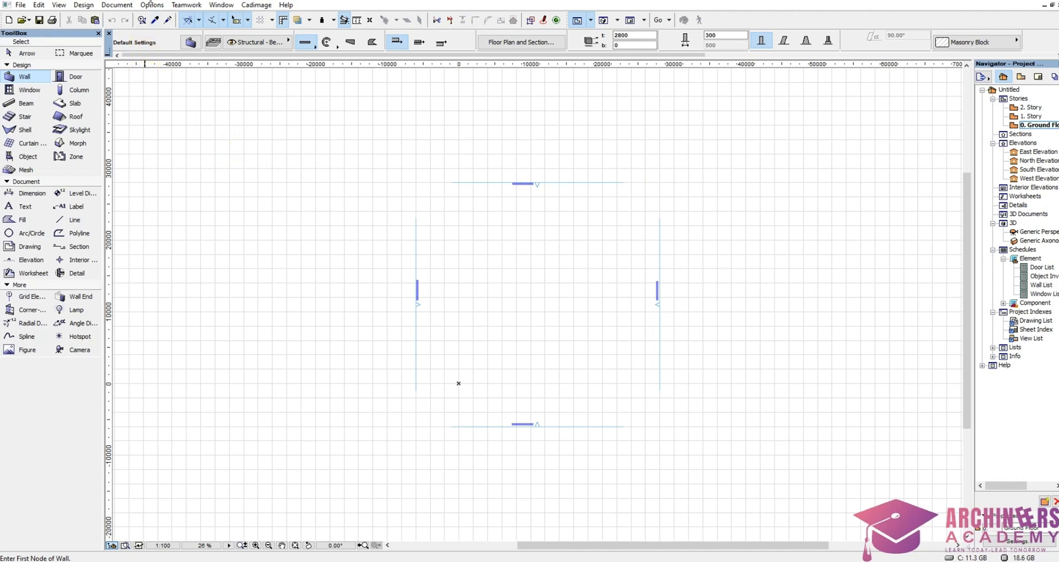
Step: Set the project's linear dimension unit to millimeter with 0 decimals in the dimension preferences
{"action": "left_click", "coordinate": [153, 5]}
{"action": "mouse_move", "coordinate": [193, 140]}
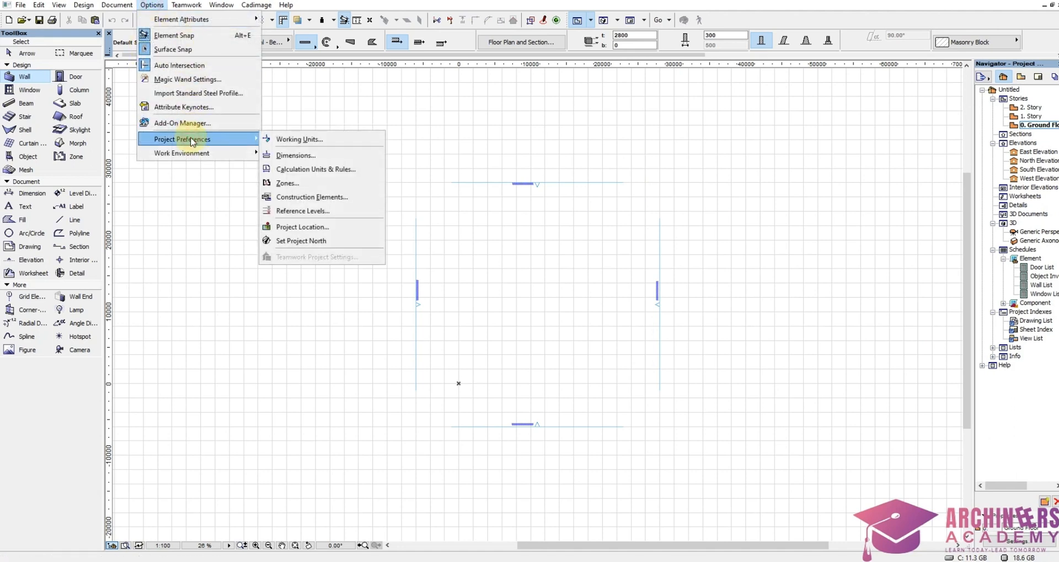
{"action": "left_click", "coordinate": [298, 155]}
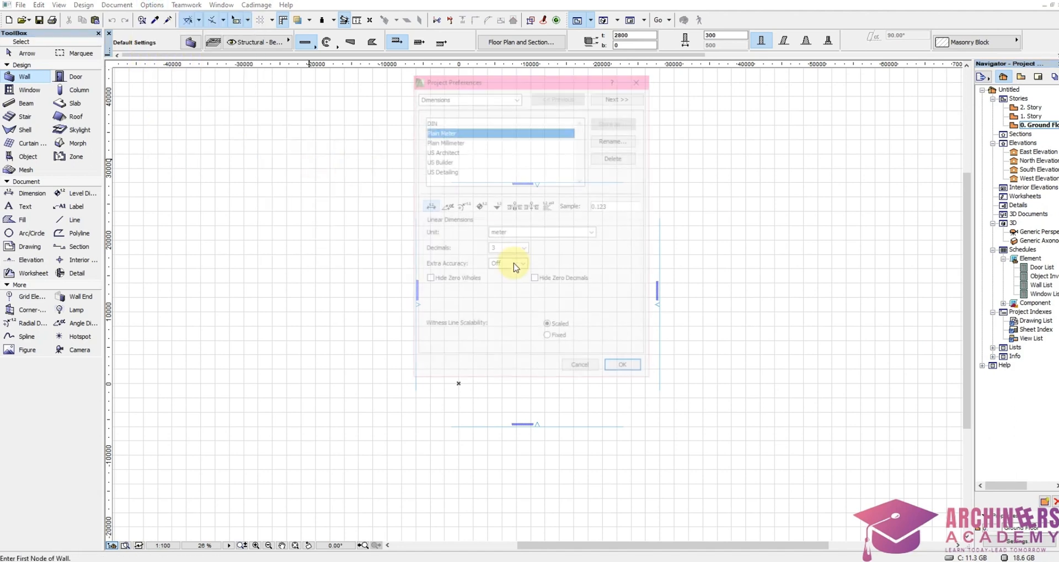
{"action": "left_click", "coordinate": [518, 237]}
{"action": "left_click", "coordinate": [513, 254]}
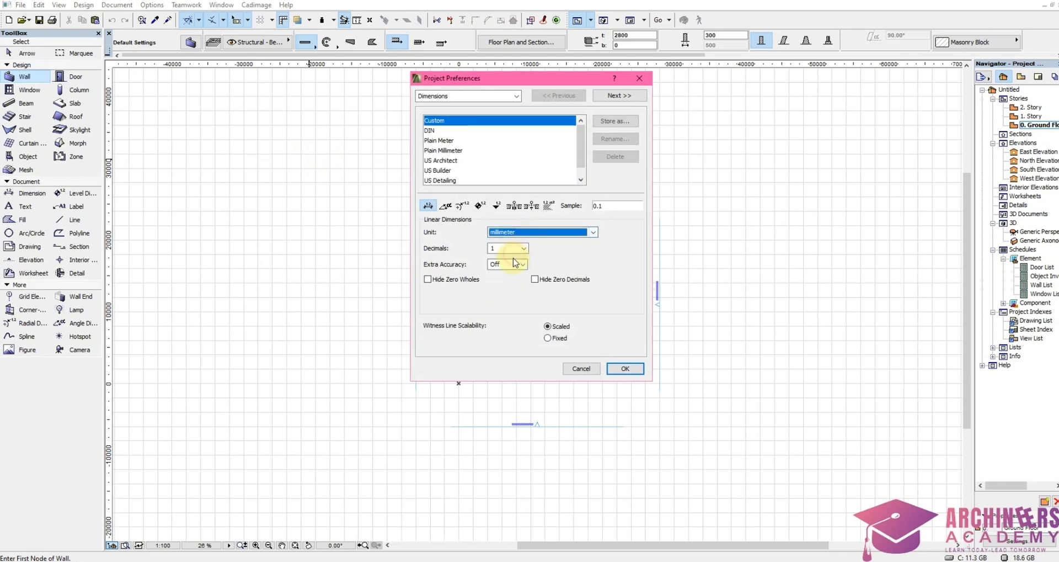
{"action": "left_click", "coordinate": [507, 249]}
{"action": "left_click", "coordinate": [505, 257]}
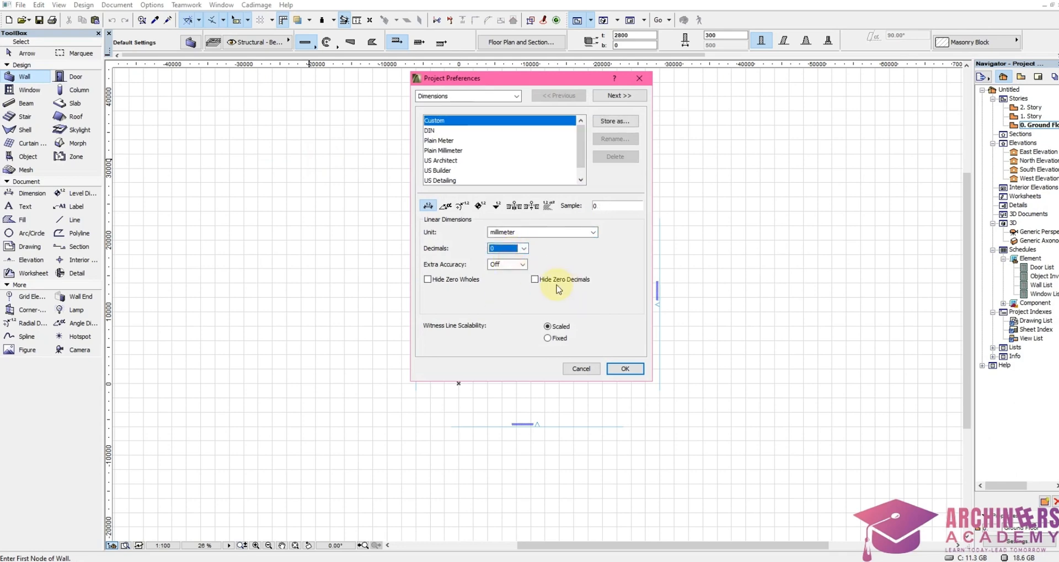
{"action": "left_click", "coordinate": [625, 368]}
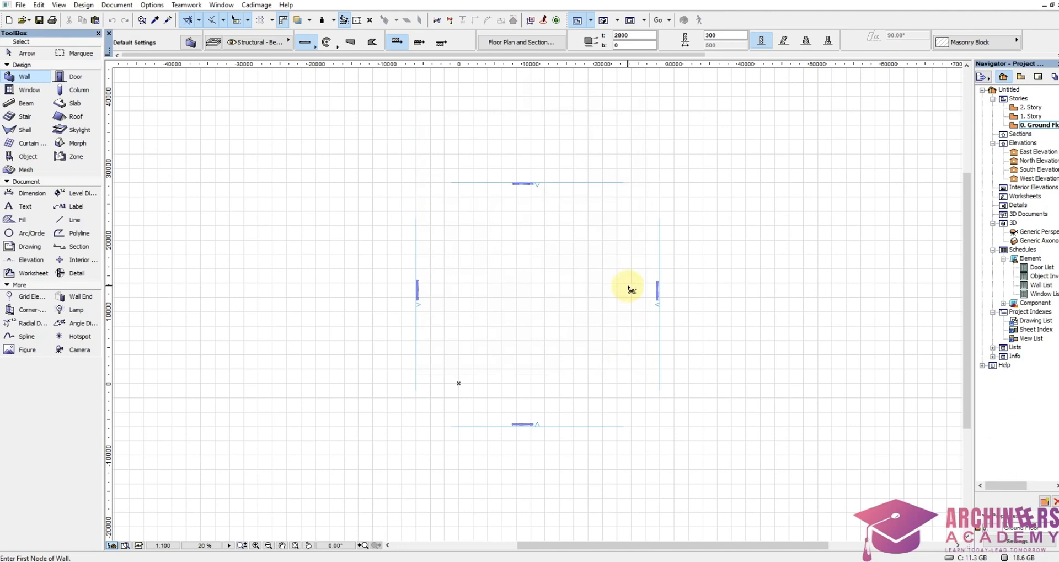
Step: In the story settings, set the height to next to 3150 for the Ground Floor and 3000 for story 1
{"action": "key", "text": "ctrl+7"}
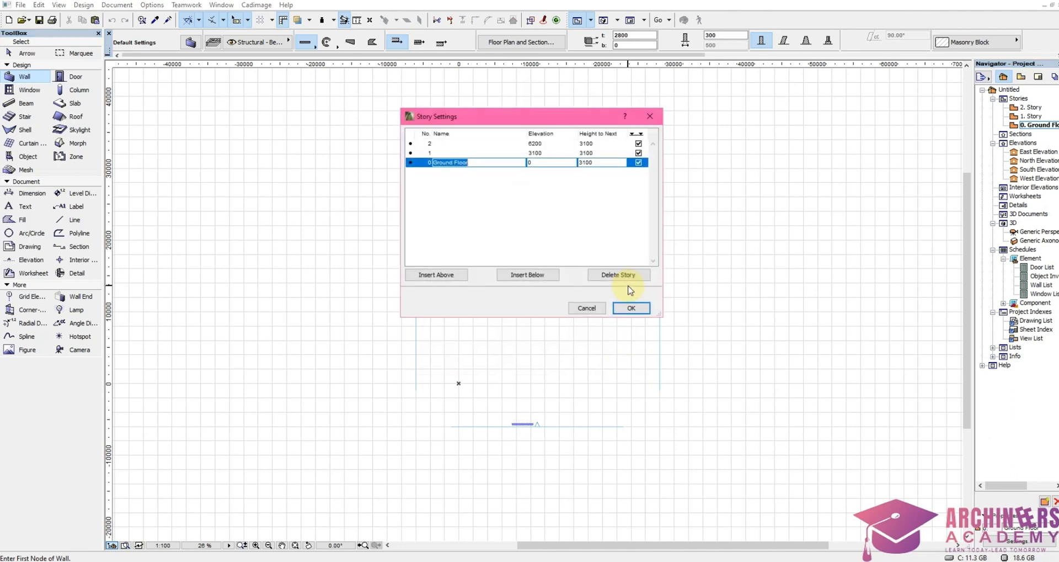
{"action": "left_click", "coordinate": [594, 161]}
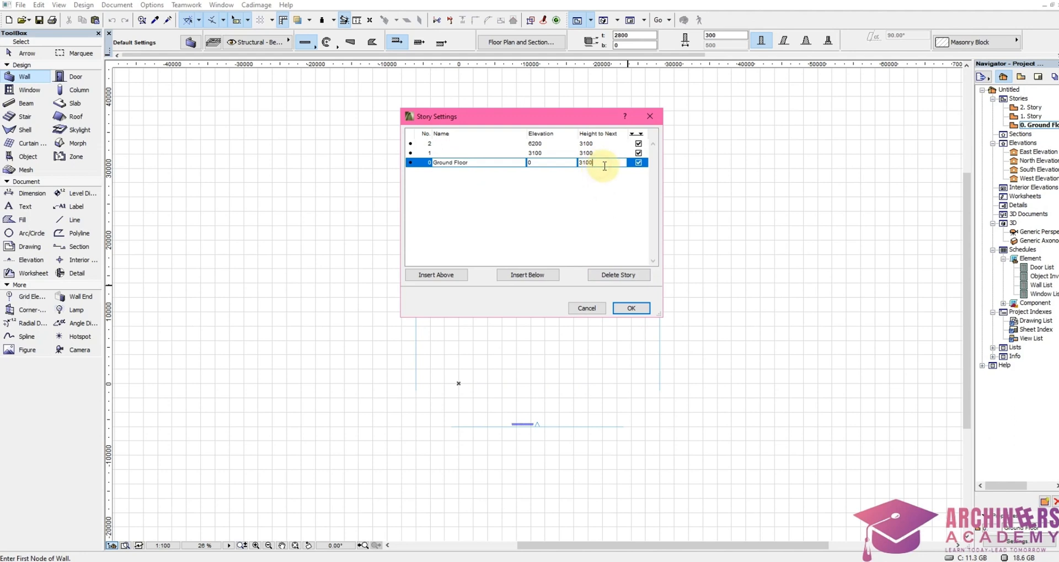
{"action": "type", "text": "3"}
{"action": "key", "text": "Tab"}
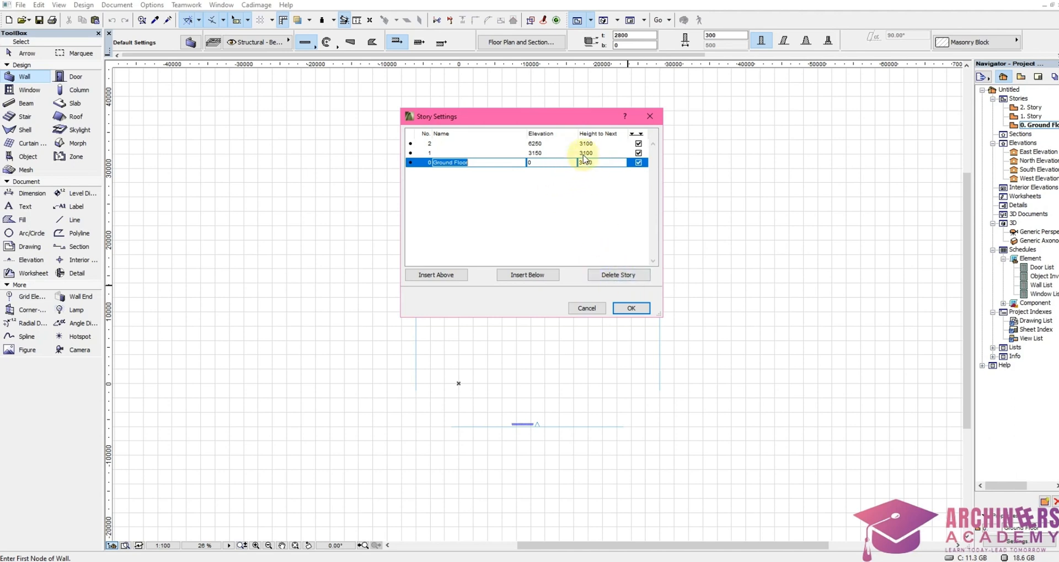
{"action": "left_click", "coordinate": [584, 153]}
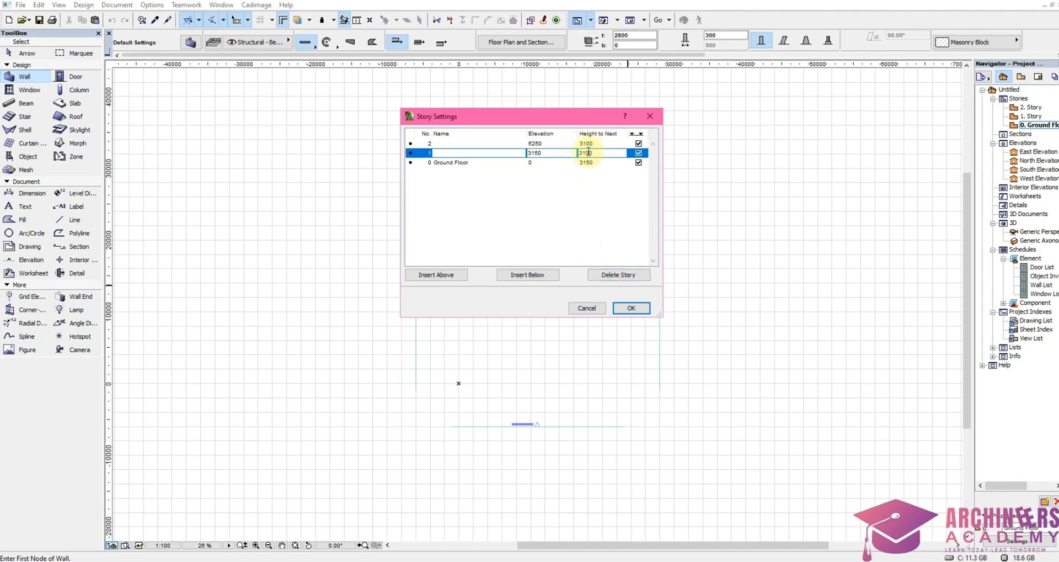
{"action": "type", "text": "3000"}
{"action": "left_click", "coordinate": [589, 162]}
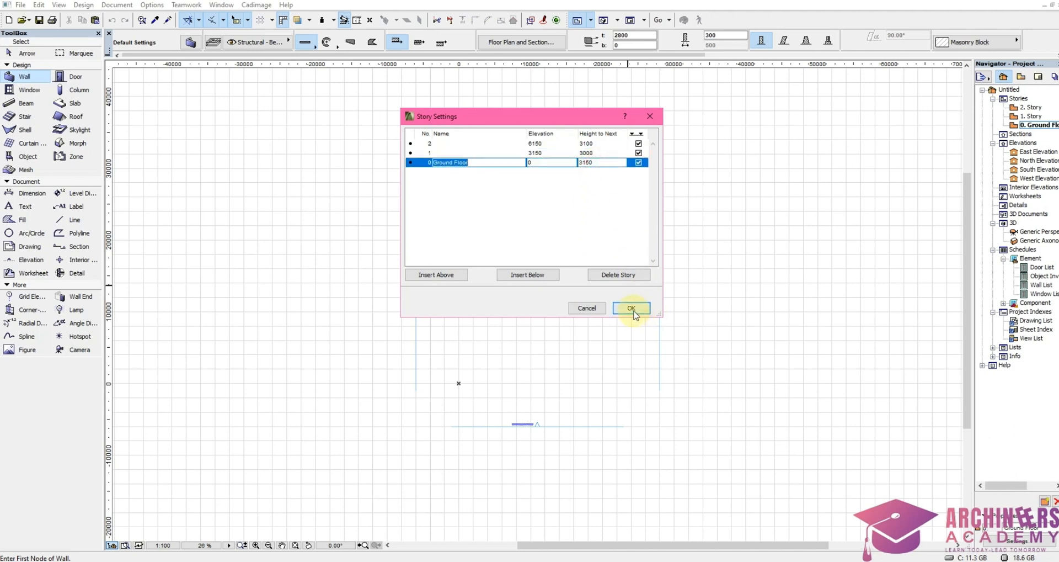
{"action": "left_click", "coordinate": [633, 307]}
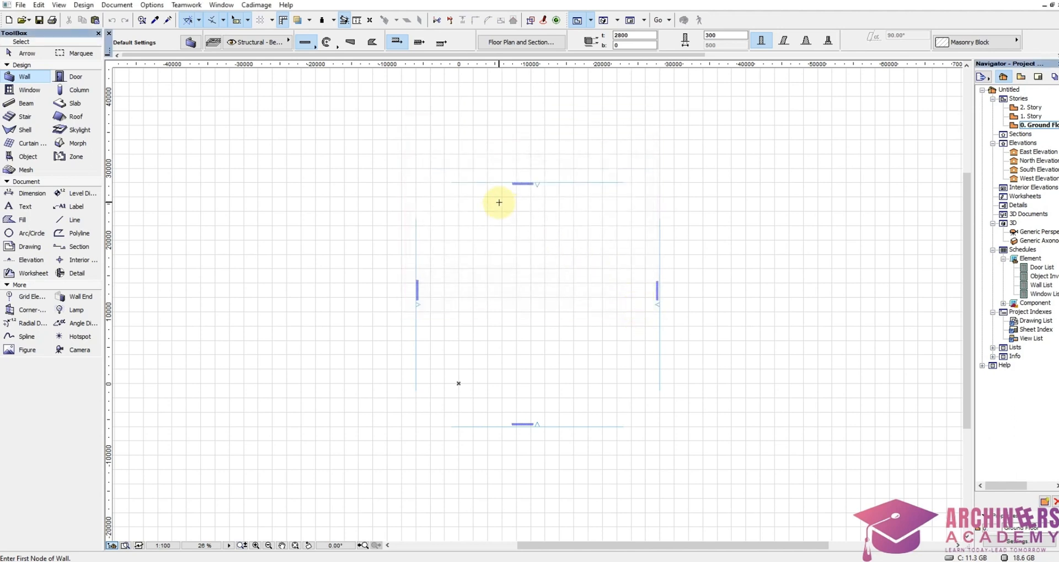
Step: Set the default wall height to 3000, the reference line to center and the wall thickness to 225
{"action": "double_click", "coordinate": [32, 77]}
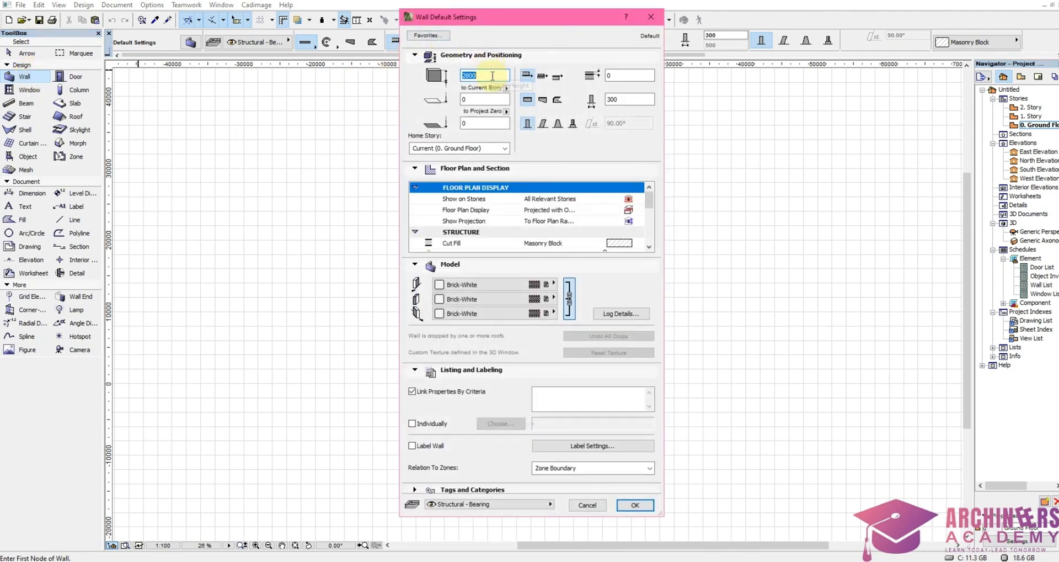
{"action": "type", "text": "3000"}
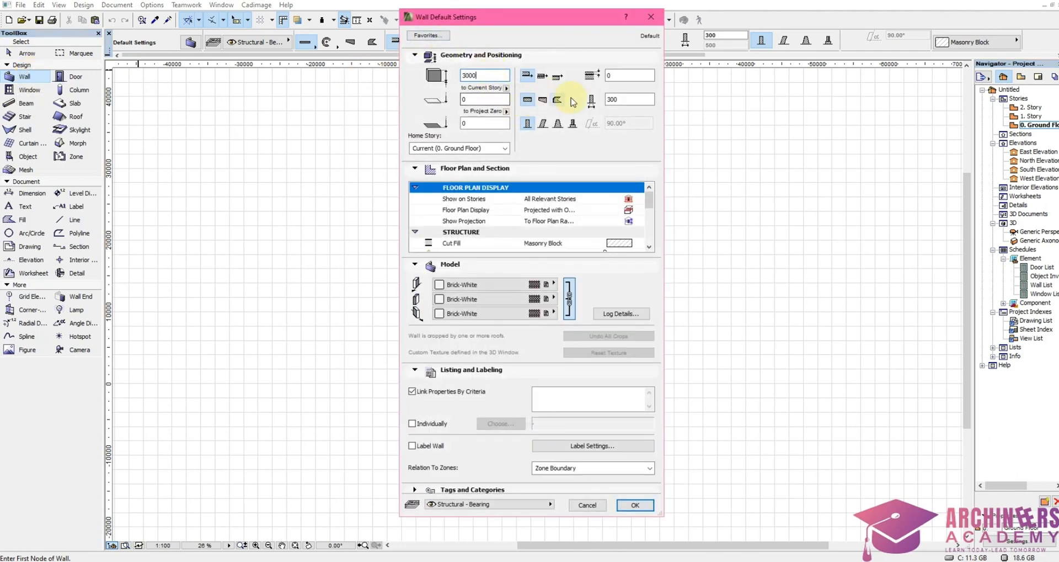
{"action": "left_click", "coordinate": [545, 78]}
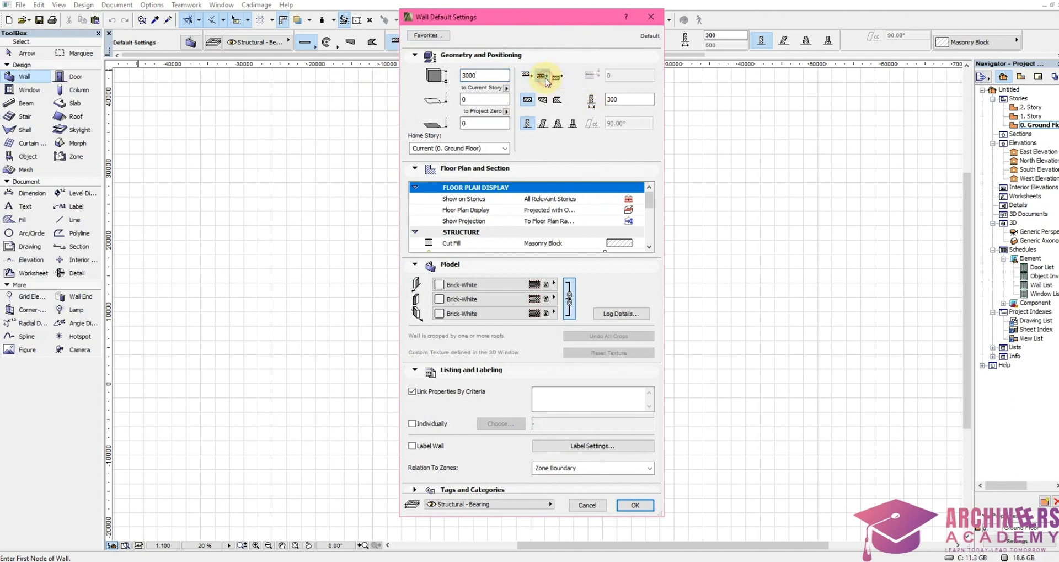
{"action": "left_click", "coordinate": [623, 101]}
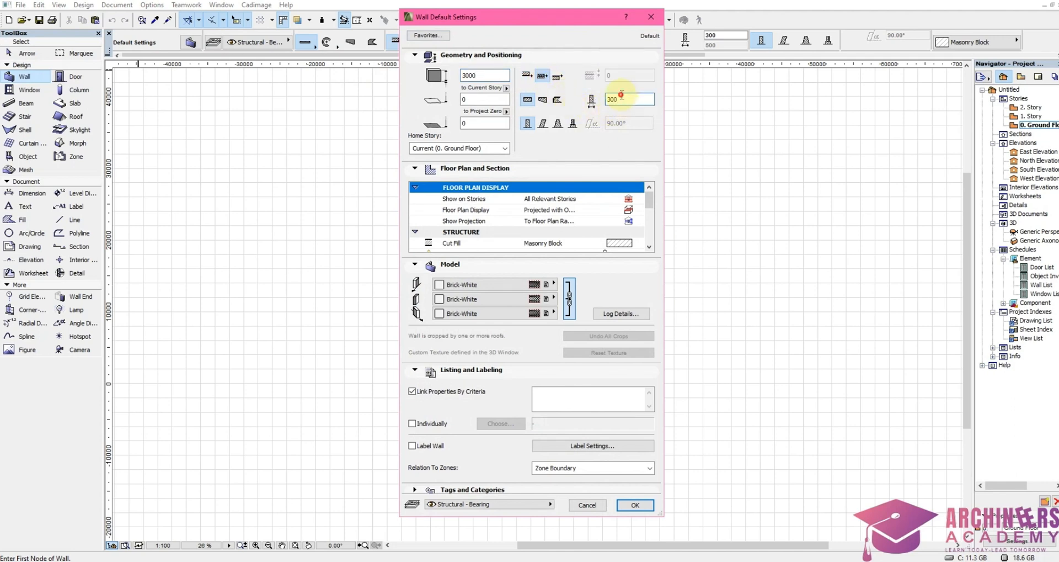
{"action": "double_click", "coordinate": [621, 98]}
{"action": "type", "text": "225"}
Step: Change the default wall's cut fill pen to the first black pen and apply the wall settings
{"action": "left_click_drag", "start_coordinate": [654, 207], "coordinate": [650, 218]}
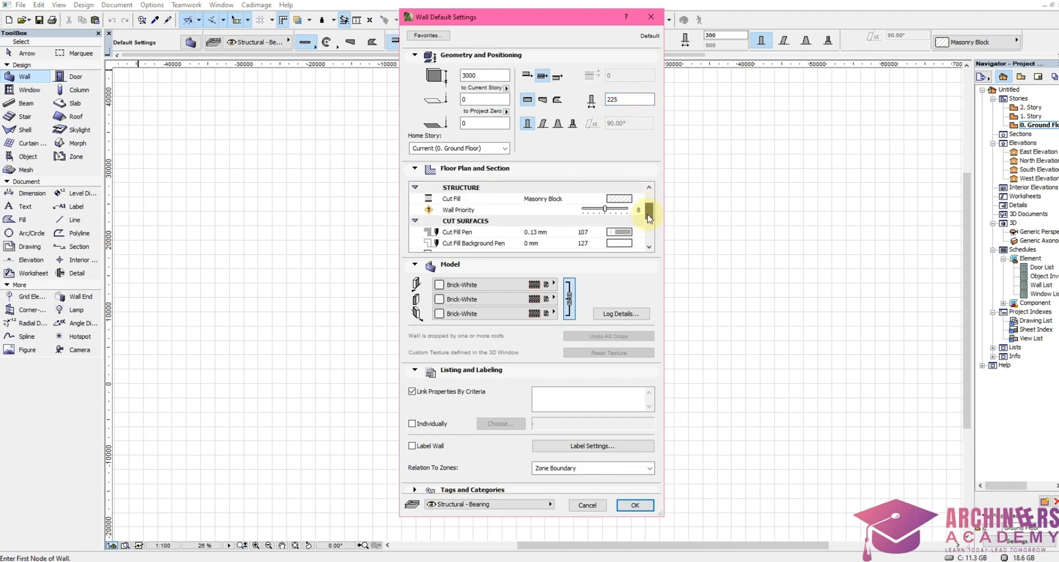
{"action": "left_click", "coordinate": [623, 232]}
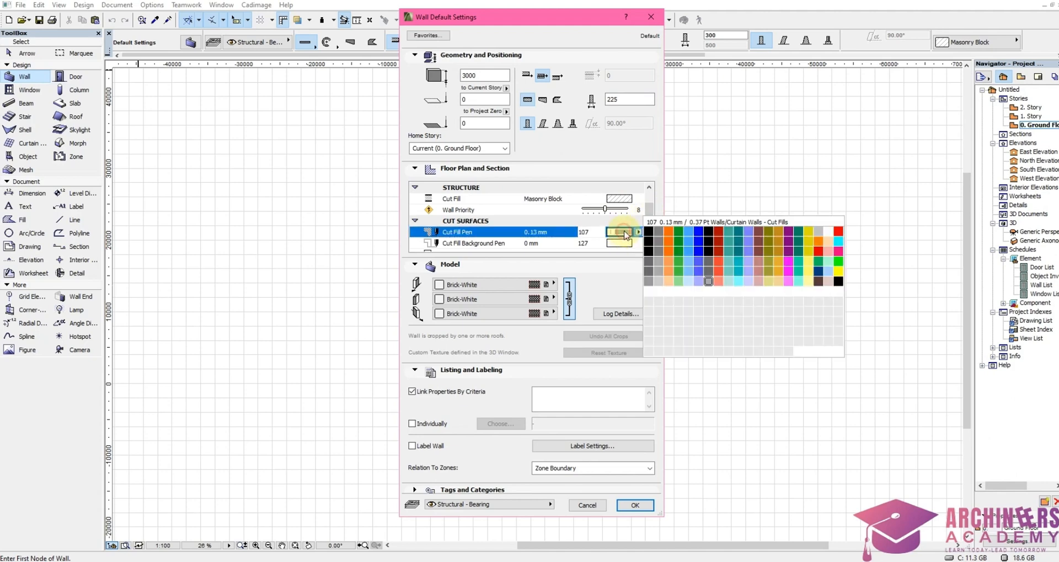
{"action": "left_click", "coordinate": [649, 232]}
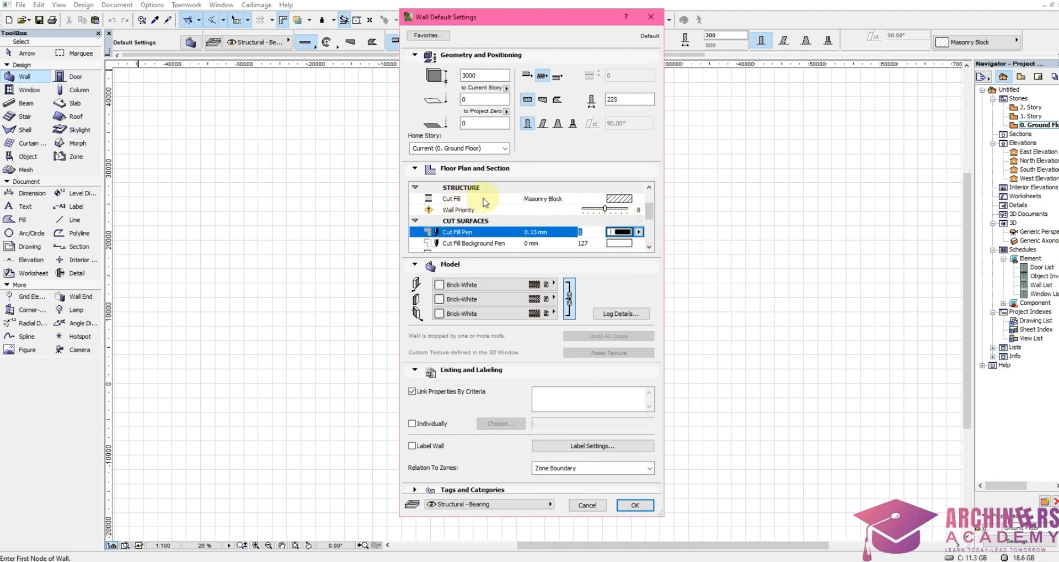
{"action": "scroll", "coordinate": [612, 221], "scroll_direction": "down", "scroll_amount": 1}
{"action": "scroll", "coordinate": [621, 222], "scroll_direction": "down", "scroll_amount": 1}
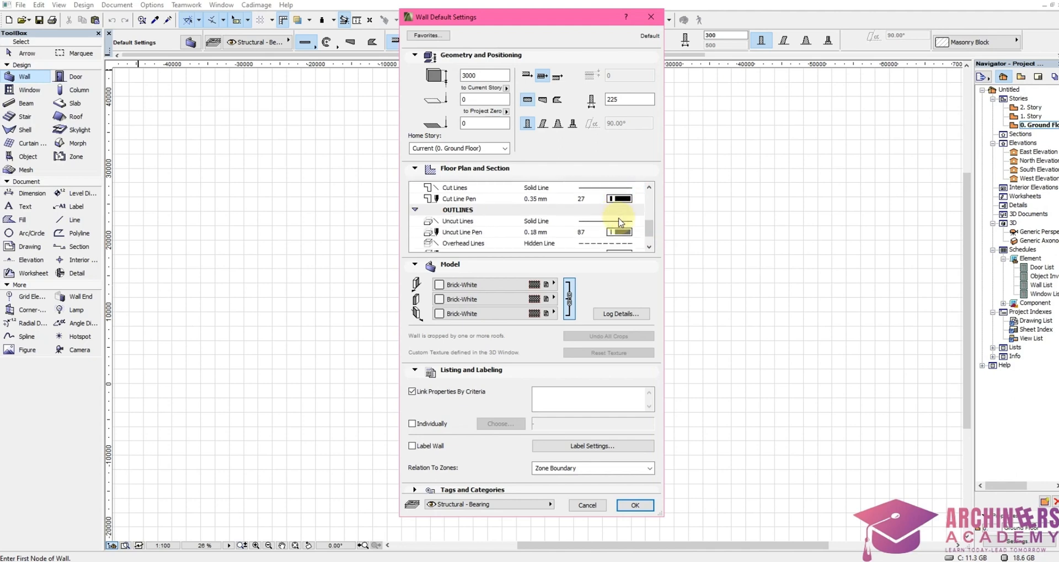
{"action": "left_click", "coordinate": [634, 504]}
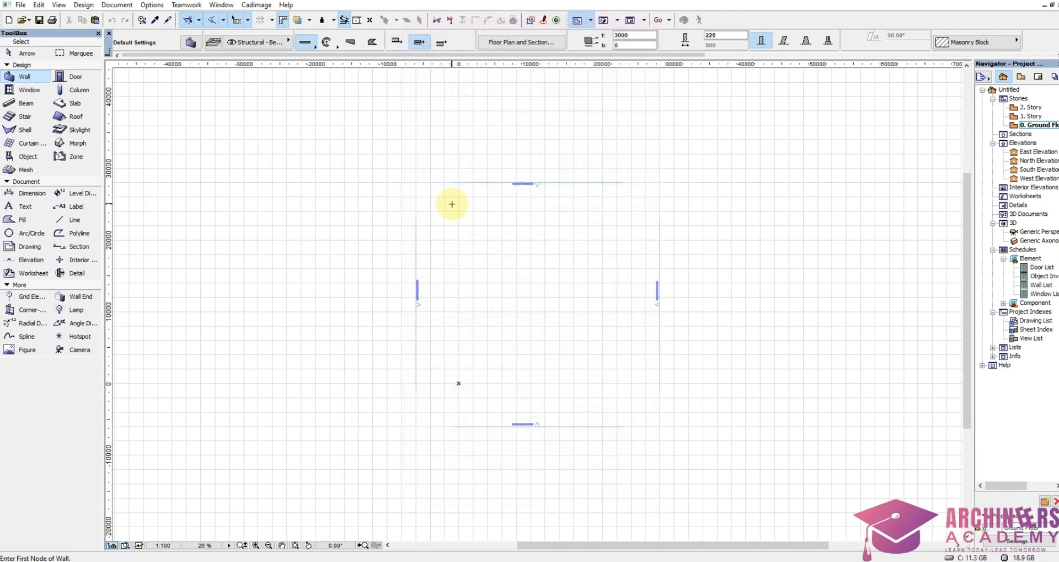
Step: Draw a horizontal wall about 29 m long between the west and east elevation markers, and a vertical wall about 20 m long crossing its western end
{"action": "scroll", "coordinate": [470, 235], "scroll_direction": "up", "scroll_amount": 2}
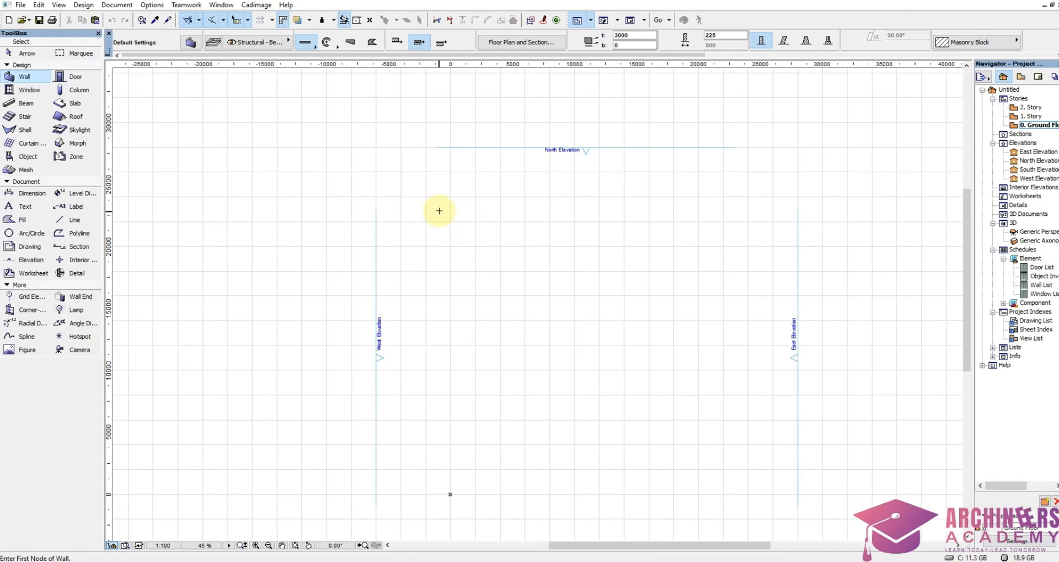
{"action": "left_click", "coordinate": [413, 241]}
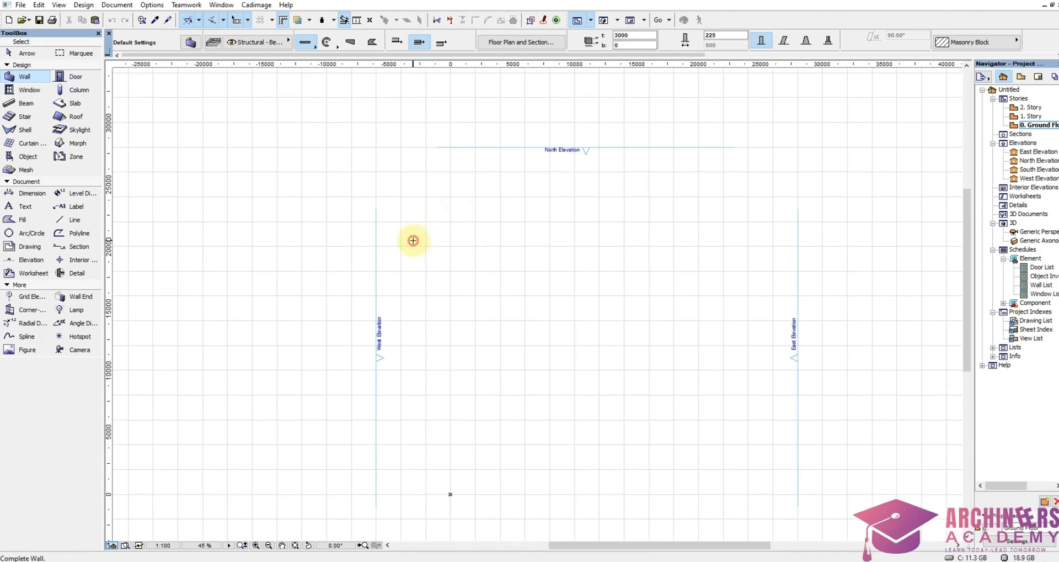
{"action": "left_click", "coordinate": [775, 241]}
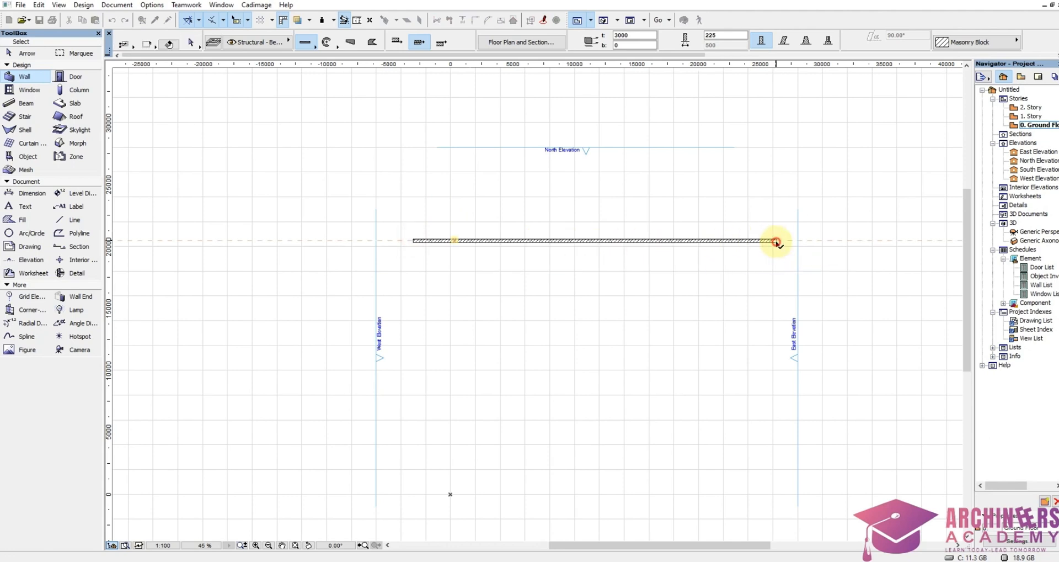
{"action": "left_click", "coordinate": [430, 224]}
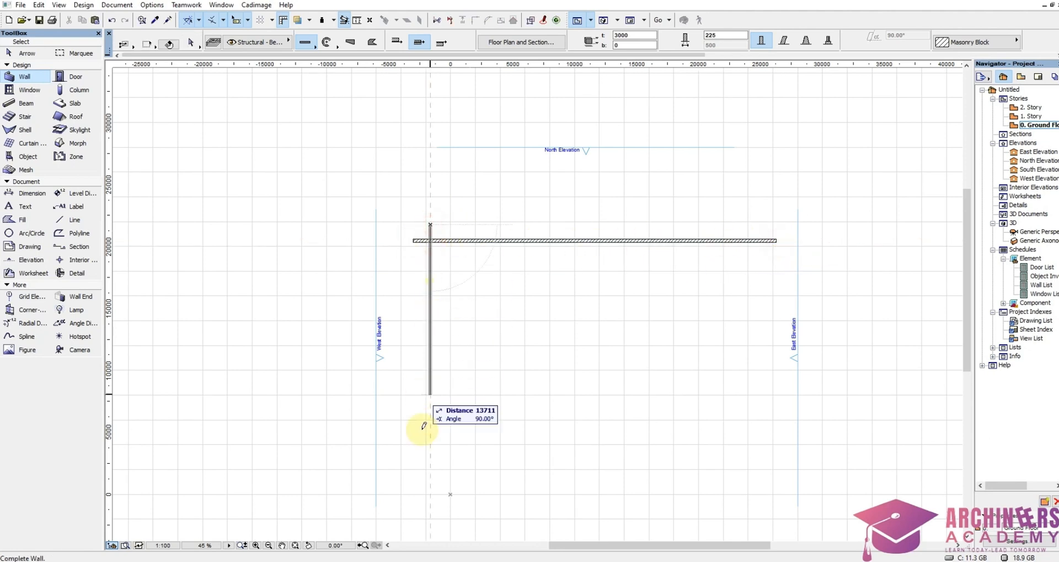
{"action": "left_click", "coordinate": [429, 474]}
Step: Trim the two short wall ends that overhang the crossing to form a clean northwest corner
{"action": "scroll", "coordinate": [405, 221], "scroll_direction": "up", "scroll_amount": 3}
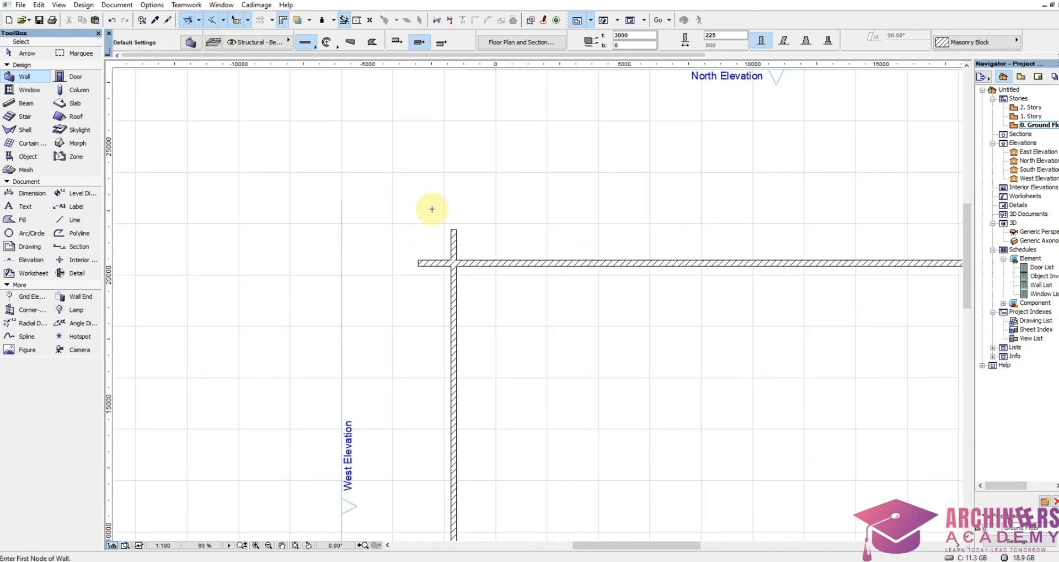
{"action": "left_click", "coordinate": [453, 243], "text": "ctrl"}
{"action": "left_click", "coordinate": [438, 263], "text": "ctrl"}
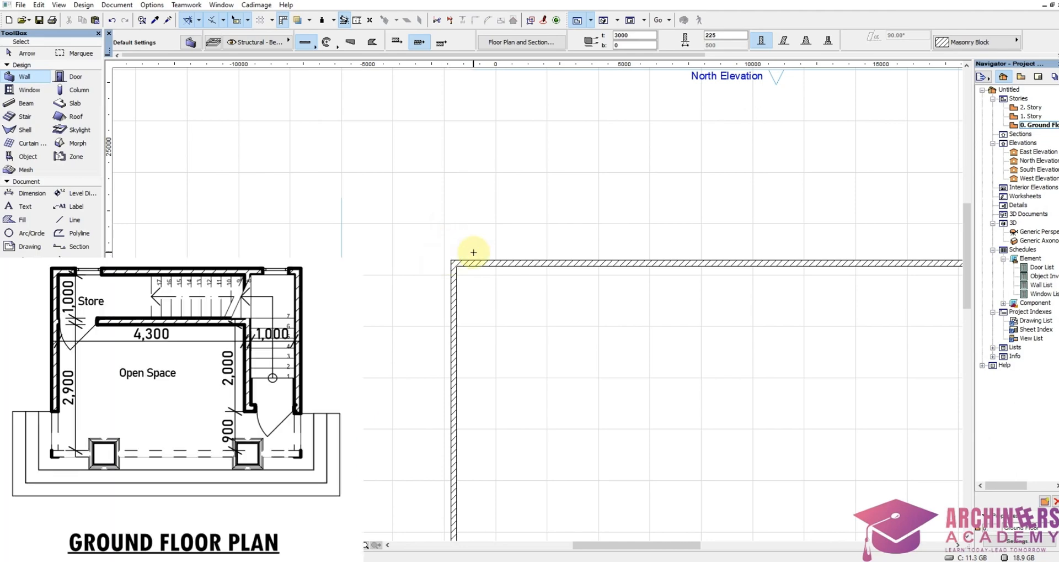
Step: Copy the horizontal wall southward and shift the copy down by its own thickness, leaving a clear gap of 1000 mm
{"action": "scroll", "coordinate": [477, 255], "scroll_direction": "down", "scroll_amount": 3}
{"action": "scroll", "coordinate": [479, 259], "scroll_direction": "up", "scroll_amount": 3}
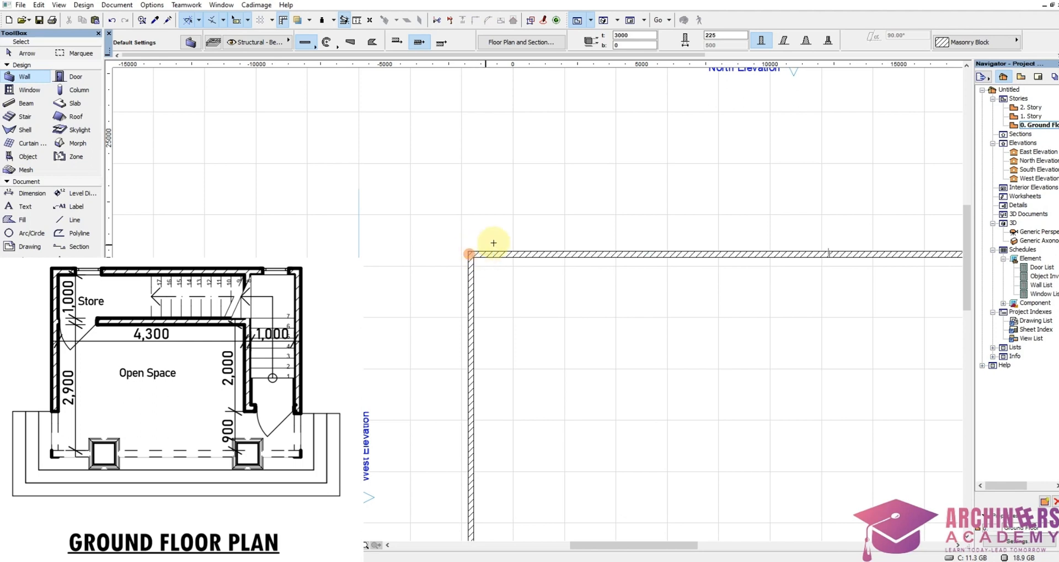
{"action": "left_click", "coordinate": [513, 254], "text": "shift"}
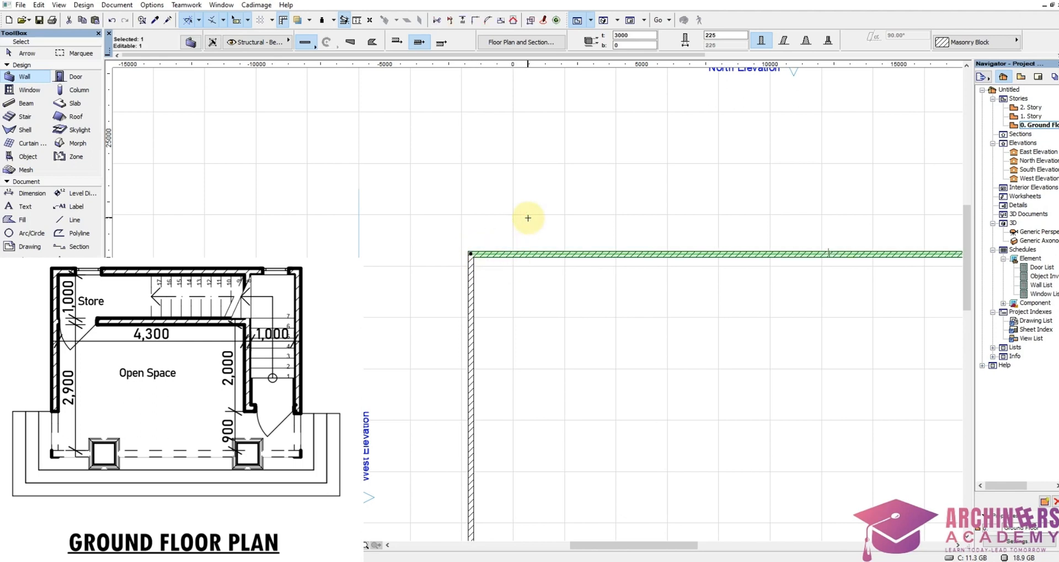
{"action": "left_click_drag", "start_coordinate": [509, 255], "coordinate": [507, 280]}
{"action": "scroll", "coordinate": [463, 274], "scroll_direction": "up", "scroll_amount": 6}
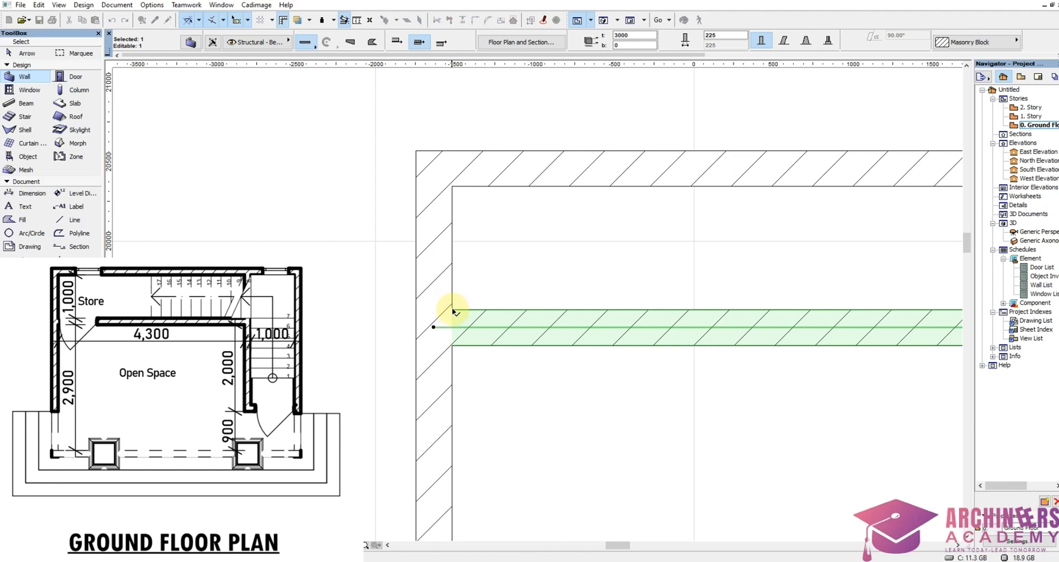
{"action": "left_click", "coordinate": [452, 310]}
{"action": "left_click", "coordinate": [453, 346]}
{"action": "scroll", "coordinate": [465, 251], "scroll_direction": "down", "scroll_amount": 5}
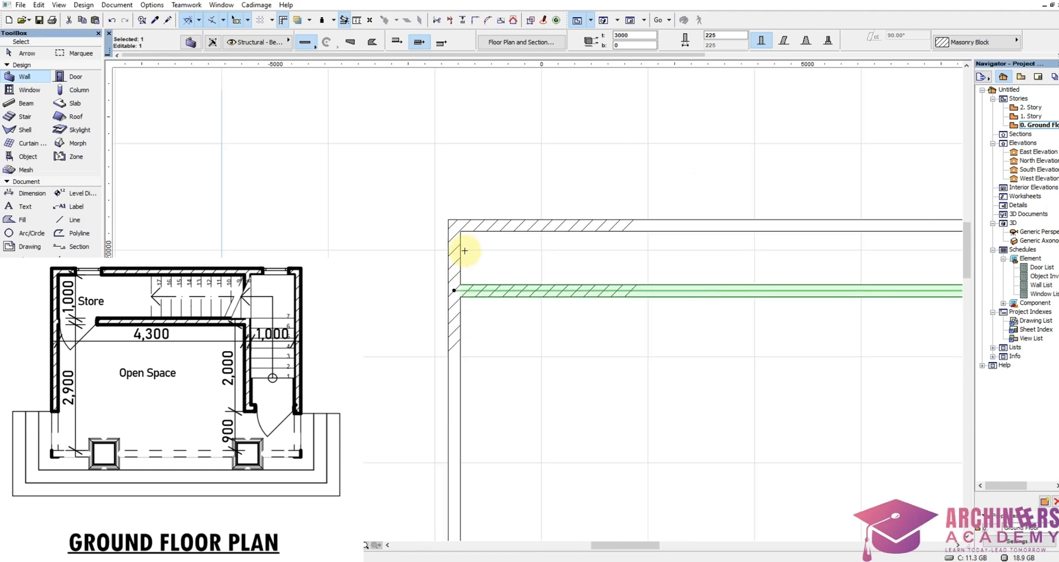
Step: Copy the second horizontal wall 2900 mm southward, move the copy down by one wall thickness and deselect it
{"action": "left_click", "coordinate": [456, 291]}
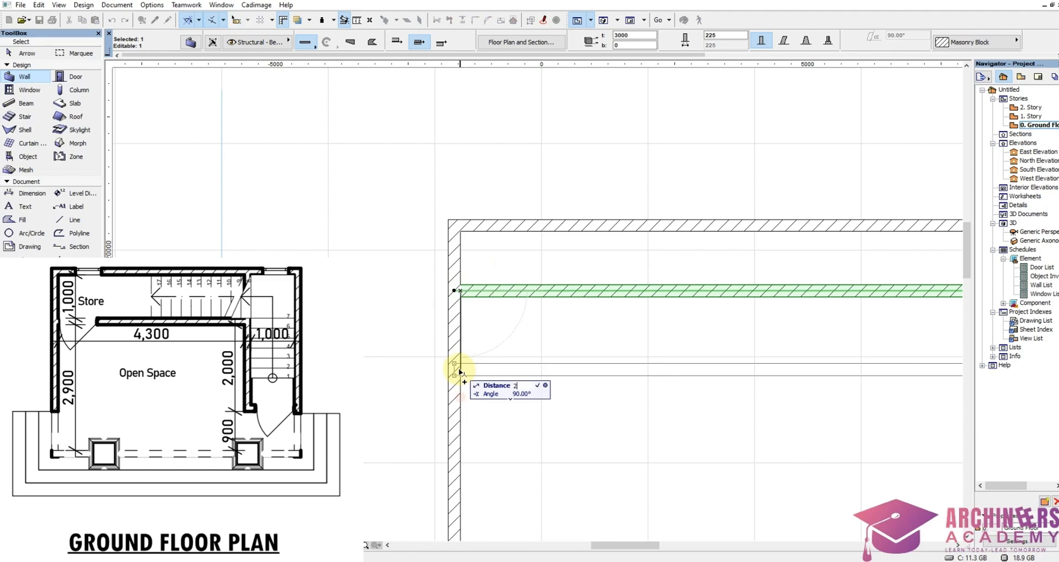
{"action": "type", "text": "2900"}
{"action": "key", "text": "Return"}
{"action": "scroll", "coordinate": [501, 331], "scroll_direction": "up", "scroll_amount": 4}
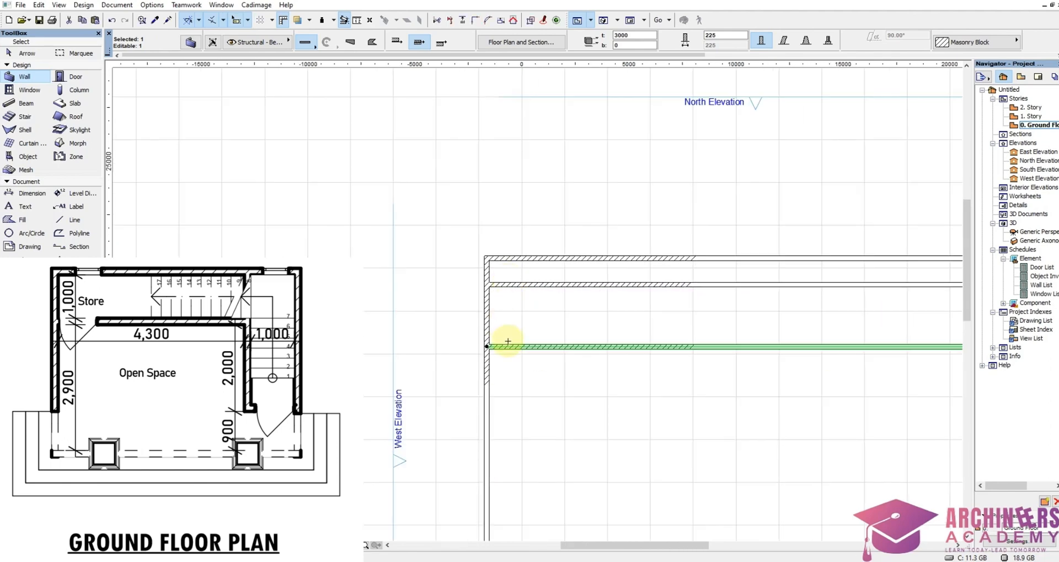
{"action": "key", "text": "ctrl+d"}
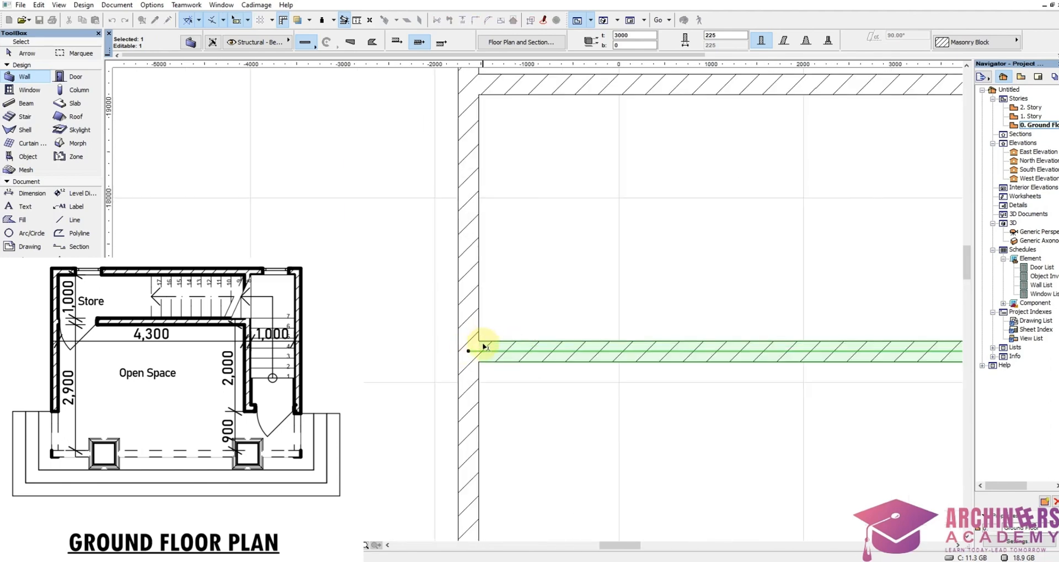
{"action": "left_click", "coordinate": [479, 343]}
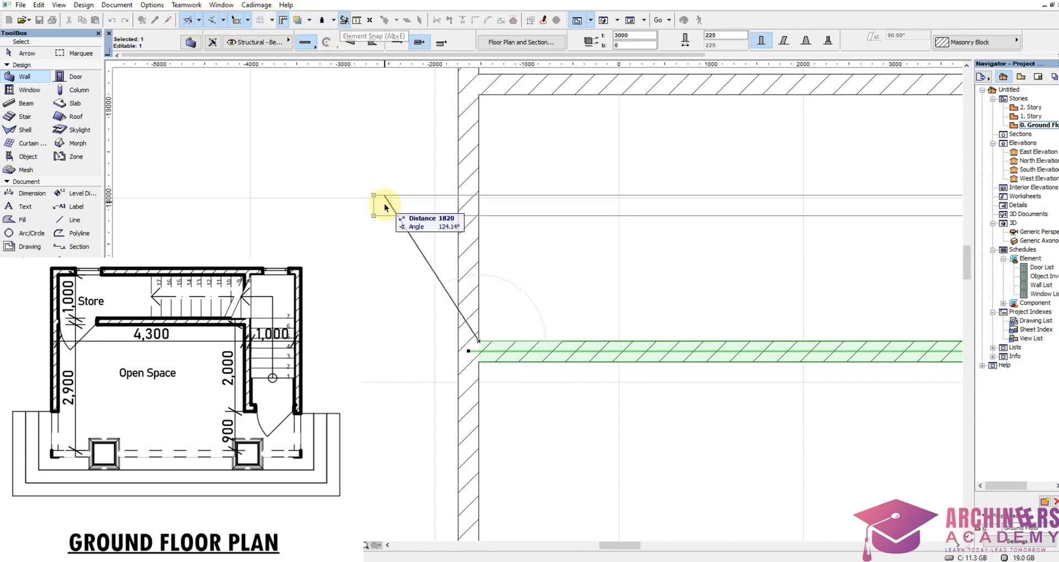
{"action": "left_click", "coordinate": [479, 362]}
{"action": "left_click", "coordinate": [522, 426]}
{"action": "scroll", "coordinate": [455, 284], "scroll_direction": "down", "scroll_amount": 3}
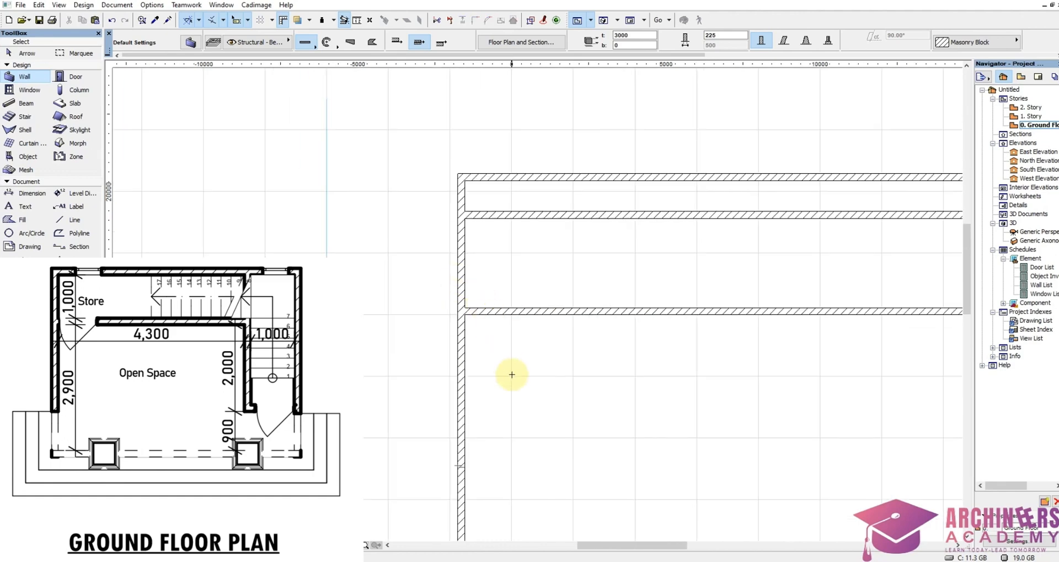
Step: Trim off the part of the west wall that extends below the lowest horizontal wall
{"action": "left_click", "coordinate": [464, 375], "text": "ctrl"}
{"action": "scroll", "coordinate": [485, 292], "scroll_direction": "down", "scroll_amount": 3}
{"action": "scroll", "coordinate": [494, 242], "scroll_direction": "up", "scroll_amount": 3}
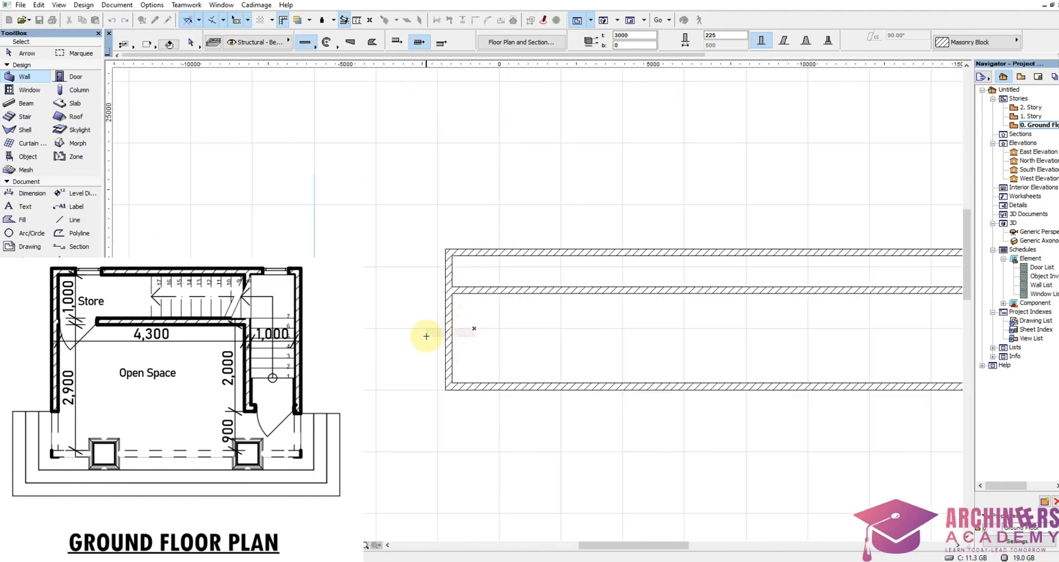
Step: Copy the west wall 4300 mm eastward and shift the copy east by one wall thickness
{"action": "left_click", "coordinate": [449, 321], "text": "shift"}
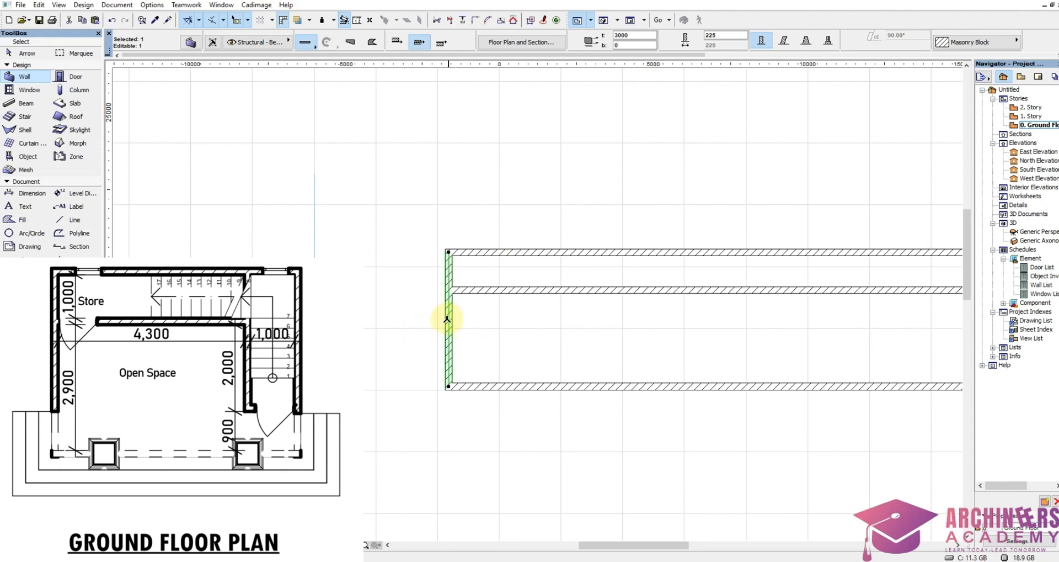
{"action": "left_click", "coordinate": [449, 319]}
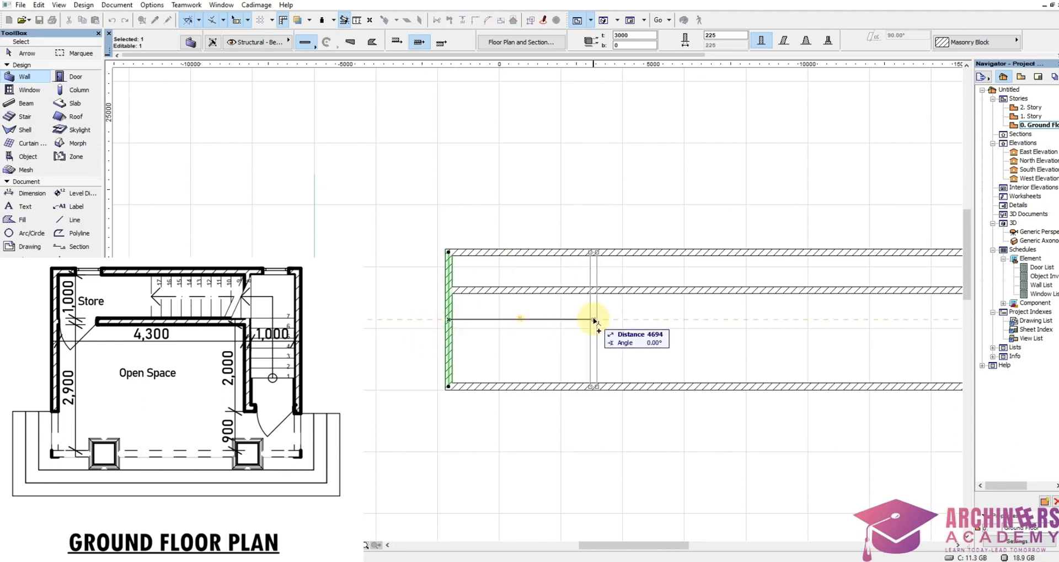
{"action": "type", "text": "4300"}
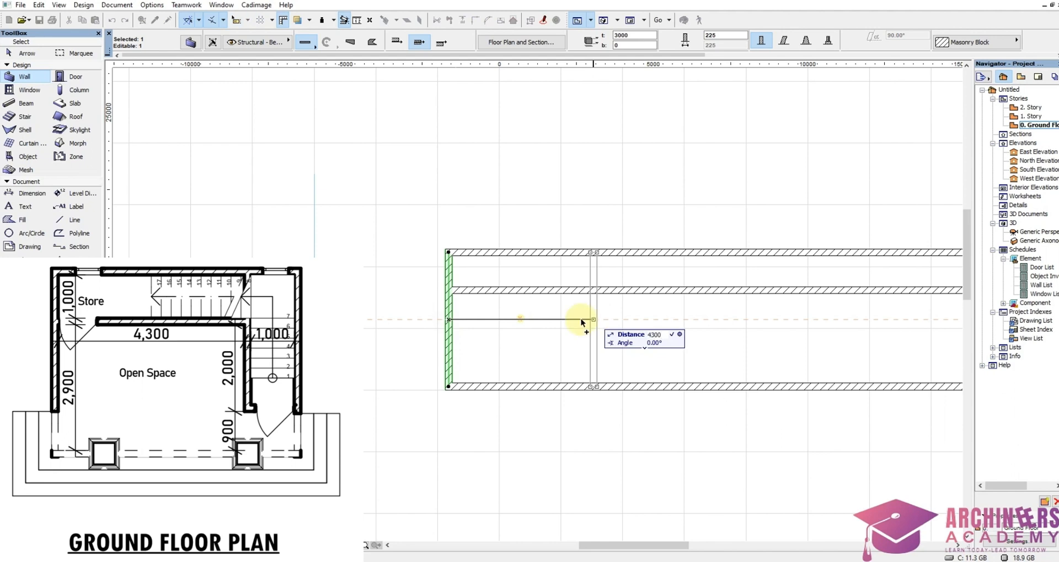
{"action": "key", "text": "Return"}
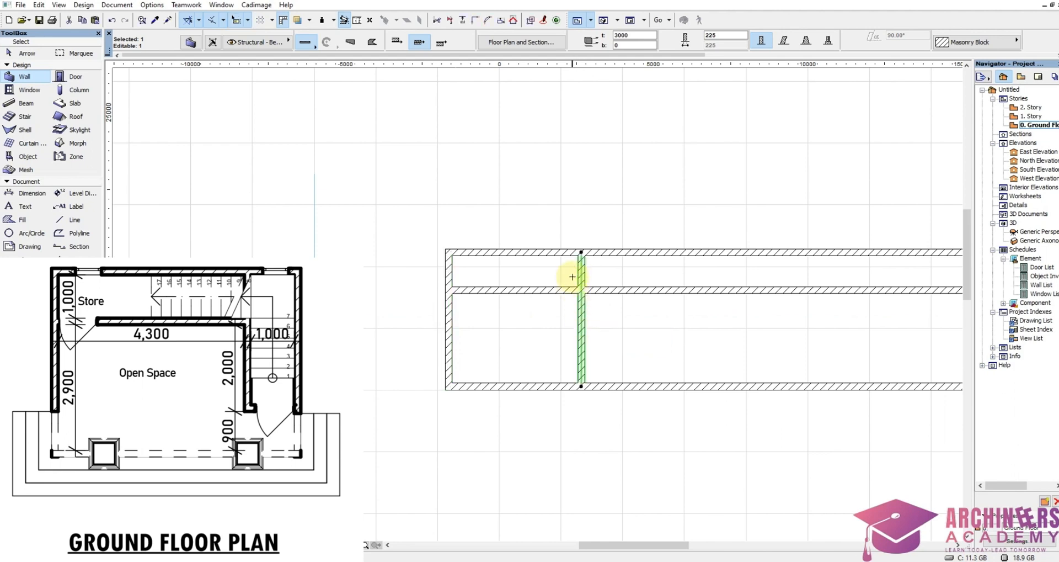
{"action": "scroll", "coordinate": [574, 292], "scroll_direction": "up", "scroll_amount": 5}
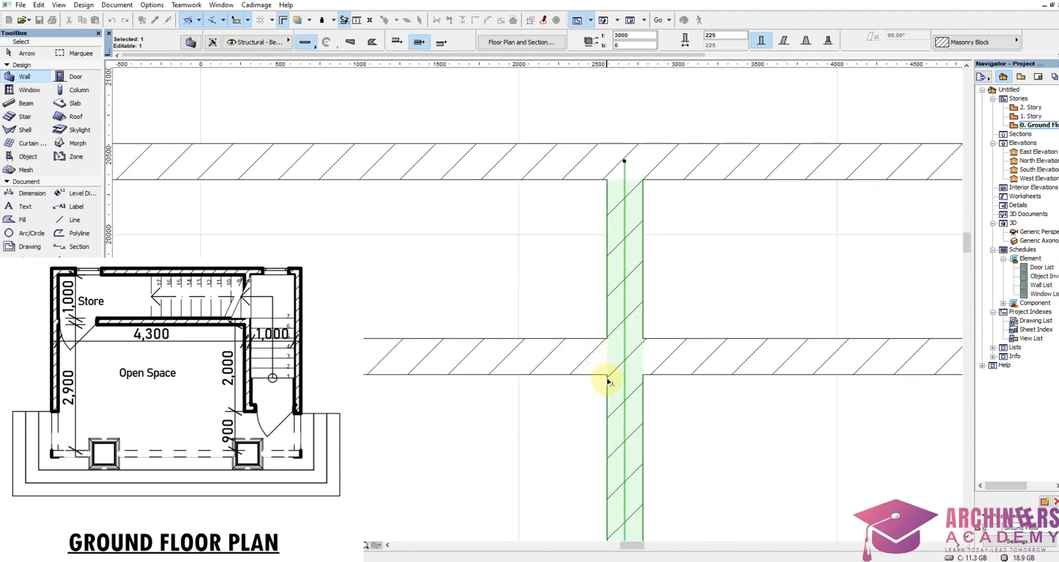
{"action": "left_click", "coordinate": [608, 375]}
{"action": "left_click", "coordinate": [645, 375]}
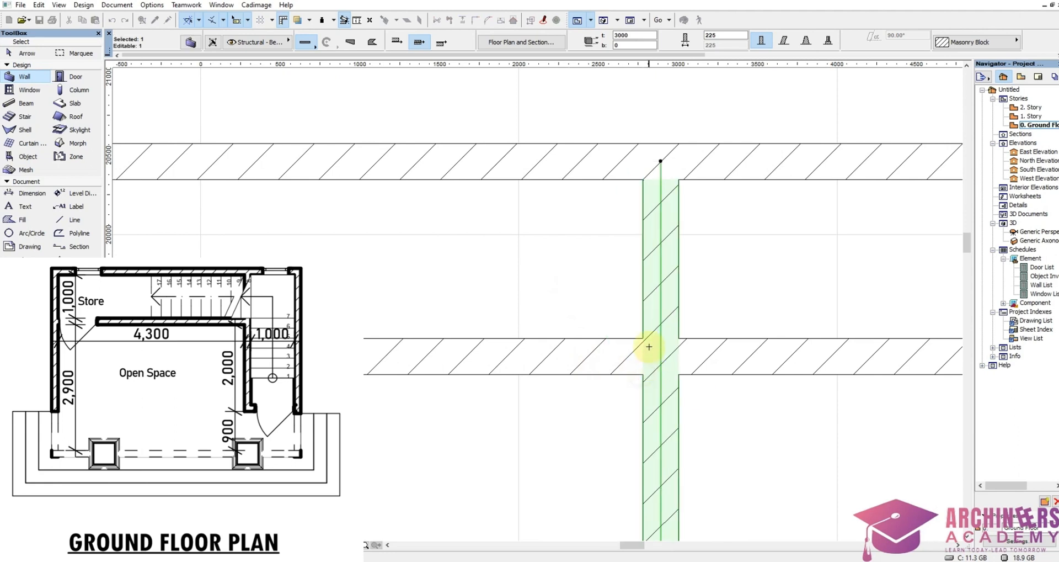
Step: Copy the inner vertical wall 1000 mm eastward, shift the copy east by its own 225 mm thickness and deselect it
{"action": "scroll", "coordinate": [649, 347], "scroll_direction": "down", "scroll_amount": 3}
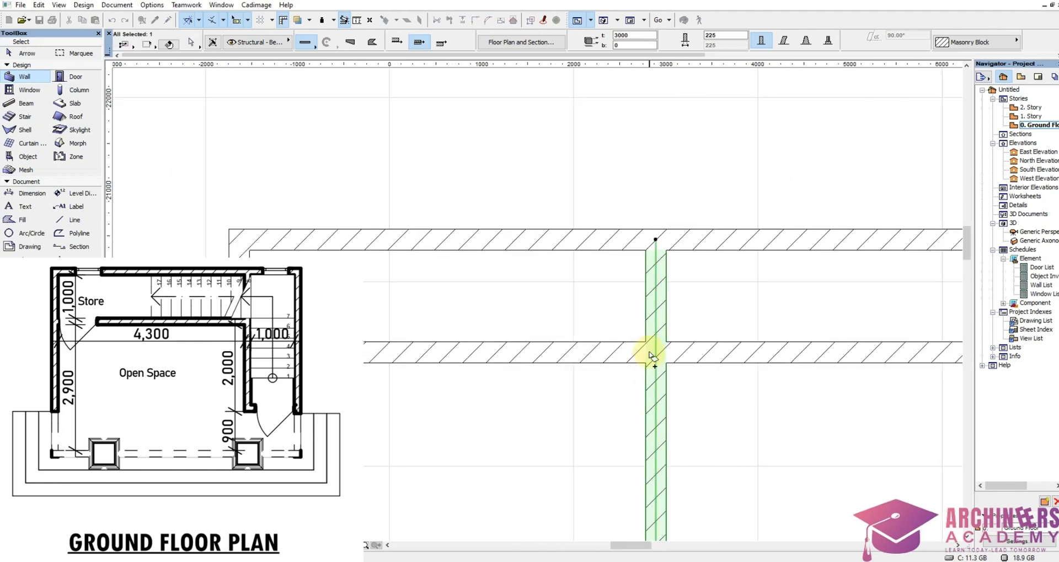
{"action": "left_click", "coordinate": [646, 363]}
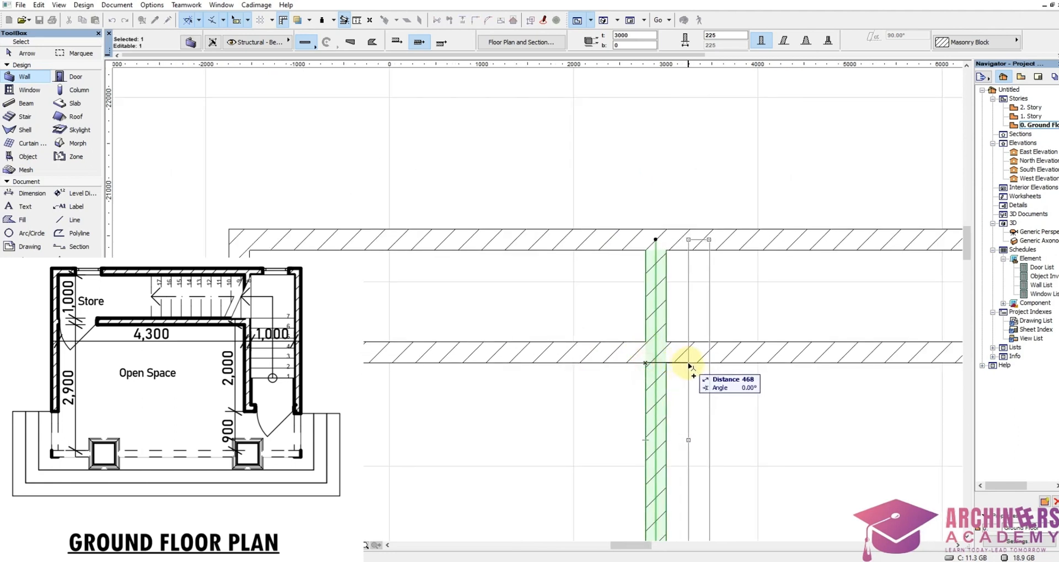
{"action": "type", "text": "10"}
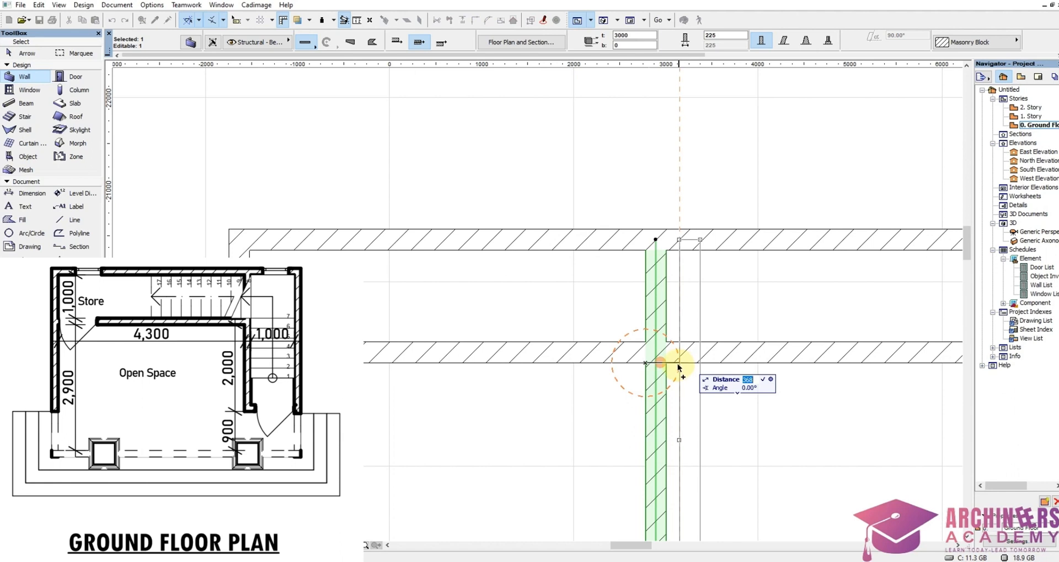
{"action": "type", "text": "1000"}
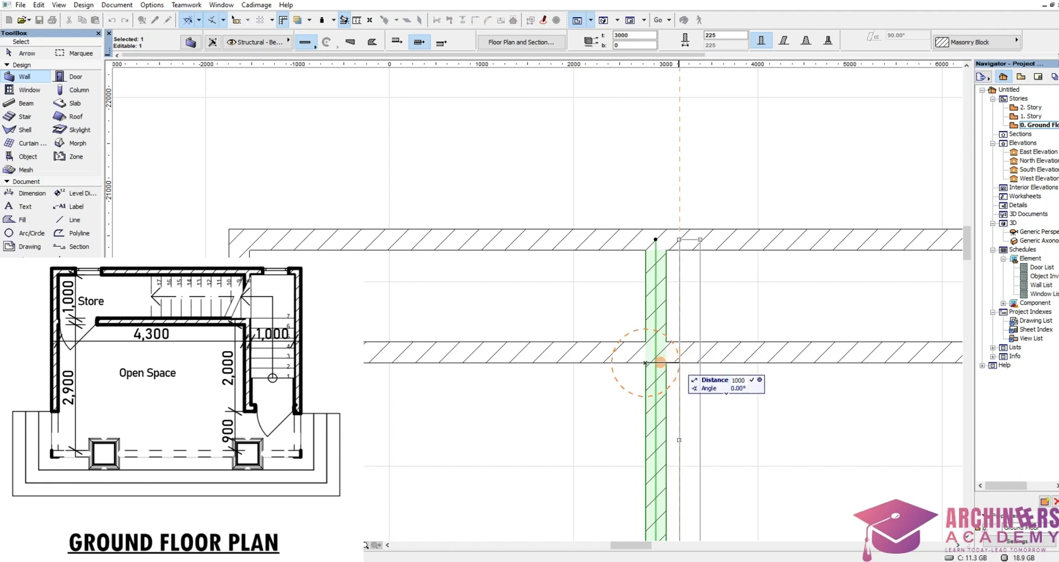
{"action": "key", "text": "Return"}
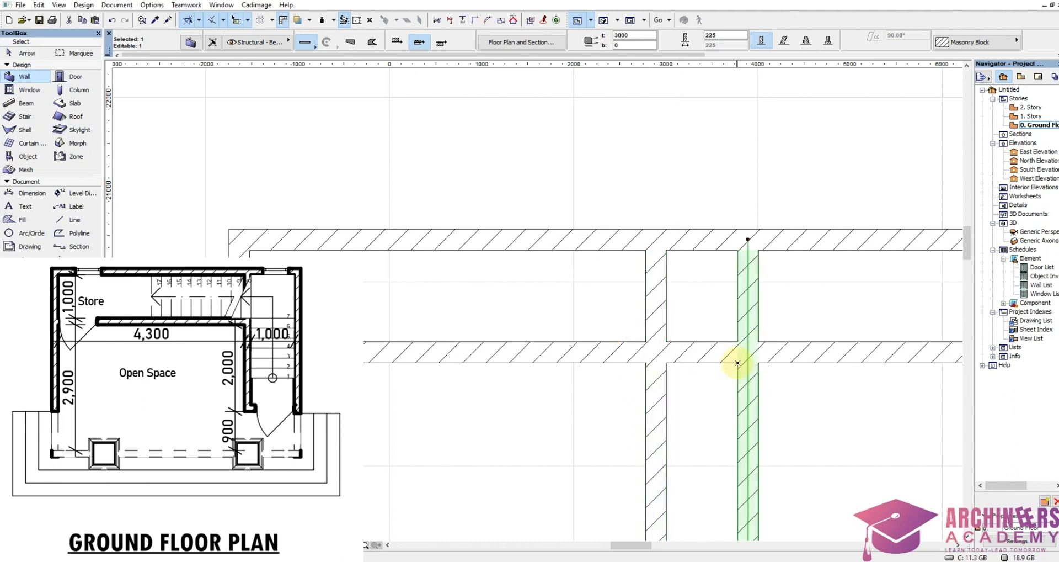
{"action": "key", "text": "ctrl+d"}
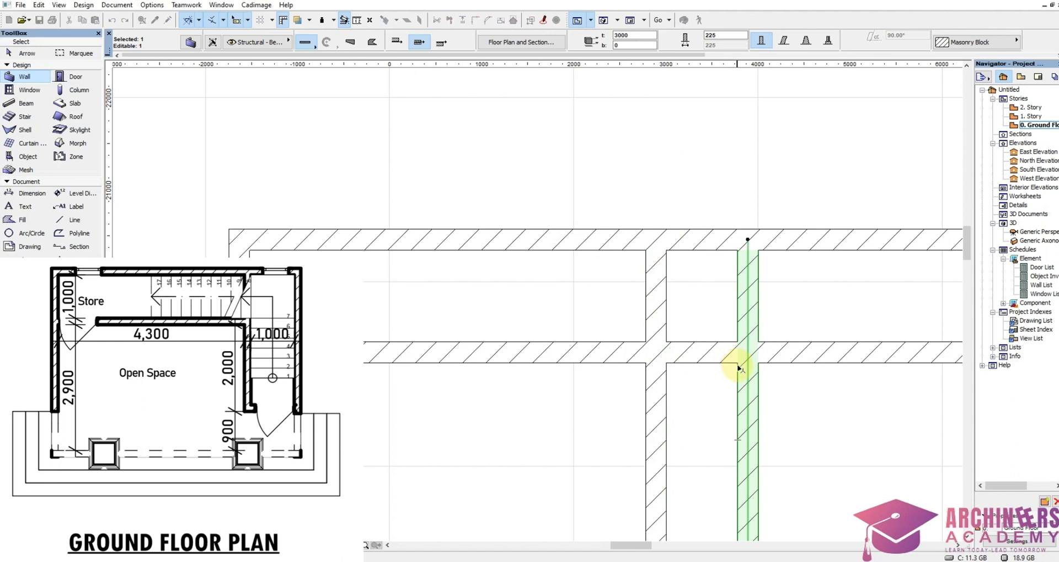
{"action": "left_click", "coordinate": [738, 362]}
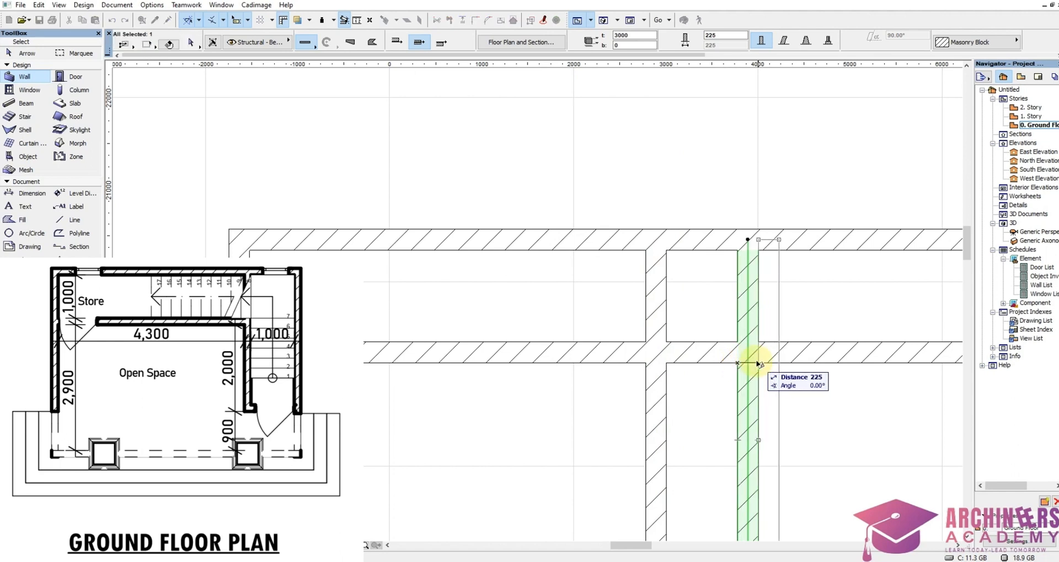
{"action": "left_click", "coordinate": [758, 363]}
{"action": "key", "text": "Escape"}
Step: Trim off the three horizontal walls where they extend east of the easternmost vertical wall
{"action": "scroll", "coordinate": [594, 267], "scroll_direction": "down", "scroll_amount": 5}
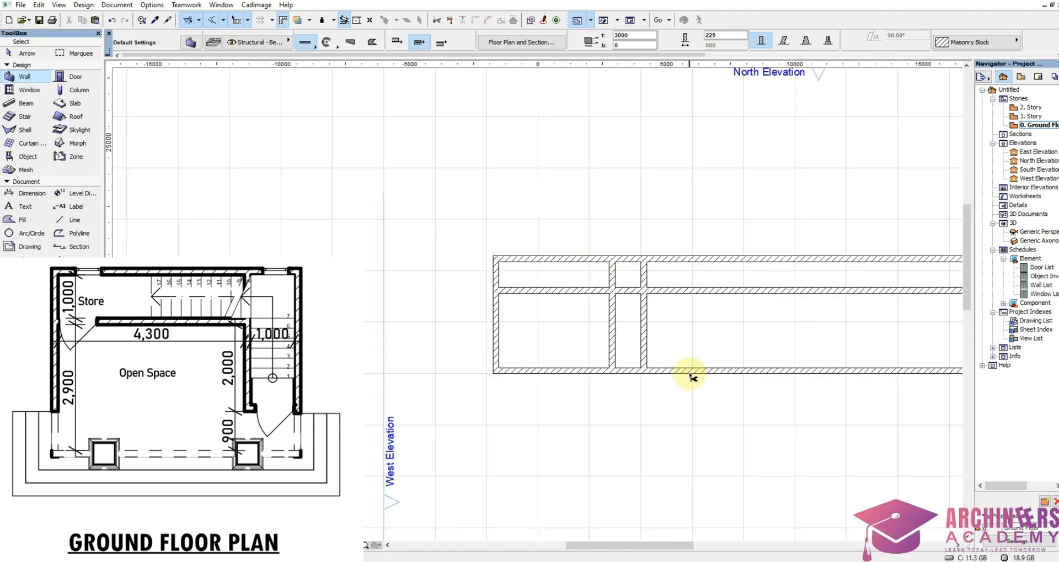
{"action": "left_click", "coordinate": [690, 371], "text": "ctrl"}
{"action": "left_click", "coordinate": [670, 291], "text": "ctrl"}
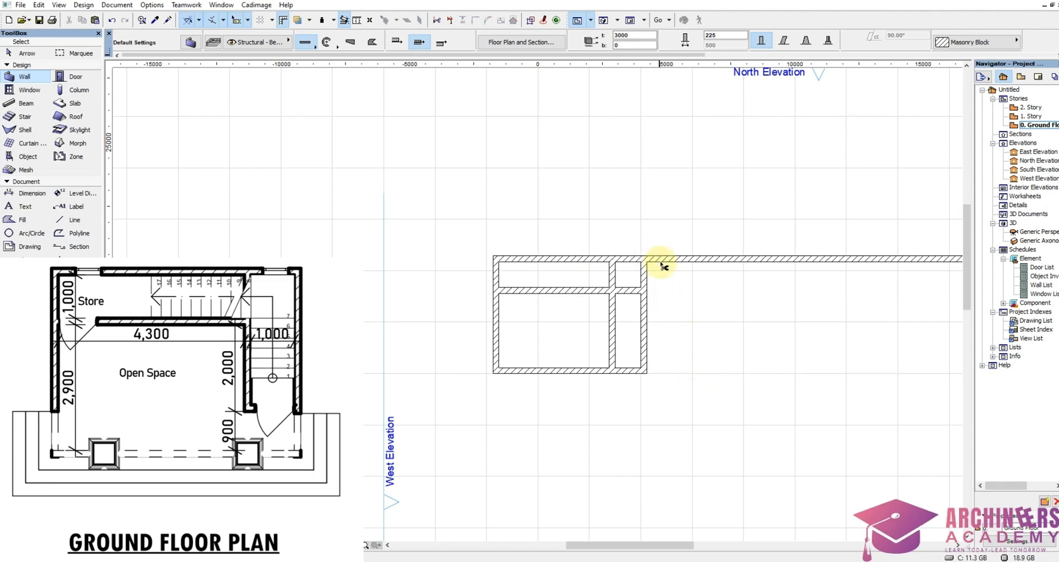
{"action": "left_click", "coordinate": [664, 267], "text": "ctrl"}
Step: Select all six walls, move them southeast toward the middle of the elevation markers and deselect them
{"action": "scroll", "coordinate": [508, 263], "scroll_direction": "down", "scroll_amount": 5}
{"action": "left_click_drag", "start_coordinate": [496, 249], "coordinate": [615, 328], "text": "shift"}
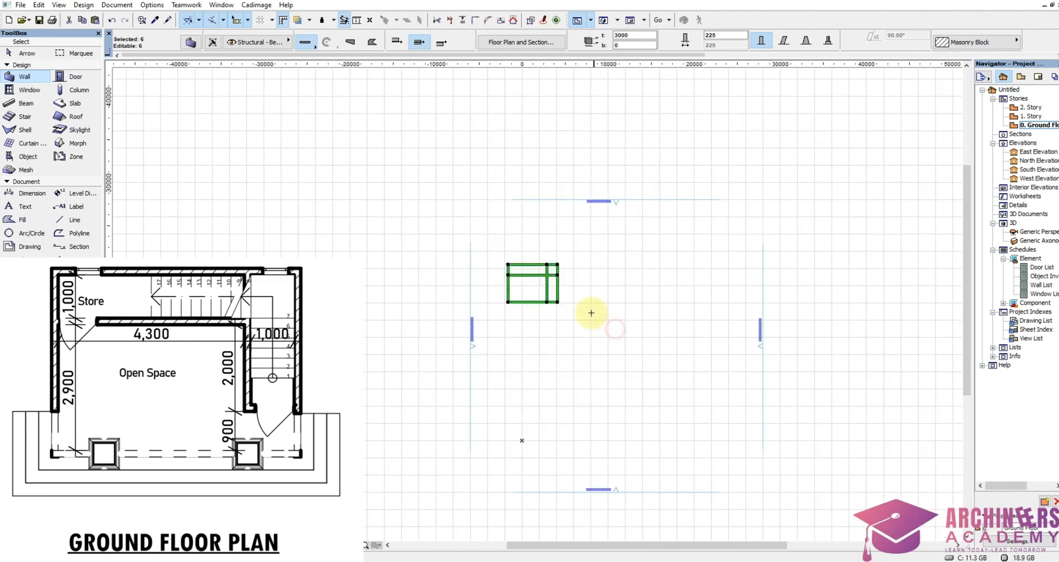
{"action": "mouse_move", "coordinate": [543, 286]}
{"action": "left_mouse_down"}
{"action": "mouse_move", "coordinate": [697, 361]}
{"action": "mouse_move", "coordinate": [621, 345]}
{"action": "left_mouse_up"}
{"action": "scroll", "coordinate": [629, 353], "scroll_direction": "up", "scroll_amount": 5}
{"action": "key", "text": "Escape"}
Step: Trim the inner vertical wall above the middle horizontal wall, and that horizontal wall's segment east of the inner vertical wall
{"action": "scroll", "coordinate": [634, 297], "scroll_direction": "up", "scroll_amount": 2}
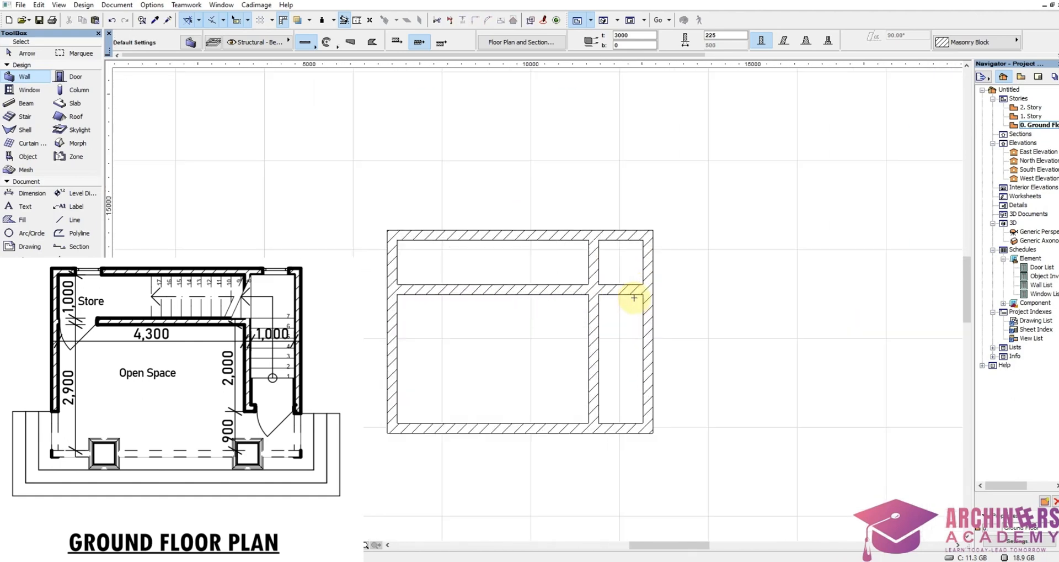
{"action": "left_click", "coordinate": [594, 265], "text": "ctrl"}
{"action": "left_click", "coordinate": [621, 287], "text": "ctrl"}
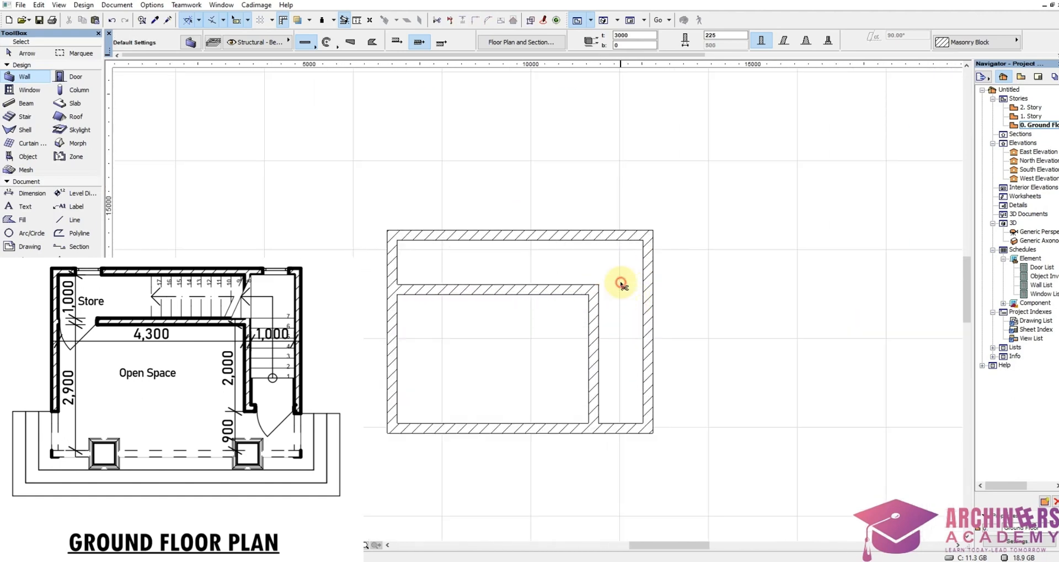
Step: Measure the clear width between the inner vertical wall and the east wall along the south wall
{"action": "scroll", "coordinate": [623, 421], "scroll_direction": "up", "scroll_amount": 3}
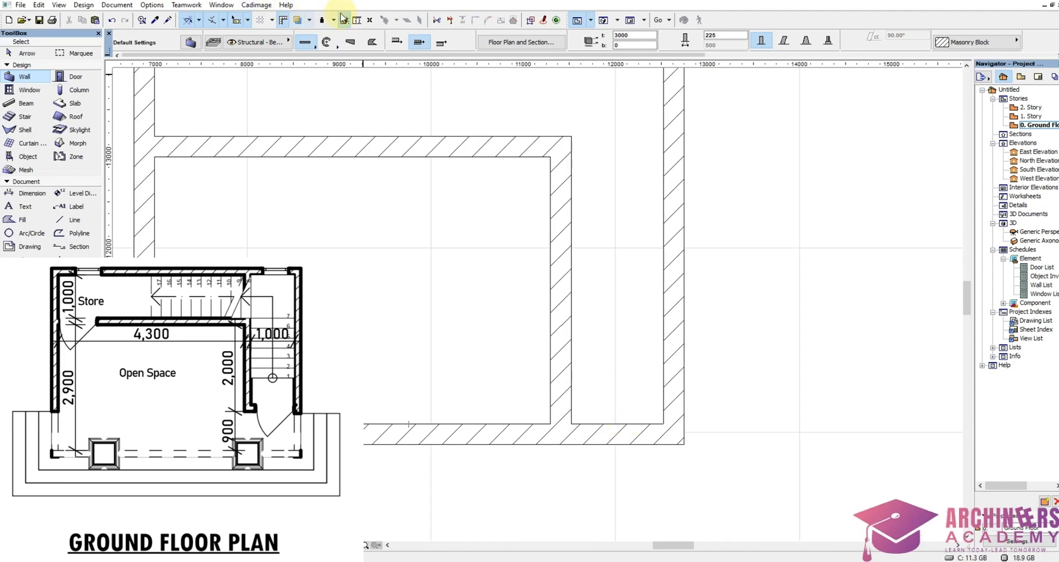
{"action": "left_click", "coordinate": [357, 20]}
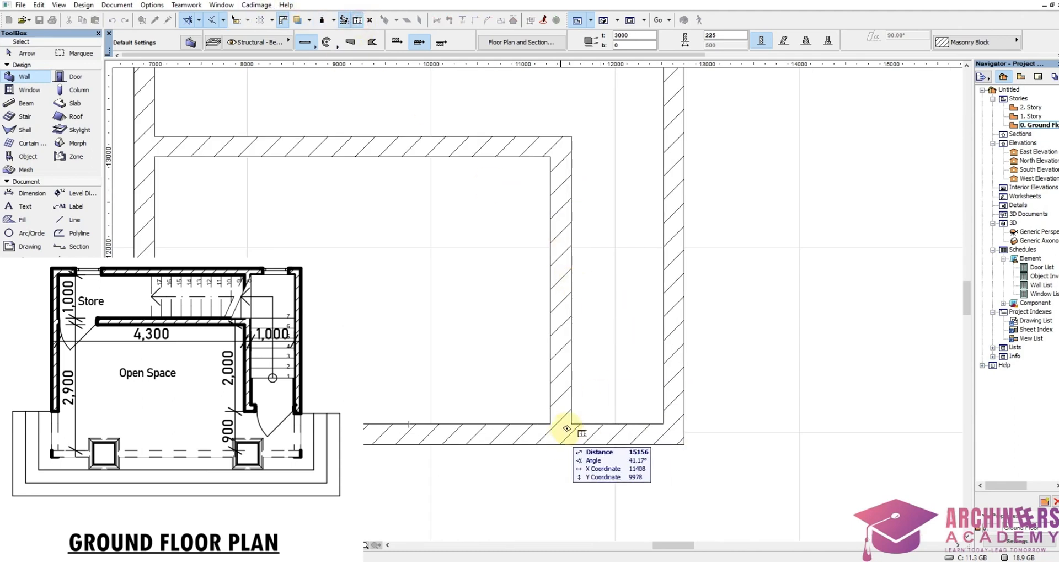
{"action": "left_click", "coordinate": [572, 424]}
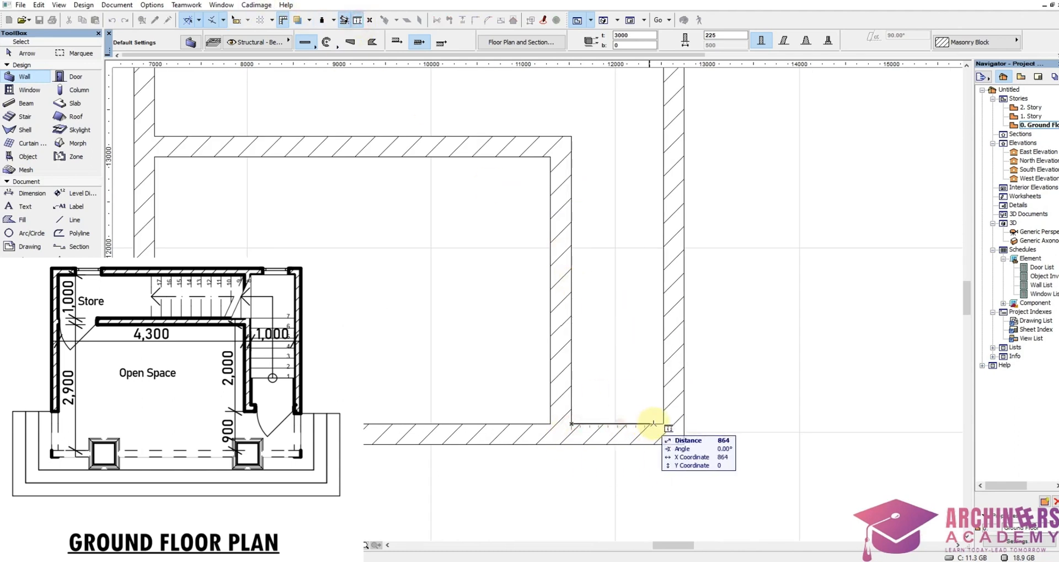
{"action": "scroll", "coordinate": [692, 361], "scroll_direction": "down", "scroll_amount": 2}
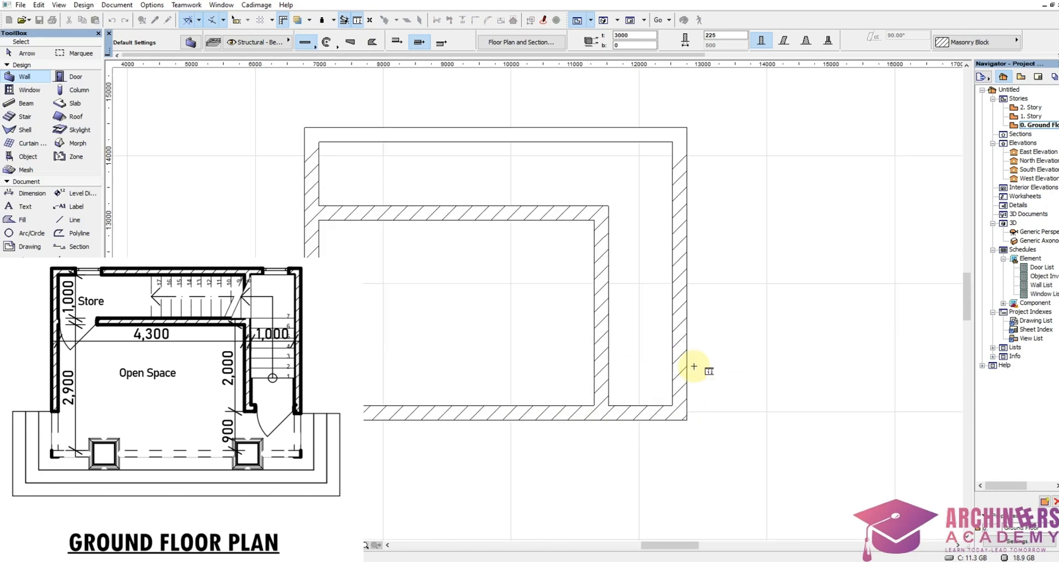
{"action": "key", "text": "Escape"}
{"action": "scroll", "coordinate": [694, 348], "scroll_direction": "down", "scroll_amount": 2}
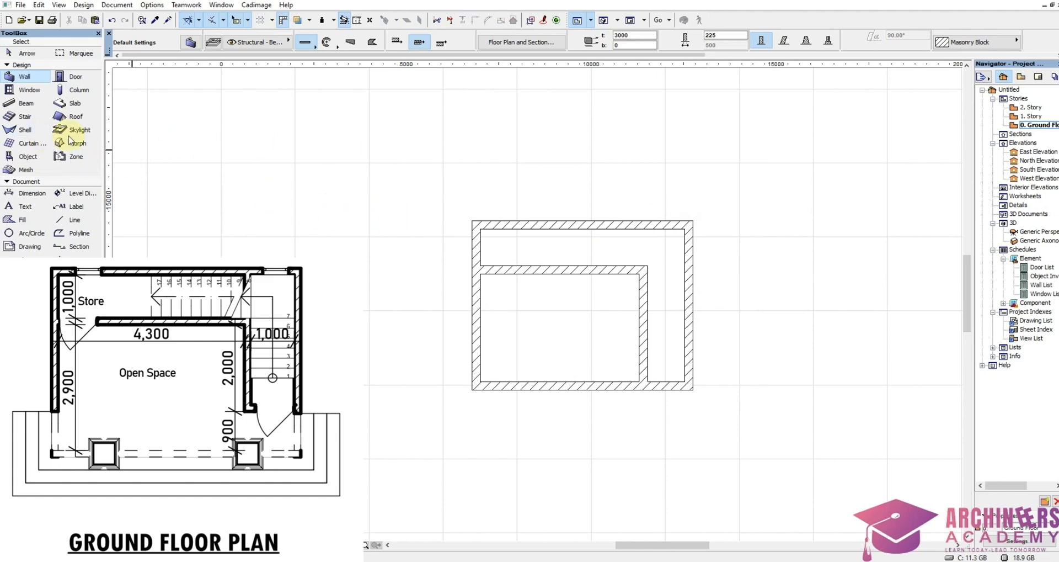
Step: In the default door settings, choose door leaf Style 26 and Handle 3 for the 900 by 2100 mm Door 16
{"action": "left_click", "coordinate": [72, 77]}
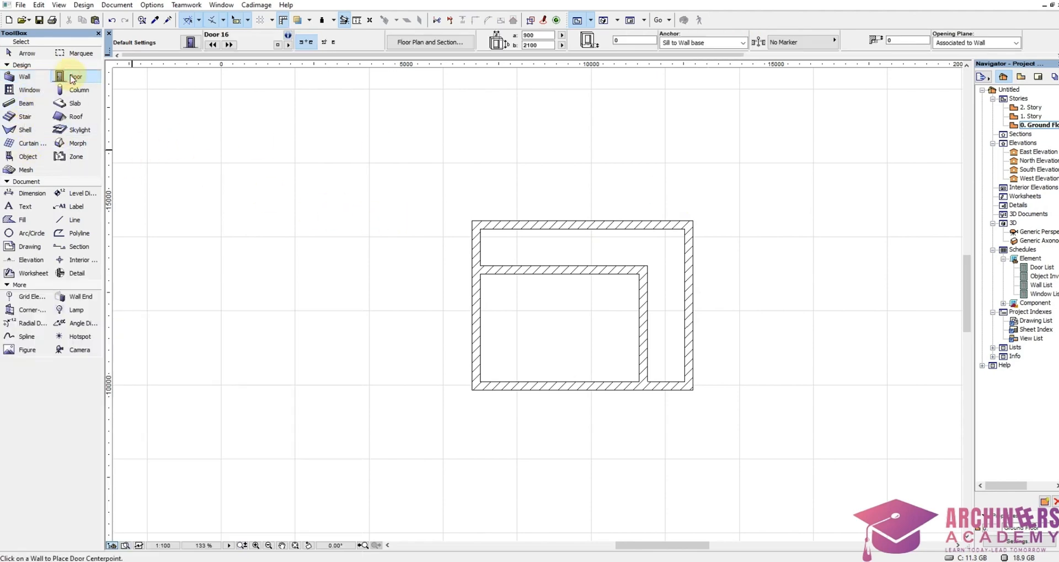
{"action": "key", "text": "ctrl+t"}
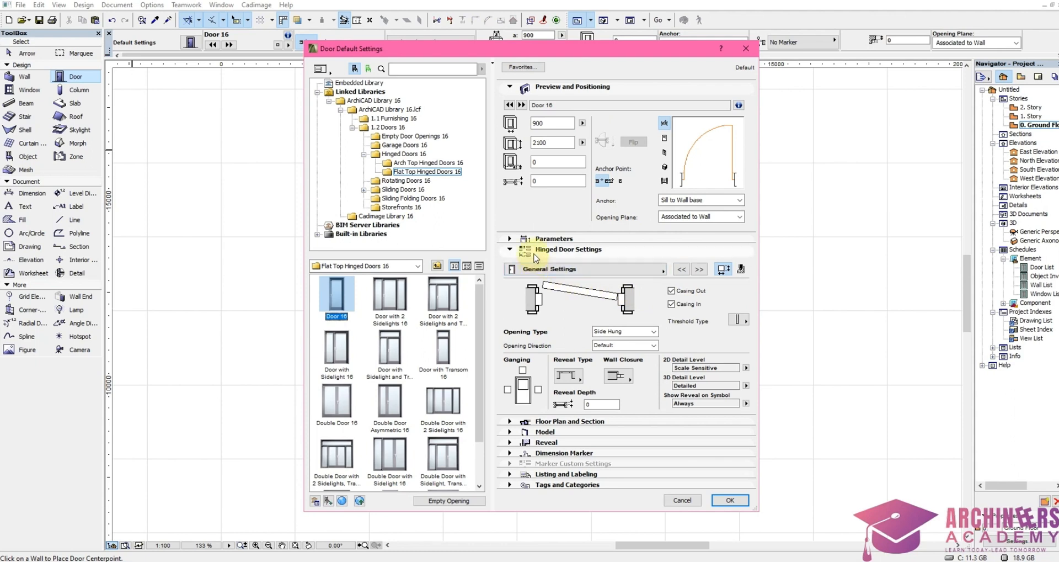
{"action": "left_click", "coordinate": [698, 269]}
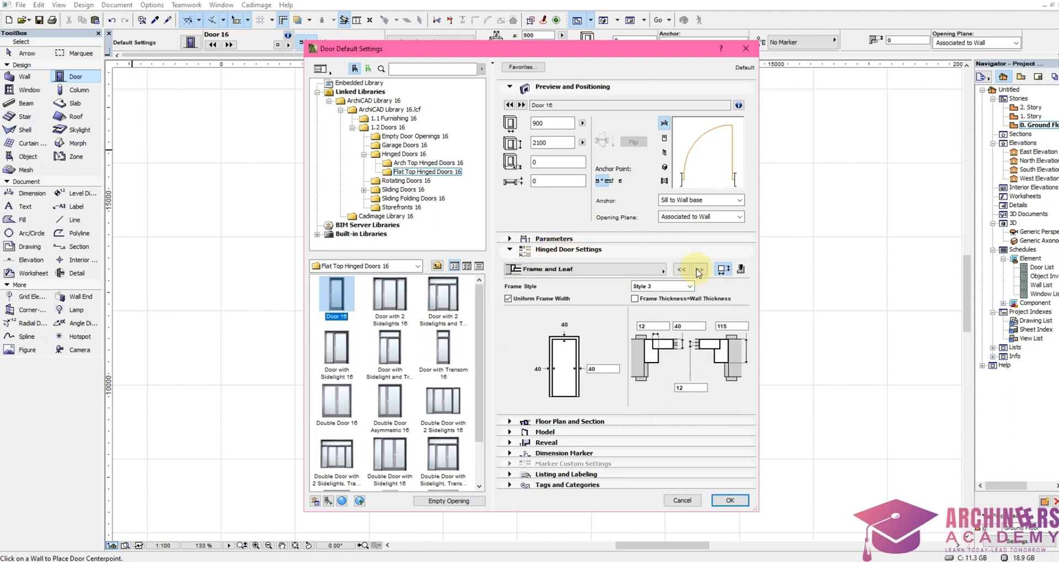
{"action": "left_click", "coordinate": [698, 269]}
{"action": "left_click", "coordinate": [697, 269]}
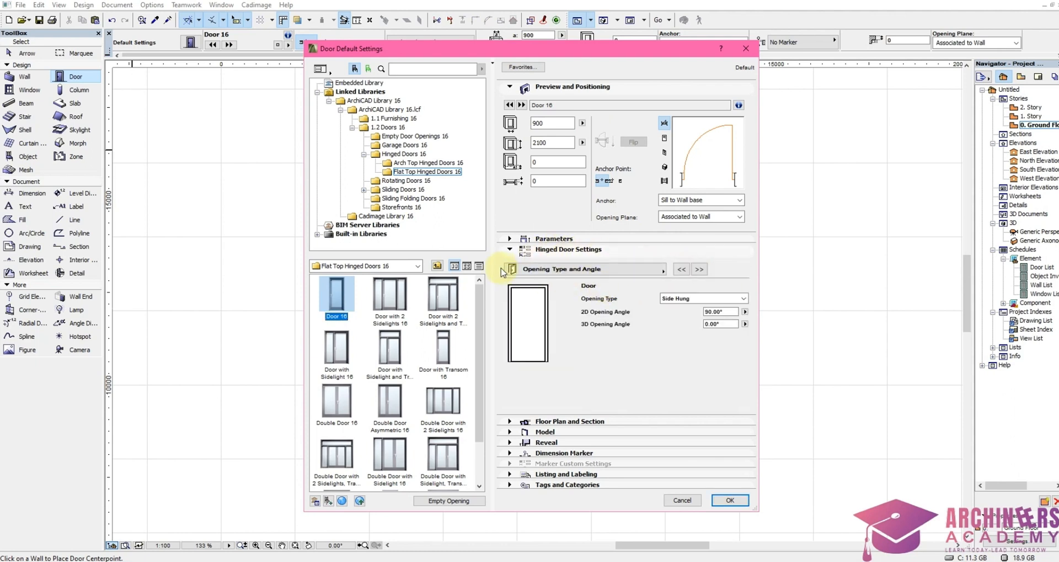
{"action": "left_click", "coordinate": [683, 270]}
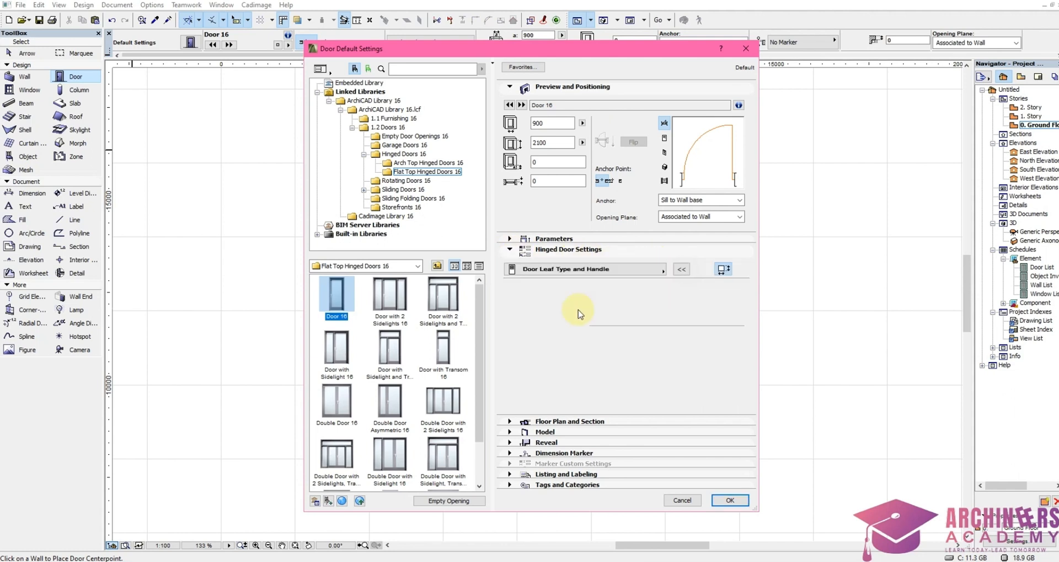
{"action": "scroll", "coordinate": [536, 362], "scroll_direction": "down", "scroll_amount": 7}
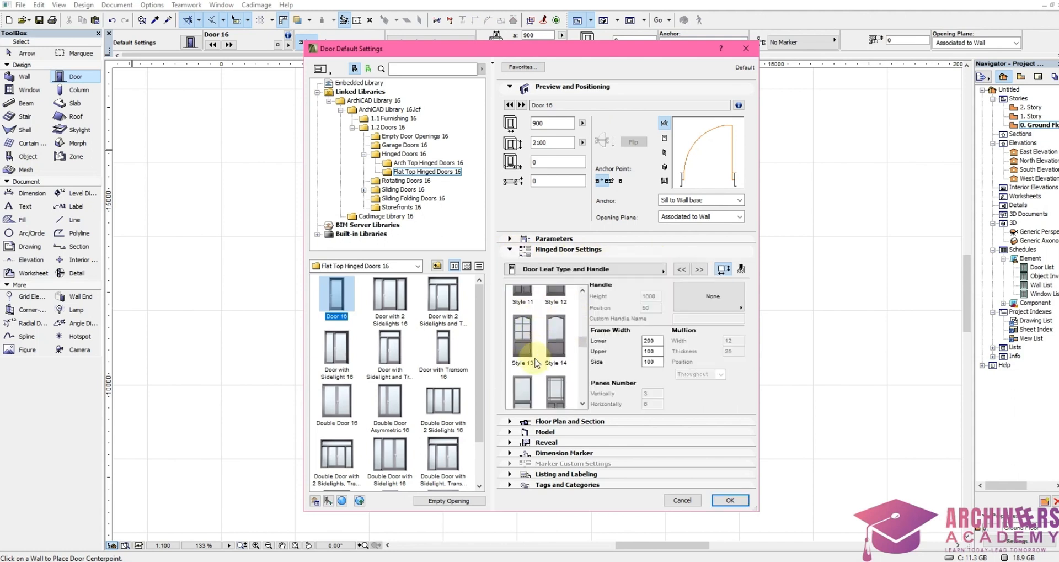
{"action": "left_click", "coordinate": [560, 314]}
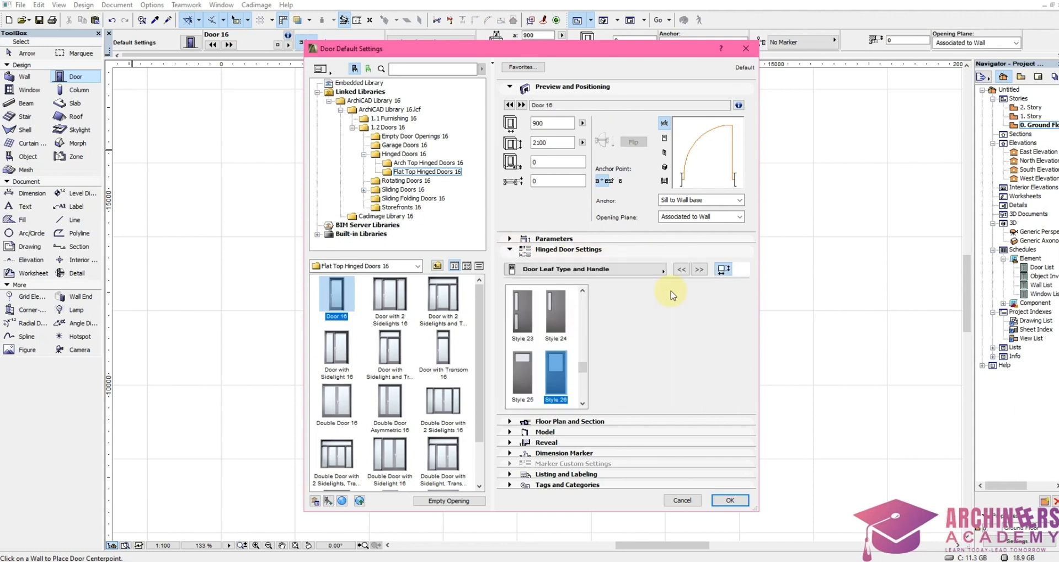
{"action": "left_click", "coordinate": [713, 297]}
{"action": "left_click", "coordinate": [774, 182]}
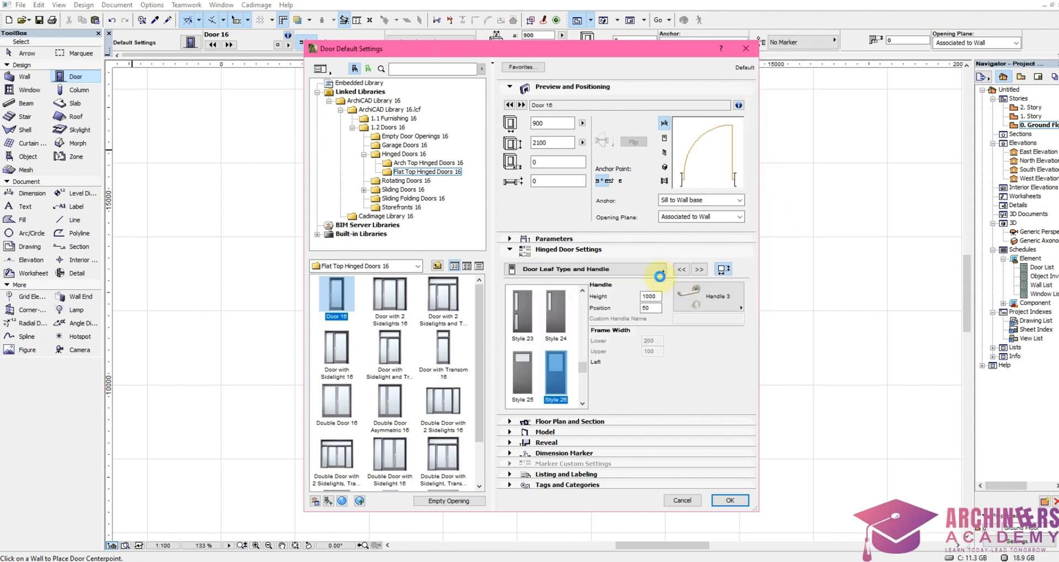
Step: Override the Model View Options for the default door's 3D projections, leaving the opening line off, and accept the settings
{"action": "left_click", "coordinate": [690, 251]}
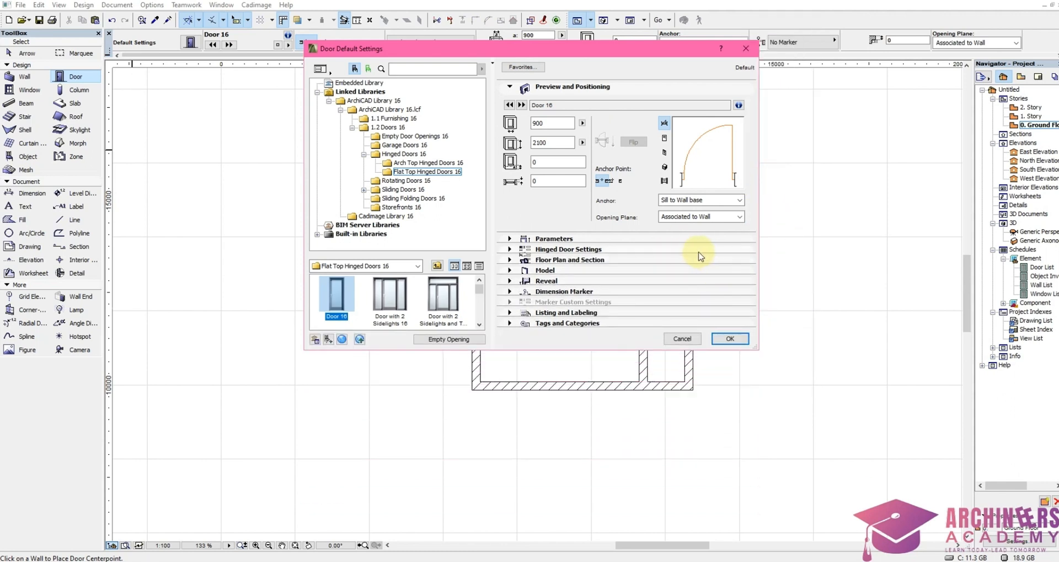
{"action": "left_click", "coordinate": [698, 251]}
{"action": "left_click", "coordinate": [699, 269]}
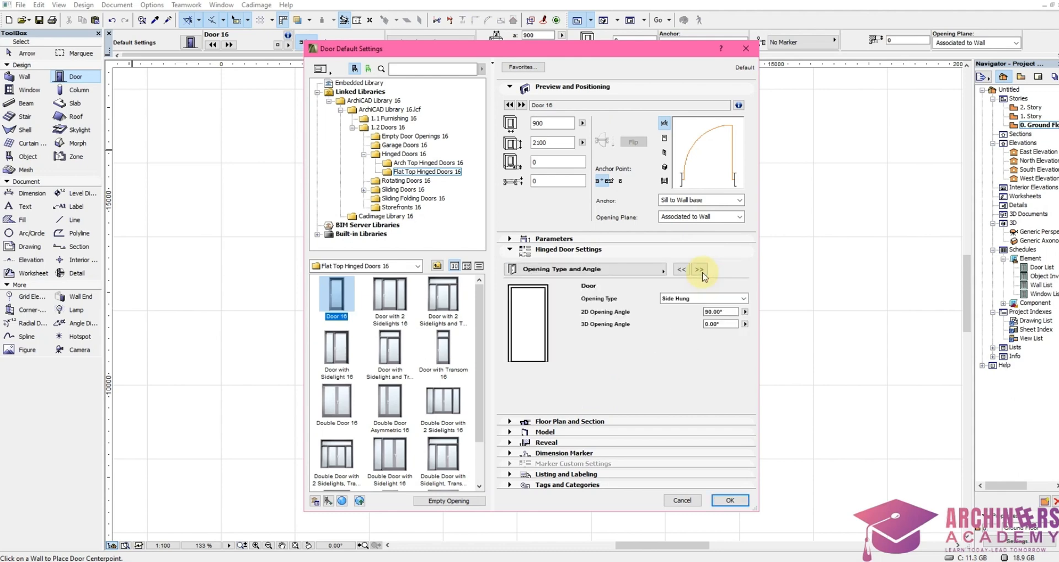
{"action": "left_click", "coordinate": [699, 269]}
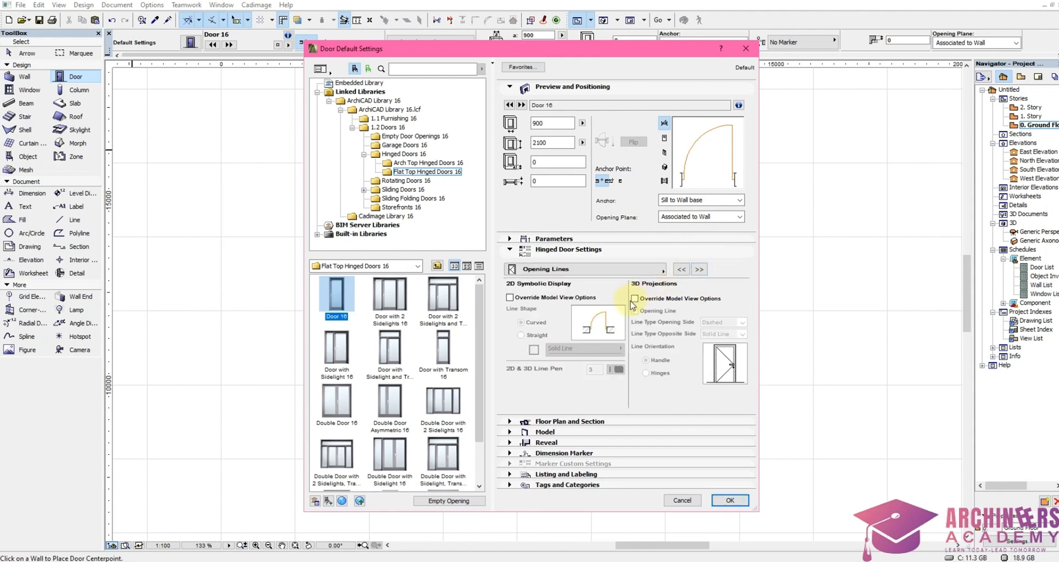
{"action": "left_click", "coordinate": [636, 298]}
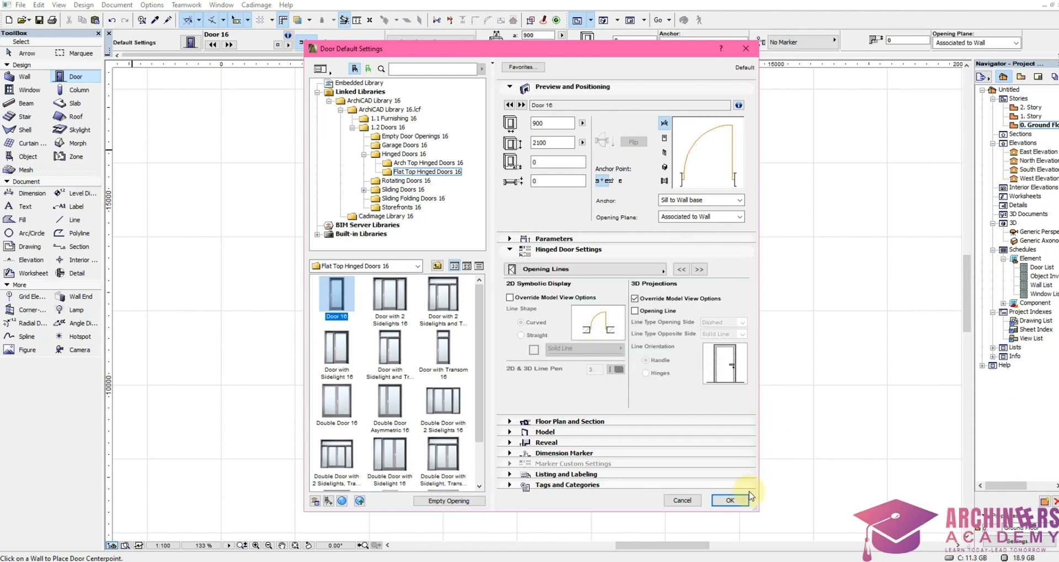
{"action": "left_click", "coordinate": [730, 500]}
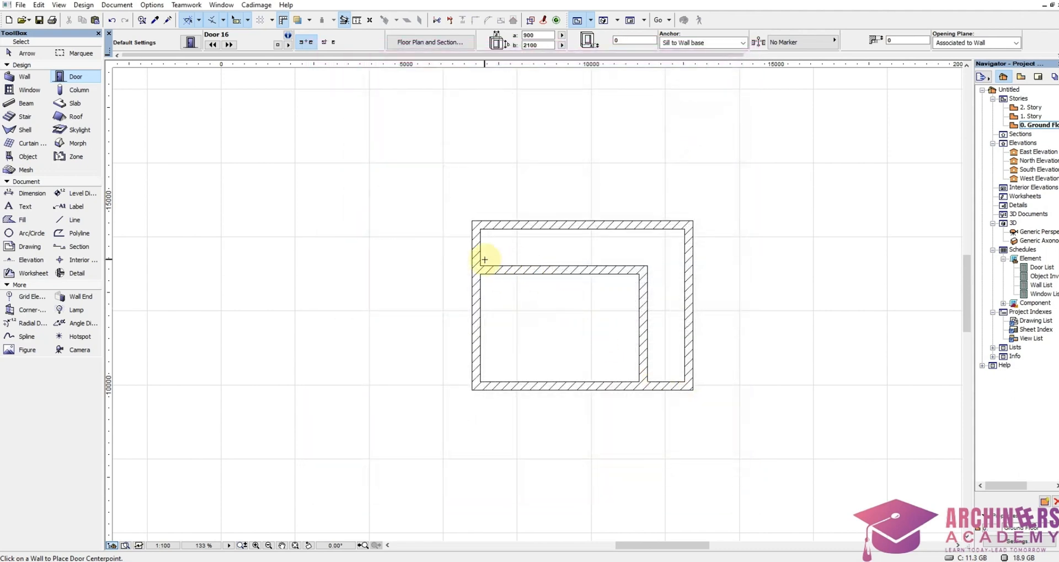
Step: Place the door at the west end of the middle horizontal wall, opening into the Open Space, and shift it 40 mm west against the outer wall
{"action": "scroll", "coordinate": [508, 270], "scroll_direction": "up", "scroll_amount": 3}
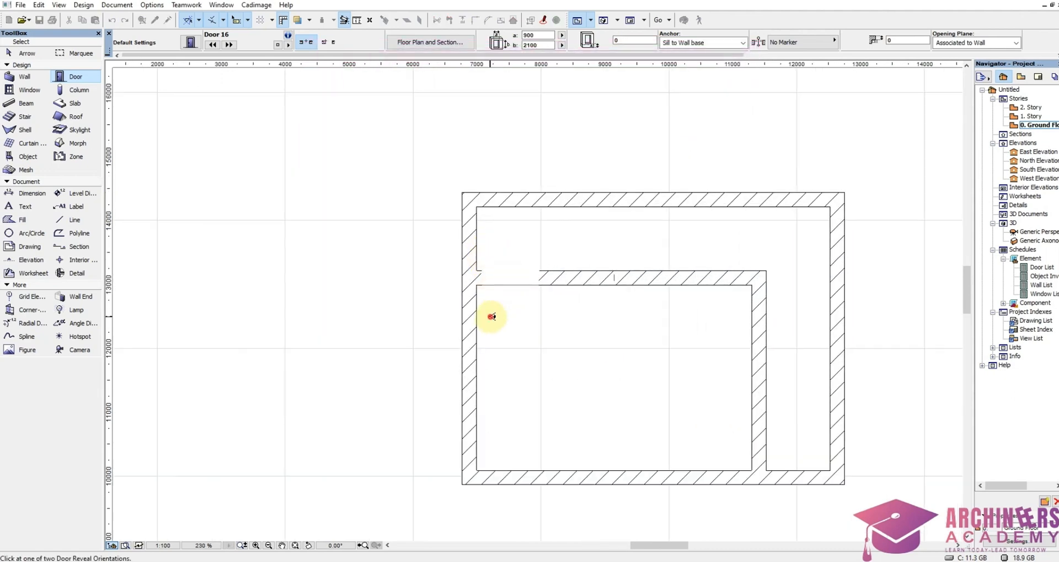
{"action": "scroll", "coordinate": [482, 293], "scroll_direction": "up", "scroll_amount": 4}
{"action": "left_click", "coordinate": [473, 268]}
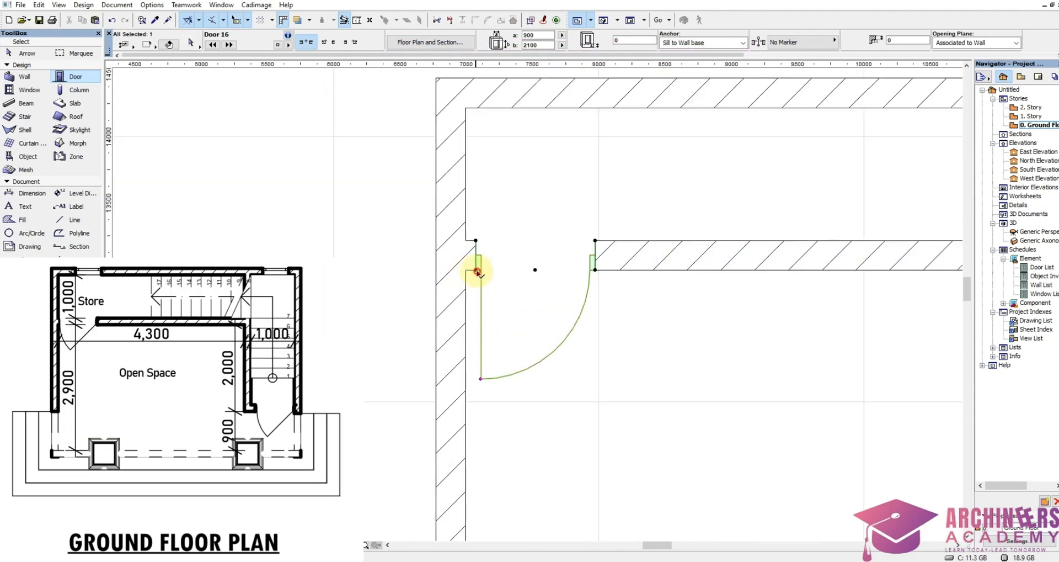
{"action": "left_click", "coordinate": [476, 270]}
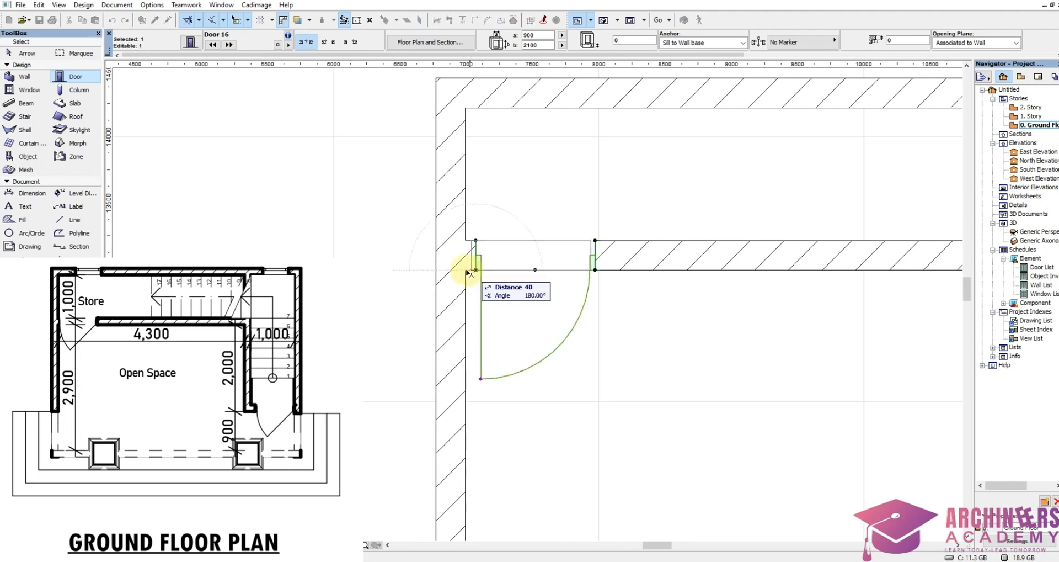
{"action": "left_click", "coordinate": [465, 270]}
Step: Set the placed door's swing to half open along the 315° guide line and pick up its settings as the door defaults
{"action": "left_click", "coordinate": [471, 377]}
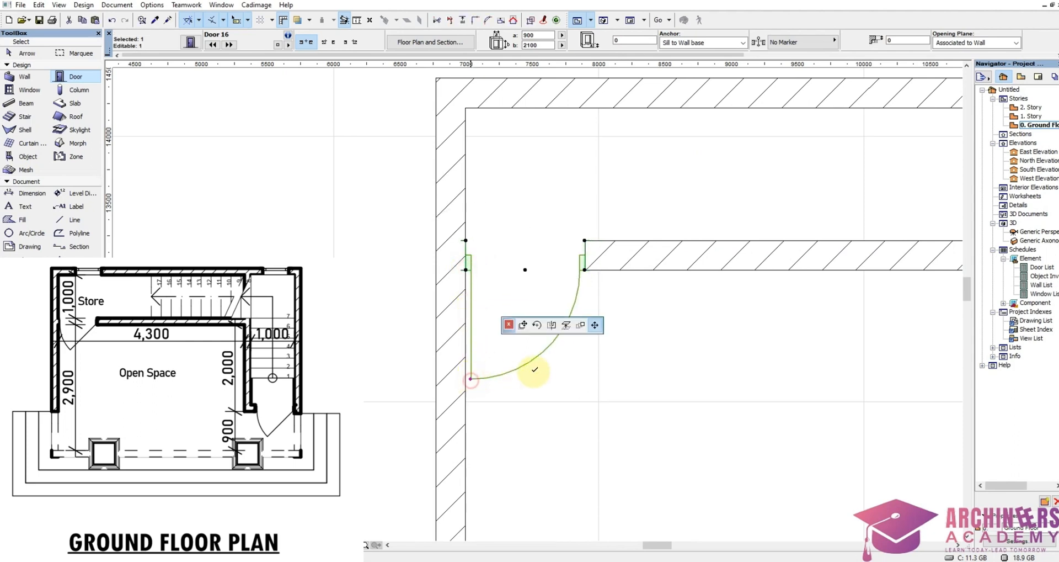
{"action": "left_click", "coordinate": [557, 354]}
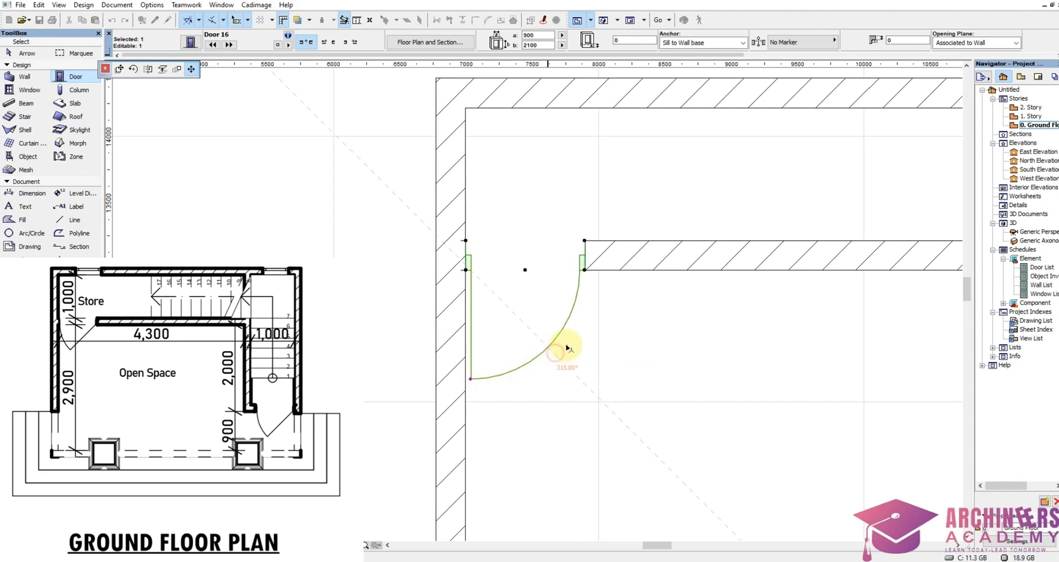
{"action": "key", "text": "Escape"}
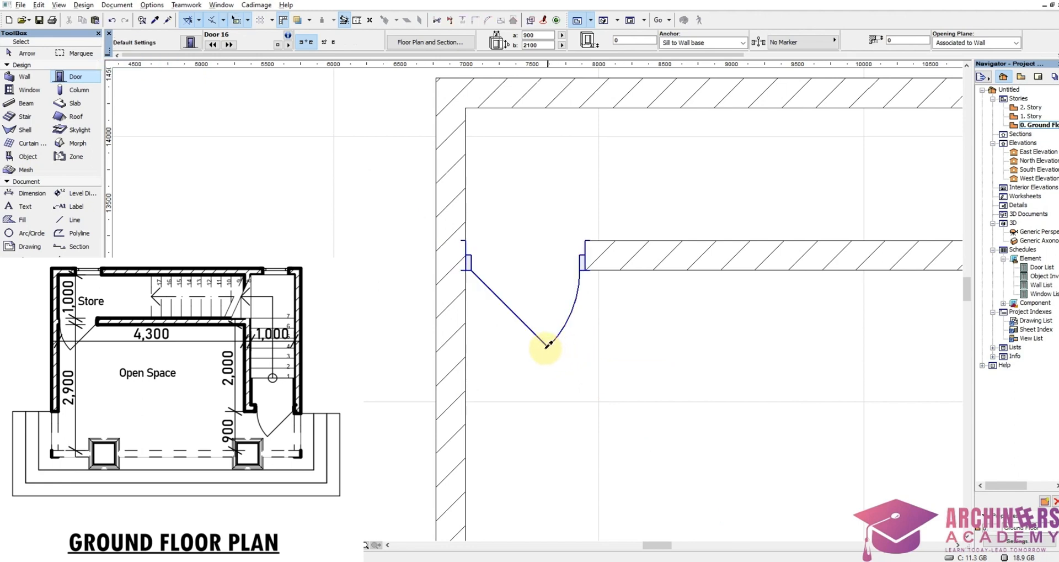
{"action": "left_click", "coordinate": [546, 347], "text": "alt"}
{"action": "left_click", "coordinate": [550, 347], "text": "alt"}
Step: Copy the south wall 900 mm straight north
{"action": "scroll", "coordinate": [512, 329], "scroll_direction": "down", "scroll_amount": 3}
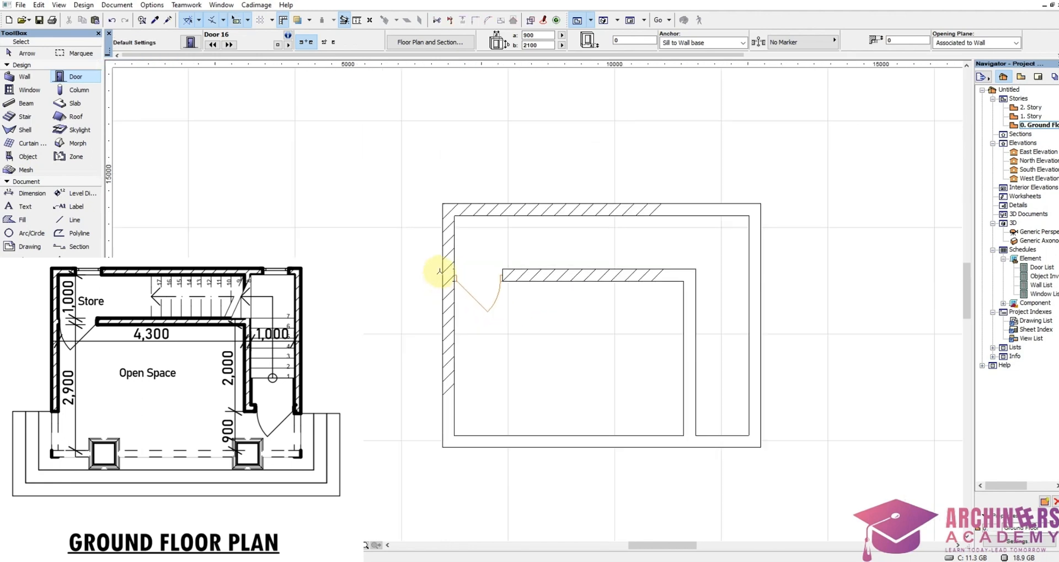
{"action": "scroll", "coordinate": [739, 472], "scroll_direction": "up", "scroll_amount": 2}
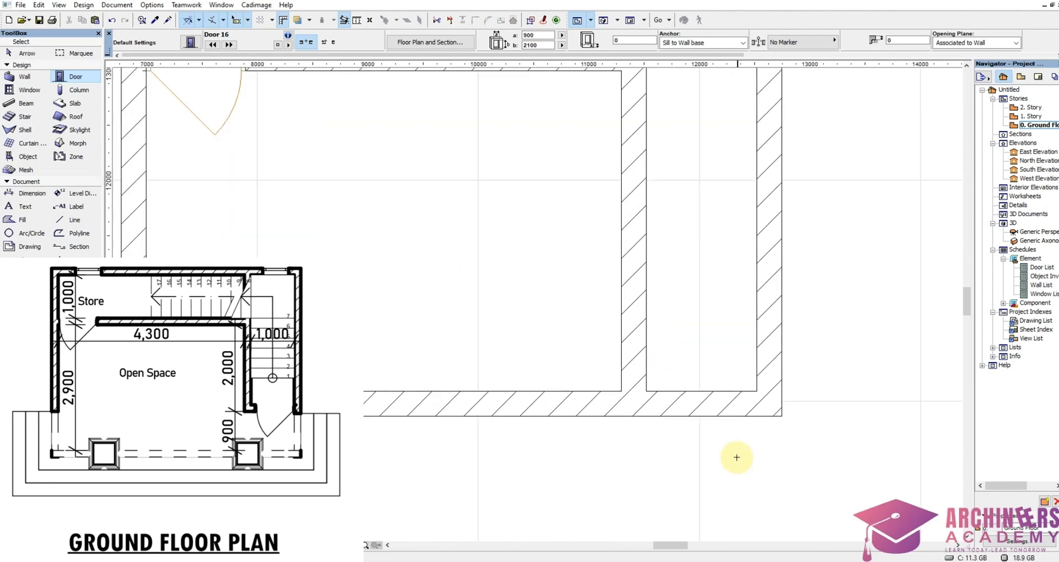
{"action": "scroll", "coordinate": [659, 381], "scroll_direction": "down", "scroll_amount": 3}
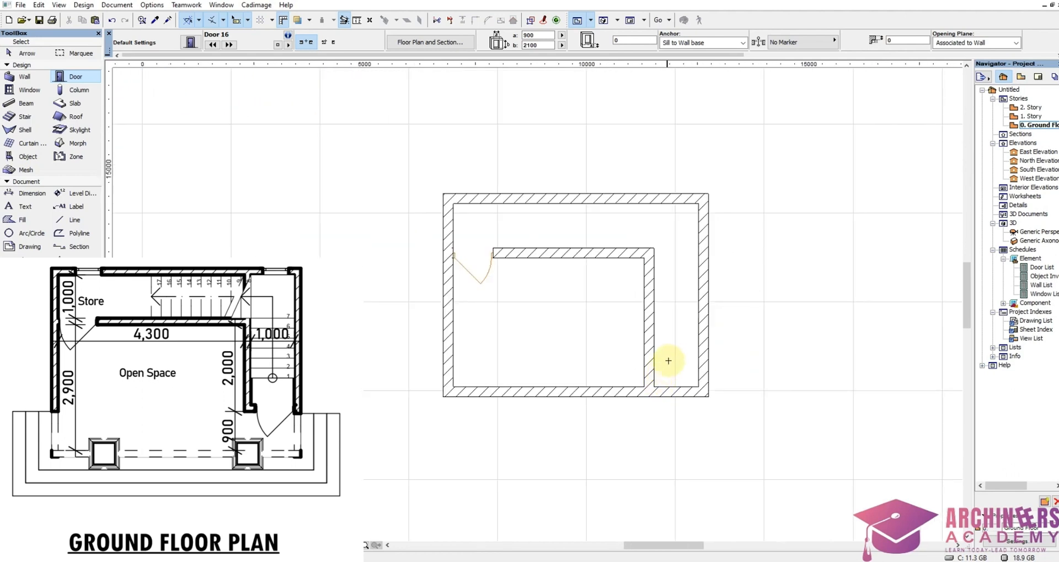
{"action": "scroll", "coordinate": [675, 391], "scroll_direction": "up", "scroll_amount": 2}
{"action": "left_click", "coordinate": [675, 392]}
{"action": "left_click", "coordinate": [671, 411]}
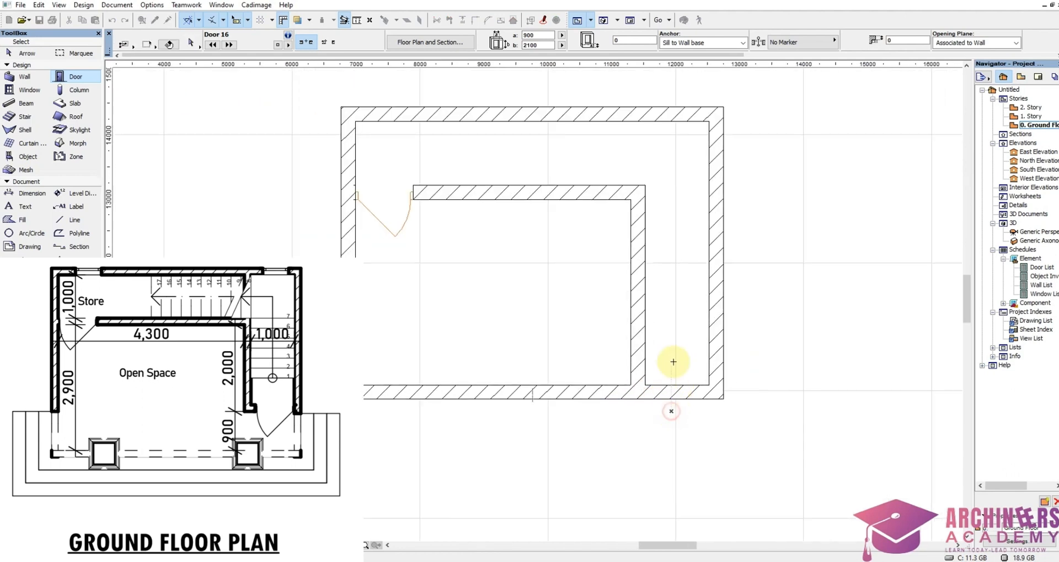
{"action": "left_click", "coordinate": [673, 361], "text": "shift"}
{"action": "key", "text": "ctrl+shift+d"}
{"action": "left_click", "coordinate": [664, 391]}
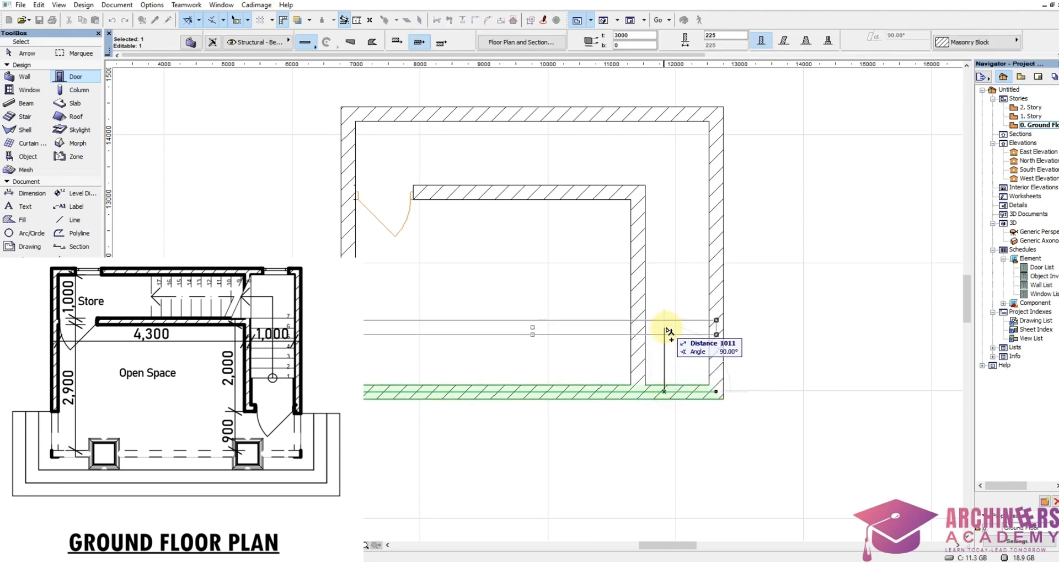
{"action": "type", "text": "900"}
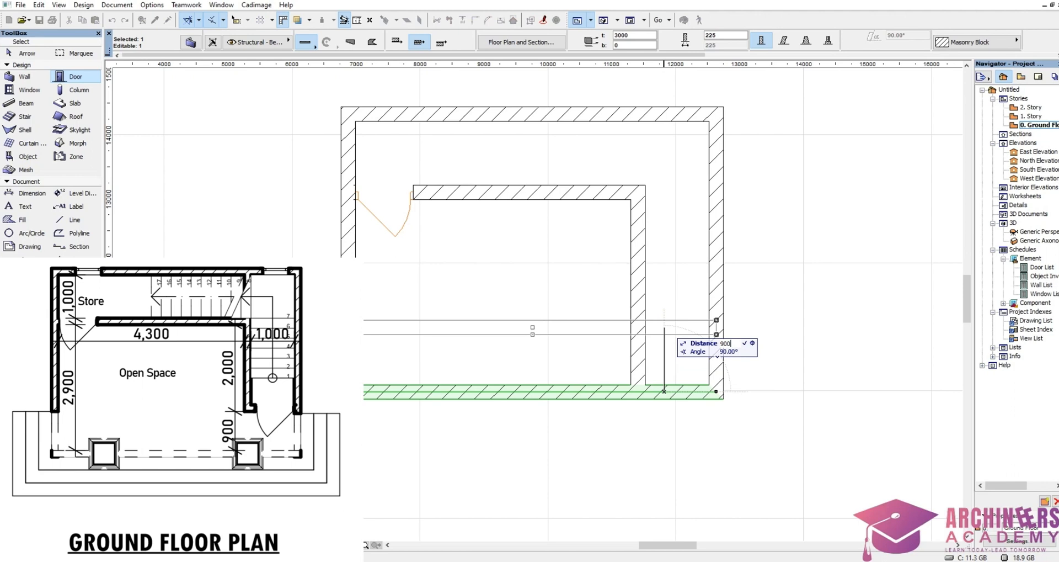
{"action": "key", "text": "Return"}
Step: Move the copied horizontal wall another 225 mm north along the east wall's inner face and deselect it
{"action": "scroll", "coordinate": [666, 343], "scroll_direction": "up", "scroll_amount": 3}
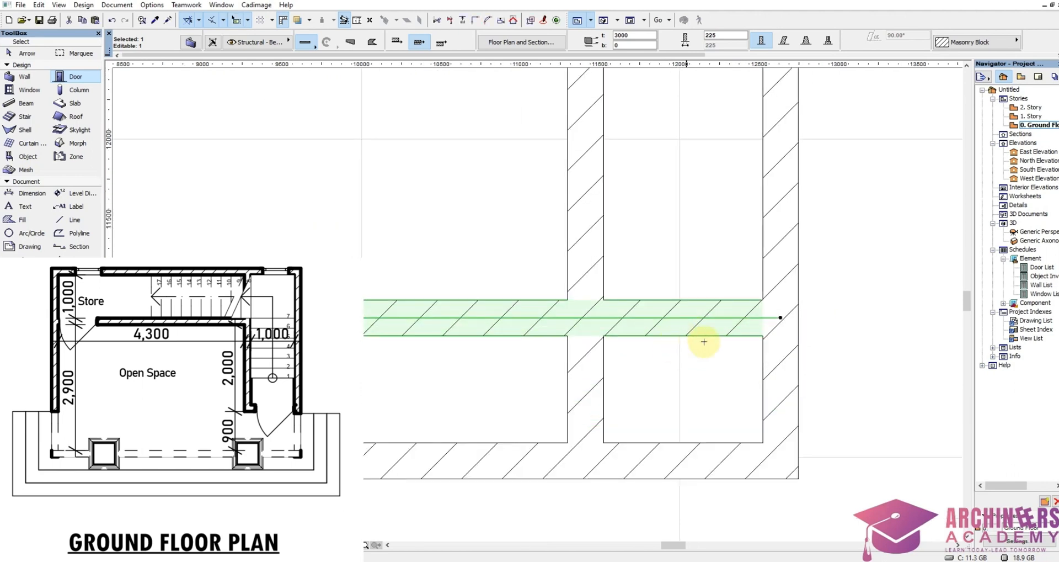
{"action": "left_click", "coordinate": [762, 336]}
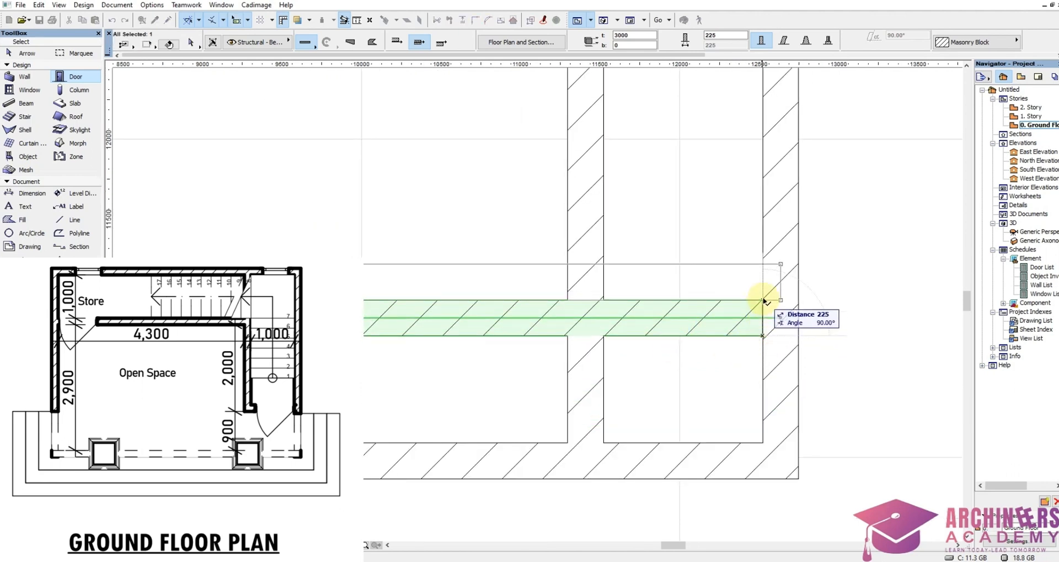
{"action": "left_click", "coordinate": [763, 300]}
{"action": "left_click", "coordinate": [698, 371]}
Step: Trim the inner vertical wall below the copied horizontal wall, and the copied wall's segment west of the inner vertical wall
{"action": "scroll", "coordinate": [699, 371], "scroll_direction": "down", "scroll_amount": 3}
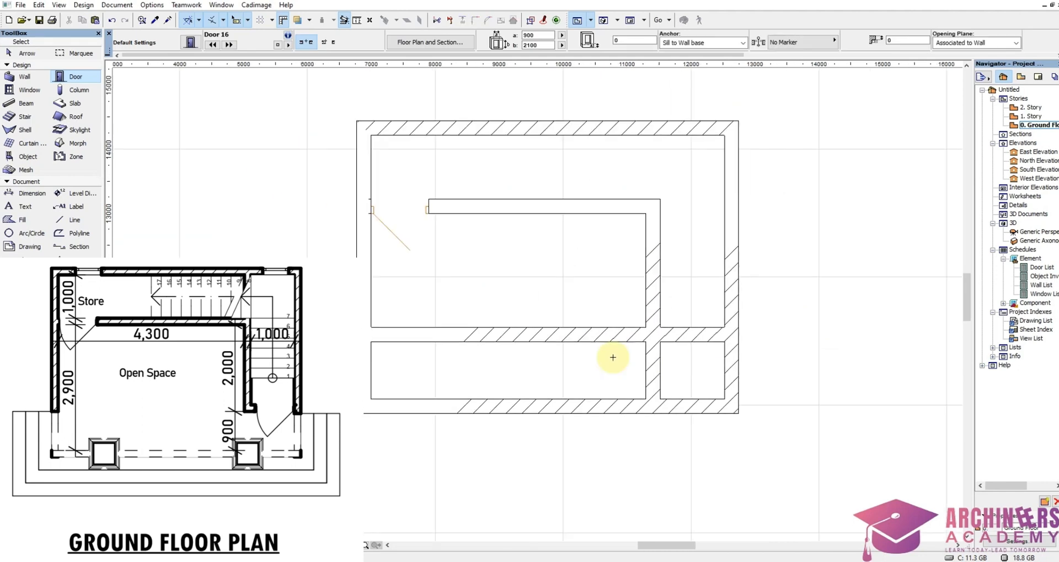
{"action": "left_click", "coordinate": [658, 362], "text": "ctrl"}
{"action": "left_click", "coordinate": [589, 335], "text": "ctrl"}
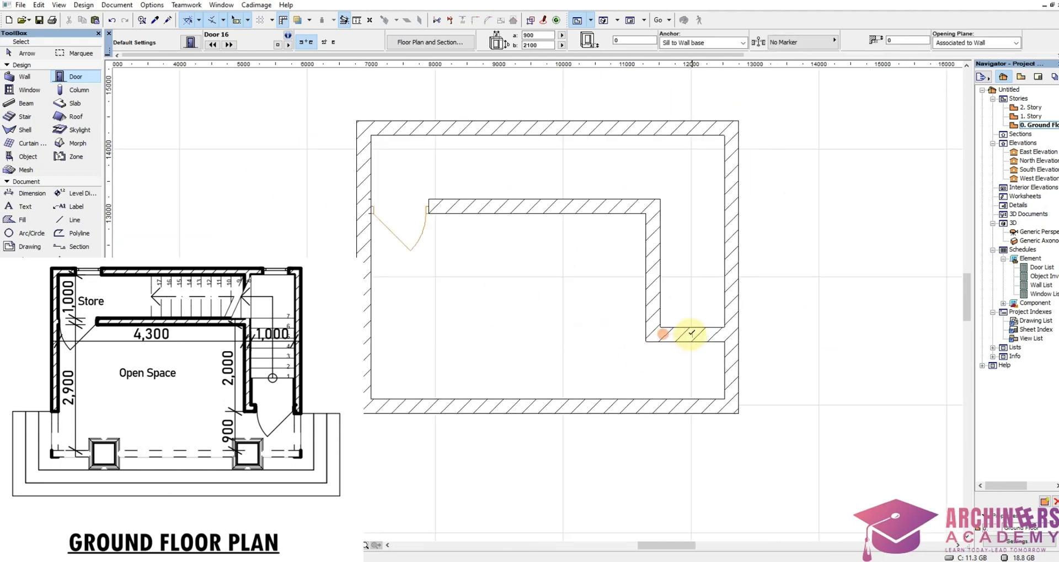
Step: Place a south-opening door in the short wall beside the east wall, then shift it east until it meets the east wall's inner face
{"action": "left_click", "coordinate": [691, 332]}
{"action": "scroll", "coordinate": [713, 324], "scroll_direction": "up", "scroll_amount": 3}
{"action": "left_click", "coordinate": [711, 321]}
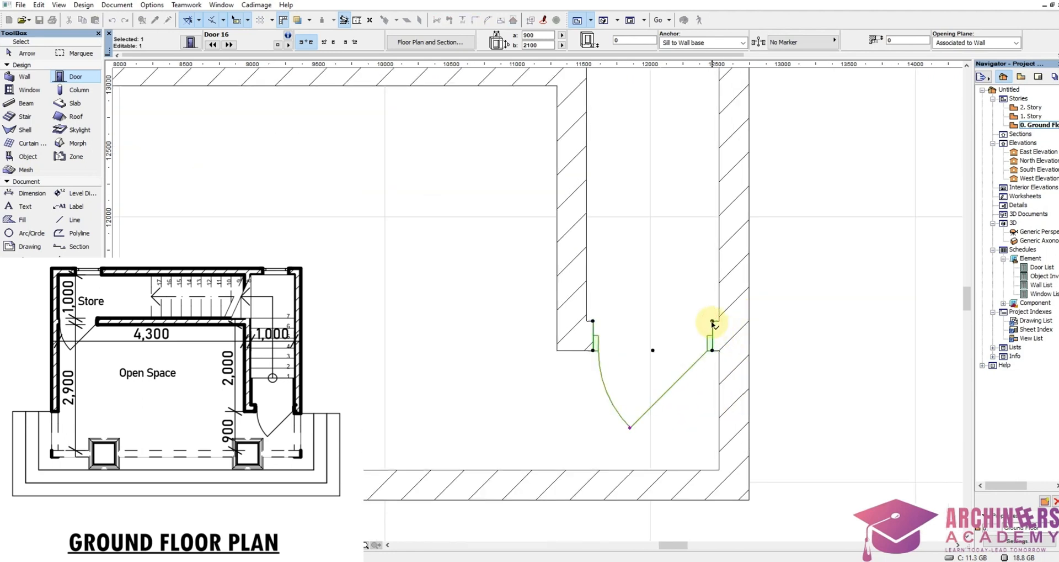
{"action": "left_click", "coordinate": [712, 322]}
{"action": "left_click", "coordinate": [719, 321]}
{"action": "left_click", "coordinate": [679, 434]}
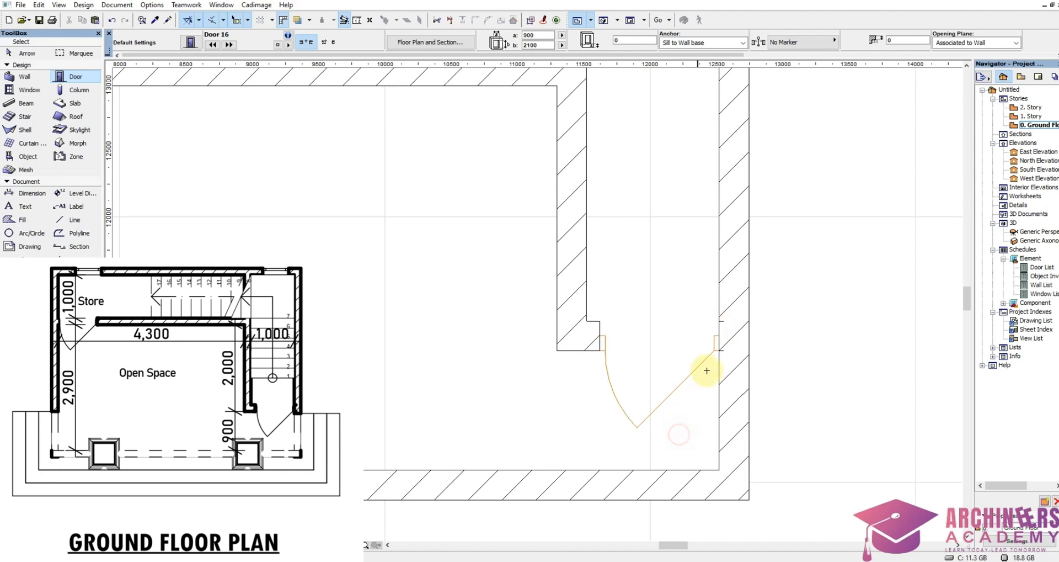
Step: In the default window settings, set Window 16 to 600 mm wide and 600 mm high with a sill height of 1500 mm
{"action": "scroll", "coordinate": [707, 370], "scroll_direction": "down", "scroll_amount": 4}
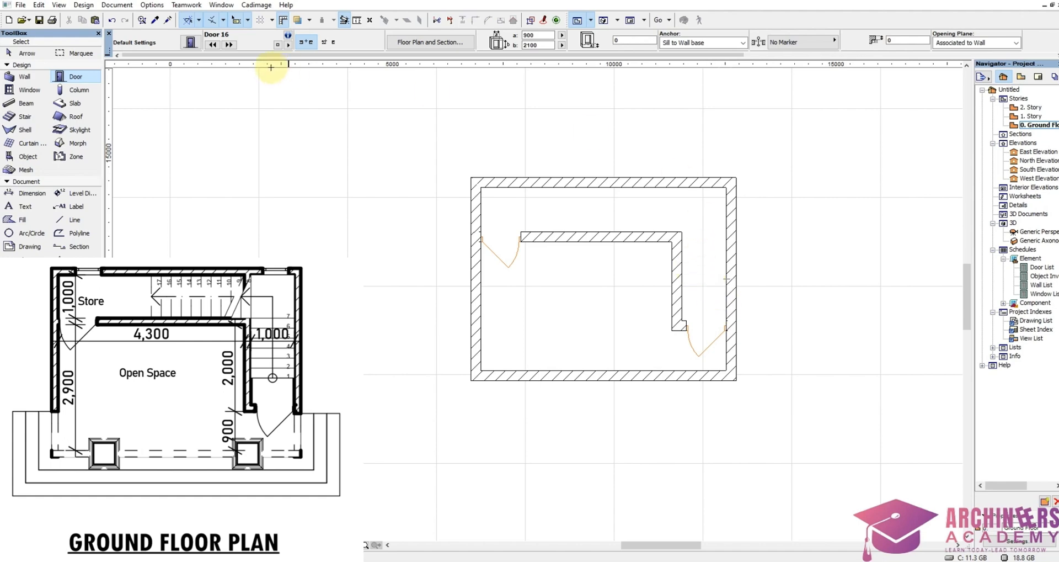
{"action": "left_click", "coordinate": [17, 88]}
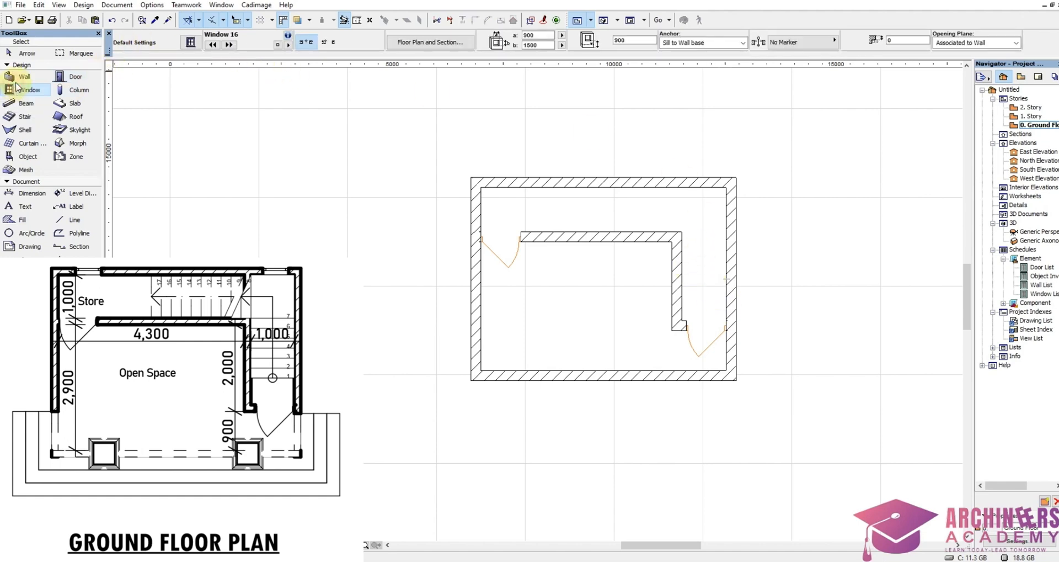
{"action": "double_click", "coordinate": [15, 85]}
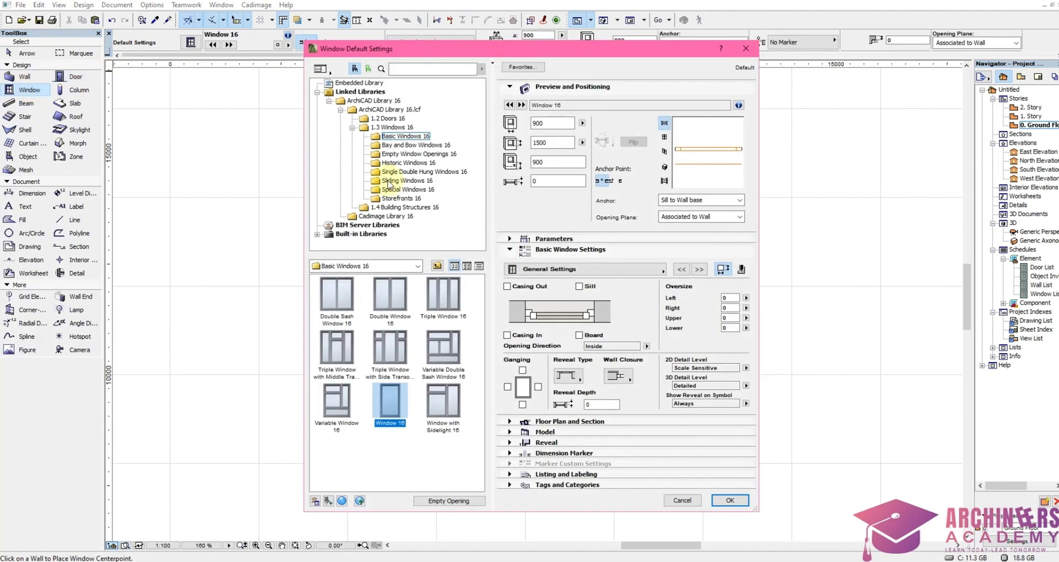
{"action": "left_click", "coordinate": [396, 402]}
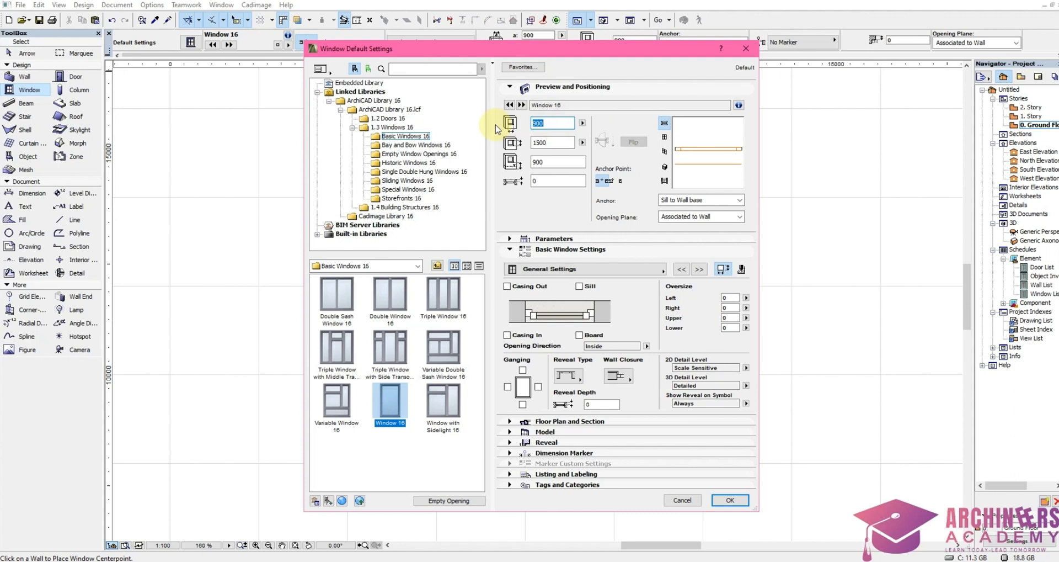
{"action": "type", "text": "00"}
{"action": "key", "text": "Tab"}
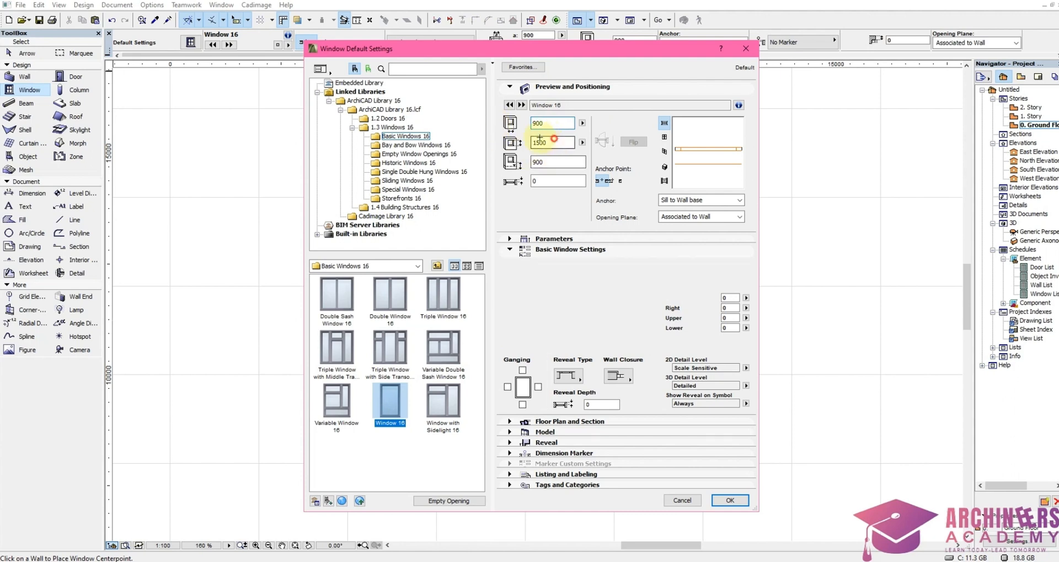
{"action": "type", "text": "6"}
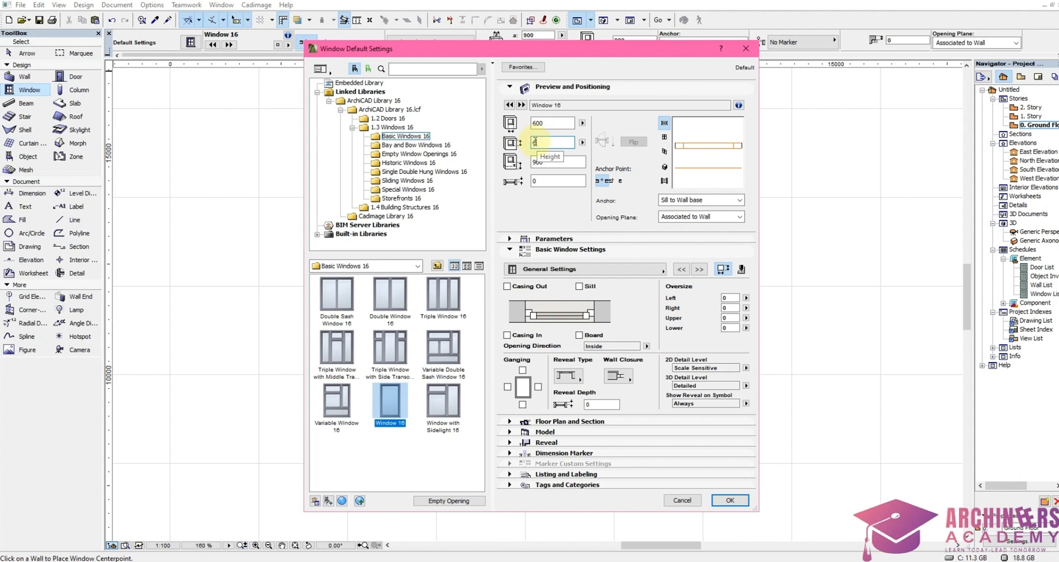
{"action": "type", "text": "00"}
{"action": "key", "text": "Tab"}
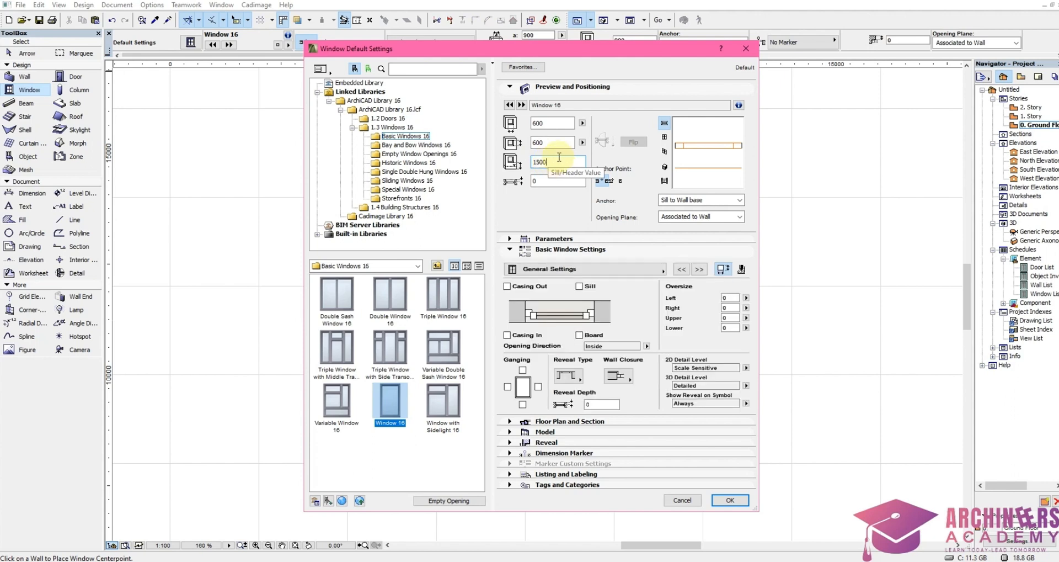
Step: Enable Casing Out, Casing In and Uniform Frame Width for the default window, and proceed to its Sash Options
{"action": "left_click", "coordinate": [507, 287]}
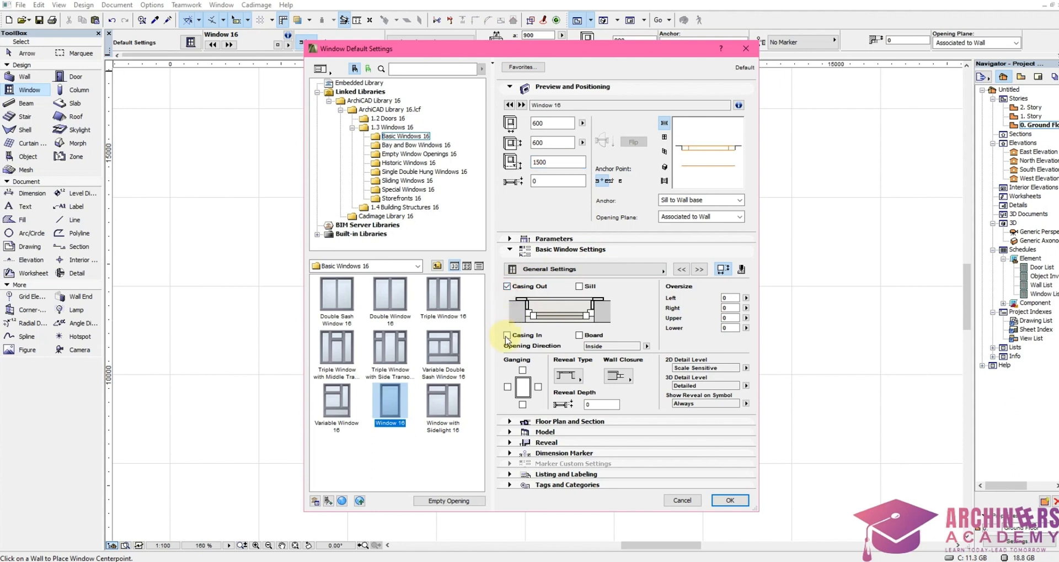
{"action": "left_click", "coordinate": [507, 335]}
{"action": "left_click", "coordinate": [699, 270]}
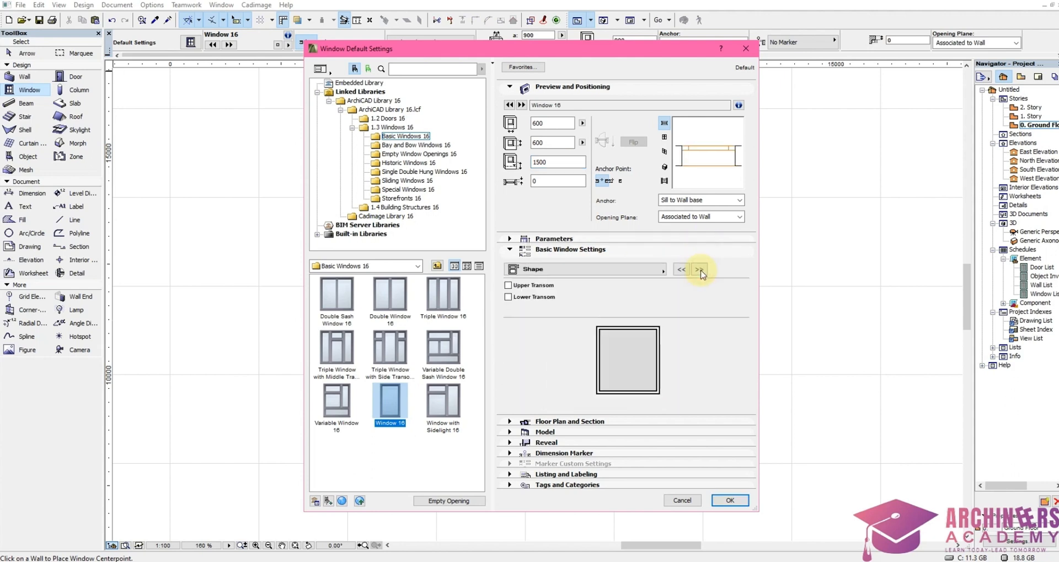
{"action": "left_click", "coordinate": [699, 270]}
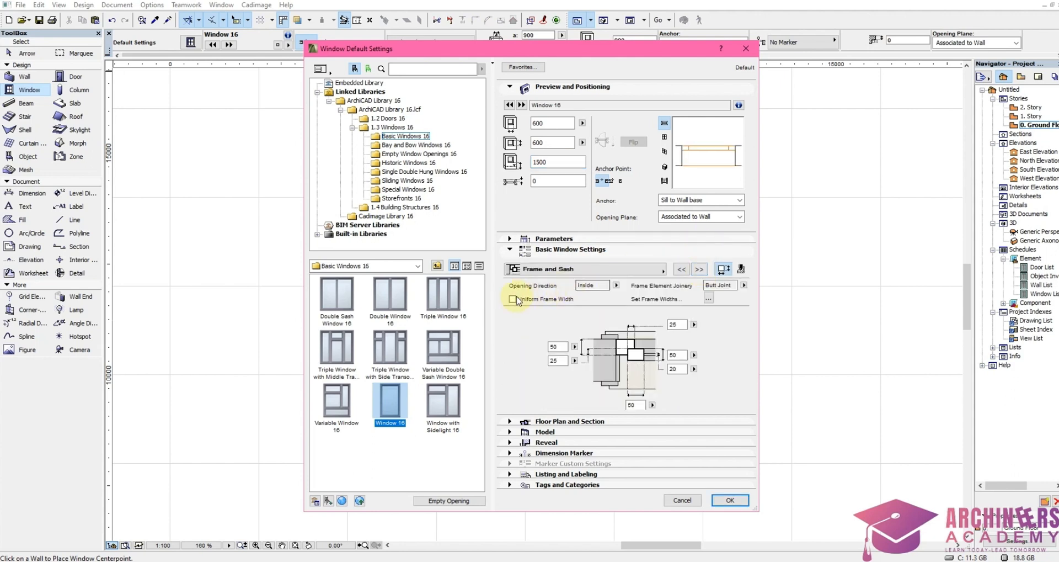
{"action": "left_click", "coordinate": [513, 299]}
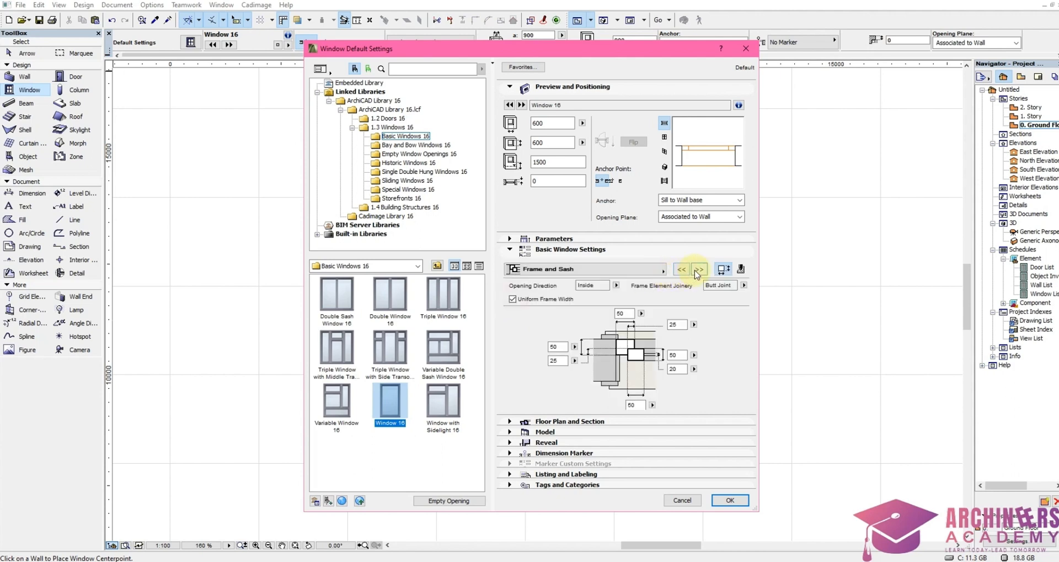
{"action": "left_click", "coordinate": [699, 270]}
{"action": "left_click", "coordinate": [697, 270]}
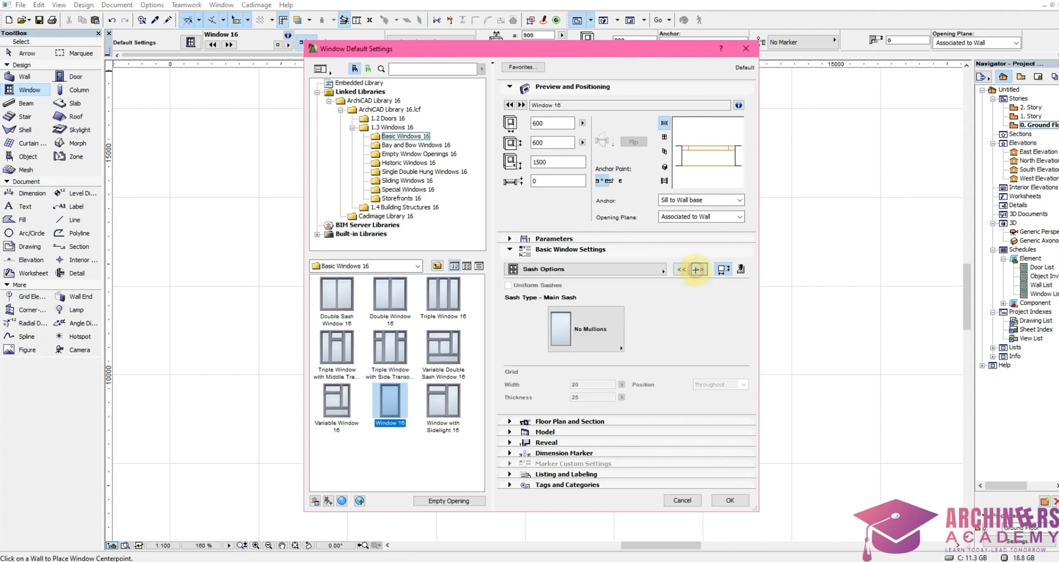
Step: In the default window's Opening Lines settings, override the model view options for 3D projections and turn off Opening Line
{"action": "left_click", "coordinate": [698, 270]}
{"action": "left_click", "coordinate": [700, 270]}
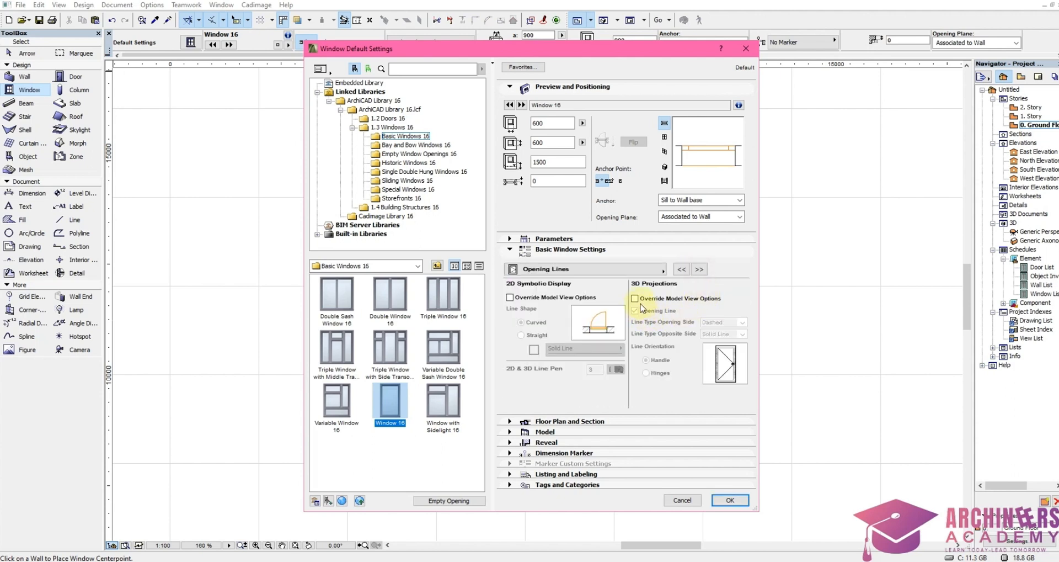
{"action": "left_click", "coordinate": [635, 299]}
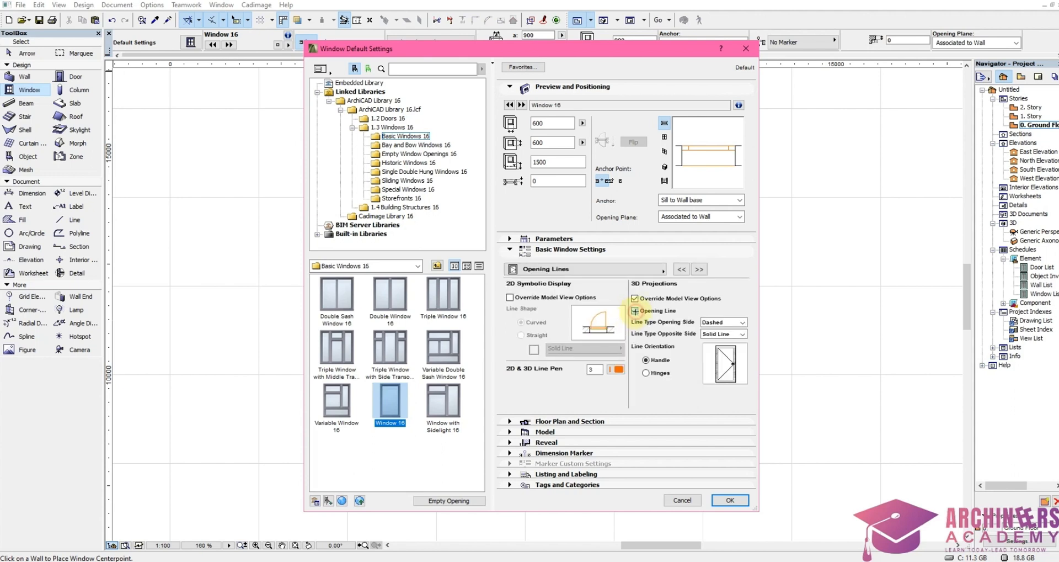
{"action": "left_click", "coordinate": [634, 310]}
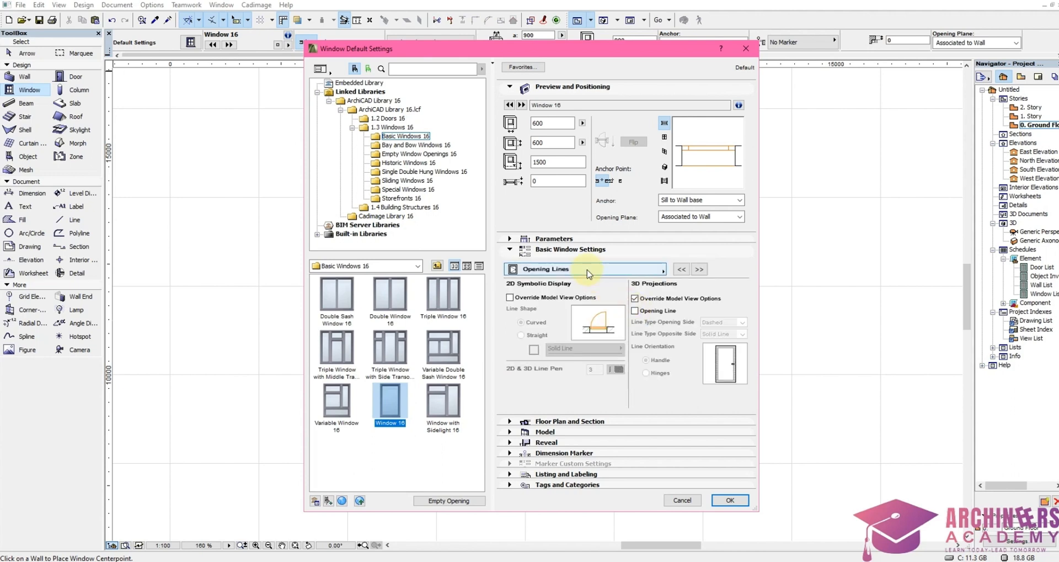
Step: Set the default window's outside and inside frame materials to Paint-01
{"action": "left_click", "coordinate": [555, 239]}
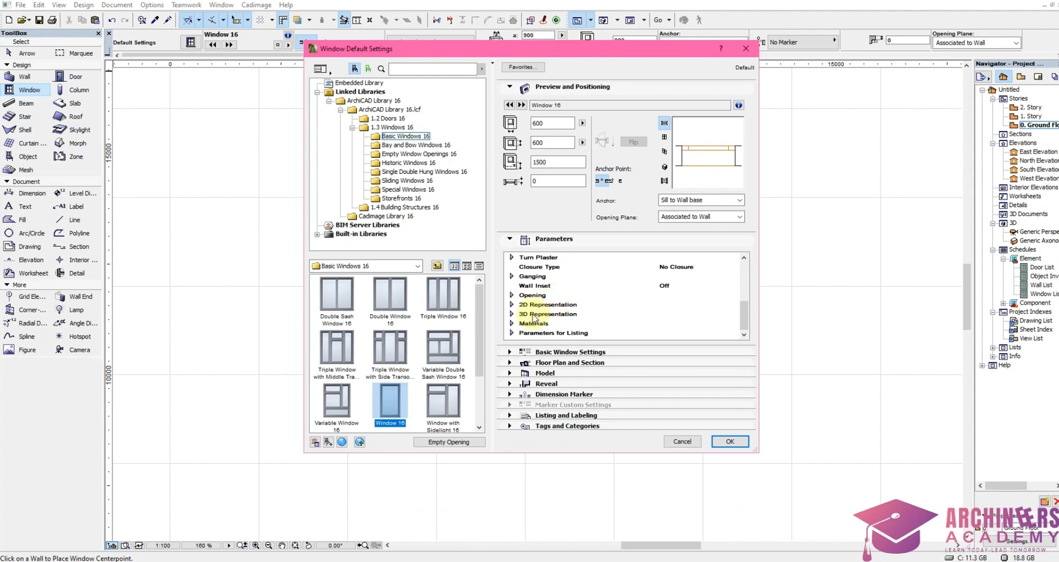
{"action": "left_click", "coordinate": [512, 325]}
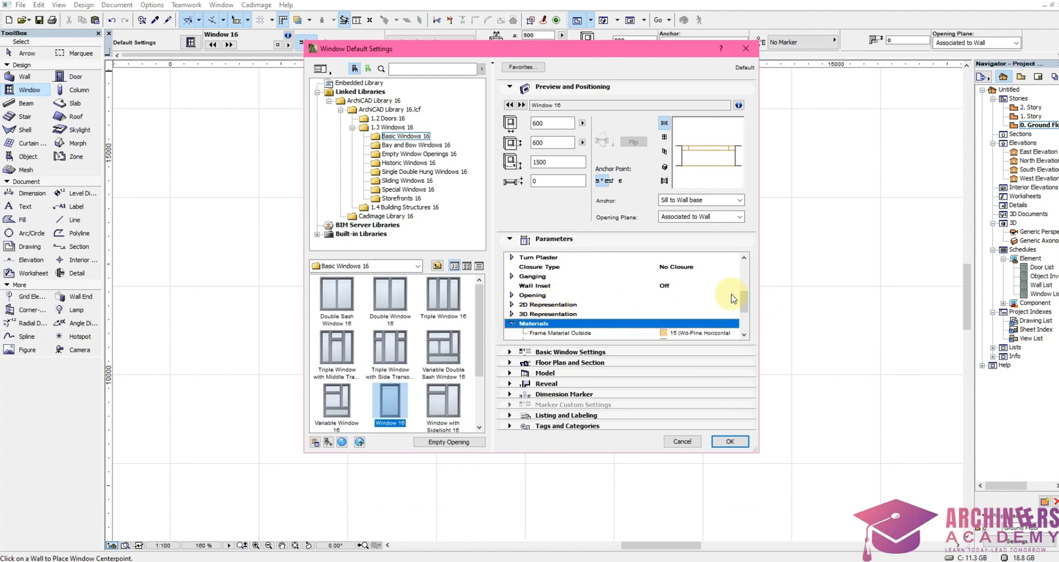
{"action": "scroll", "coordinate": [746, 300], "scroll_direction": "down", "scroll_amount": 3}
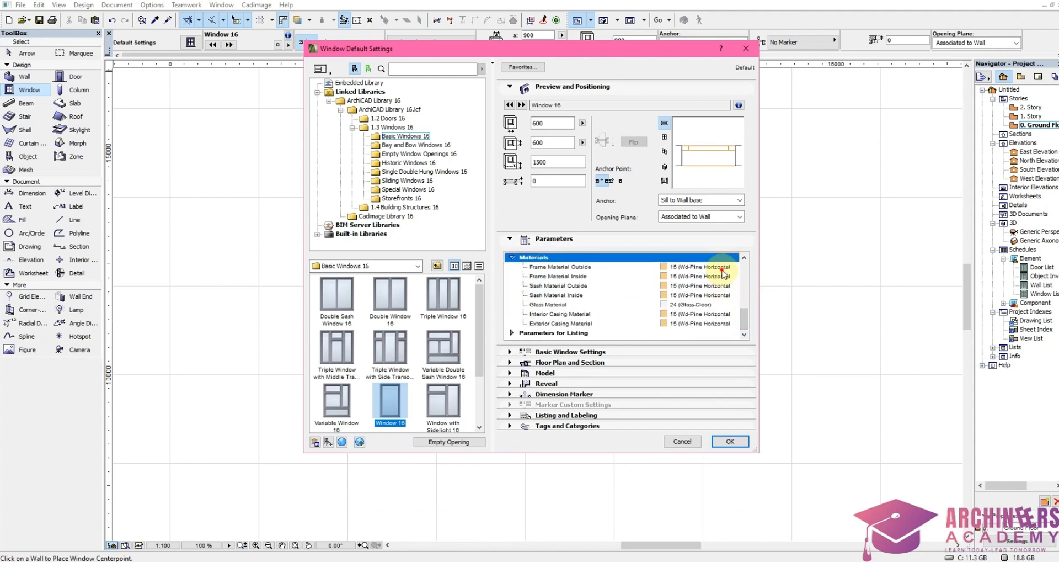
{"action": "left_click", "coordinate": [734, 267]}
{"action": "left_click", "coordinate": [734, 267]}
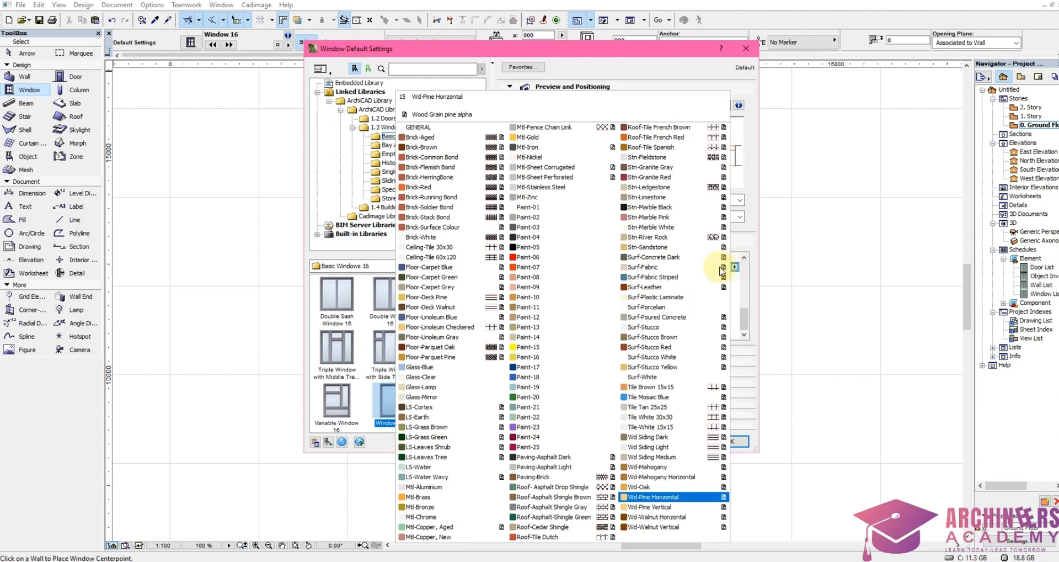
{"action": "left_click", "coordinate": [535, 207]}
{"action": "left_click", "coordinate": [696, 276]}
{"action": "left_click", "coordinate": [734, 276]}
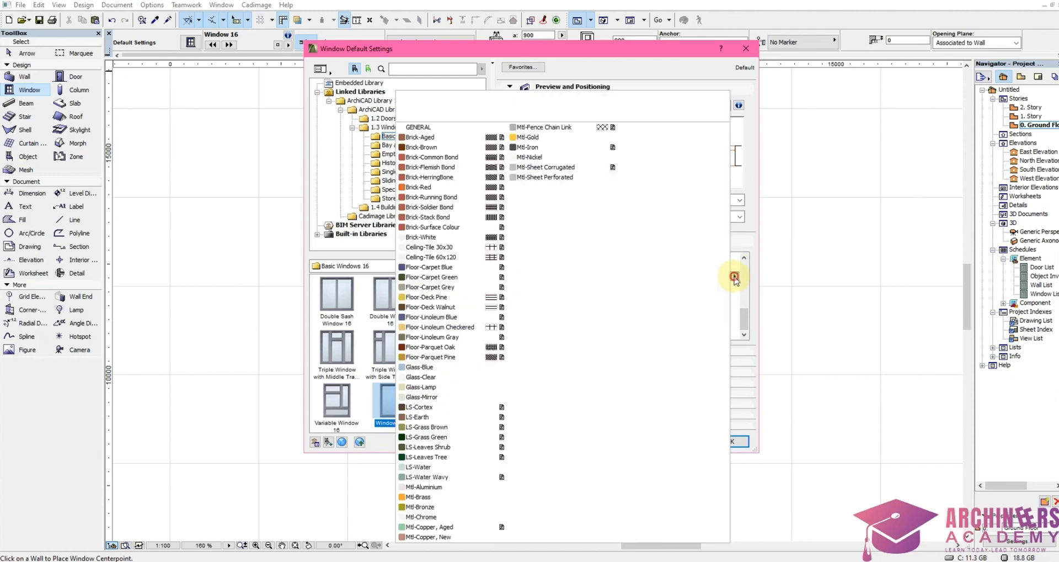
{"action": "left_click", "coordinate": [530, 207]}
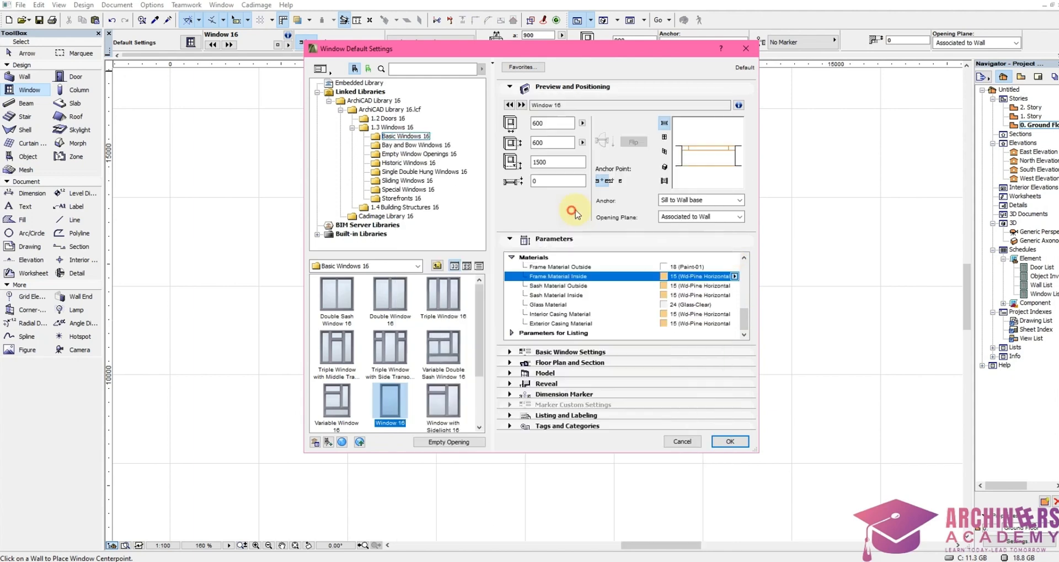
Step: Set the default window's outside and inside sash materials to Paint-01 and its glass material to Glass-Lamp
{"action": "left_click", "coordinate": [707, 287]}
{"action": "left_click", "coordinate": [734, 286]}
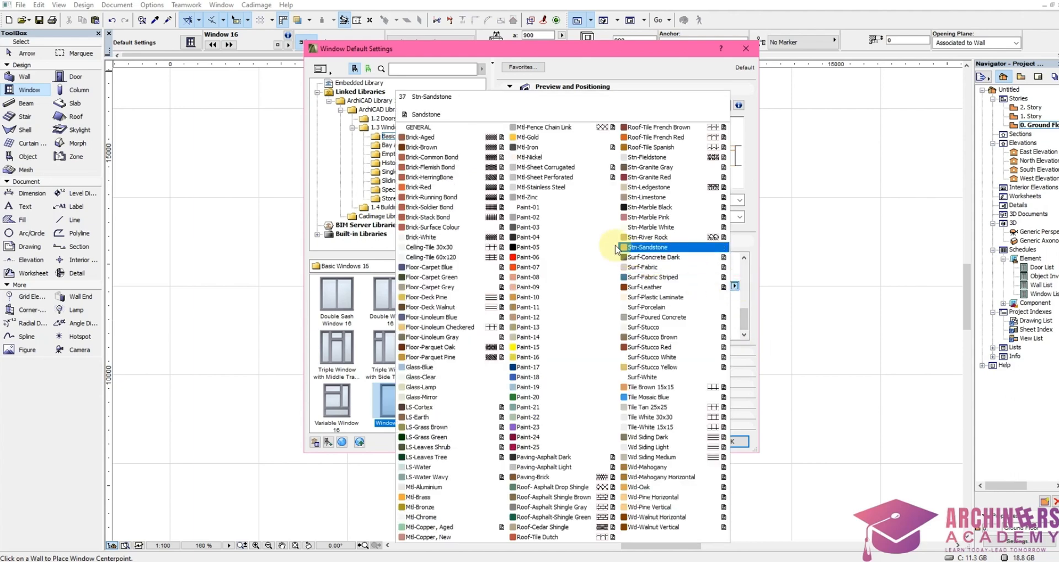
{"action": "left_click", "coordinate": [530, 207]}
{"action": "left_click", "coordinate": [718, 295]}
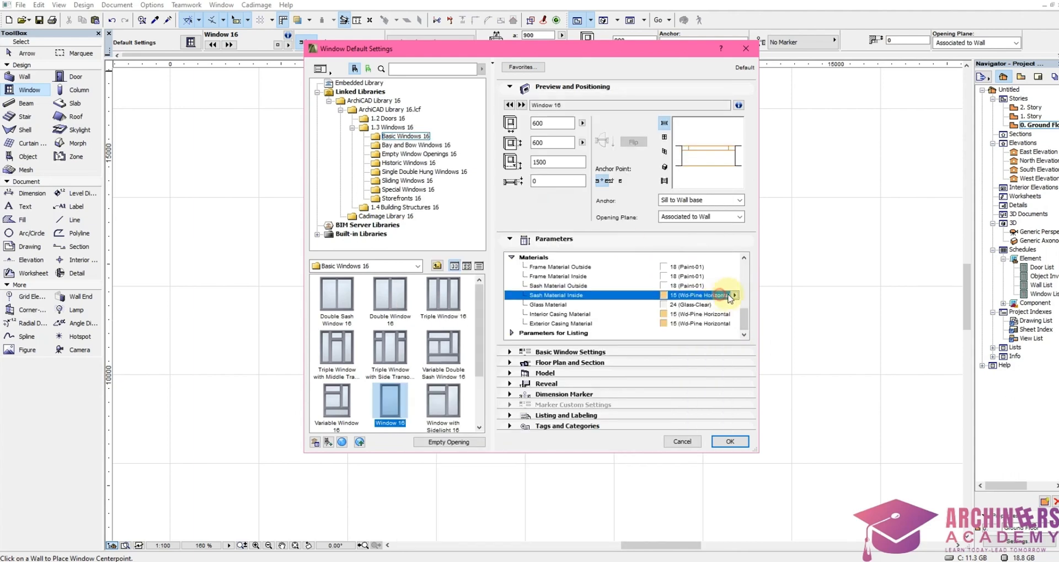
{"action": "left_click", "coordinate": [734, 295]}
{"action": "left_click", "coordinate": [539, 208]}
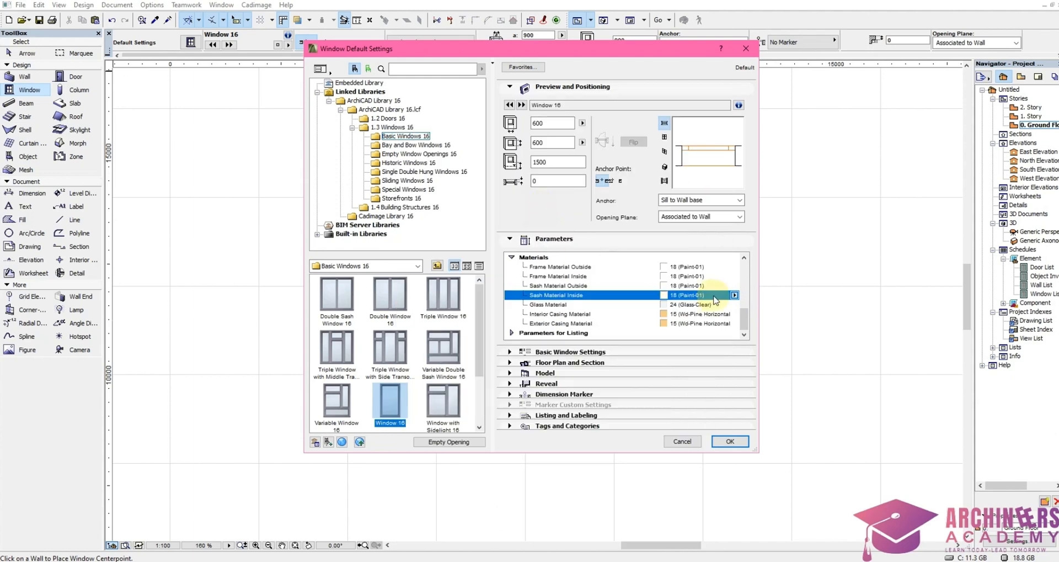
{"action": "left_click", "coordinate": [704, 304]}
{"action": "left_click", "coordinate": [734, 304]}
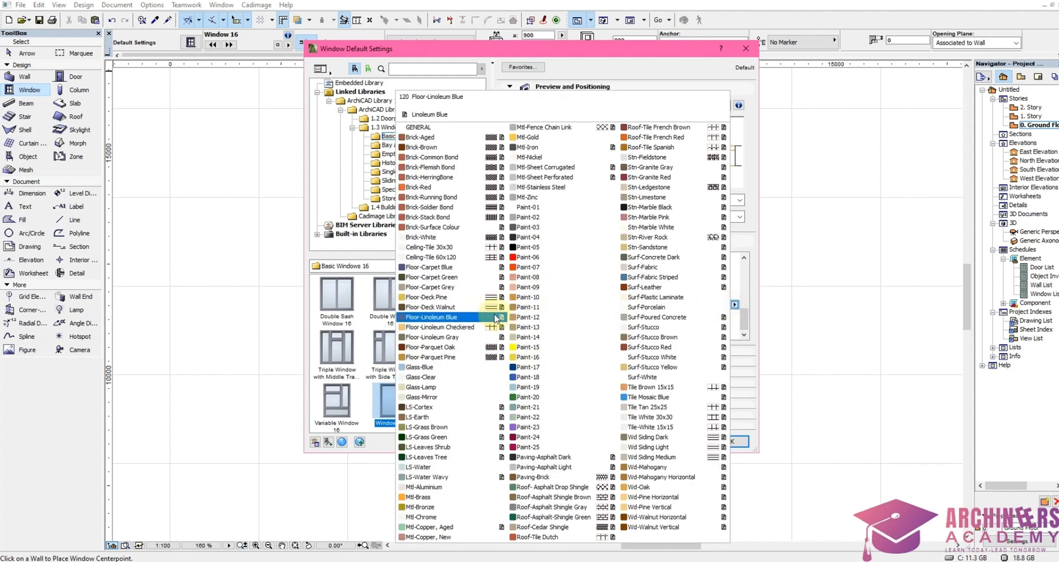
{"action": "left_click", "coordinate": [451, 388]}
Step: Set the interior and exterior casing materials to Paint-01 and apply the default window settings
{"action": "left_click", "coordinate": [699, 313]}
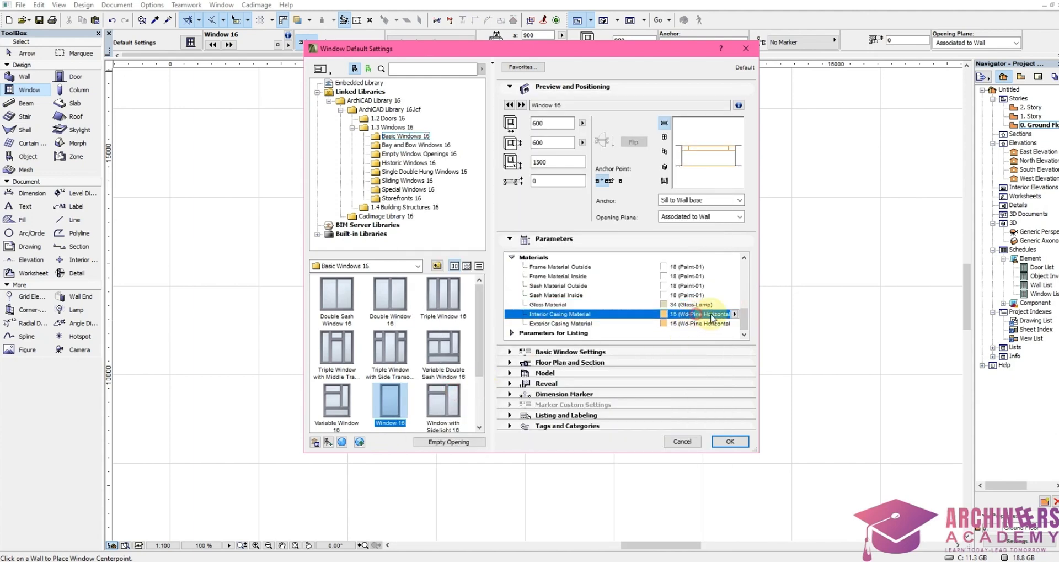
{"action": "left_click", "coordinate": [736, 314]}
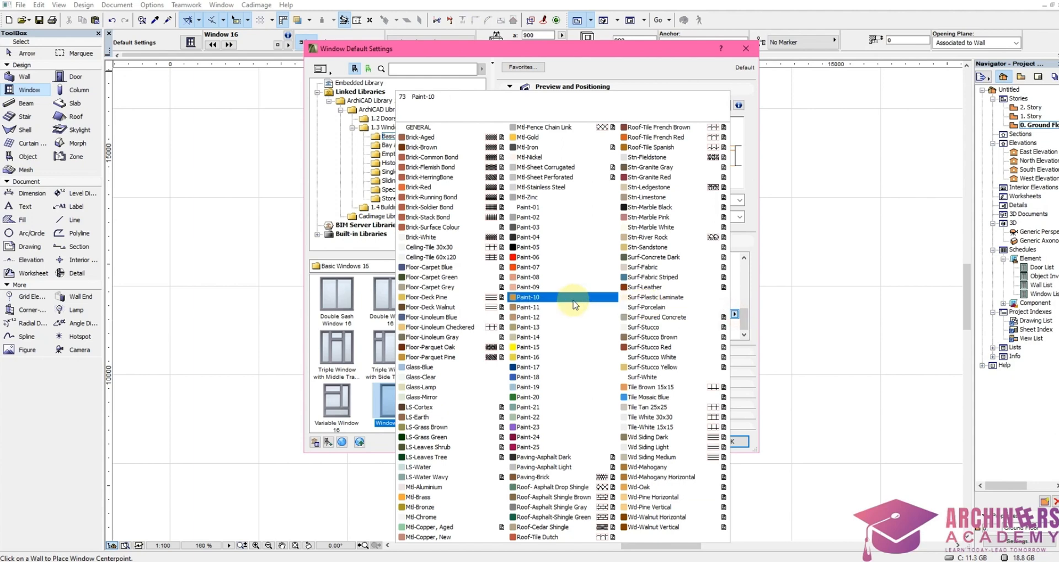
{"action": "left_click", "coordinate": [543, 207]}
{"action": "left_click", "coordinate": [717, 323]}
{"action": "left_click", "coordinate": [735, 323]}
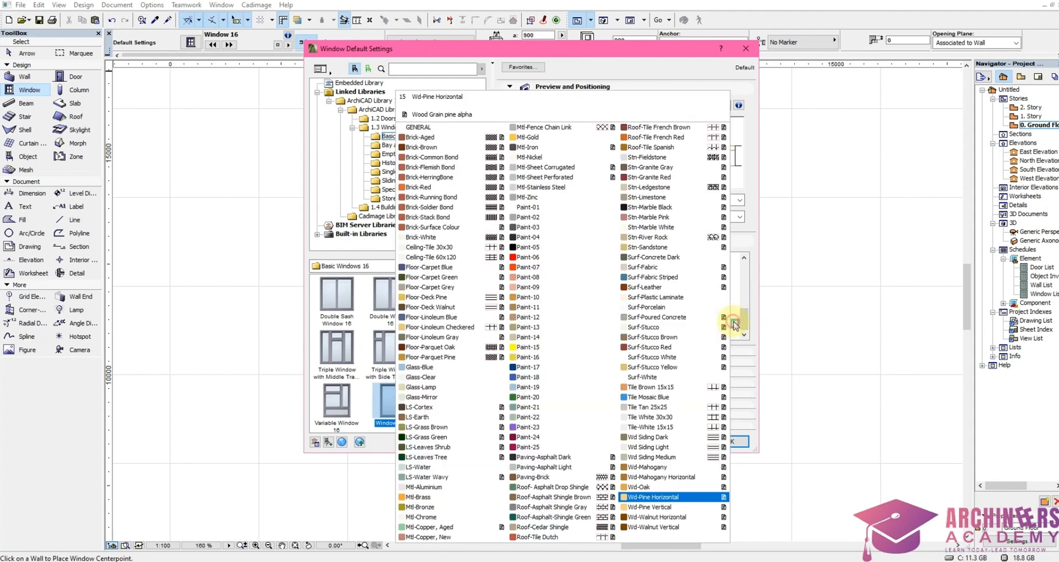
{"action": "left_click", "coordinate": [575, 207]}
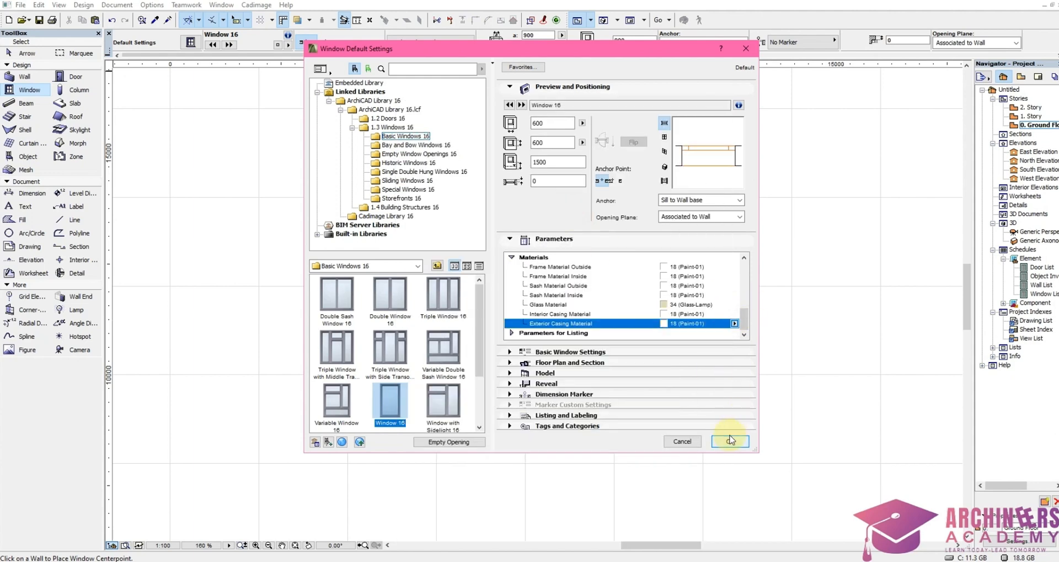
{"action": "left_click", "coordinate": [730, 440]}
Step: Place a window in the north wall near the northwest corner, with its outer side facing north
{"action": "scroll", "coordinate": [516, 186], "scroll_direction": "up", "scroll_amount": 2}
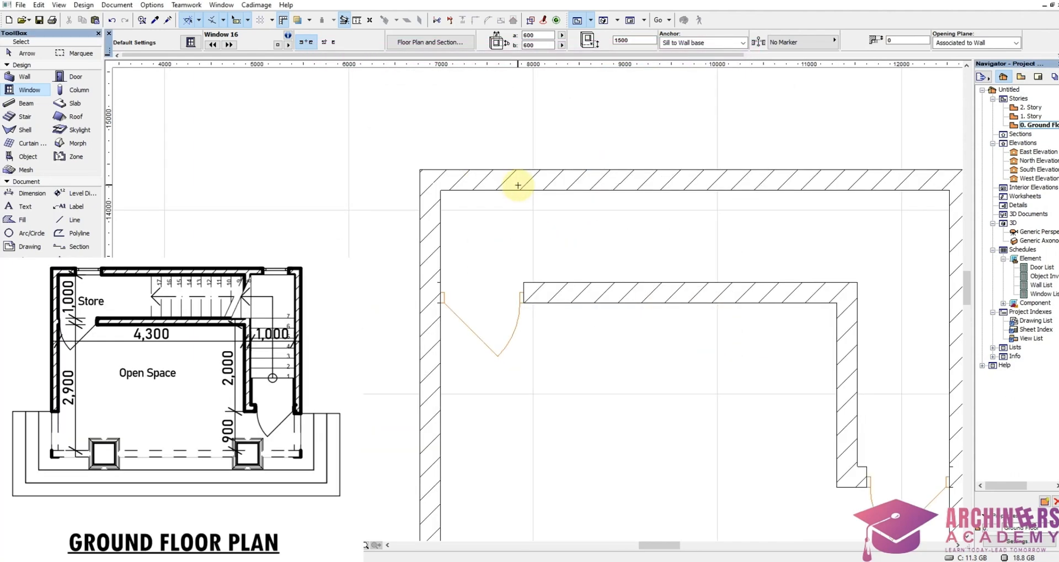
{"action": "left_click", "coordinate": [517, 186]}
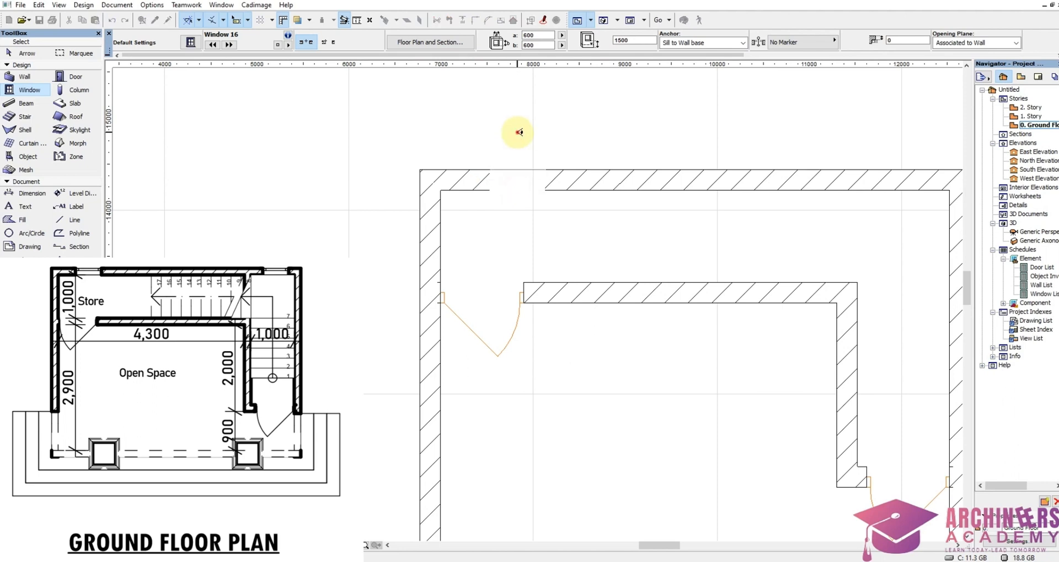
{"action": "left_click", "coordinate": [515, 131]}
Step: Change the default Window 16 settings to a height of 1500 mm and a sill height of 600 mm
{"action": "scroll", "coordinate": [421, 170], "scroll_direction": "down", "scroll_amount": 3}
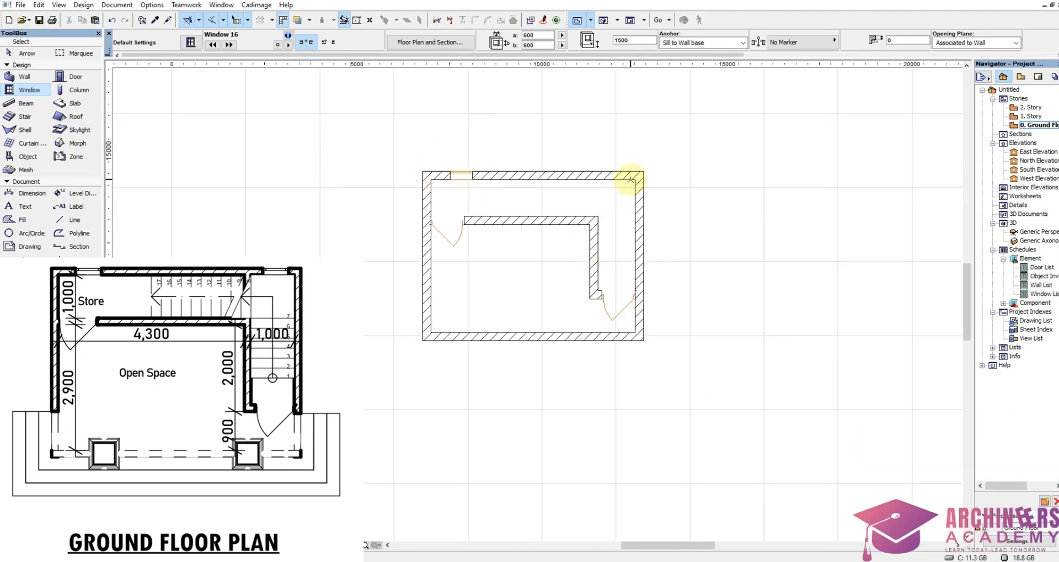
{"action": "scroll", "coordinate": [620, 171], "scroll_direction": "up", "scroll_amount": 3}
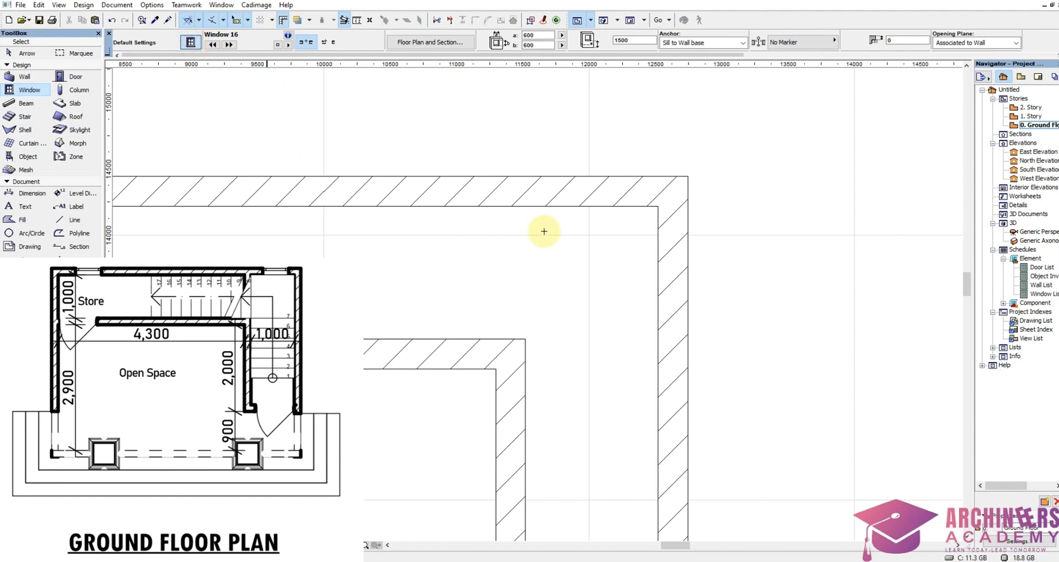
{"action": "key", "text": "ctrl+t"}
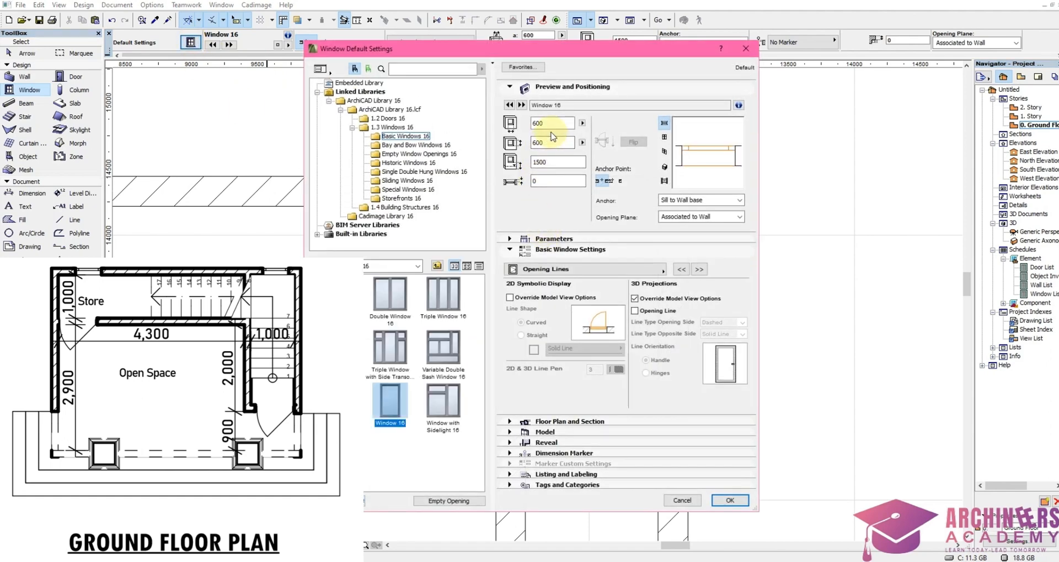
{"action": "left_click_drag", "start_coordinate": [552, 142], "coordinate": [514, 153]}
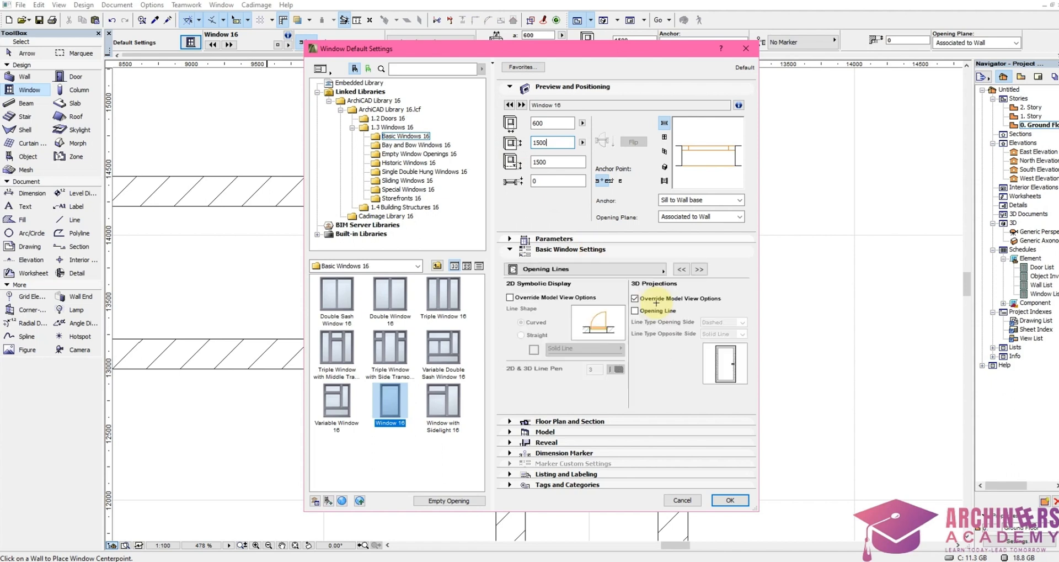
{"action": "double_click", "coordinate": [561, 163]}
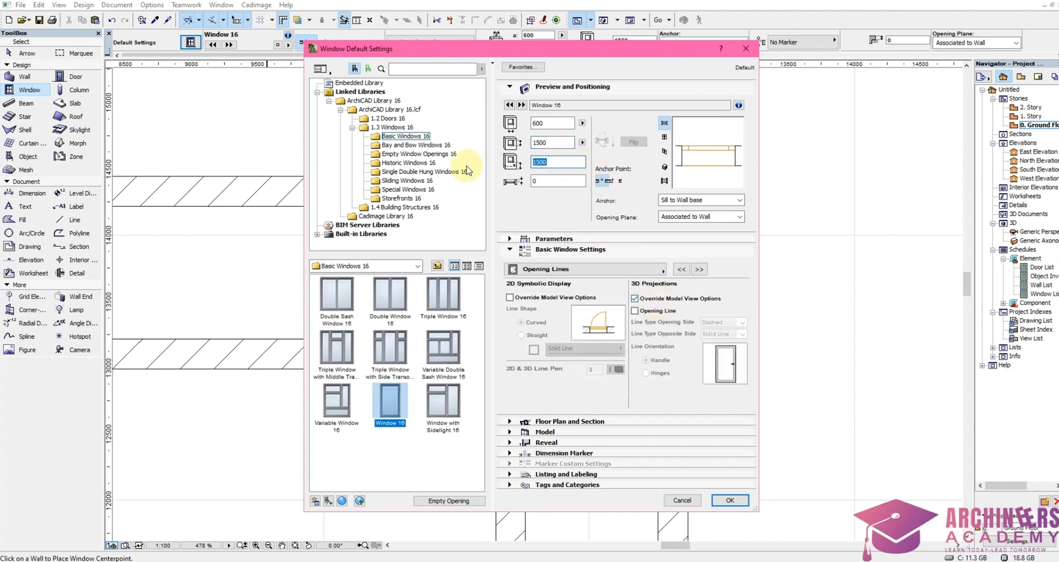
{"action": "type", "text": "6"}
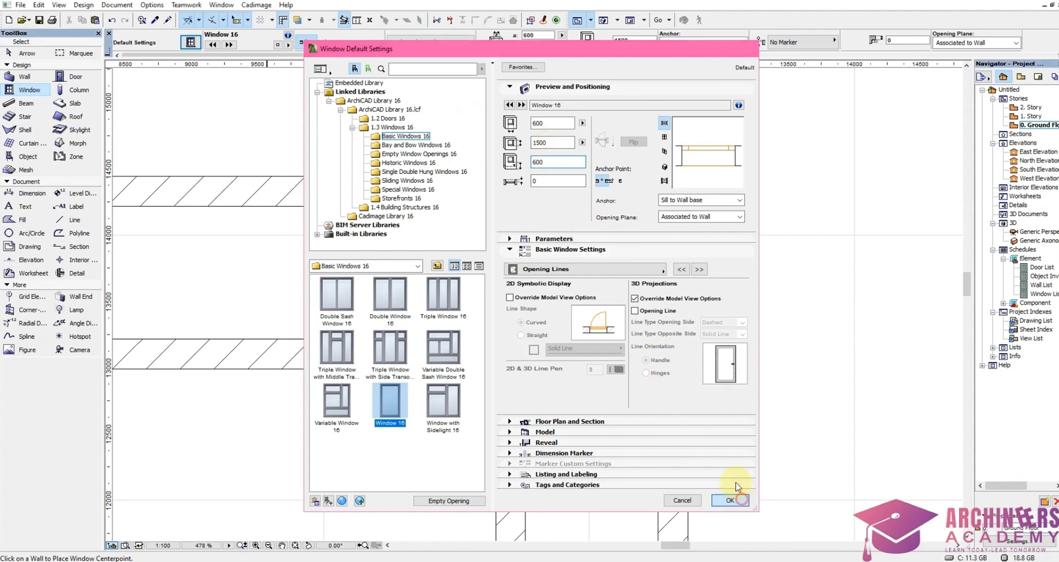
{"action": "left_click", "coordinate": [730, 500]}
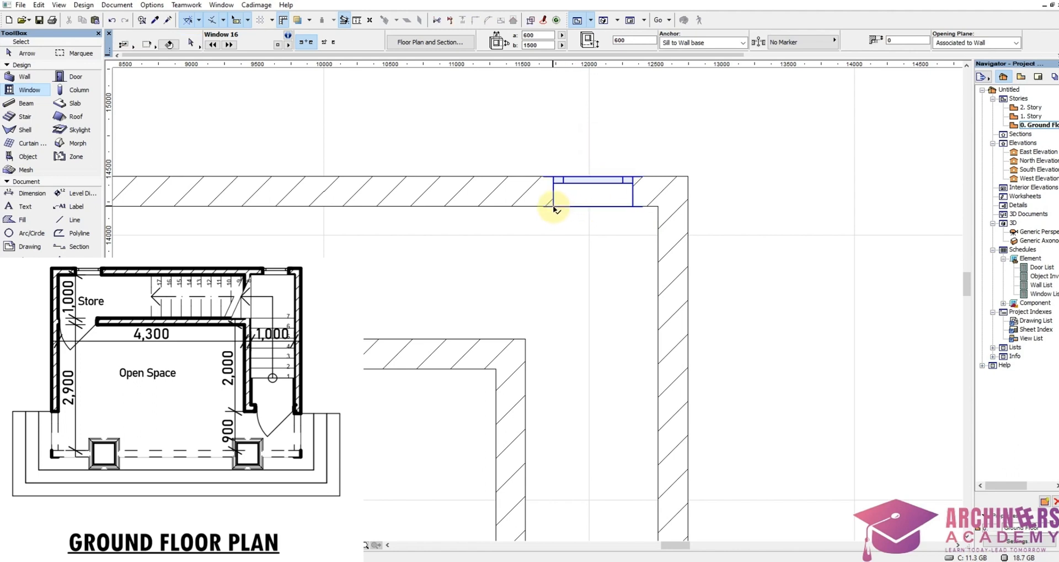
Step: Place a window in the north wall near the northeast corner, aligning its west edge with the inner vertical wall's east face
{"action": "left_click", "coordinate": [554, 208]}
{"action": "key", "text": "ctrl+d"}
{"action": "left_click", "coordinate": [553, 206]}
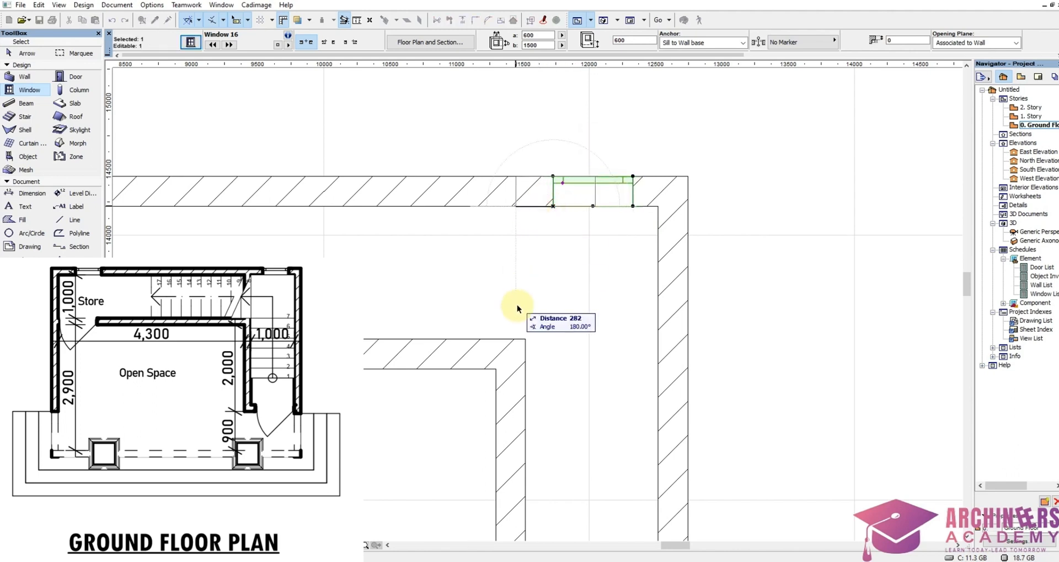
{"action": "left_click", "coordinate": [527, 340]}
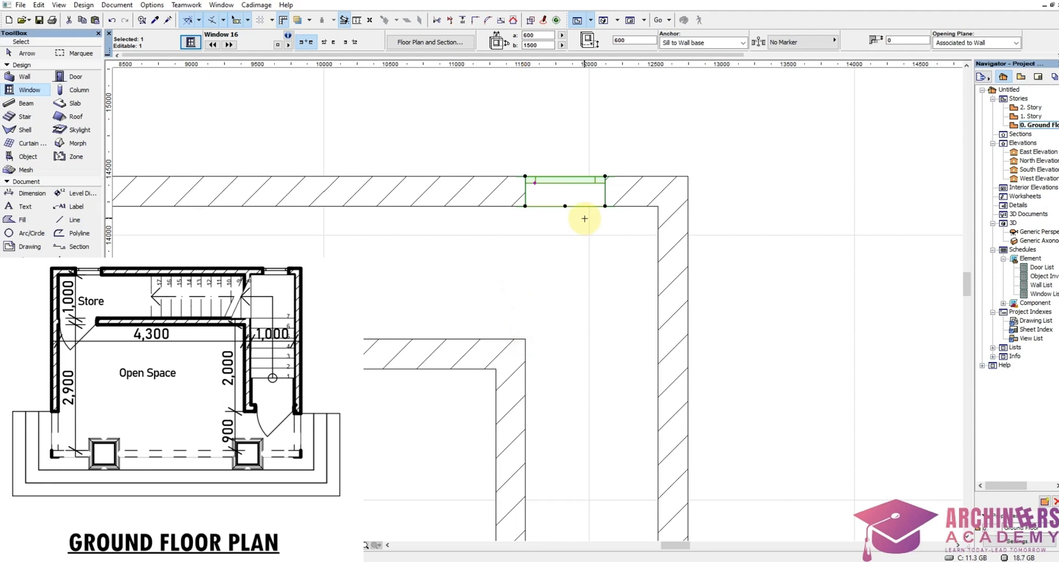
Step: Move the northeast window 200 mm east along the north wall and deselect it
{"action": "left_click", "coordinate": [605, 207]}
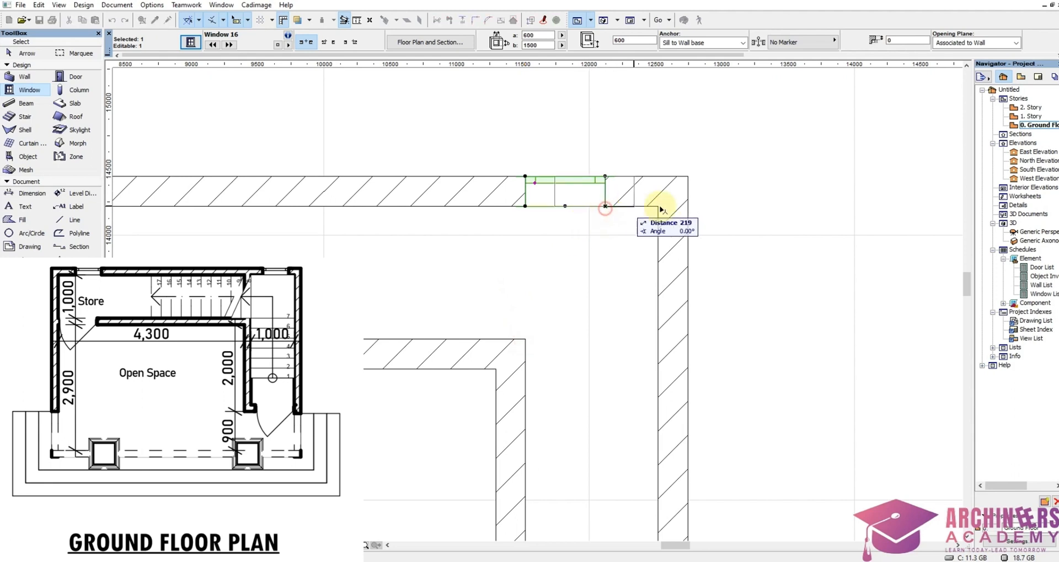
{"action": "type", "text": "200"}
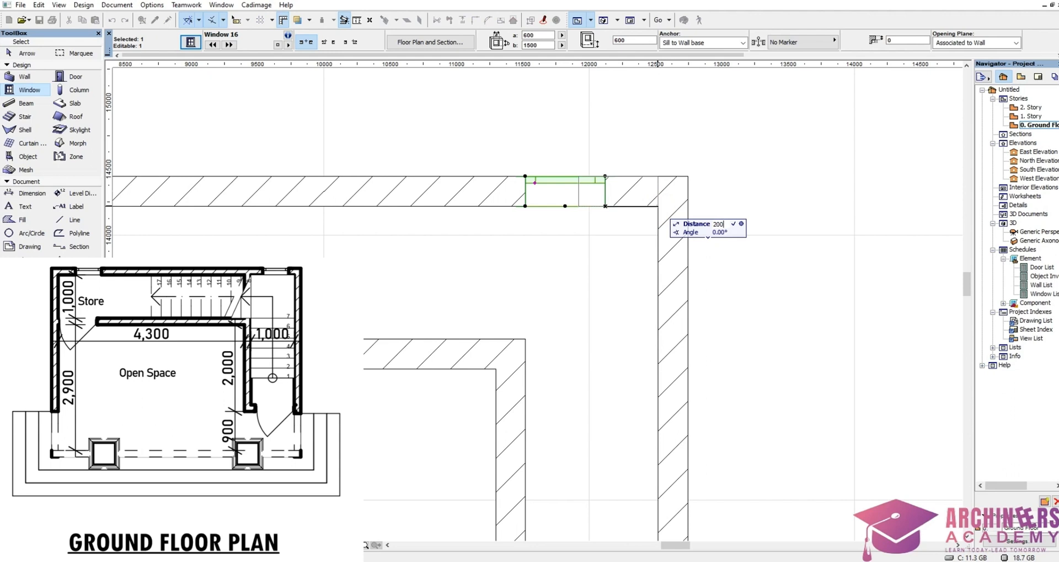
{"action": "key", "text": "Return"}
{"action": "key", "text": "Escape"}
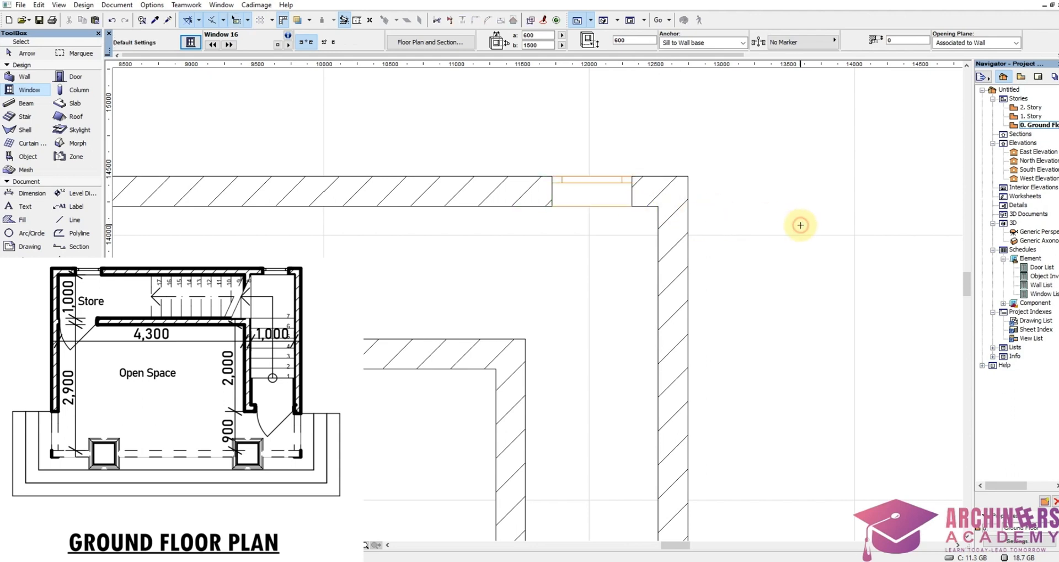
Step: Set the default window to Rectangular Window Opening 16, 1000 mm wide and 2550 mm high, with a sill height of 0
{"action": "scroll", "coordinate": [789, 212], "scroll_direction": "down", "scroll_amount": 2}
{"action": "scroll", "coordinate": [743, 220], "scroll_direction": "down", "scroll_amount": 2}
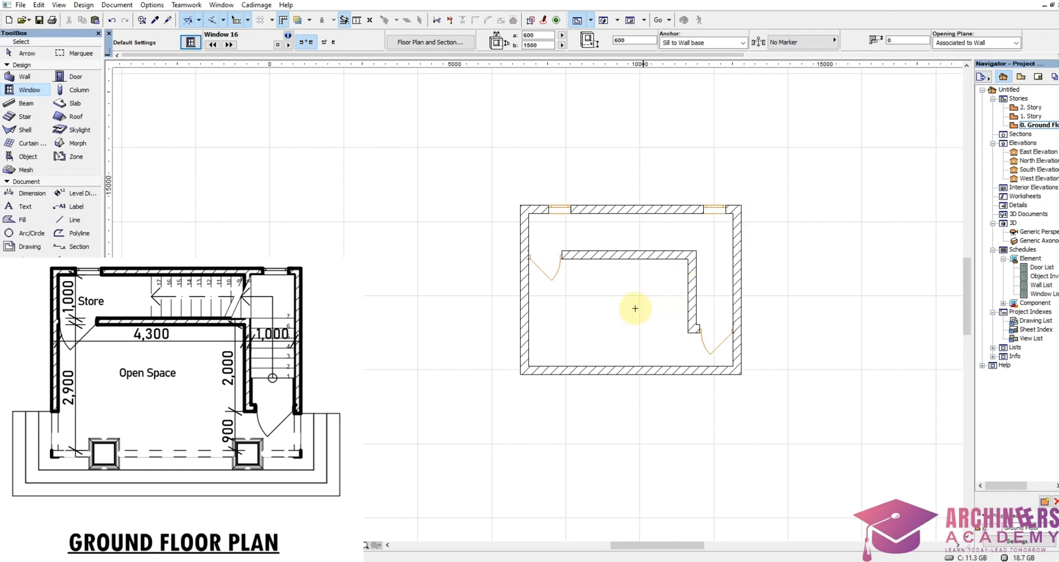
{"action": "left_click", "coordinate": [72, 79]}
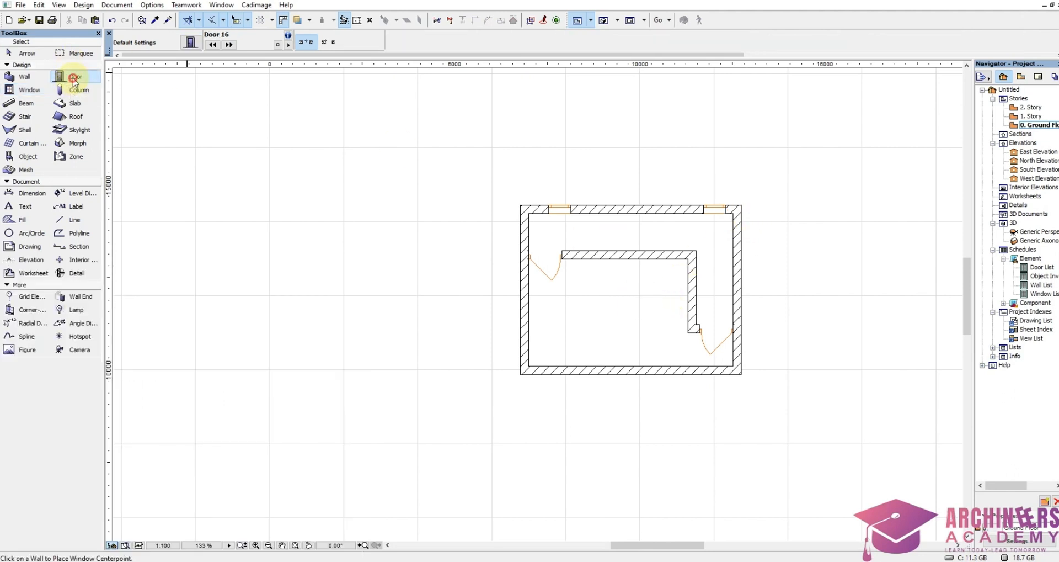
{"action": "left_click", "coordinate": [29, 91]}
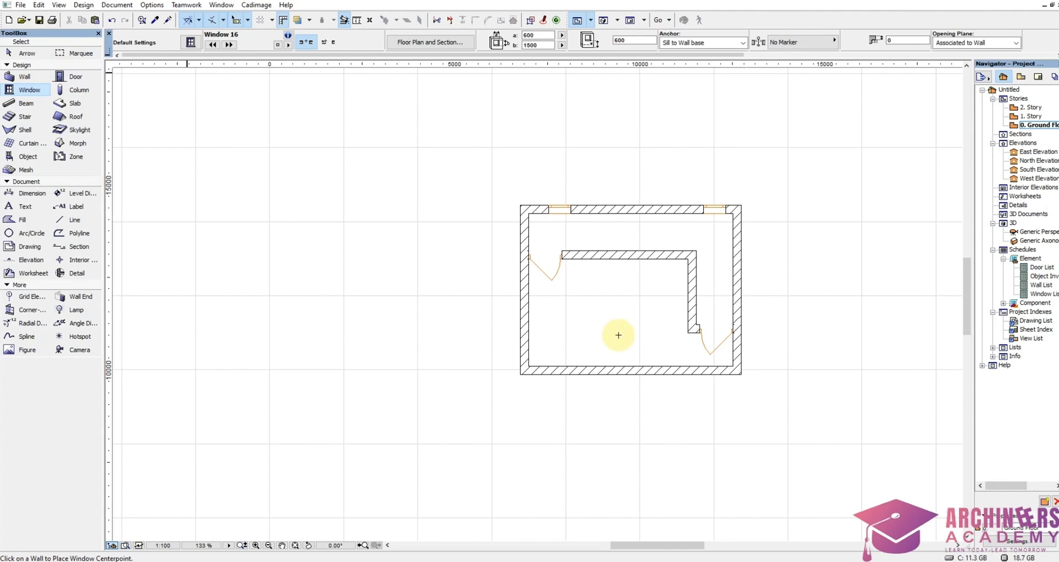
{"action": "key", "text": "ctrl+t"}
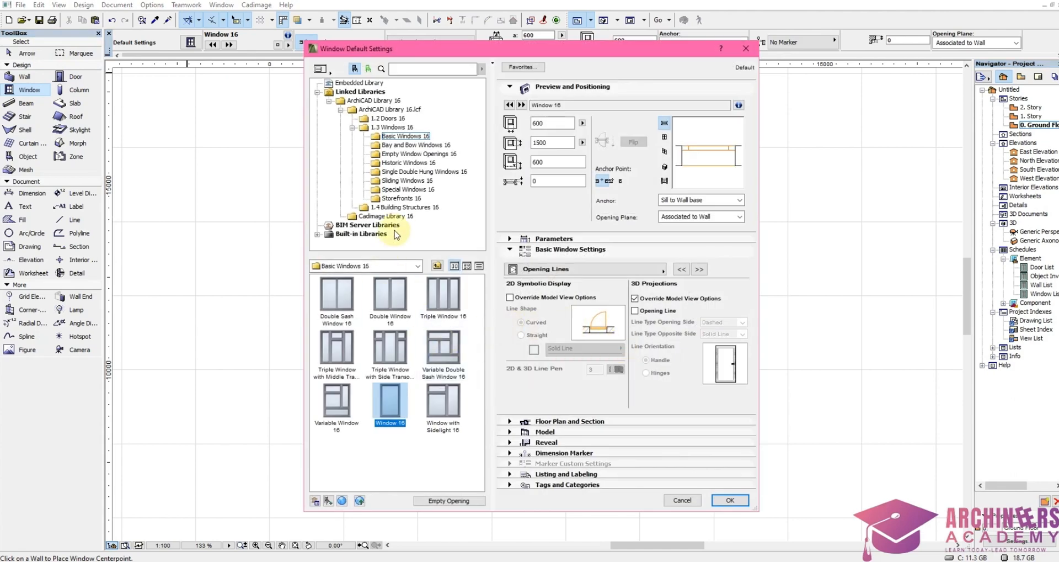
{"action": "left_click", "coordinate": [418, 153]}
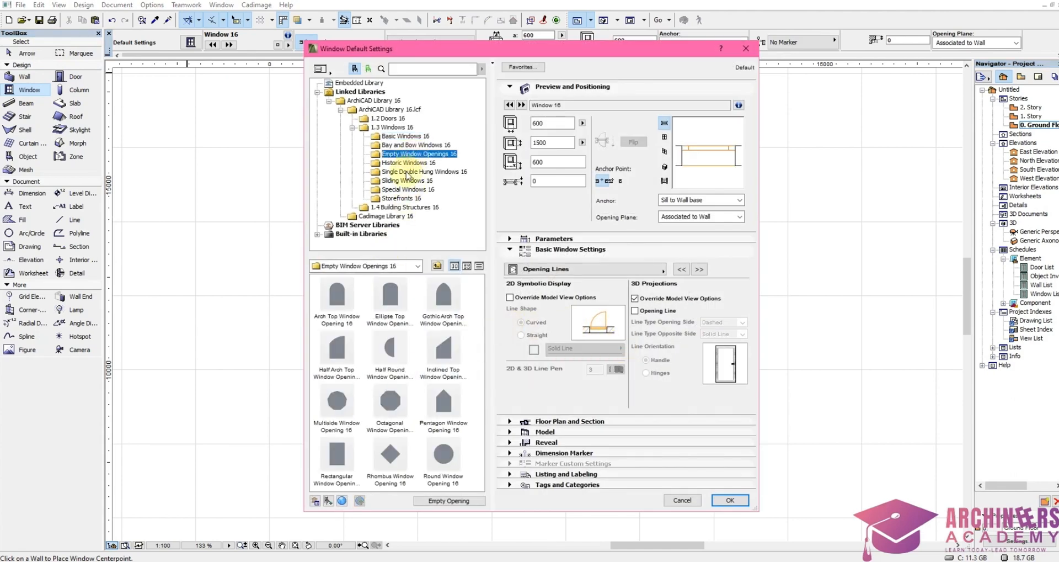
{"action": "left_click", "coordinate": [342, 482]}
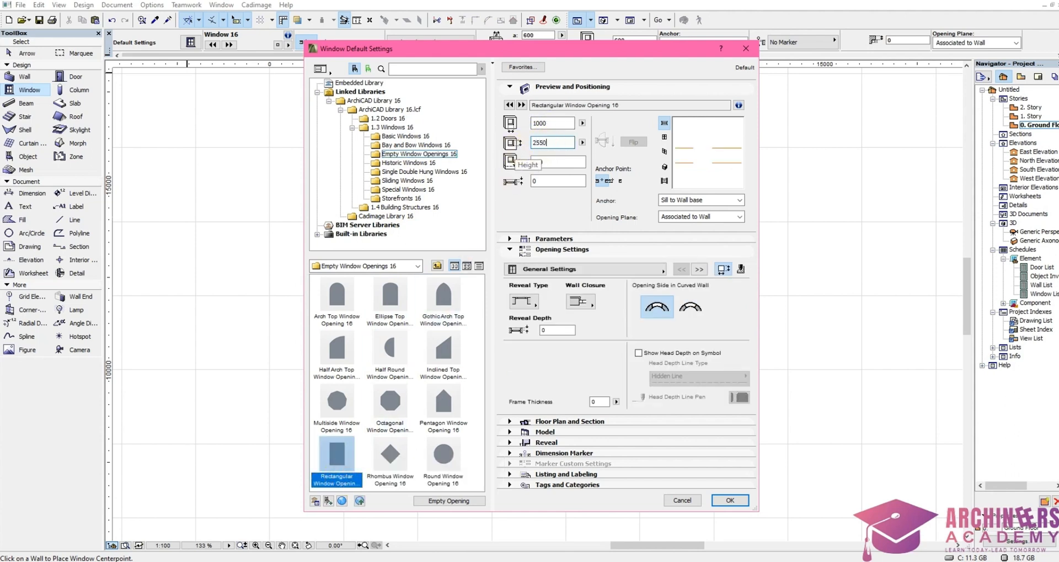
{"action": "left_click", "coordinate": [563, 123]}
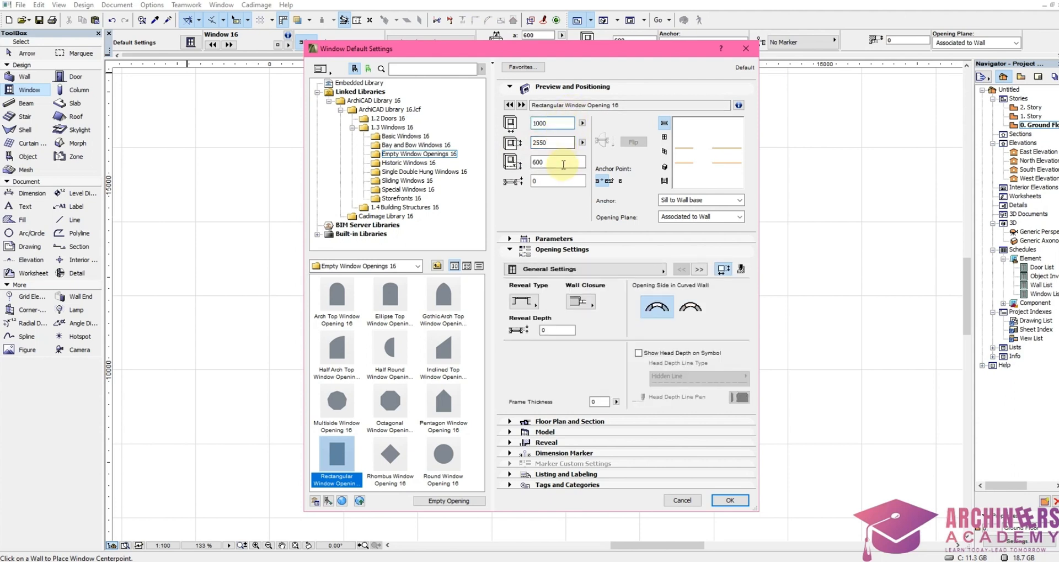
{"action": "left_click_drag", "start_coordinate": [563, 164], "coordinate": [490, 166]}
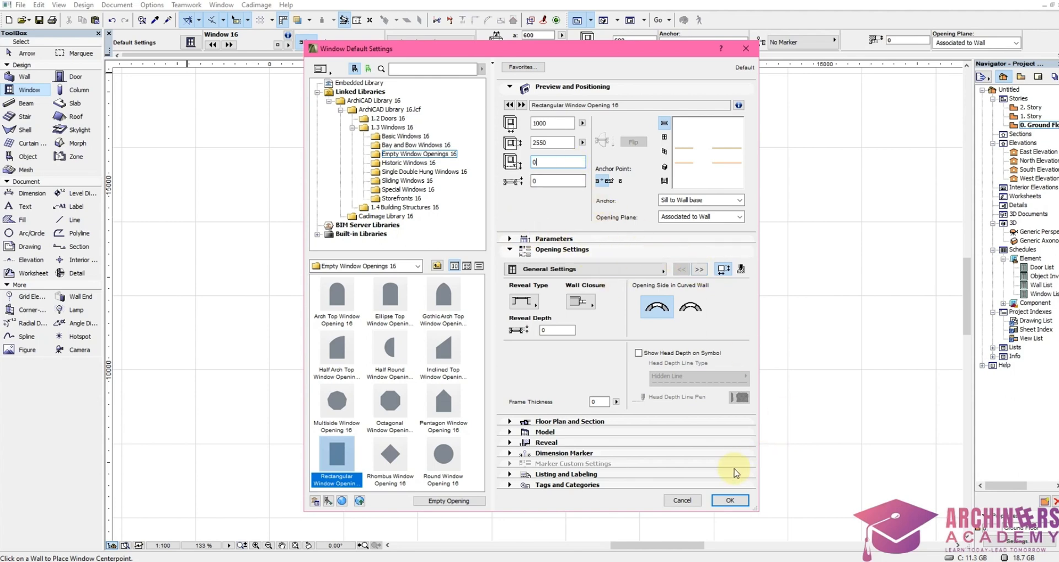
{"action": "left_click", "coordinate": [728, 500]}
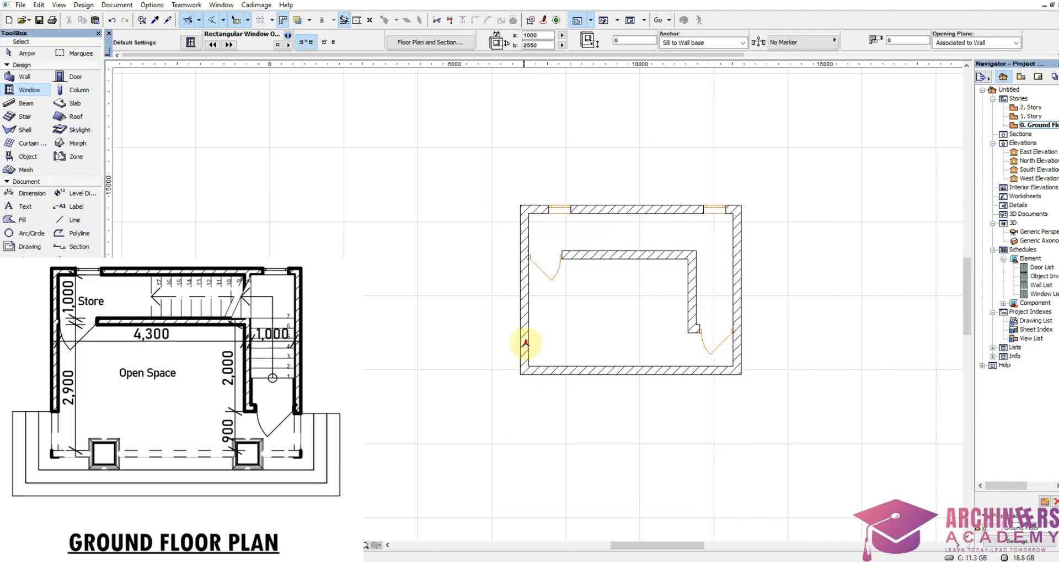
Step: Place an opening at the west wall's south end and stretch its north edge level with the inner vertical wall's south end
{"action": "left_click", "coordinate": [524, 342]}
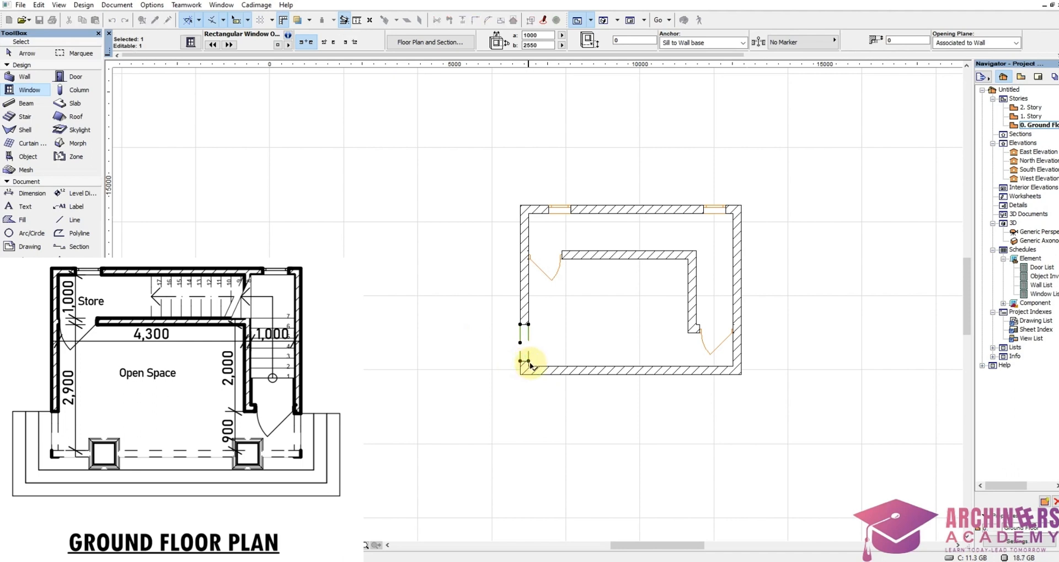
{"action": "left_click_drag", "start_coordinate": [527, 361], "coordinate": [524, 374]}
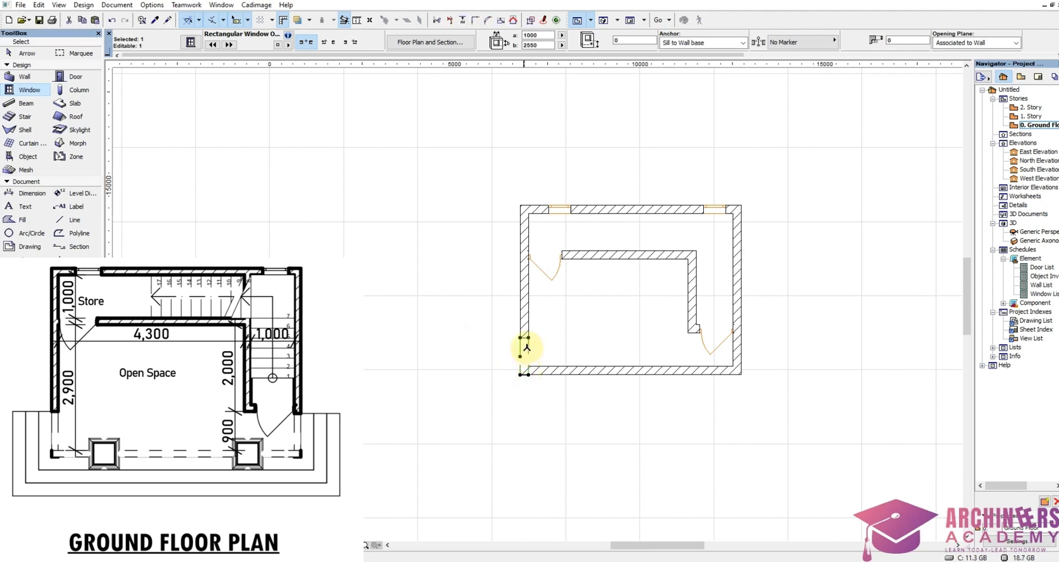
{"action": "left_click", "coordinate": [529, 337]}
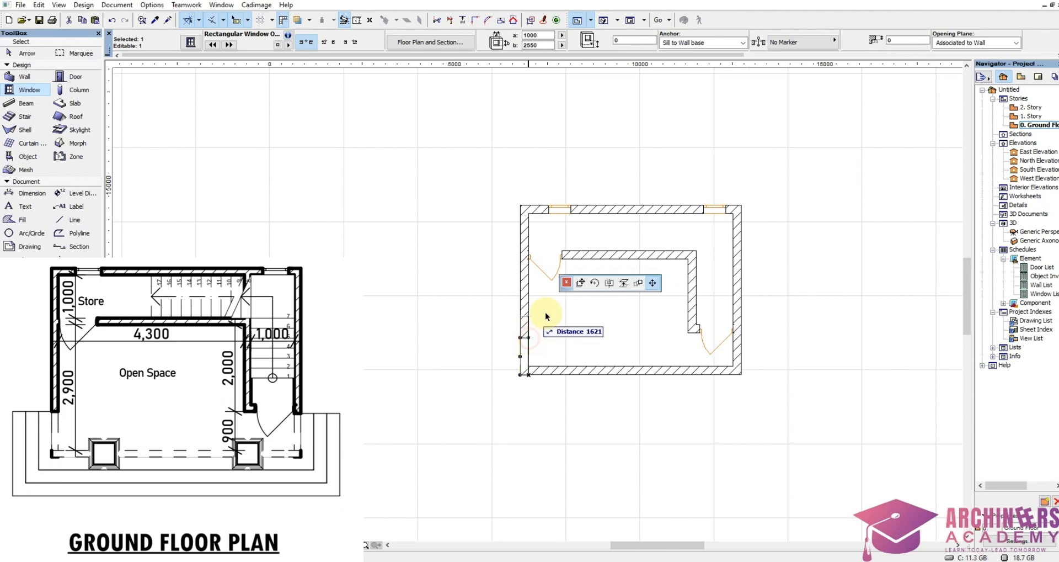
{"action": "left_click", "coordinate": [690, 334]}
{"action": "key", "text": "Escape"}
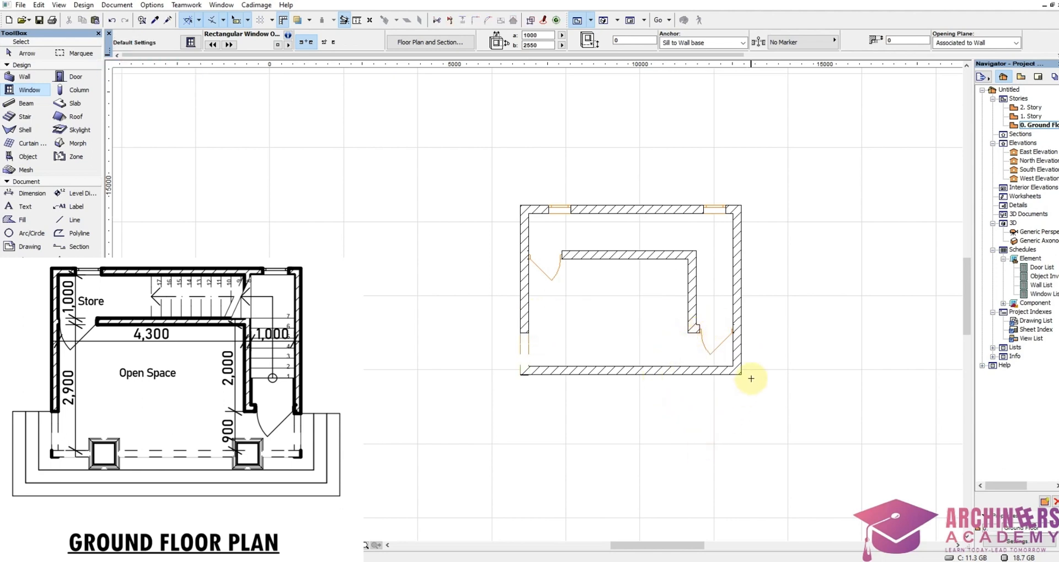
Step: Place an opening in the east wall near the southeast corner, aligning its north edge with the inner vertical wall's south end
{"action": "scroll", "coordinate": [751, 378], "scroll_direction": "up", "scroll_amount": 3}
{"action": "scroll", "coordinate": [738, 303], "scroll_direction": "up", "scroll_amount": 3}
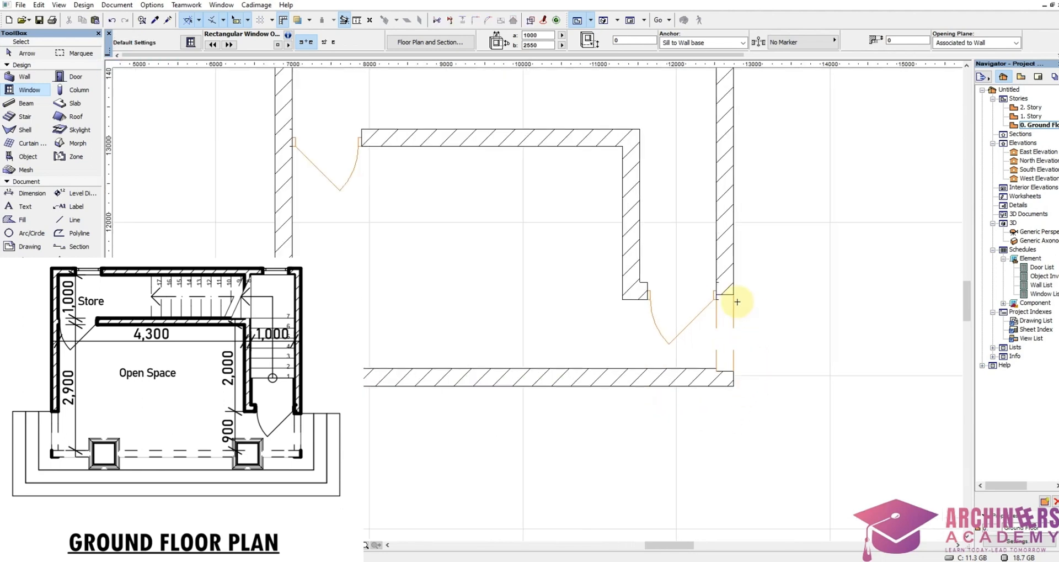
{"action": "left_click", "coordinate": [731, 290]}
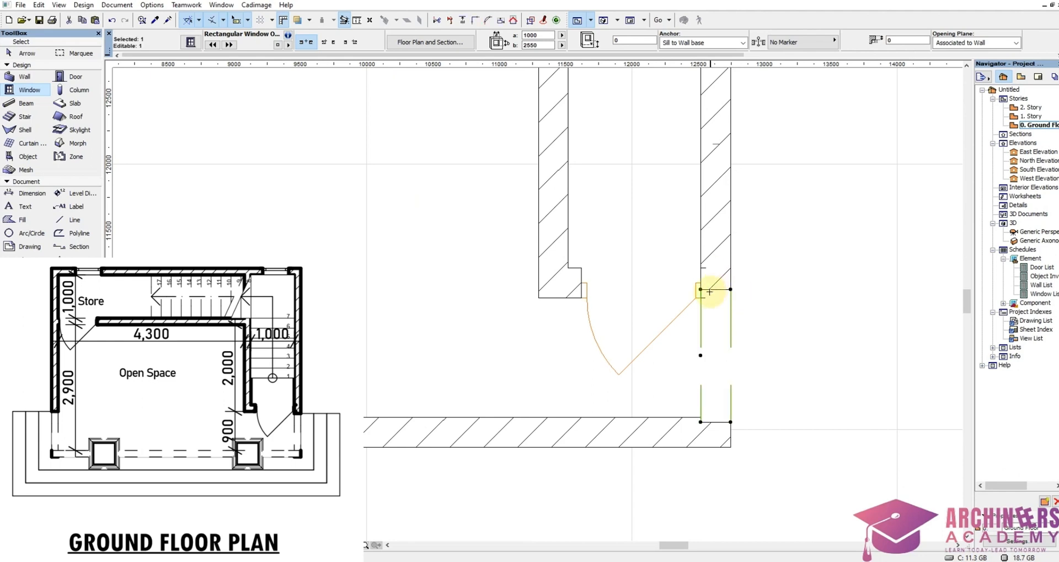
{"action": "left_click", "coordinate": [701, 291]}
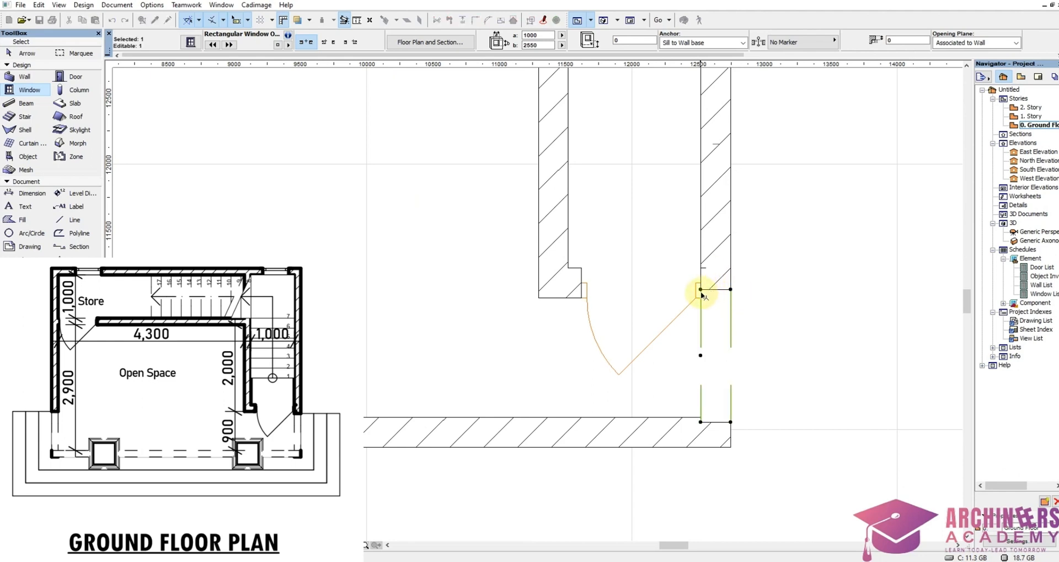
{"action": "left_click", "coordinate": [579, 297]}
{"action": "left_click", "coordinate": [696, 298]}
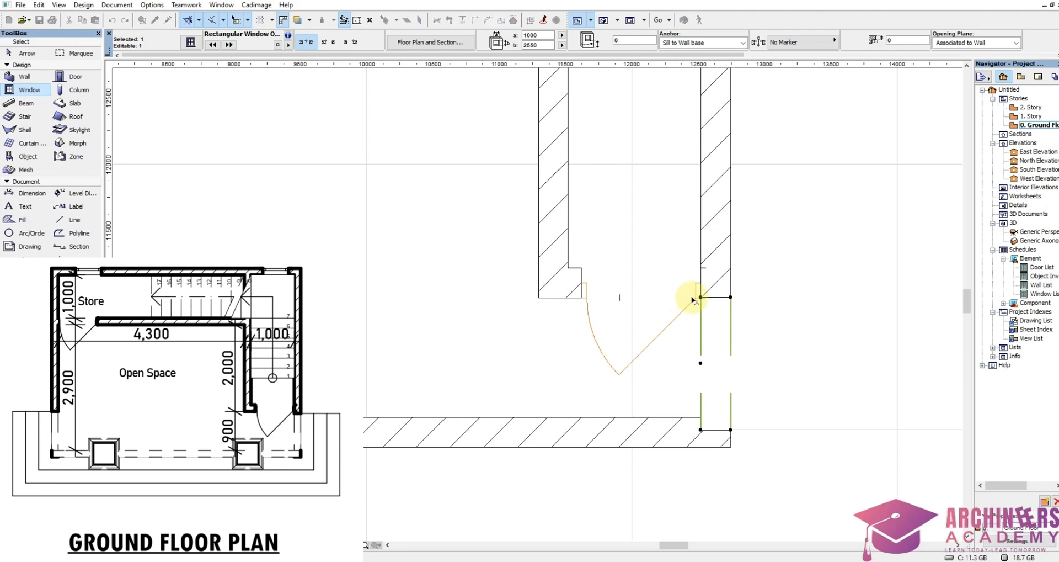
{"action": "left_click", "coordinate": [701, 298]}
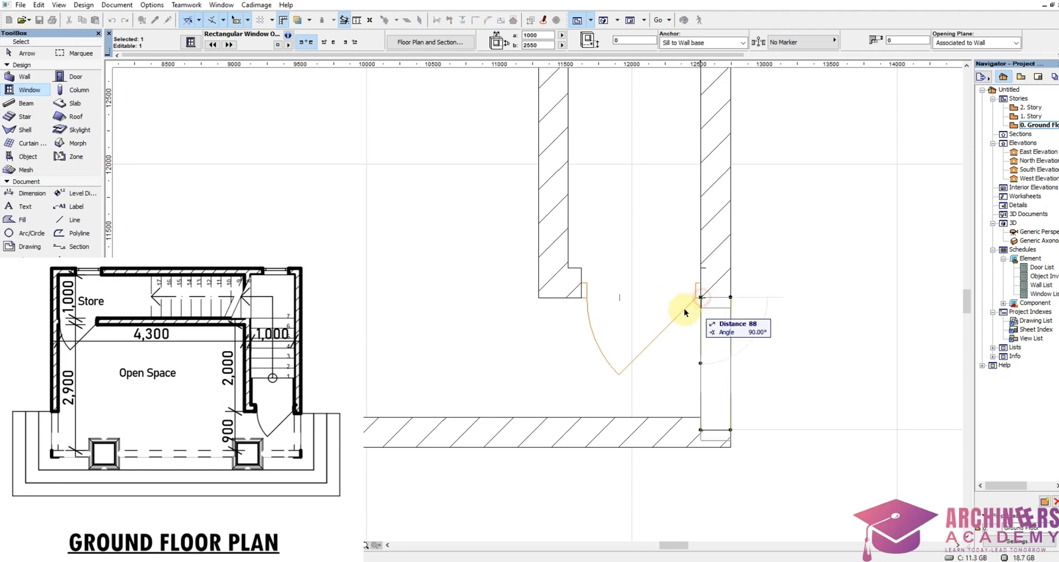
{"action": "left_click", "coordinate": [539, 297]}
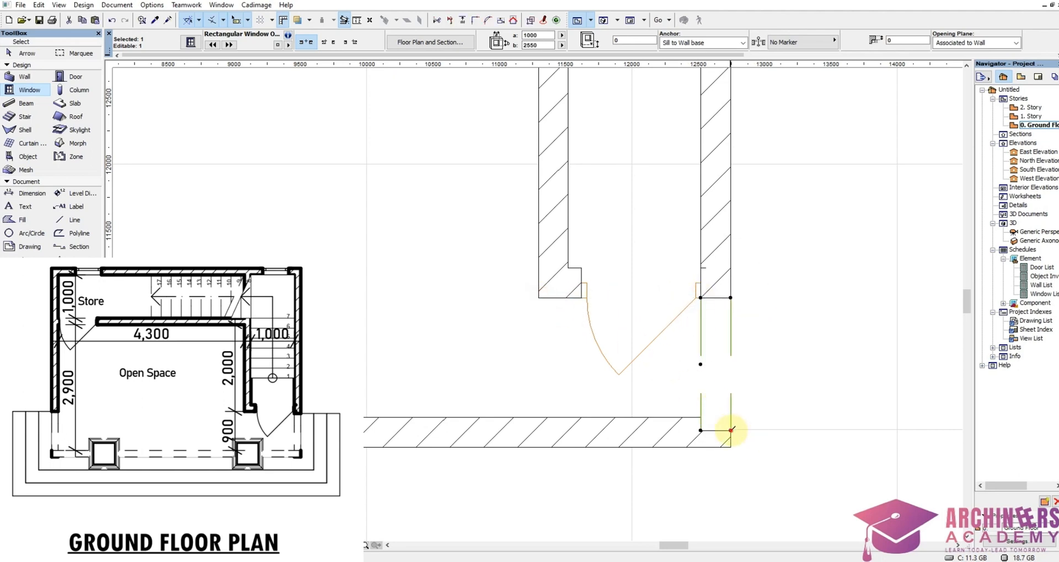
Step: Stretch the east wall opening's south edge to the building's outer southeast corner and deselect it
{"action": "left_click", "coordinate": [731, 429]}
{"action": "left_click", "coordinate": [731, 446]}
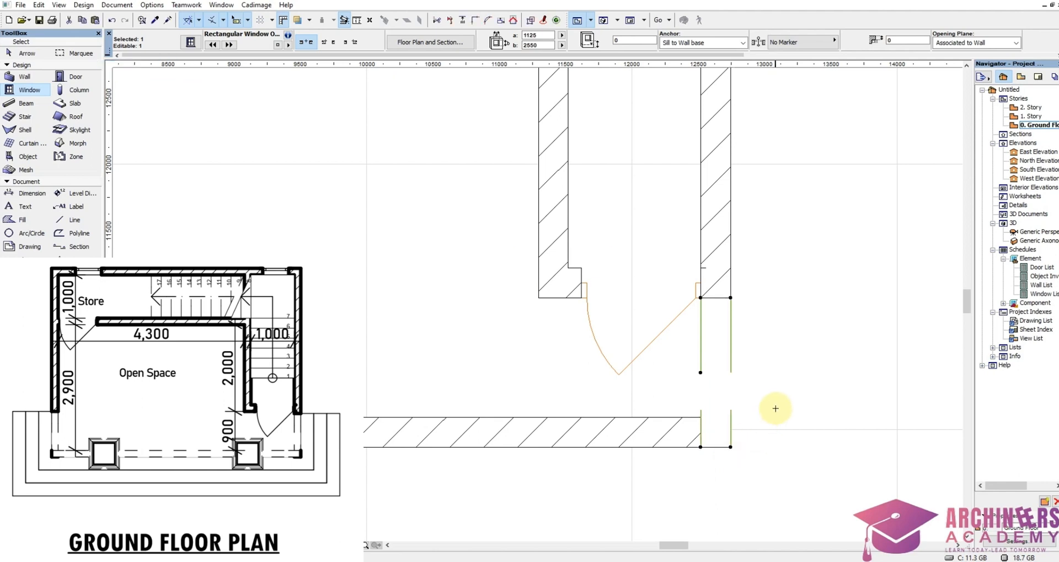
{"action": "key", "text": "Escape"}
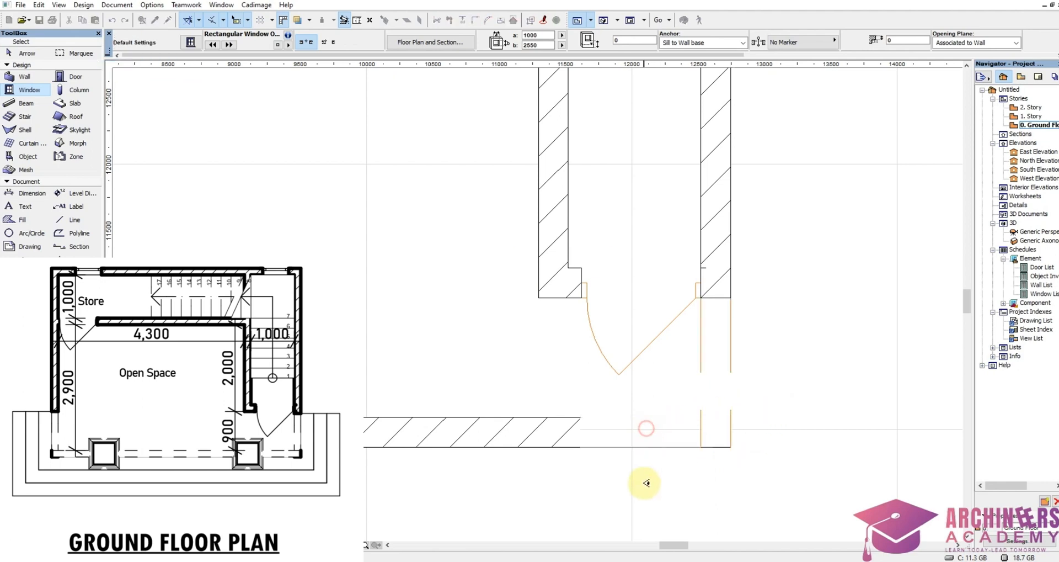
Step: Place an opening in the south wall spanning from the outer southeast corner to the inner vertical wall's east face
{"action": "left_click", "coordinate": [580, 417], "text": "shift"}
{"action": "left_click", "coordinate": [713, 417]}
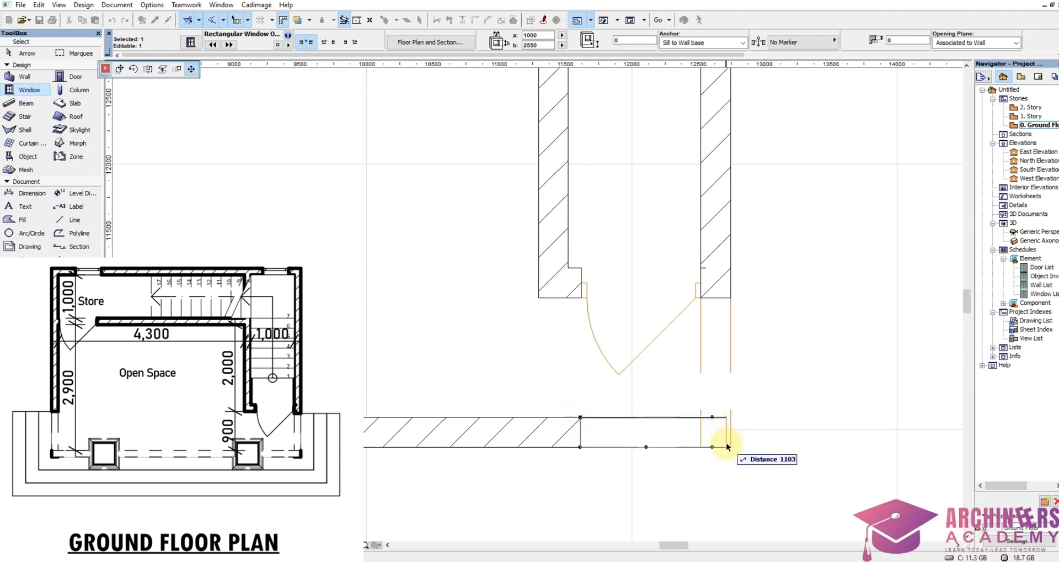
{"action": "left_click", "coordinate": [729, 446]}
{"action": "left_click", "coordinate": [579, 417]}
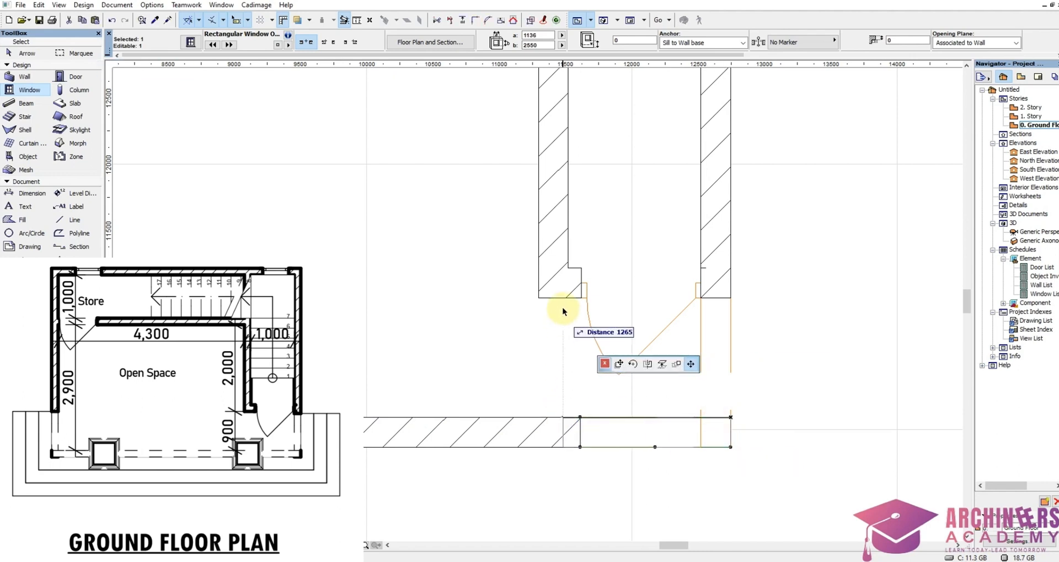
{"action": "left_click", "coordinate": [567, 268]}
{"action": "scroll", "coordinate": [938, 341], "scroll_direction": "down", "scroll_amount": 3}
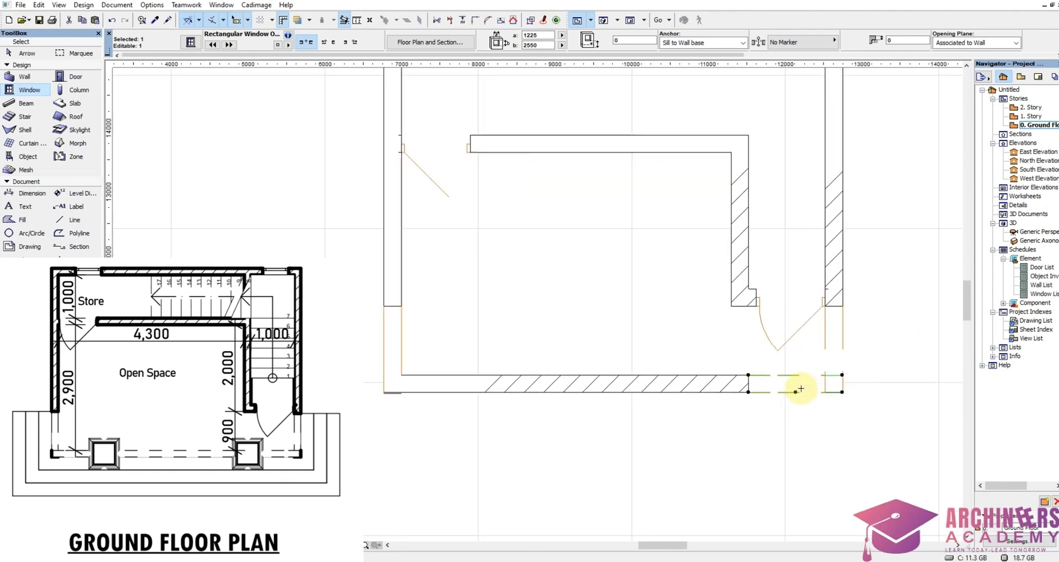
{"action": "scroll", "coordinate": [799, 390], "scroll_direction": "up", "scroll_amount": 3}
{"action": "key", "text": "Escape"}
Step: Place a second opening near the middle of the south wall and stretch its east edge to the inner vertical wall's west face
{"action": "left_click", "coordinate": [493, 373]}
{"action": "left_click", "coordinate": [485, 462]}
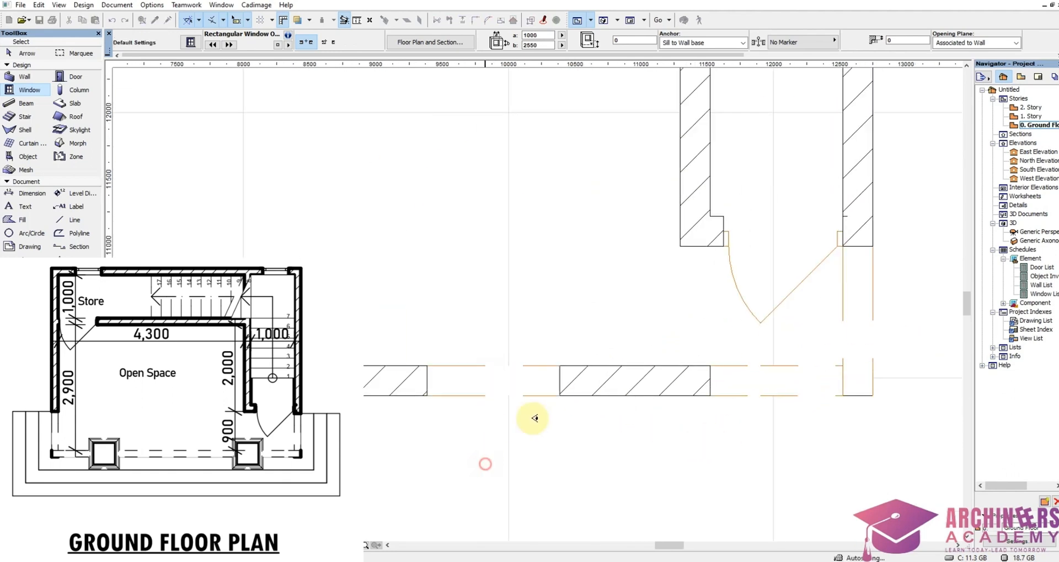
{"action": "left_click", "coordinate": [561, 367]}
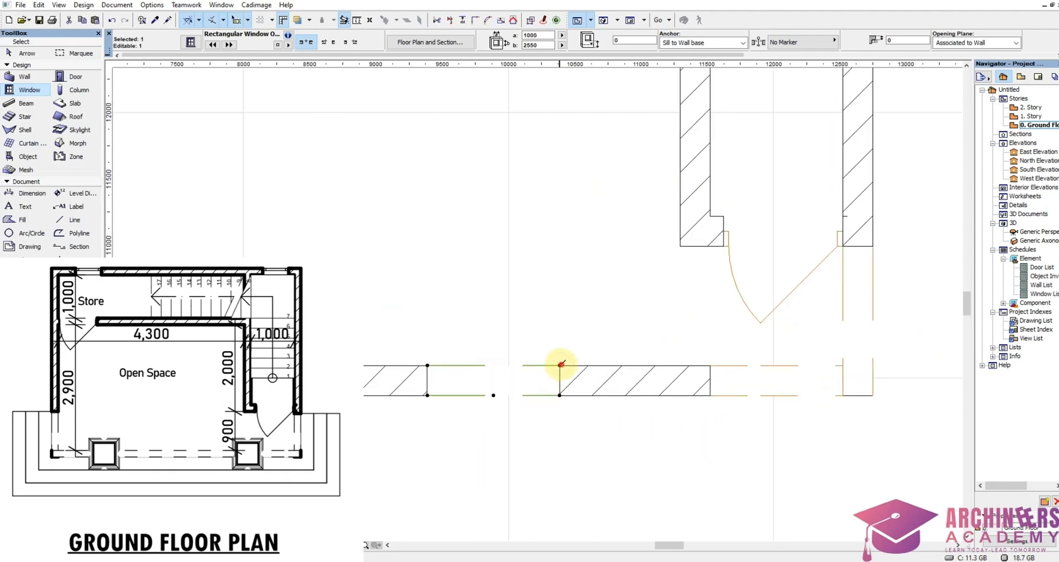
{"action": "left_click", "coordinate": [680, 247]}
{"action": "scroll", "coordinate": [675, 348], "scroll_direction": "down", "scroll_amount": 3}
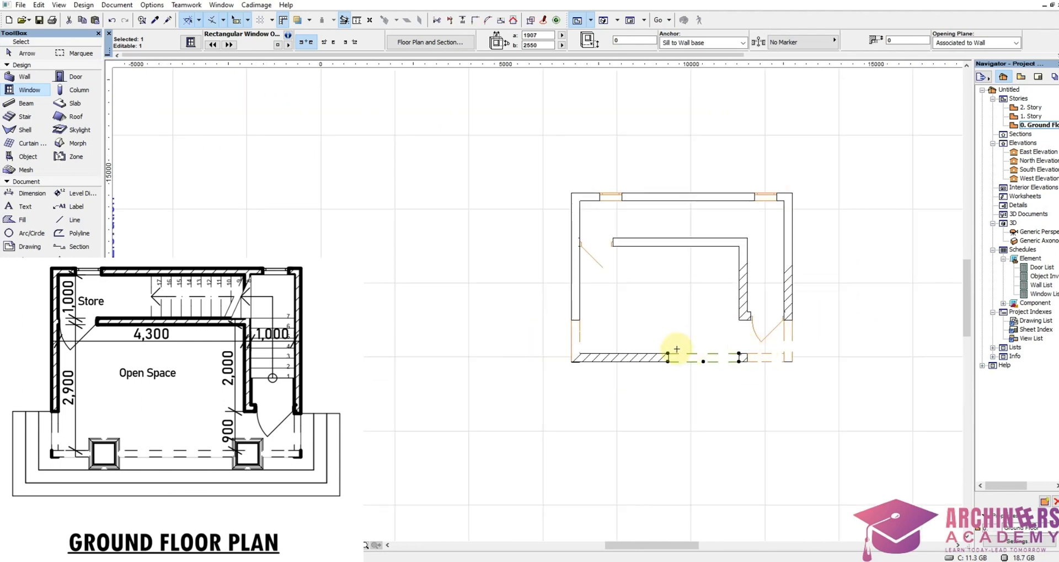
{"action": "scroll", "coordinate": [674, 347], "scroll_direction": "up", "scroll_amount": 2}
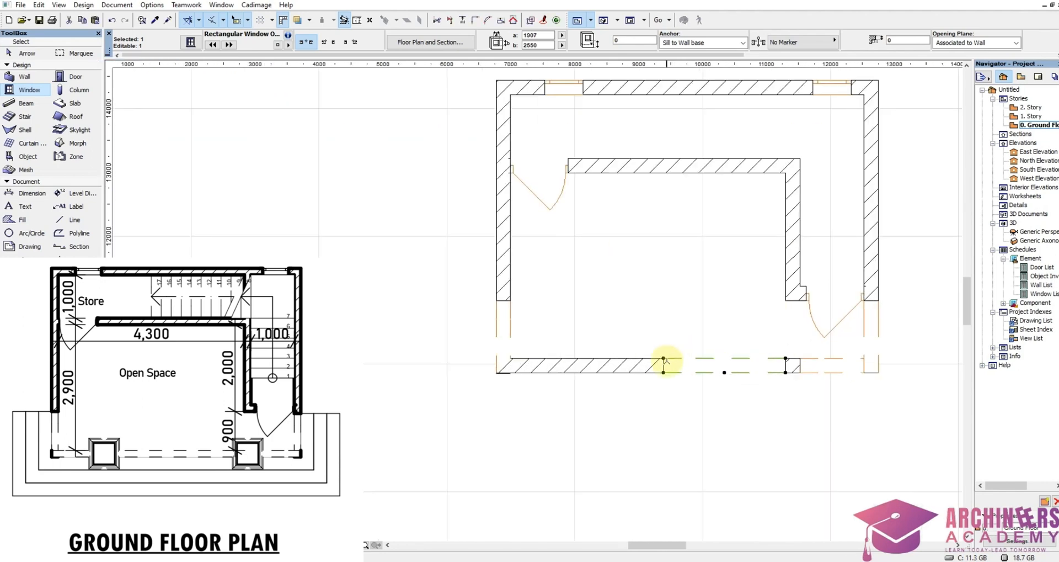
{"action": "key", "text": "Escape"}
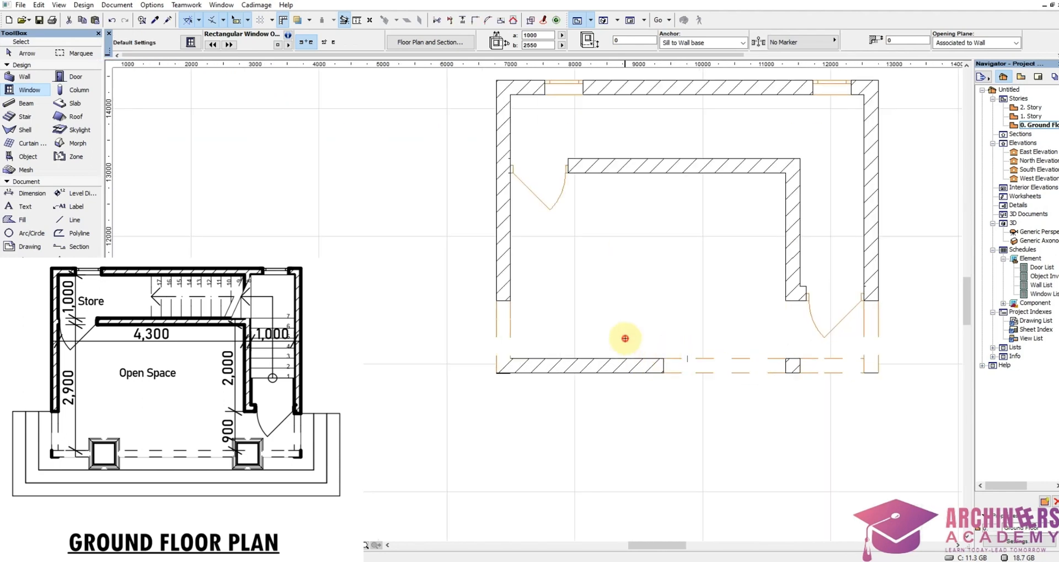
Step: Place an opening at the south wall's west end and stretch its west edge to the outer southwest corner
{"action": "left_click", "coordinate": [532, 366]}
{"action": "scroll", "coordinate": [491, 383], "scroll_direction": "up", "scroll_amount": 3}
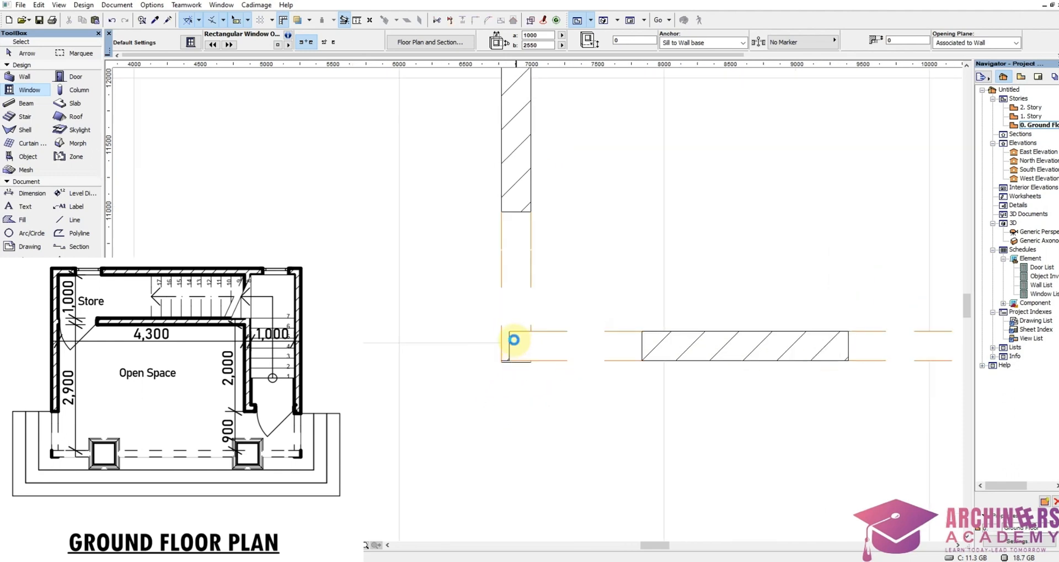
{"action": "left_click", "coordinate": [508, 333]}
{"action": "left_click", "coordinate": [509, 331]}
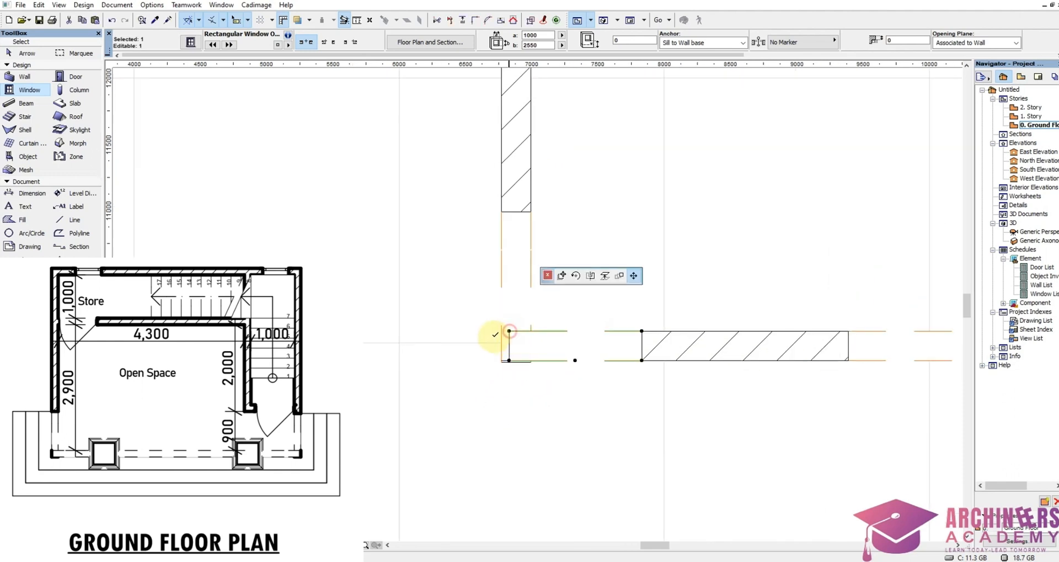
{"action": "left_click", "coordinate": [501, 360]}
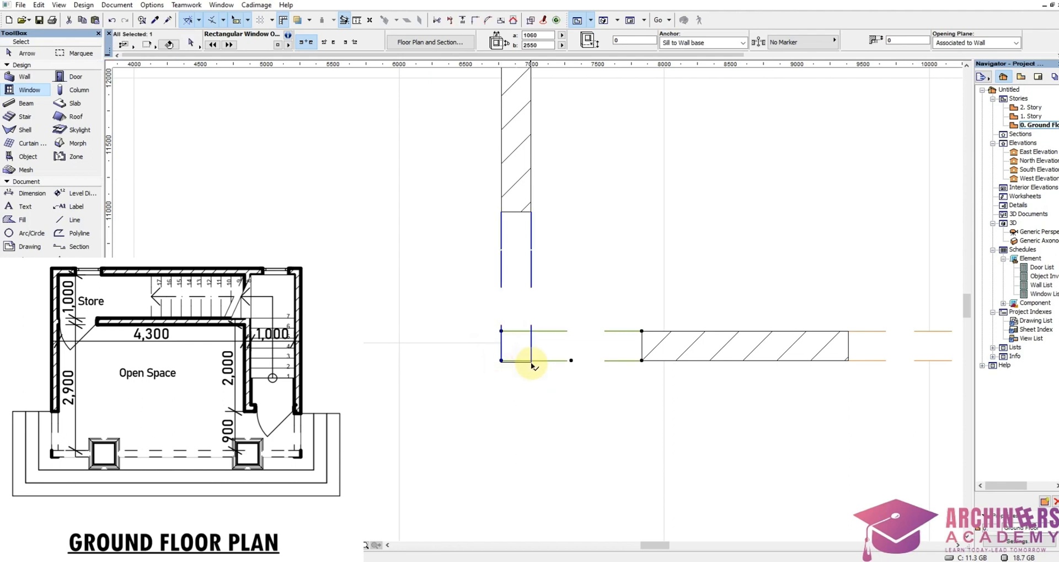
Step: Stretch the west wall opening's south edge flush with the outer southwest corner
{"action": "left_click", "coordinate": [531, 362]}
{"action": "scroll", "coordinate": [530, 349], "scroll_direction": "up", "scroll_amount": 3}
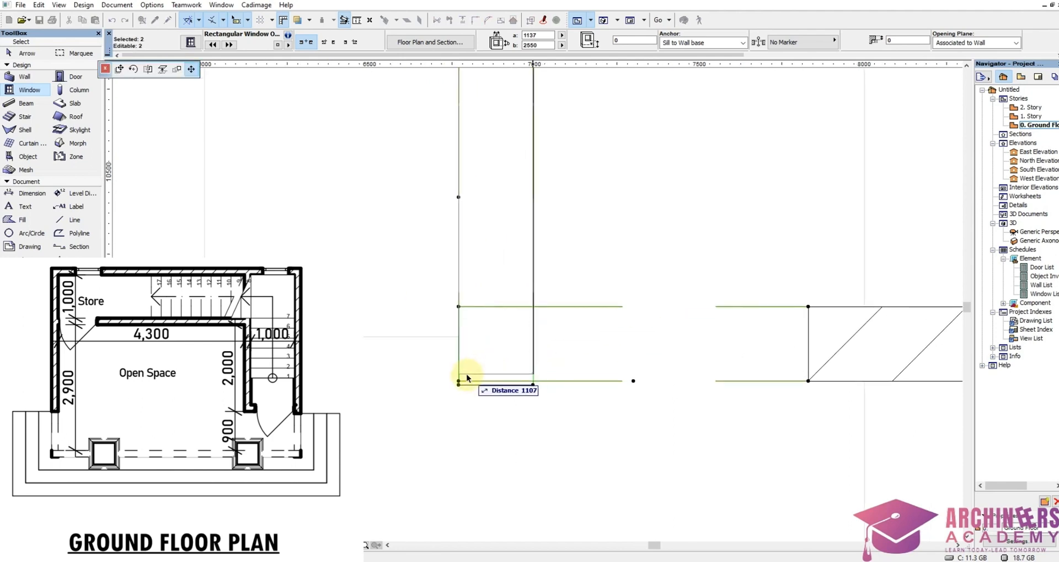
{"action": "left_click", "coordinate": [459, 381]}
Step: Stretch the east edge of the south wall's westernmost opening until it aligns with the inner horizontal wall's west end
{"action": "scroll", "coordinate": [524, 378], "scroll_direction": "down", "scroll_amount": 5}
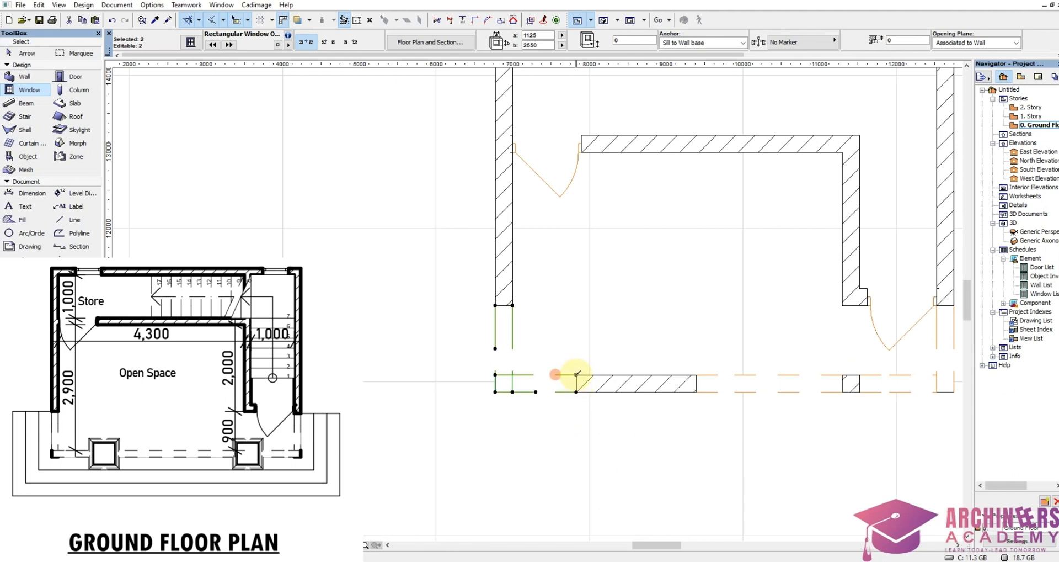
{"action": "left_click", "coordinate": [576, 375]}
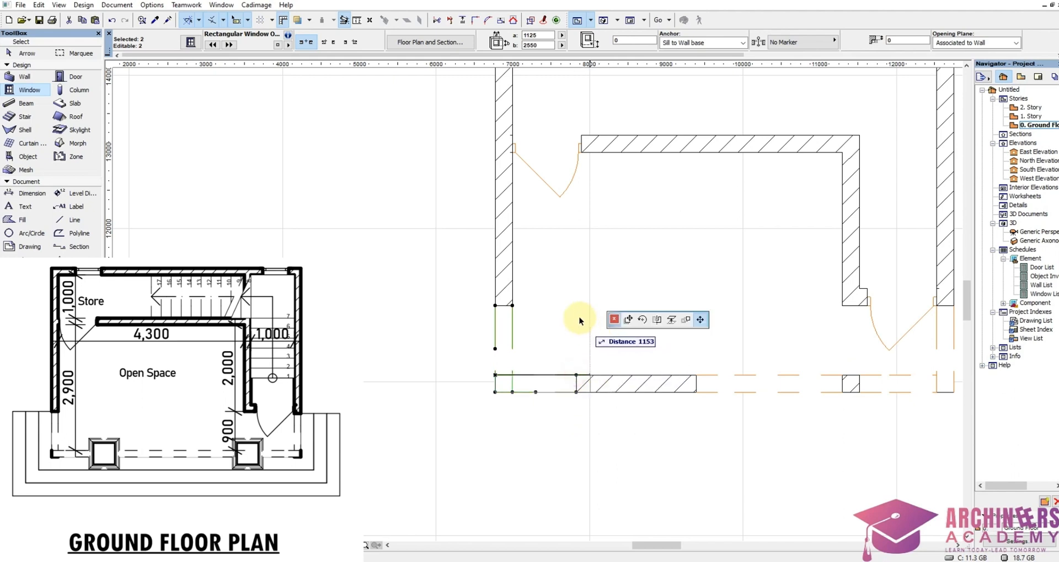
{"action": "left_click", "coordinate": [581, 153]}
{"action": "key", "text": "Escape"}
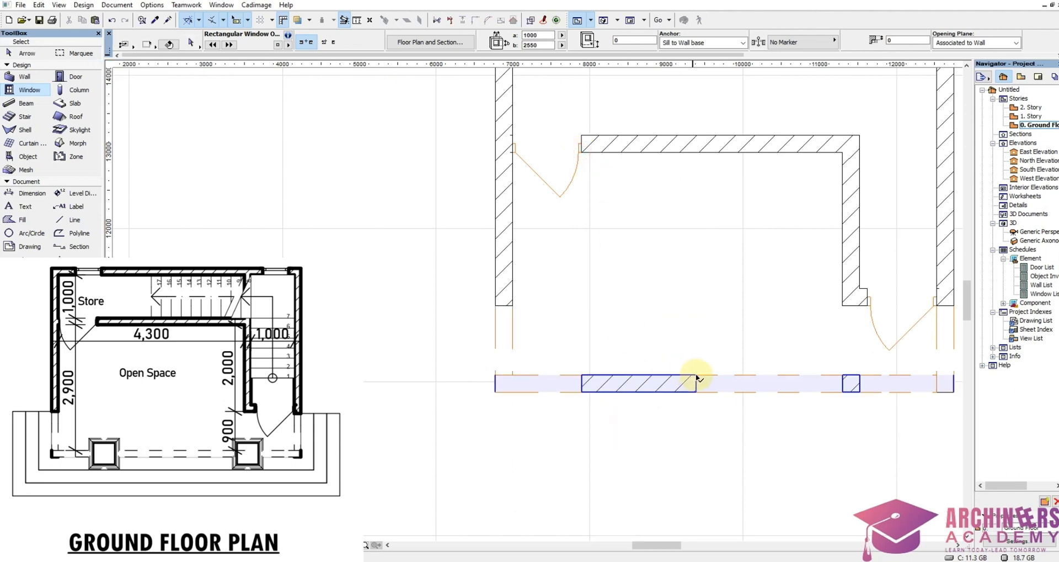
Step: Stretch the west edge of the south wall's middle opening to make the opening 3175 mm wide
{"action": "left_click", "coordinate": [697, 376], "text": "shift"}
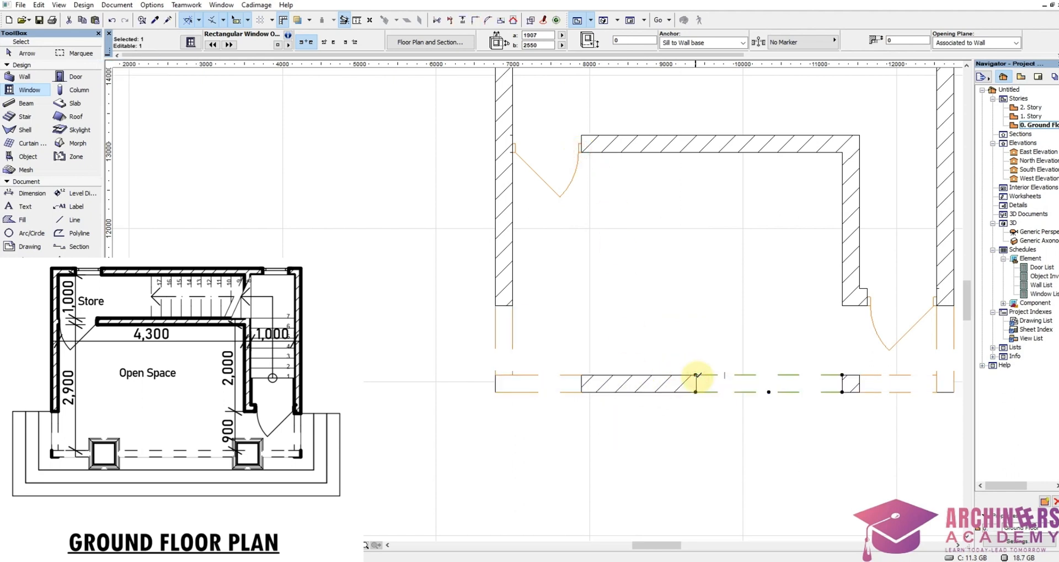
{"action": "left_click", "coordinate": [696, 375]}
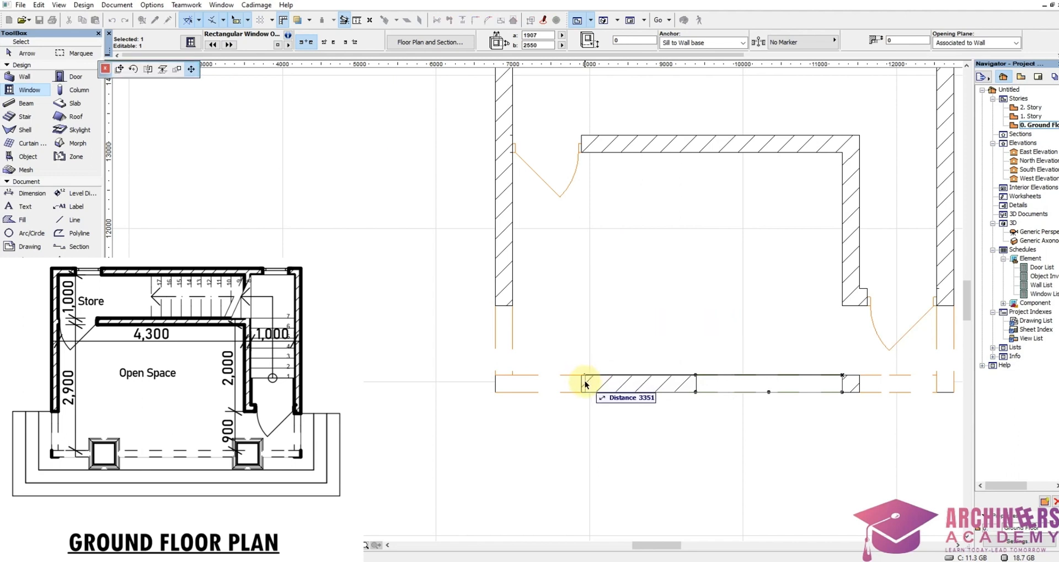
{"action": "type", "text": "31"}
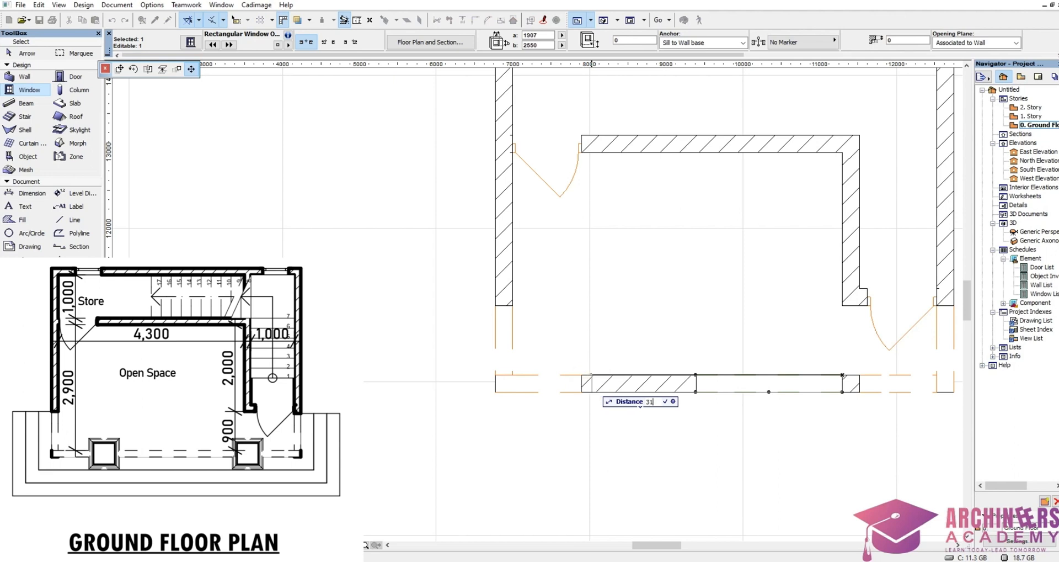
{"action": "type", "text": "75"}
{"action": "key", "text": "Return"}
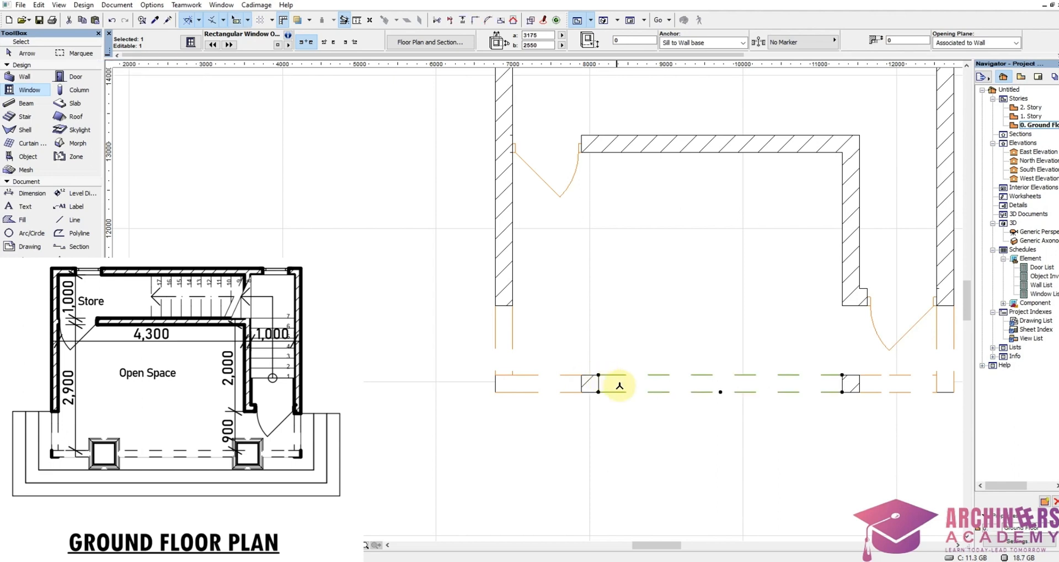
{"action": "key", "text": "Escape"}
{"action": "scroll", "coordinate": [611, 398], "scroll_direction": "down", "scroll_amount": 3}
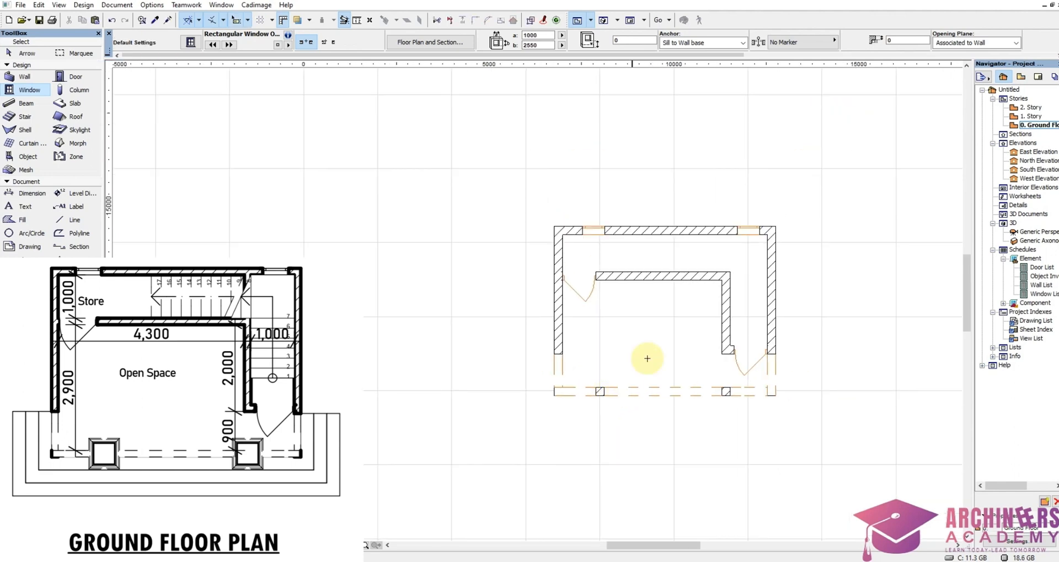
{"action": "scroll", "coordinate": [735, 309], "scroll_direction": "up", "scroll_amount": 1}
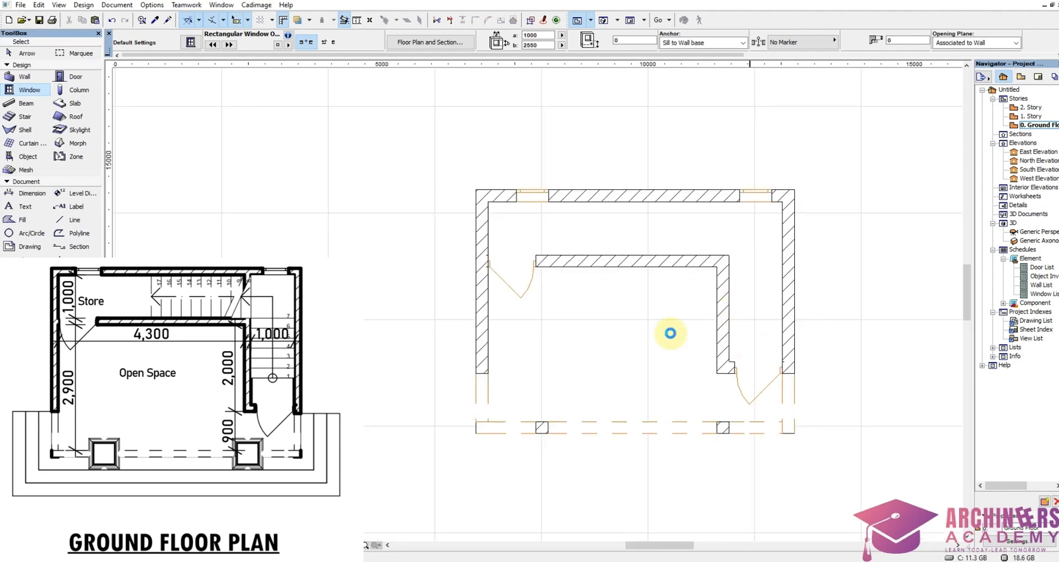
{"action": "scroll", "coordinate": [671, 334], "scroll_direction": "up", "scroll_amount": 1}
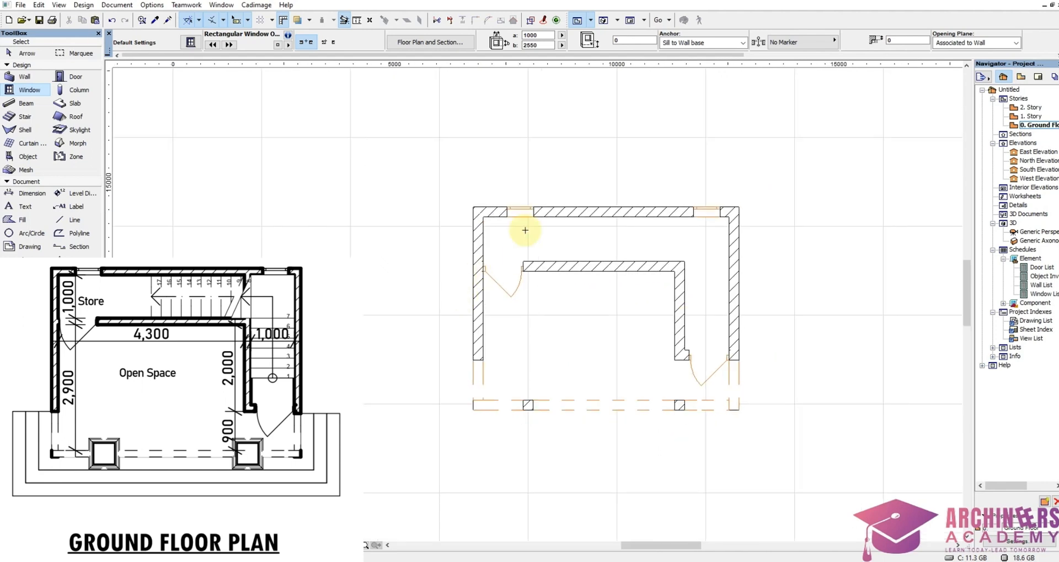
Step: Set up the Text tool with the Bahnschrift SemiBold font and a 2.7 mm text height
{"action": "left_click", "coordinate": [23, 206]}
{"action": "left_click", "coordinate": [311, 42]}
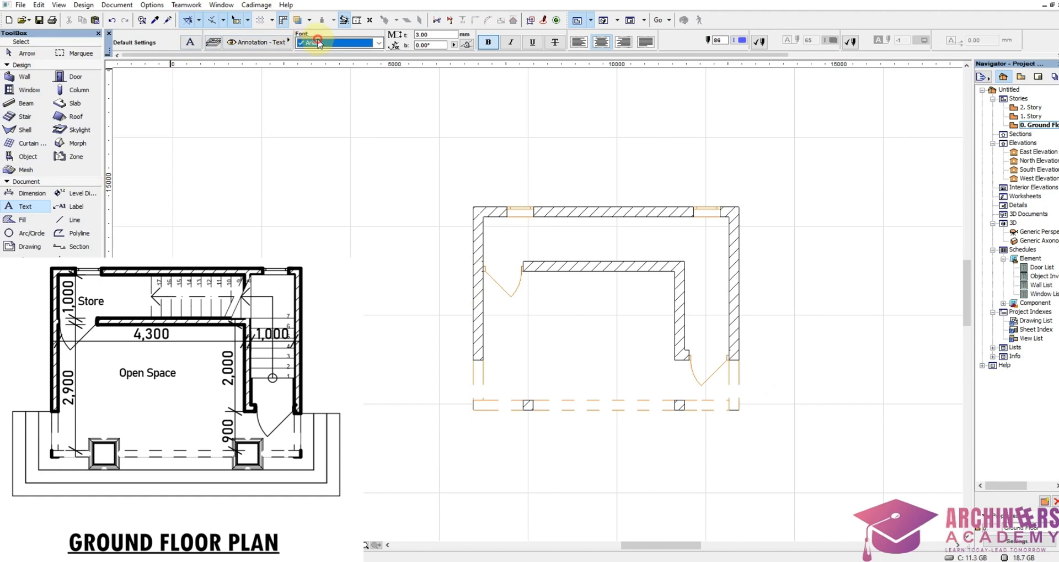
{"action": "scroll", "coordinate": [342, 71], "scroll_direction": "up", "scroll_amount": 10}
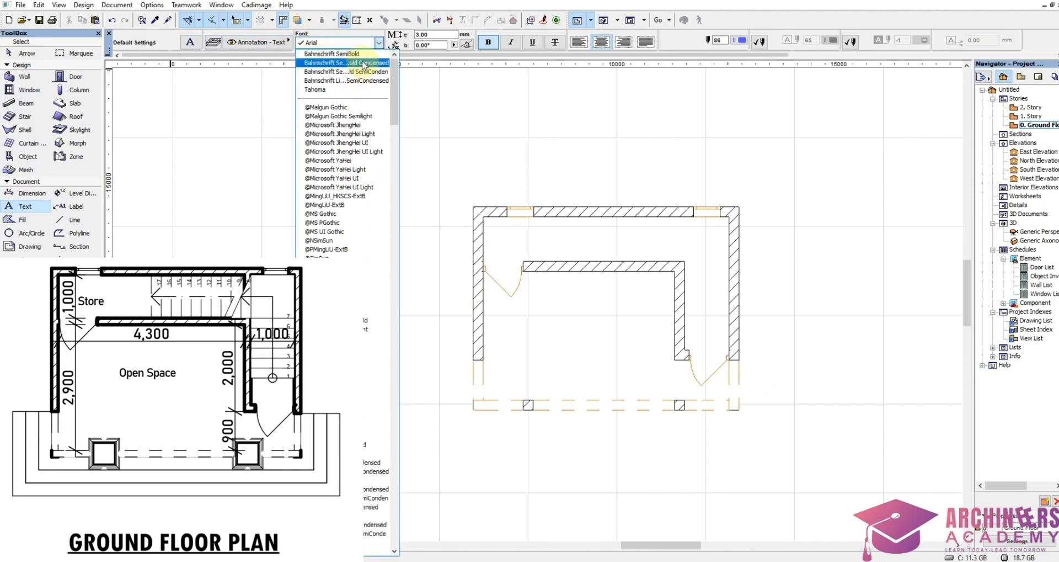
{"action": "left_click", "coordinate": [375, 53]}
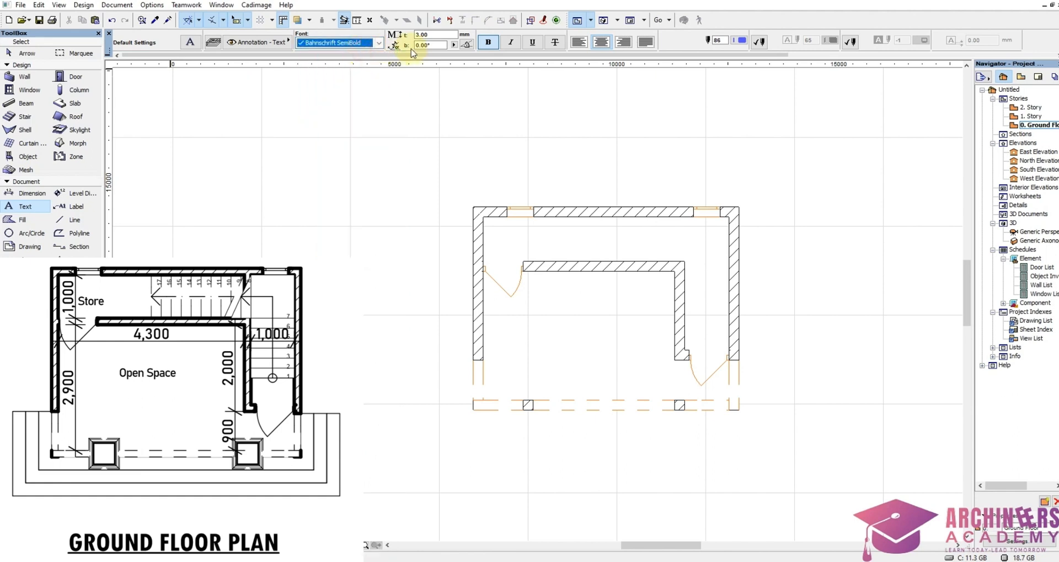
{"action": "left_click", "coordinate": [424, 34]}
{"action": "type", "text": "2.7"}
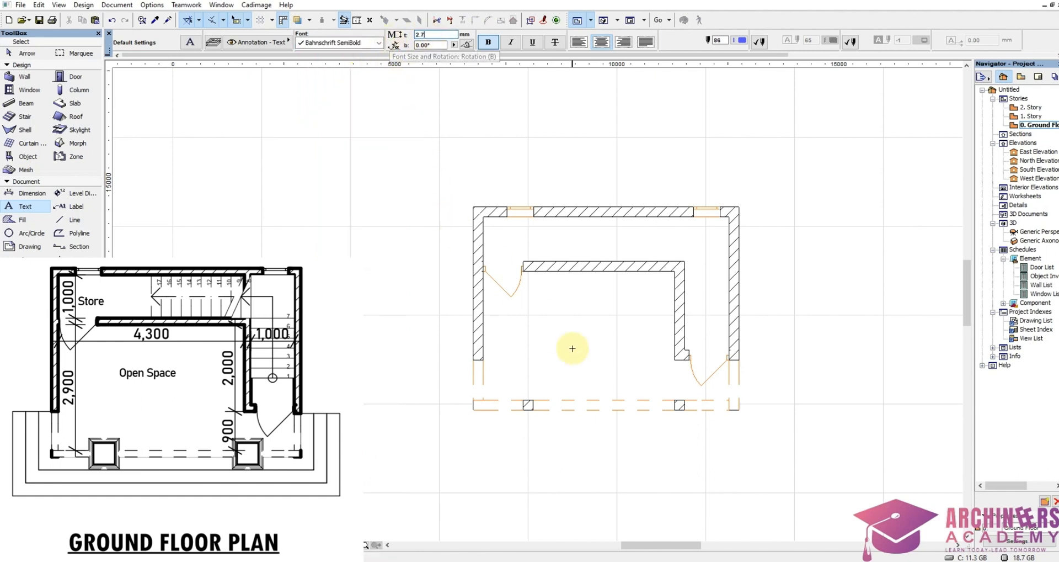
Step: Add the label "Open Space" in the large room south of the inner wall and move it near the room's centre
{"action": "left_click", "coordinate": [563, 333]}
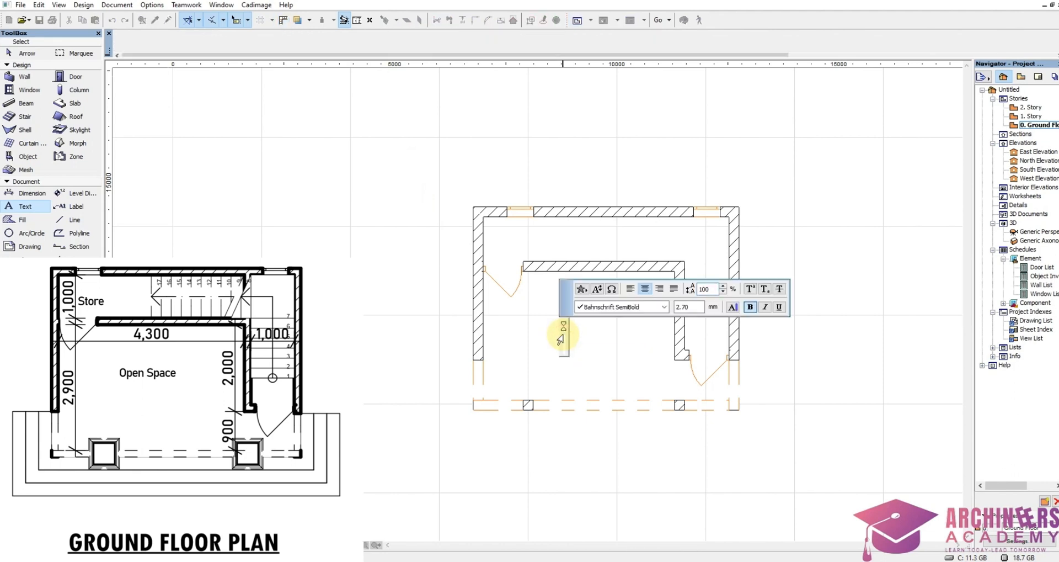
{"action": "type", "text": "Open"}
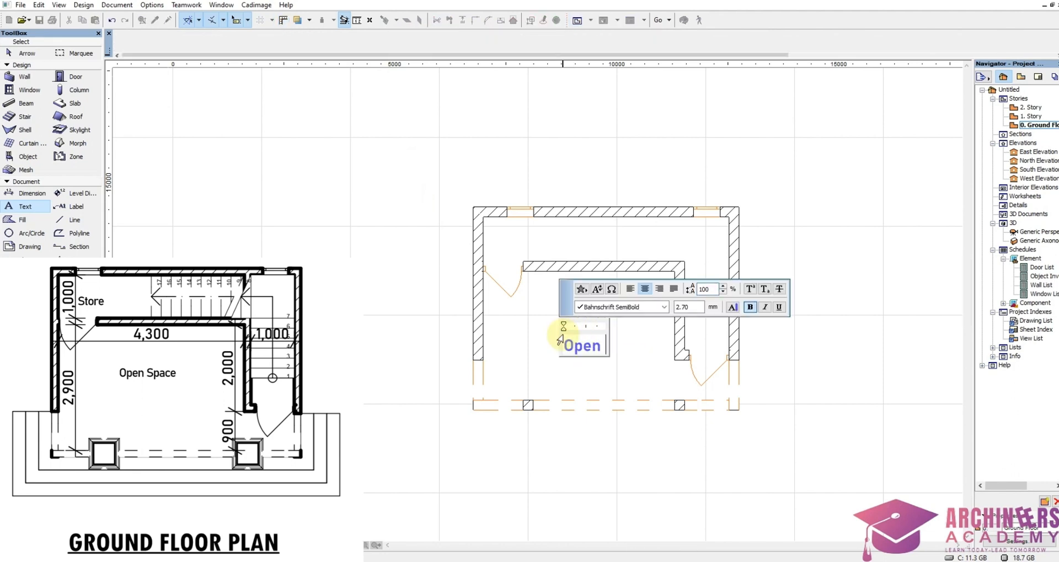
{"action": "type", "text": " Space"}
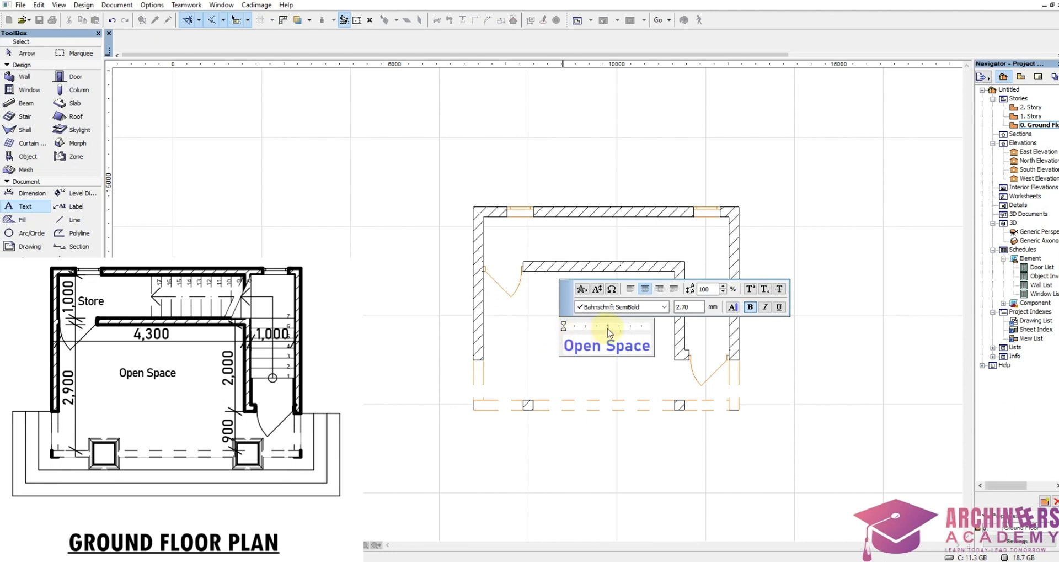
{"action": "left_click", "coordinate": [590, 379]}
{"action": "left_click_drag", "start_coordinate": [614, 372], "coordinate": [559, 334], "text": "shift"}
{"action": "key", "text": "ctrl+d"}
{"action": "left_click", "coordinate": [602, 348]}
{"action": "left_click", "coordinate": [589, 322]}
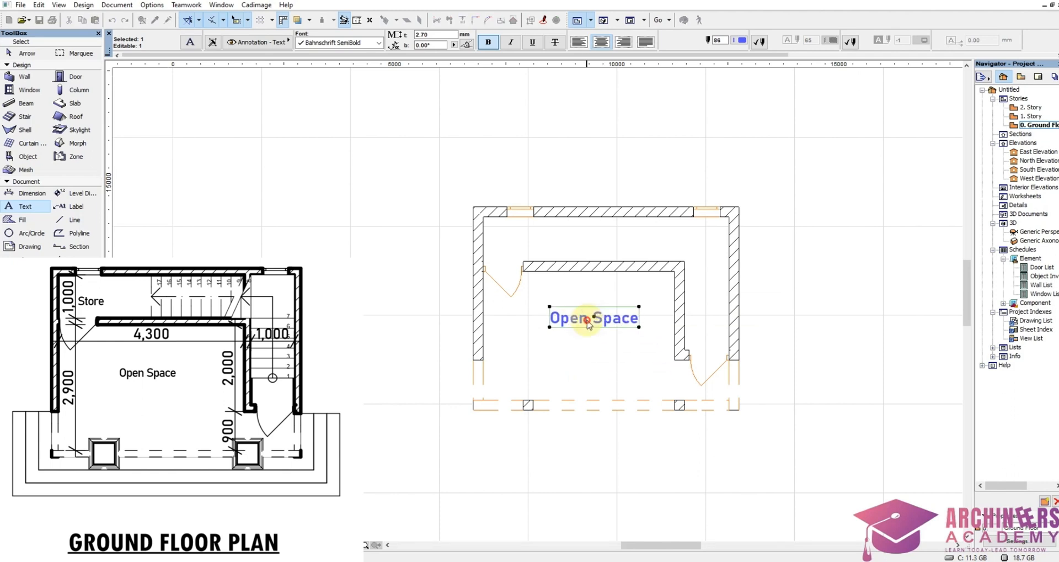
Step: Add the label "Store" in the room north of the inner wall and move it slightly northeast, clear of the wall
{"action": "left_click", "coordinate": [530, 241]}
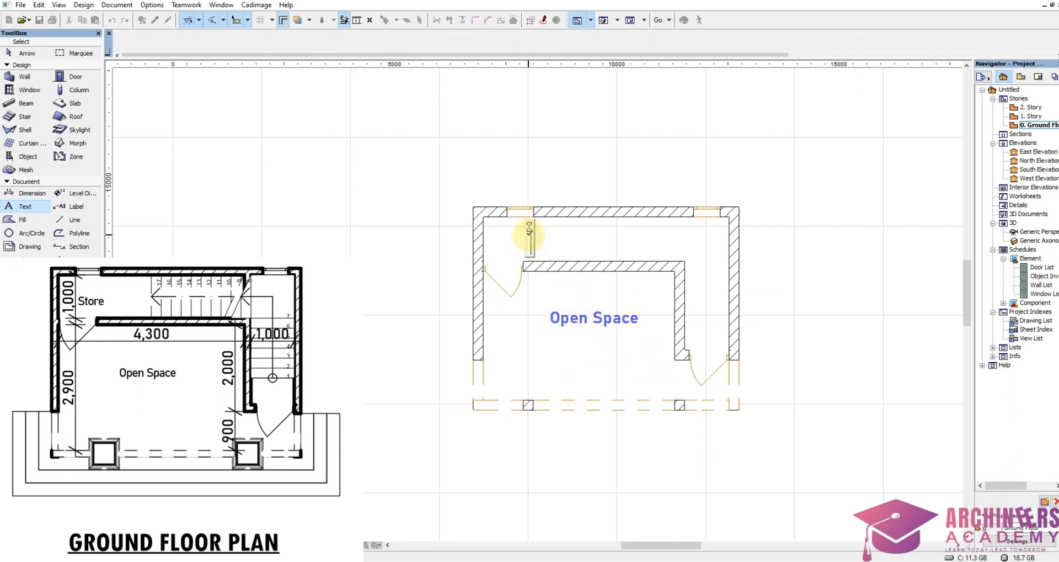
{"action": "type", "text": "Stor"}
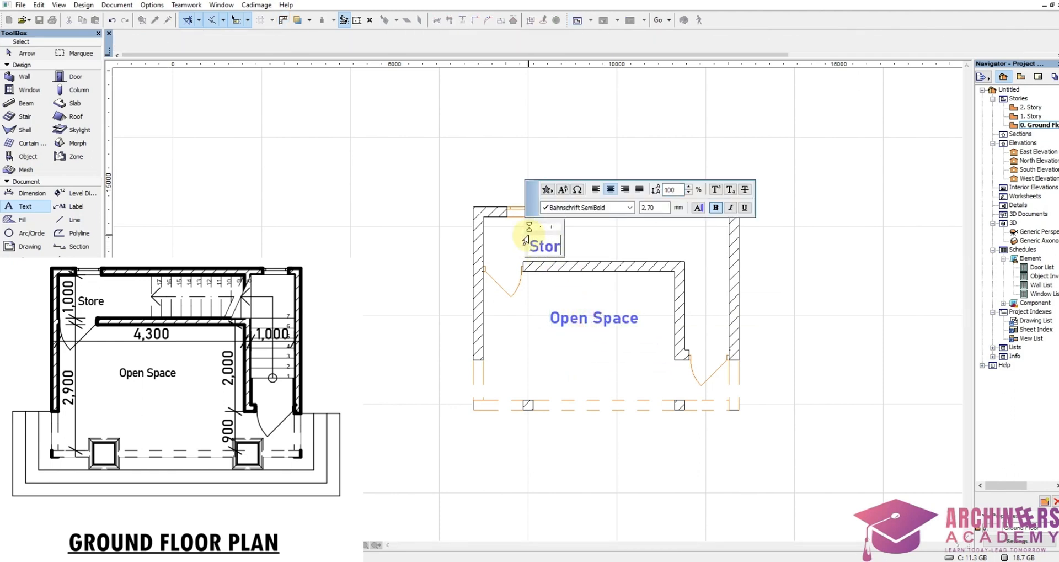
{"action": "type", "text": "e"}
{"action": "left_click", "coordinate": [562, 356]}
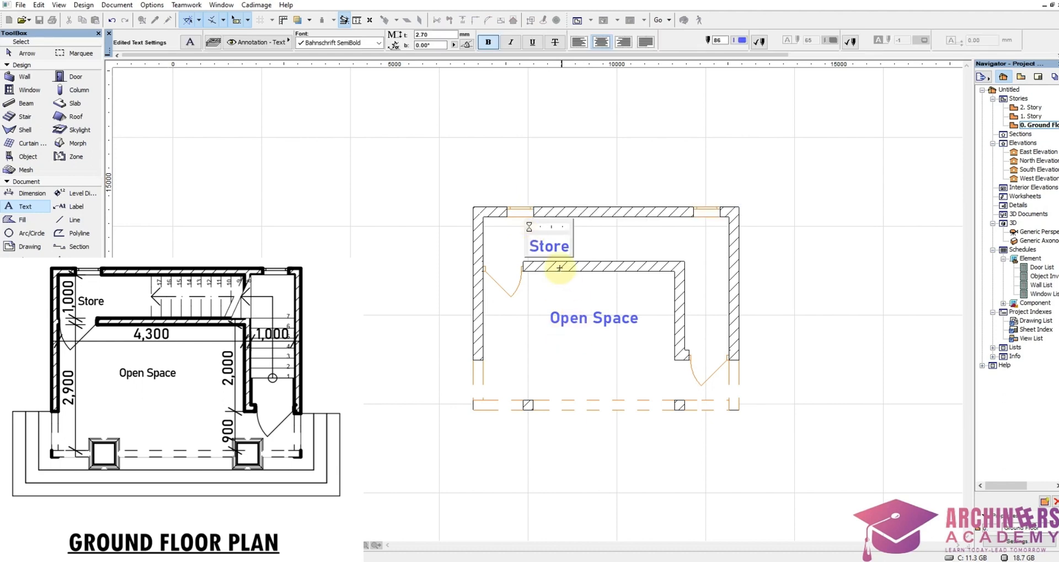
{"action": "left_click", "coordinate": [568, 238], "text": "shift"}
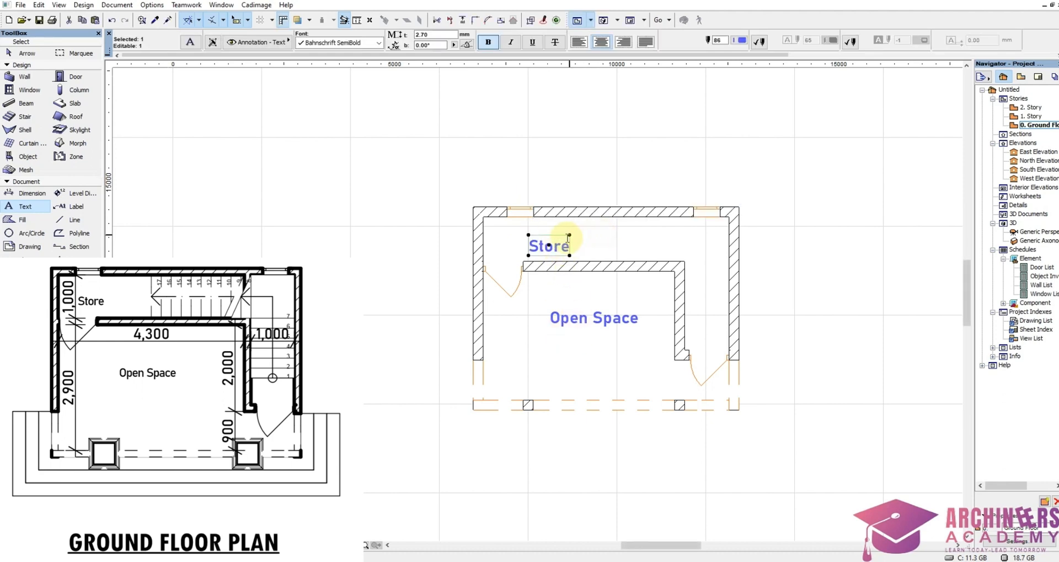
{"action": "key", "text": "ctrl+d"}
{"action": "left_click", "coordinate": [569, 236]}
{"action": "left_click", "coordinate": [584, 230]}
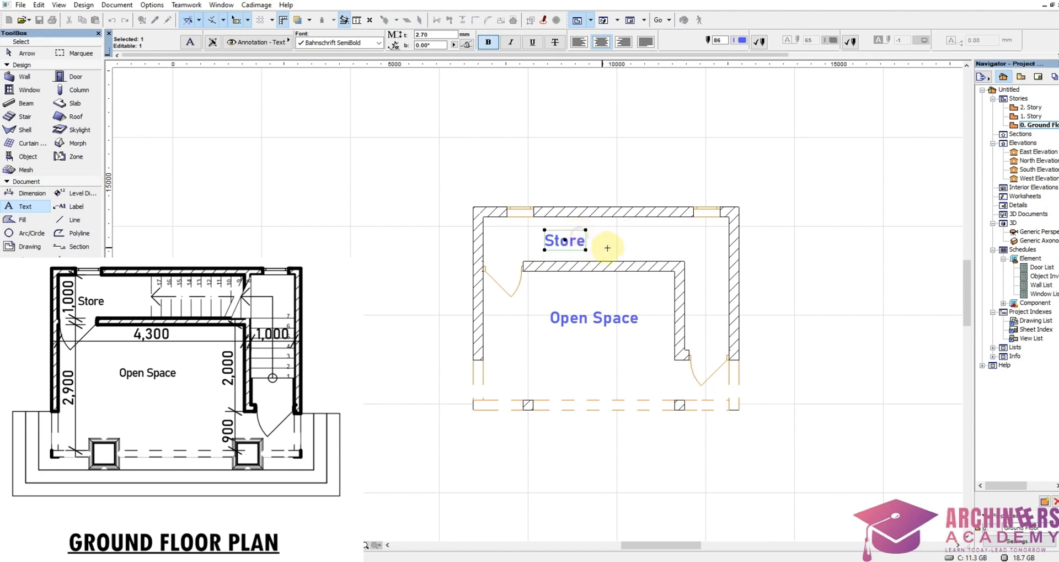
{"action": "key", "text": "Escape"}
{"action": "scroll", "coordinate": [600, 249], "scroll_direction": "down", "scroll_amount": 3}
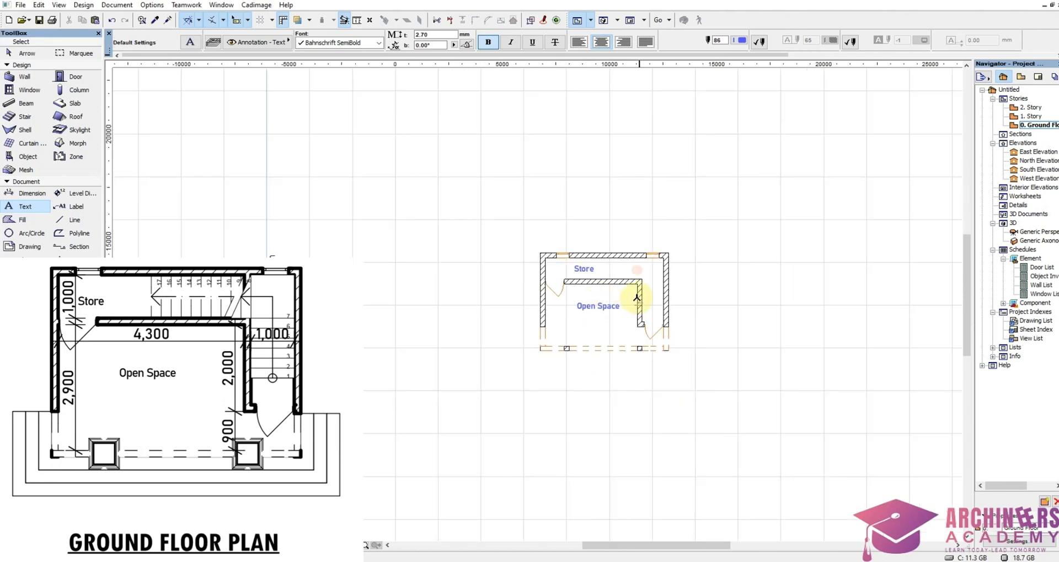
{"action": "scroll", "coordinate": [659, 301], "scroll_direction": "up", "scroll_amount": 1}
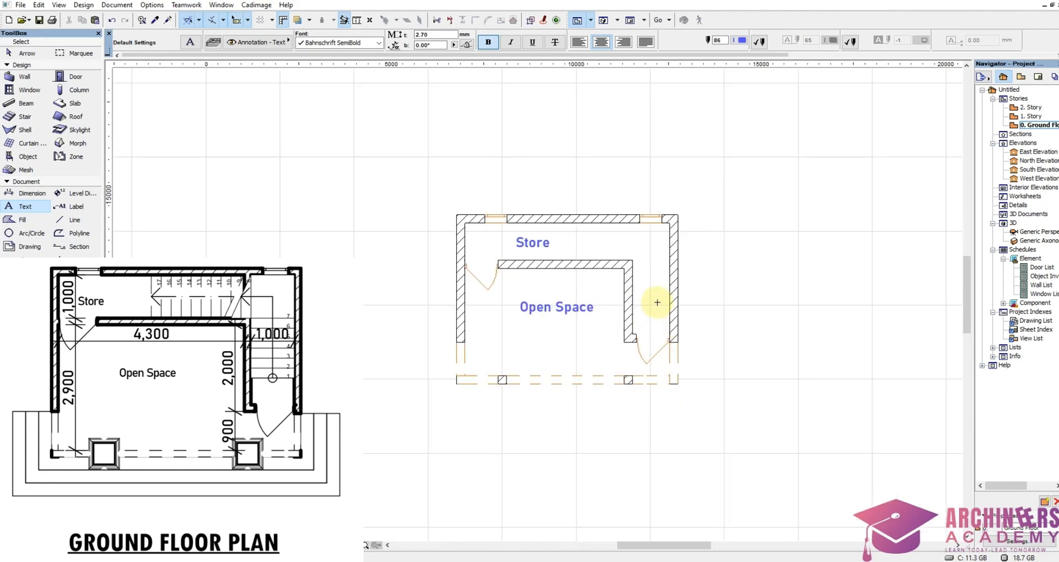
{"action": "scroll", "coordinate": [708, 270], "scroll_direction": "down", "scroll_amount": 1}
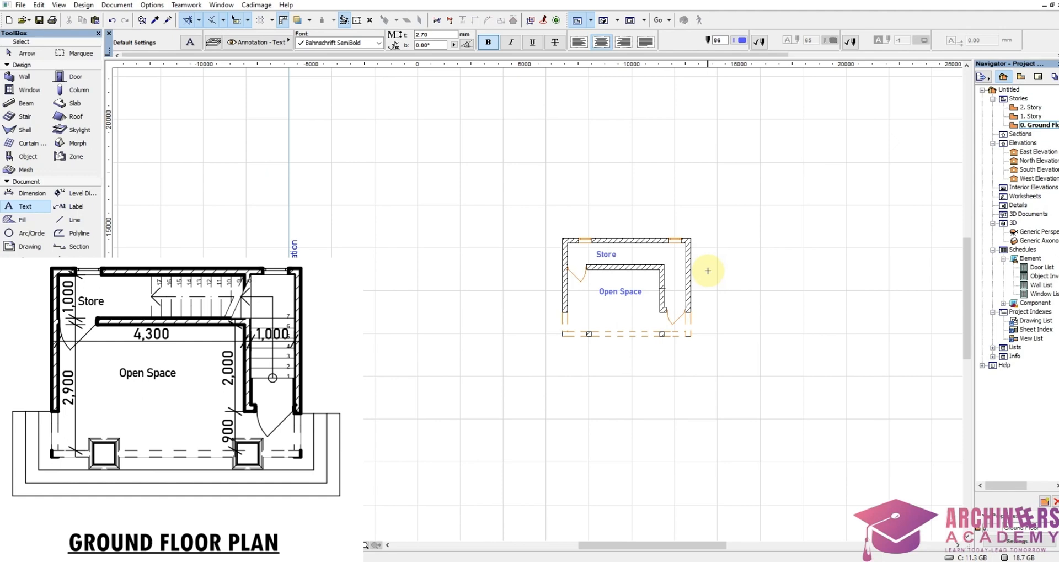
{"action": "scroll", "coordinate": [712, 267], "scroll_direction": "up", "scroll_amount": 2}
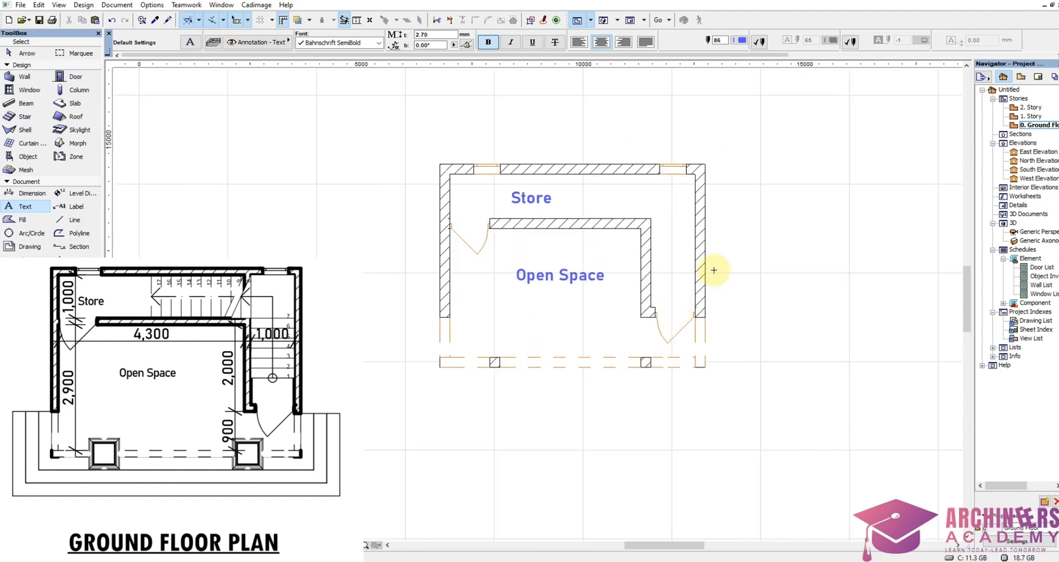
{"action": "scroll", "coordinate": [636, 226], "scroll_direction": "down", "scroll_amount": 2}
{"action": "scroll", "coordinate": [656, 236], "scroll_direction": "up", "scroll_amount": 1}
{"action": "scroll", "coordinate": [655, 238], "scroll_direction": "down", "scroll_amount": 3}
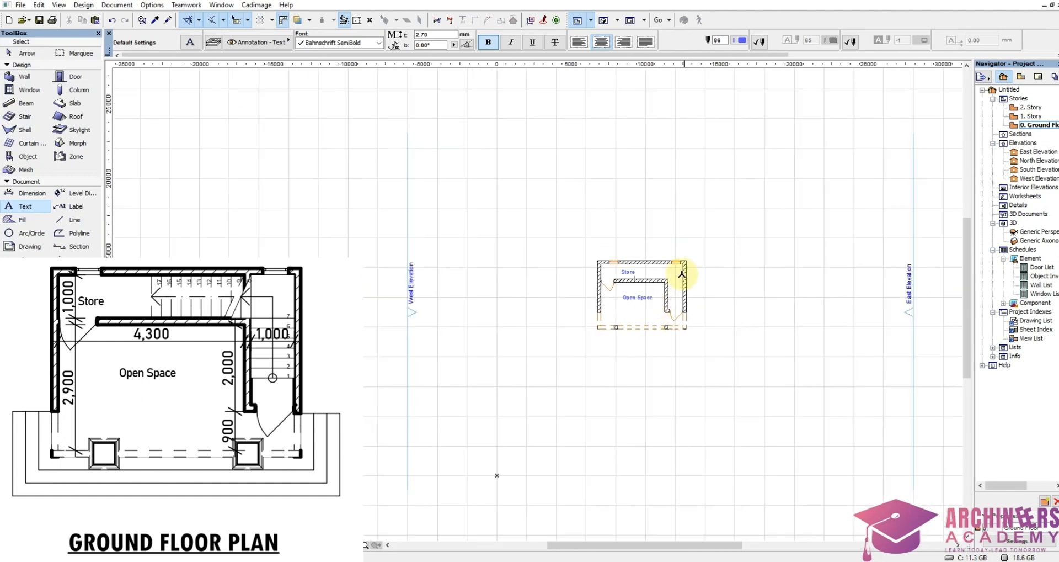
{"action": "scroll", "coordinate": [593, 324], "scroll_direction": "down", "scroll_amount": 1}
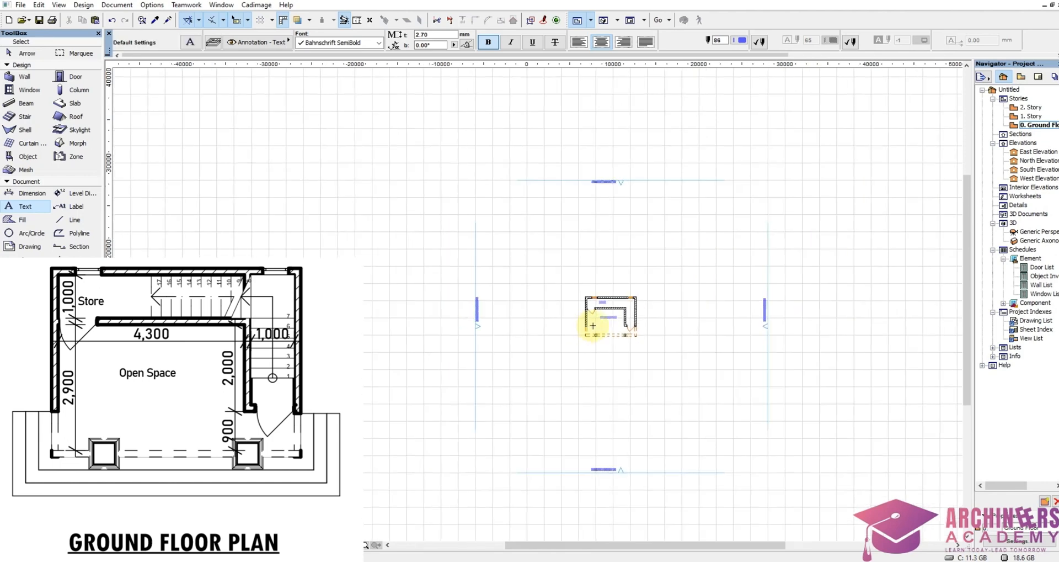
Step: Copy the whole ground floor plan, including its room labels, and paste it at the same position on 1. Story
{"action": "scroll", "coordinate": [594, 324], "scroll_direction": "up", "scroll_amount": 2}
{"action": "left_click", "coordinate": [747, 229]}
{"action": "left_click", "coordinate": [500, 411], "text": "shift"}
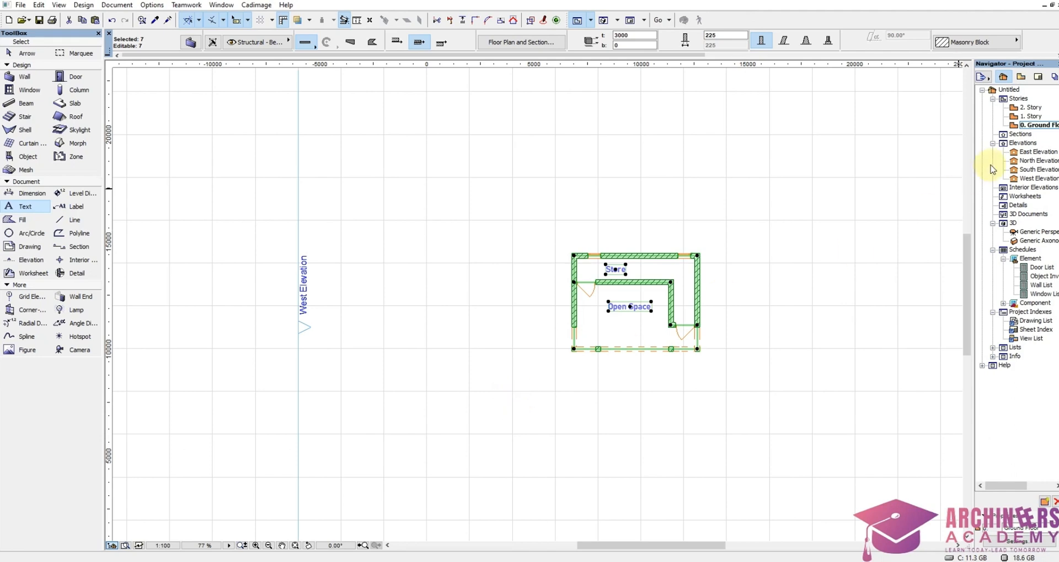
{"action": "double_click", "coordinate": [1030, 116]}
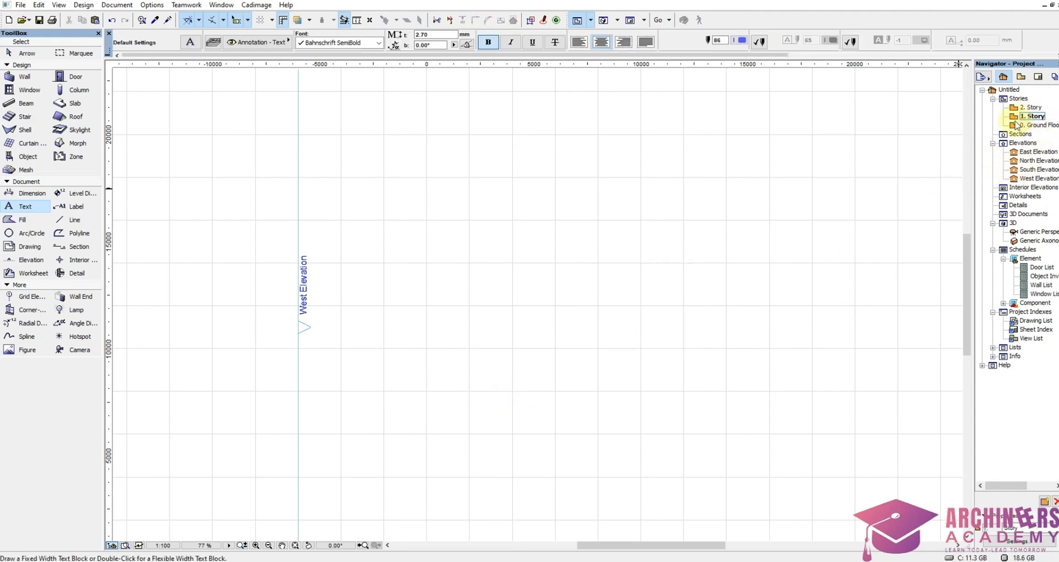
{"action": "key", "text": "ctrl+v"}
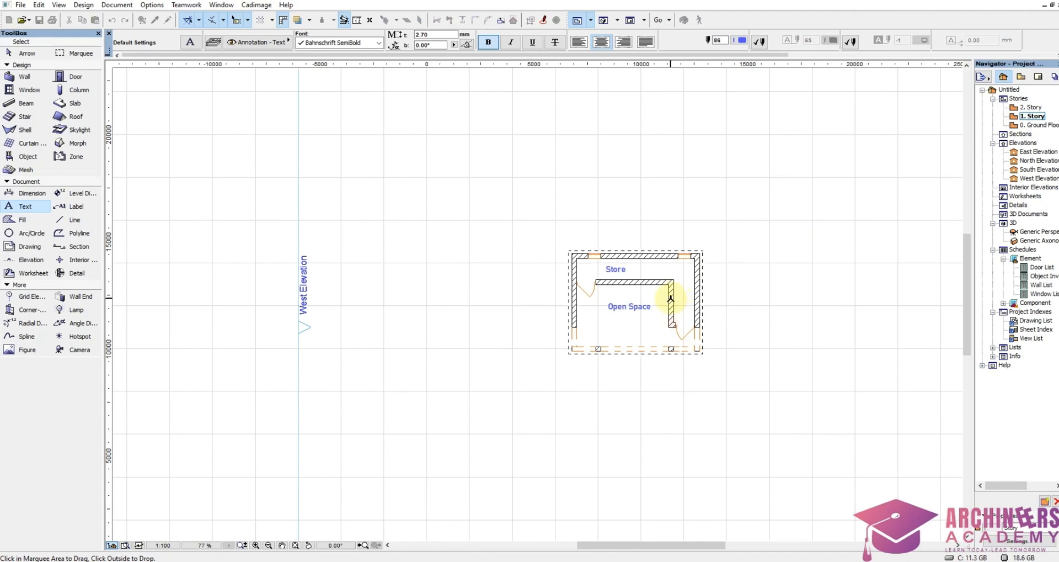
{"action": "right_click", "coordinate": [741, 233]}
{"action": "left_click", "coordinate": [759, 282]}
Step: Show all elements in 3D and orbit the model to view the two-storey building's open side at an angle
{"action": "right_click", "coordinate": [690, 338]}
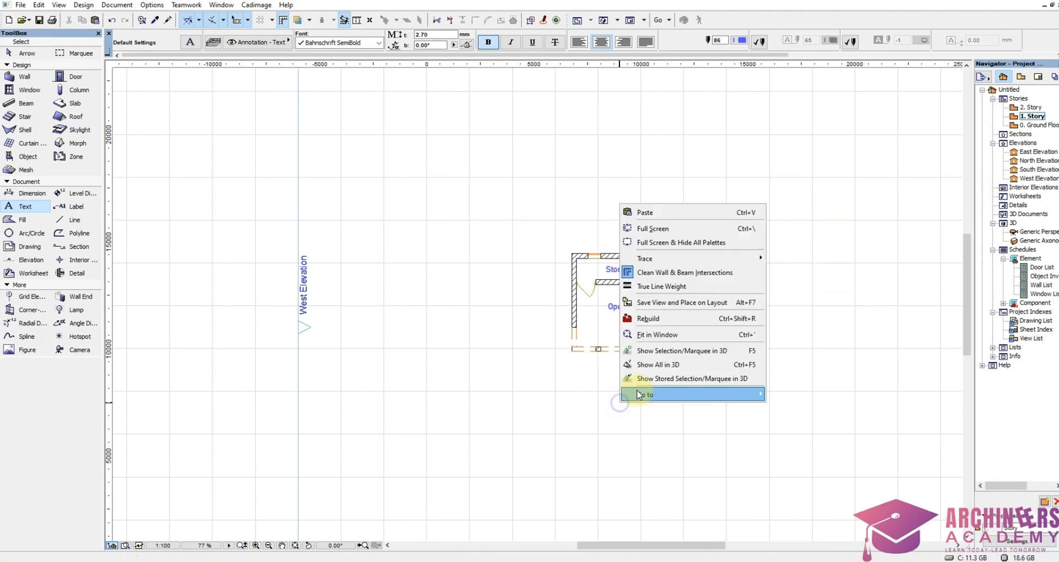
{"action": "left_click", "coordinate": [668, 361]}
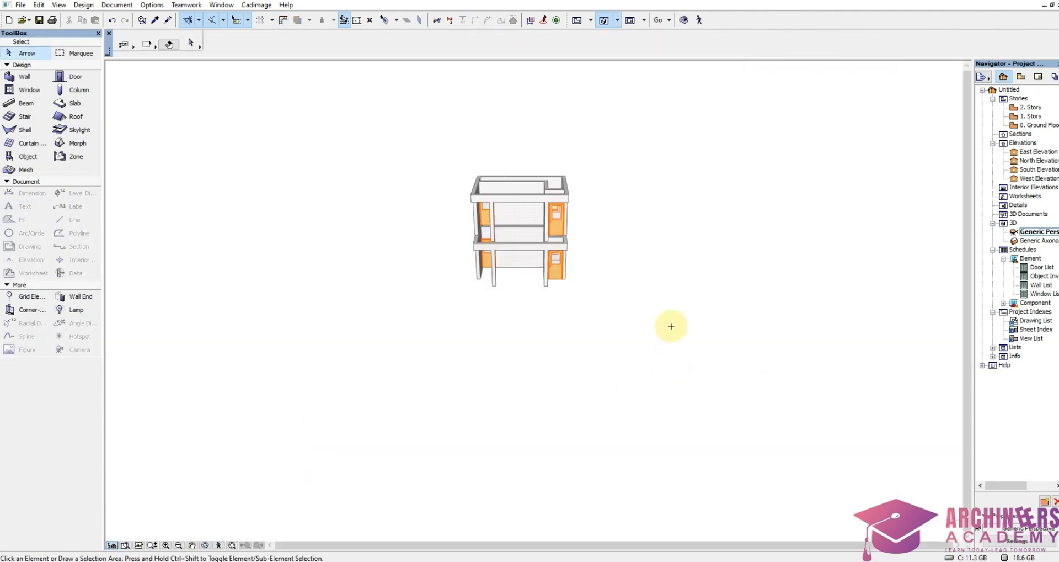
{"action": "left_click", "coordinate": [205, 544]}
{"action": "left_click_drag", "start_coordinate": [380, 350], "coordinate": [906, 175]}
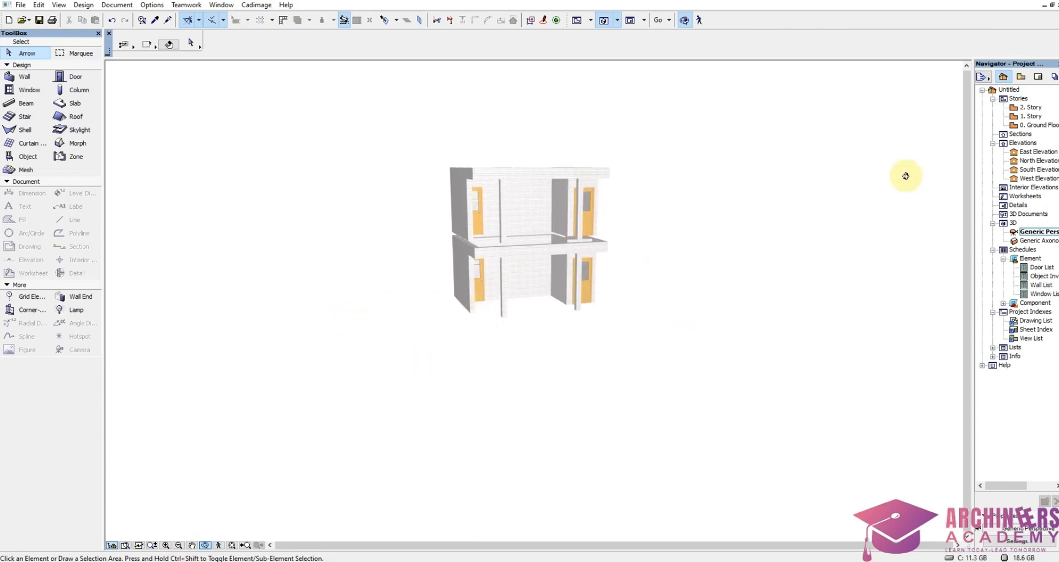
Step: Open the 1. Story floor plan and delete the copied "Store" and "Open Space" labels
{"action": "left_click", "coordinate": [1044, 125]}
{"action": "double_click", "coordinate": [1032, 117]}
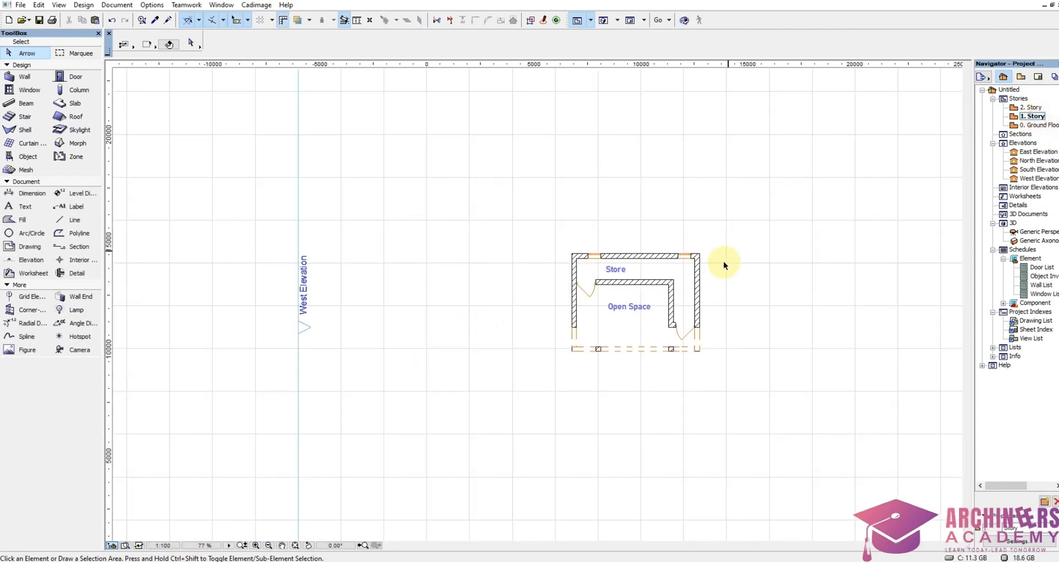
{"action": "scroll", "coordinate": [633, 324], "scroll_direction": "up", "scroll_amount": 3}
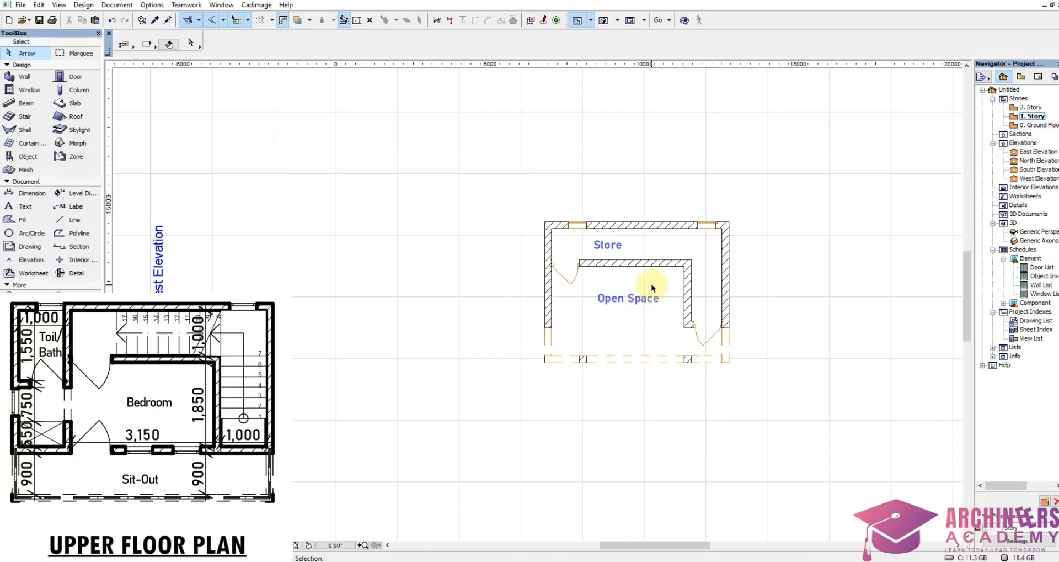
{"action": "scroll", "coordinate": [688, 300], "scroll_direction": "up", "scroll_amount": 3}
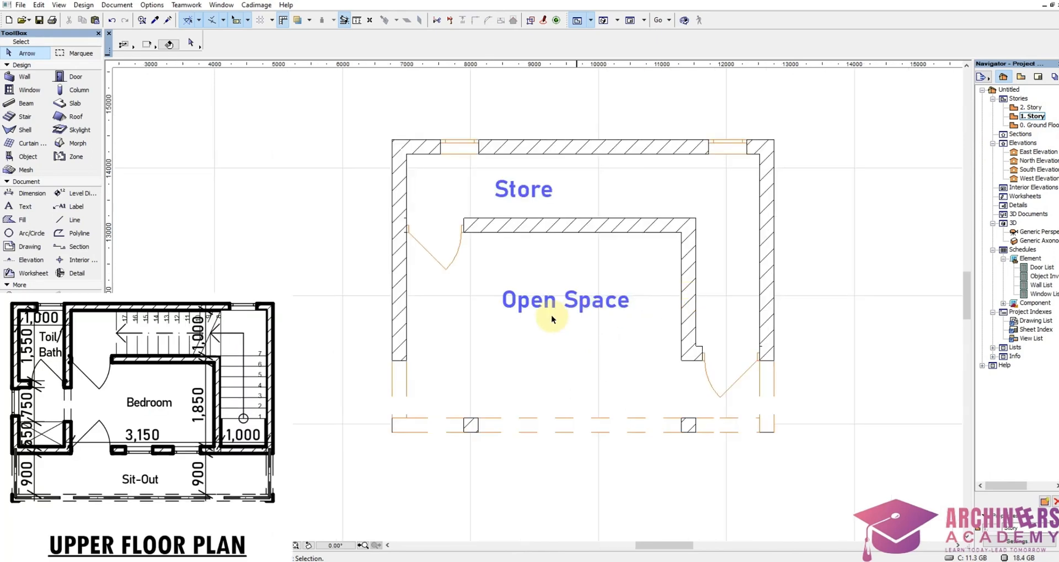
{"action": "left_click", "coordinate": [602, 273]}
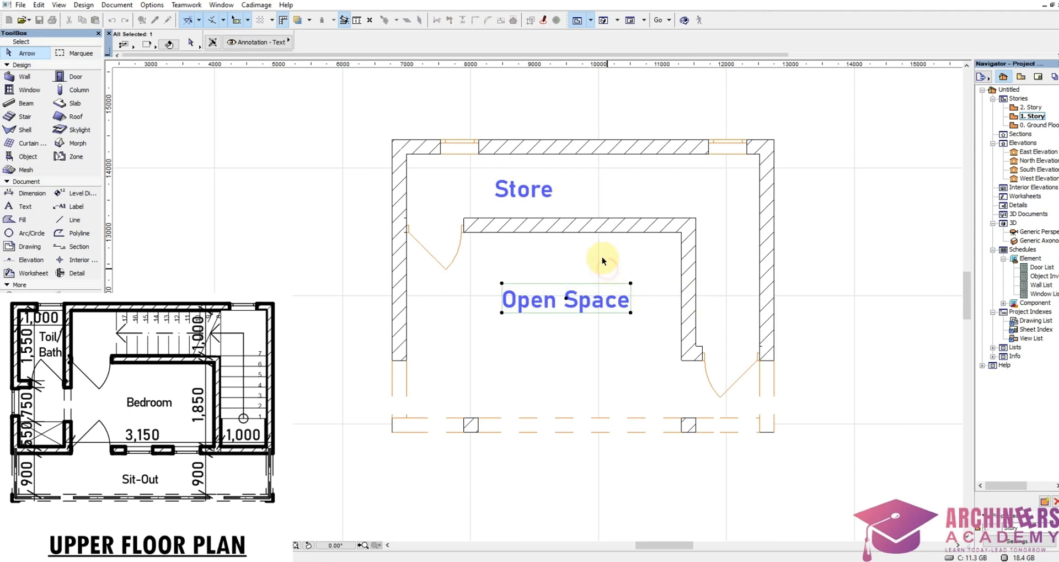
{"action": "left_click", "coordinate": [546, 173], "text": "shift"}
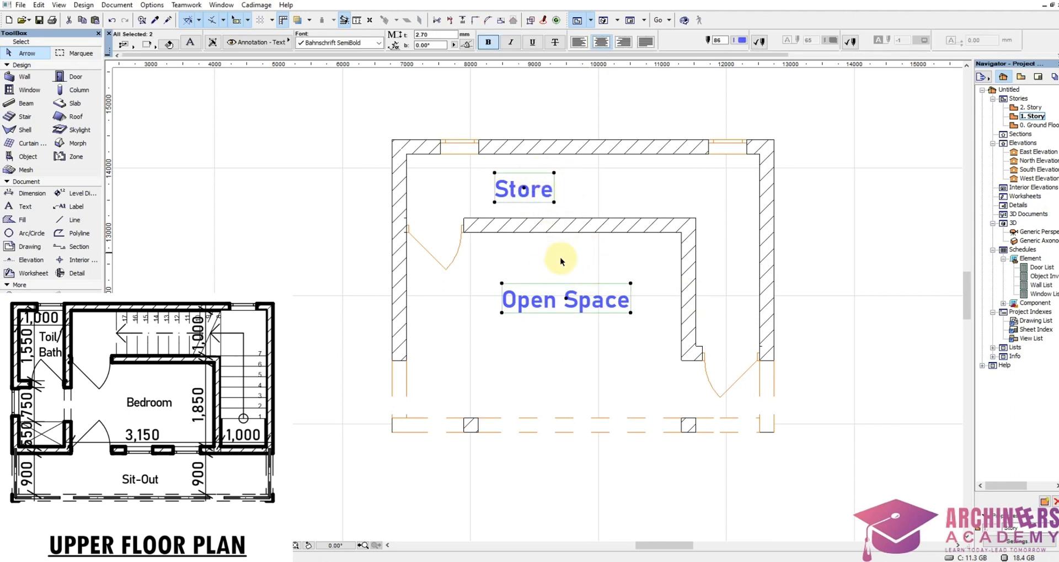
{"action": "key", "text": "Delete"}
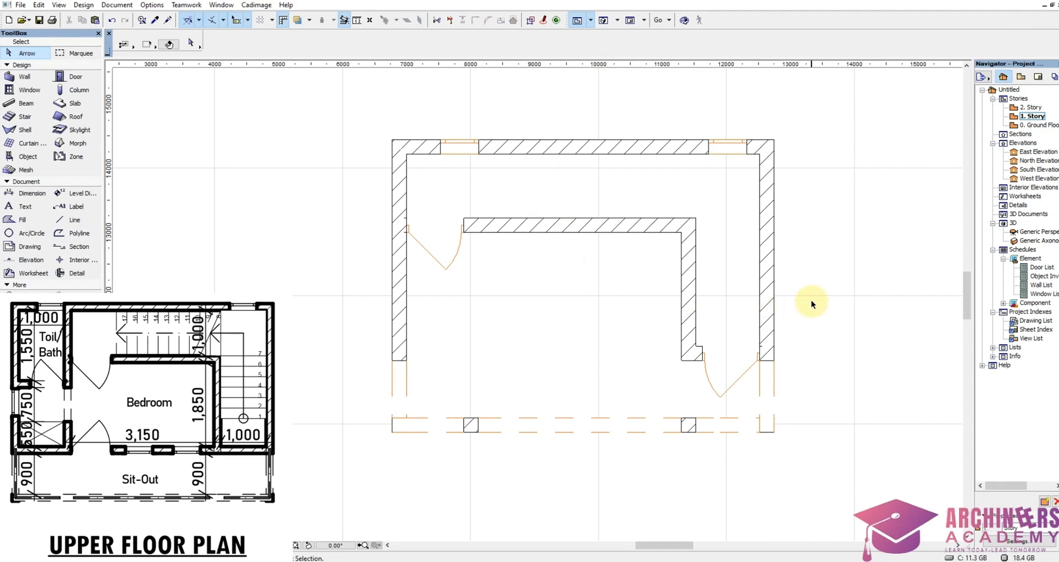
Step: Copy the eastern inner north-south wall 3150 mm to the west
{"action": "scroll", "coordinate": [811, 303], "scroll_direction": "down", "scroll_amount": 2}
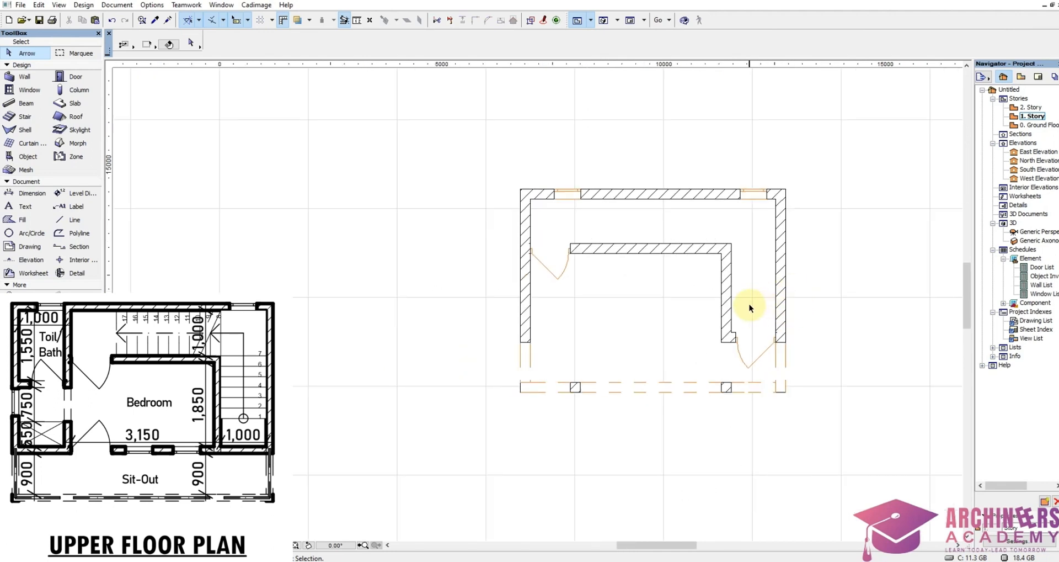
{"action": "left_click", "coordinate": [712, 276]}
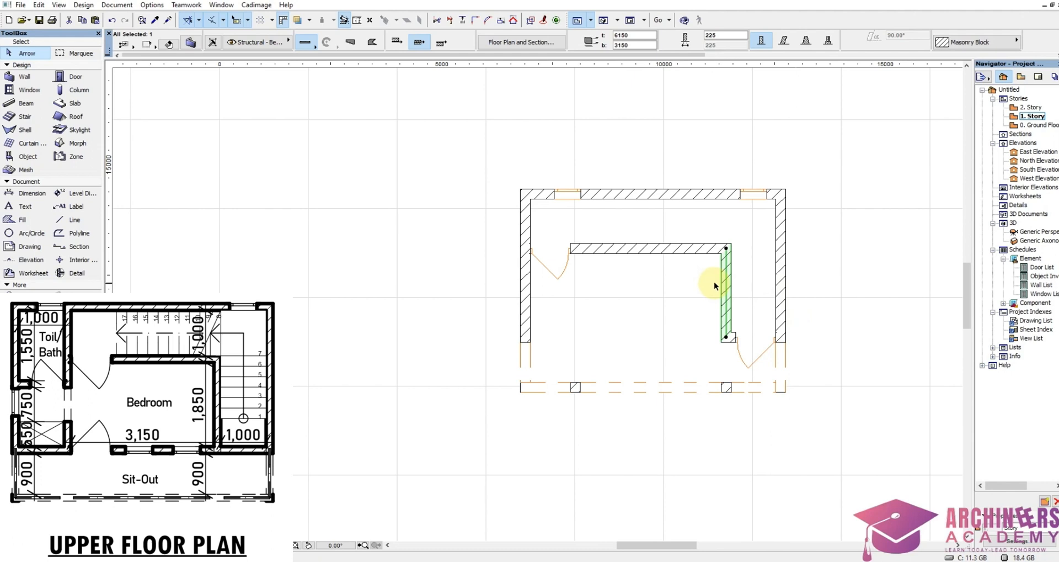
{"action": "key", "text": "ctrl+shift+d"}
{"action": "left_click", "coordinate": [726, 300]}
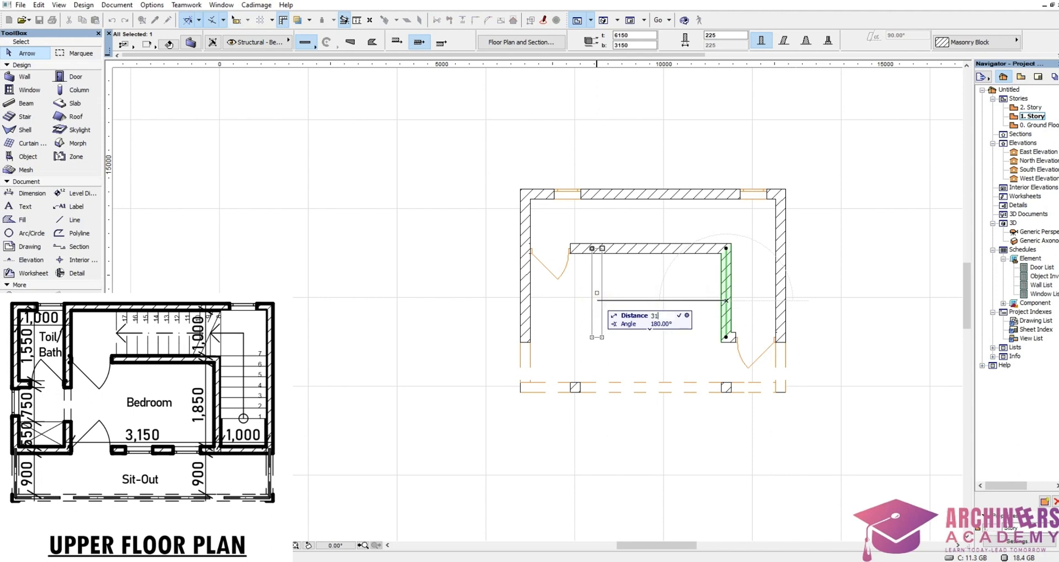
{"action": "key", "text": "Return"}
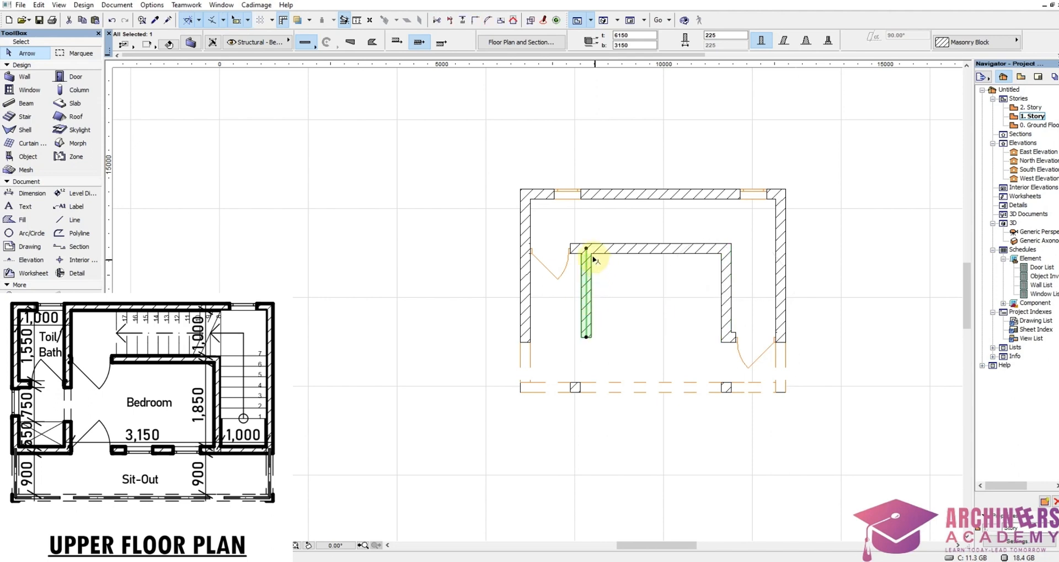
Step: Move the copied partition wall west by its own thickness
{"action": "scroll", "coordinate": [592, 254], "scroll_direction": "up", "scroll_amount": 3}
{"action": "key", "text": "ctrl+d"}
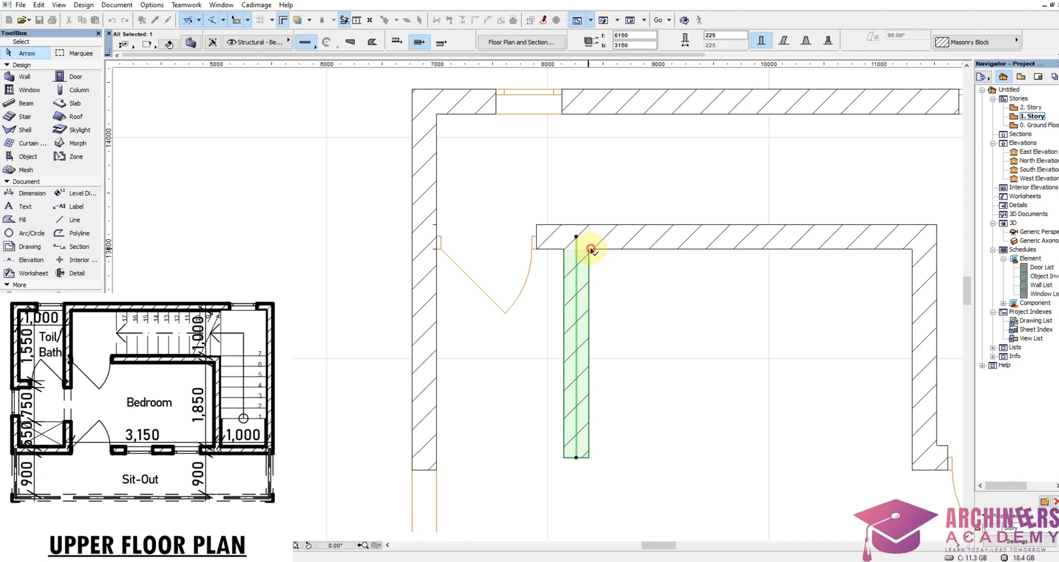
{"action": "left_click", "coordinate": [591, 250]}
{"action": "left_click", "coordinate": [561, 249]}
{"action": "scroll", "coordinate": [583, 300], "scroll_direction": "down", "scroll_amount": 2}
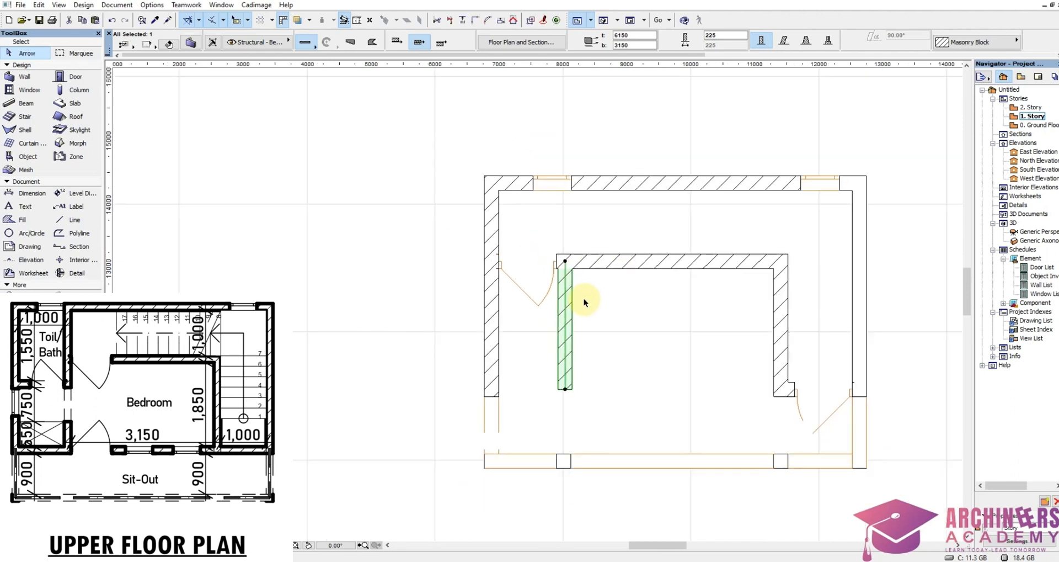
Step: Stretch the new partition north through the outer north wall and trim off the end projecting outside
{"action": "scroll", "coordinate": [575, 229], "scroll_direction": "up", "scroll_amount": 2}
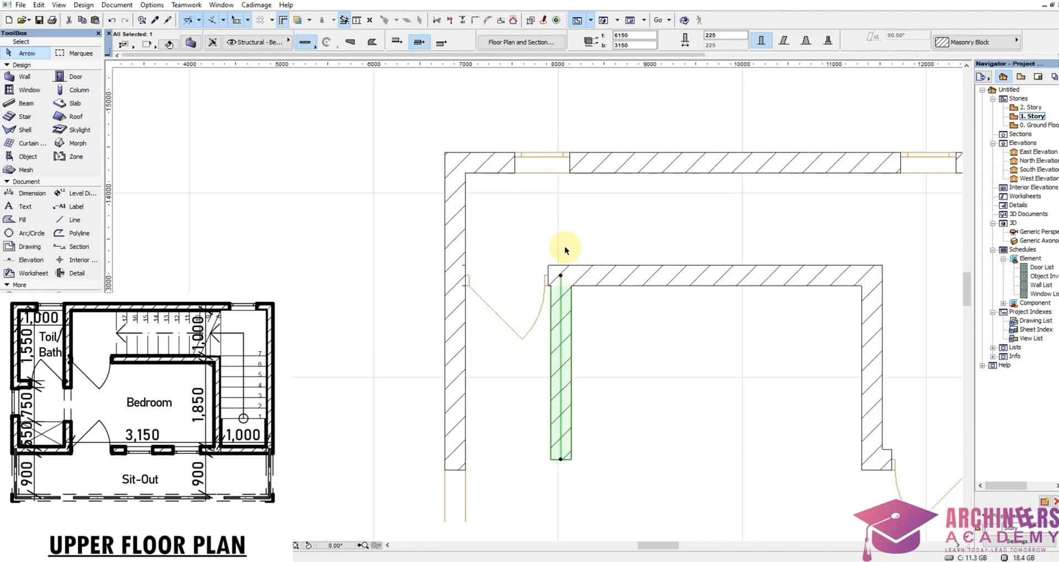
{"action": "left_click", "coordinate": [561, 275]}
{"action": "left_click", "coordinate": [561, 129]}
{"action": "left_click", "coordinate": [583, 122]}
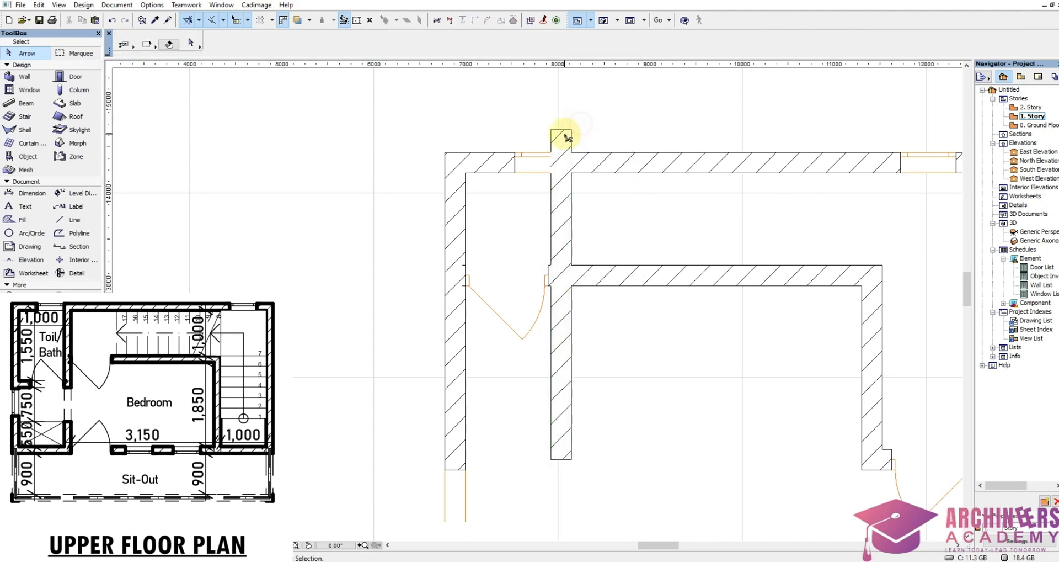
{"action": "left_click", "coordinate": [564, 135], "text": "ctrl"}
Step: Move the western window in the north wall west until its edge meets the new partition's west face
{"action": "left_click", "coordinate": [512, 173]}
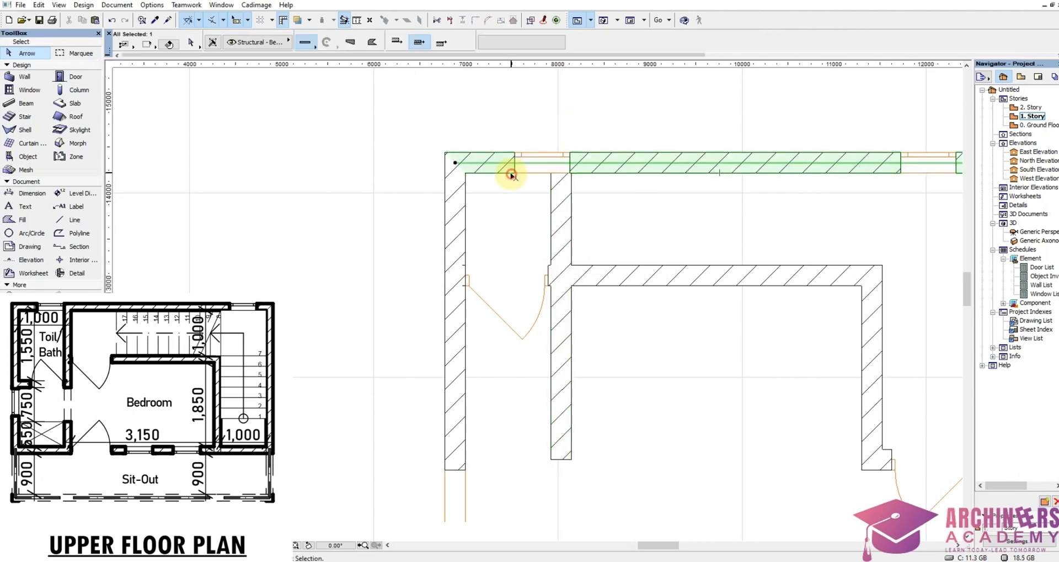
{"action": "left_click", "coordinate": [512, 186]}
{"action": "left_click", "coordinate": [517, 178]}
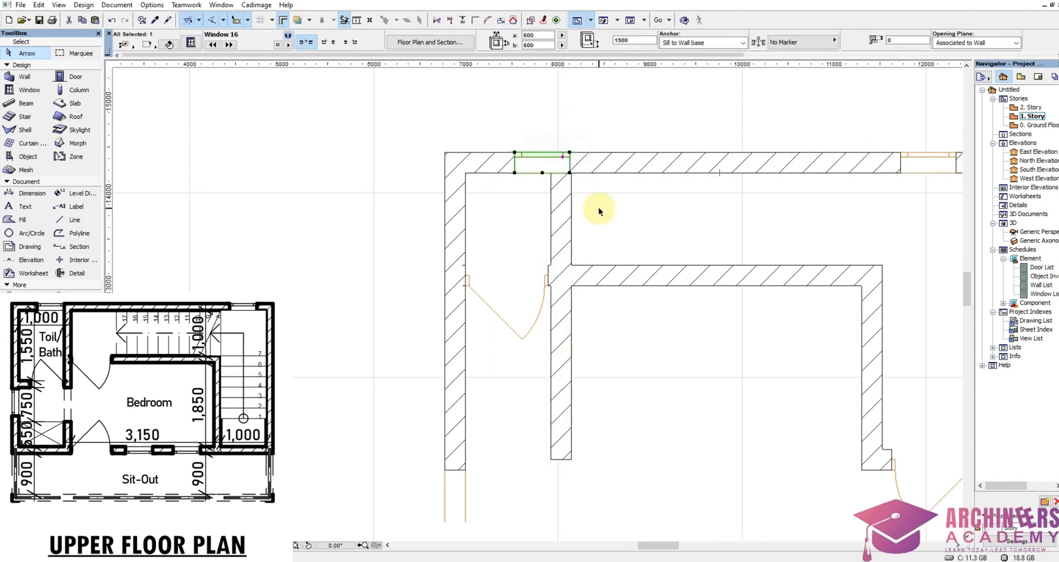
{"action": "mouse_move", "coordinate": [568, 173]}
{"action": "left_mouse_down"}
{"action": "mouse_move", "coordinate": [539, 166]}
{"action": "mouse_move", "coordinate": [549, 175]}
{"action": "left_mouse_up"}
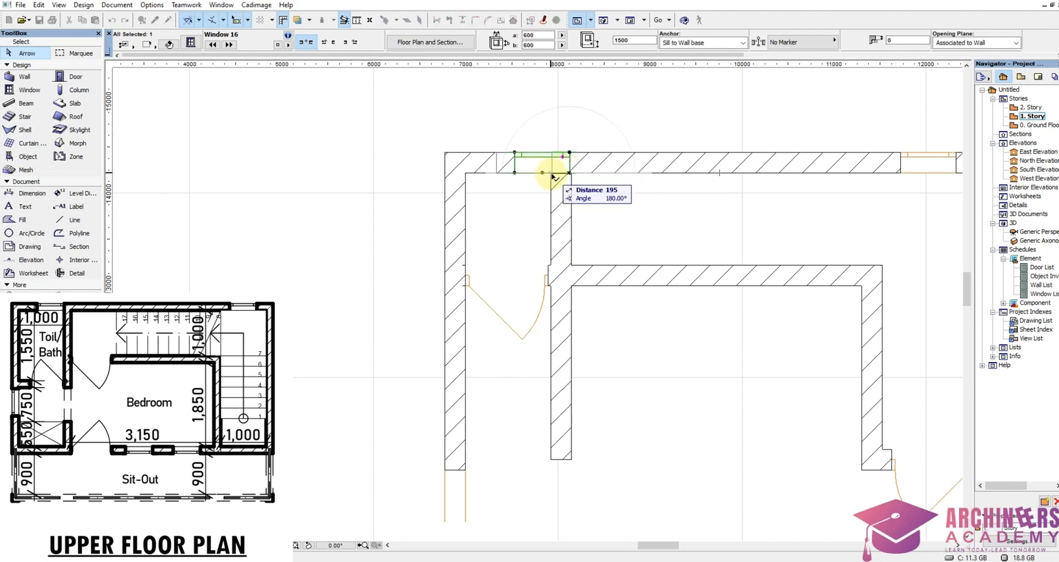
{"action": "scroll", "coordinate": [552, 175], "scroll_direction": "up", "scroll_amount": 3}
{"action": "mouse_move", "coordinate": [547, 175]}
{"action": "left_mouse_down"}
{"action": "mouse_move", "coordinate": [558, 173]}
{"action": "mouse_move", "coordinate": [549, 173]}
{"action": "left_mouse_up"}
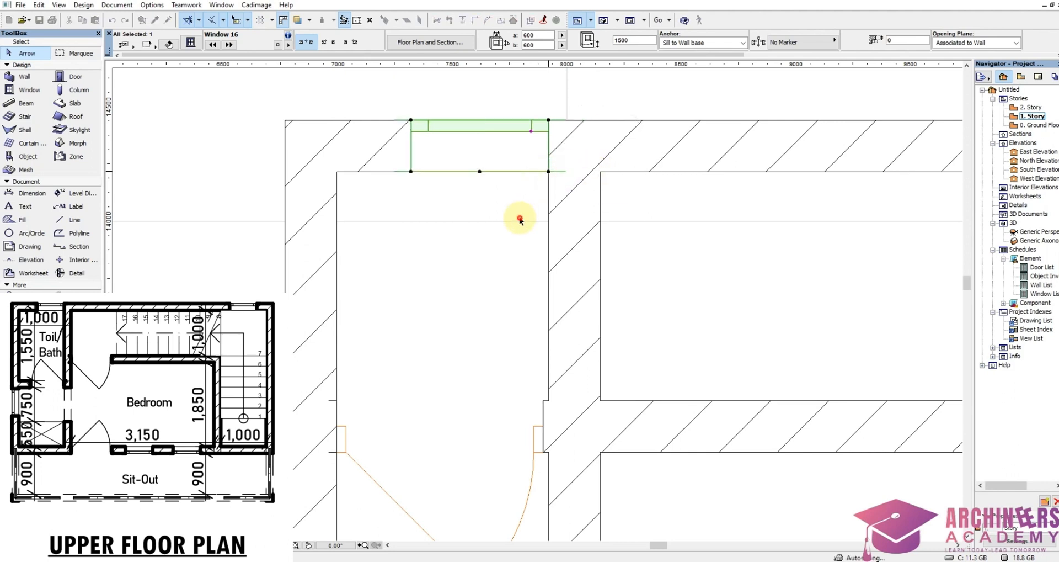
{"action": "left_click", "coordinate": [519, 219]}
Step: Extend the short south wall with the door west to the outer west wall, closing off the rooms
{"action": "scroll", "coordinate": [520, 220], "scroll_direction": "down", "scroll_amount": 5}
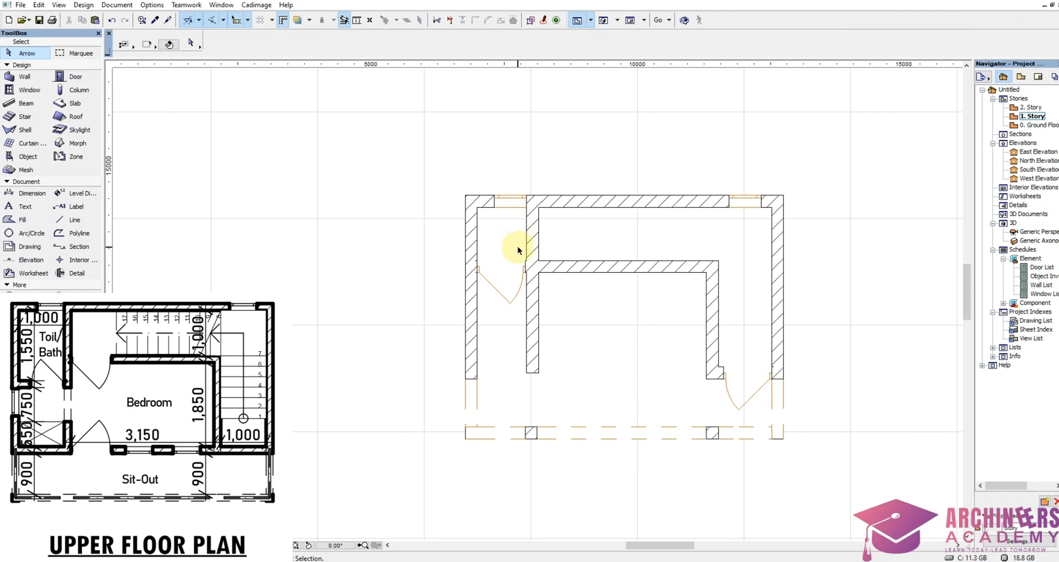
{"action": "left_click", "coordinate": [781, 380], "text": "shift"}
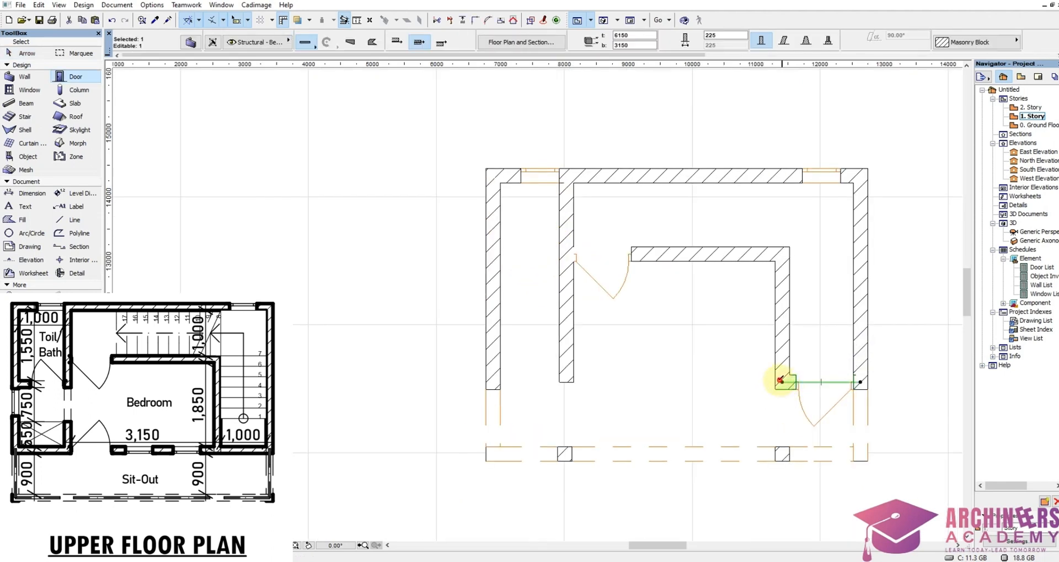
{"action": "left_click", "coordinate": [781, 381]}
{"action": "left_click", "coordinate": [486, 382]}
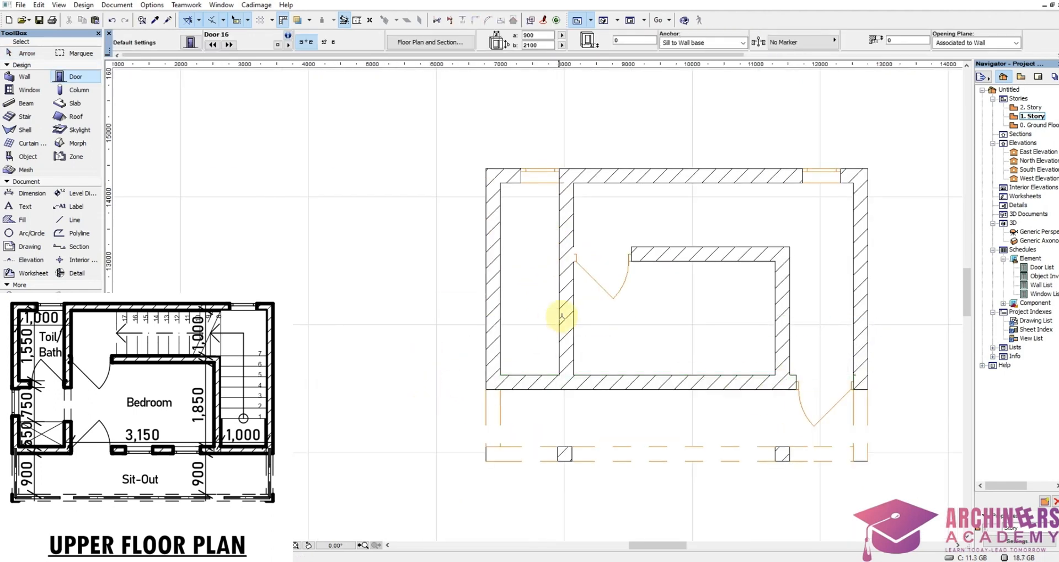
Step: Copy the outer north wall 1550 mm to the south for the toilet's cross wall
{"action": "scroll", "coordinate": [549, 171], "scroll_direction": "up", "scroll_amount": 1}
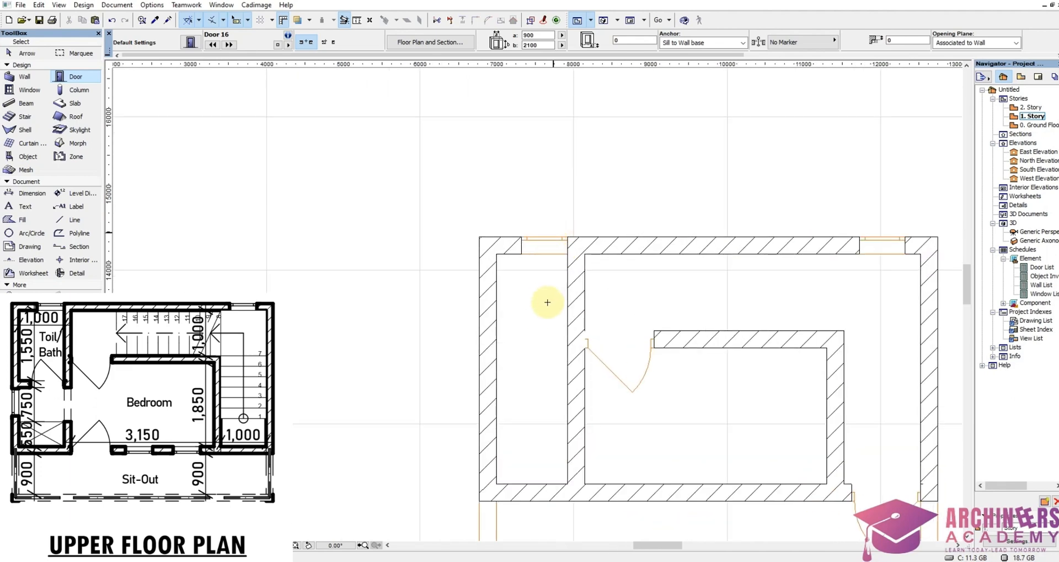
{"action": "scroll", "coordinate": [546, 287], "scroll_direction": "up", "scroll_amount": 1}
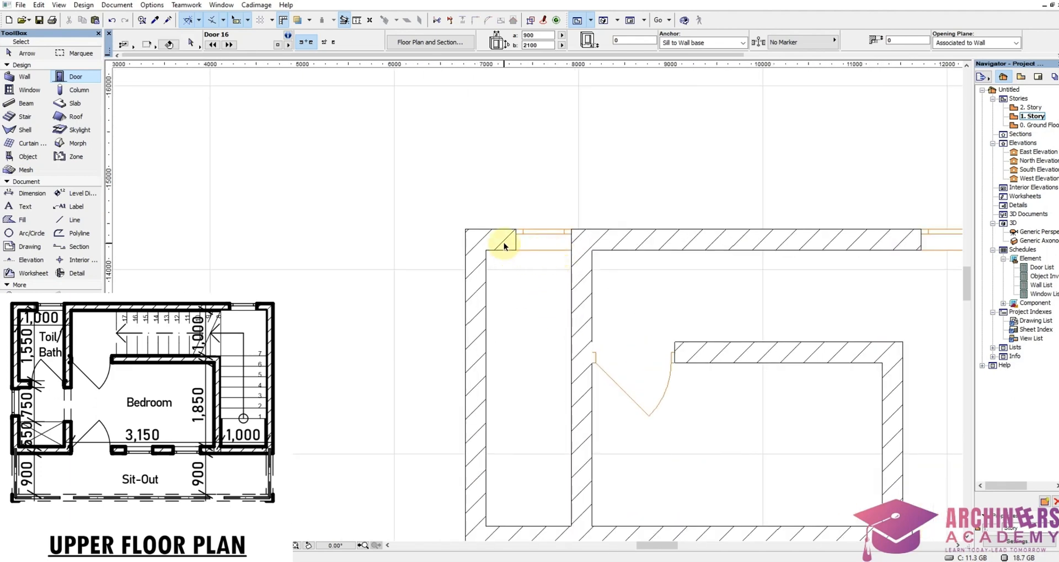
{"action": "scroll", "coordinate": [570, 344], "scroll_direction": "down", "scroll_amount": 4}
{"action": "left_click", "coordinate": [543, 439], "text": "shift"}
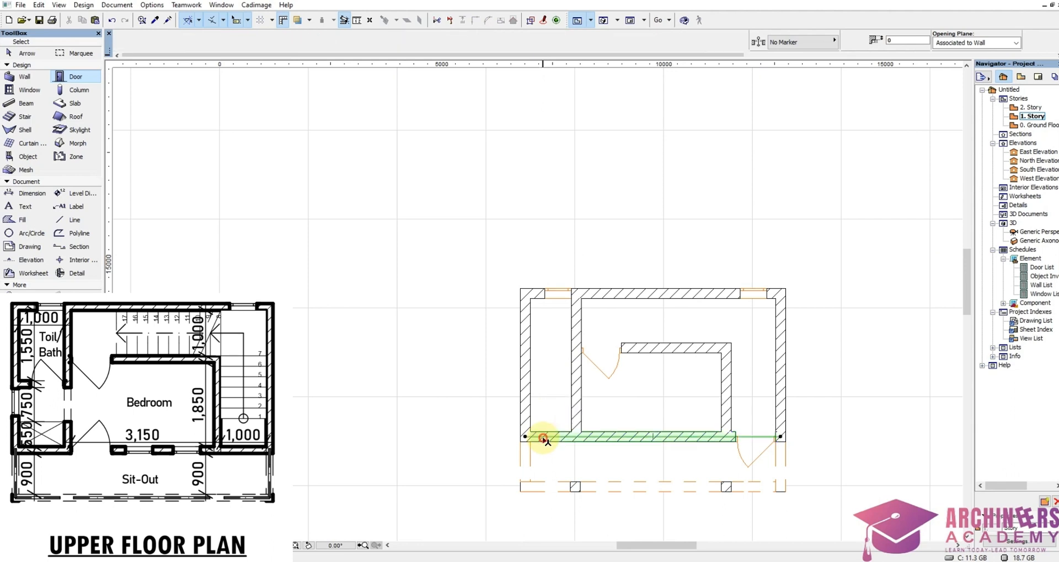
{"action": "left_click", "coordinate": [561, 362]}
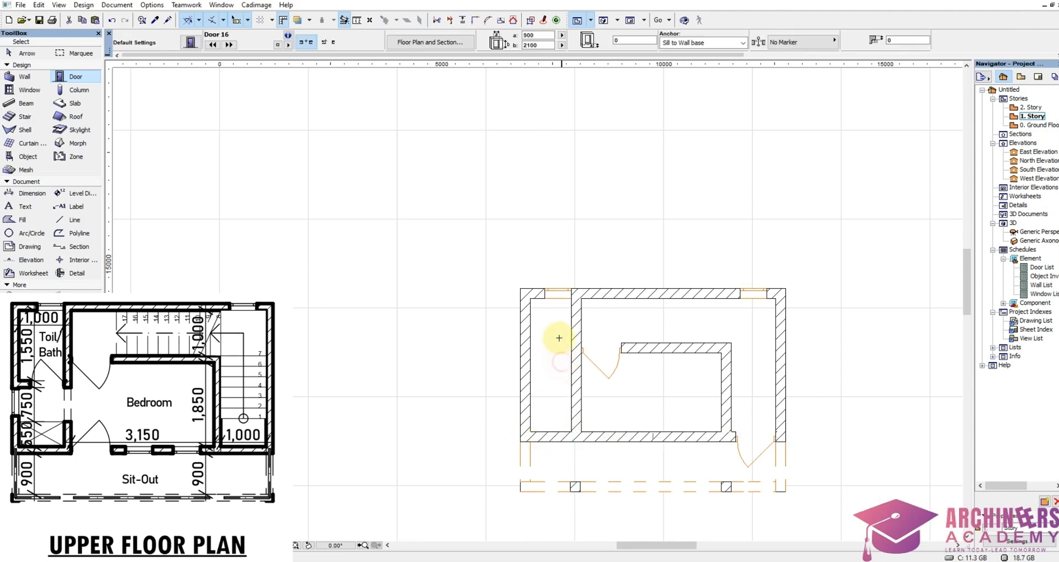
{"action": "left_click", "coordinate": [533, 294], "text": "shift"}
{"action": "left_click_drag", "start_coordinate": [531, 297], "coordinate": [529, 367]}
{"action": "type", "text": "1550"}
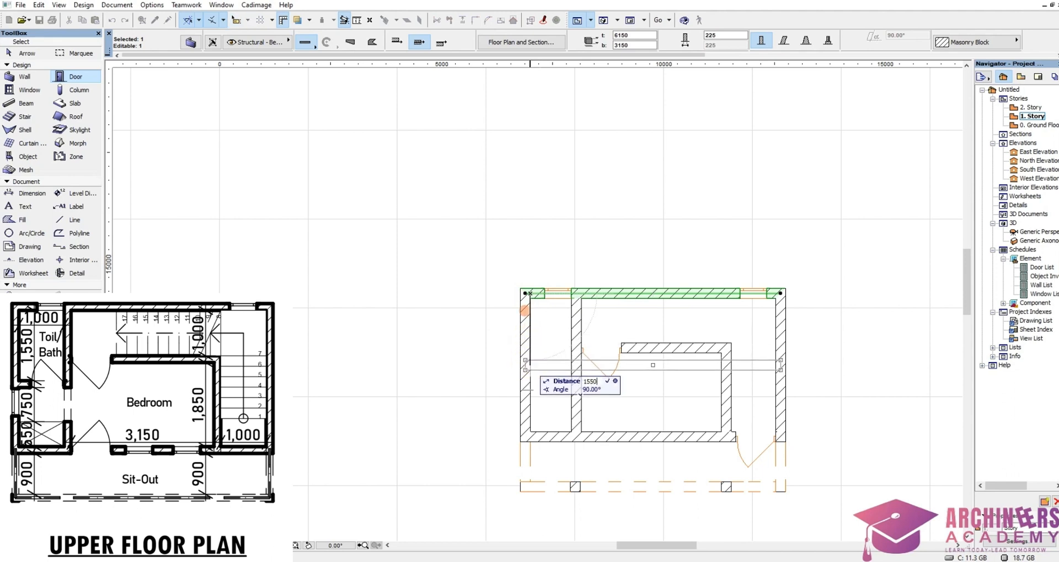
{"action": "key", "text": "Return"}
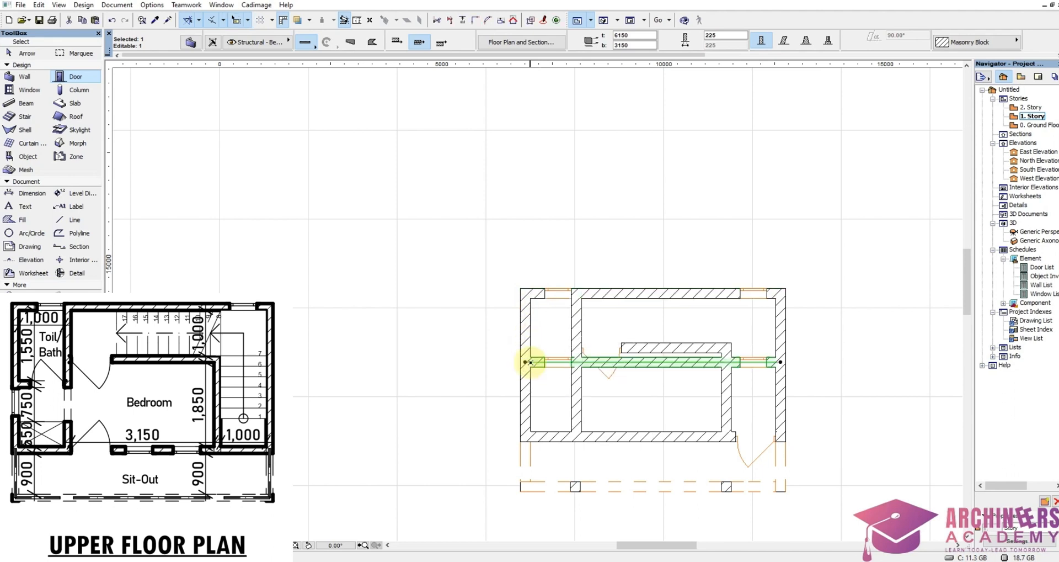
Step: Move the copied cross wall south by its own thickness
{"action": "scroll", "coordinate": [530, 361], "scroll_direction": "up", "scroll_amount": 5}
{"action": "key", "text": "ctrl+d"}
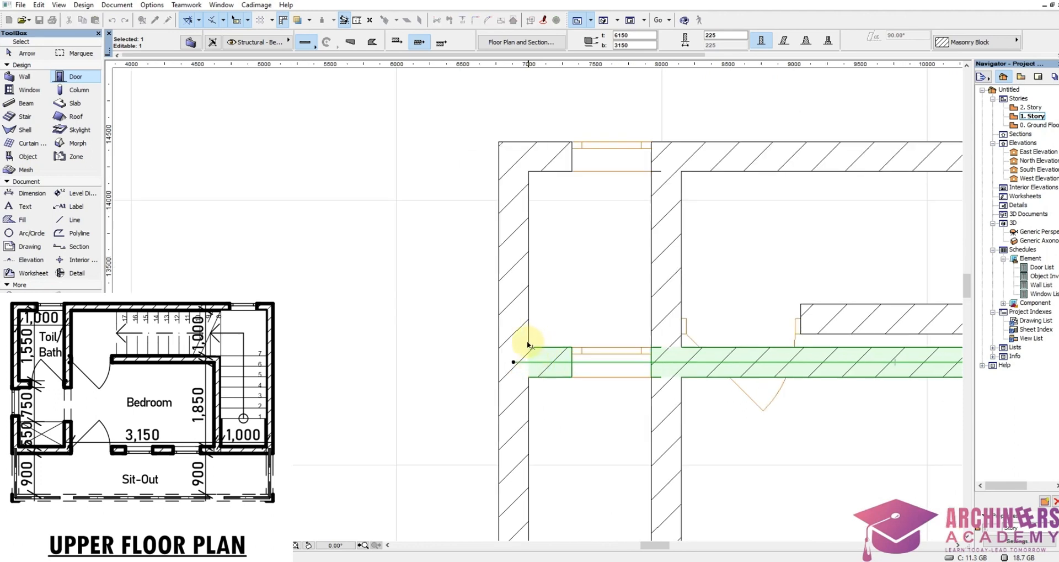
{"action": "left_click", "coordinate": [529, 348]}
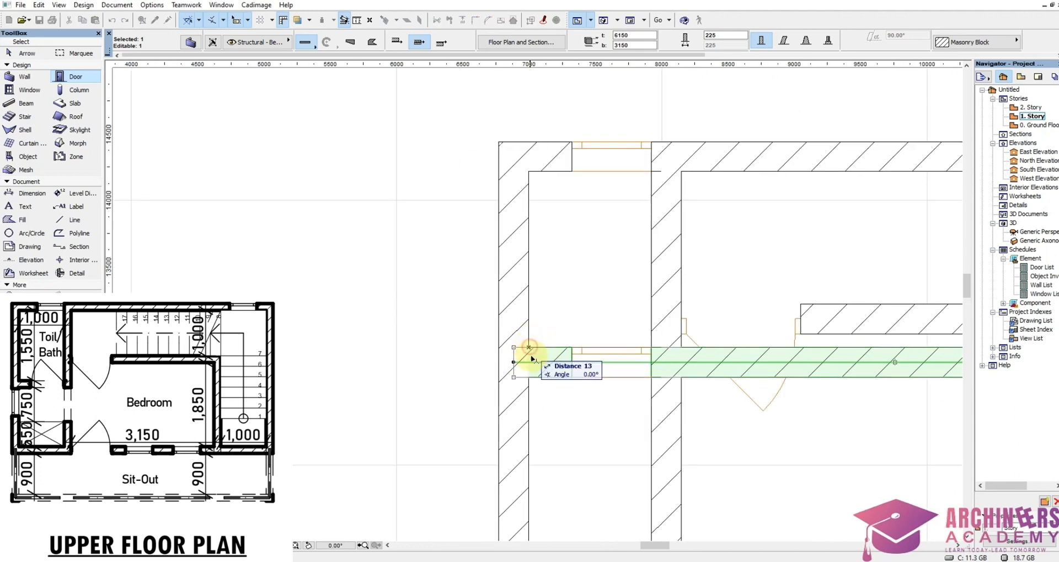
{"action": "left_click", "coordinate": [528, 377]}
{"action": "left_click", "coordinate": [609, 475]}
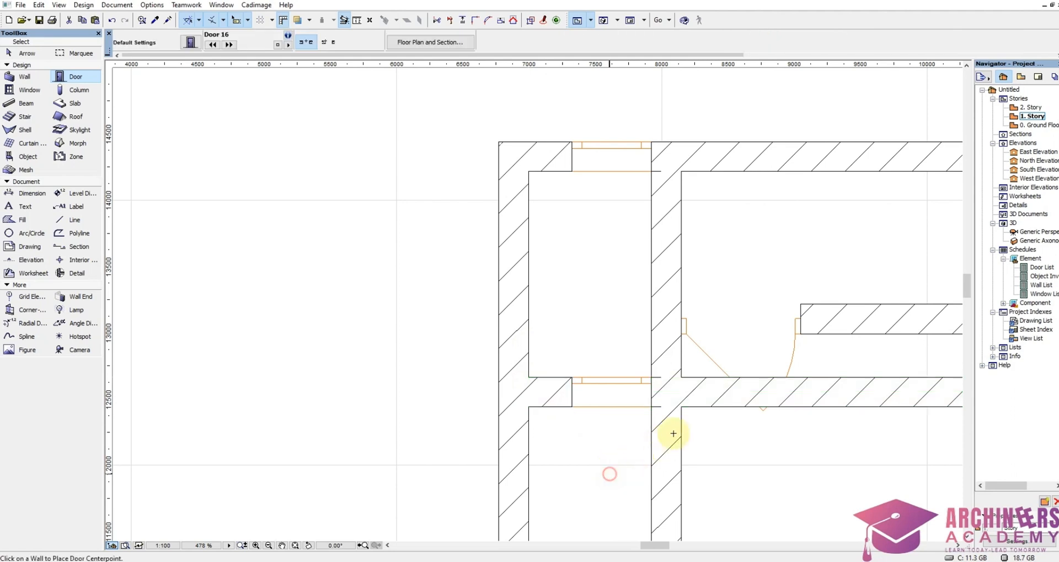
Step: Trim the surplus cross wall and its windows away, keeping only the piece between the outer west wall and the partition
{"action": "scroll", "coordinate": [634, 380], "scroll_direction": "down", "scroll_amount": 3}
{"action": "left_click", "coordinate": [843, 394]}
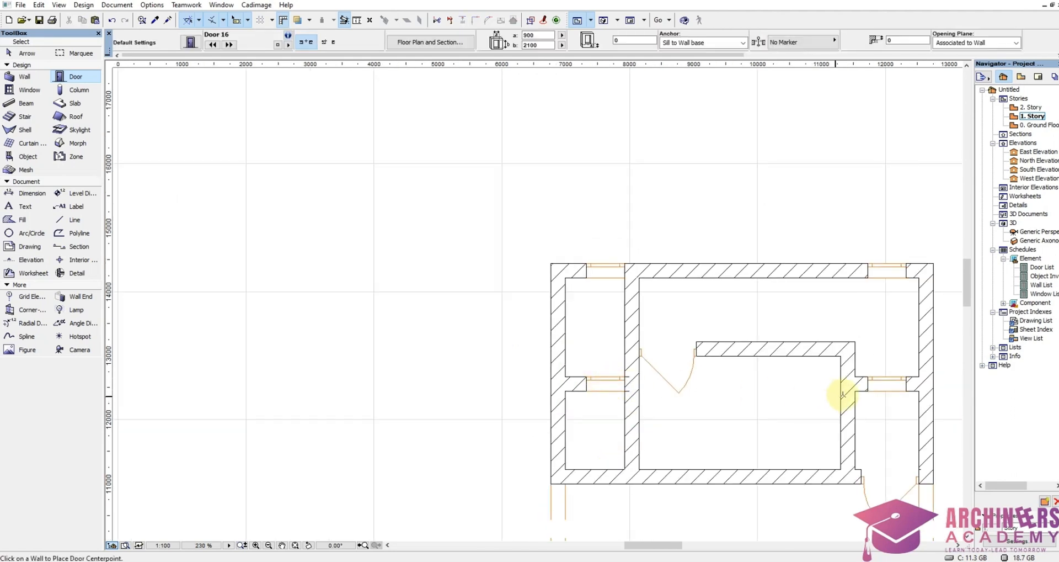
{"action": "left_click", "coordinate": [864, 385], "text": "ctrl"}
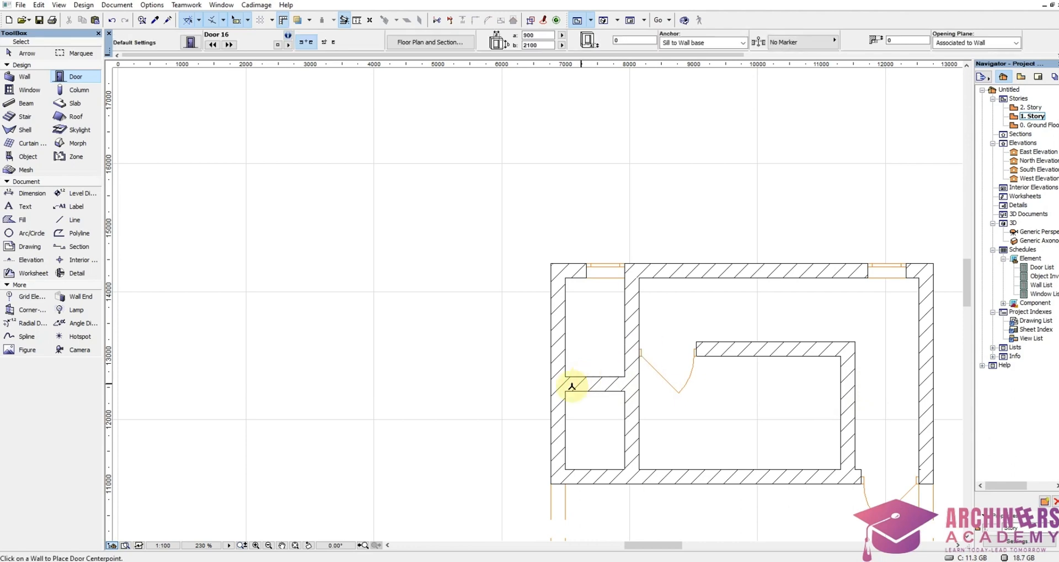
Step: Place a 750 mm wide door in the toilet's cross wall, swinging north into the toilet
{"action": "scroll", "coordinate": [576, 382], "scroll_direction": "down", "scroll_amount": 4}
{"action": "scroll", "coordinate": [615, 393], "scroll_direction": "up", "scroll_amount": 2}
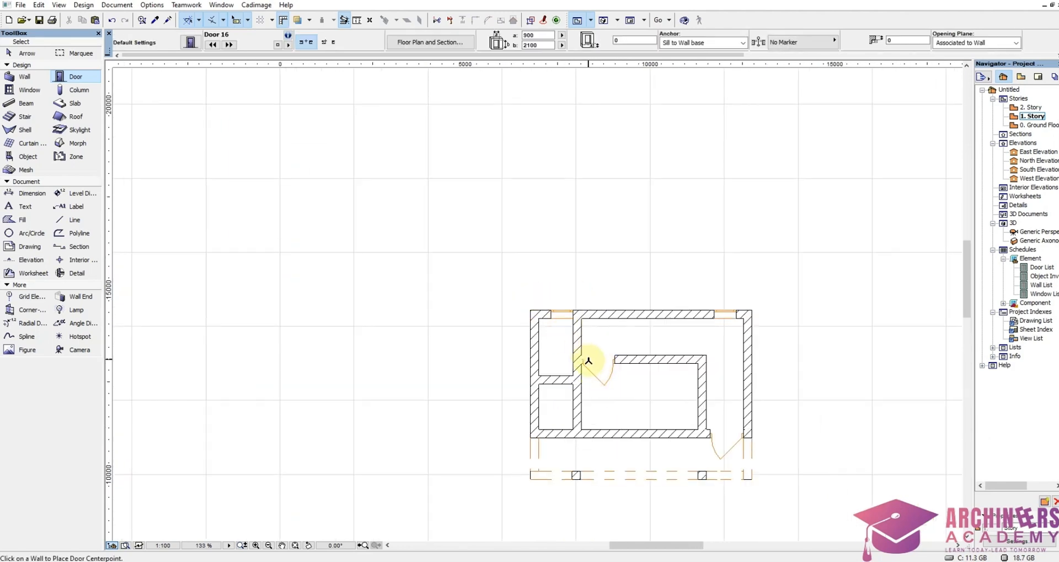
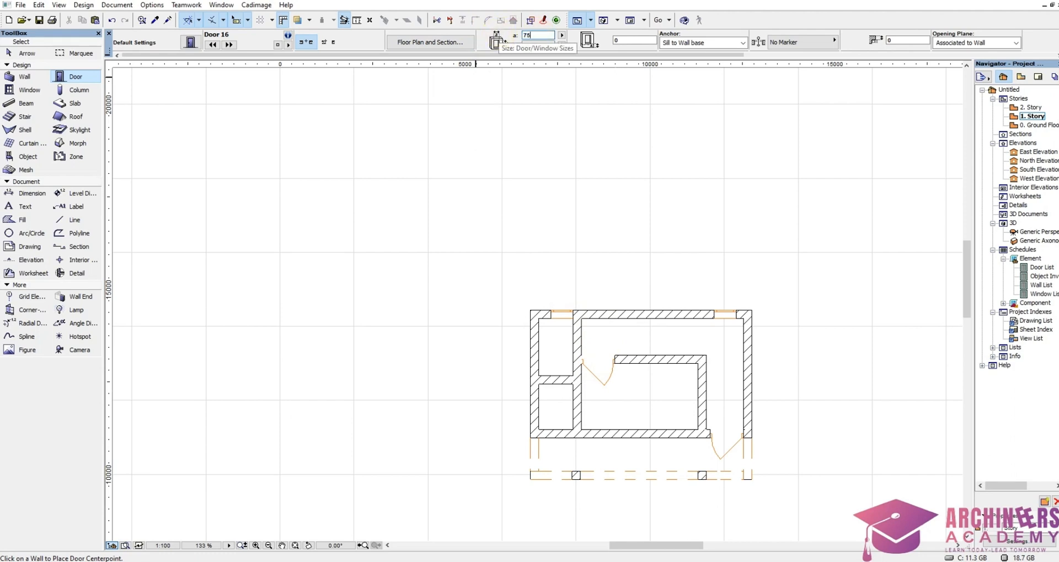
{"action": "scroll", "coordinate": [538, 298], "scroll_direction": "up", "scroll_amount": 3}
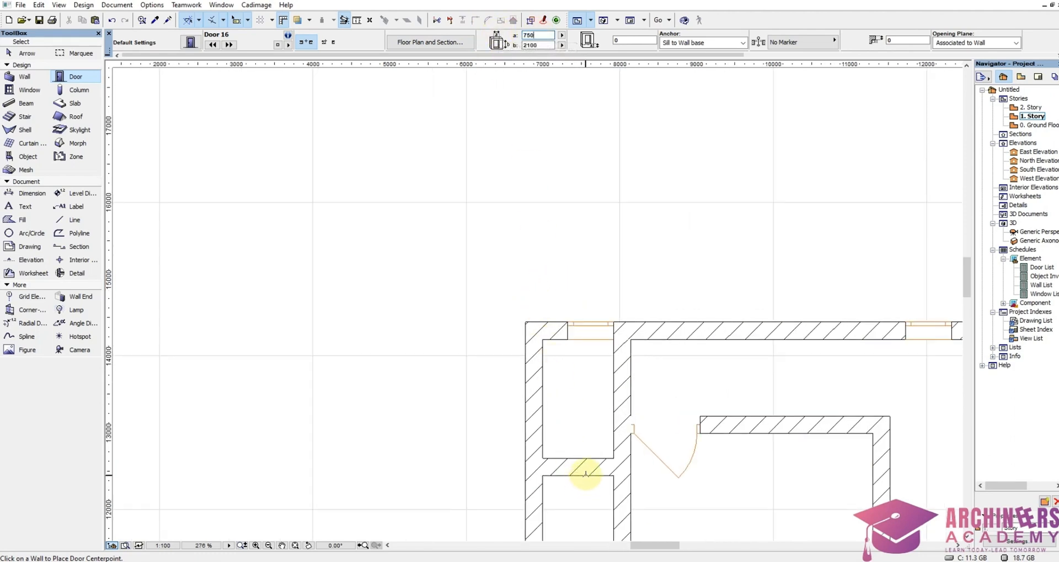
{"action": "left_click", "coordinate": [578, 465]}
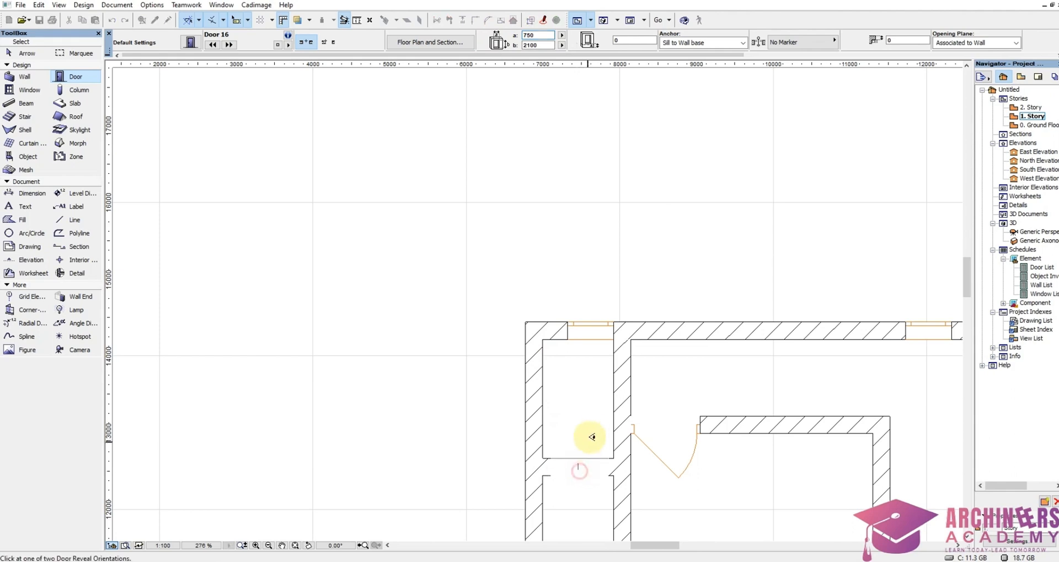
Step: Move the toilet door east so that its jamb sits against the partition
{"action": "scroll", "coordinate": [609, 459], "scroll_direction": "up", "scroll_amount": 4}
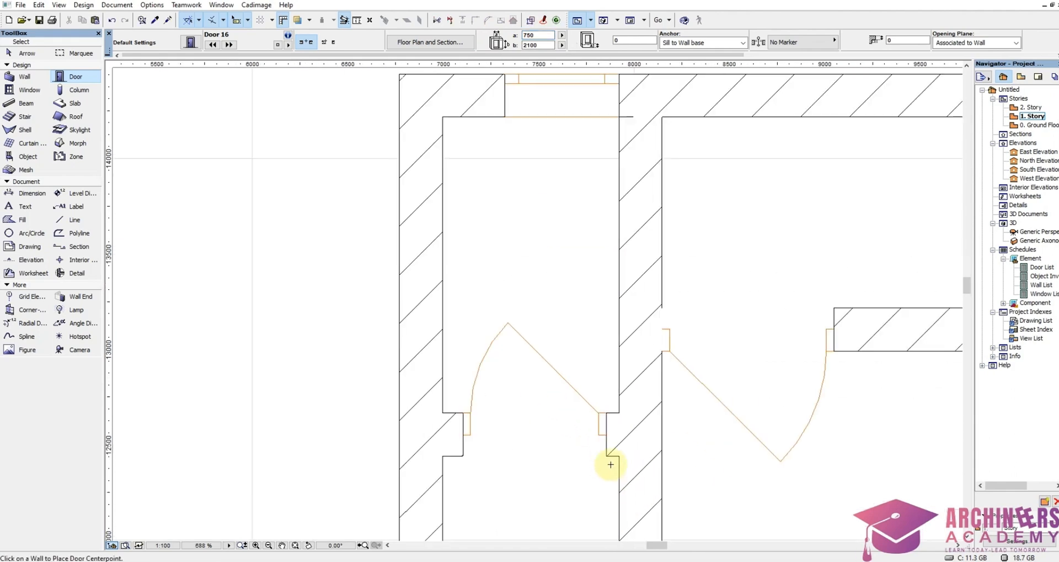
{"action": "left_click", "coordinate": [606, 413], "text": "shift"}
{"action": "key", "text": "ctrl+d"}
{"action": "left_click", "coordinate": [607, 413]}
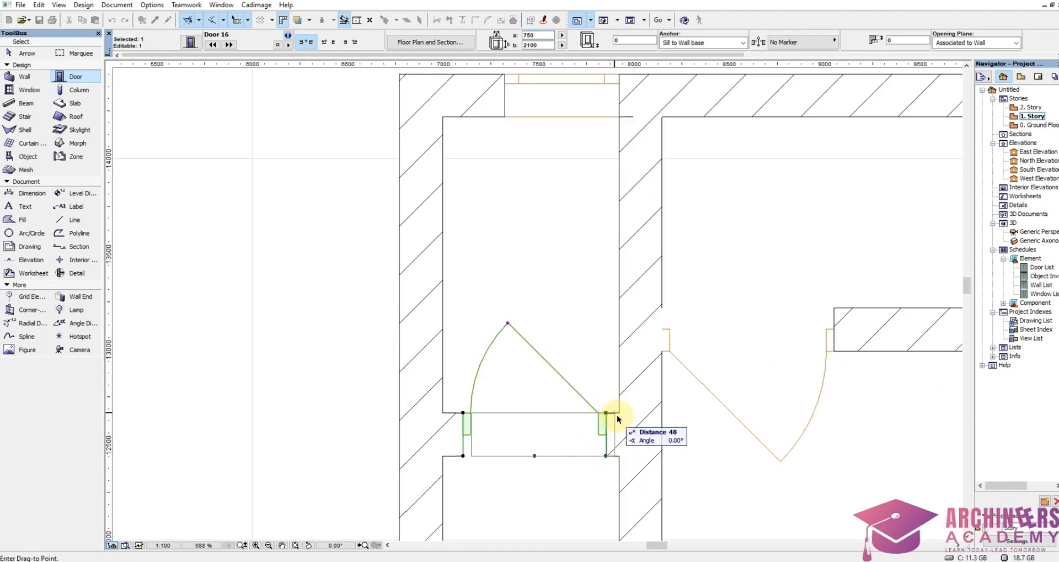
{"action": "left_click", "coordinate": [617, 424]}
Step: Place an opening copied from the outer east veranda wall in the partition south of the toilet door and set its width to 750 mm
{"action": "scroll", "coordinate": [515, 295], "scroll_direction": "down", "scroll_amount": 3}
{"action": "scroll", "coordinate": [455, 282], "scroll_direction": "down", "scroll_amount": 3}
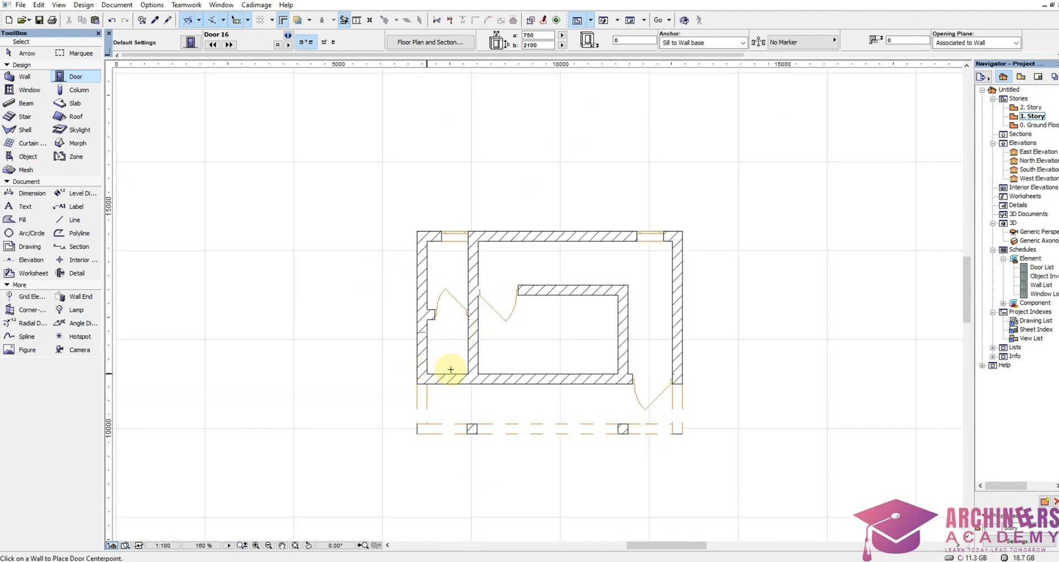
{"action": "scroll", "coordinate": [581, 417], "scroll_direction": "up", "scroll_amount": 2}
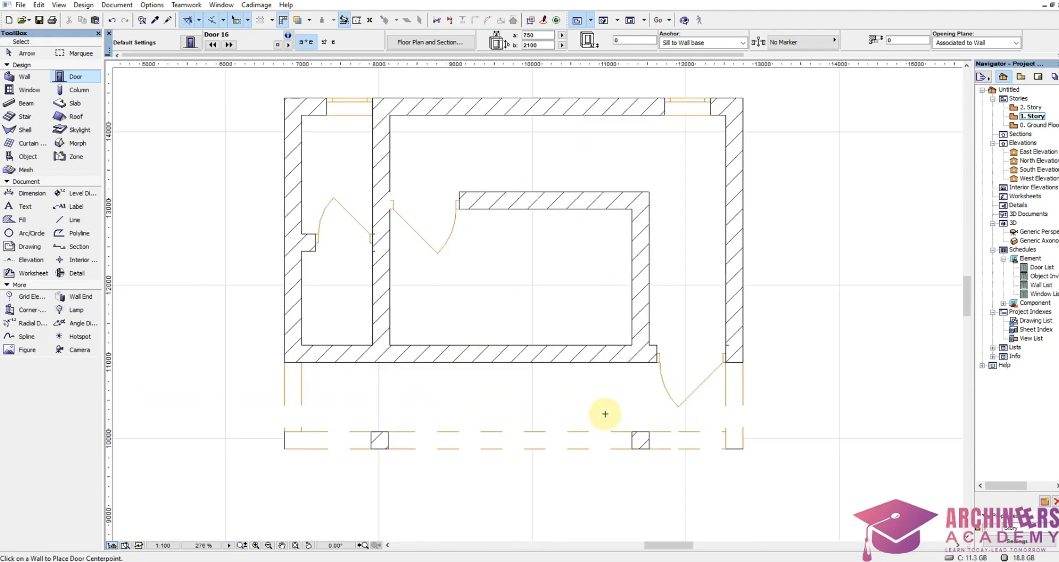
{"action": "left_click", "coordinate": [748, 357], "text": "alt"}
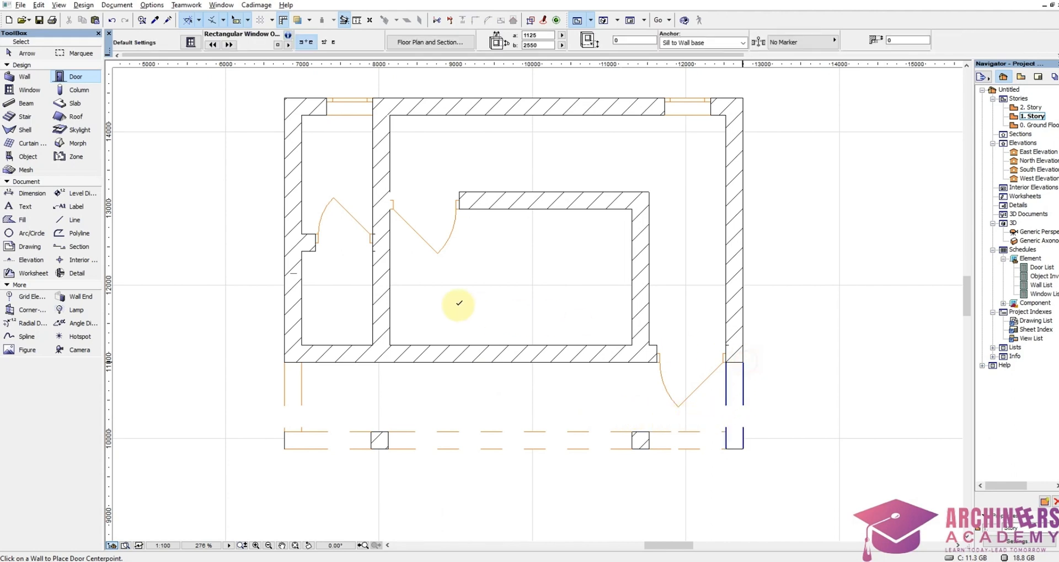
{"action": "left_click", "coordinate": [380, 273]}
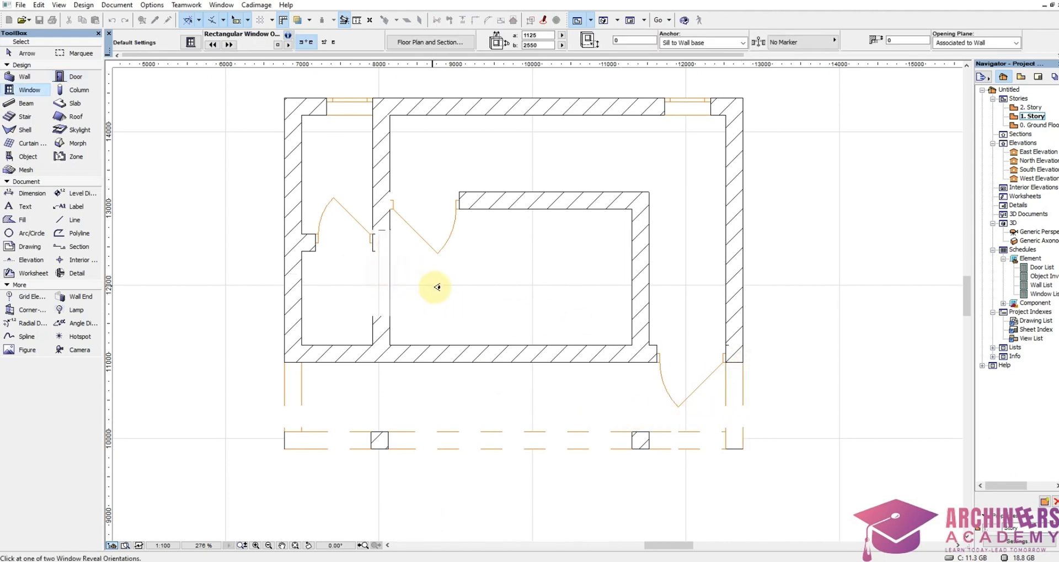
{"action": "left_click", "coordinate": [391, 317]}
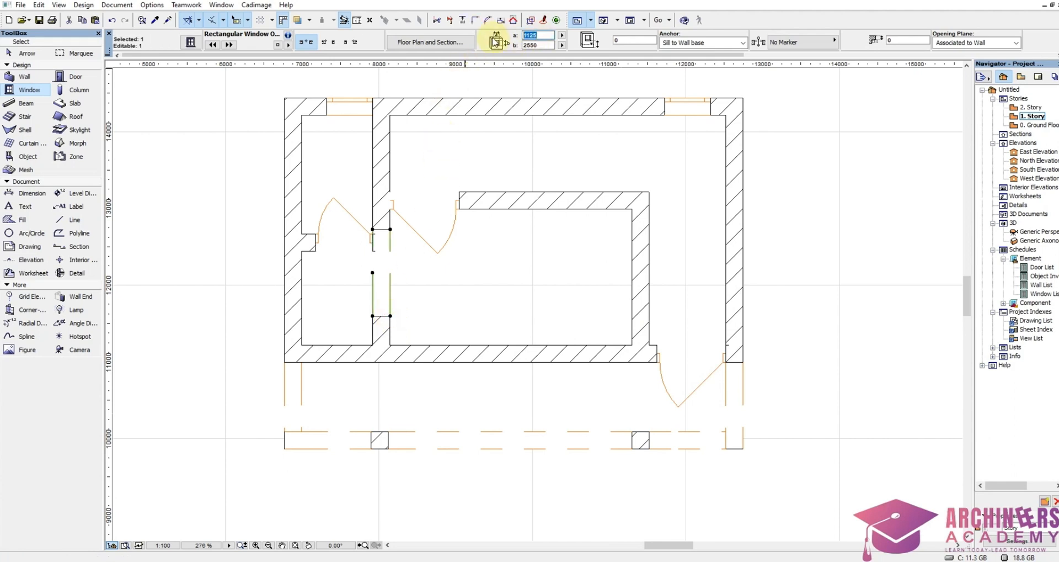
{"action": "type", "text": "7"}
{"action": "type", "text": "0"}
{"action": "left_click", "coordinate": [476, 303]}
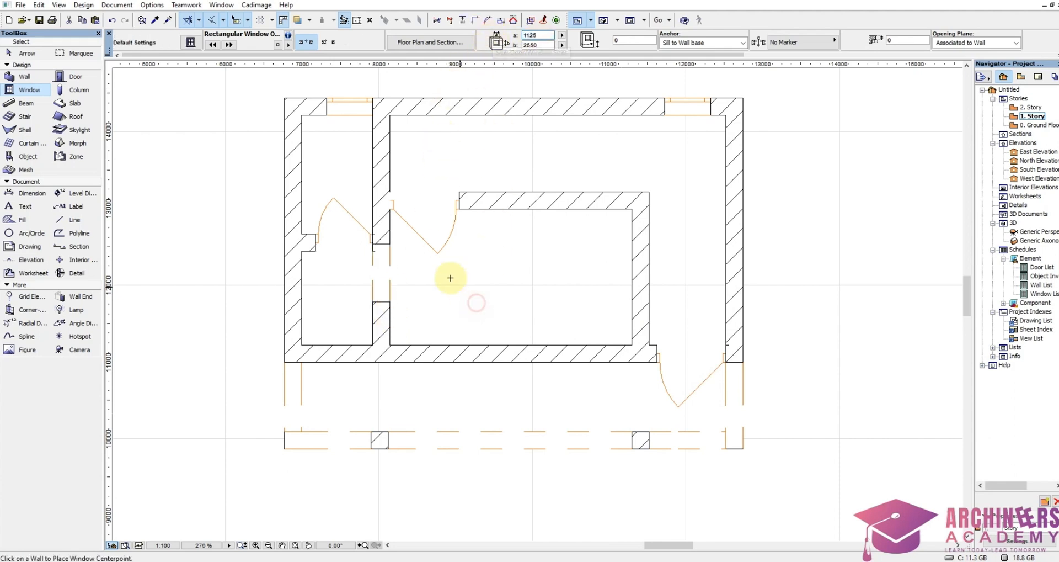
Step: Move the partition opening south so its north edge lines up with the south face of the toilet's cross wall
{"action": "scroll", "coordinate": [389, 237], "scroll_direction": "up", "scroll_amount": 4}
{"action": "left_click", "coordinate": [389, 249]}
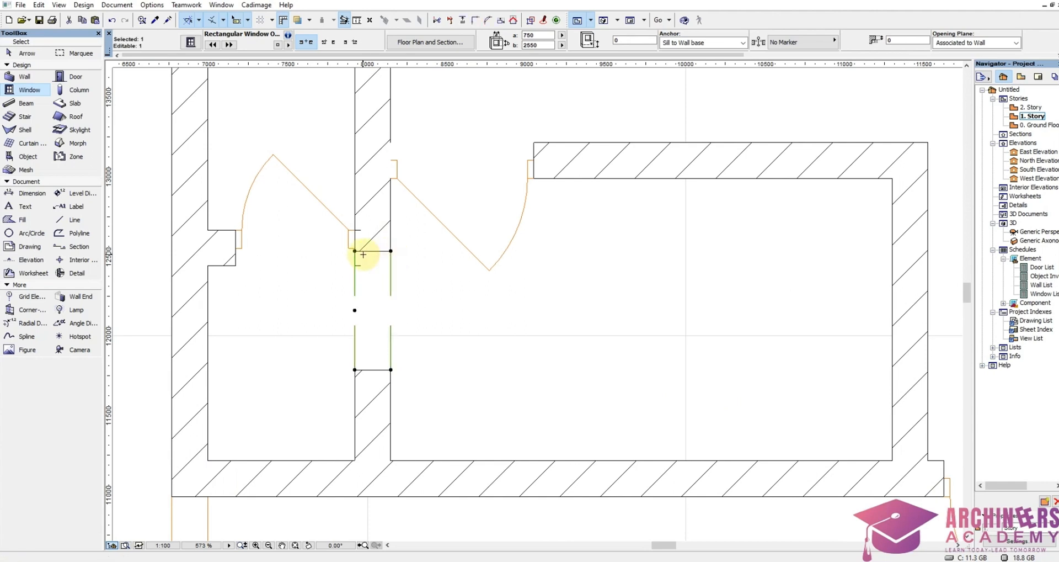
{"action": "left_click", "coordinate": [355, 252]}
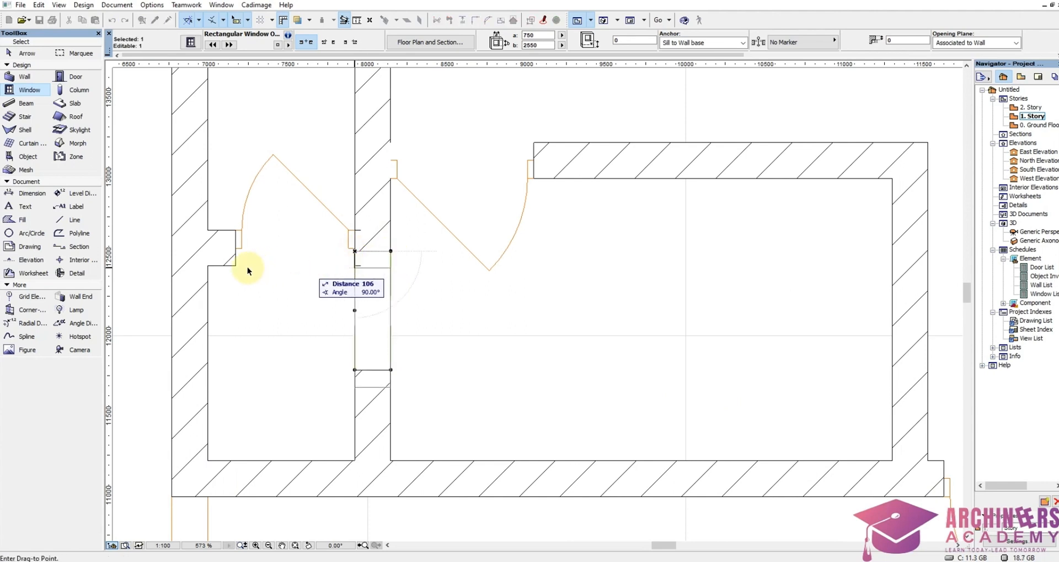
{"action": "left_click", "coordinate": [250, 325]}
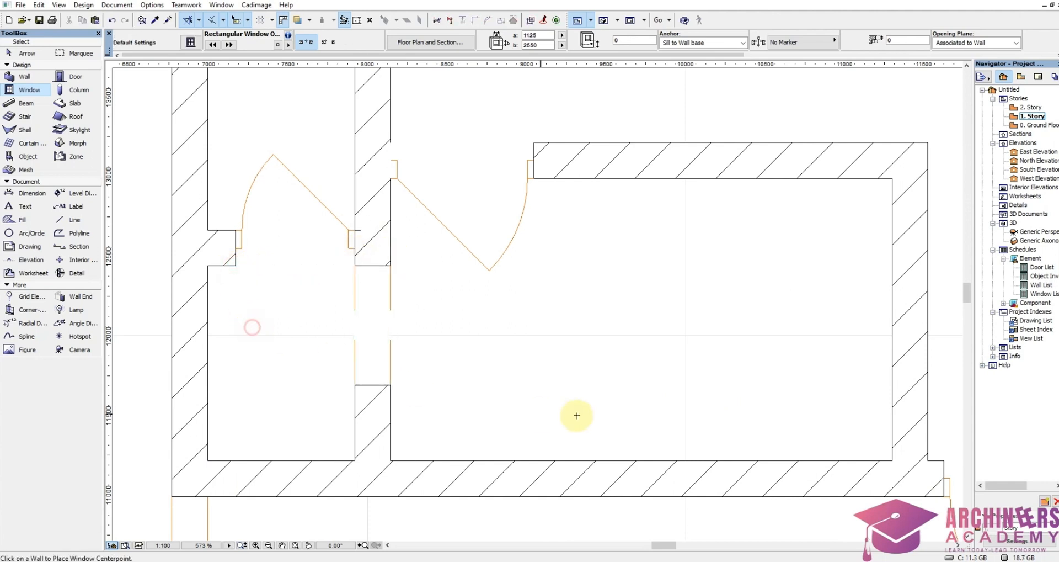
Step: With line pen 1, draw the closet's front edge from the outer west wall to the south corner of the partition opening
{"action": "scroll", "coordinate": [669, 248], "scroll_direction": "down", "scroll_amount": 3}
{"action": "left_click", "coordinate": [74, 220]}
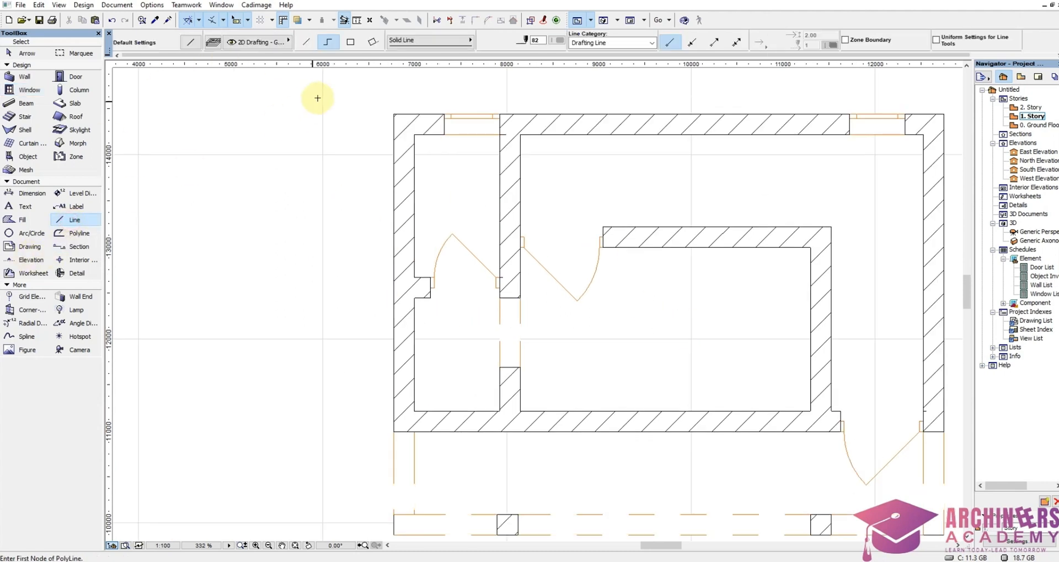
{"action": "left_click", "coordinate": [558, 41]}
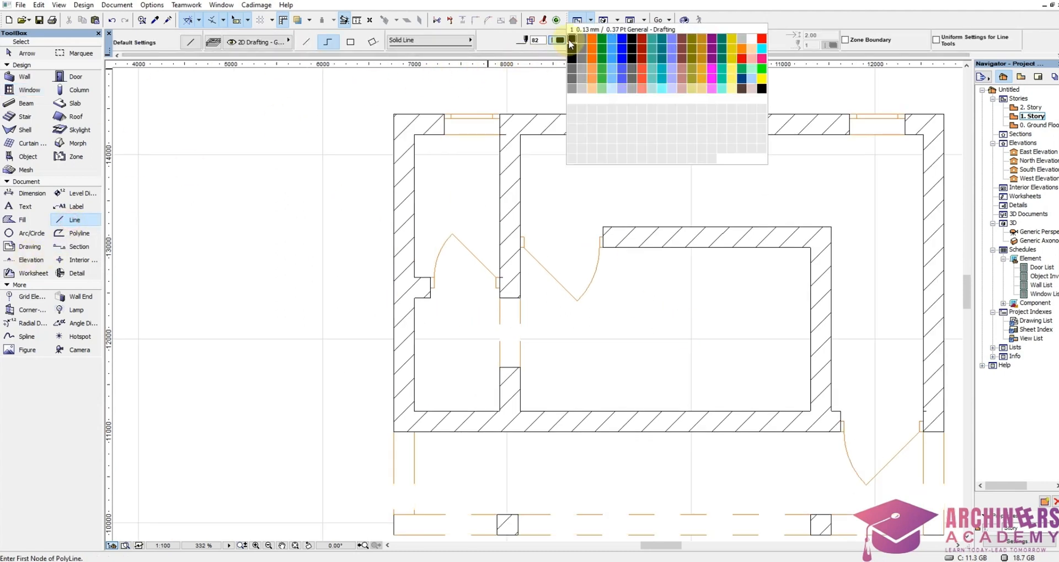
{"action": "left_click", "coordinate": [554, 26]}
{"action": "scroll", "coordinate": [428, 394], "scroll_direction": "up", "scroll_amount": 2}
{"action": "scroll", "coordinate": [427, 396], "scroll_direction": "up", "scroll_amount": 1}
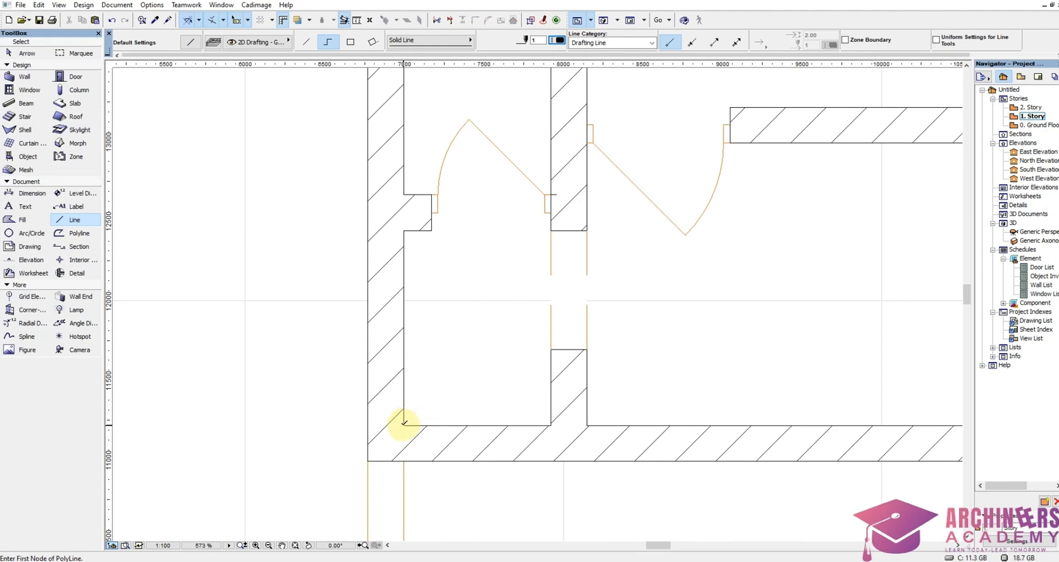
{"action": "left_click", "coordinate": [404, 423]}
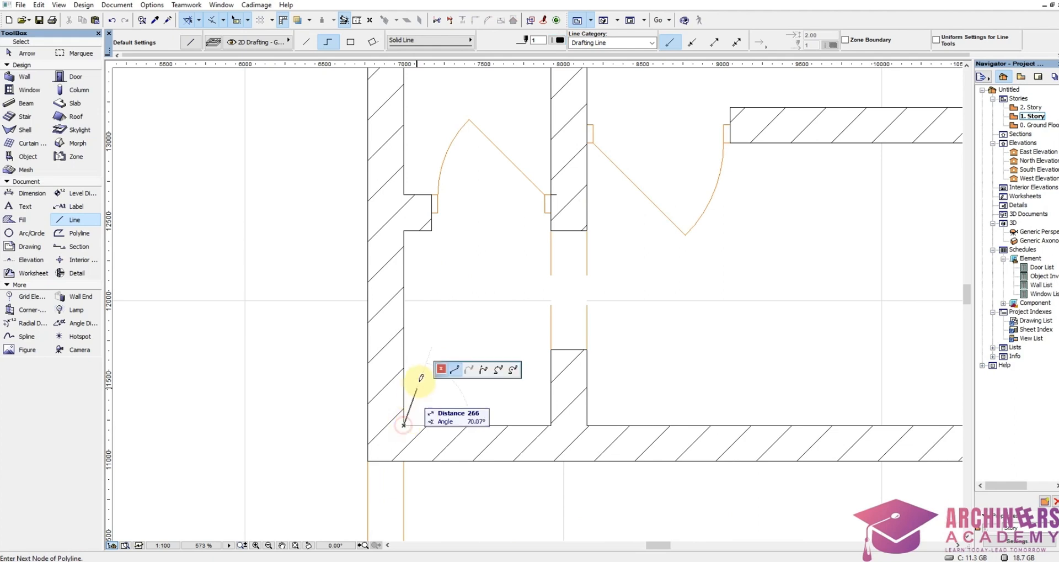
{"action": "left_click", "coordinate": [550, 349]}
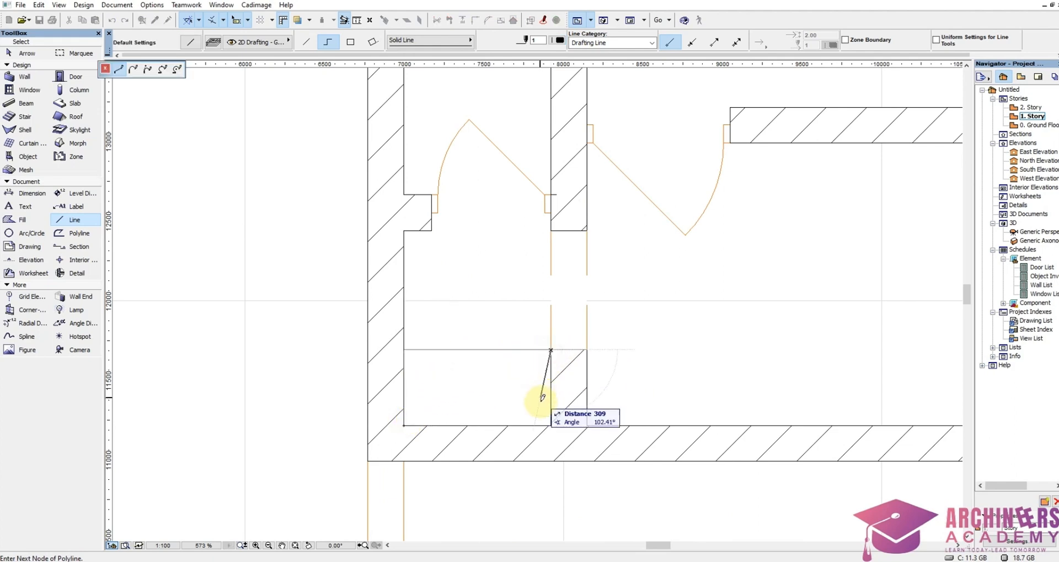
Step: Draw two crossing diagonal lines between the corners of the closet
{"action": "left_click", "coordinate": [551, 424]}
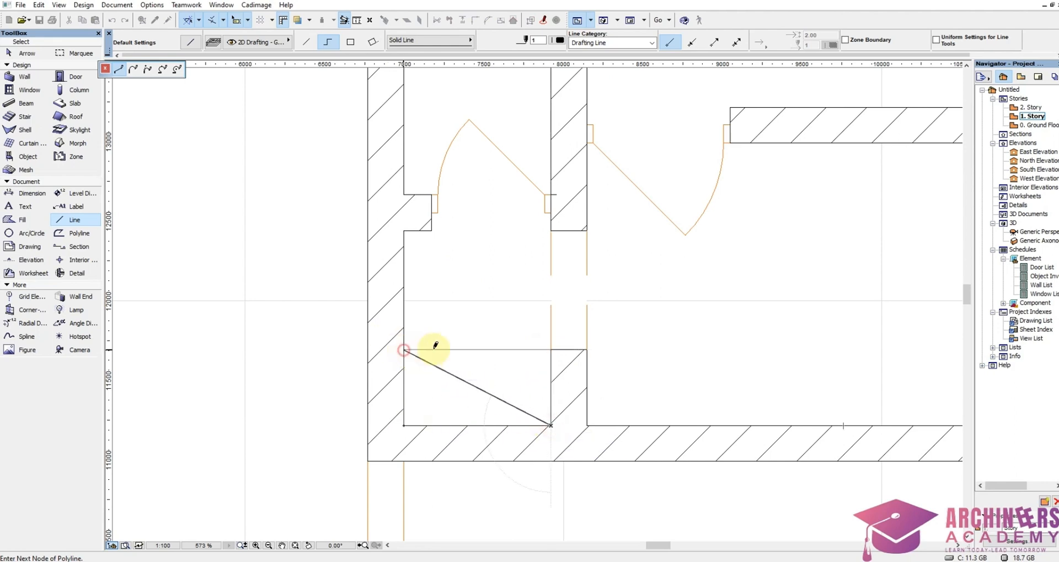
{"action": "left_click", "coordinate": [434, 347]}
{"action": "left_click", "coordinate": [550, 349]}
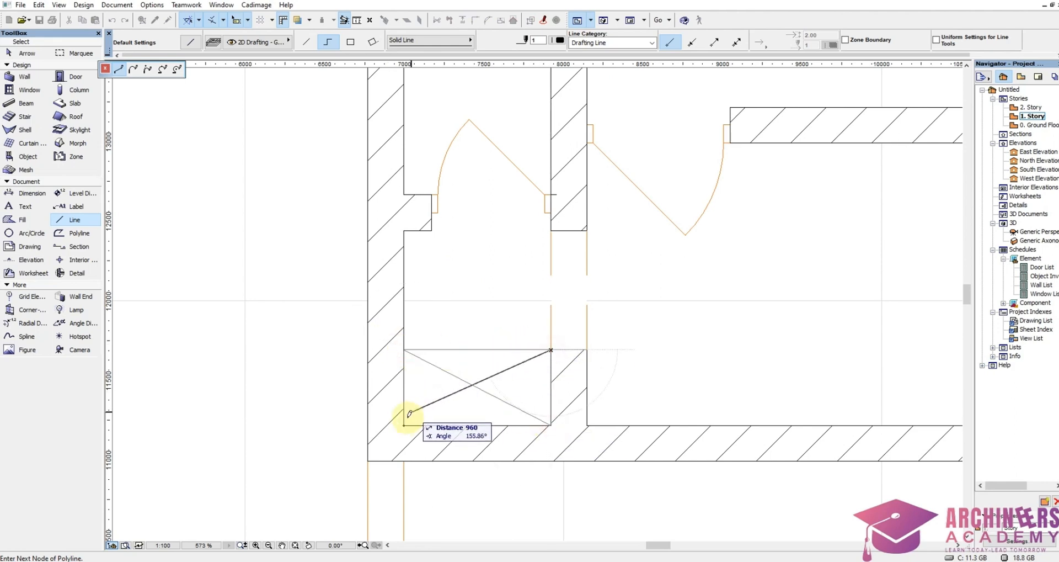
{"action": "left_click", "coordinate": [404, 425]}
Step: Add the text label "Bedroom" inside the large room
{"action": "scroll", "coordinate": [378, 307], "scroll_direction": "down", "scroll_amount": 5}
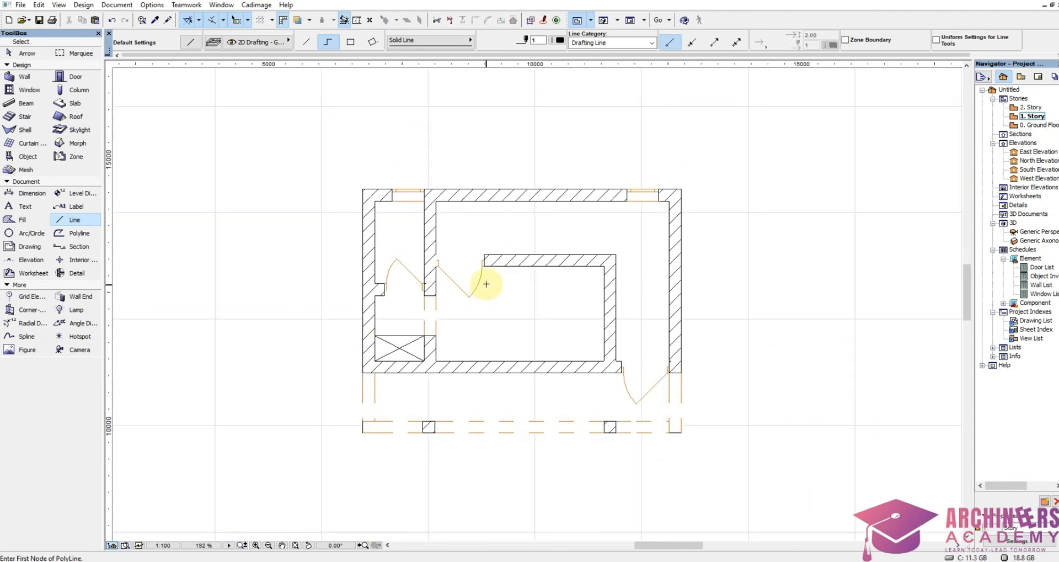
{"action": "scroll", "coordinate": [482, 281], "scroll_direction": "up", "scroll_amount": 2}
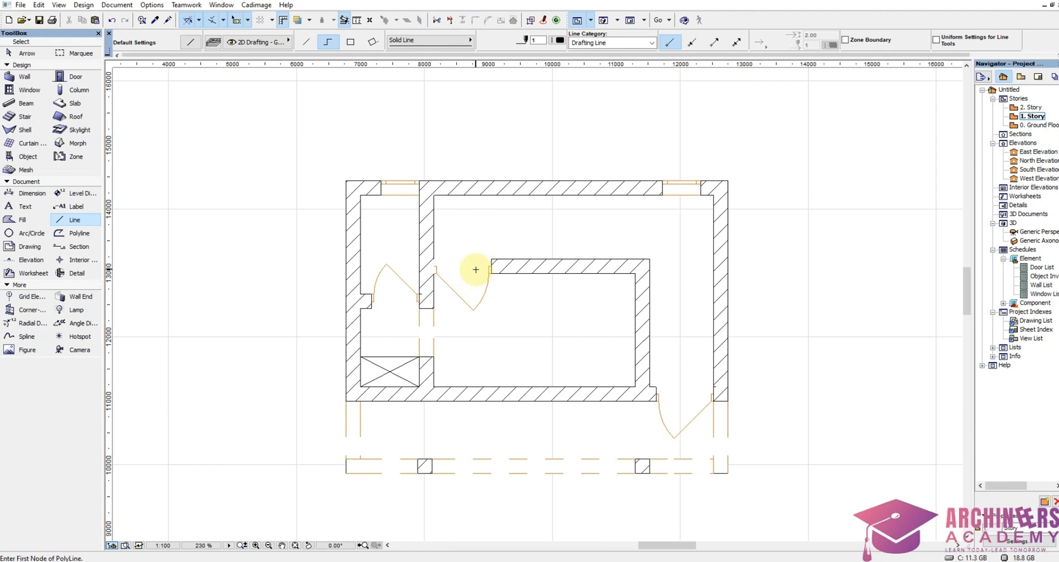
{"action": "left_click", "coordinate": [22, 206]}
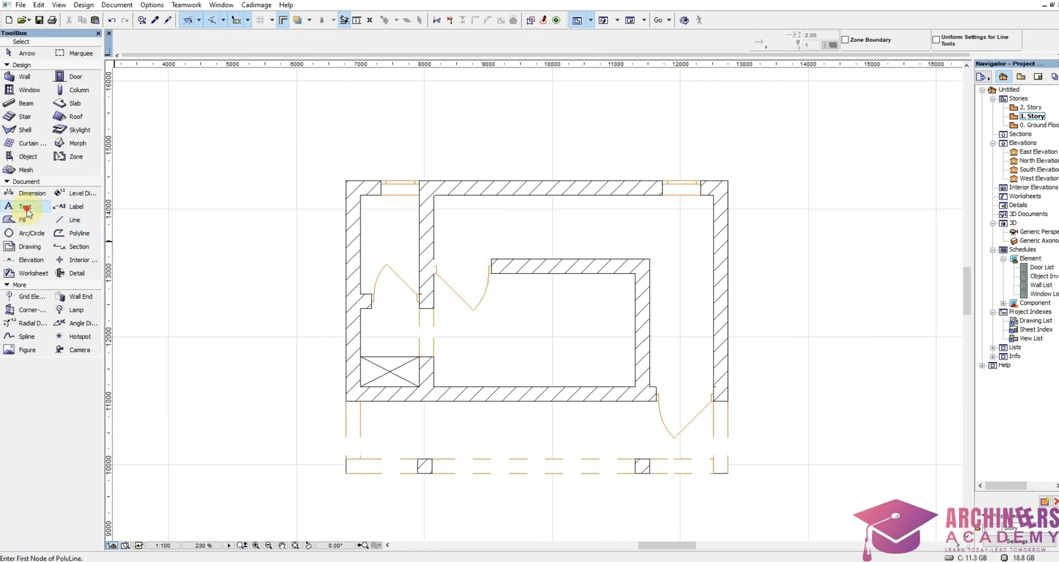
{"action": "left_click", "coordinate": [500, 316]}
{"action": "left_click", "coordinate": [500, 316]}
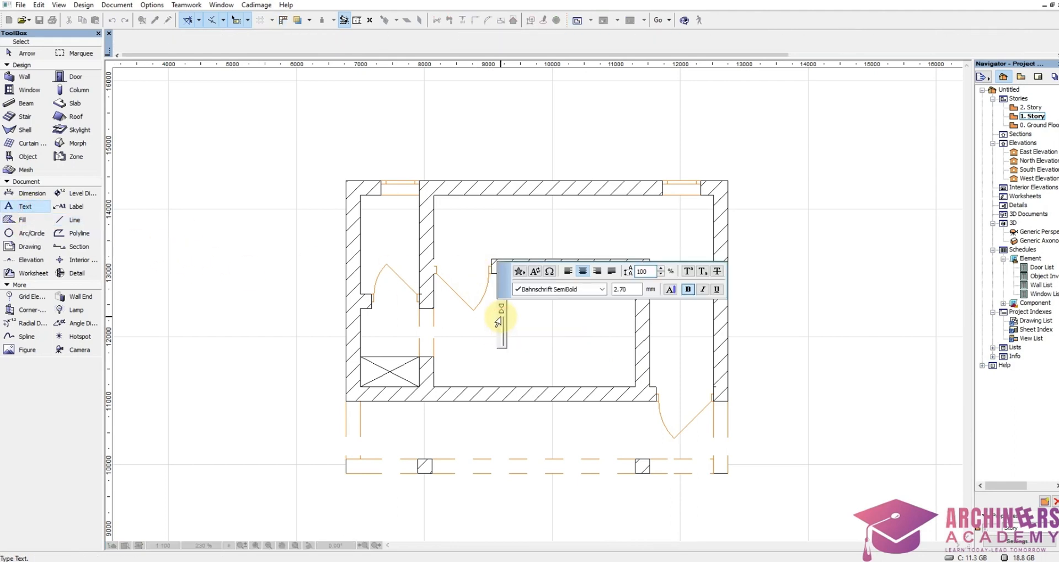
{"action": "type", "text": "Bedroom"}
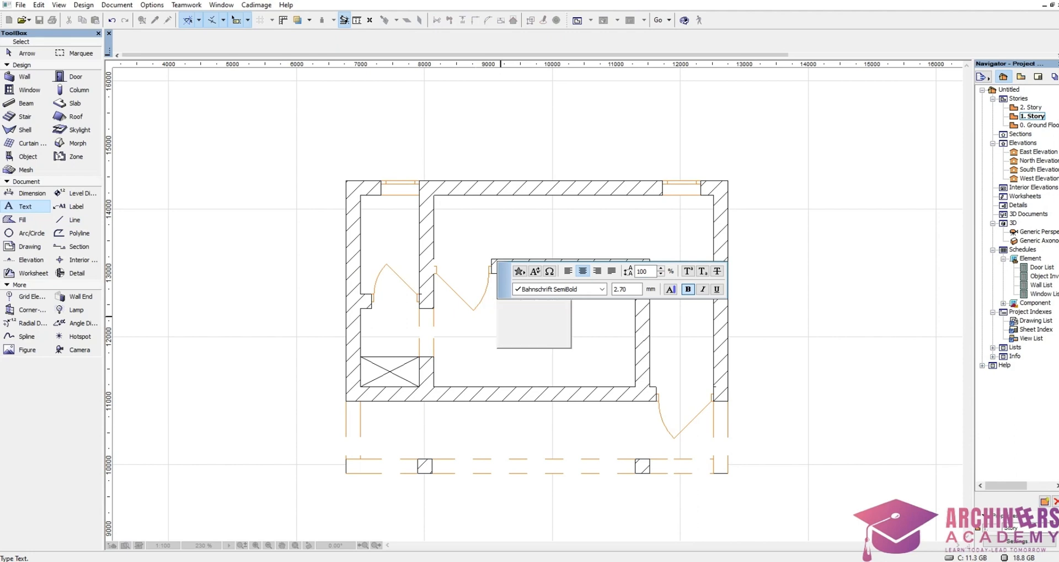
{"action": "left_click", "coordinate": [349, 210]}
Step: Add the text label "Toil/Bath" in the toilet at the northwest corner
{"action": "scroll", "coordinate": [386, 225], "scroll_direction": "up", "scroll_amount": 3}
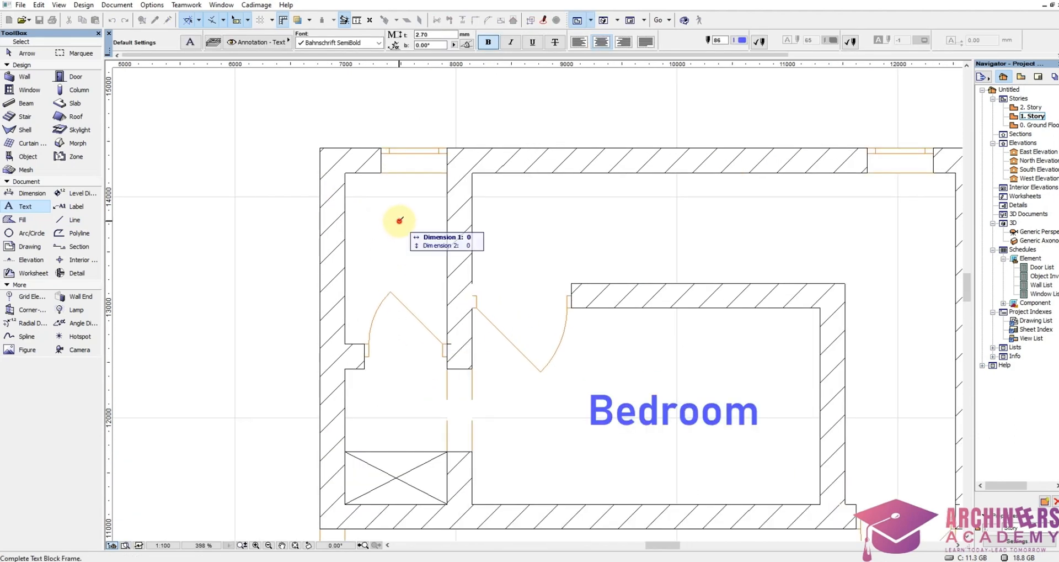
{"action": "double_click", "coordinate": [399, 221]}
{"action": "type", "text": "To"}
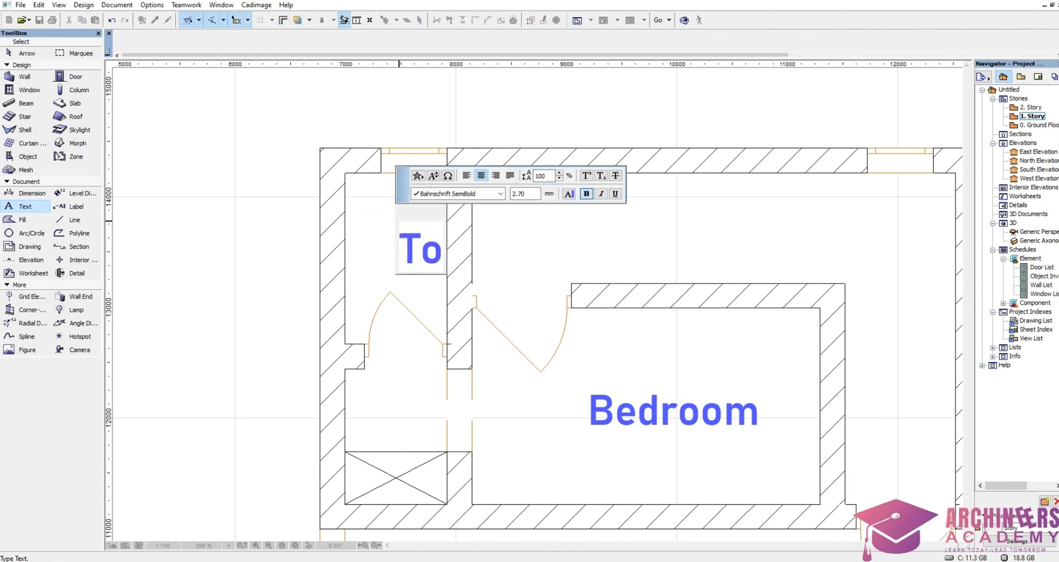
{"action": "type", "text": "il/"}
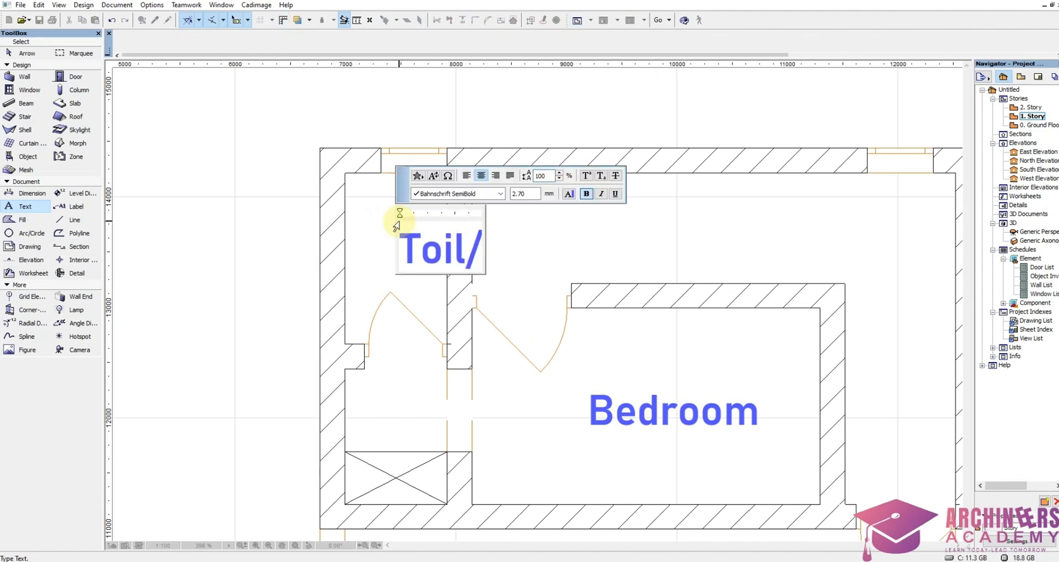
{"action": "type", "text": "Bath"}
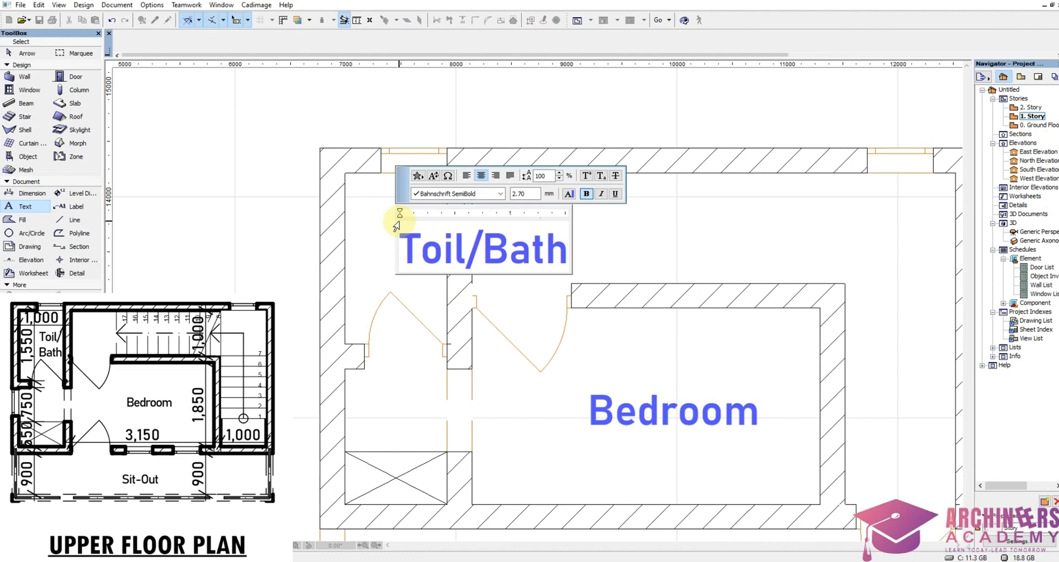
{"action": "left_click", "coordinate": [363, 272]}
Step: Narrow the toilet label's text block so that it wraps into "Toil/" above "Bath"
{"action": "left_click_drag", "start_coordinate": [521, 262], "coordinate": [570, 205], "text": "shift"}
{"action": "left_click_drag", "start_coordinate": [567, 271], "coordinate": [483, 286]}
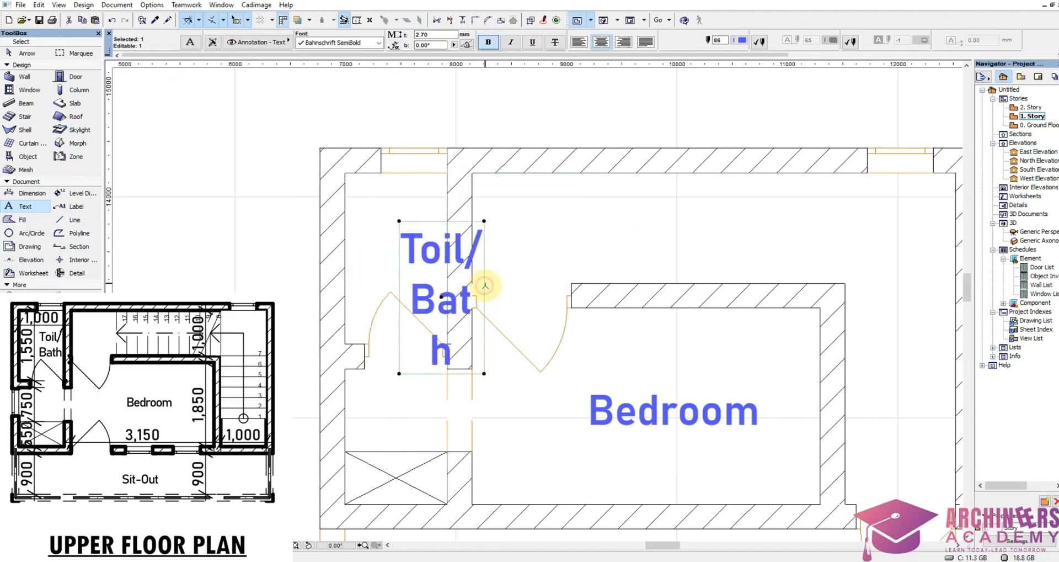
{"action": "left_click", "coordinate": [484, 373]}
{"action": "left_click", "coordinate": [497, 357]}
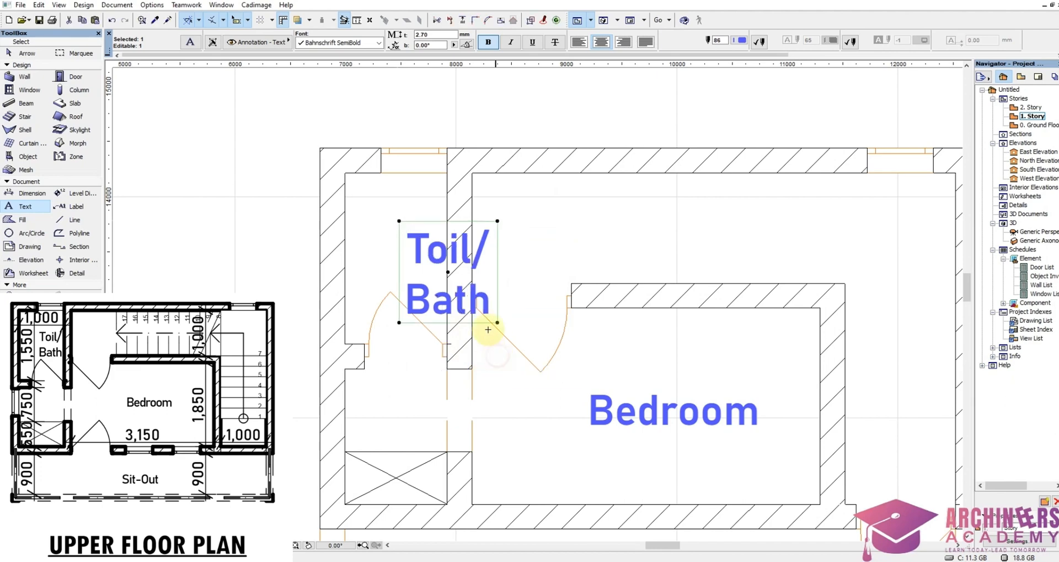
Step: Move the "Toil/Bath" label about 370 mm west into the toilet
{"action": "key", "text": "ctrl+d"}
{"action": "left_click", "coordinate": [460, 257]}
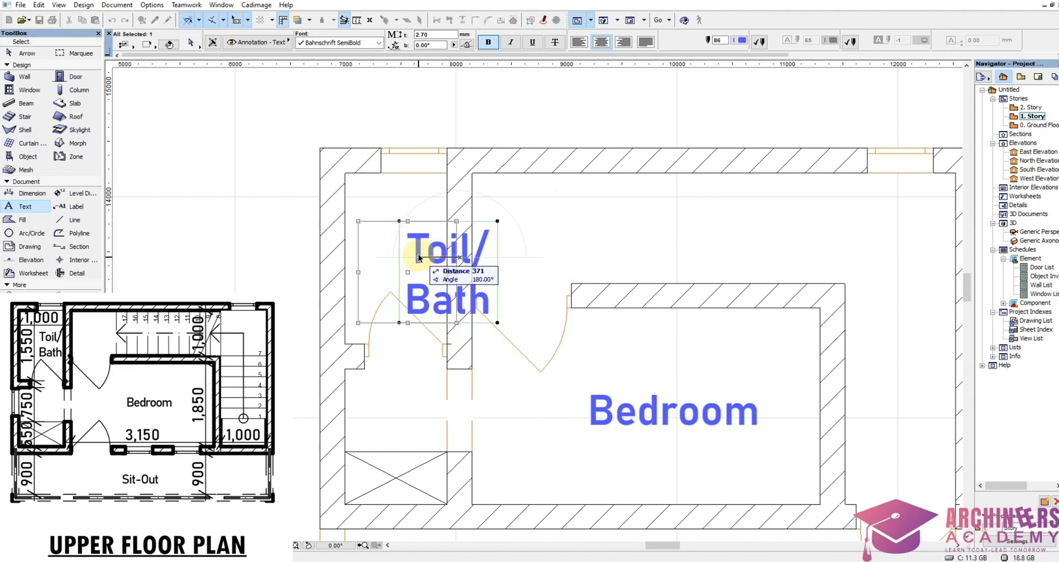
{"action": "left_click", "coordinate": [420, 257]}
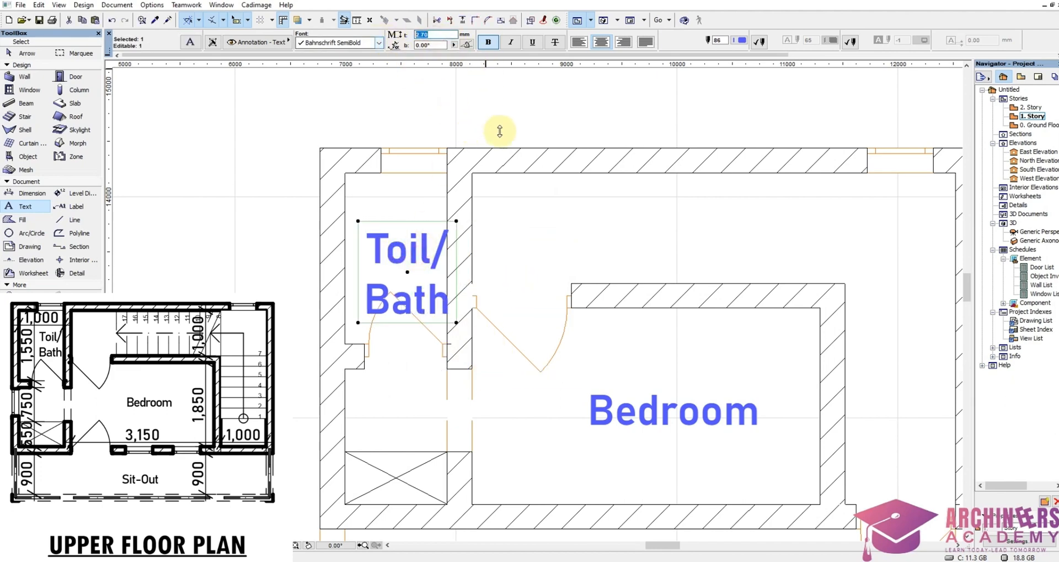
Step: Set the text height of the "Toil/Bath" label to 2 mm
{"action": "type", "text": "2"}
{"action": "left_click", "coordinate": [536, 229]}
Step: Narrow the "Toil/Bath" text block so that it wraps into "Toil/" above "Bath", and shift it slightly west to fit inside the toilet
{"action": "left_click", "coordinate": [419, 287], "text": "shift"}
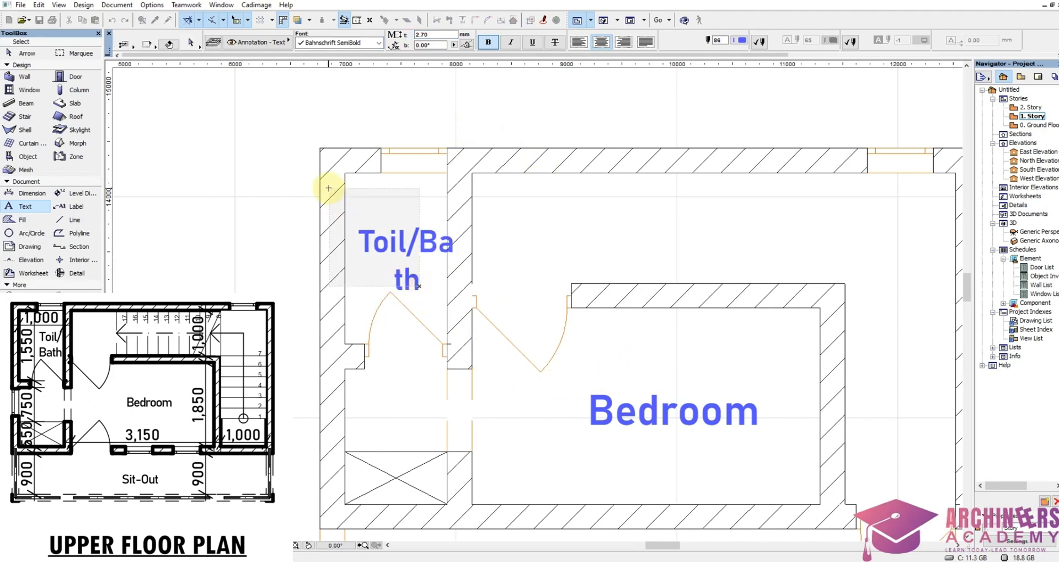
{"action": "left_click", "coordinate": [322, 208], "text": "shift"}
{"action": "left_click", "coordinate": [286, 276], "text": "shift"}
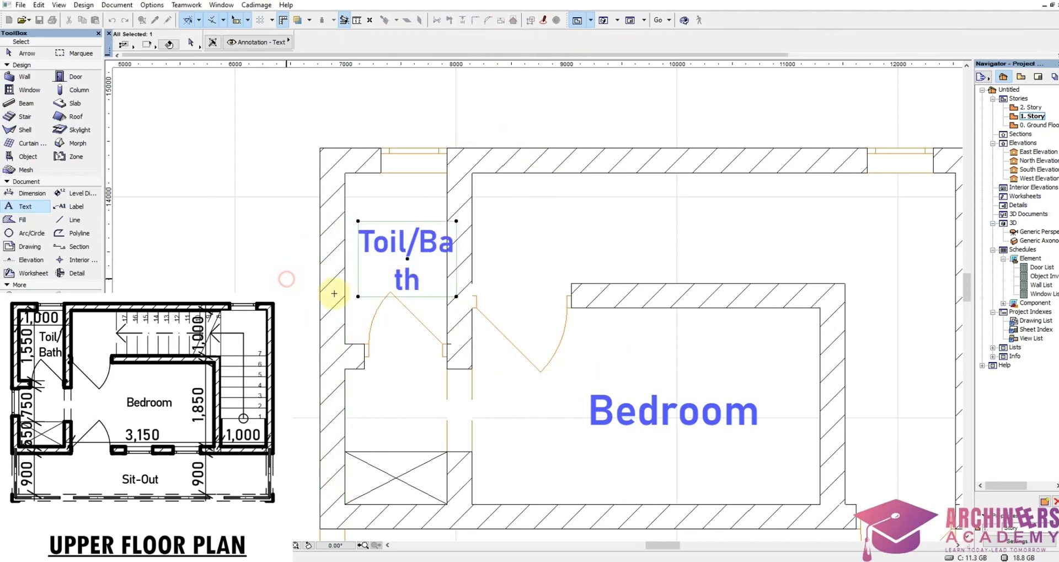
{"action": "left_click", "coordinate": [358, 296]}
{"action": "left_click", "coordinate": [385, 295]}
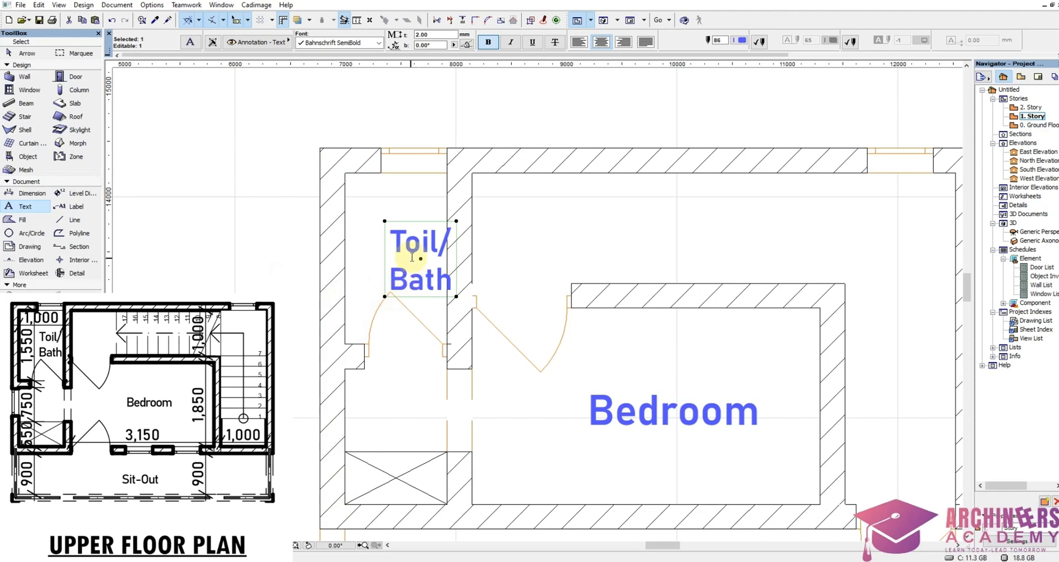
{"action": "left_click_drag", "start_coordinate": [413, 256], "coordinate": [405, 257]}
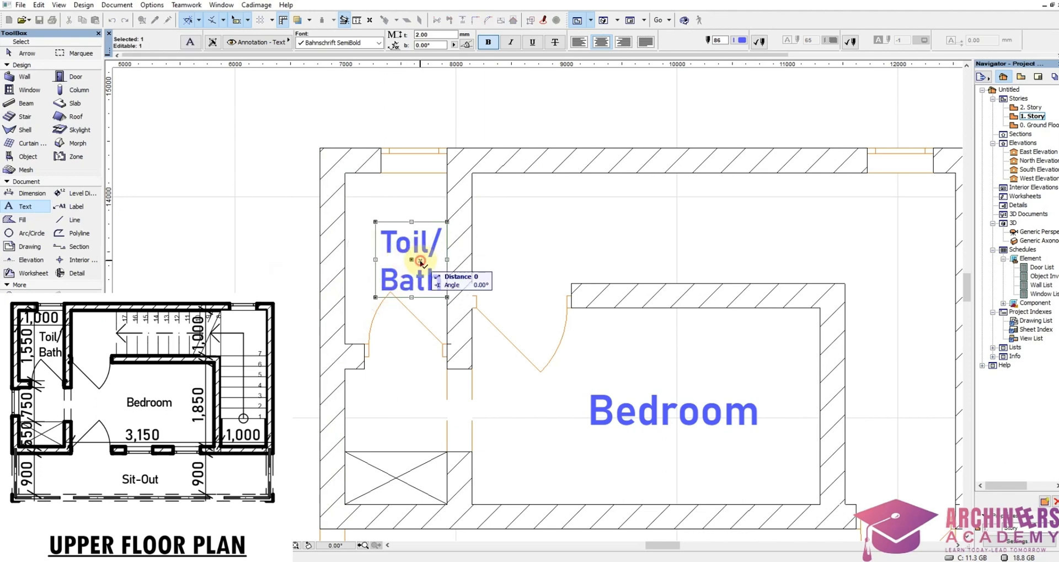
{"action": "key", "text": "Escape"}
Step: Add the text label "Sit-Out" in the strip south of the bedroom
{"action": "scroll", "coordinate": [575, 234], "scroll_direction": "down", "scroll_amount": 1}
{"action": "scroll", "coordinate": [576, 234], "scroll_direction": "down", "scroll_amount": 2}
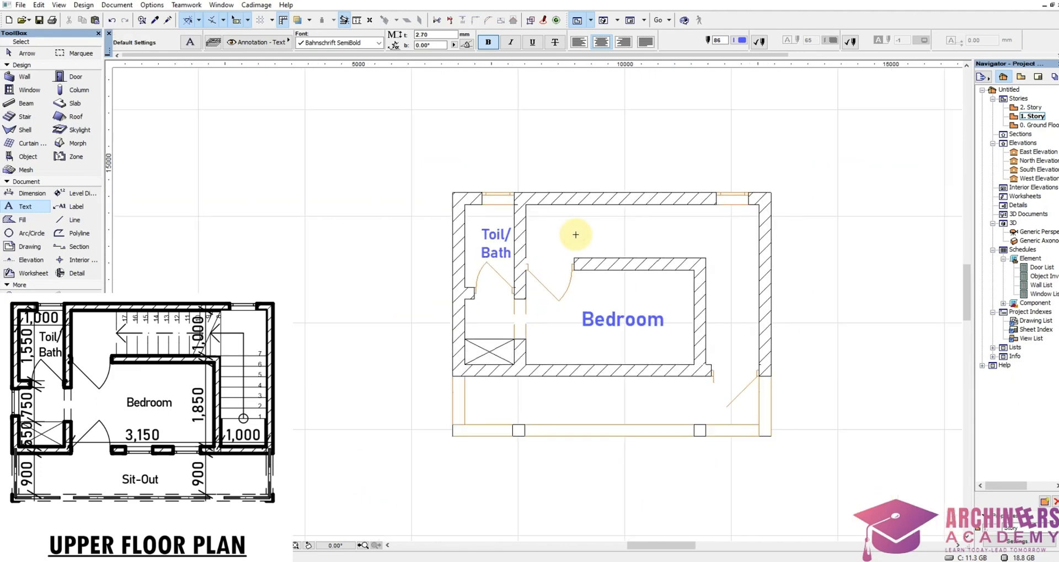
{"action": "scroll", "coordinate": [561, 367], "scroll_direction": "up", "scroll_amount": 2}
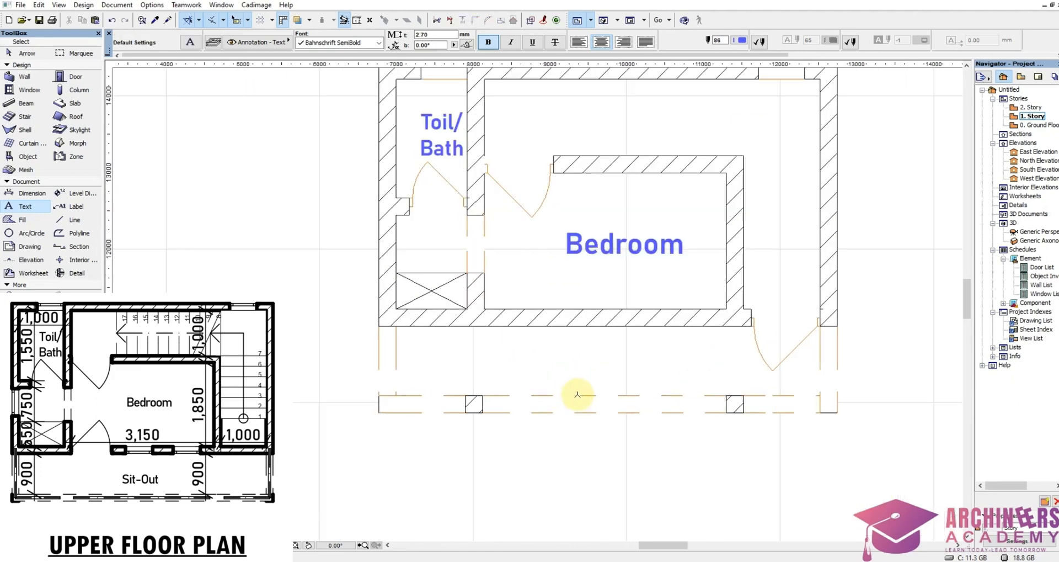
{"action": "left_click", "coordinate": [557, 360]}
{"action": "type", "text": "S"}
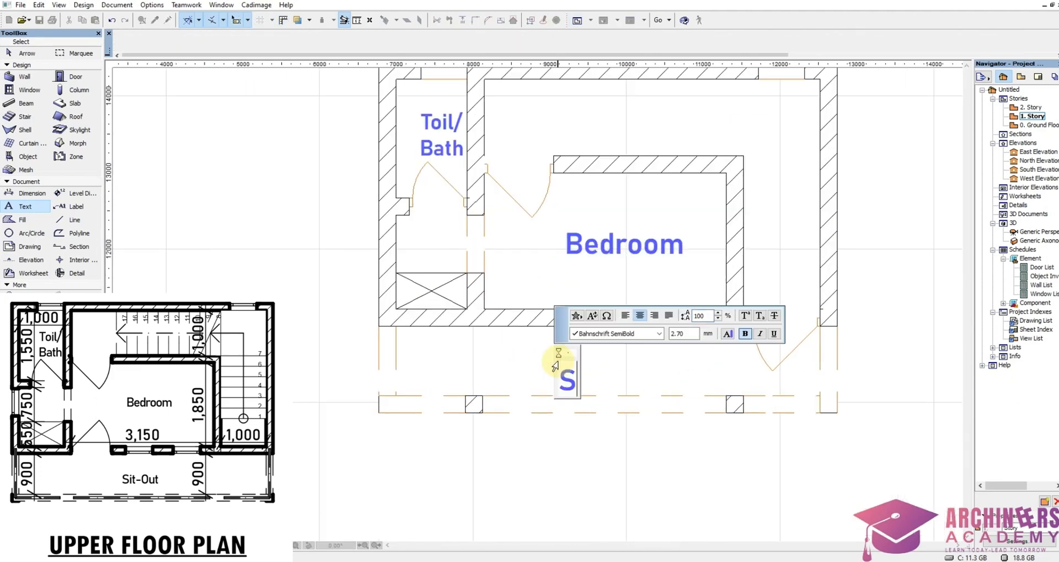
{"action": "type", "text": "itO"}
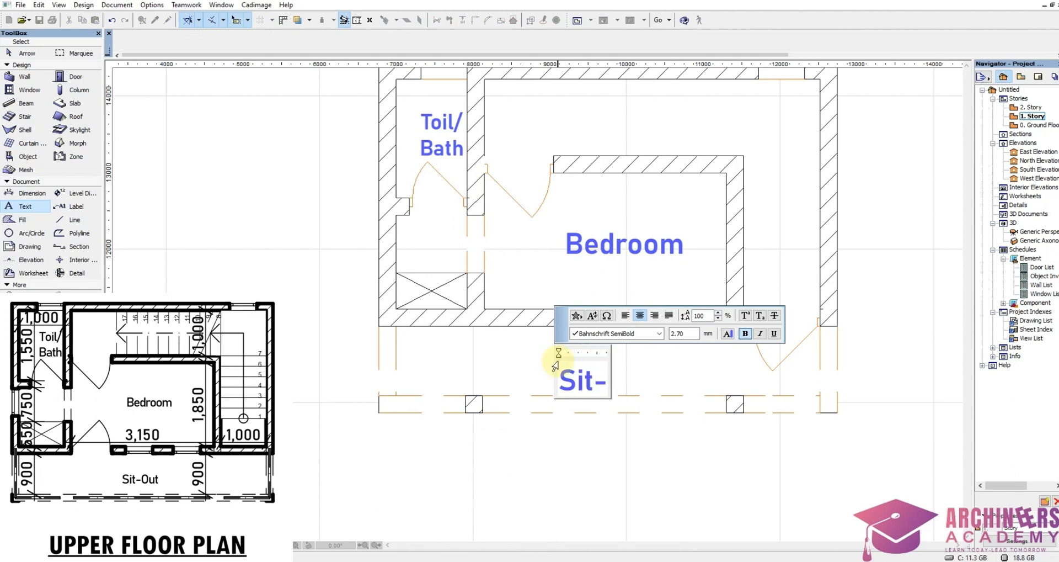
{"action": "type", "text": "O"}
{"action": "type", "text": "ut"}
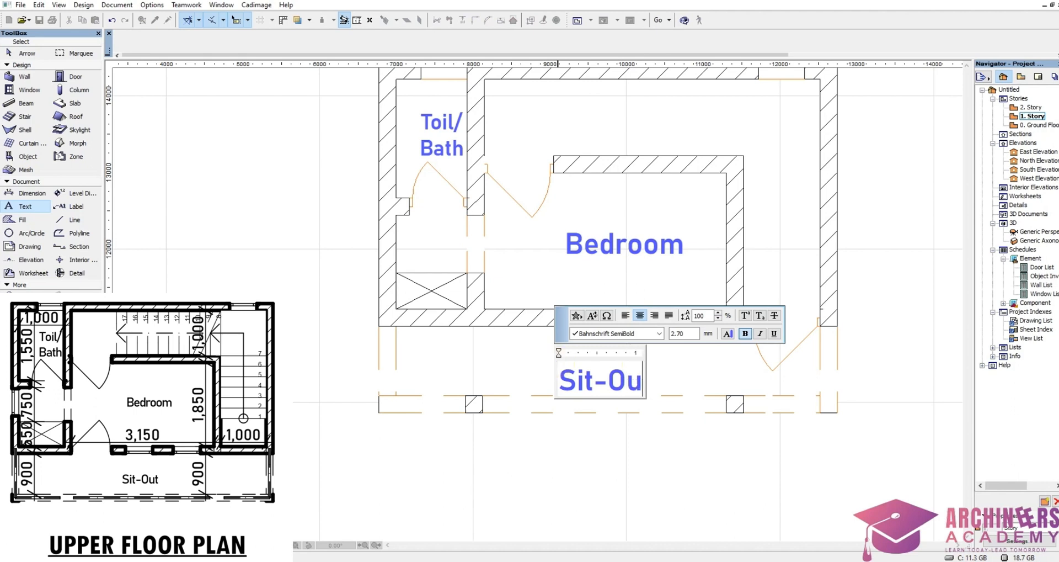
{"action": "left_click", "coordinate": [536, 362]}
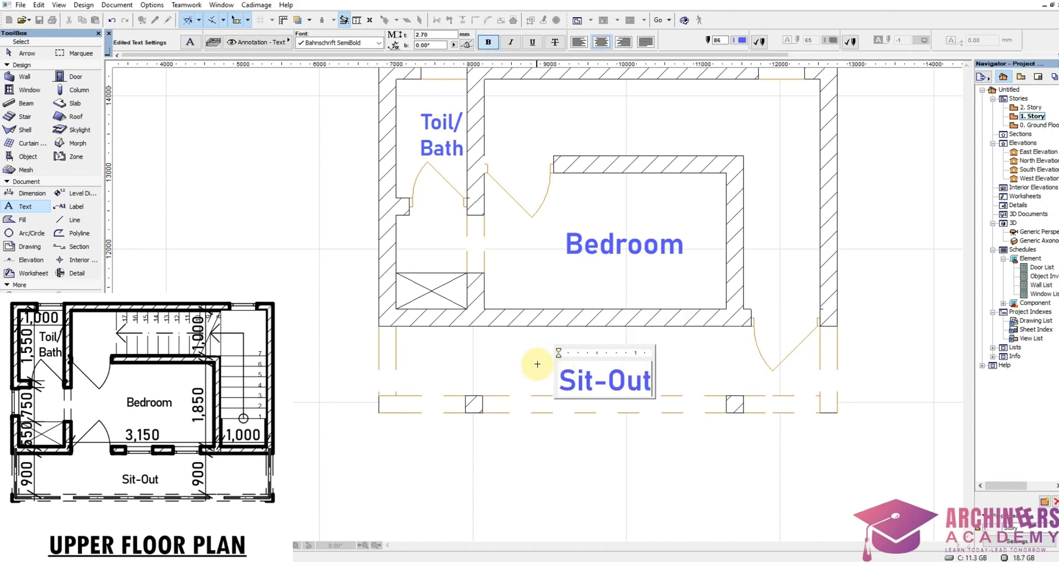
Step: Move the "Sit-Out" label about 220 mm north, between the bedroom wall and the column line
{"action": "left_click_drag", "start_coordinate": [616, 381], "coordinate": [506, 342], "text": "shift"}
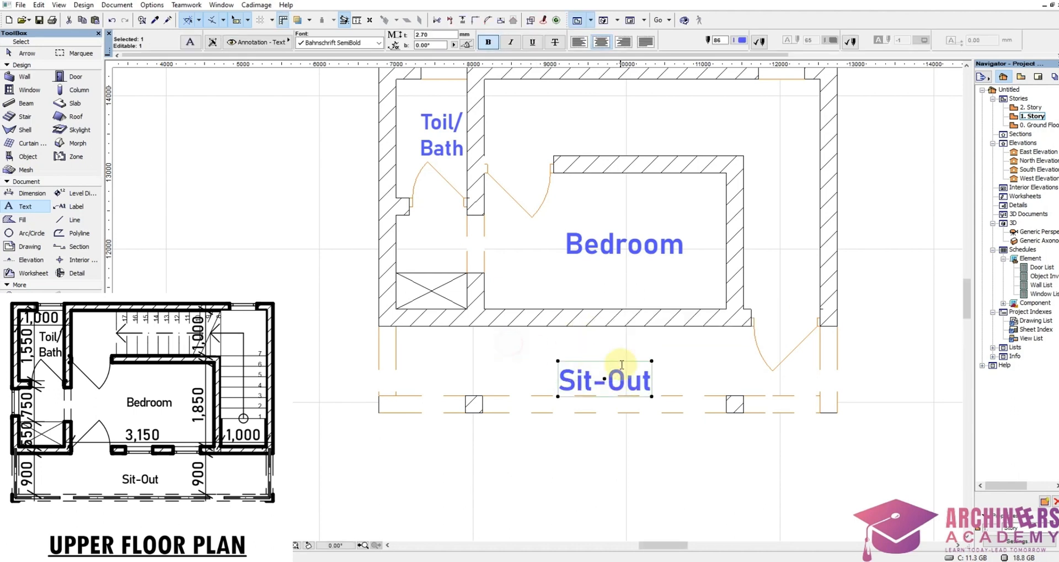
{"action": "key", "text": "ctrl+d"}
{"action": "left_click", "coordinate": [634, 375]}
{"action": "left_click", "coordinate": [634, 358]}
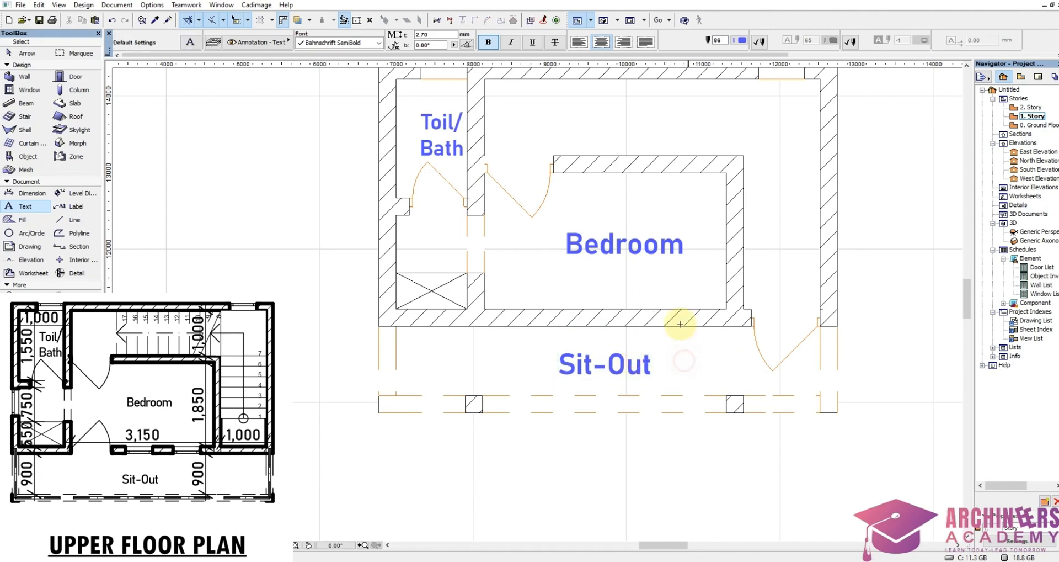
{"action": "scroll", "coordinate": [651, 312], "scroll_direction": "down", "scroll_amount": 4}
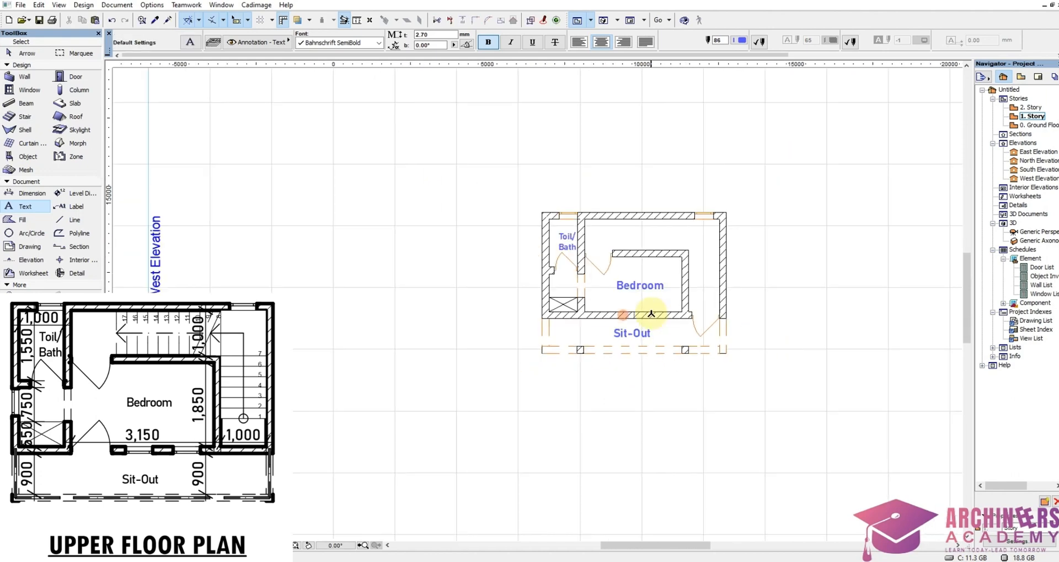
{"action": "scroll", "coordinate": [633, 284], "scroll_direction": "down", "scroll_amount": 3}
{"action": "scroll", "coordinate": [591, 286], "scroll_direction": "up", "scroll_amount": 6}
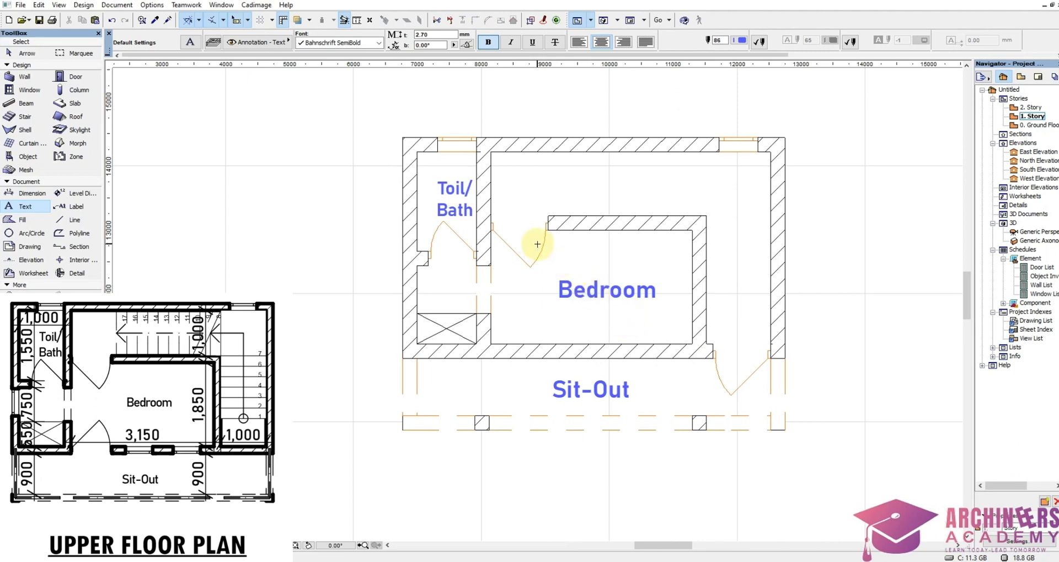
{"action": "left_click", "coordinate": [28, 89]}
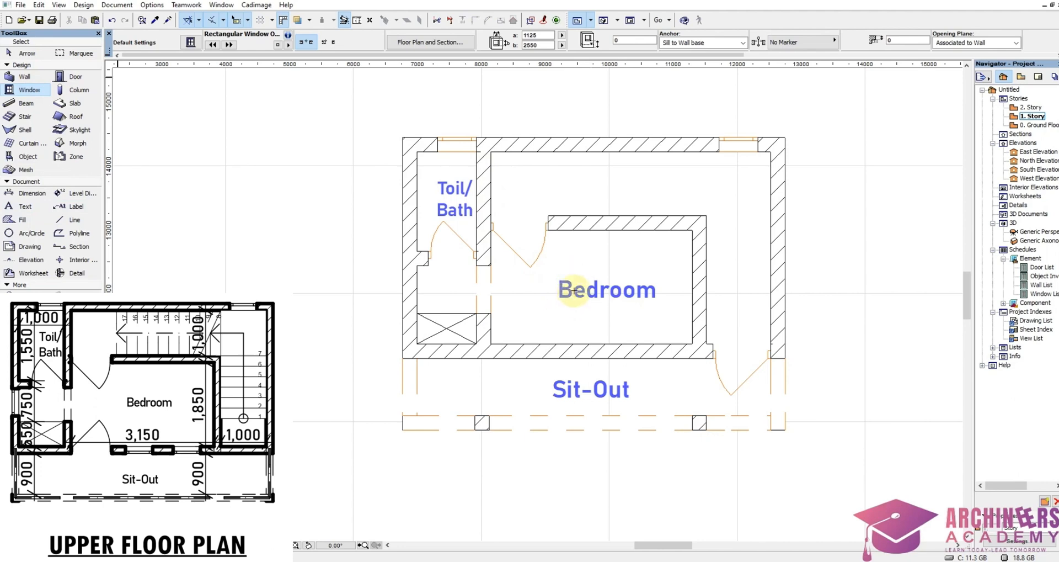
{"action": "key", "text": "ctrl+t"}
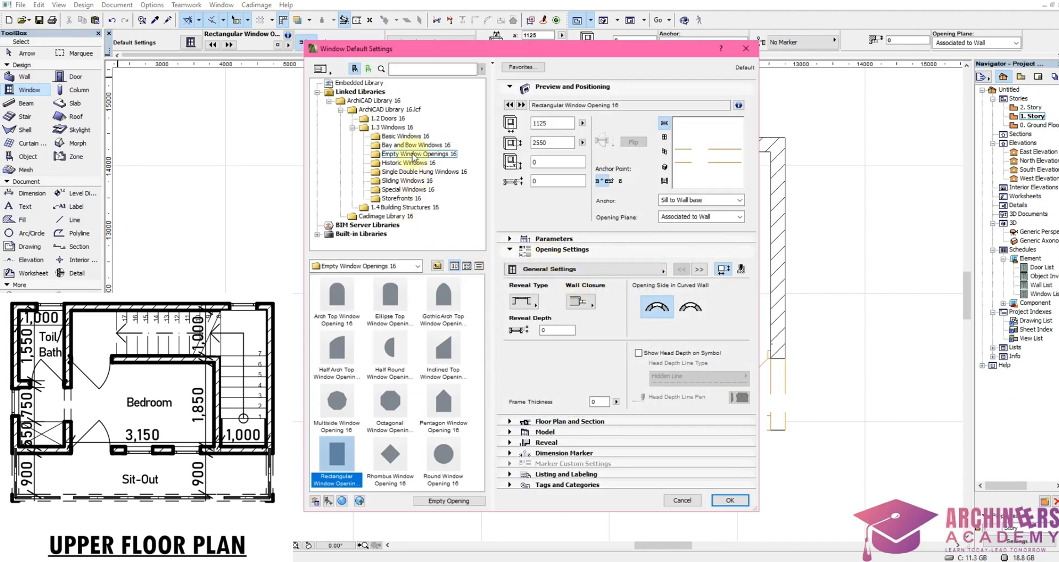
{"action": "left_click", "coordinate": [407, 136]}
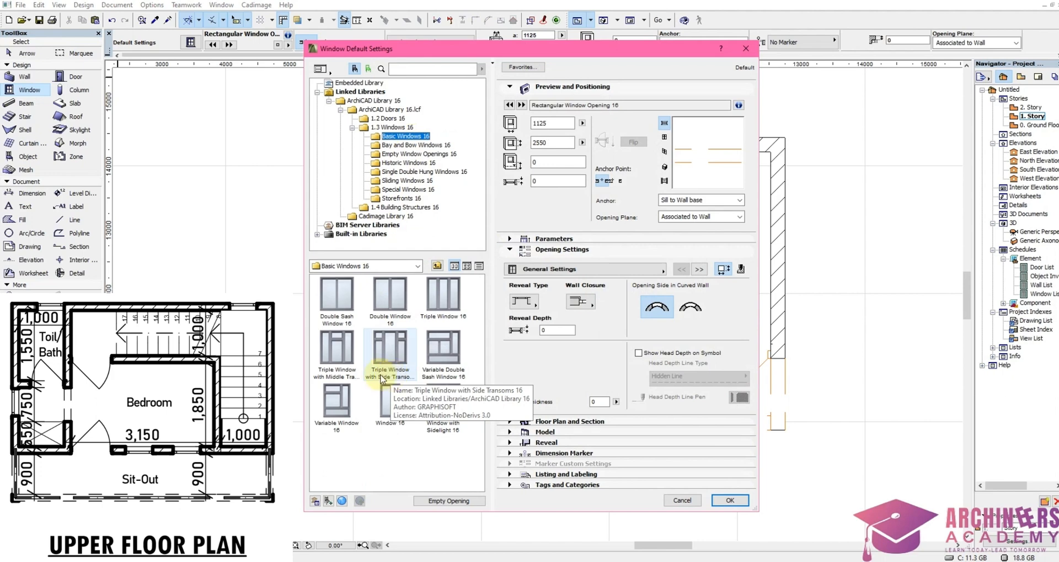
{"action": "left_click", "coordinate": [390, 400]}
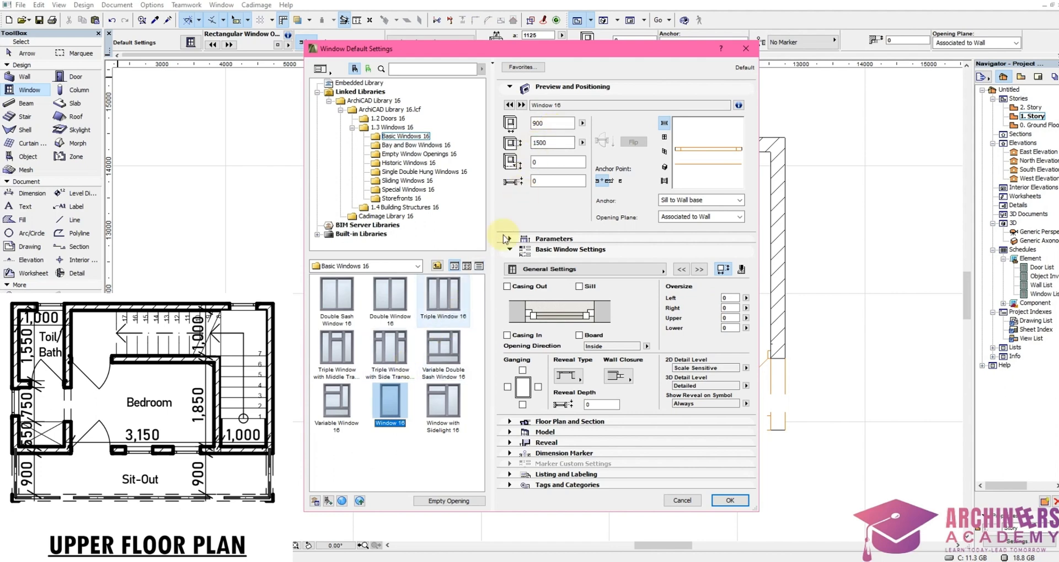
{"action": "left_click", "coordinate": [554, 125]}
{"action": "double_click", "coordinate": [553, 124]}
{"action": "type", "text": "5"}
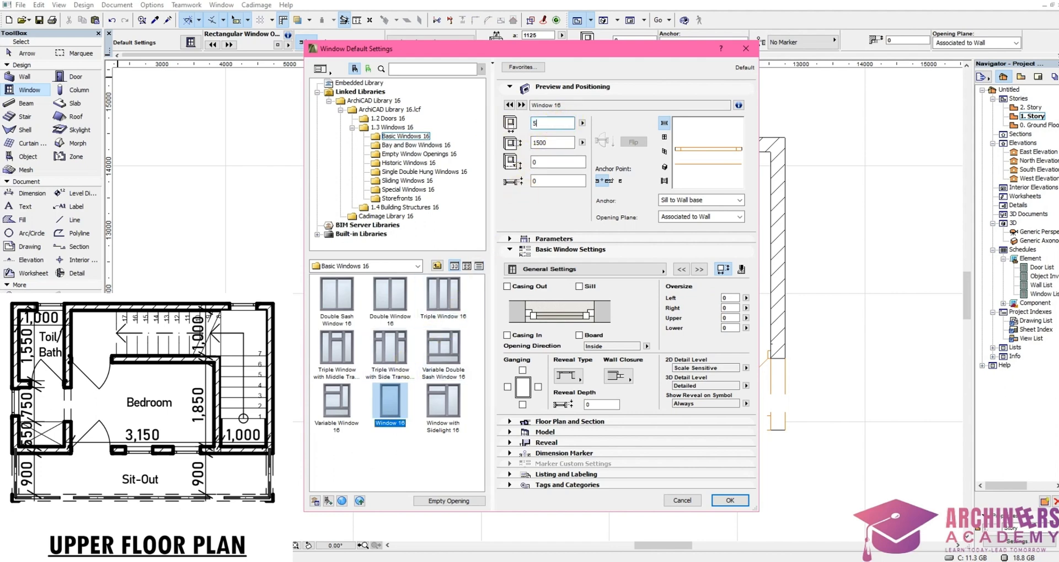
{"action": "type", "text": "00"}
{"action": "left_click", "coordinate": [747, 48]}
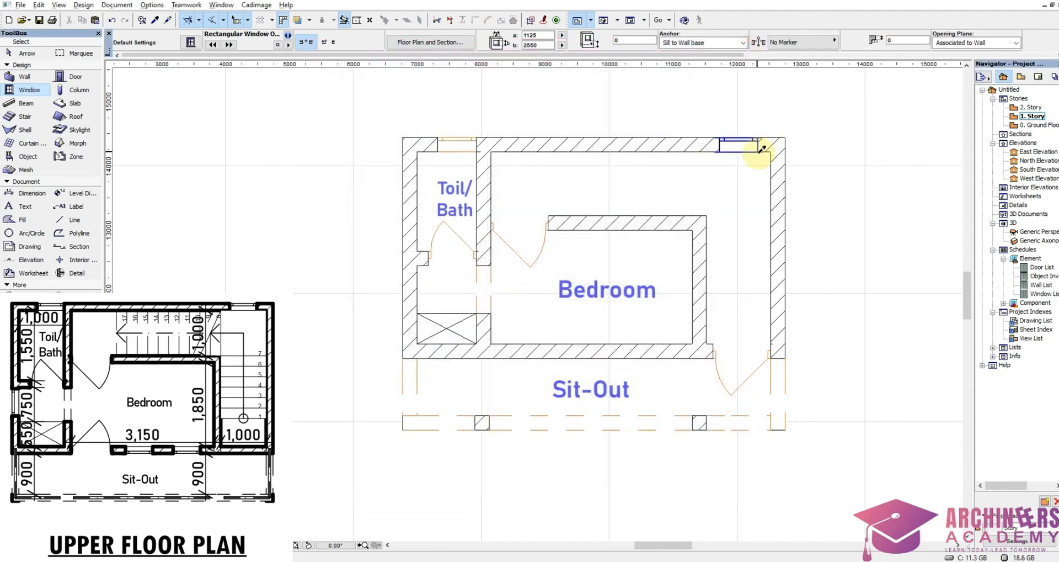
Step: Pick up the settings of the 600 × 1500 window in the north wall and place two such windows in the bedroom's south wall
{"action": "left_click", "coordinate": [759, 151]}
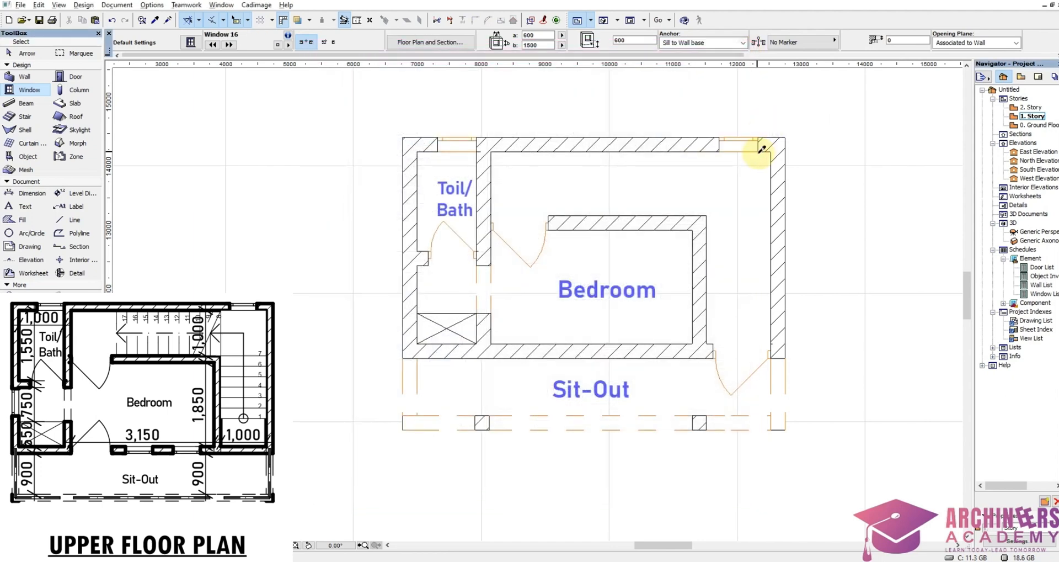
{"action": "left_click", "coordinate": [648, 349]}
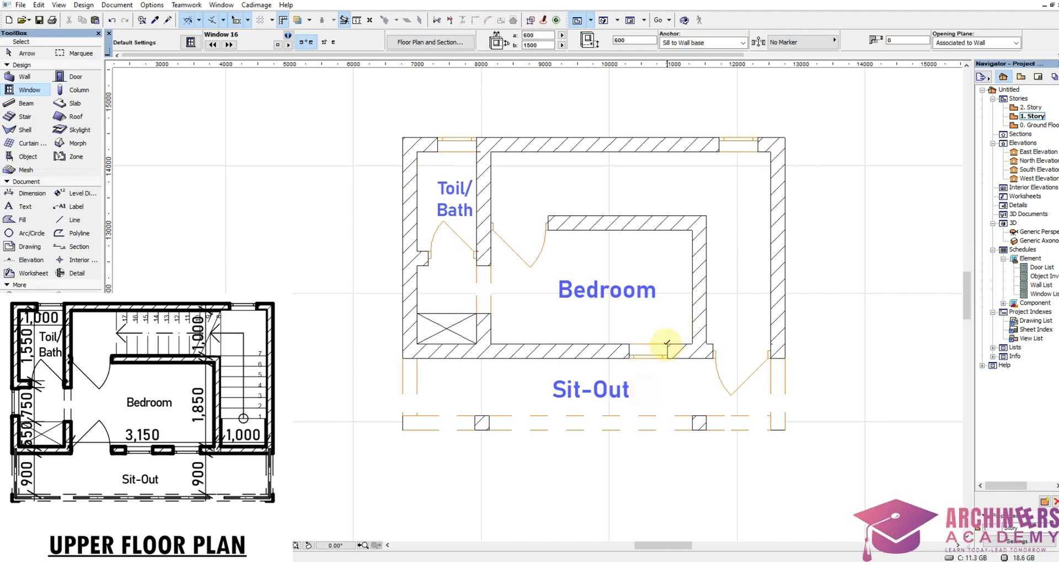
{"action": "left_click", "coordinate": [572, 348]}
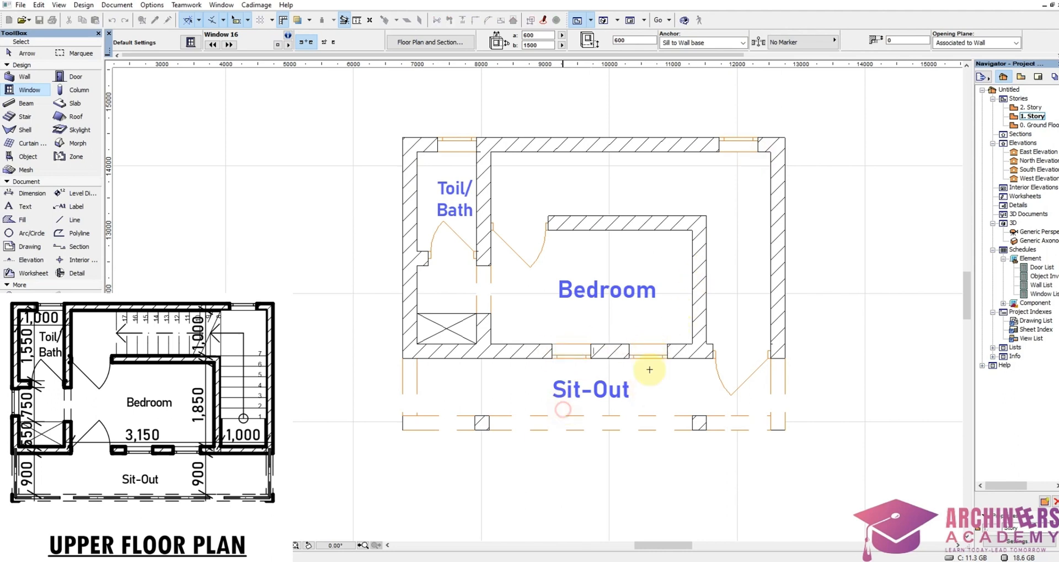
Step: Shift the eastern of the two windows in the bedroom's south wall slightly east
{"action": "left_click", "coordinate": [668, 344], "text": "shift"}
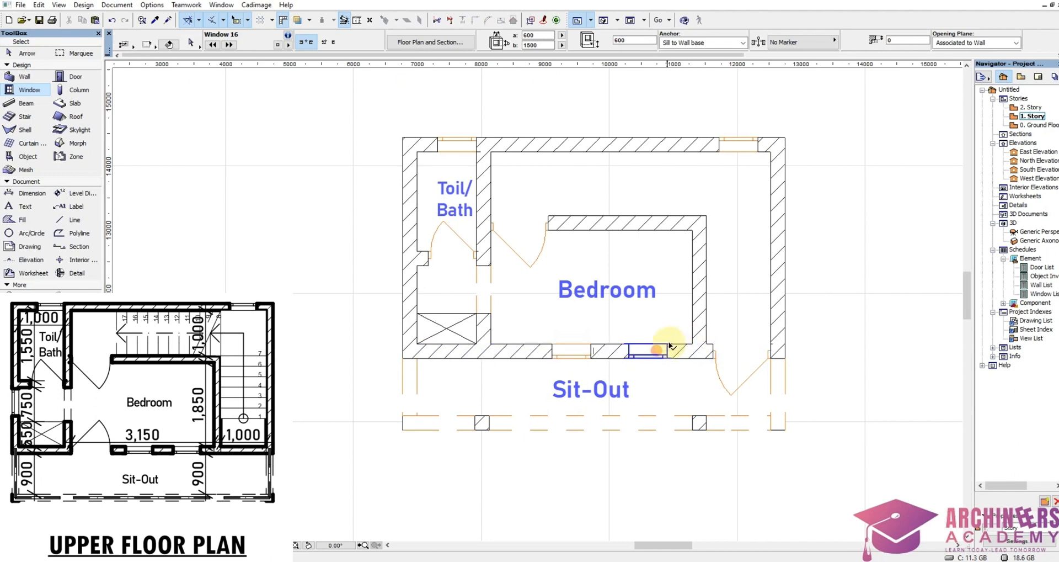
{"action": "mouse_move", "coordinate": [670, 345]}
{"action": "left_mouse_down"}
{"action": "mouse_move", "coordinate": [692, 343]}
{"action": "mouse_move", "coordinate": [664, 345]}
{"action": "left_mouse_up"}
{"action": "left_click", "coordinate": [678, 389]}
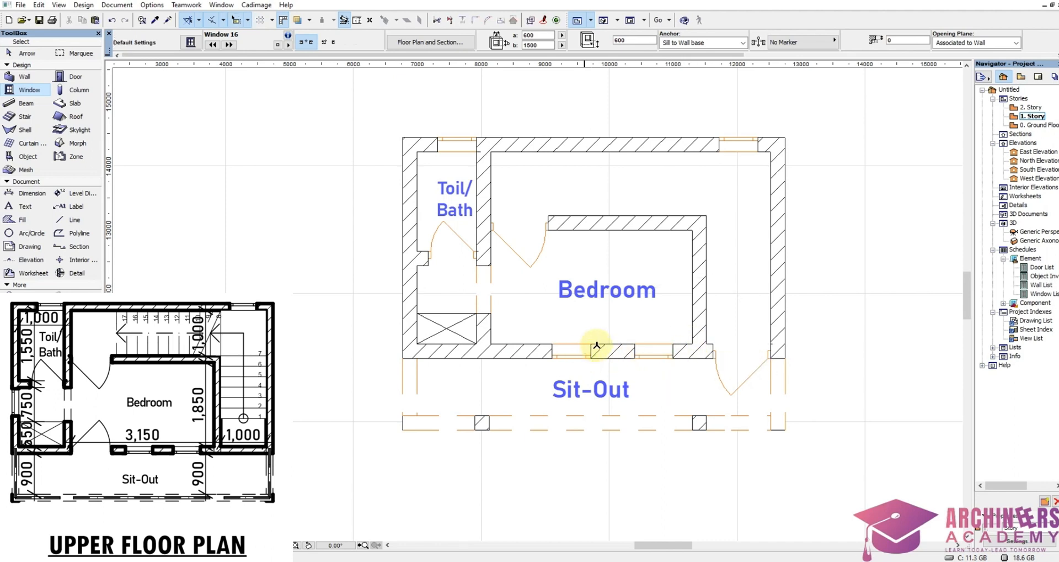
{"action": "left_click", "coordinate": [592, 347]}
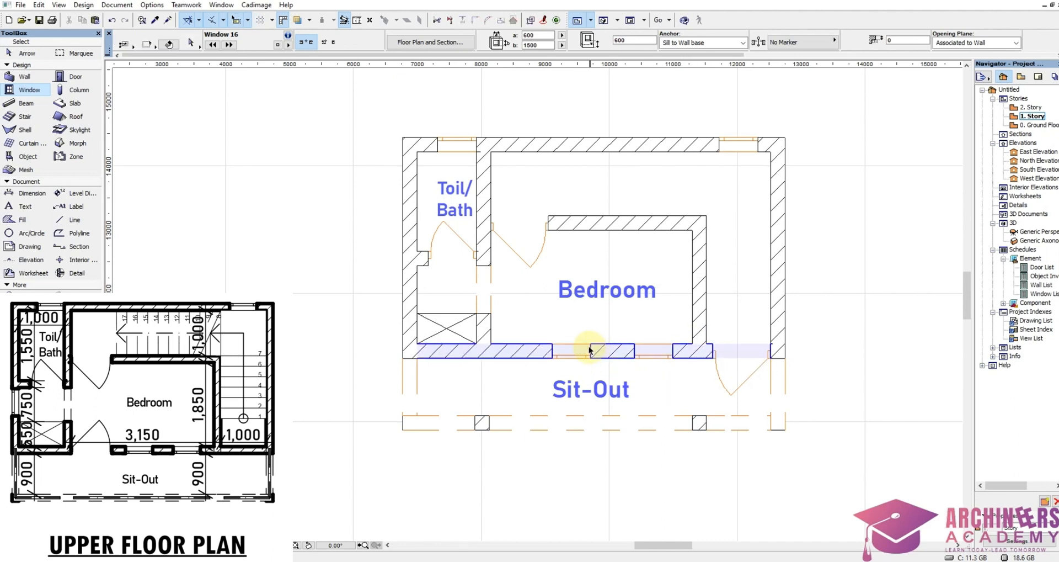
Step: Pick up the bedroom's northwest door settings and place a matching 900 × 2100 door at the west end of its south wall, swinging into the room
{"action": "left_click", "coordinate": [529, 268]}
{"action": "left_click", "coordinate": [522, 353]}
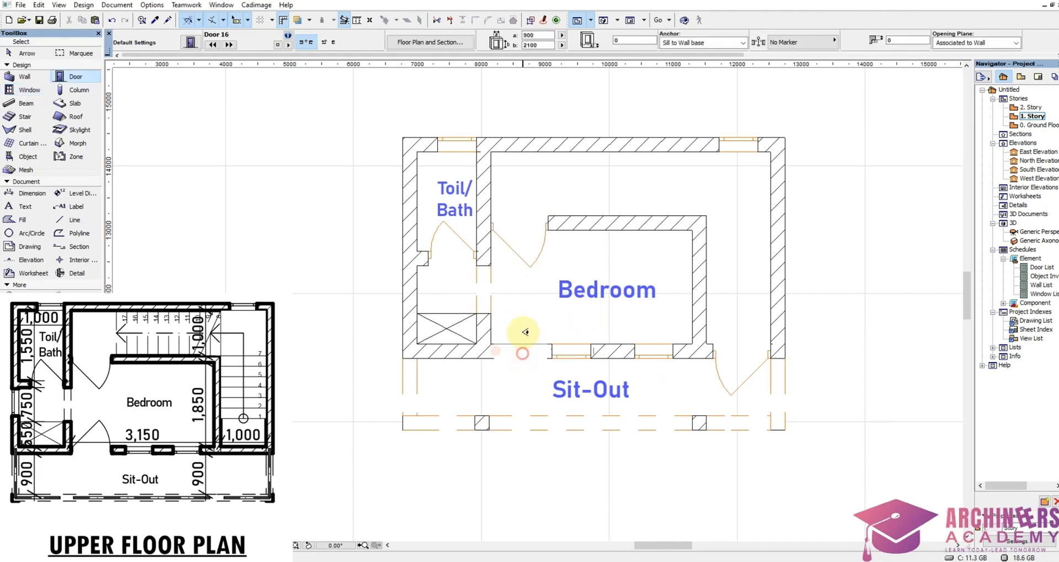
{"action": "left_click", "coordinate": [517, 305]}
Step: Move the south wall's bedroom door west until its opening meets the east face of the closet wall
{"action": "scroll", "coordinate": [508, 316], "scroll_direction": "up", "scroll_amount": 3}
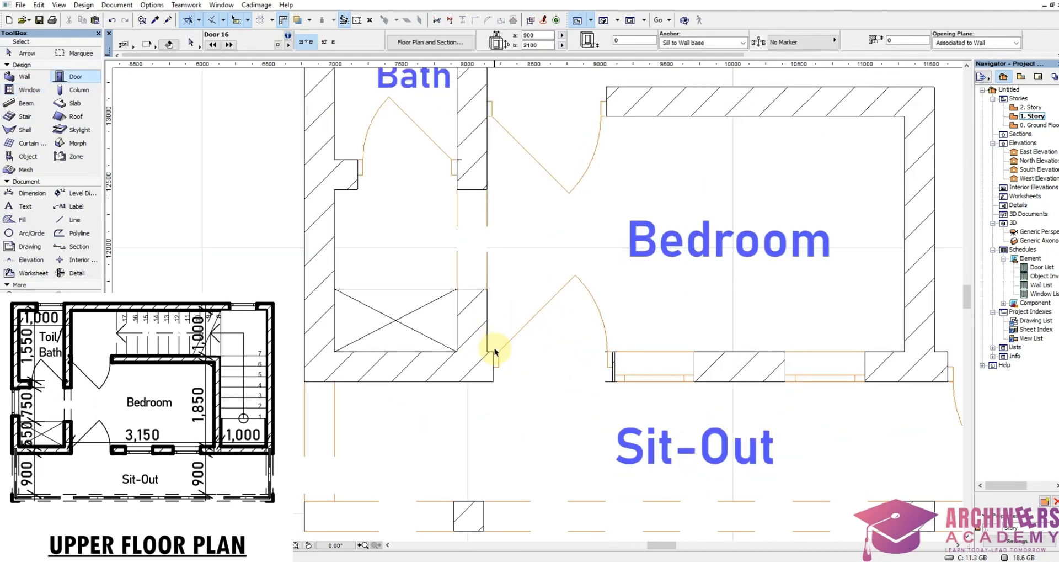
{"action": "left_click", "coordinate": [493, 352]}
{"action": "key", "text": "ctrl+d"}
{"action": "left_click", "coordinate": [493, 352]}
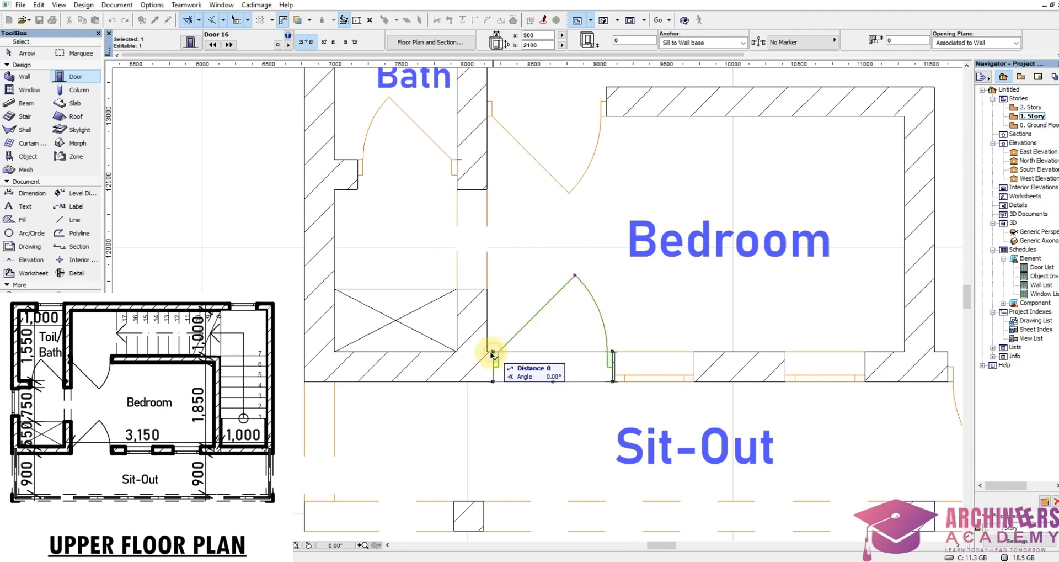
{"action": "left_click", "coordinate": [487, 352]}
{"action": "left_click", "coordinate": [500, 337]}
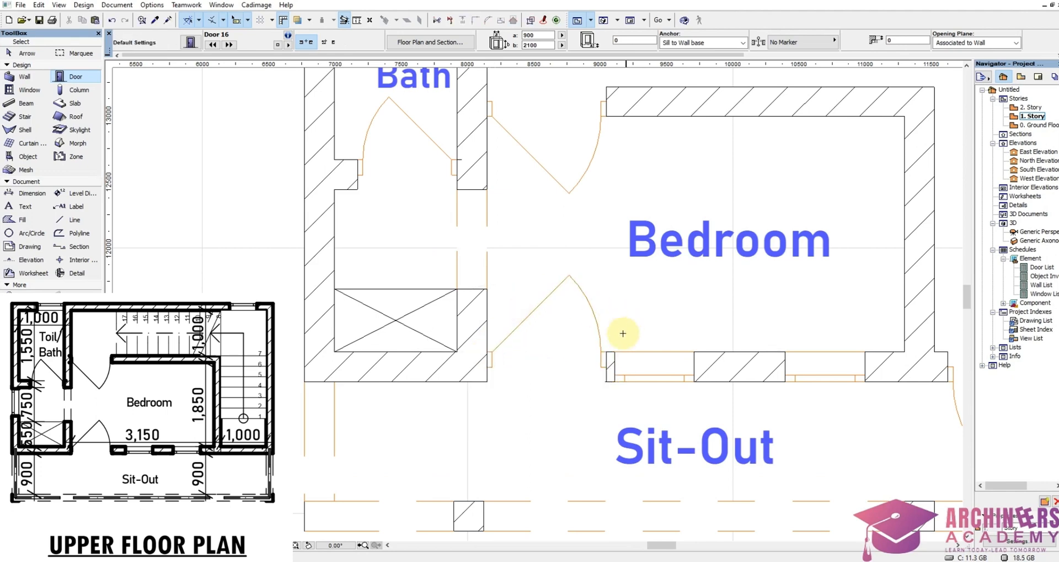
Step: Shift the western window in the bedroom's south wall slightly west towards the door
{"action": "left_click", "coordinate": [614, 355]}
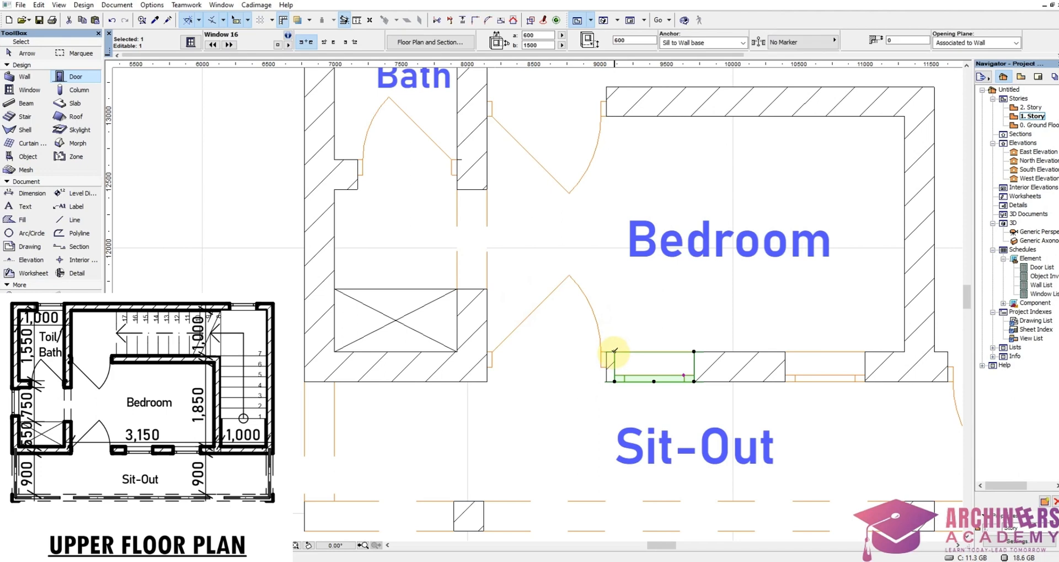
{"action": "key", "text": "ctrl+d"}
{"action": "left_click", "coordinate": [614, 352]}
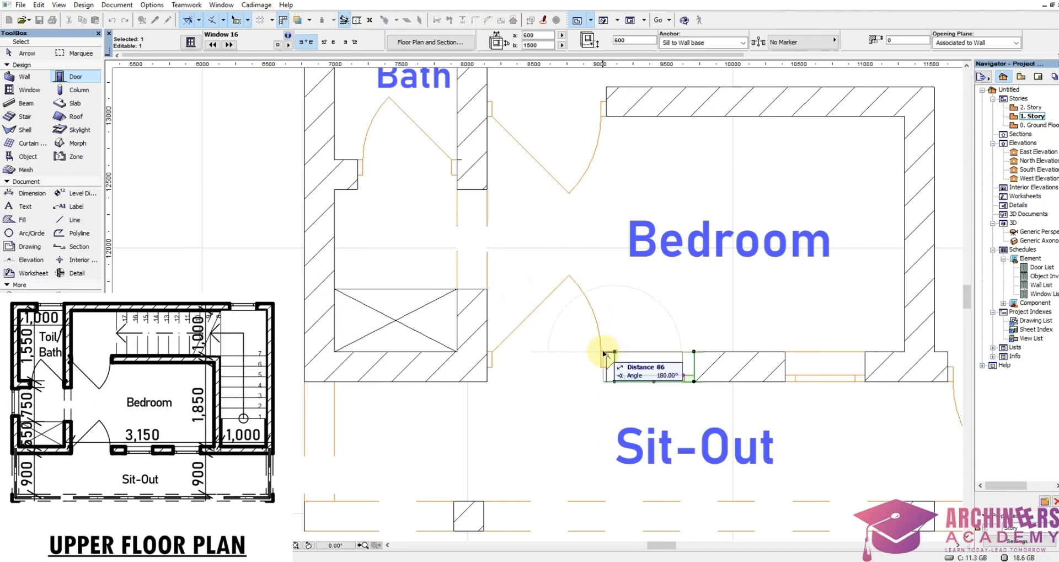
{"action": "left_click", "coordinate": [610, 352]}
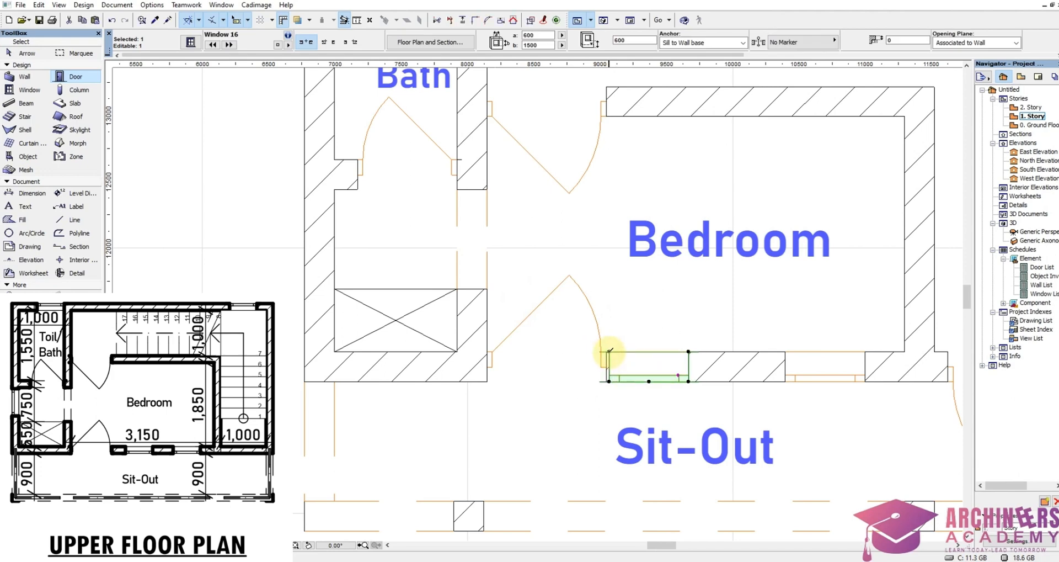
Step: Move the western window in the bedroom's south wall west until its corner meets the east edge of the door opening
{"action": "scroll", "coordinate": [610, 352], "scroll_direction": "up", "scroll_amount": 6}
{"action": "key", "text": "ctrl+d"}
{"action": "left_click", "coordinate": [608, 352]}
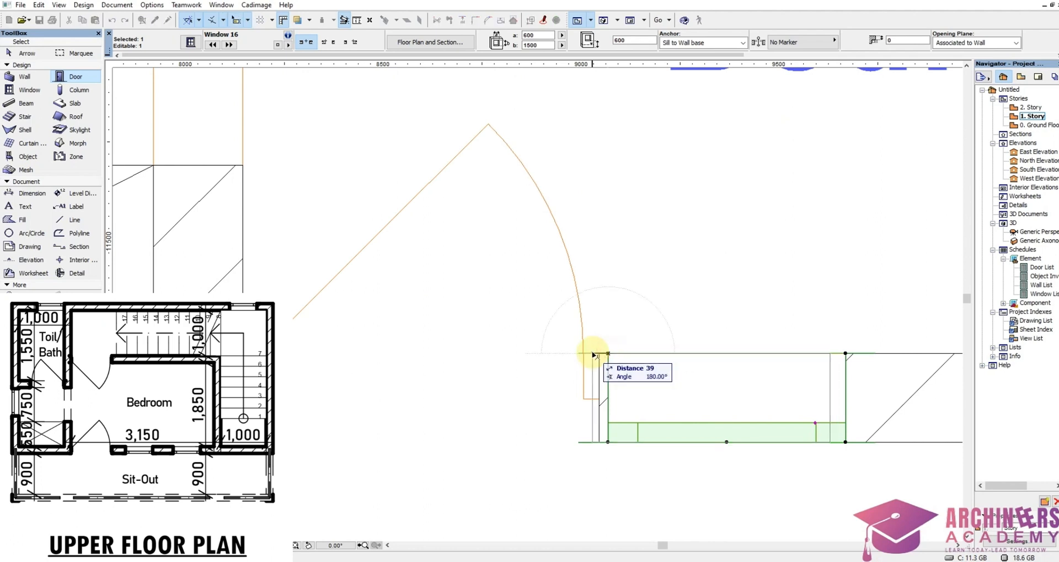
{"action": "scroll", "coordinate": [599, 354], "scroll_direction": "up", "scroll_amount": 4}
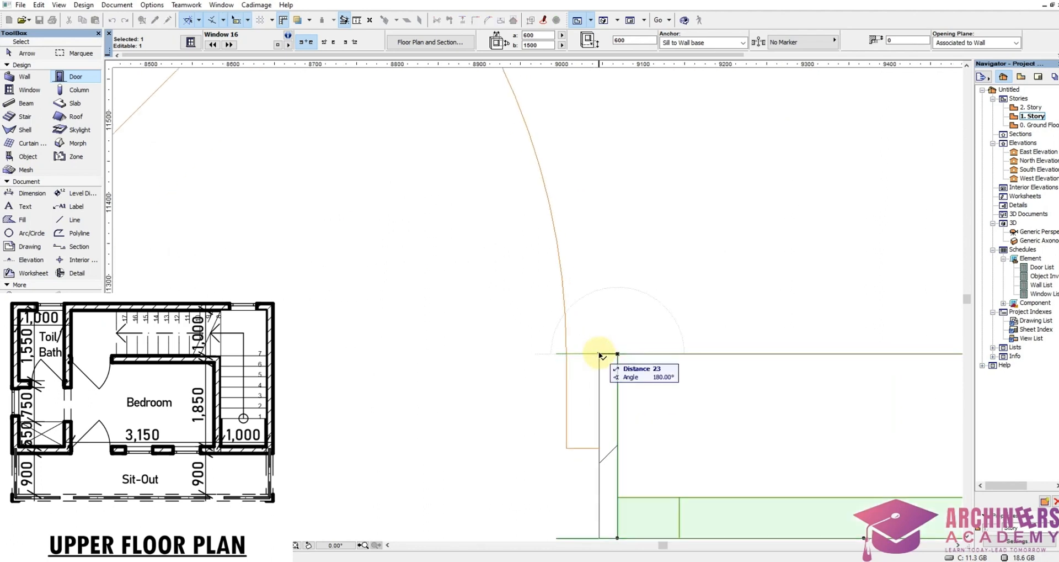
{"action": "left_click", "coordinate": [600, 353]}
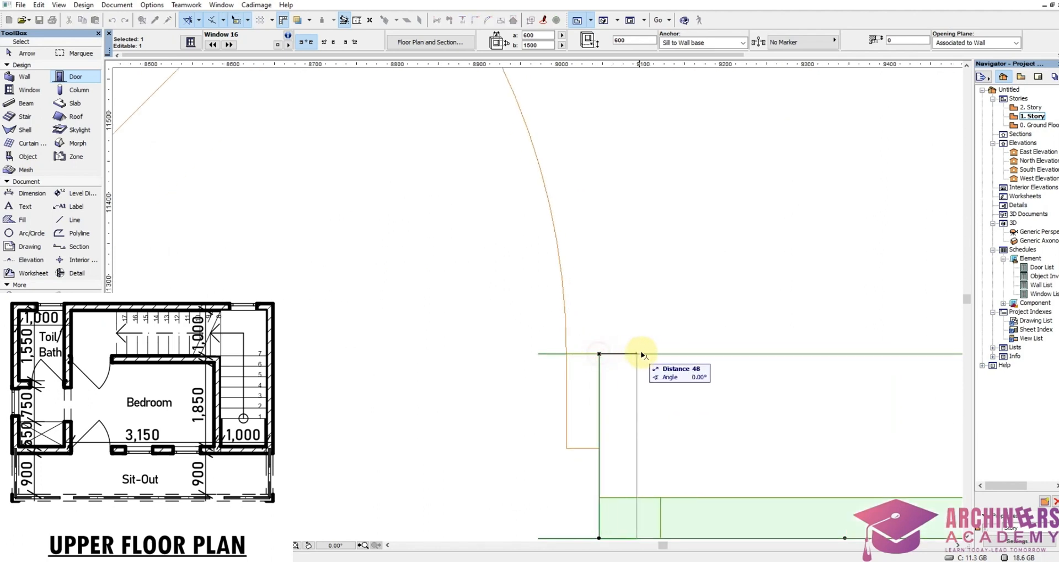
Step: Offset the bedroom's western south-wall window 300 mm east from the edge of the door opening
{"action": "type", "text": "30"}
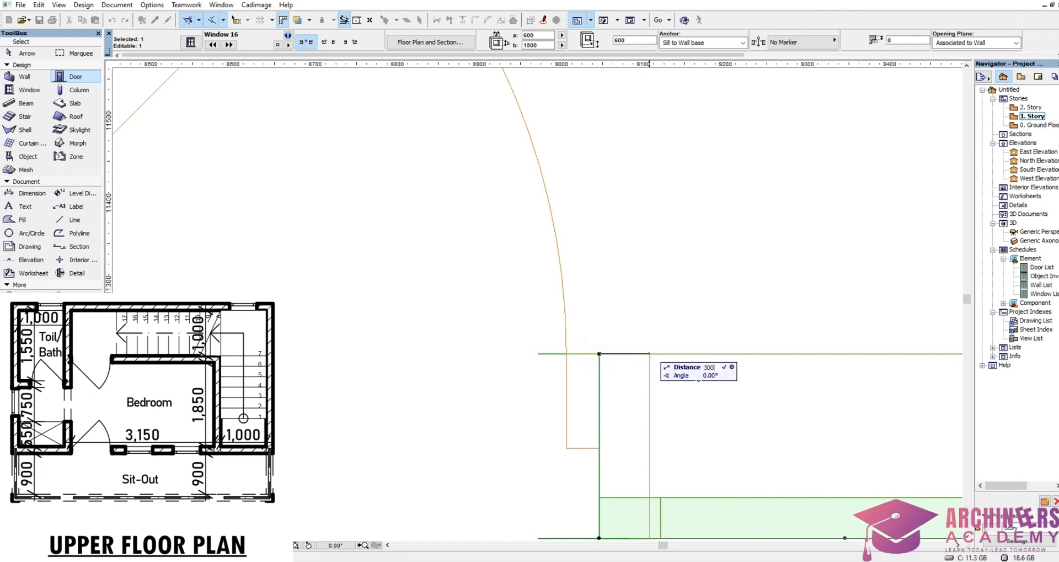
{"action": "type", "text": "0"}
{"action": "key", "text": "Return"}
{"action": "scroll", "coordinate": [620, 355], "scroll_direction": "down", "scroll_amount": 6}
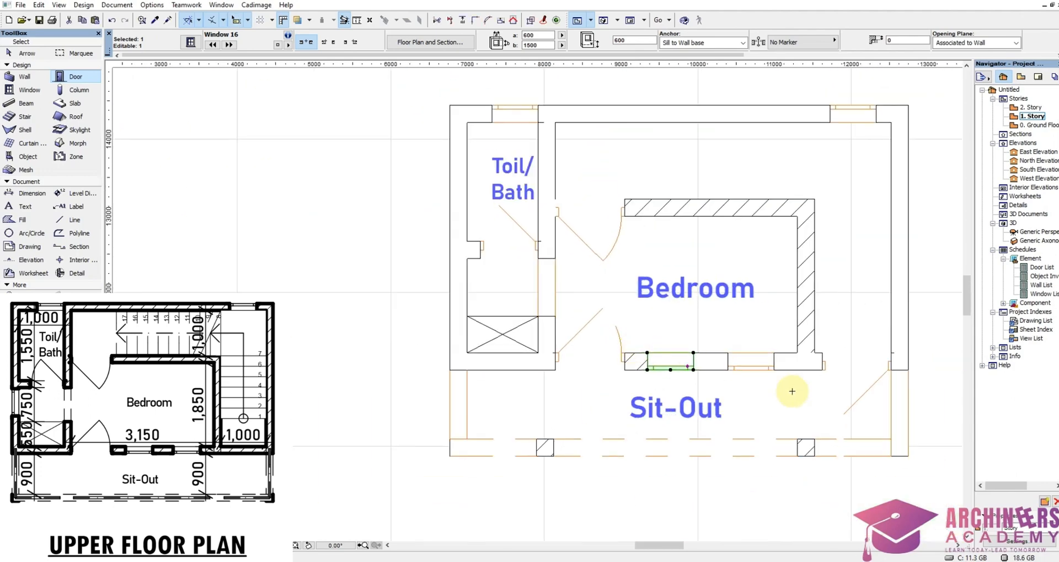
{"action": "key", "text": "Escape"}
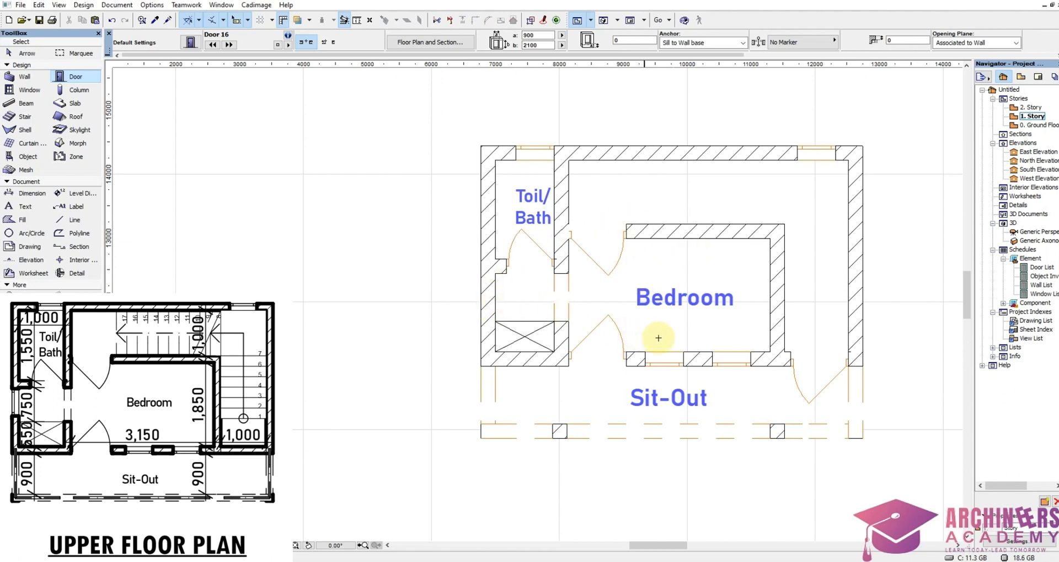
Step: Pick up the bedroom window's settings and place a matching 600 × 1500 window in the west wall between the Toil/Bath and the closet
{"action": "left_click", "coordinate": [490, 294]}
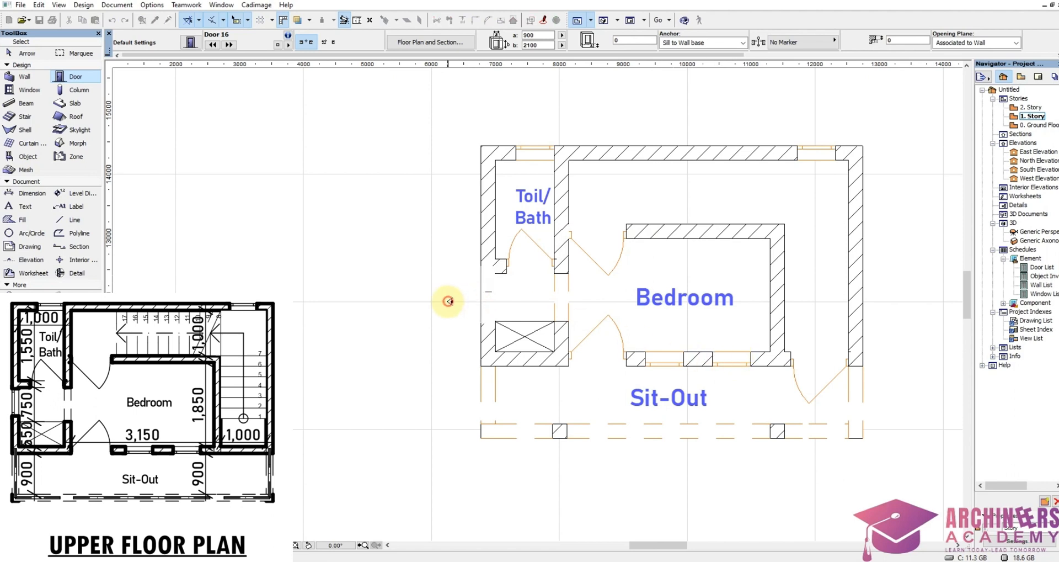
{"action": "key", "text": "ctrl+z"}
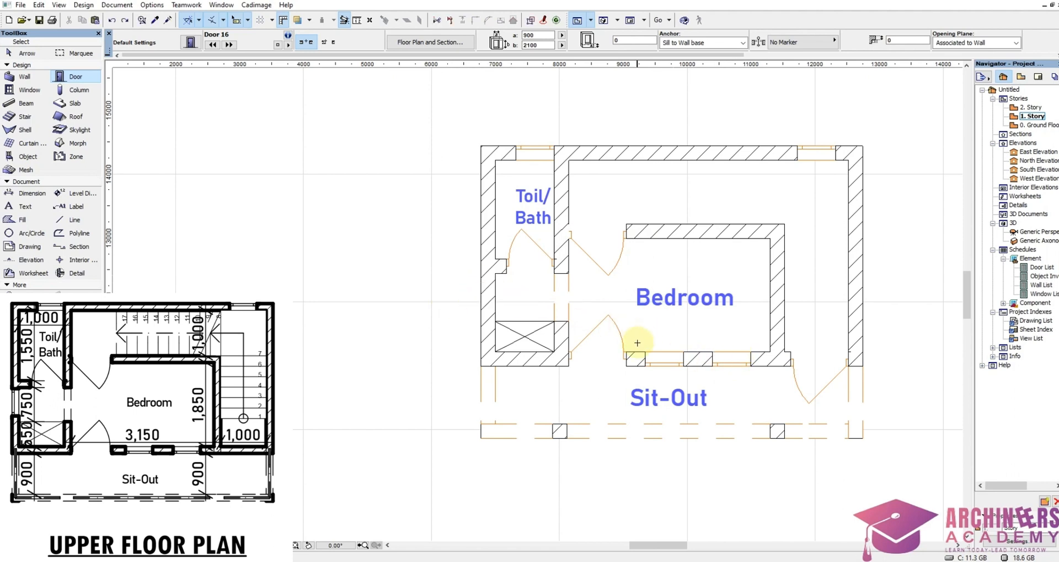
{"action": "left_click", "coordinate": [645, 353], "text": "alt"}
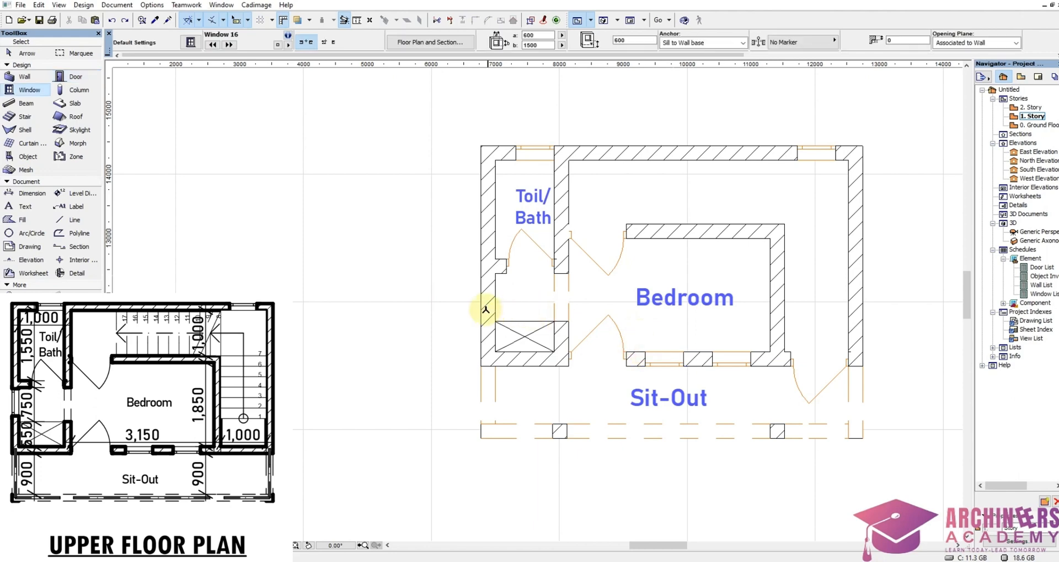
{"action": "left_click", "coordinate": [490, 291]}
{"action": "left_click", "coordinate": [439, 290]}
{"action": "scroll", "coordinate": [497, 279], "scroll_direction": "up", "scroll_amount": 3}
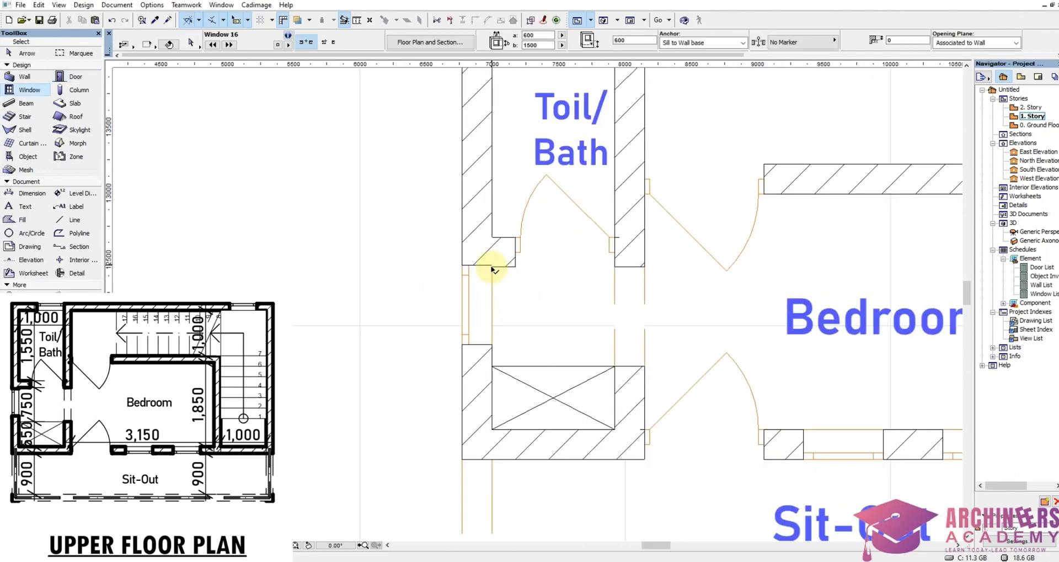
Step: Move the west wall's window slightly south until its north edge aligns with the south face of the Toil/Bath wall
{"action": "left_click", "coordinate": [492, 265]}
{"action": "scroll", "coordinate": [492, 263], "scroll_direction": "up", "scroll_amount": 2}
{"action": "scroll", "coordinate": [492, 265], "scroll_direction": "up", "scroll_amount": 2}
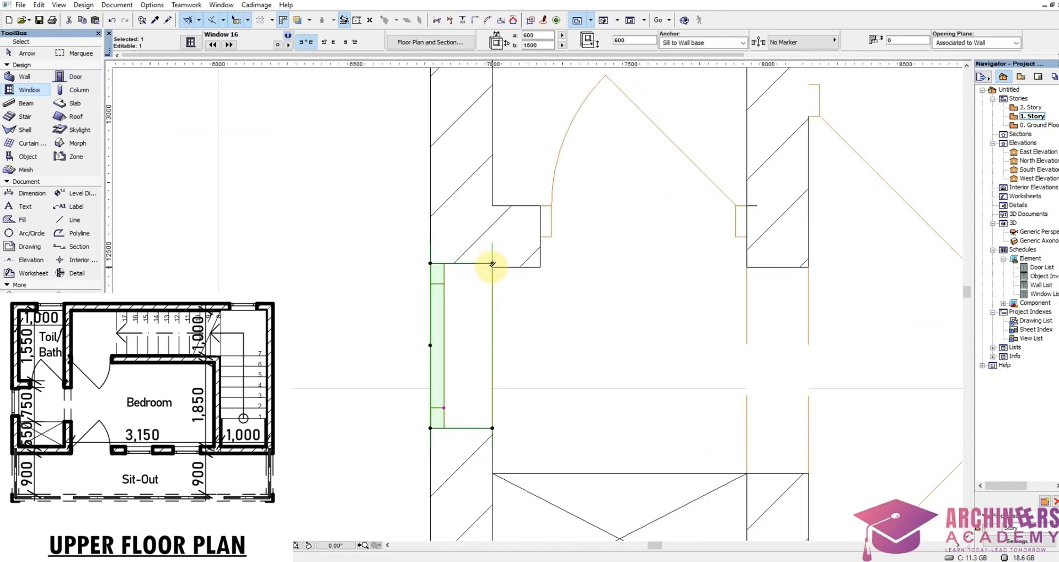
{"action": "scroll", "coordinate": [492, 265], "scroll_direction": "up", "scroll_amount": 2}
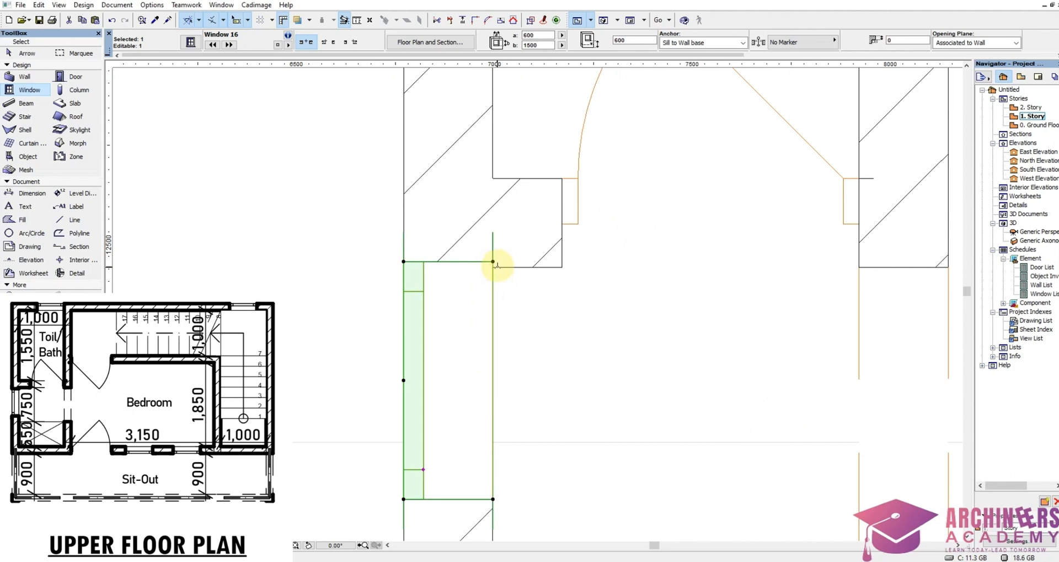
{"action": "left_click", "coordinate": [494, 262]}
{"action": "left_click", "coordinate": [494, 263]}
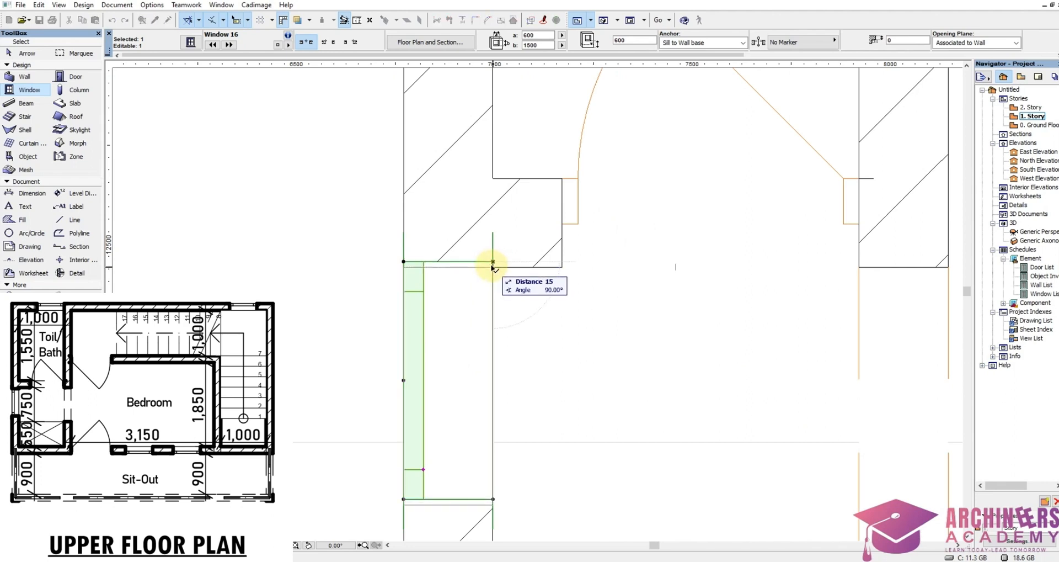
{"action": "left_click", "coordinate": [493, 268]}
{"action": "left_click", "coordinate": [533, 319]}
{"action": "scroll", "coordinate": [400, 302], "scroll_direction": "down", "scroll_amount": 4}
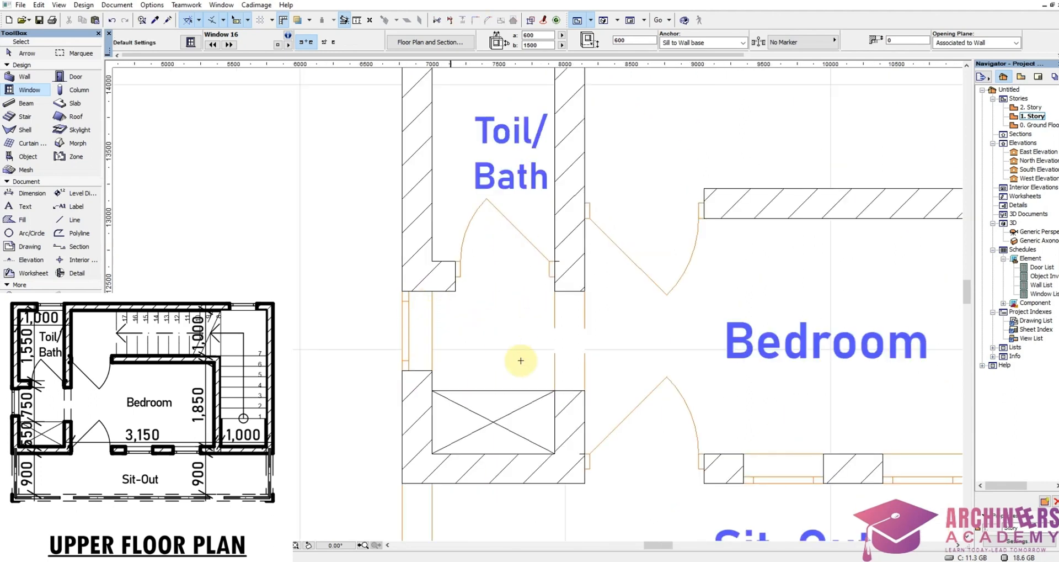
{"action": "scroll", "coordinate": [519, 331], "scroll_direction": "down", "scroll_amount": 4}
{"action": "scroll", "coordinate": [620, 359], "scroll_direction": "down", "scroll_amount": 4}
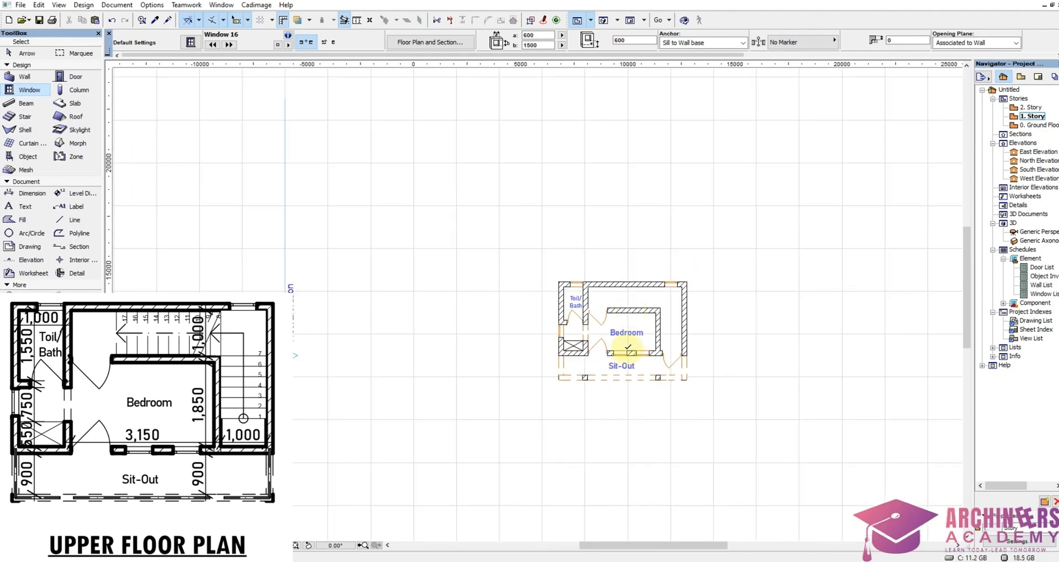
Step: Switch from the first story to the ground floor plan
{"action": "scroll", "coordinate": [619, 366], "scroll_direction": "up", "scroll_amount": 7}
{"action": "scroll", "coordinate": [618, 370], "scroll_direction": "down", "scroll_amount": 2}
{"action": "scroll", "coordinate": [618, 370], "scroll_direction": "down", "scroll_amount": 2}
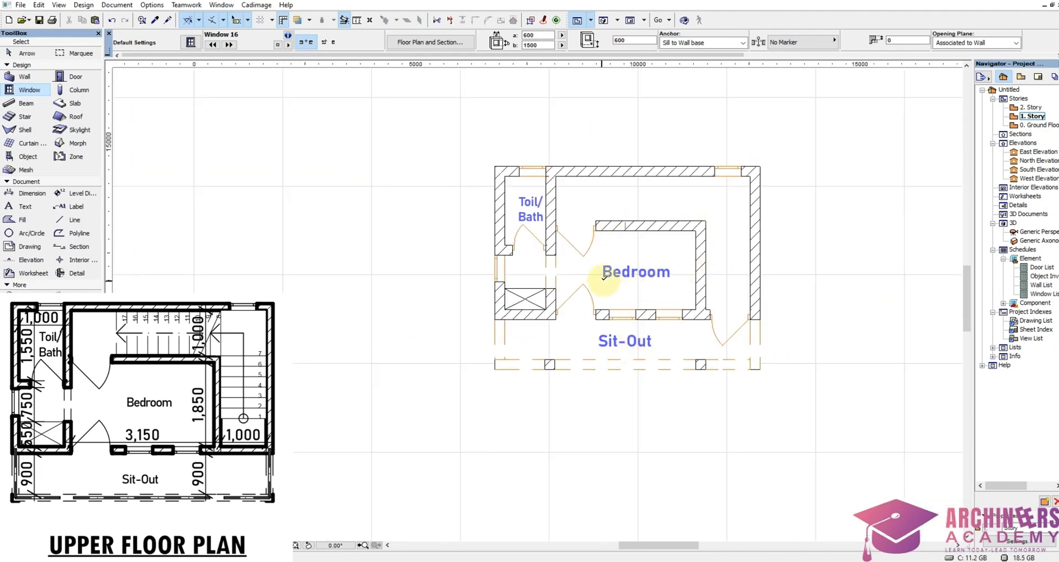
{"action": "left_click", "coordinate": [1031, 126]}
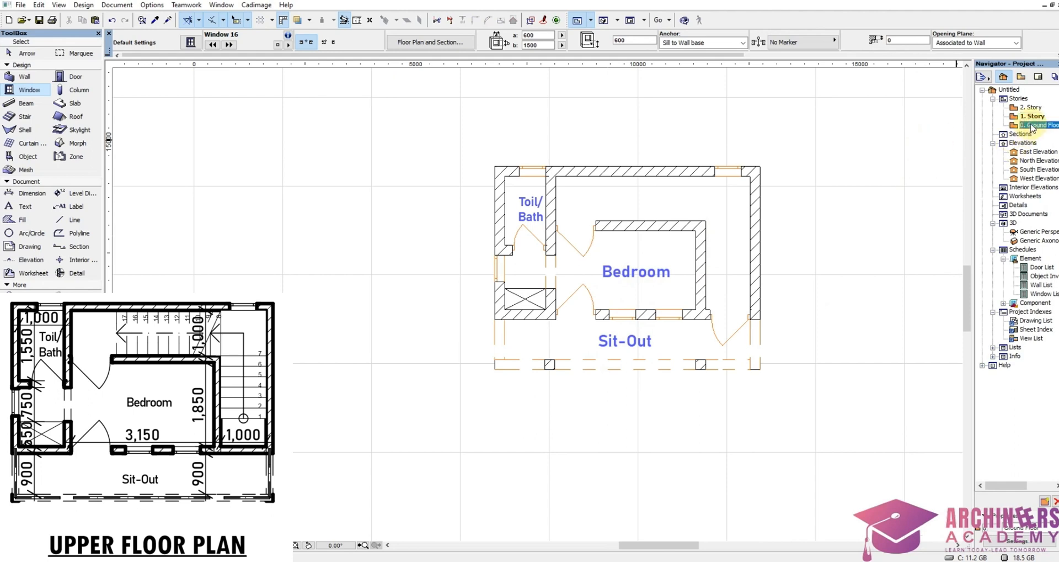
{"action": "double_click", "coordinate": [1031, 125]}
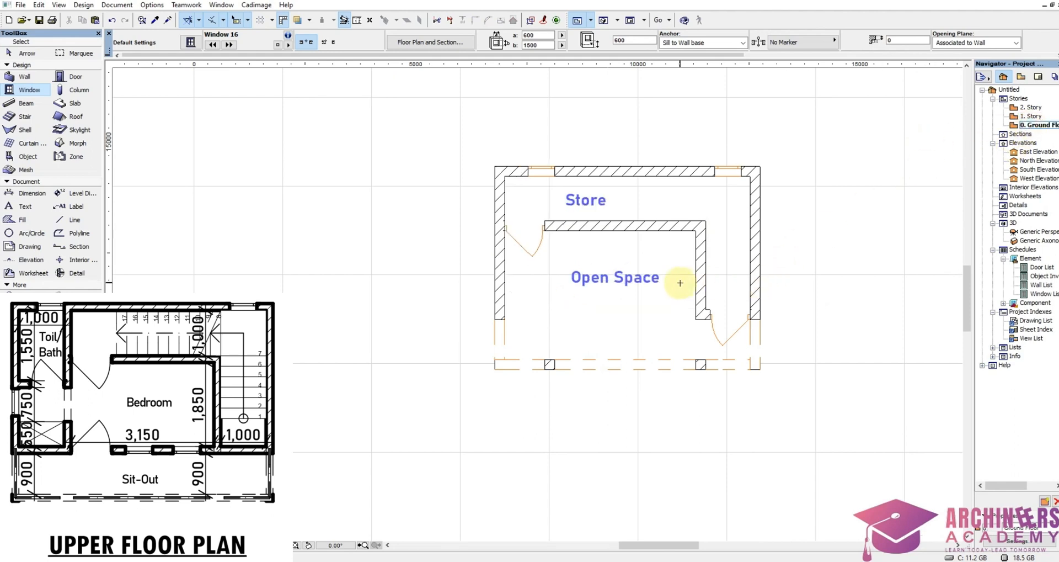
Step: Measure along the inside face of the rear wall from the stairwell's outer corner
{"action": "scroll", "coordinate": [754, 255], "scroll_direction": "up", "scroll_amount": 2}
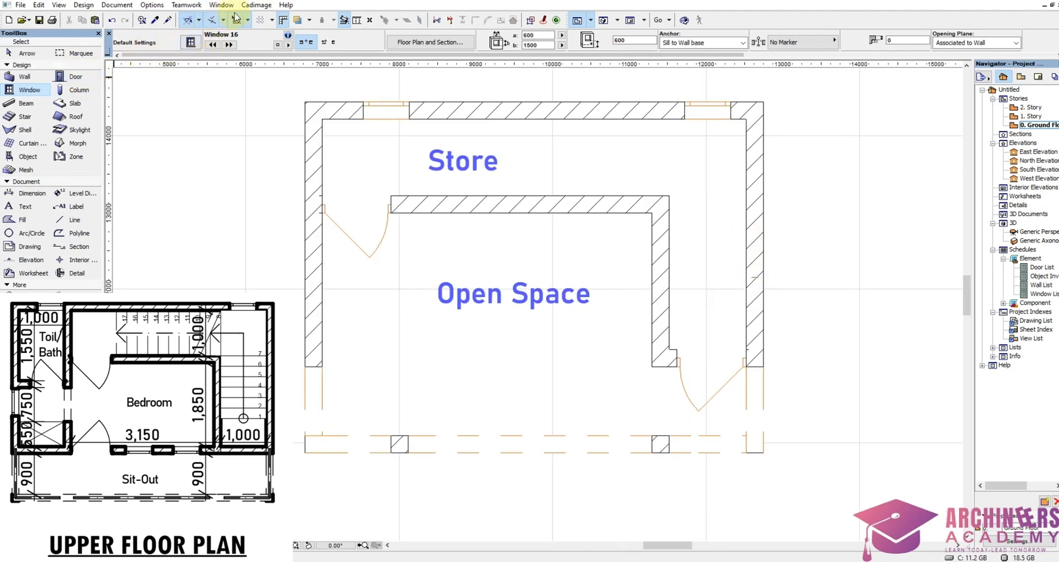
{"action": "left_click", "coordinate": [357, 21]}
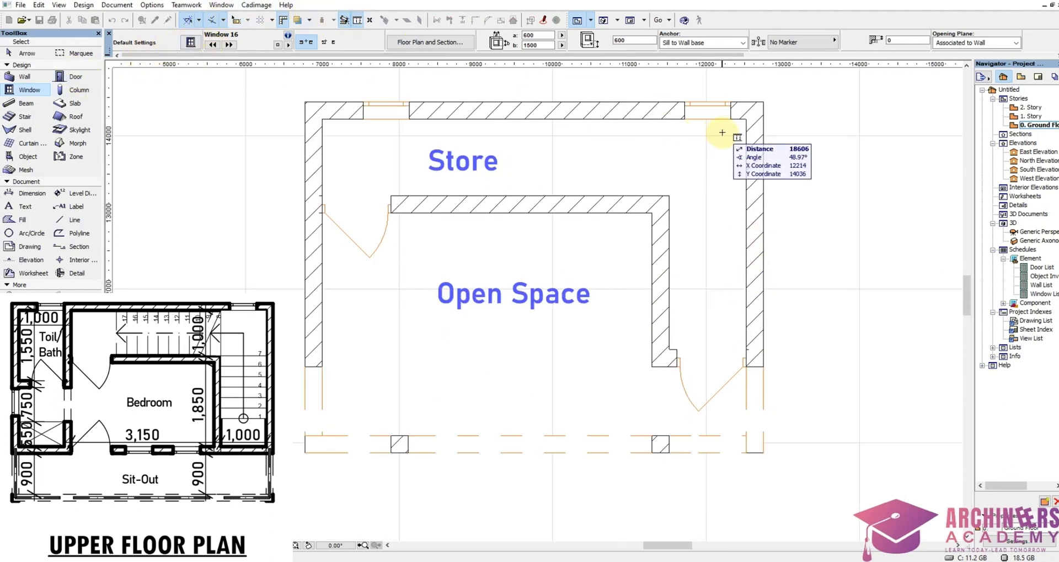
{"action": "left_click", "coordinate": [746, 117]}
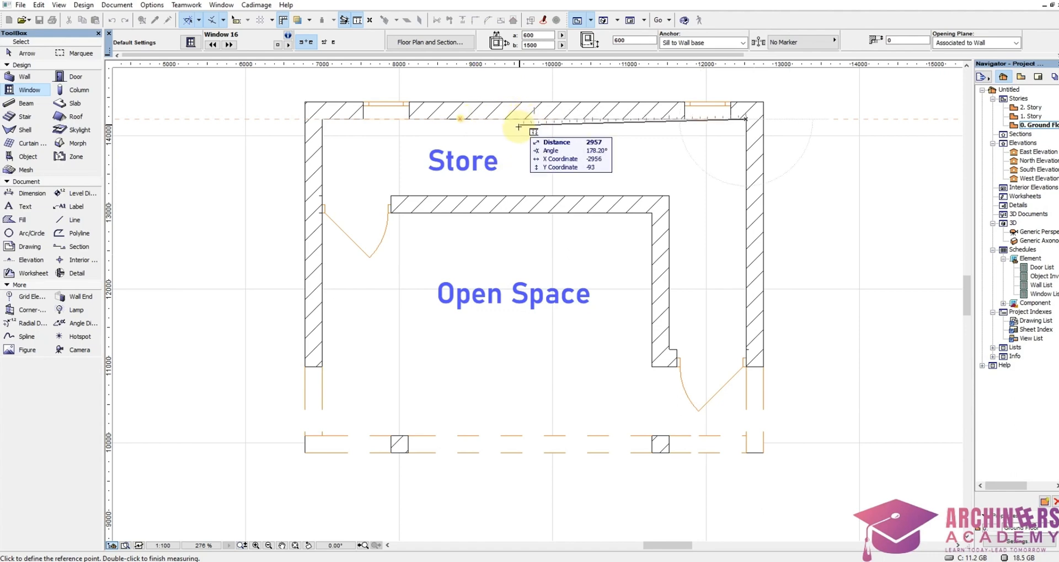
{"action": "key", "text": "Escape"}
Step: Configure the default L-shaped stair with plan dimensions of 3000 by 2500 mm
{"action": "left_click", "coordinate": [27, 118]}
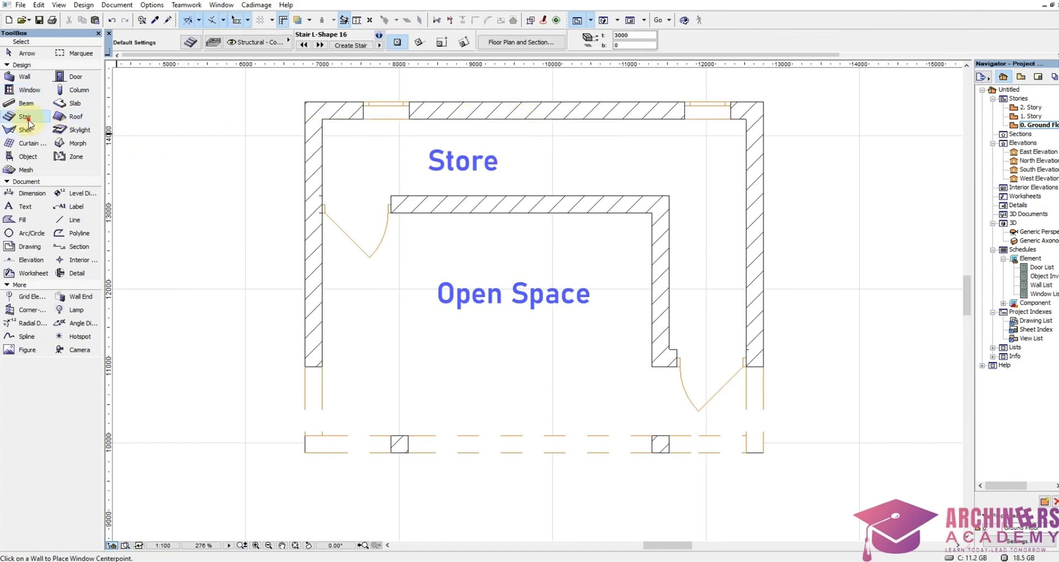
{"action": "double_click", "coordinate": [27, 118]}
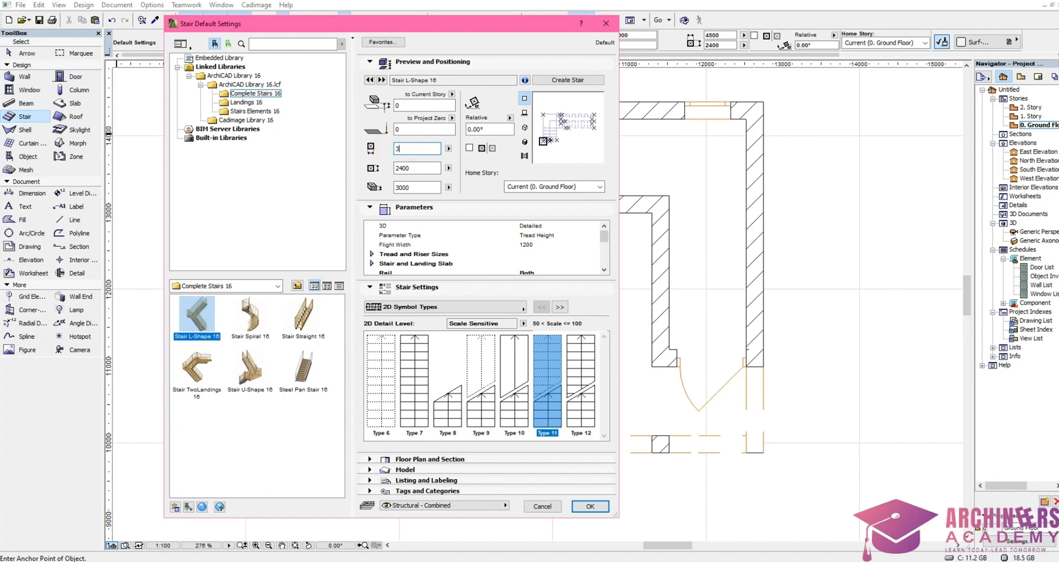
{"action": "type", "text": "000"}
{"action": "double_click", "coordinate": [420, 166]}
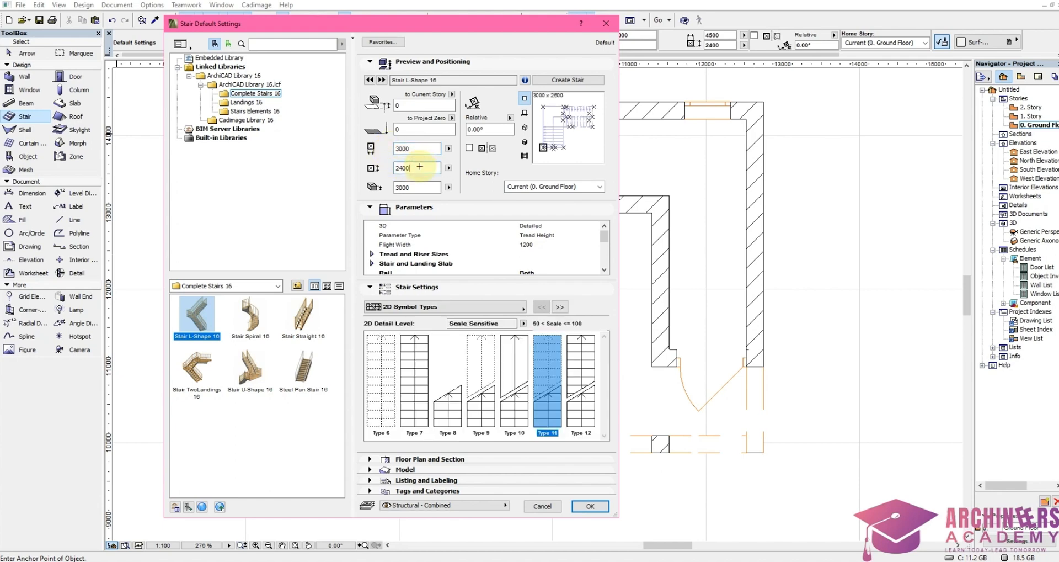
{"action": "type", "text": "25"}
{"action": "left_click", "coordinate": [426, 188]}
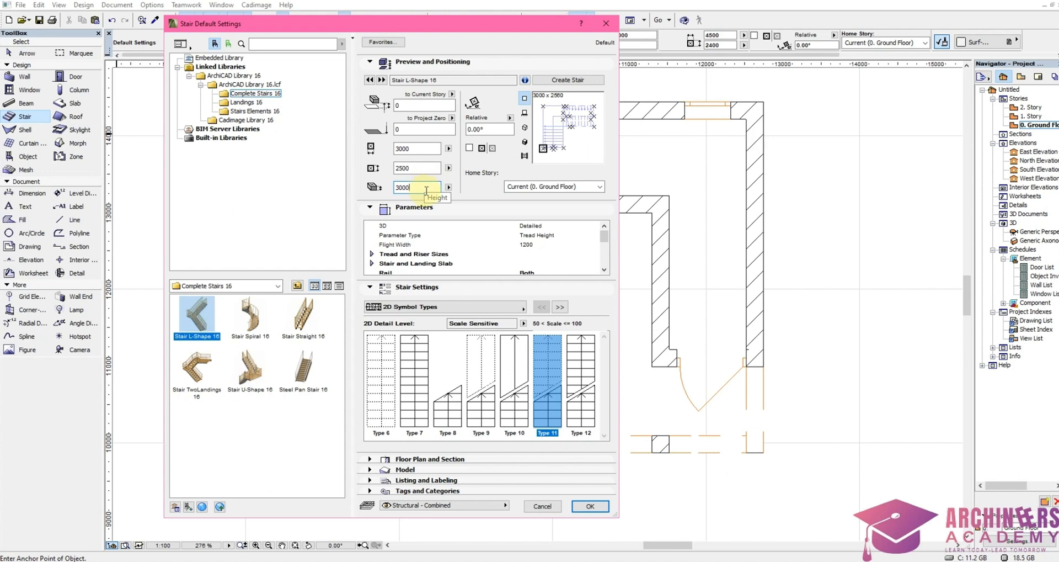
Step: Set the stair's flight width to 1000 mm and its first plan dimension to 3300 mm, and accept the defaults
{"action": "left_click", "coordinate": [526, 245]}
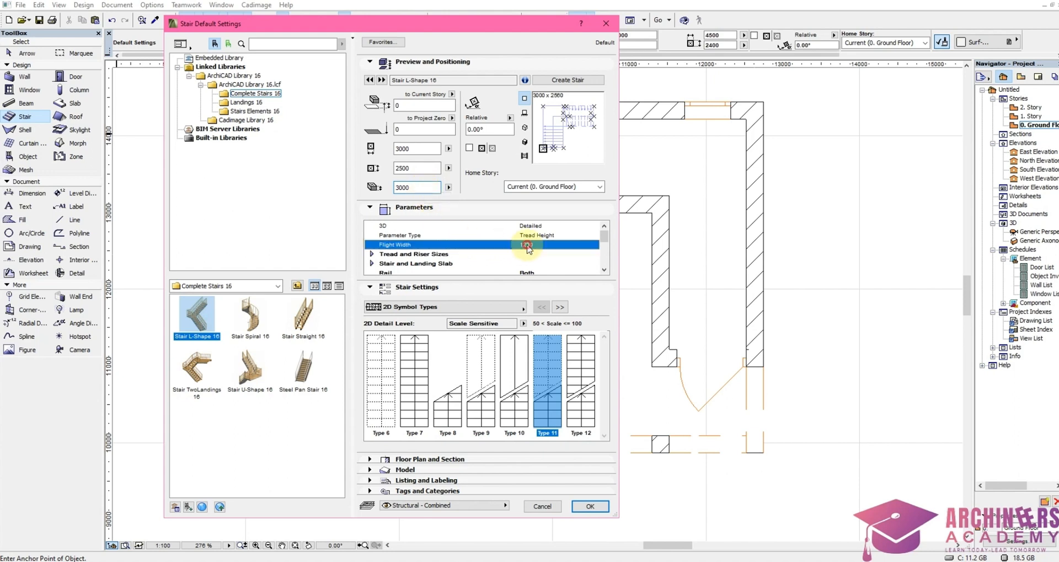
{"action": "type", "text": "1"}
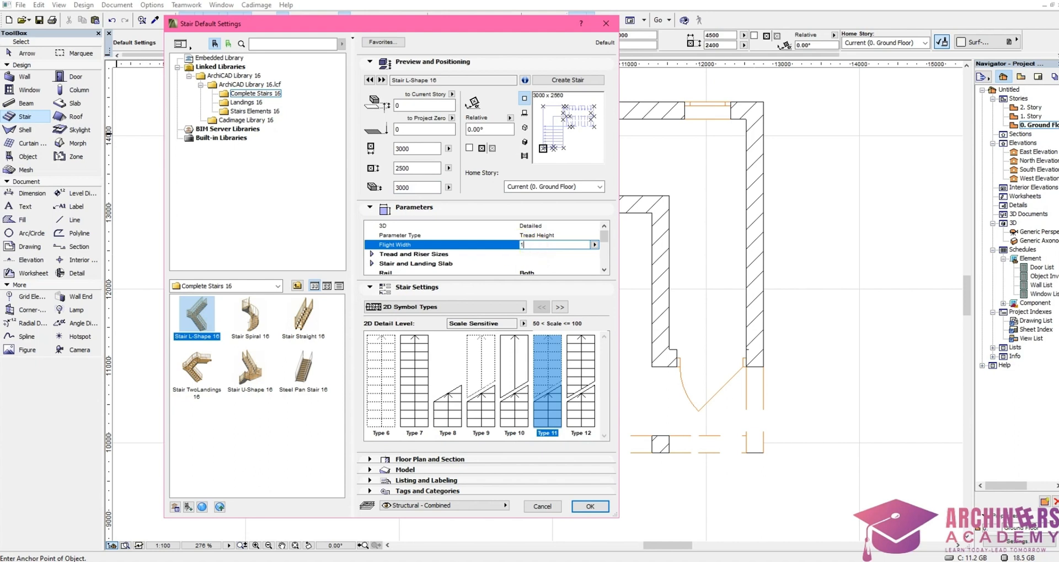
{"action": "type", "text": "000"}
{"action": "key", "text": "Return"}
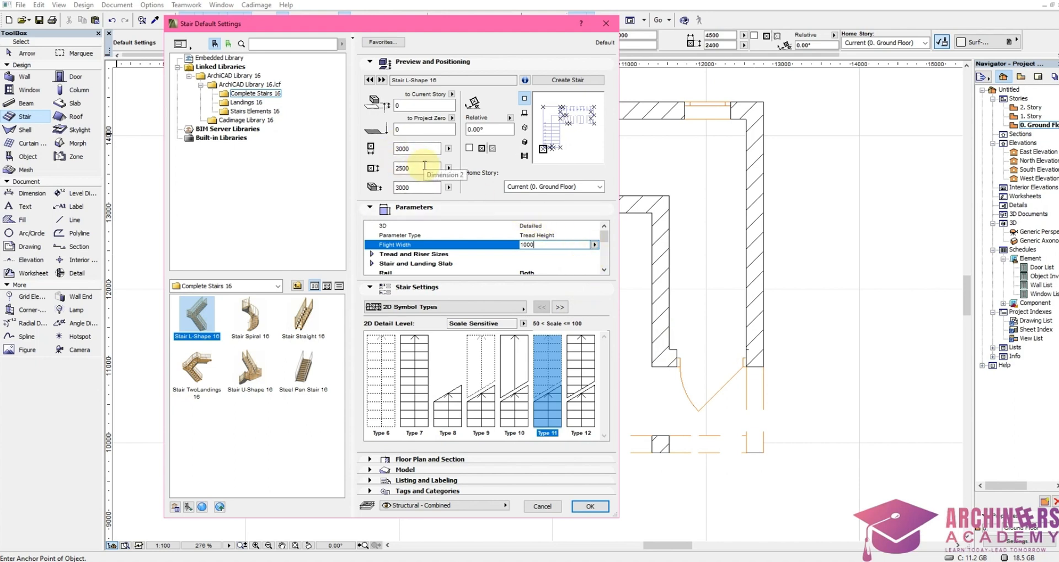
{"action": "left_click", "coordinate": [411, 148]}
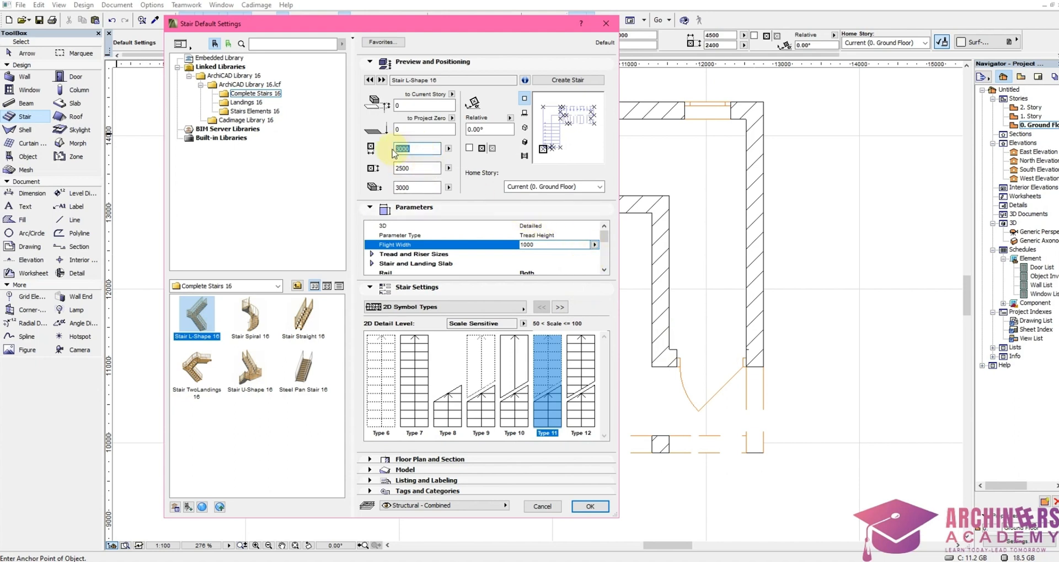
{"action": "left_click", "coordinate": [416, 168]}
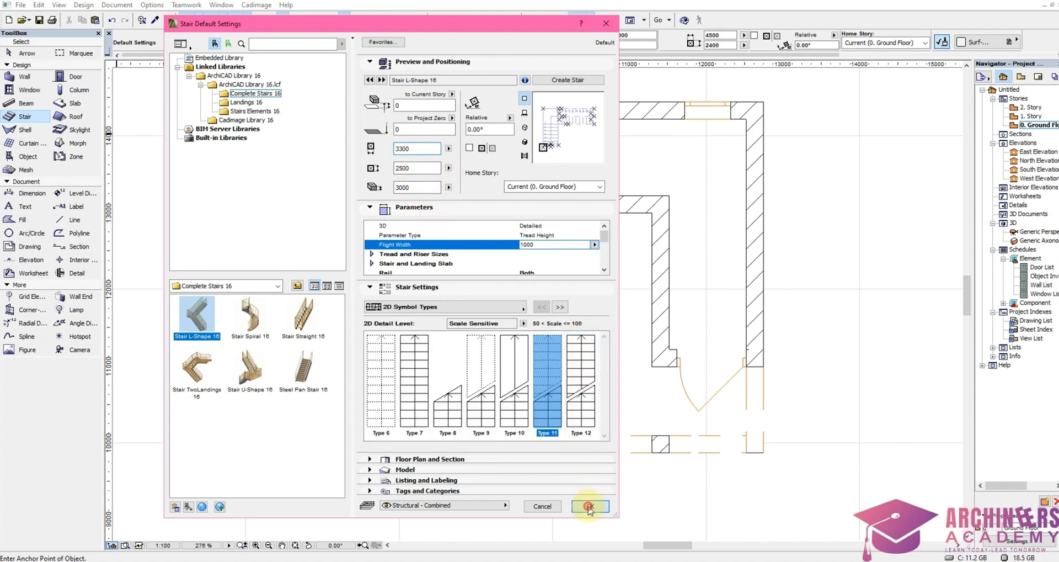
{"action": "left_click", "coordinate": [589, 506]}
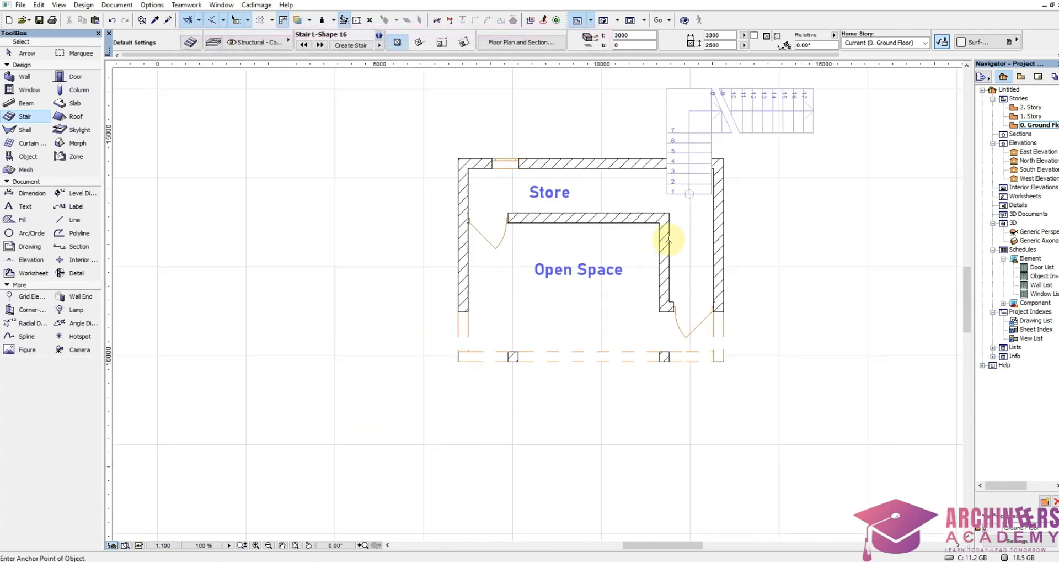
Step: Place the L-shaped stair near the inner stairwell corner and mirror it so its upper flight runs toward the Store
{"action": "scroll", "coordinate": [669, 240], "scroll_direction": "down", "scroll_amount": 1}
{"action": "left_click", "coordinate": [668, 200]}
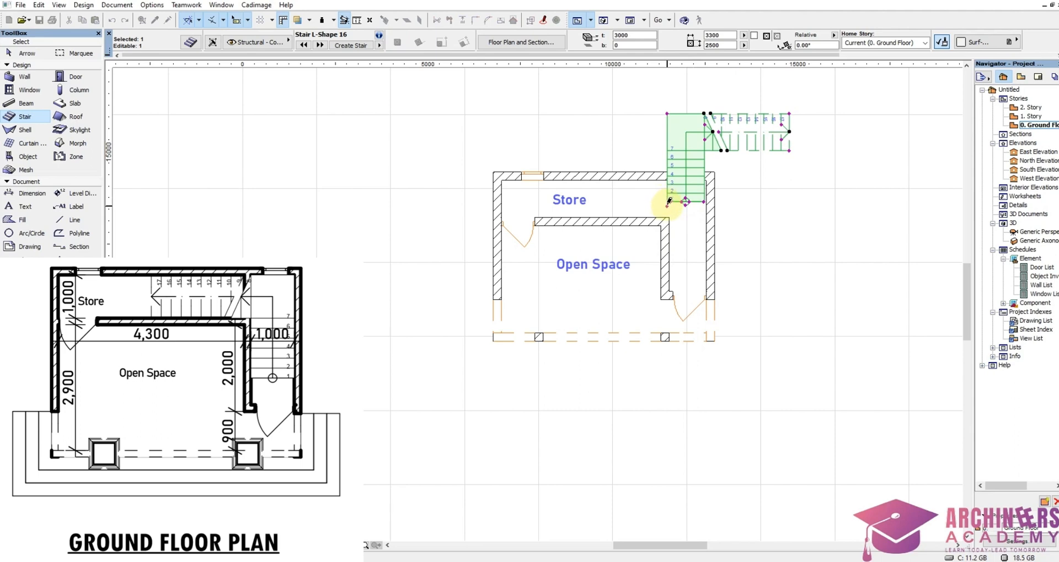
{"action": "left_click", "coordinate": [667, 179]}
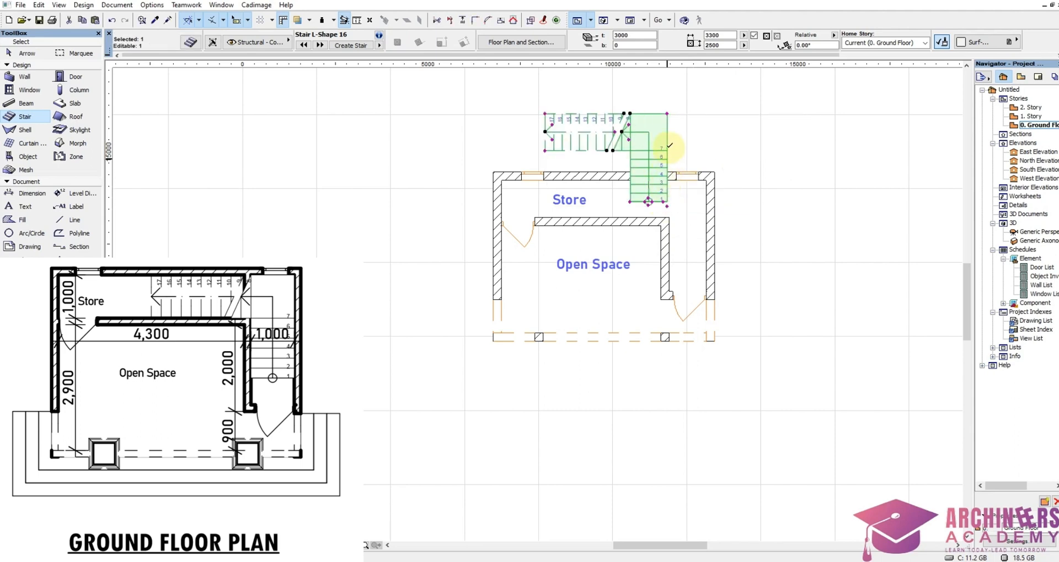
Step: Move the mirrored stair so its outer landing corner snaps to the inside corner of the rear and side walls
{"action": "left_click", "coordinate": [667, 114]}
{"action": "scroll", "coordinate": [694, 164], "scroll_direction": "up", "scroll_amount": 3}
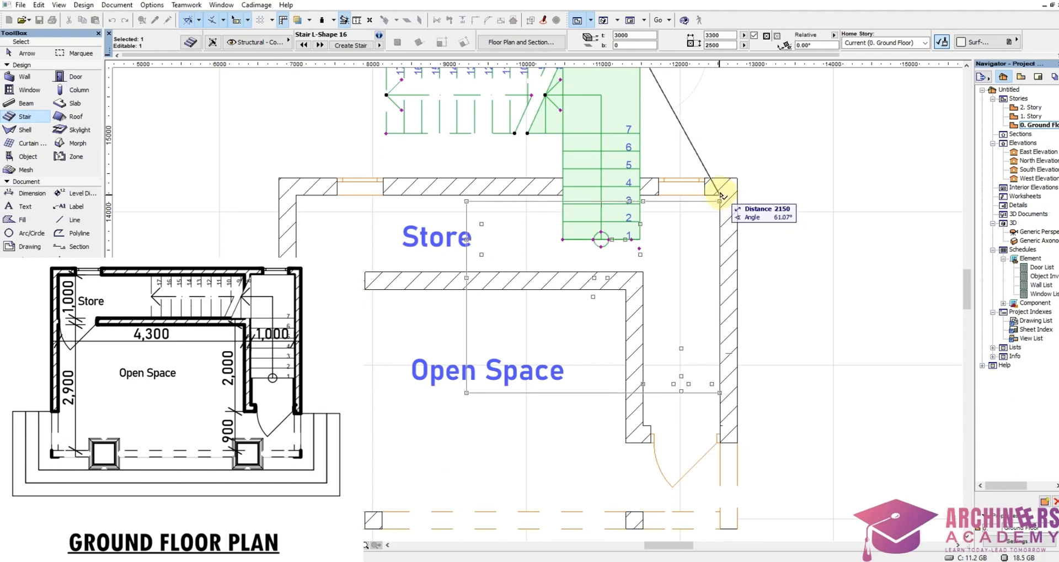
{"action": "left_click", "coordinate": [717, 194]}
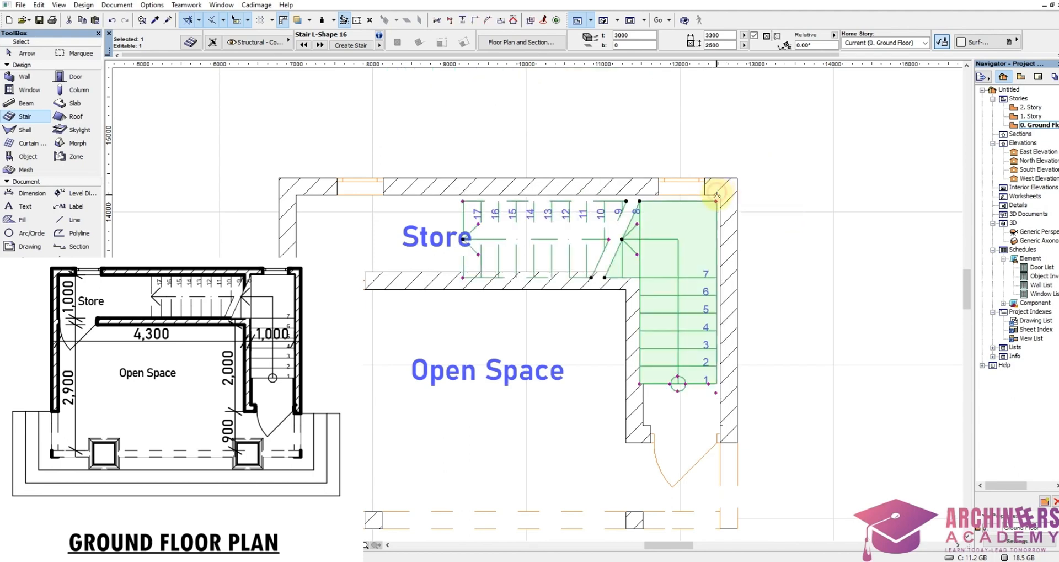
{"action": "scroll", "coordinate": [717, 194], "scroll_direction": "up", "scroll_amount": 3}
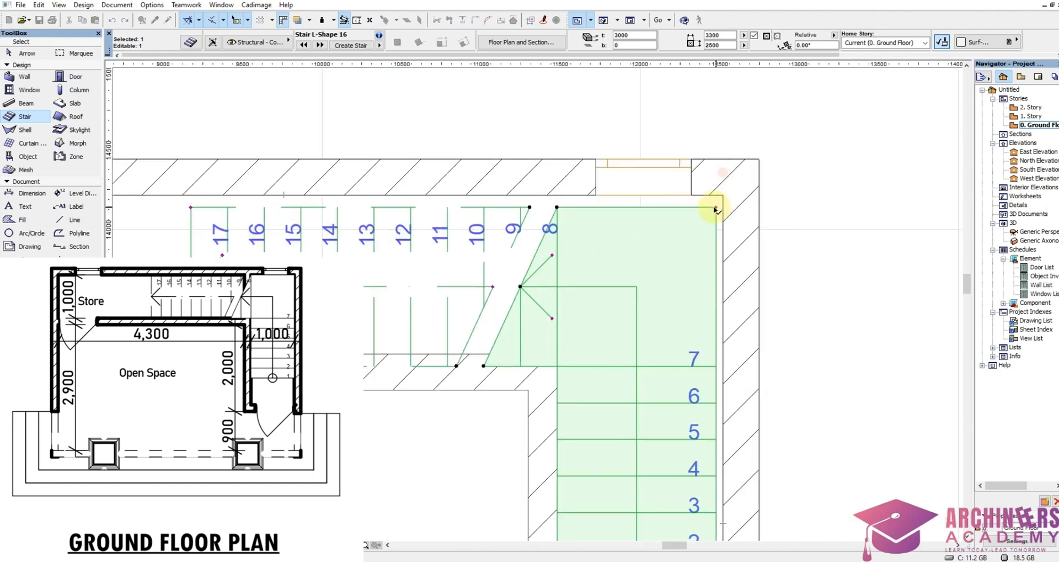
{"action": "left_click_drag", "start_coordinate": [715, 209], "coordinate": [723, 193]}
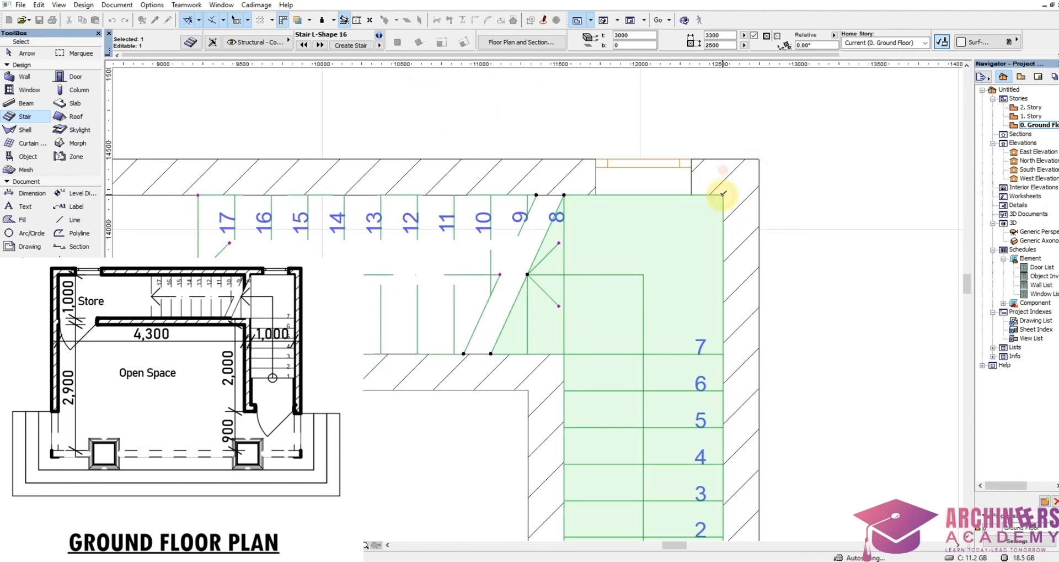
Step: Open the 1. Story plan and turn on the trace reference of the ground floor
{"action": "scroll", "coordinate": [722, 194], "scroll_direction": "down", "scroll_amount": 2}
{"action": "scroll", "coordinate": [742, 199], "scroll_direction": "down", "scroll_amount": 2}
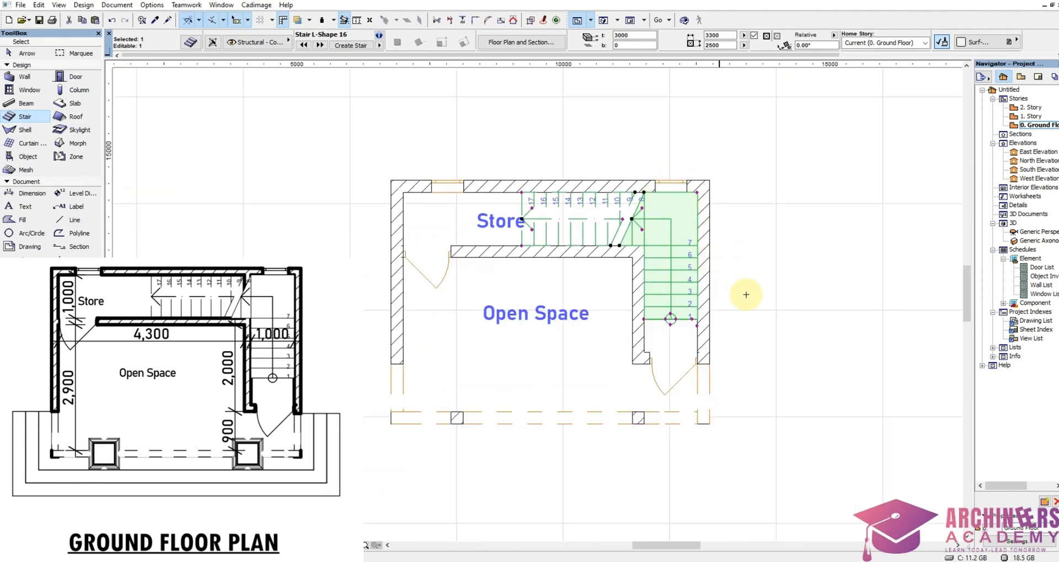
{"action": "double_click", "coordinate": [1035, 117]}
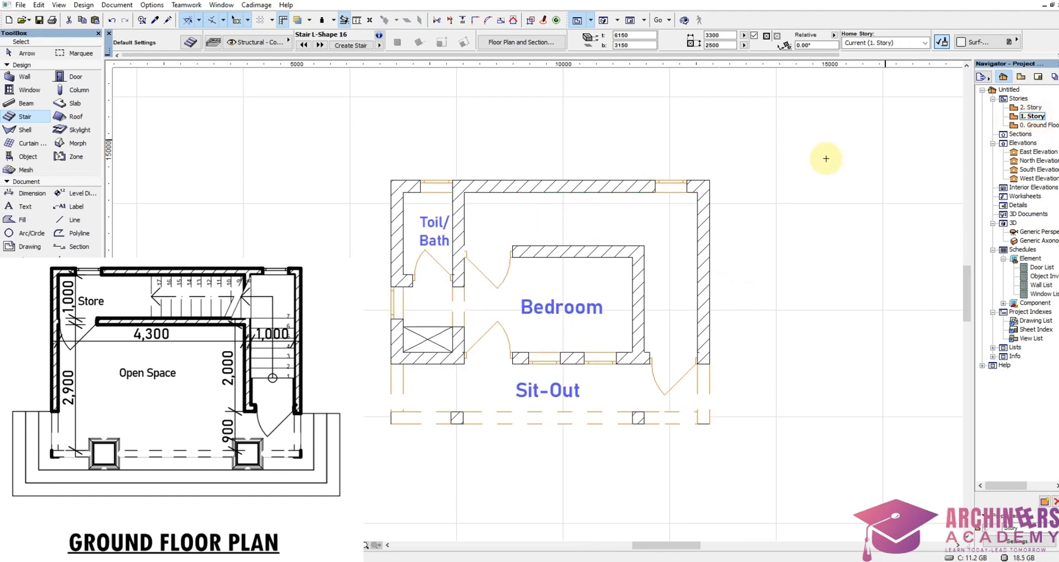
{"action": "right_click", "coordinate": [756, 160]}
{"action": "left_click", "coordinate": [913, 215]}
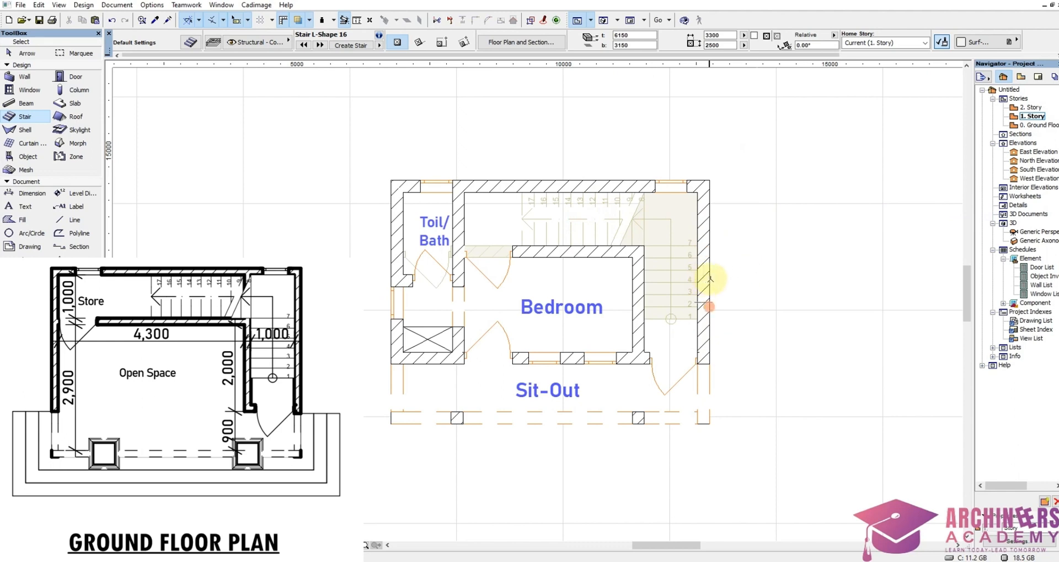
Step: Delete the first-story door between the foot of the stairwell and the Sit-Out
{"action": "left_click", "coordinate": [663, 397]}
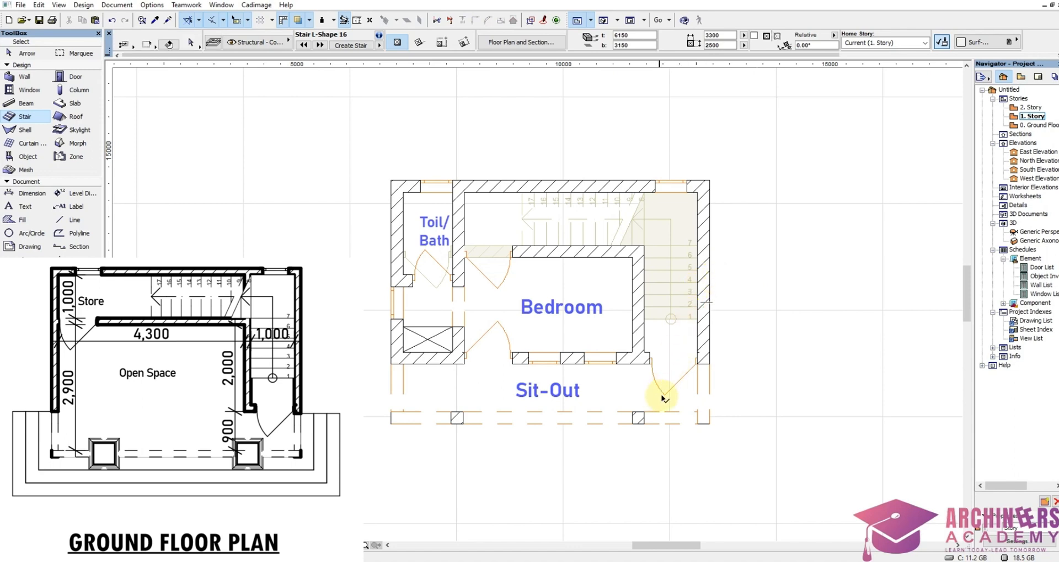
{"action": "left_click", "coordinate": [664, 395]}
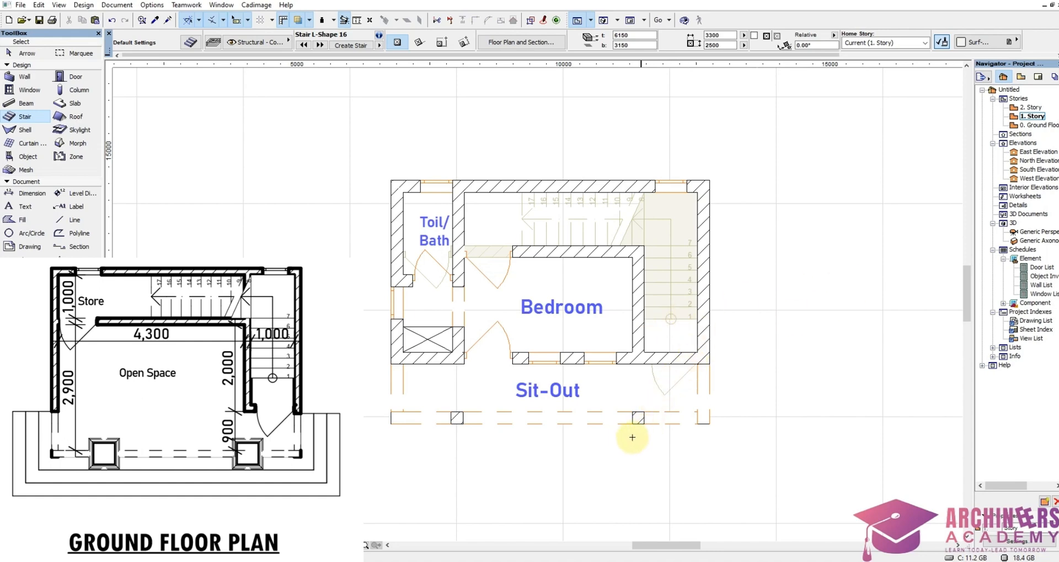
Step: Show the whole building in 3D and view it from the front
{"action": "scroll", "coordinate": [634, 343], "scroll_direction": "down", "scroll_amount": 3}
{"action": "scroll", "coordinate": [574, 393], "scroll_direction": "up", "scroll_amount": 3}
{"action": "right_click", "coordinate": [579, 391]}
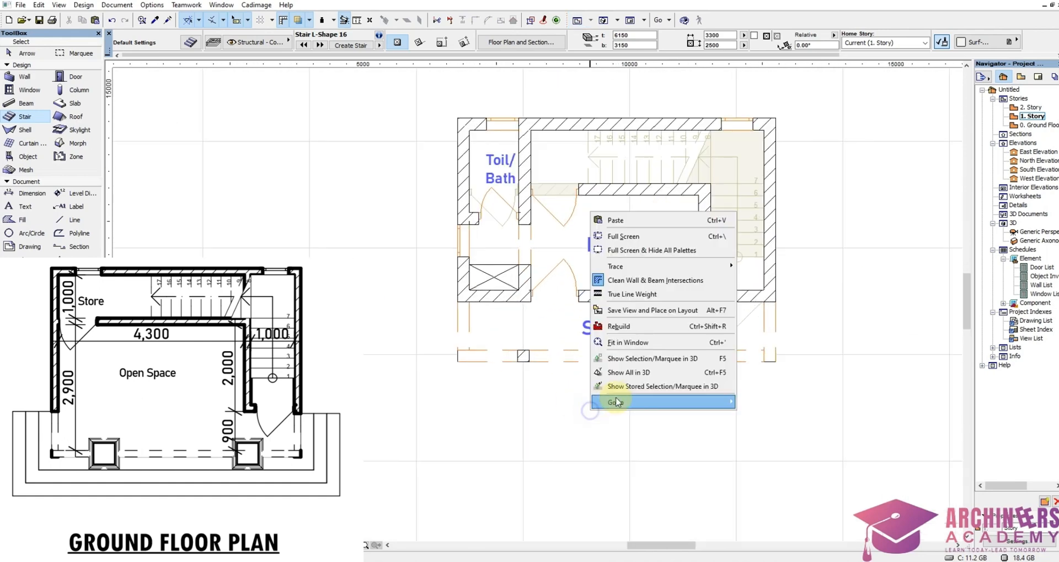
{"action": "left_click", "coordinate": [645, 373]}
{"action": "left_click_drag", "start_coordinate": [591, 207], "coordinate": [558, 270]}
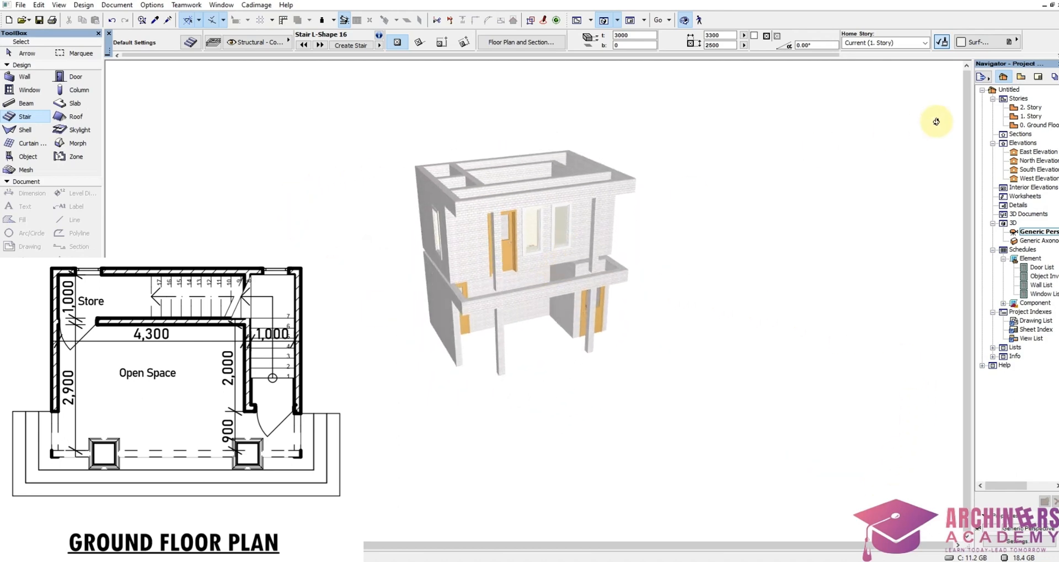
Step: Set the rail of the ground floor's L-shaped stair to None
{"action": "left_click", "coordinate": [1041, 125]}
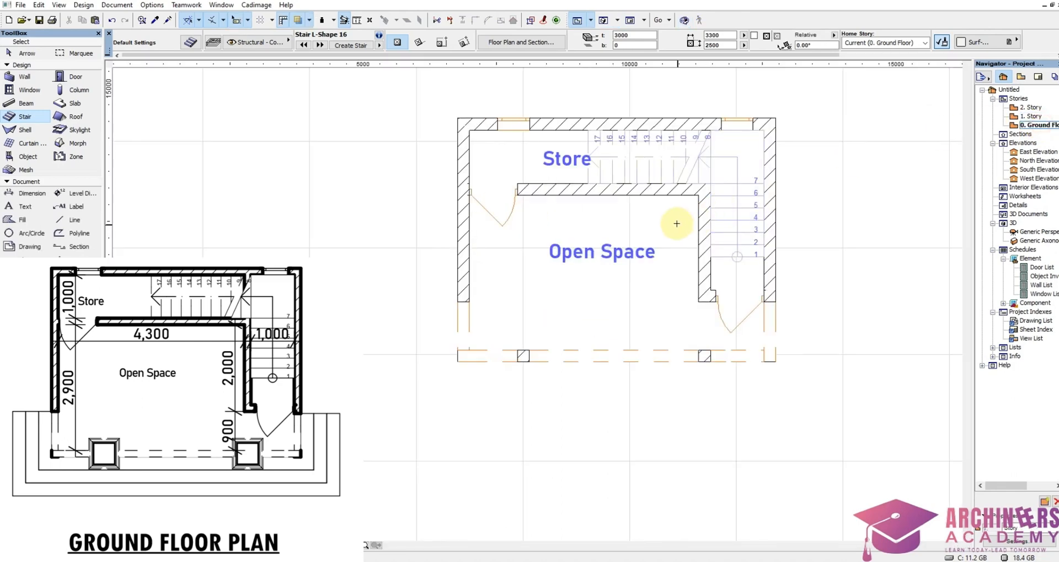
{"action": "left_click", "coordinate": [736, 157]}
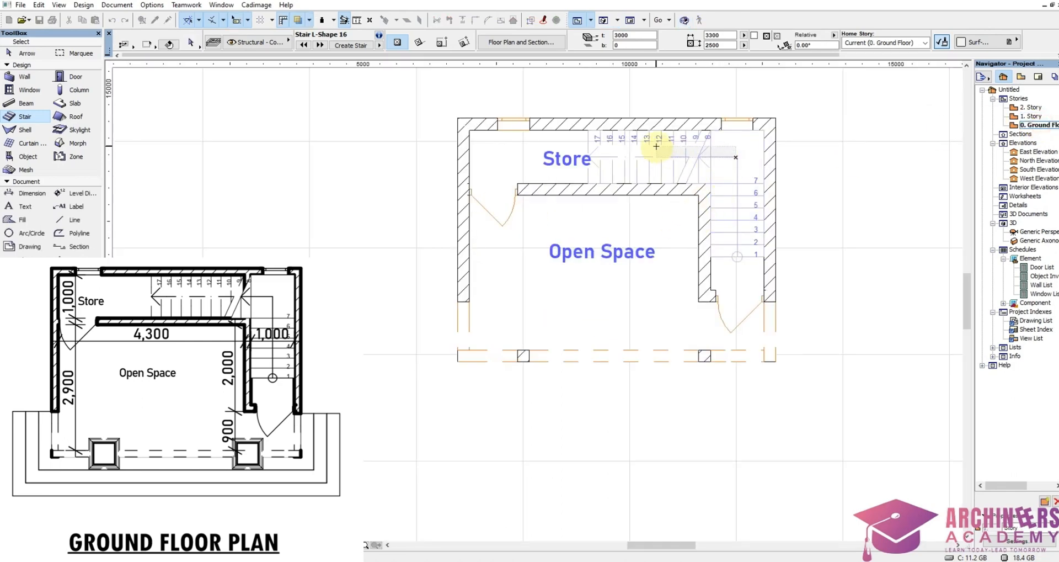
{"action": "left_click", "coordinate": [188, 41]}
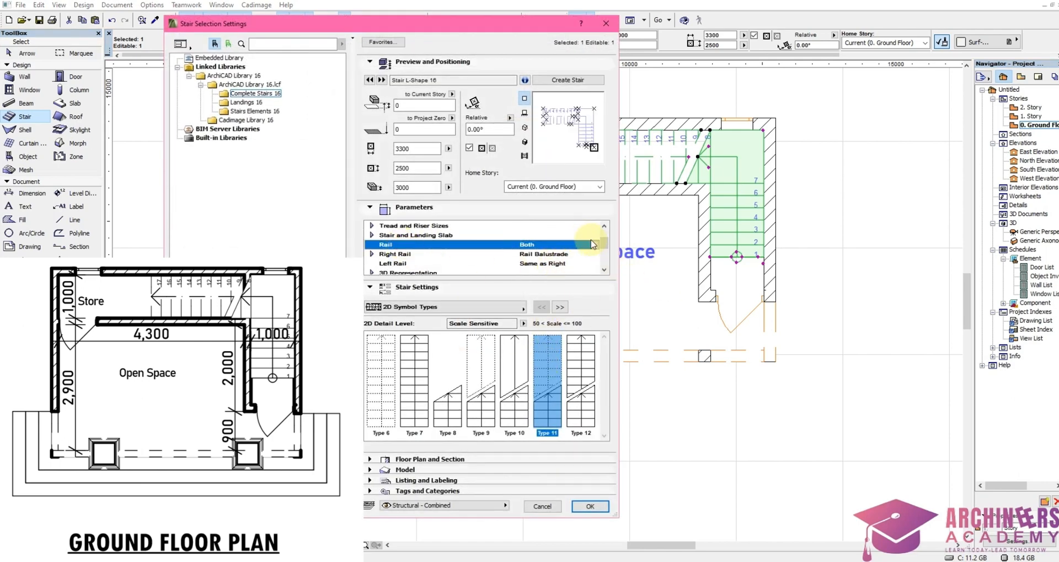
{"action": "left_click", "coordinate": [613, 273]}
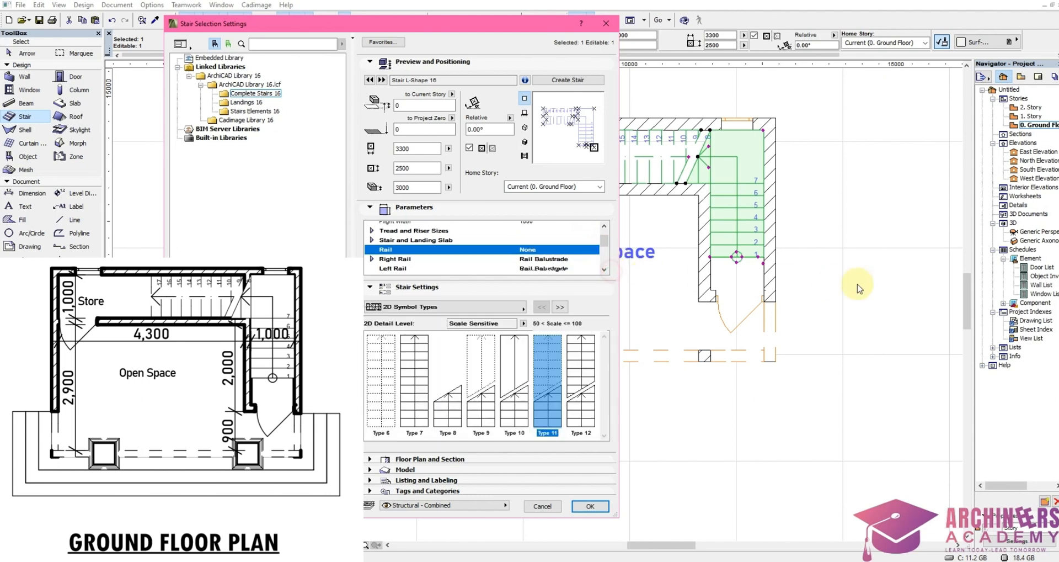
{"action": "left_click", "coordinate": [591, 505]}
Step: Show the building in 3D again and inspect the stair close up inside the stairwell
{"action": "right_click", "coordinate": [662, 475]}
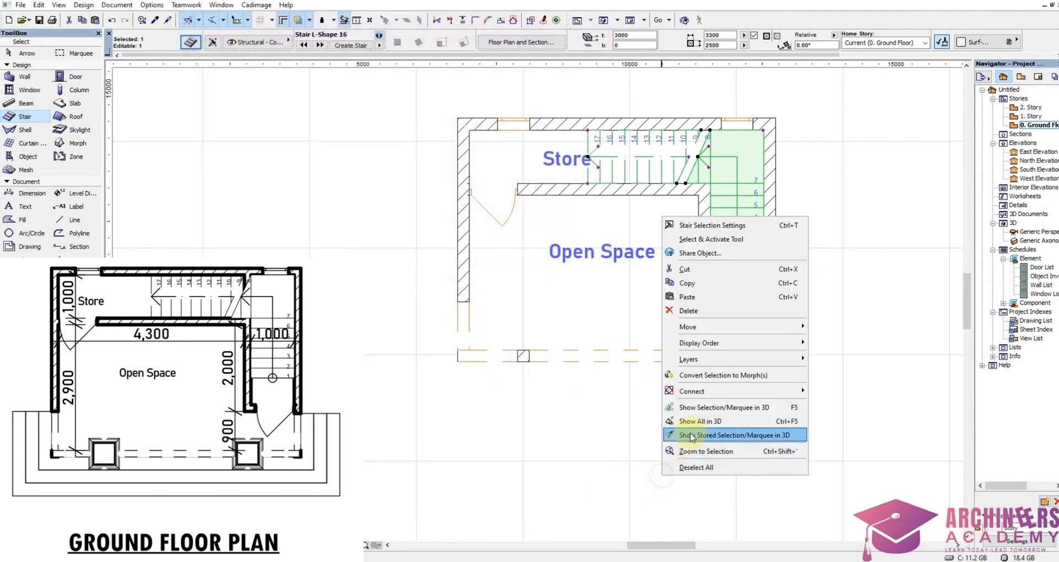
{"action": "left_click", "coordinate": [684, 432]}
{"action": "scroll", "coordinate": [614, 328], "scroll_direction": "up", "scroll_amount": 10}
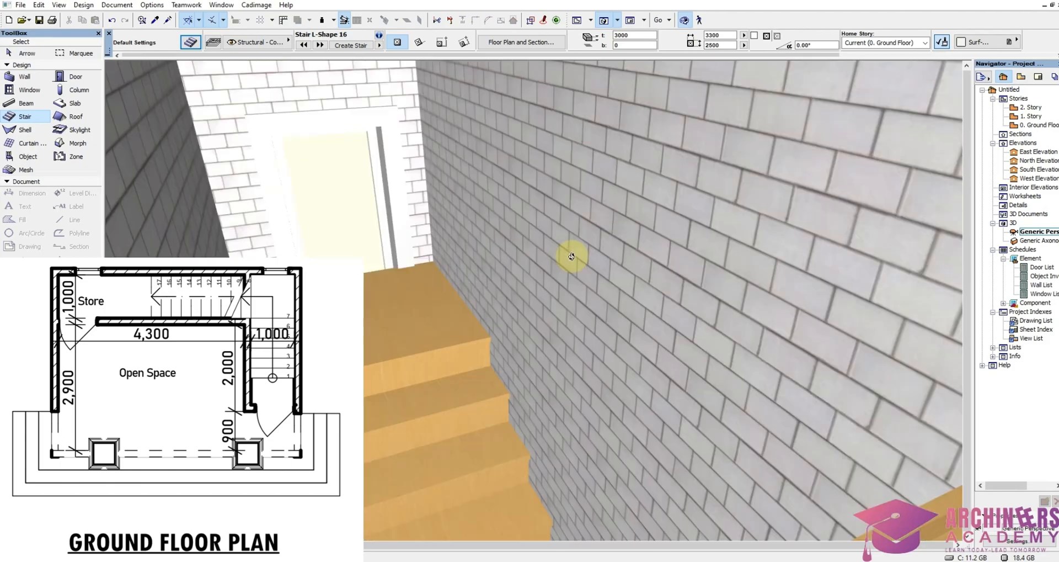
Step: On the ground floor plan, set the default slab thickness to 600 and its top surface to Tile White 30x30
{"action": "middle_click_drag", "start_coordinate": [572, 256], "coordinate": [738, 328], "text": "shift"}
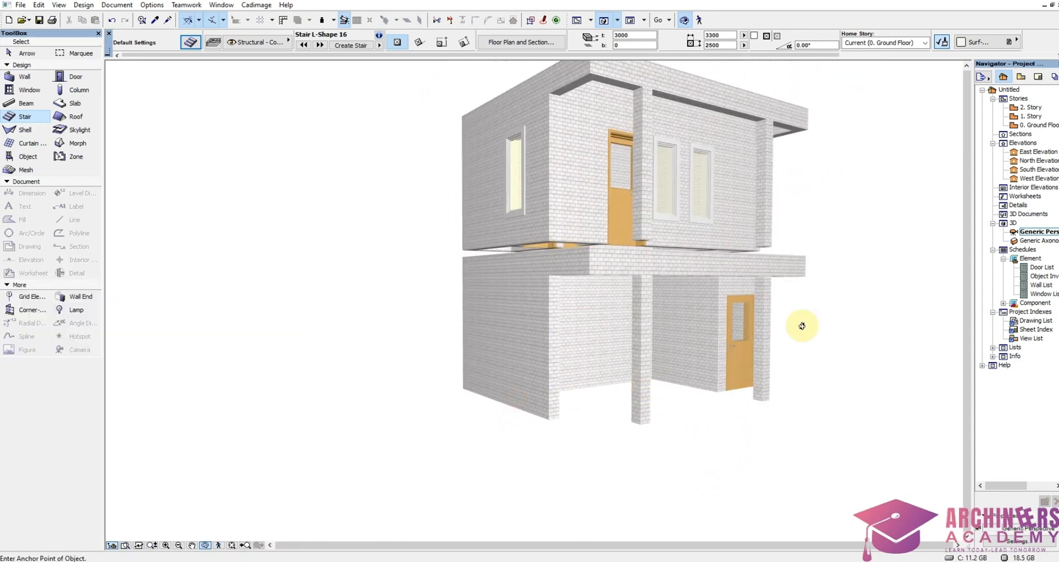
{"action": "double_click", "coordinate": [1036, 126]}
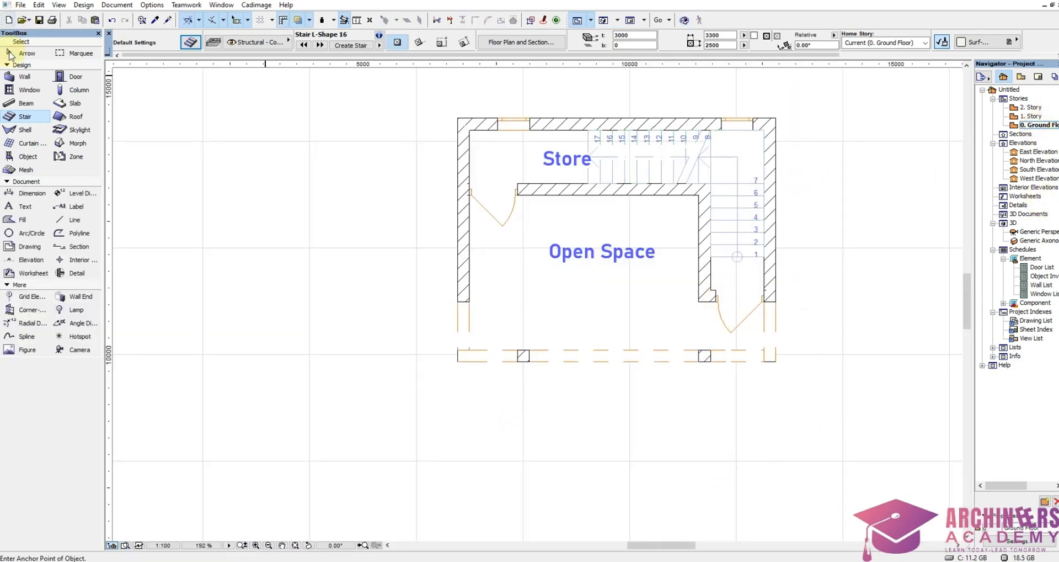
{"action": "scroll", "coordinate": [508, 303], "scroll_direction": "down", "scroll_amount": 2}
{"action": "scroll", "coordinate": [681, 274], "scroll_direction": "up", "scroll_amount": 2}
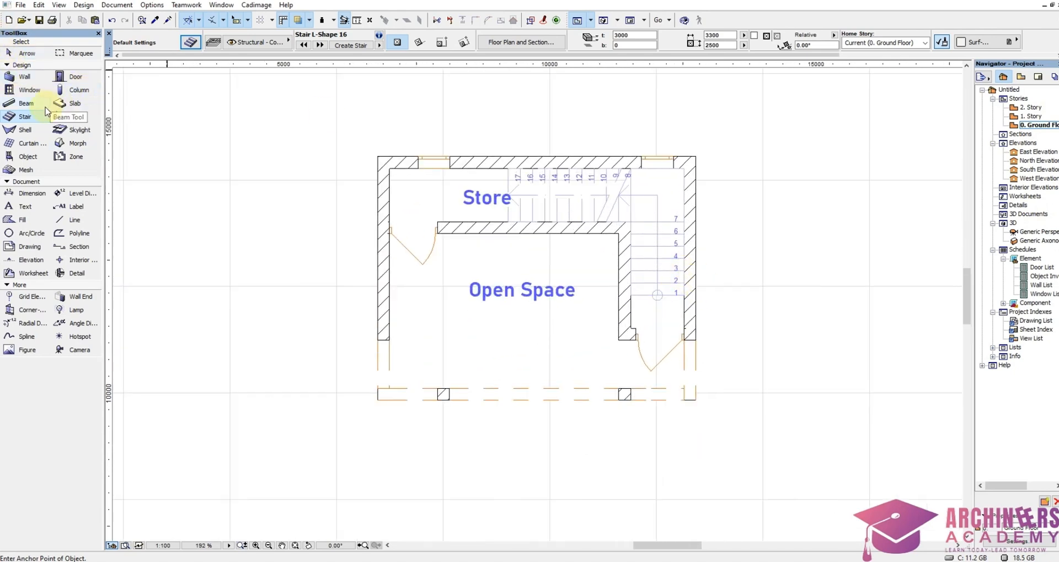
{"action": "left_click", "coordinate": [65, 103]}
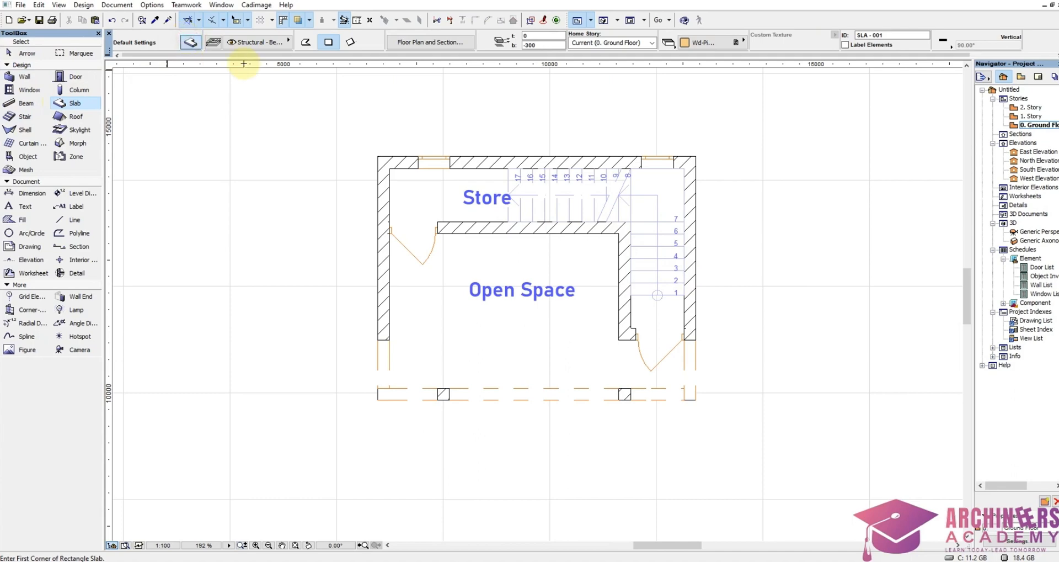
{"action": "key", "text": "ctrl+t"}
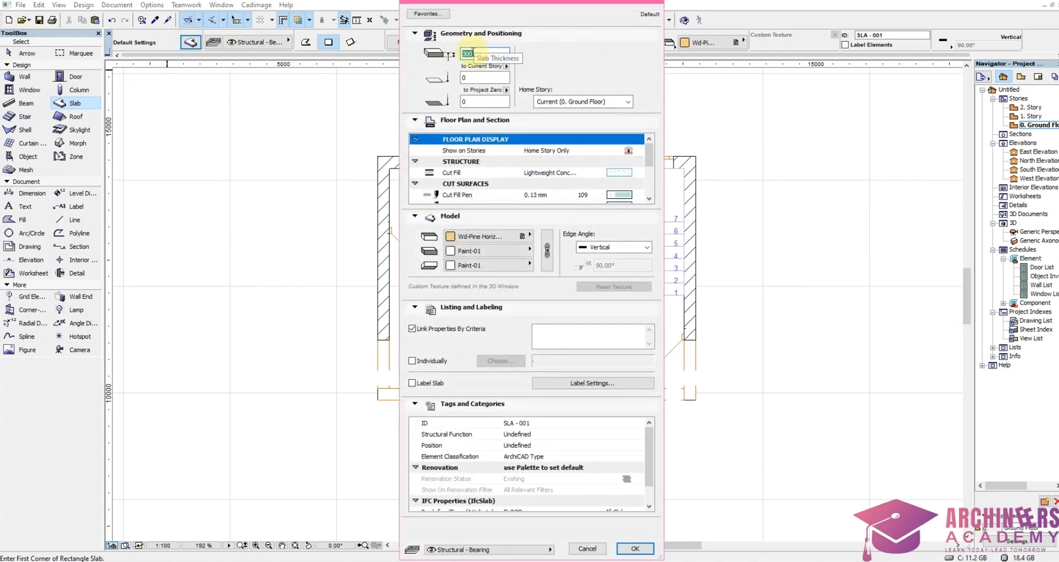
{"action": "left_click", "coordinate": [480, 236]}
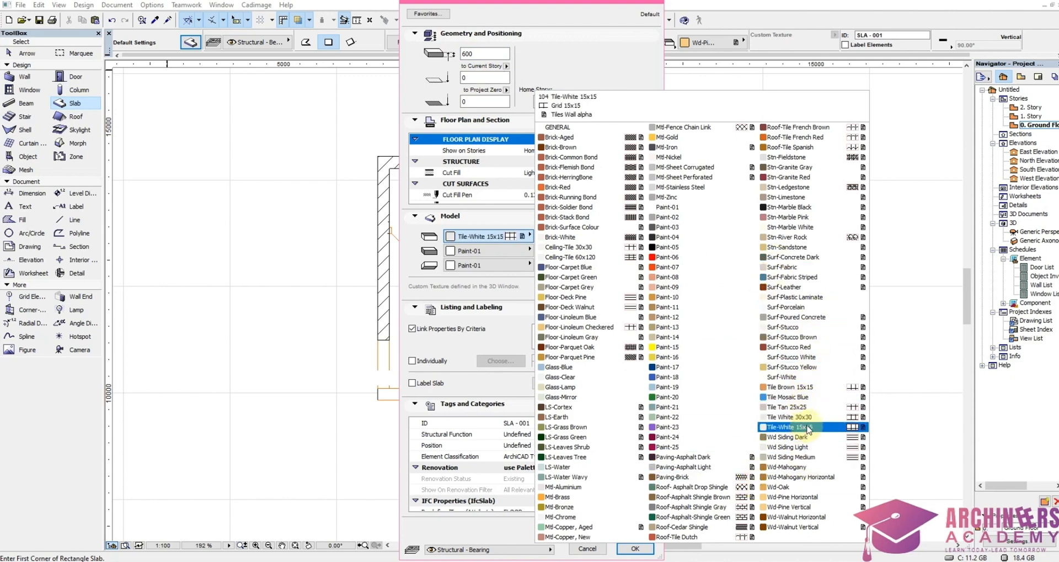
{"action": "left_click", "coordinate": [805, 417]}
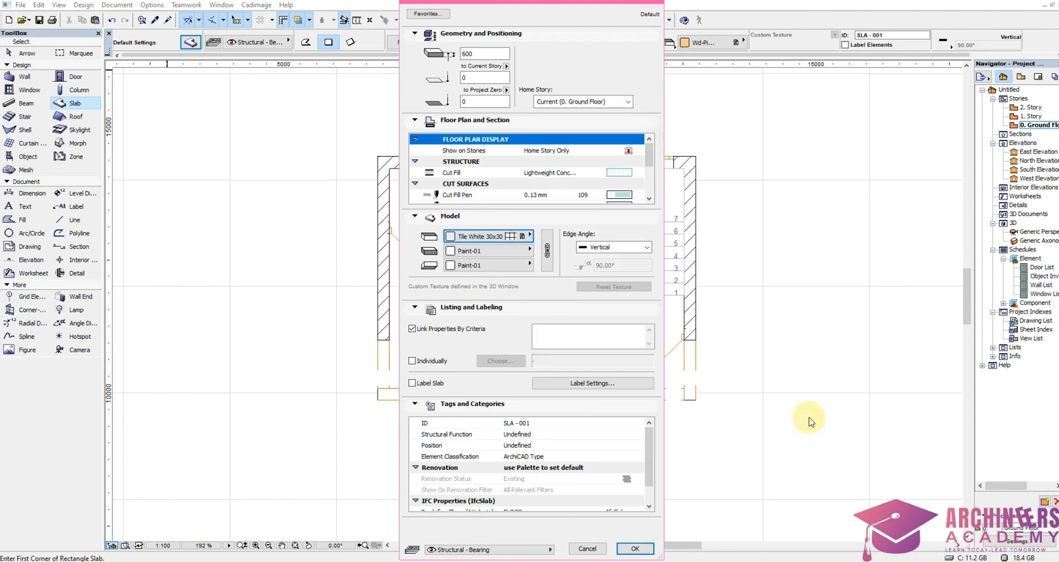
Step: Set the default slab's edge surface to Brick-Brown and its underside to LS-Earth, and accept the settings
{"action": "left_click", "coordinate": [505, 256]}
{"action": "left_click", "coordinate": [575, 145]}
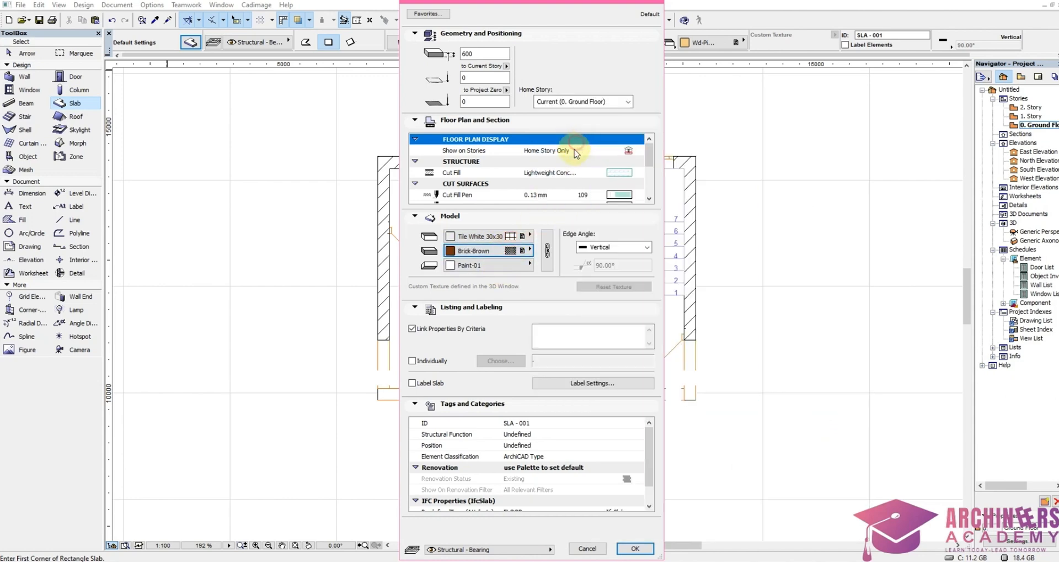
{"action": "left_click", "coordinate": [485, 264]}
{"action": "left_click", "coordinate": [594, 414]}
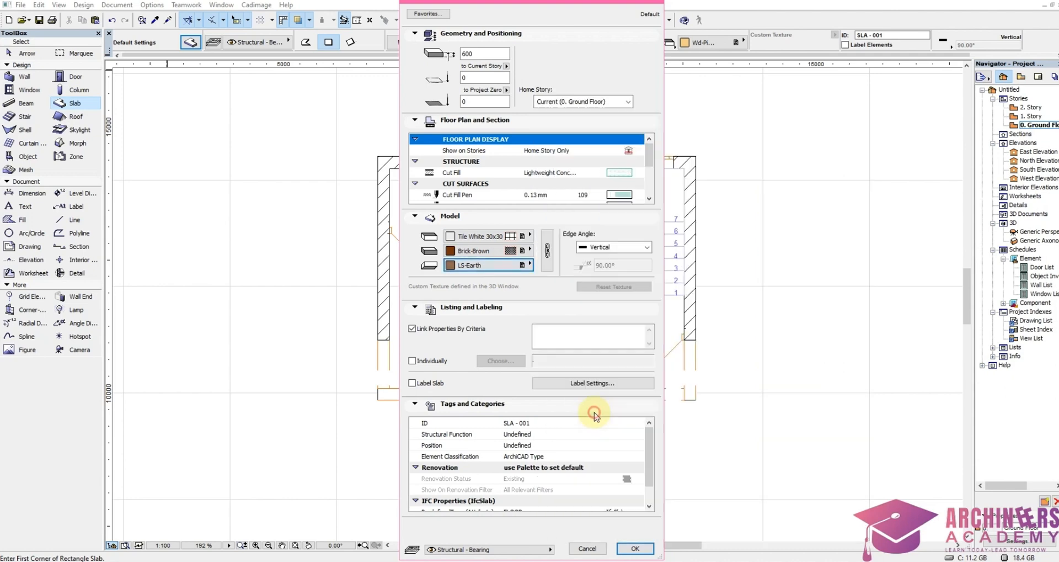
{"action": "left_click", "coordinate": [635, 547]}
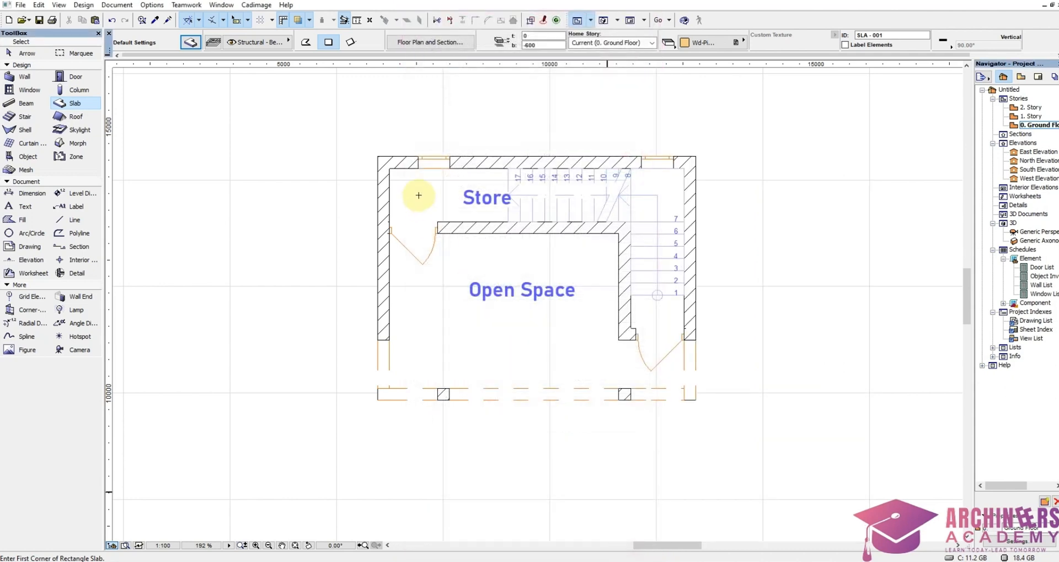
Step: Draw a rectangular slab over the whole ground floor outline, from the Store's outer rear corner to the opposite front corner
{"action": "left_click", "coordinate": [329, 43]}
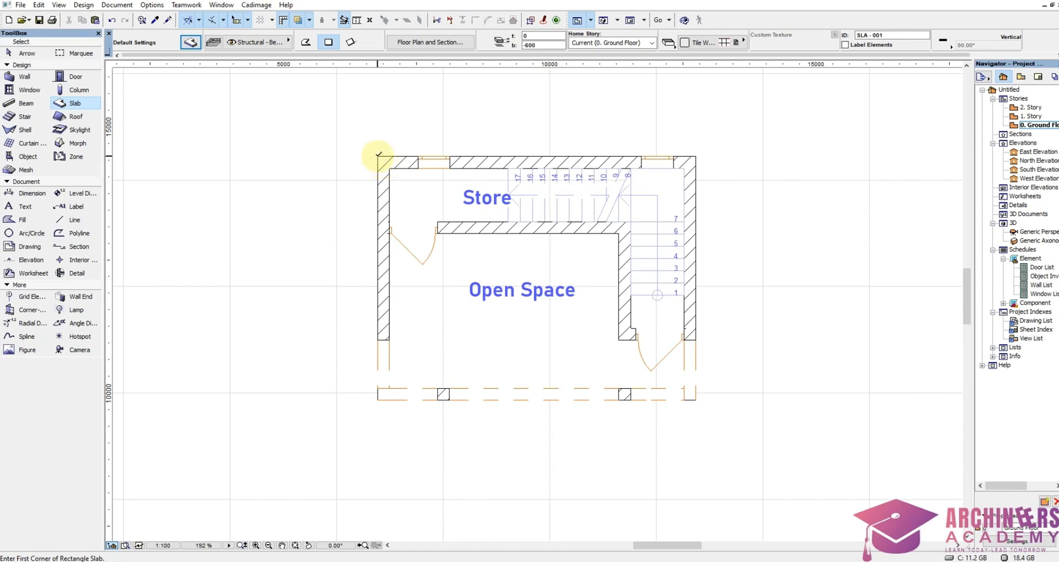
{"action": "left_click", "coordinate": [378, 155]}
{"action": "left_click", "coordinate": [695, 396]}
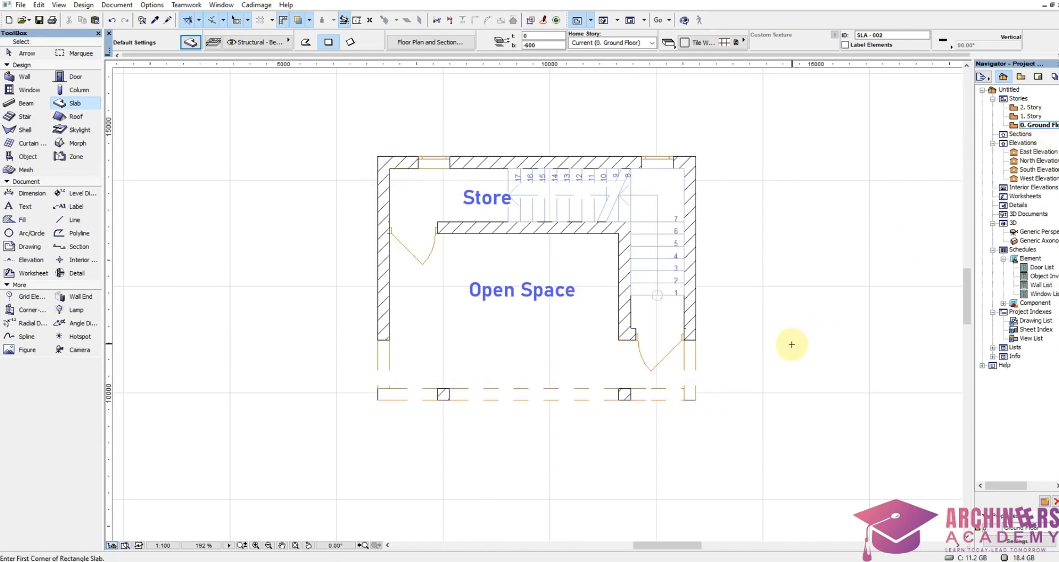
Step: On the 1. Story plan, set the default slab to 150 thick with a Ceiling-Tile 60x120 underside and Brick-White edges
{"action": "double_click", "coordinate": [1031, 116]}
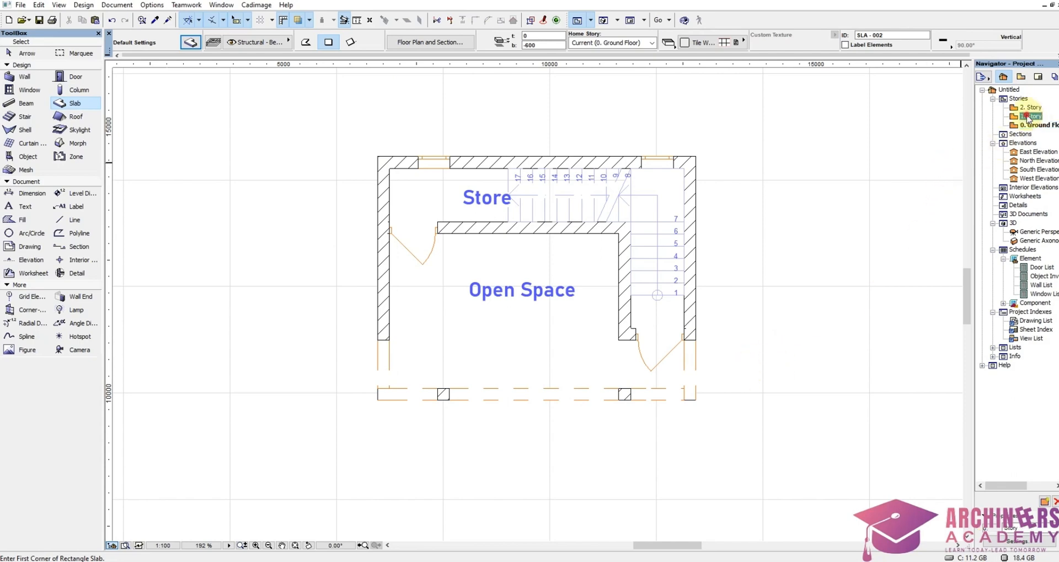
{"action": "left_click", "coordinate": [190, 43]}
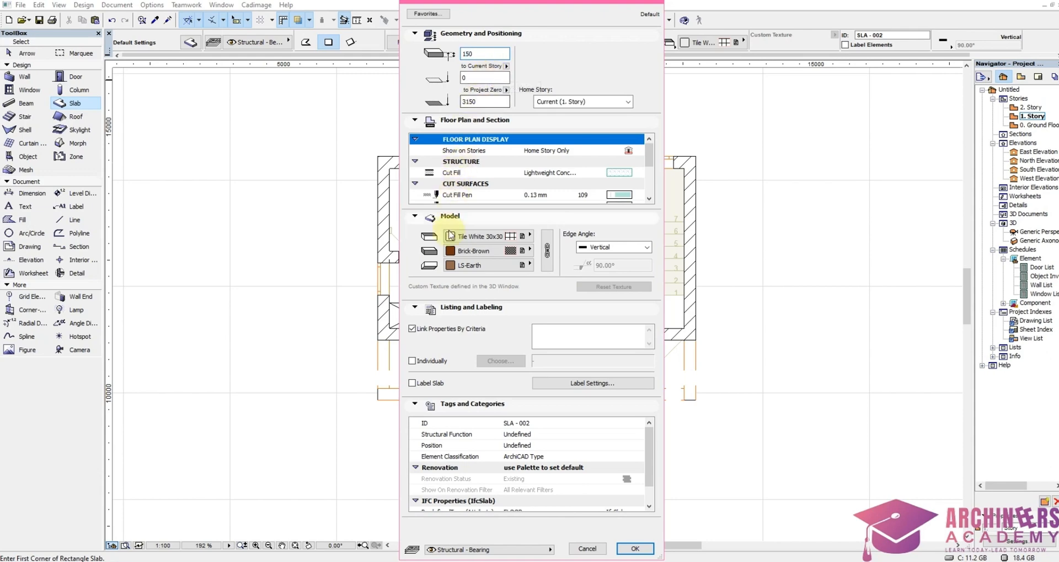
{"action": "left_click", "coordinate": [460, 265]}
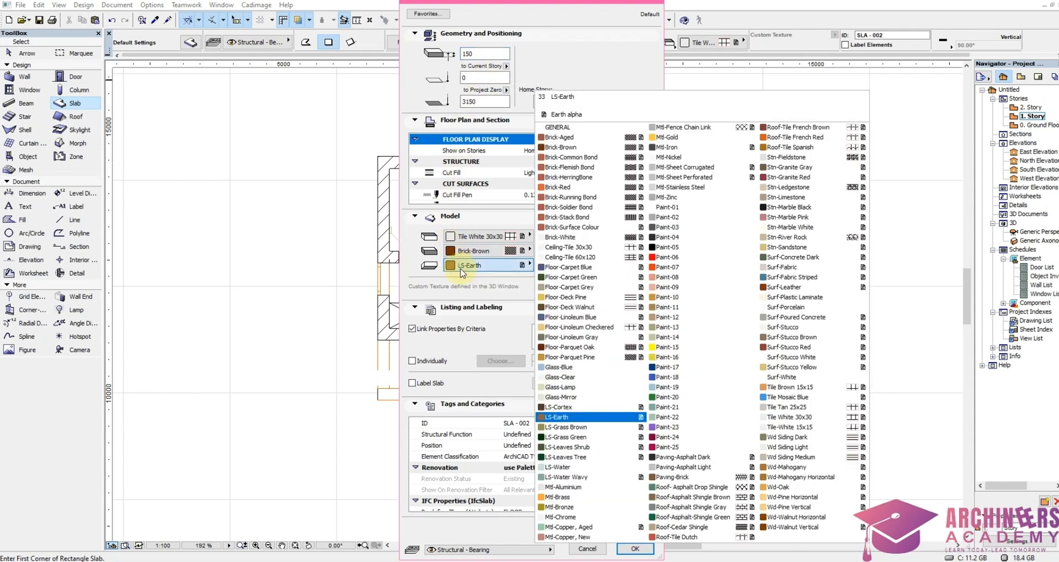
{"action": "left_click", "coordinate": [557, 247]}
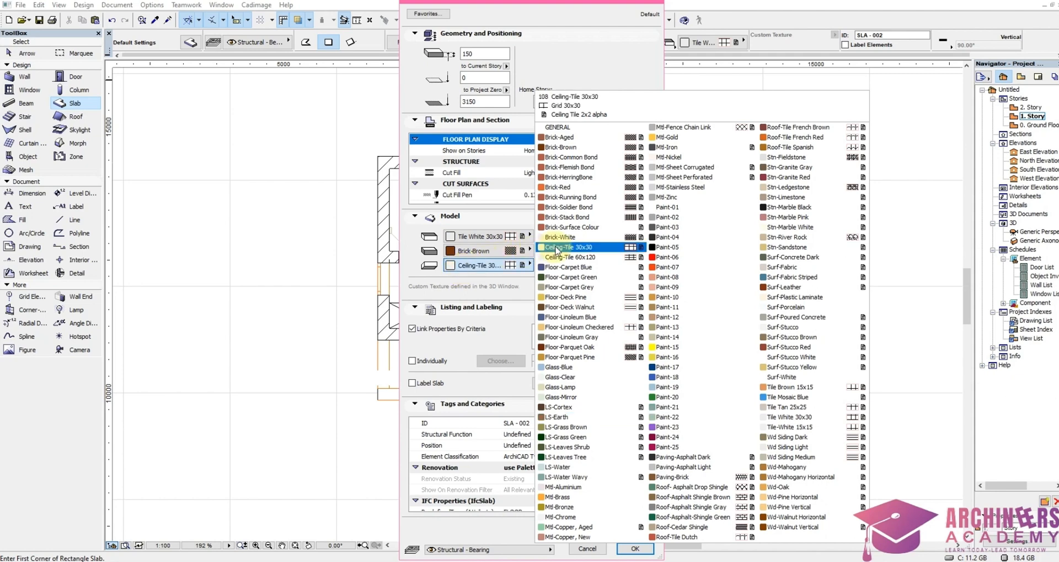
{"action": "left_click", "coordinate": [519, 250]}
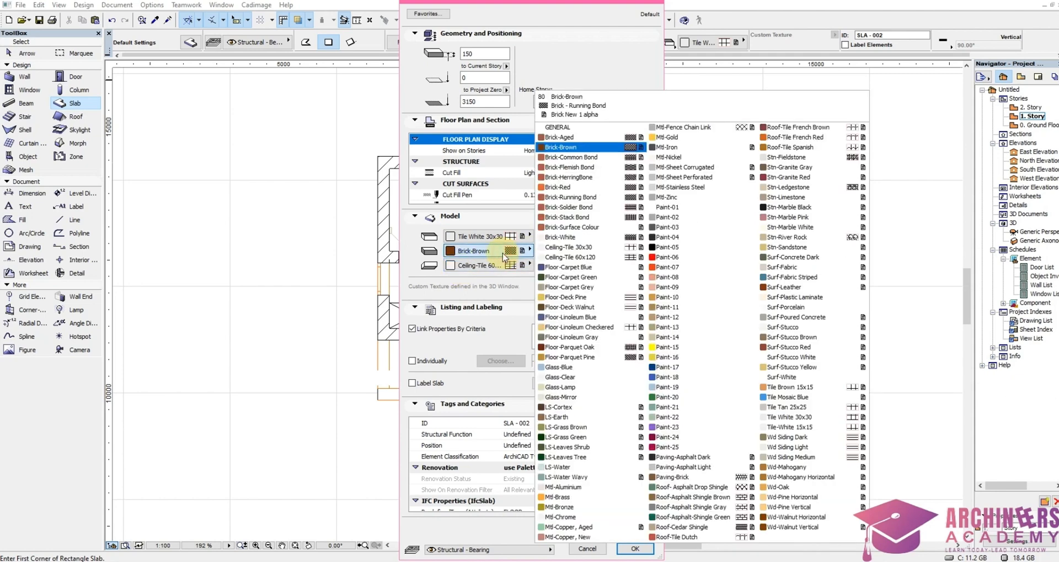
{"action": "left_click", "coordinate": [574, 257]}
{"action": "left_click", "coordinate": [569, 237]}
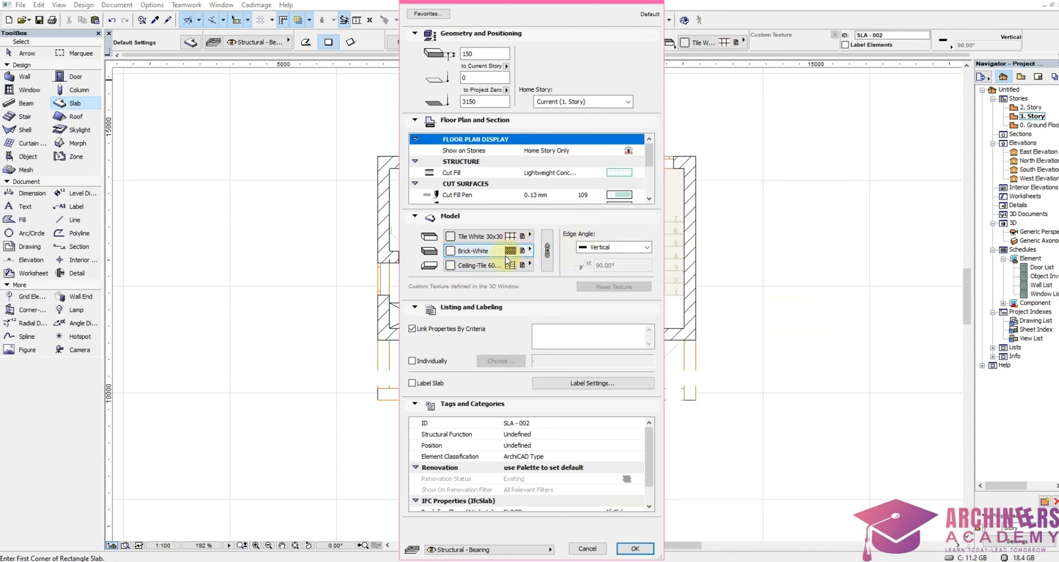
{"action": "left_click", "coordinate": [629, 547]}
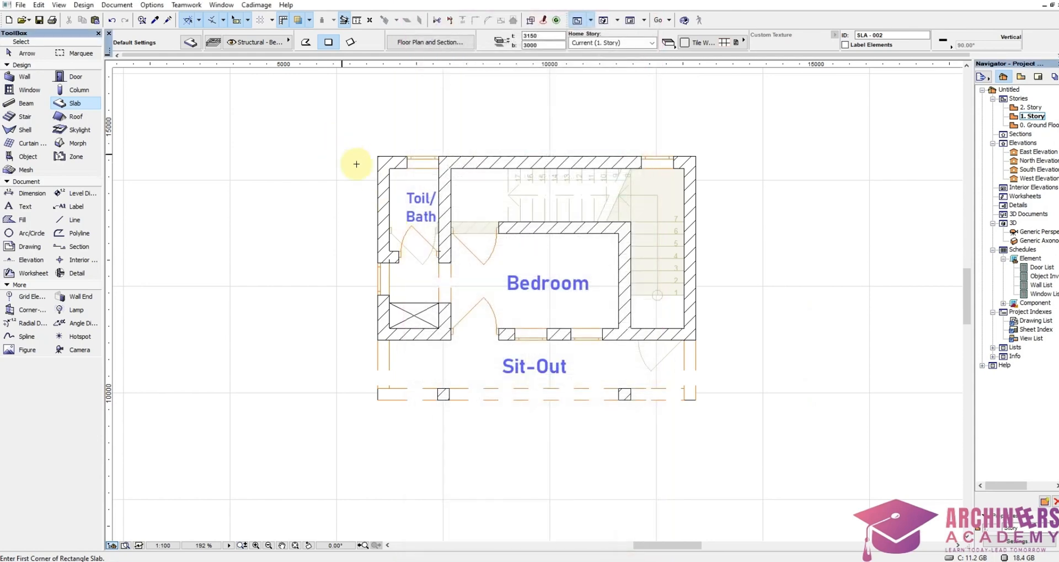
Step: Draw a rectangular slab over the first story's full outline including the Sit-Out, and show the building in 3D
{"action": "left_click", "coordinate": [378, 156]}
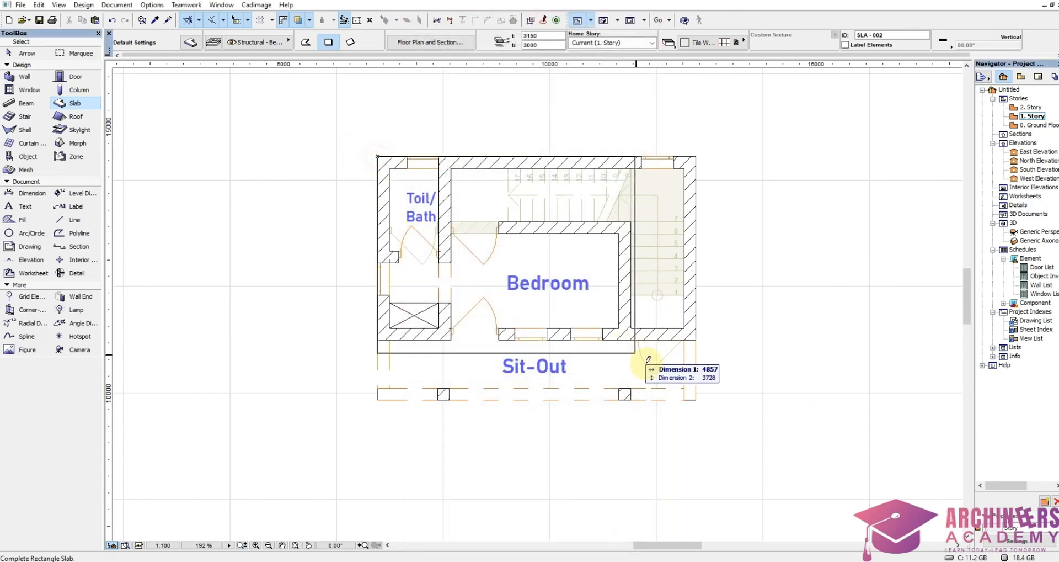
{"action": "left_click", "coordinate": [696, 395]}
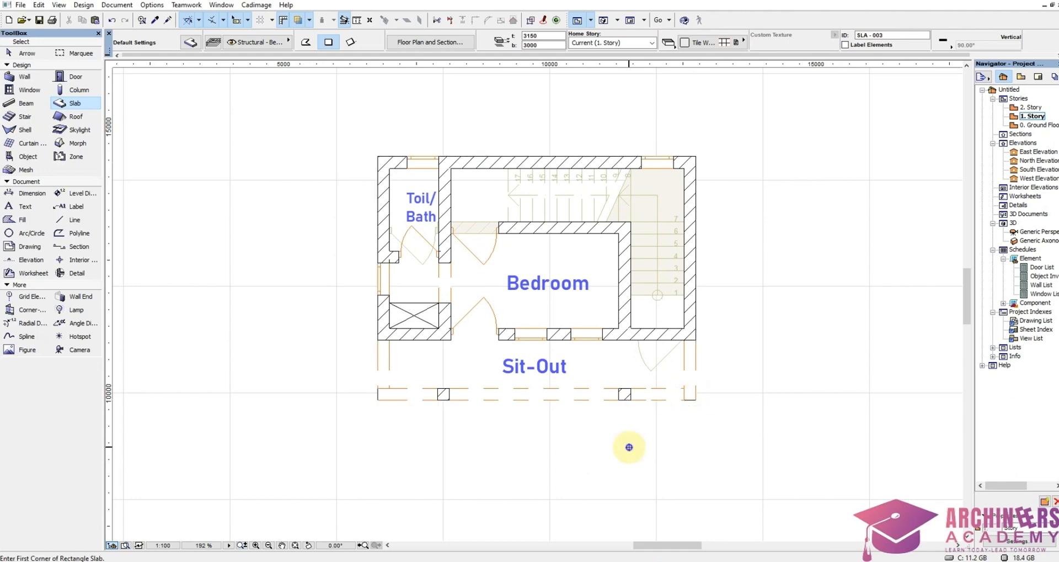
{"action": "right_click", "coordinate": [627, 446]}
{"action": "left_click", "coordinate": [674, 407]}
{"action": "left_click_drag", "start_coordinate": [679, 392], "coordinate": [683, 321]}
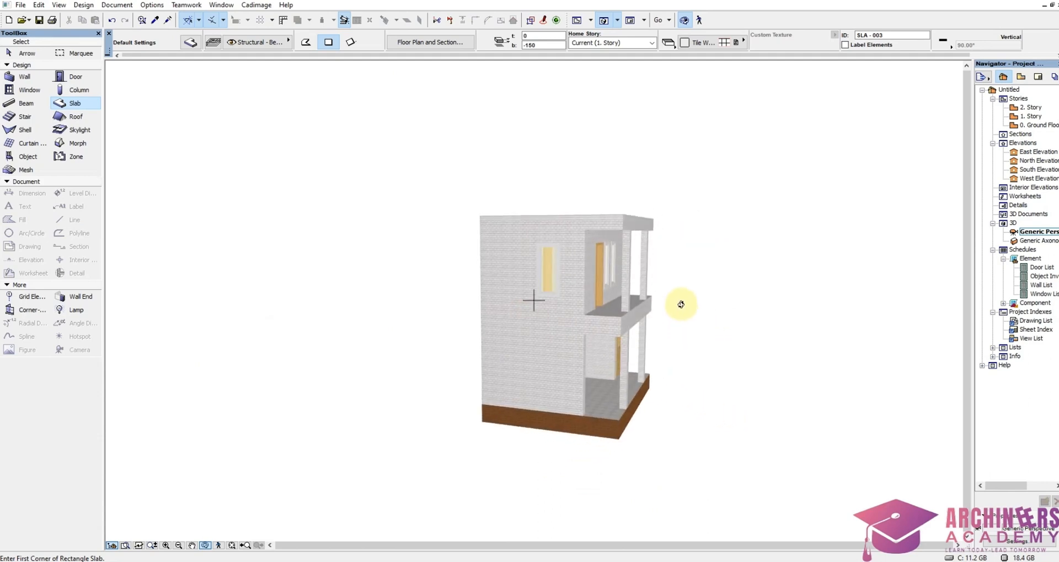
Step: Shift the small 600 x 600 ground floor window in the rear wall sideways so it lines up with the small window above
{"action": "left_click_drag", "start_coordinate": [671, 309], "coordinate": [622, 280]}
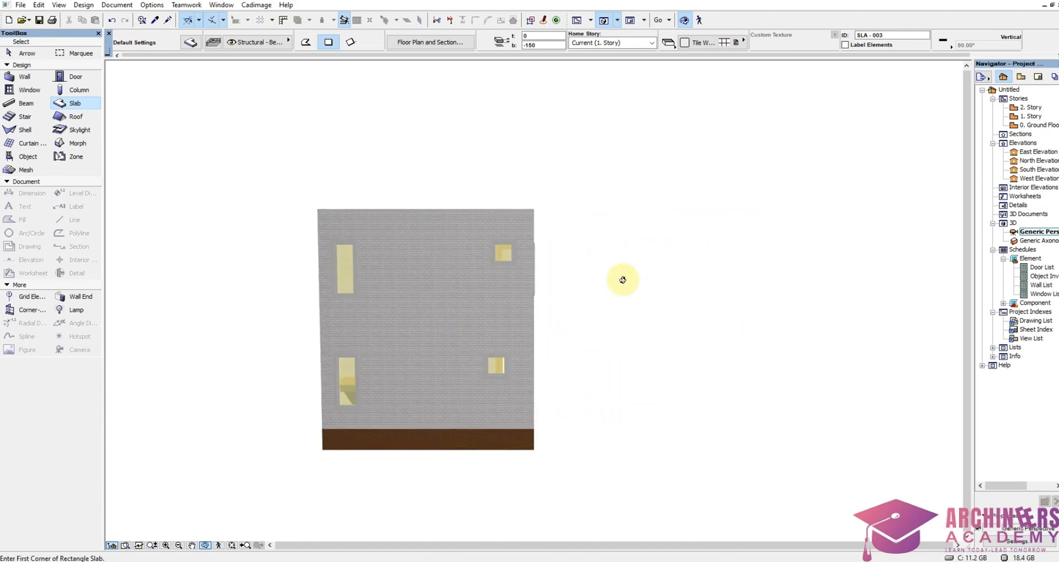
{"action": "left_click_drag", "start_coordinate": [499, 285], "coordinate": [498, 381]}
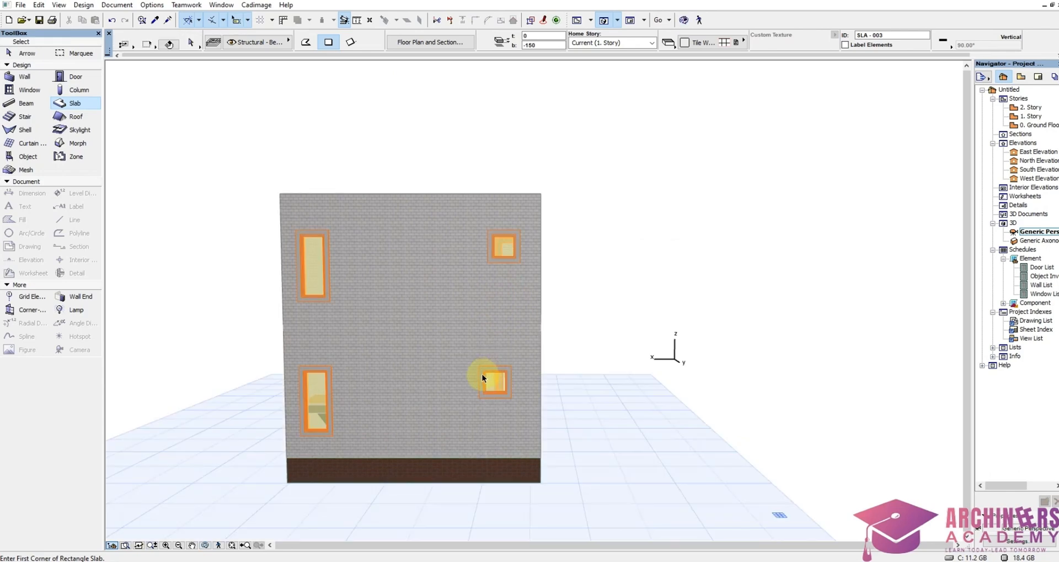
{"action": "left_click", "coordinate": [484, 373], "text": "shift"}
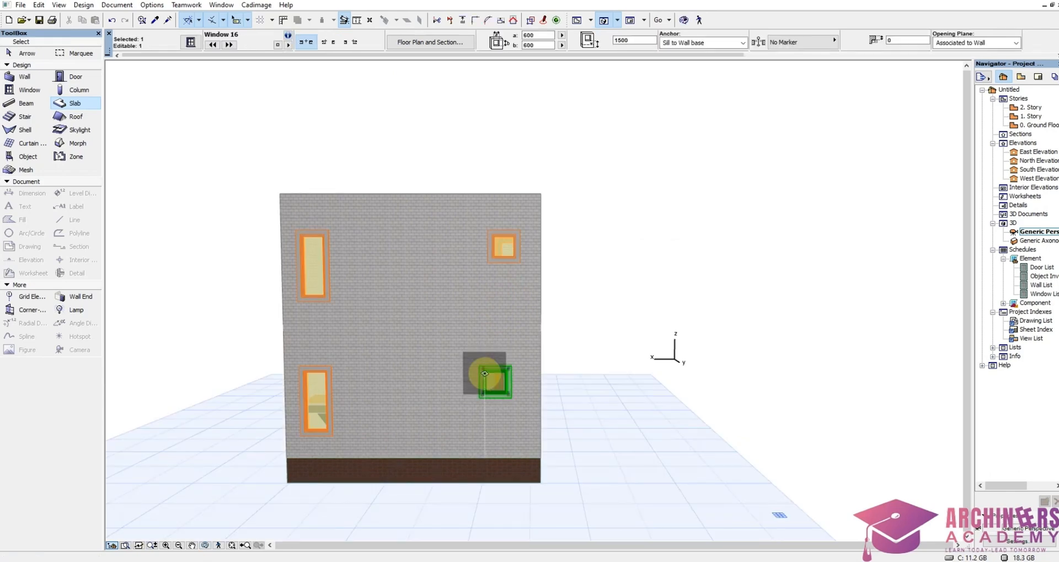
{"action": "key", "text": "ctrl+d"}
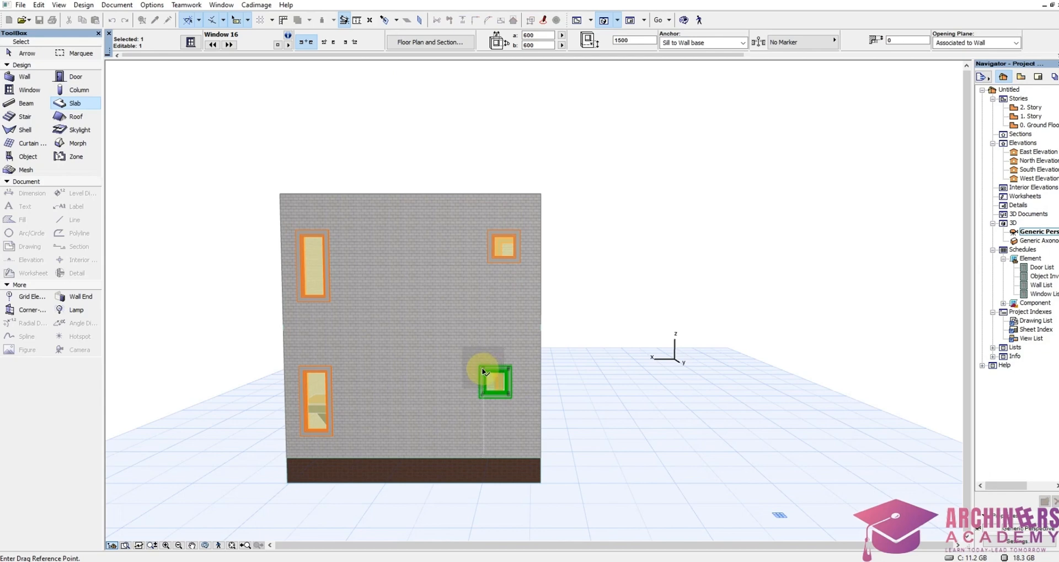
{"action": "left_click", "coordinate": [483, 369]}
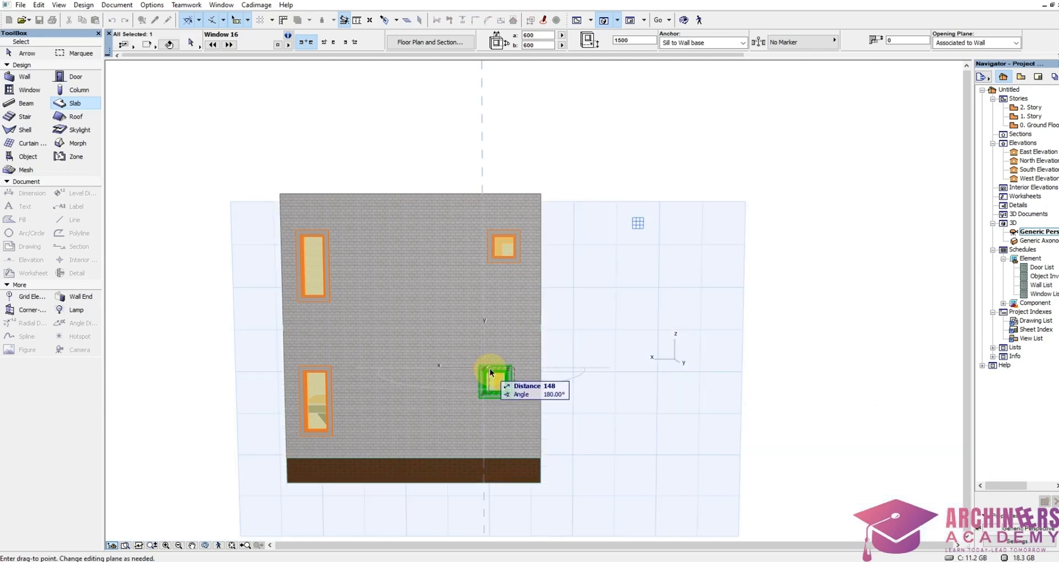
{"action": "left_click", "coordinate": [490, 259]}
{"action": "key", "text": "Escape"}
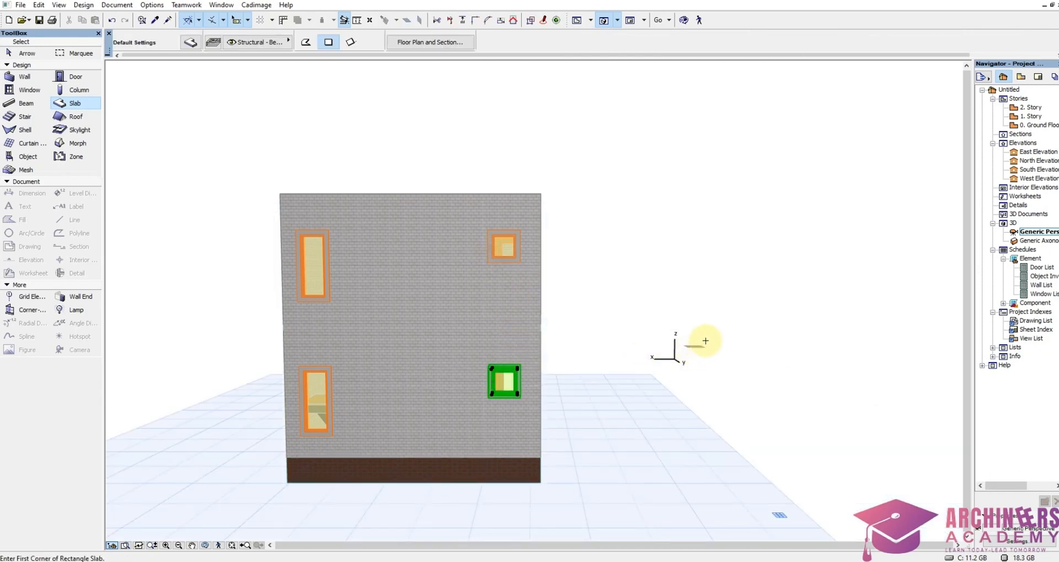
Step: Orbit the 3D building round to its front, and open the 1. Story plan to examine the layout
{"action": "left_click", "coordinate": [240, 543]}
{"action": "left_click", "coordinate": [205, 544]}
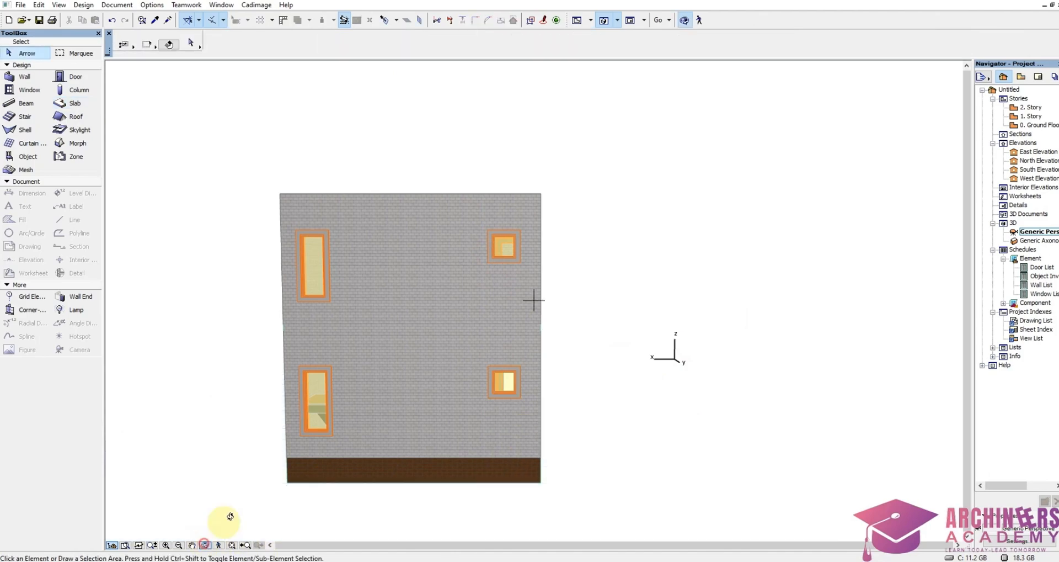
{"action": "left_click_drag", "start_coordinate": [220, 515], "coordinate": [647, 305]}
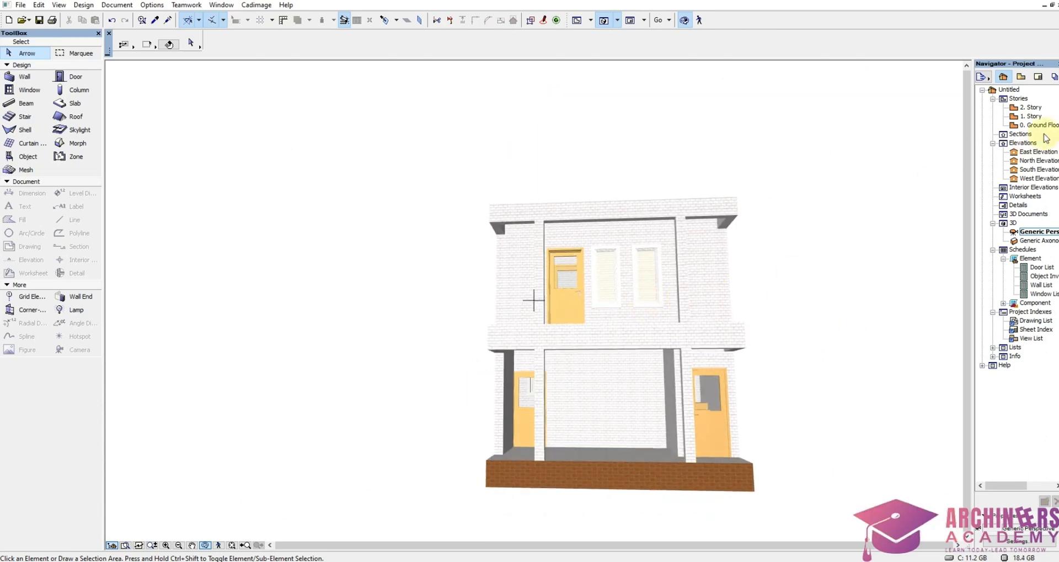
{"action": "double_click", "coordinate": [1034, 117]}
{"action": "scroll", "coordinate": [667, 307], "scroll_direction": "down", "scroll_amount": 2}
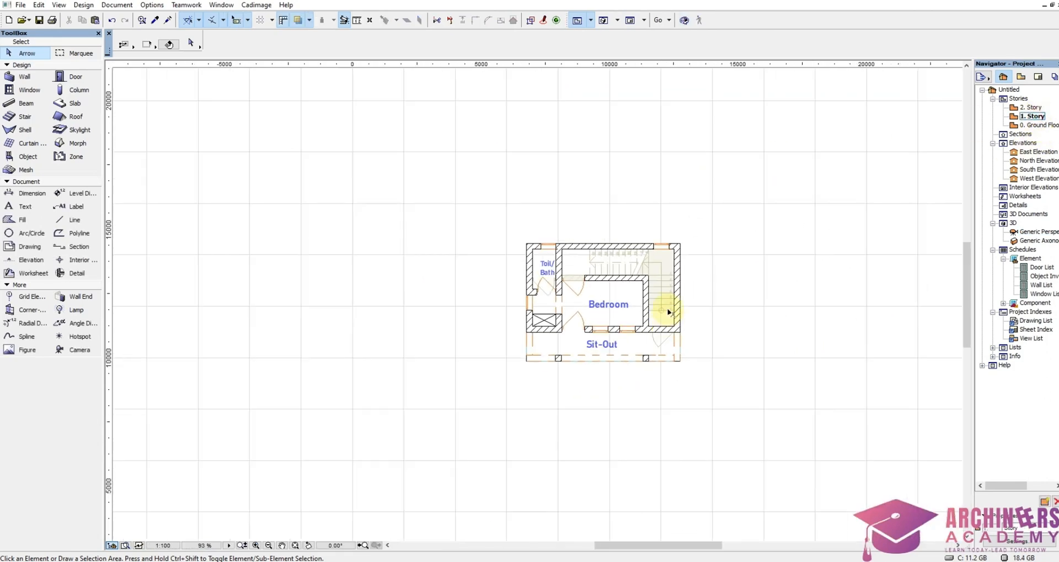
{"action": "scroll", "coordinate": [632, 287], "scroll_direction": "up", "scroll_amount": 2}
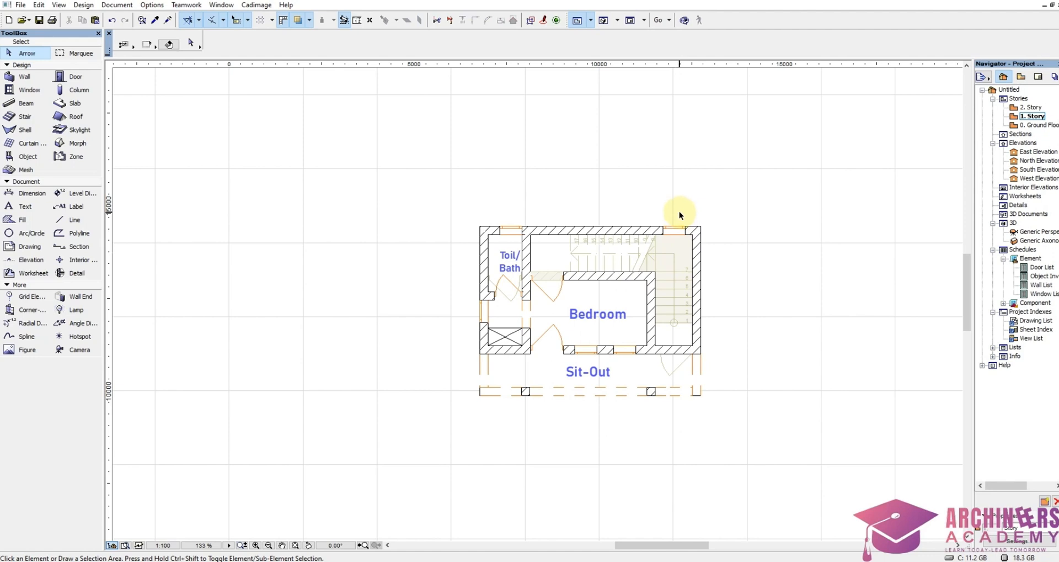
{"action": "mouse_move", "coordinate": [623, 283]}
Step: On the 2. Story plan, set the default slab to 100 thick with Paint-01 linked across its top, edge and bottom surfaces
{"action": "double_click", "coordinate": [1025, 107]}
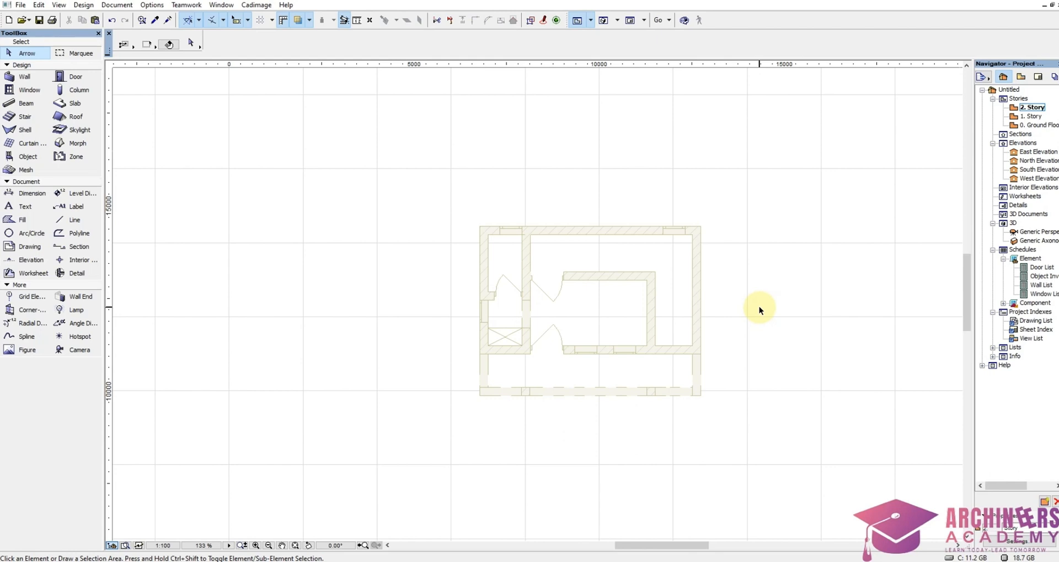
{"action": "left_click", "coordinate": [75, 104]}
{"action": "left_click", "coordinate": [186, 41]}
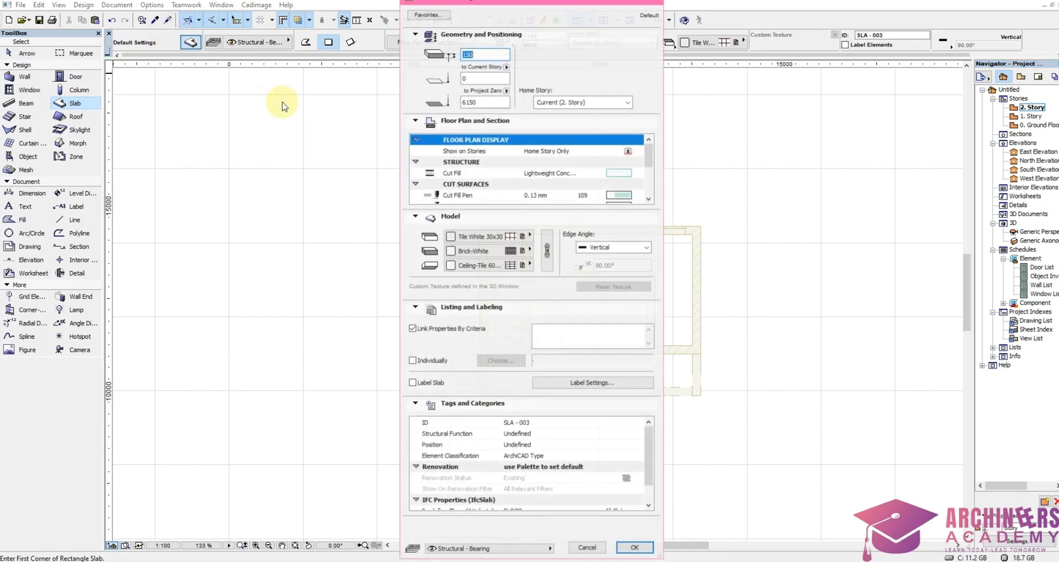
{"action": "type", "text": "10"}
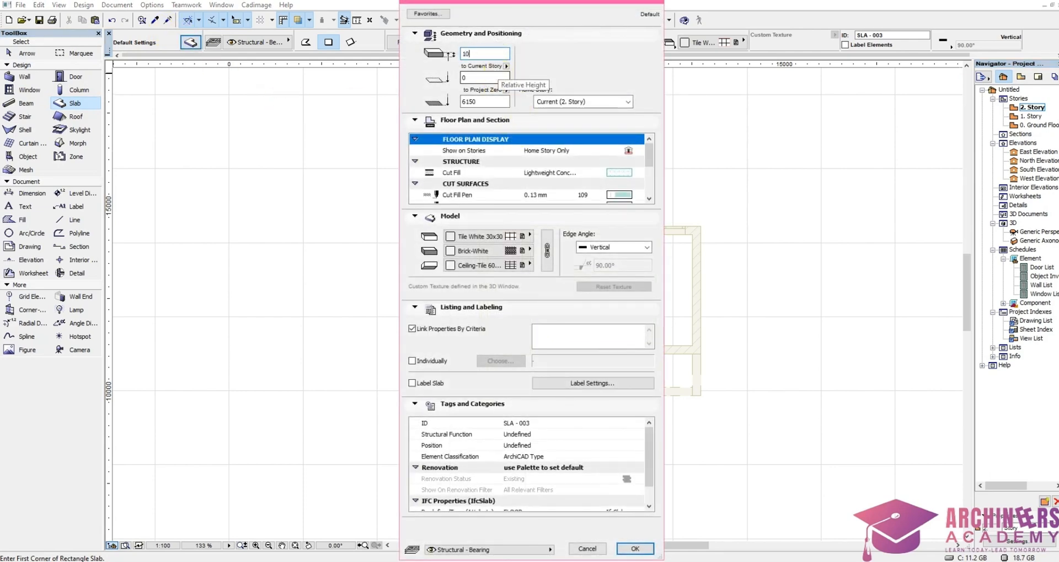
{"action": "type", "text": "0"}
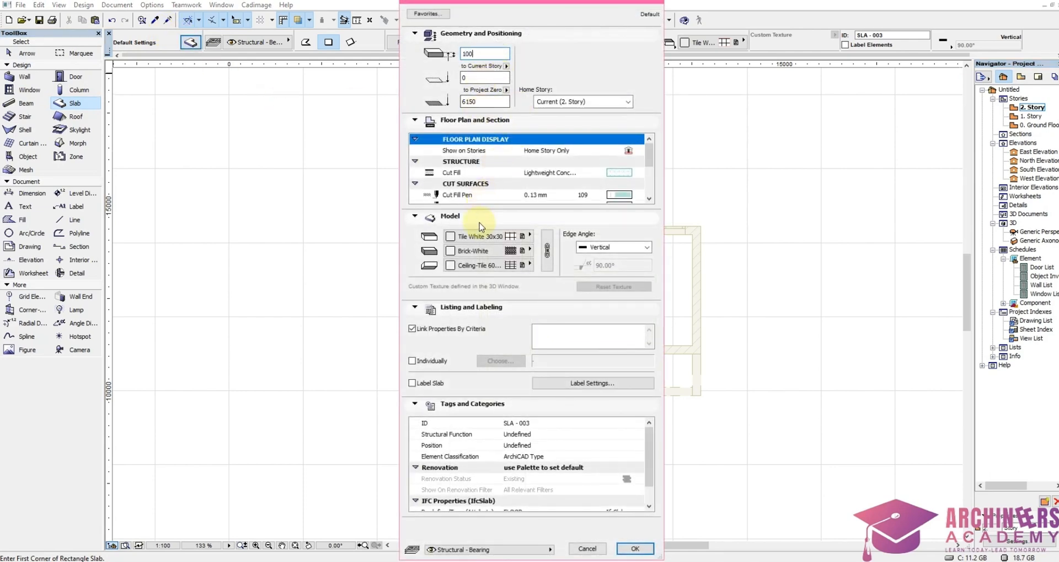
{"action": "left_click", "coordinate": [480, 236]}
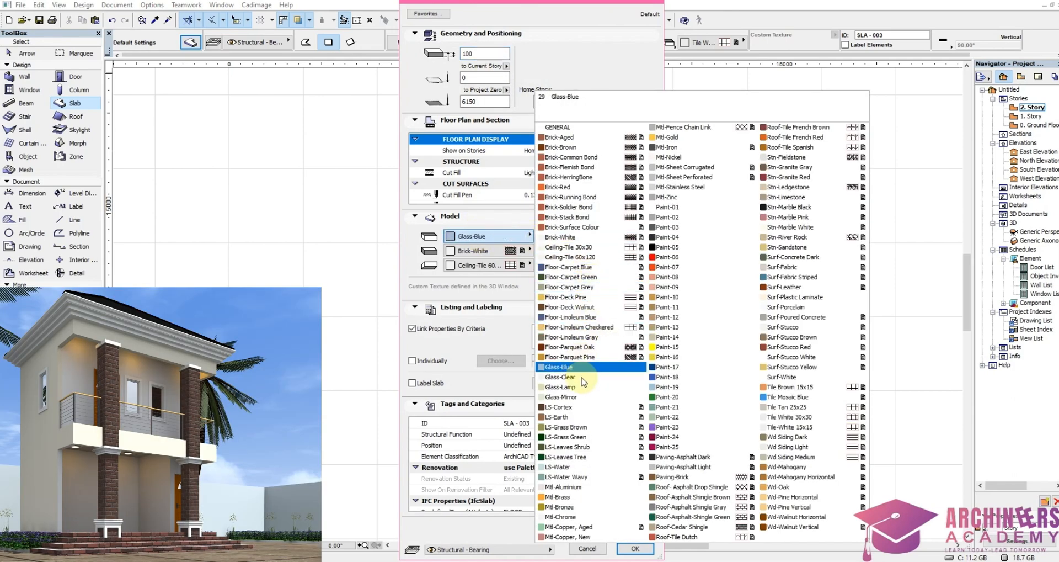
{"action": "left_click", "coordinate": [674, 207]}
{"action": "left_click", "coordinate": [547, 251]}
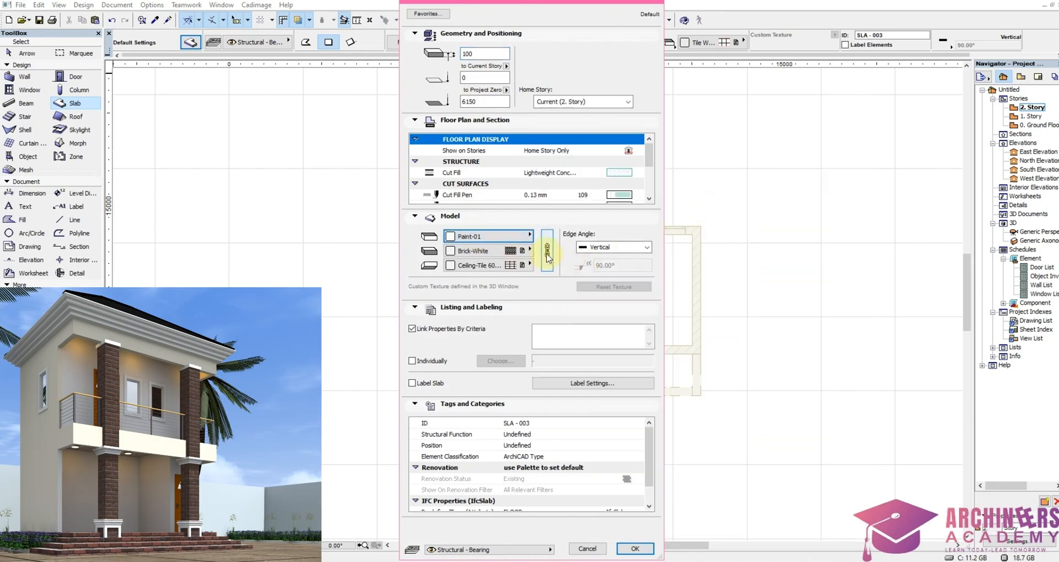
{"action": "left_click", "coordinate": [634, 549]}
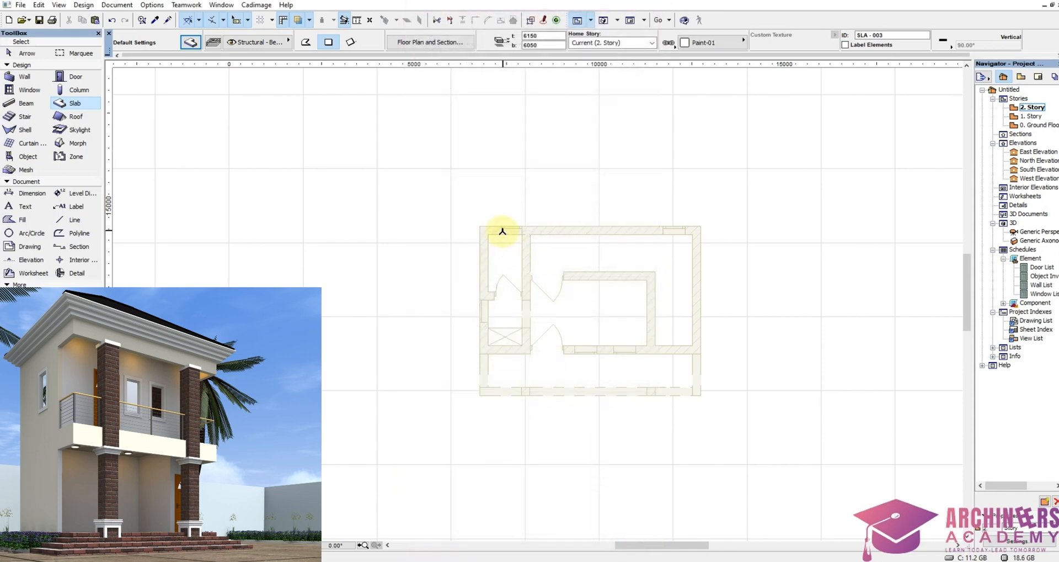
Step: Draw a rectangular slab over the building's full outline including the Sit-Out, and offset all its edges outward by 225
{"action": "left_click", "coordinate": [481, 223]}
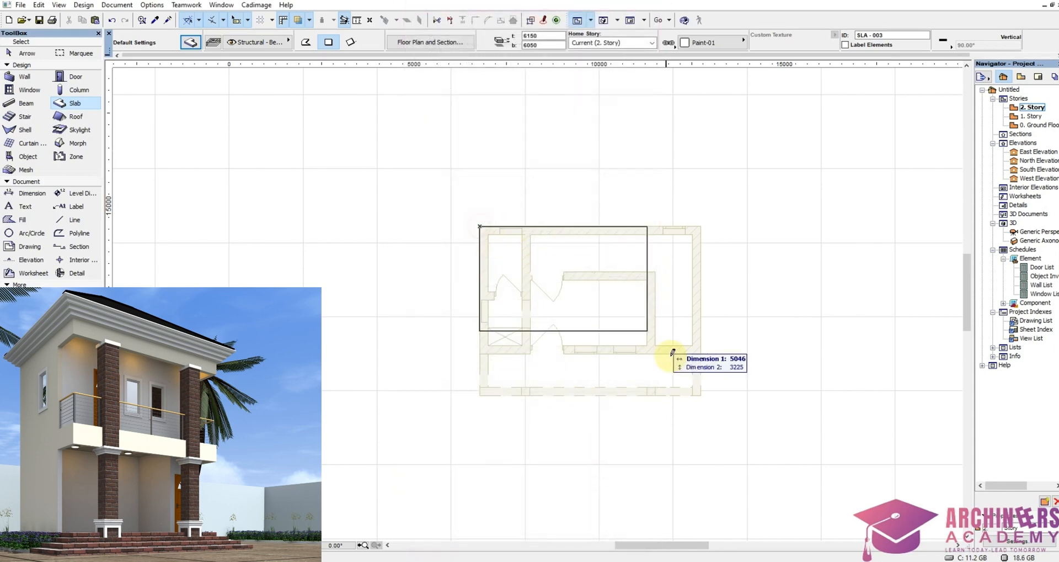
{"action": "left_click", "coordinate": [700, 391]}
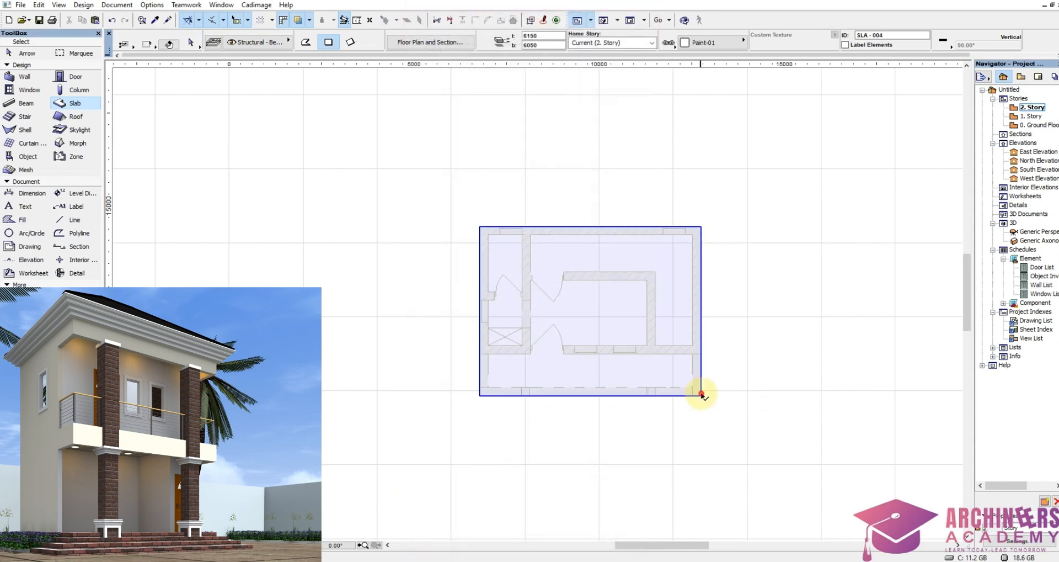
{"action": "left_click", "coordinate": [701, 394], "text": "shift"}
{"action": "left_click", "coordinate": [700, 395]}
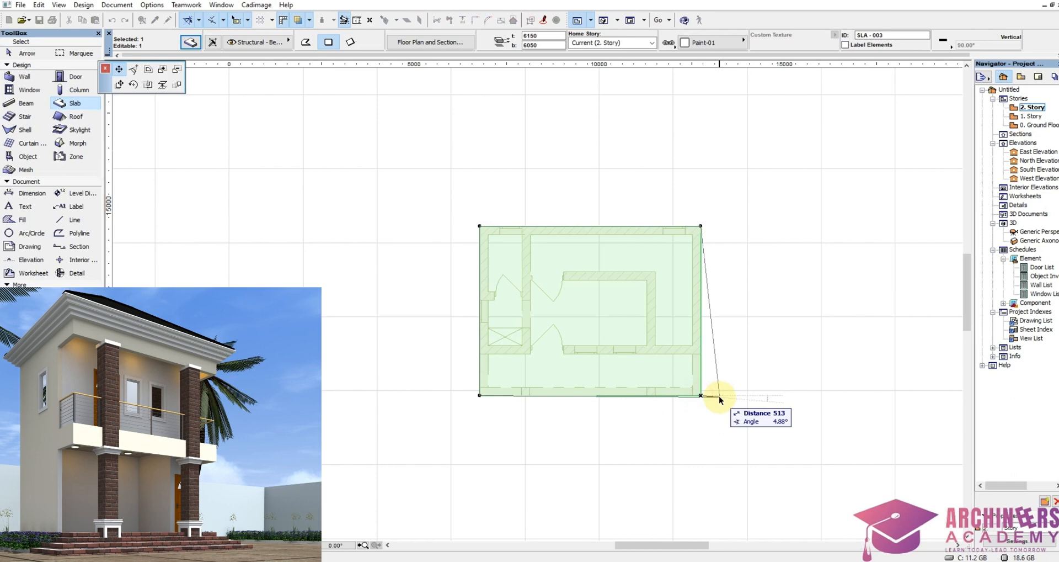
{"action": "left_click", "coordinate": [155, 71]}
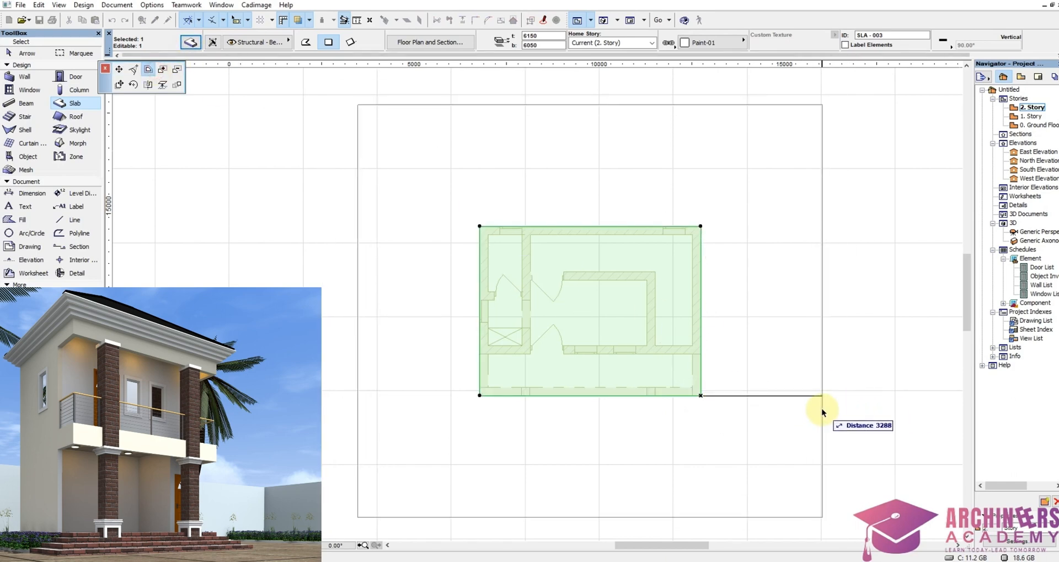
{"action": "type", "text": "225"}
{"action": "key", "text": "Return"}
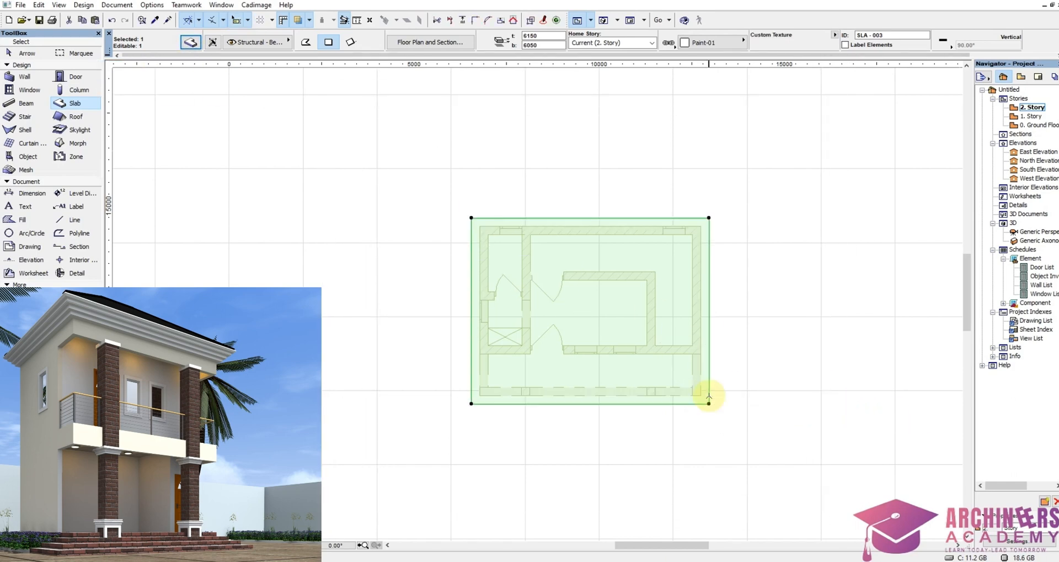
{"action": "left_click", "coordinate": [697, 420]}
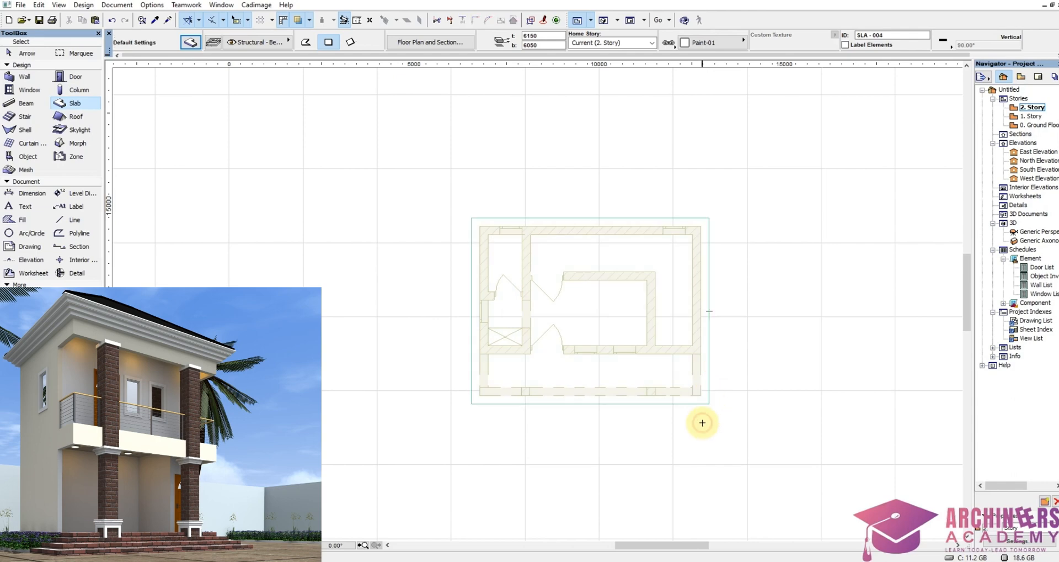
Step: Show the building in 3D, orbit to examine the overhanging roof-level slab, and return to the 2. Story plan
{"action": "right_click", "coordinate": [702, 422]}
{"action": "left_click", "coordinate": [745, 384]}
{"action": "scroll", "coordinate": [739, 188], "scroll_direction": "up", "scroll_amount": 3}
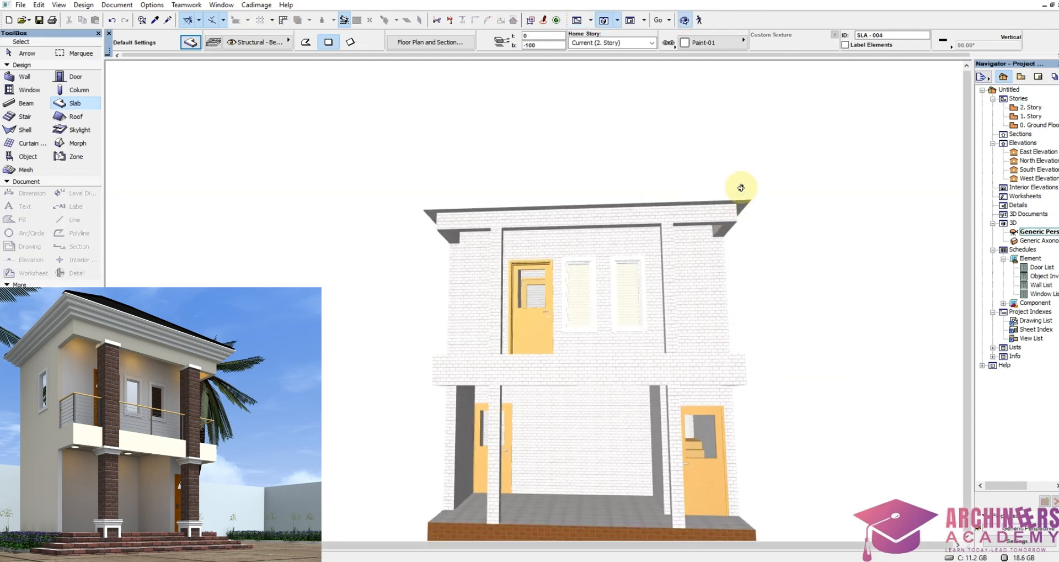
{"action": "left_click_drag", "start_coordinate": [737, 219], "coordinate": [645, 229]}
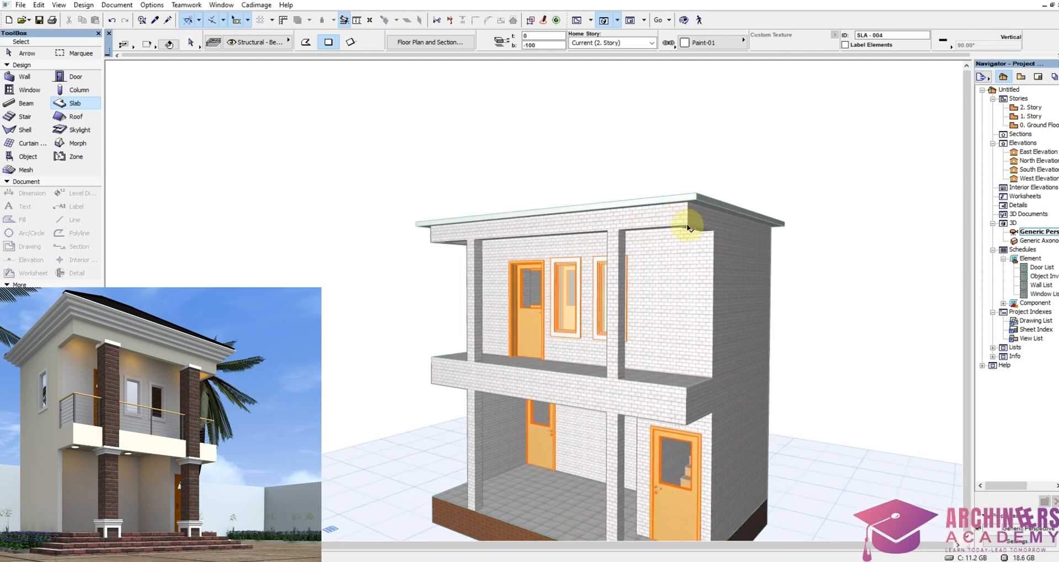
{"action": "key", "text": "F2"}
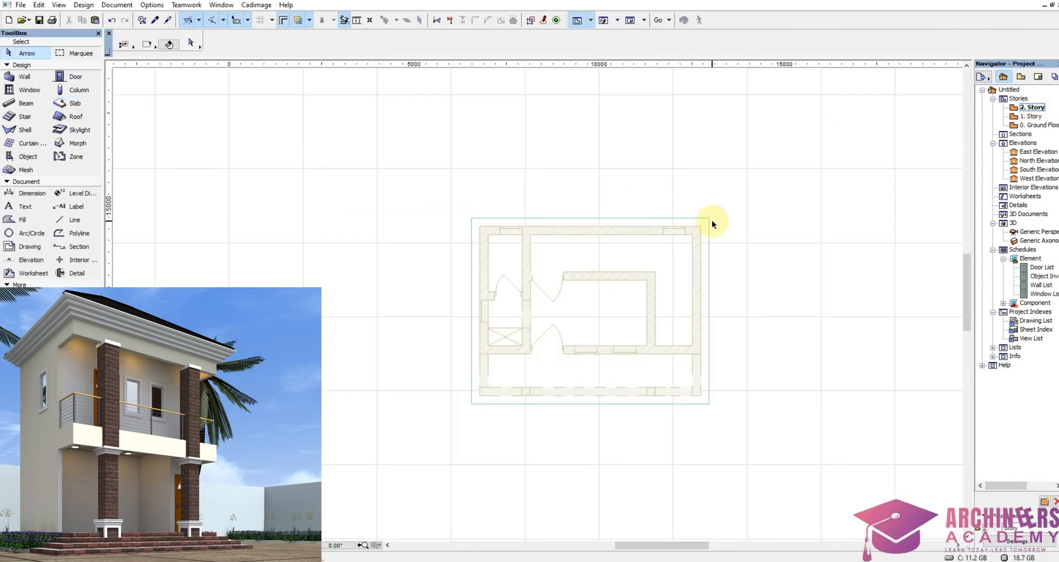
Step: Duplicate the roof-level slab in place and set the copy's height to 100 above the current story
{"action": "left_click", "coordinate": [710, 218]}
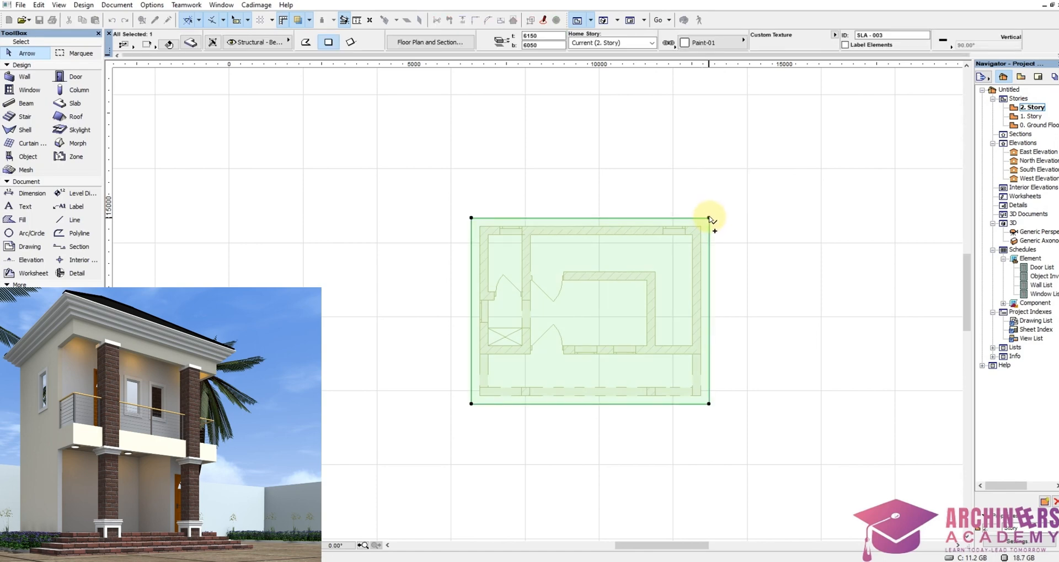
{"action": "mouse_move", "coordinate": [710, 218]}
{"action": "left_mouse_down"}
{"action": "mouse_move", "coordinate": [753, 252]}
{"action": "mouse_move", "coordinate": [699, 188]}
{"action": "mouse_move", "coordinate": [710, 219]}
{"action": "left_mouse_up"}
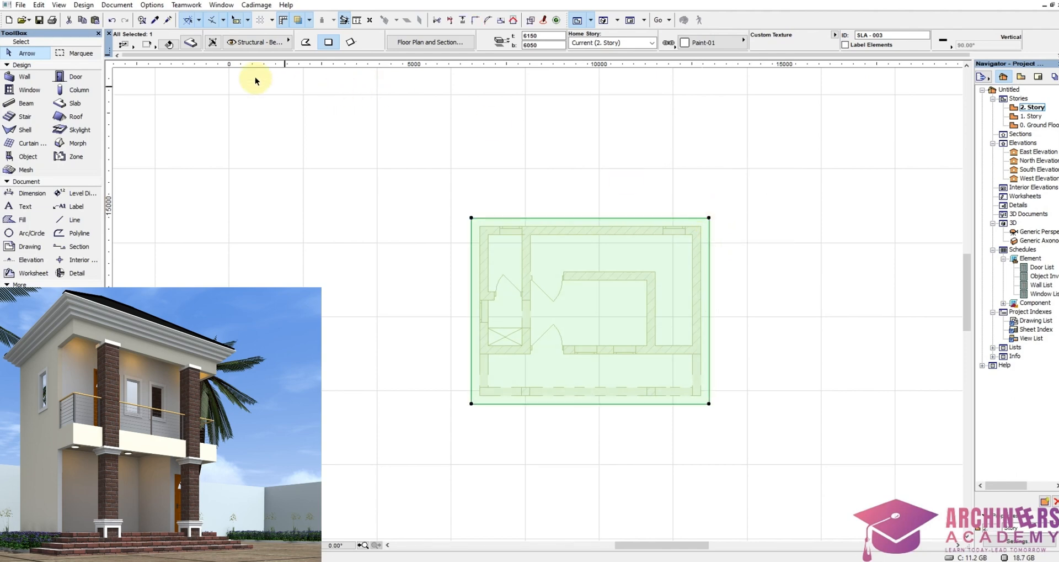
{"action": "left_click", "coordinate": [191, 42]}
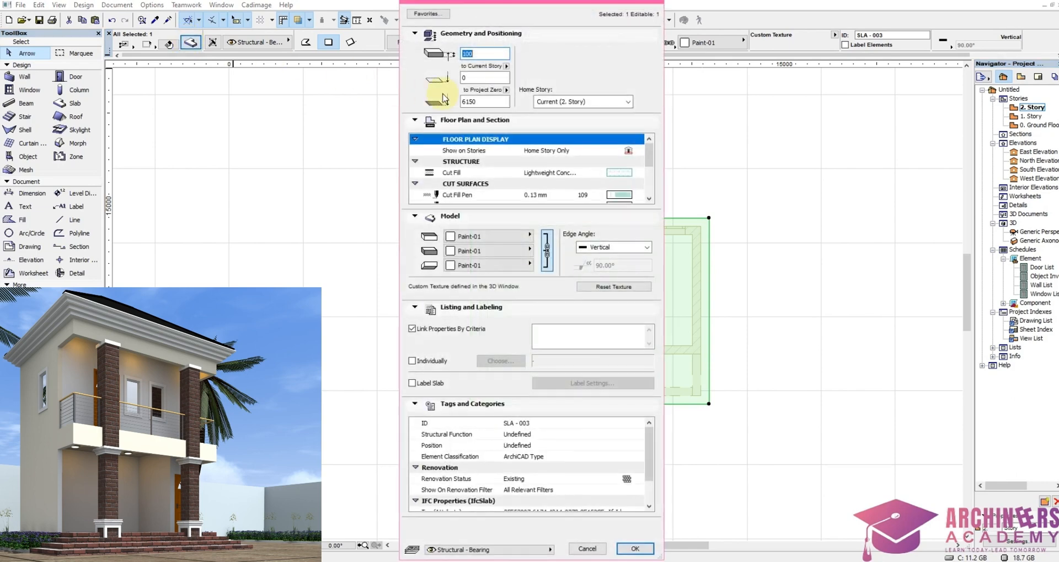
{"action": "left_click_drag", "start_coordinate": [481, 80], "coordinate": [403, 75]}
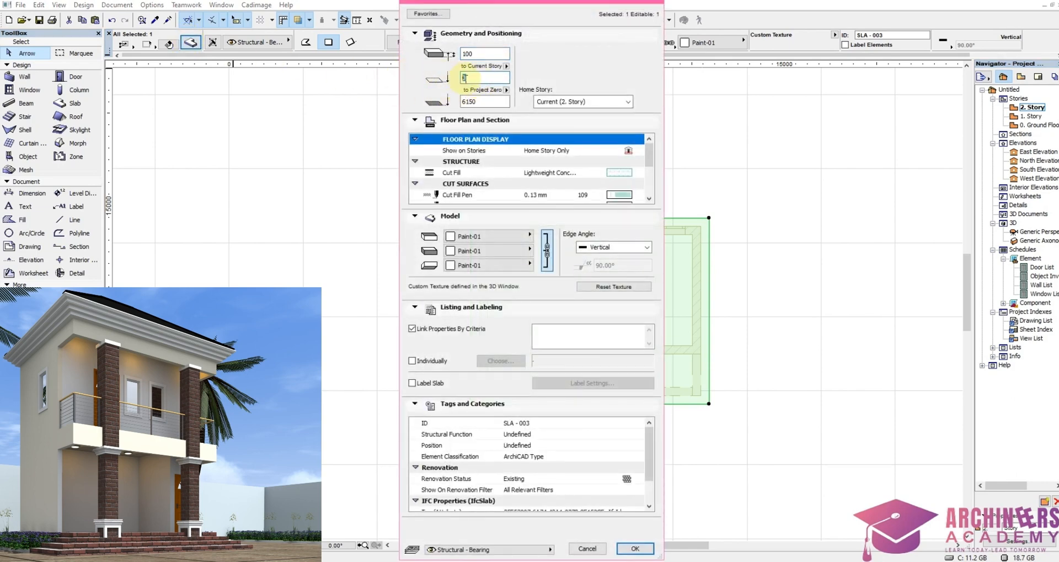
{"action": "type", "text": "100"}
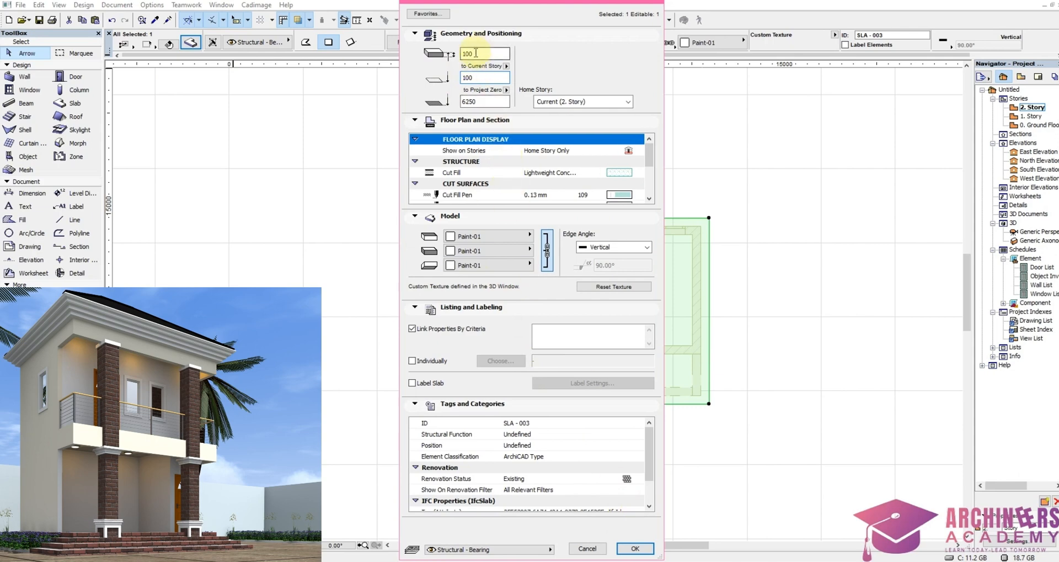
{"action": "left_click", "coordinate": [638, 547]}
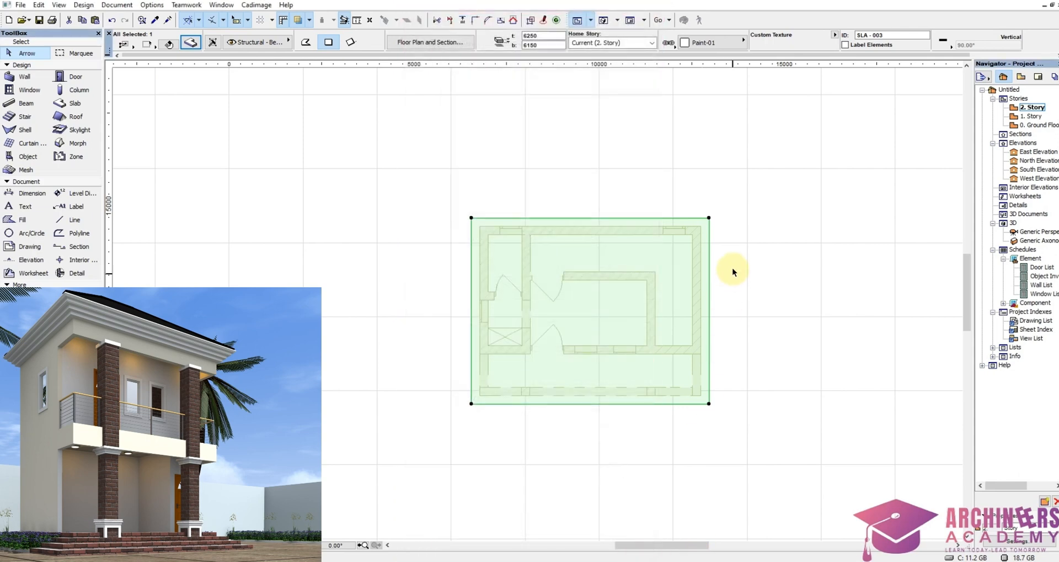
Step: Offset all edges of the raised slab copy outward by 100
{"action": "left_click", "coordinate": [709, 218]}
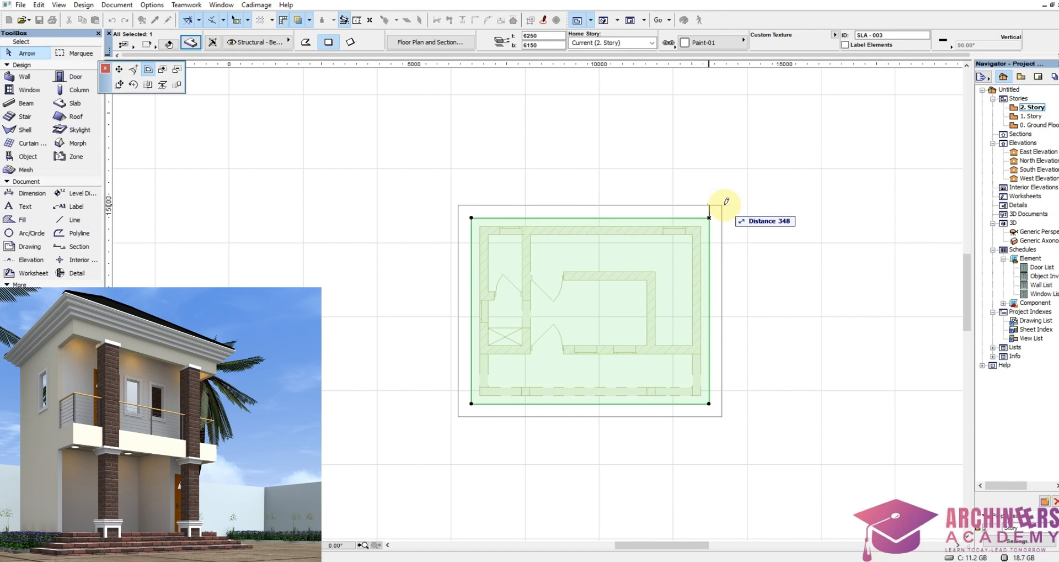
{"action": "type", "text": "100"}
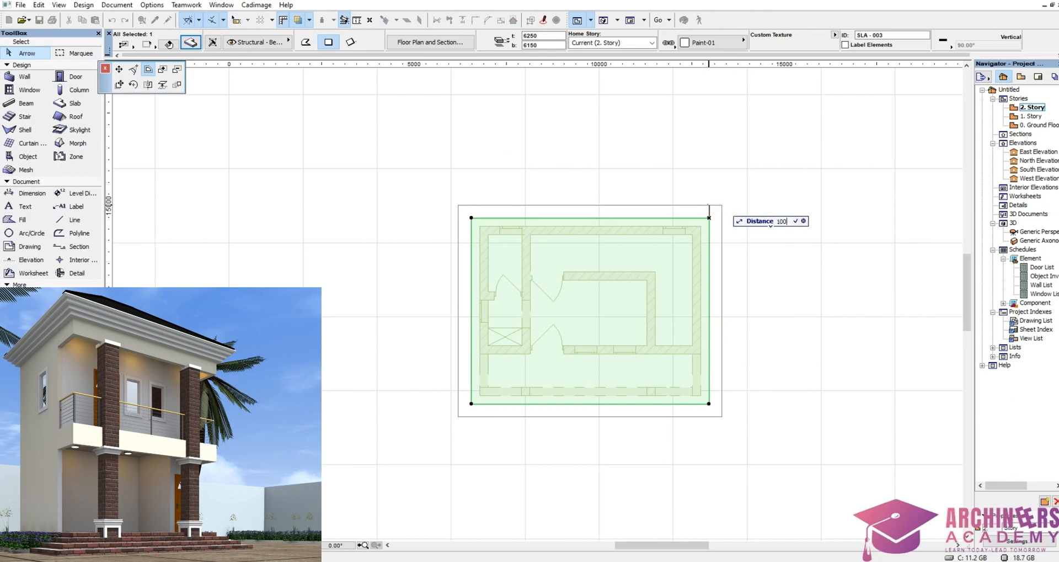
{"action": "key", "text": "Return"}
Step: Duplicate the second roof-level slab in place and set the new copy's height to 200 above the current story
{"action": "scroll", "coordinate": [720, 219], "scroll_direction": "up", "scroll_amount": 3}
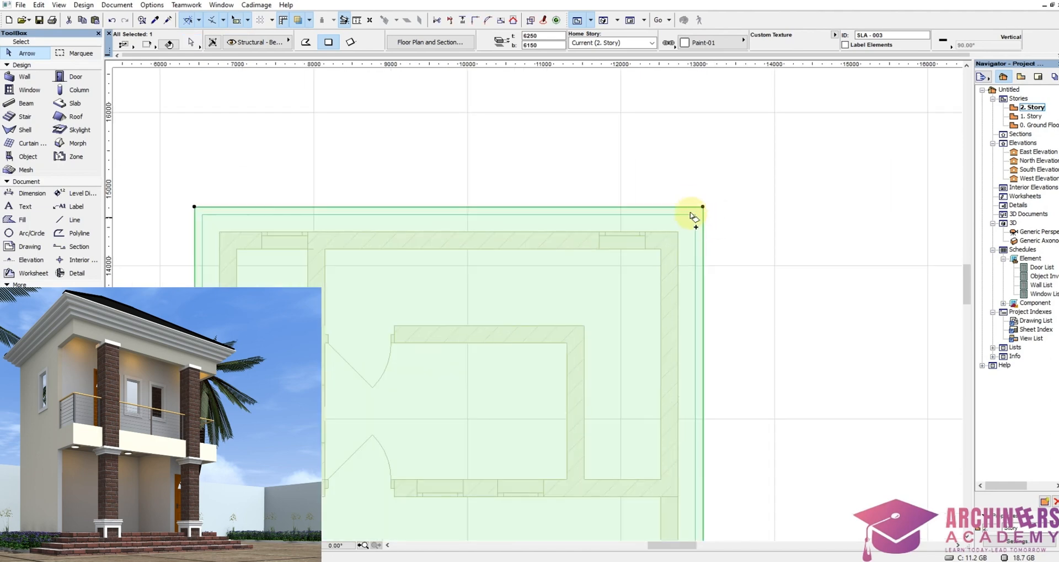
{"action": "left_click", "coordinate": [702, 207]}
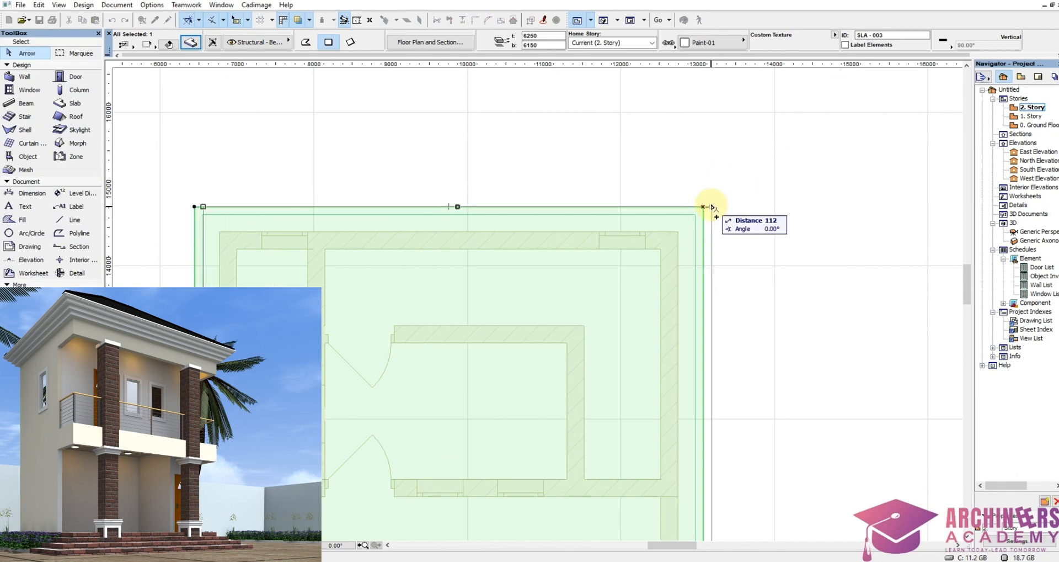
{"action": "left_click", "coordinate": [703, 207]}
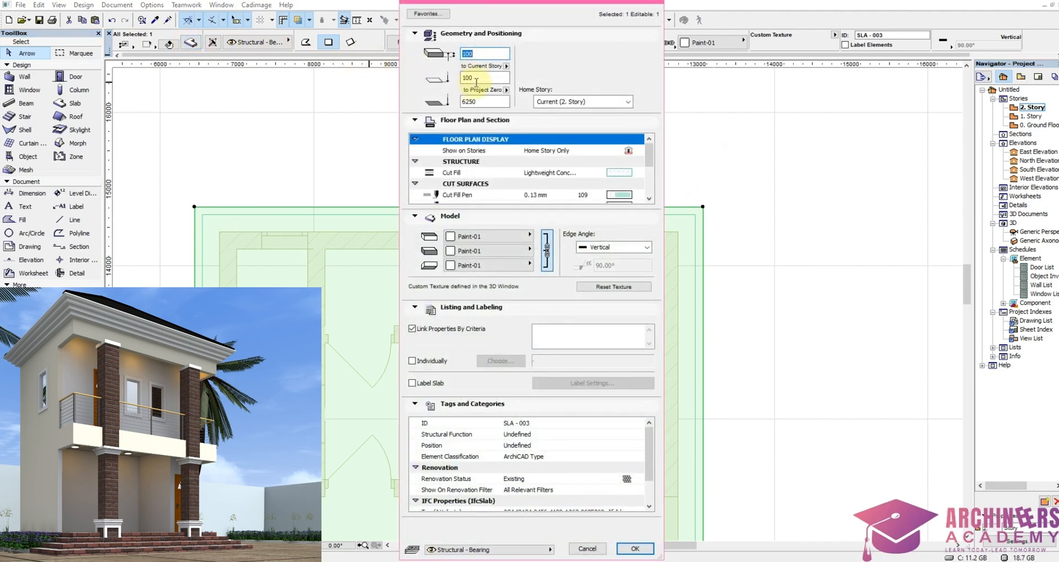
{"action": "left_click", "coordinate": [476, 78]}
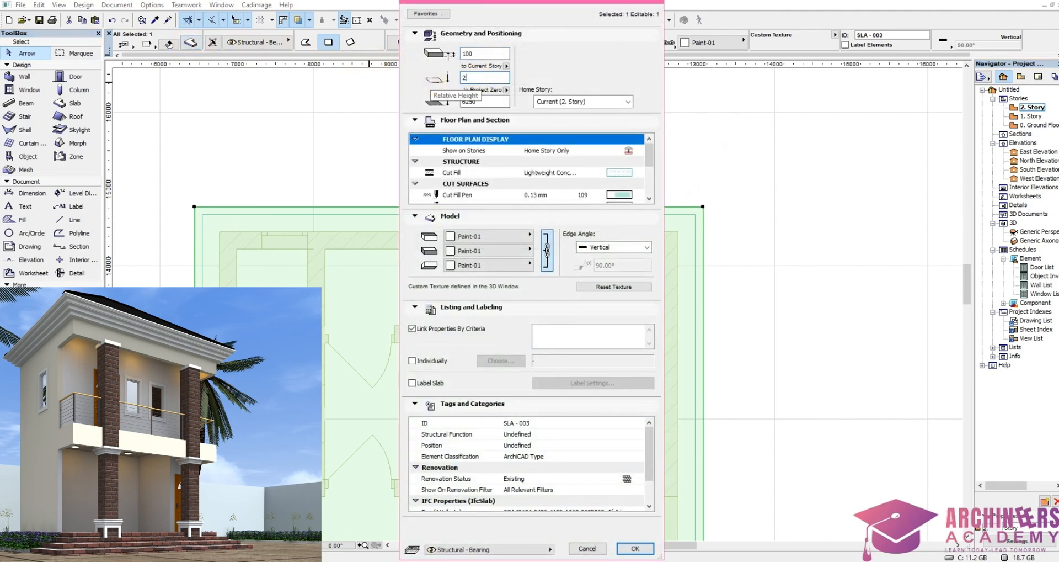
{"action": "type", "text": "200"}
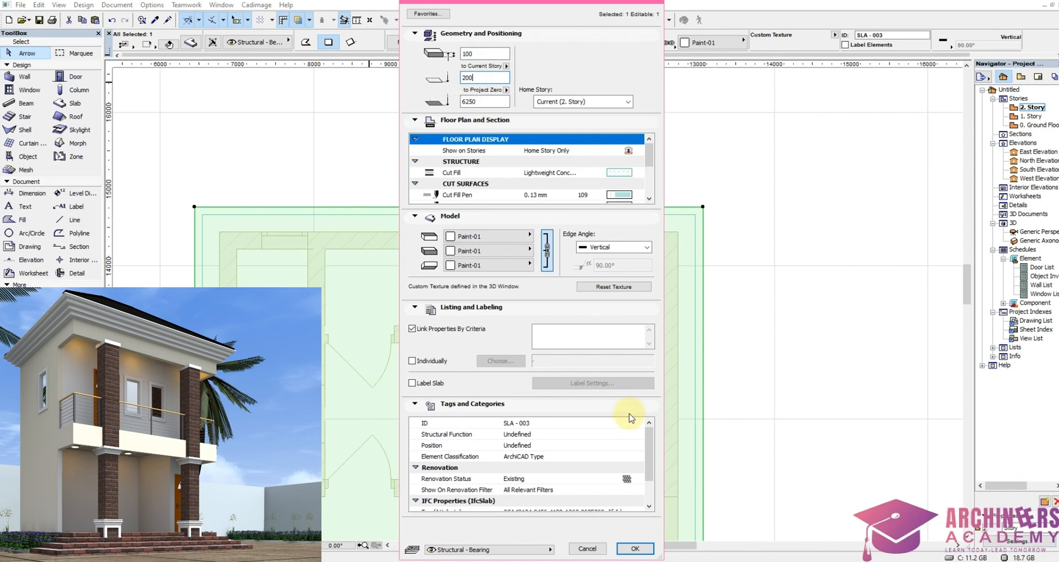
{"action": "left_click", "coordinate": [635, 548]}
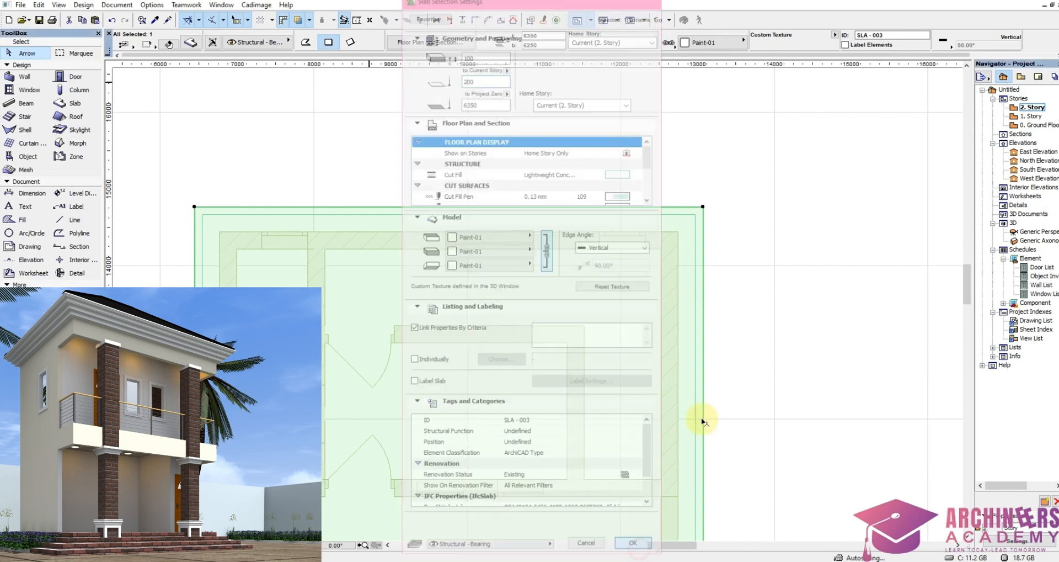
Step: Offset all edges of the uppermost slab outward by 100 to form the third step of the fascia
{"action": "left_click", "coordinate": [702, 207]}
{"action": "type", "text": "1"}
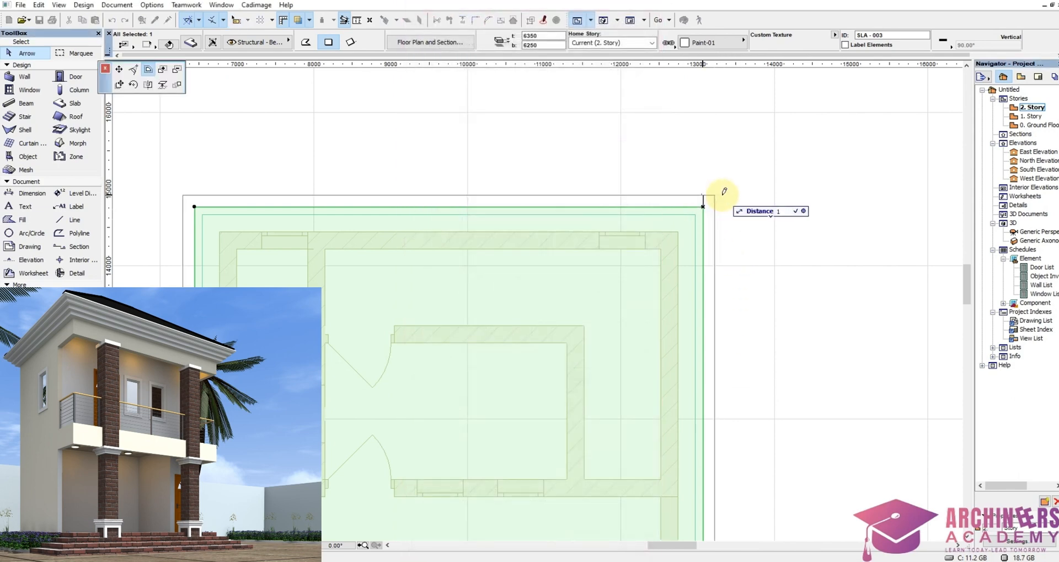
{"action": "type", "text": "00"}
{"action": "key", "text": "Return"}
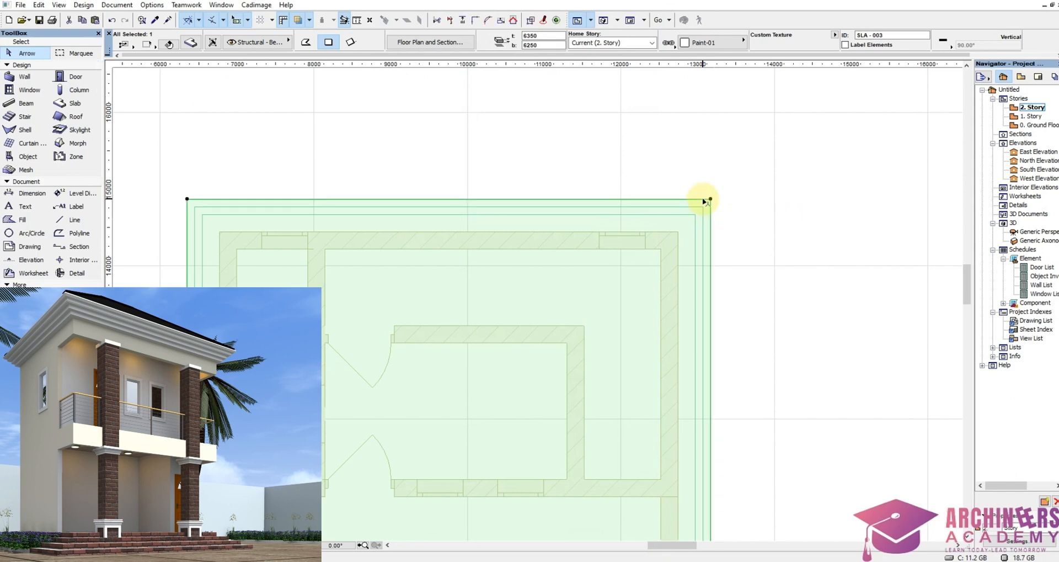
Step: Deselect the slab, show the whole building in 3D, and orbit to its front to examine the stepped roof slabs
{"action": "scroll", "coordinate": [716, 262], "scroll_direction": "down", "scroll_amount": 3}
{"action": "left_click", "coordinate": [724, 406]}
{"action": "right_click", "coordinate": [726, 413]}
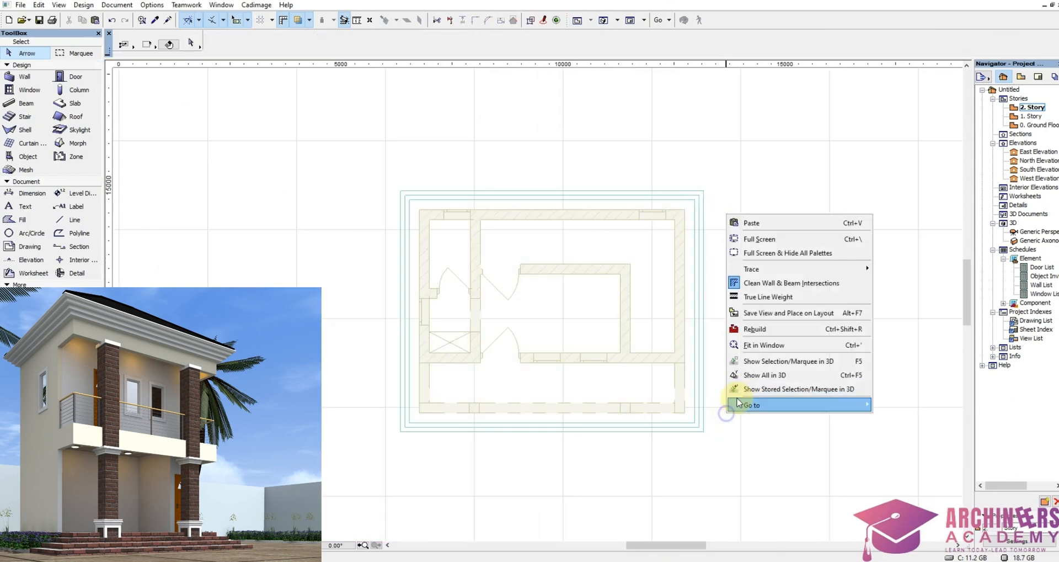
{"action": "left_click", "coordinate": [758, 374]}
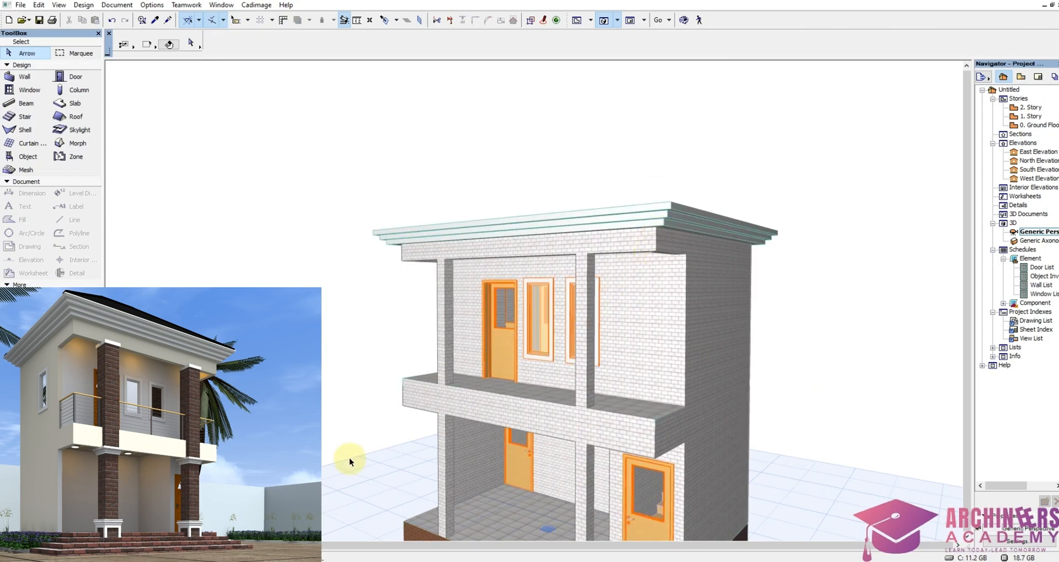
{"action": "middle_click_drag", "start_coordinate": [317, 389], "coordinate": [945, 235], "text": "shift"}
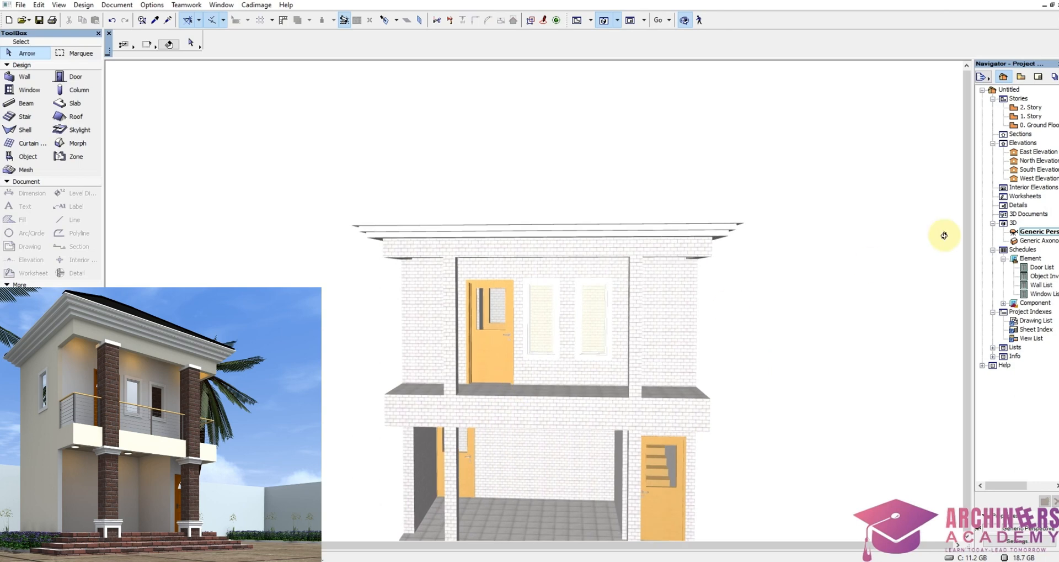
Step: On the 2. Story plan, set the default roof's eaves offset to 0 and its edge and bottom surfaces to Paint-01
{"action": "double_click", "coordinate": [1031, 107]}
{"action": "left_click", "coordinate": [74, 117]}
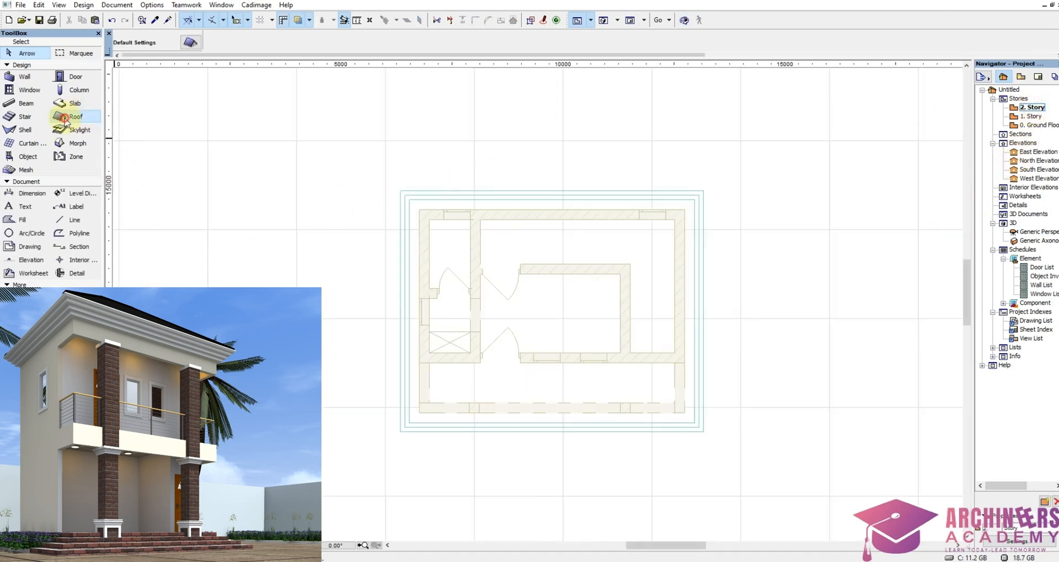
{"action": "left_click", "coordinate": [190, 43]}
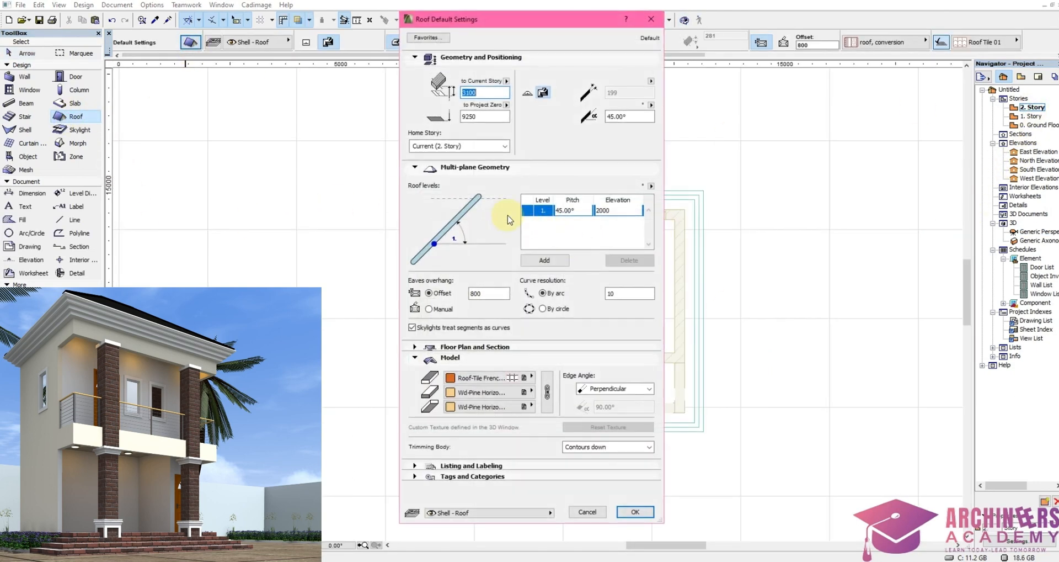
{"action": "double_click", "coordinate": [491, 293]}
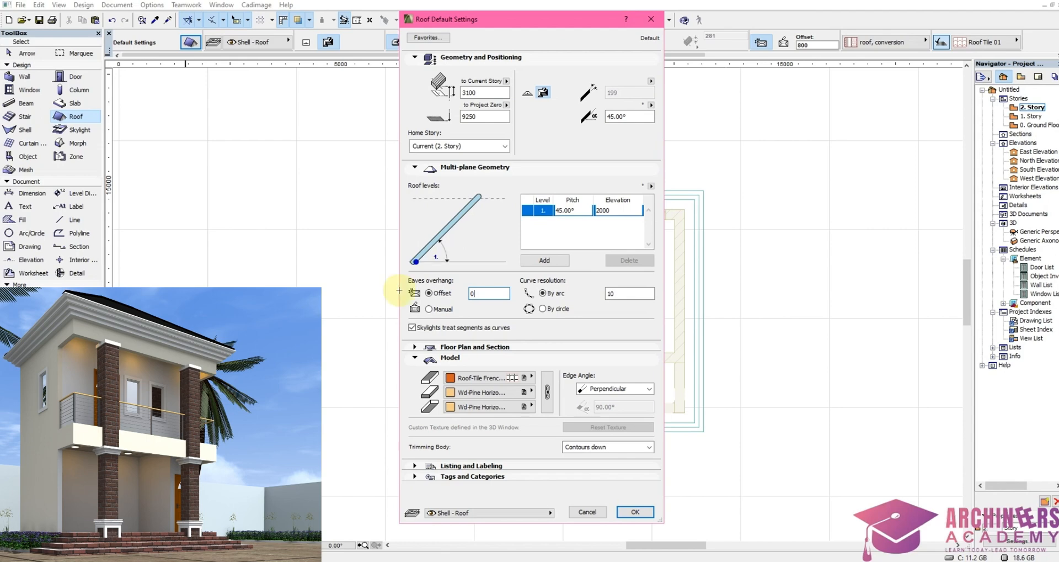
{"action": "left_click", "coordinate": [480, 391]}
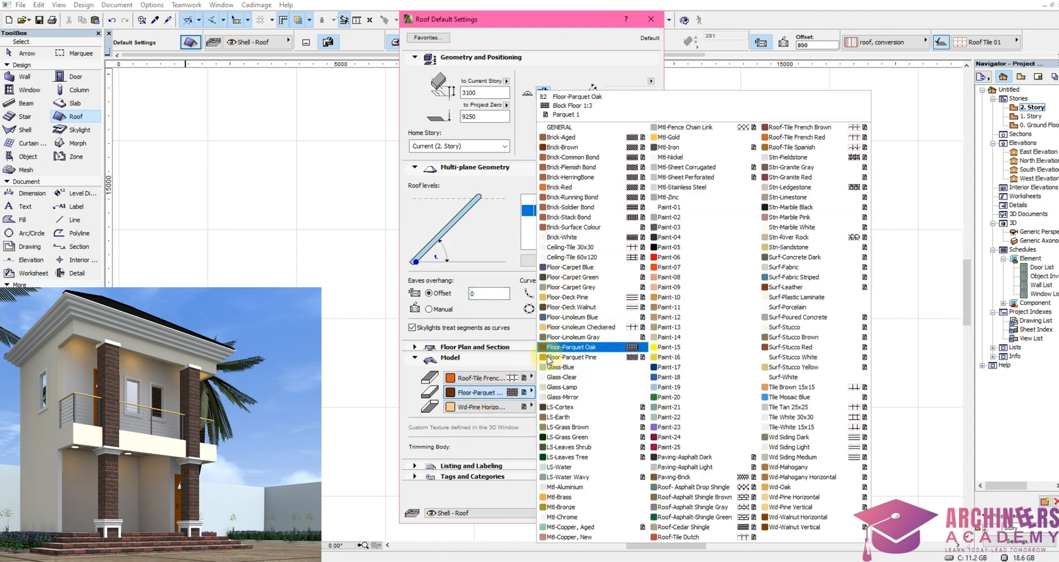
{"action": "left_click", "coordinate": [690, 207]}
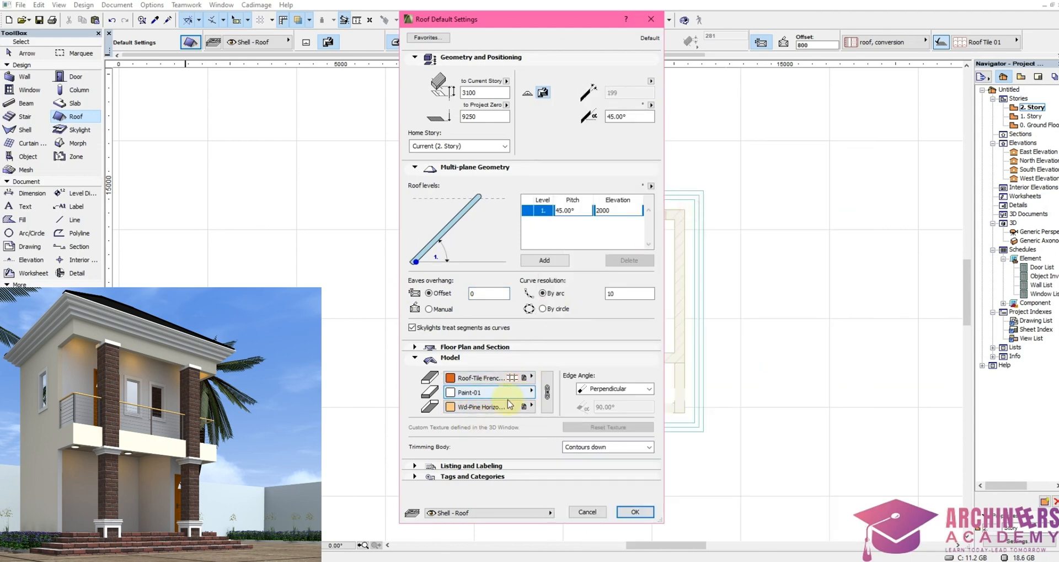
{"action": "left_click", "coordinate": [481, 407]}
{"action": "left_click", "coordinate": [690, 207]}
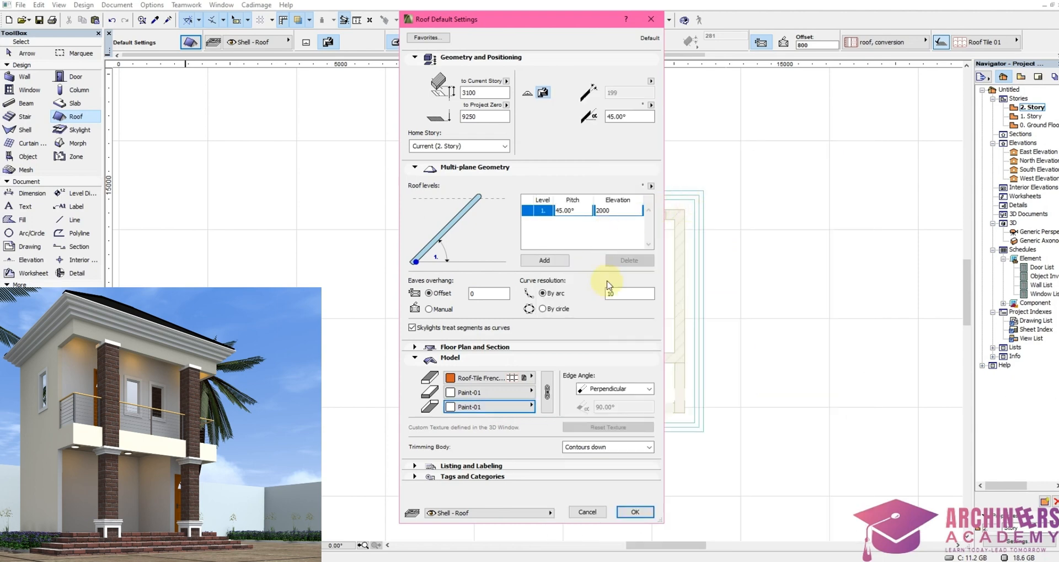
Step: Set the default roof pitch to 35° and the edge angle to Other Angle with a value of 10
{"action": "left_click", "coordinate": [610, 117]}
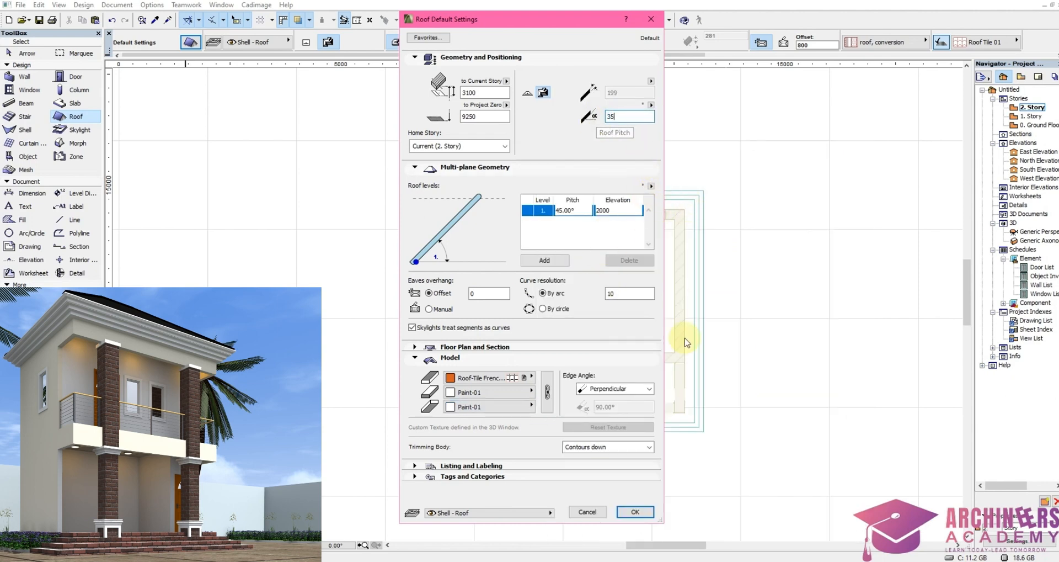
{"action": "type", "text": "35"}
{"action": "left_click", "coordinate": [612, 389]}
{"action": "left_click", "coordinate": [612, 417]}
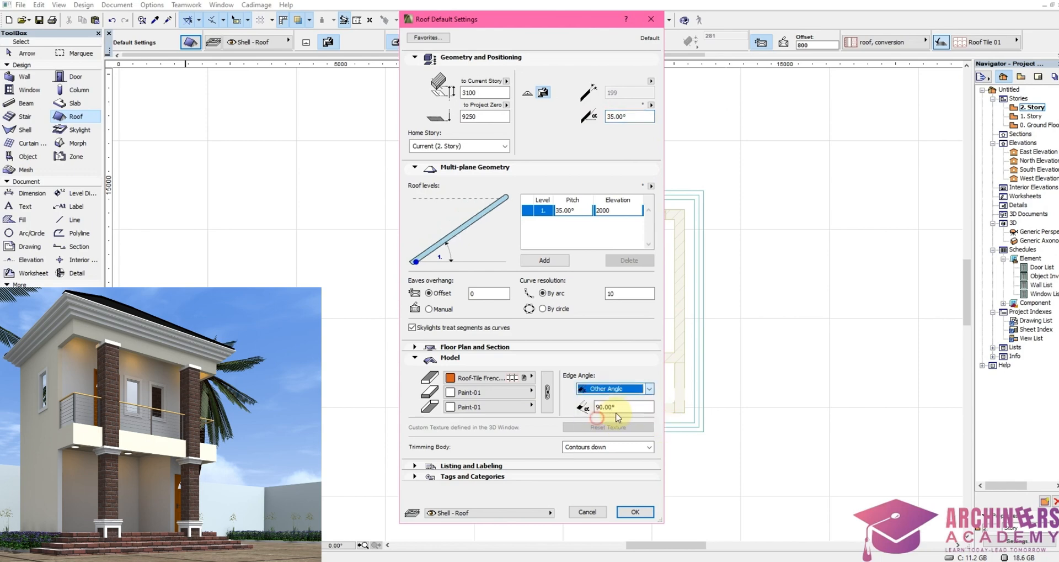
{"action": "left_click_drag", "start_coordinate": [624, 407], "coordinate": [535, 406]}
{"action": "type", "text": "10"}
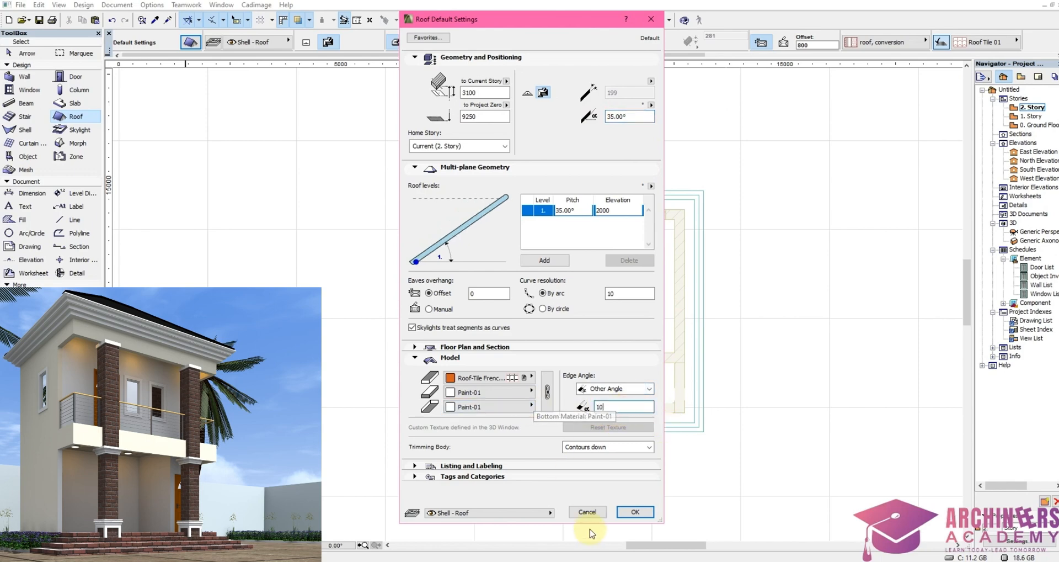
{"action": "left_click", "coordinate": [634, 513]}
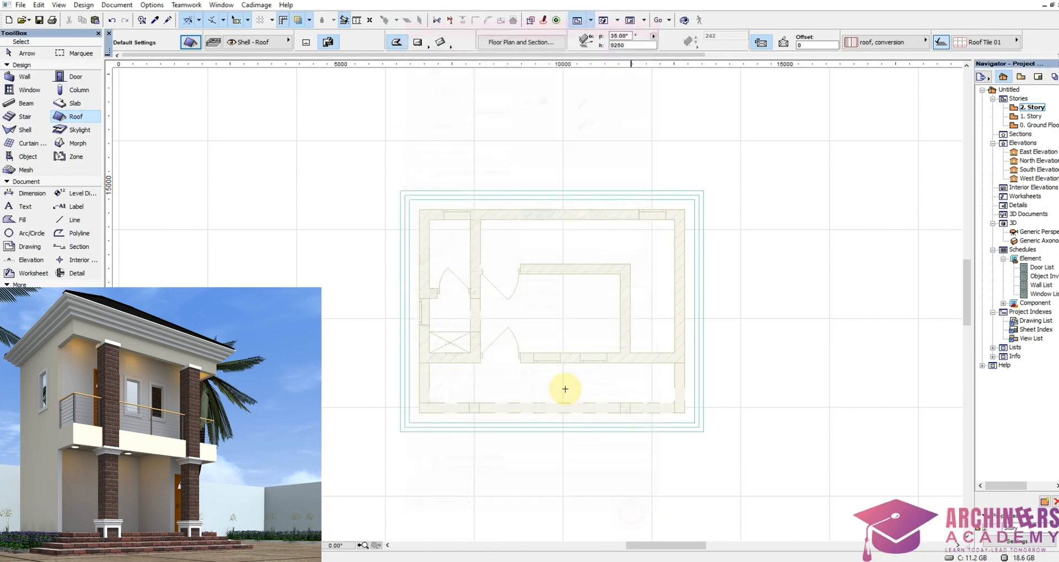
Step: Create a rectangular multi-plane roof, about 6825 by 5425, between opposite corners of the outermost slab outline
{"action": "scroll", "coordinate": [400, 183], "scroll_direction": "up", "scroll_amount": 3}
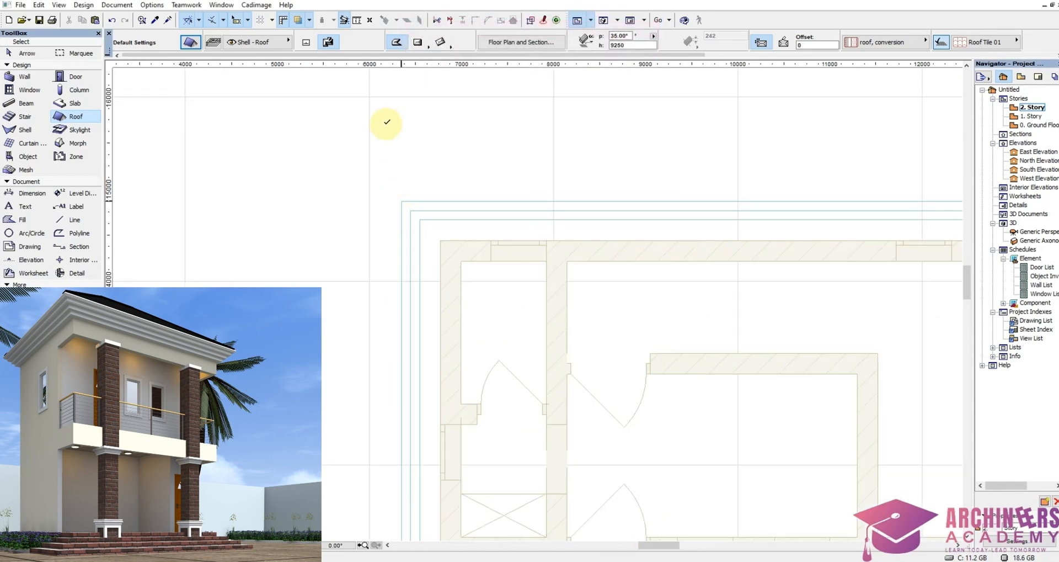
{"action": "left_click", "coordinate": [417, 44]}
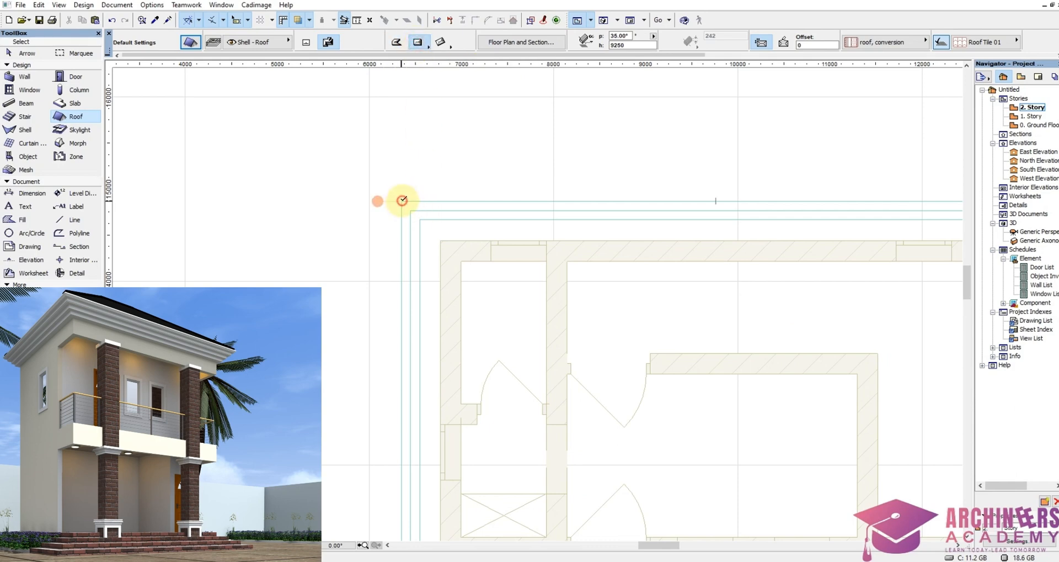
{"action": "left_click", "coordinate": [403, 200]}
{"action": "scroll", "coordinate": [610, 397], "scroll_direction": "down", "scroll_amount": 4}
{"action": "scroll", "coordinate": [610, 320], "scroll_direction": "up", "scroll_amount": 2}
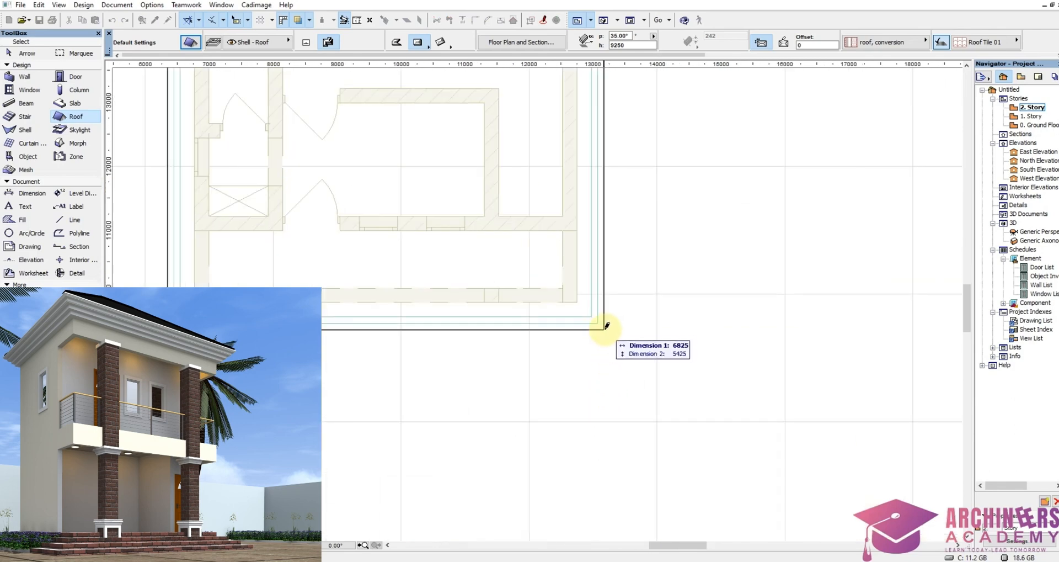
{"action": "left_click", "coordinate": [608, 326]}
{"action": "scroll", "coordinate": [728, 326], "scroll_direction": "down", "scroll_amount": 5}
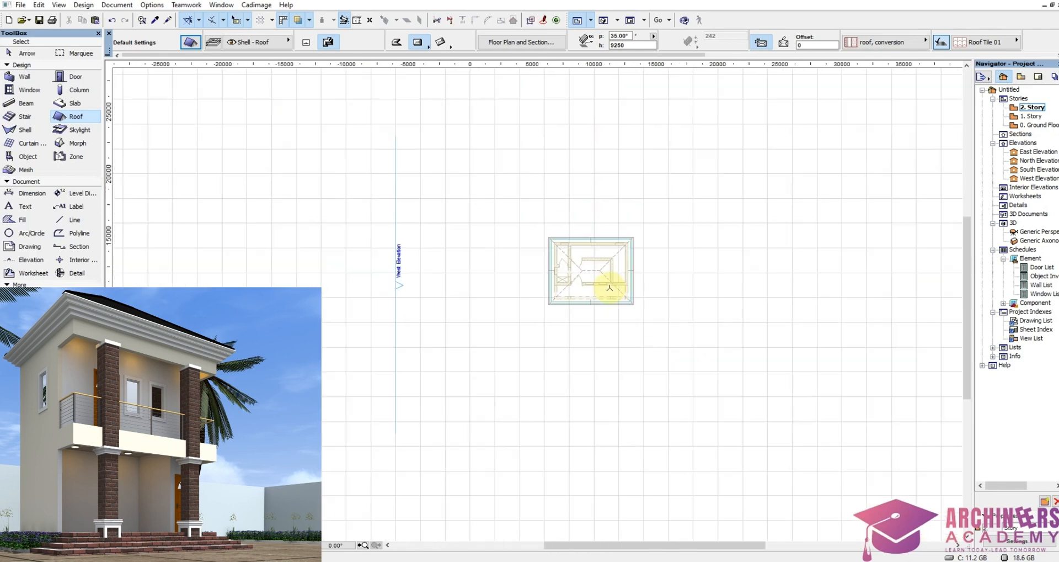
Step: Open the South Elevation view from its marker below the floor plan
{"action": "scroll", "coordinate": [542, 335], "scroll_direction": "down", "scroll_amount": 3}
{"action": "left_click_drag", "start_coordinate": [562, 457], "coordinate": [604, 395], "text": "shift"}
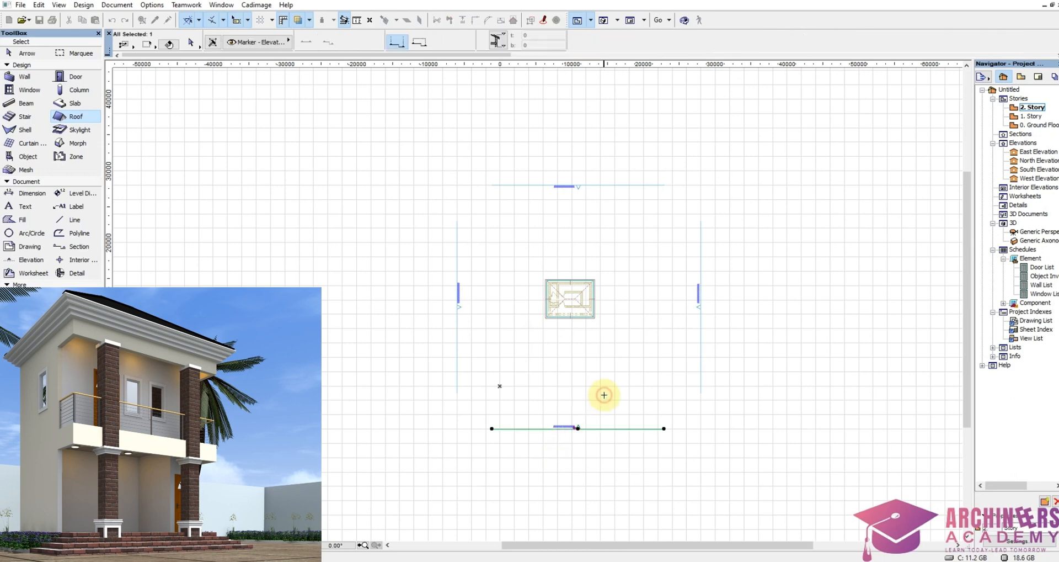
{"action": "right_click", "coordinate": [604, 395]}
{"action": "left_click", "coordinate": [665, 118]}
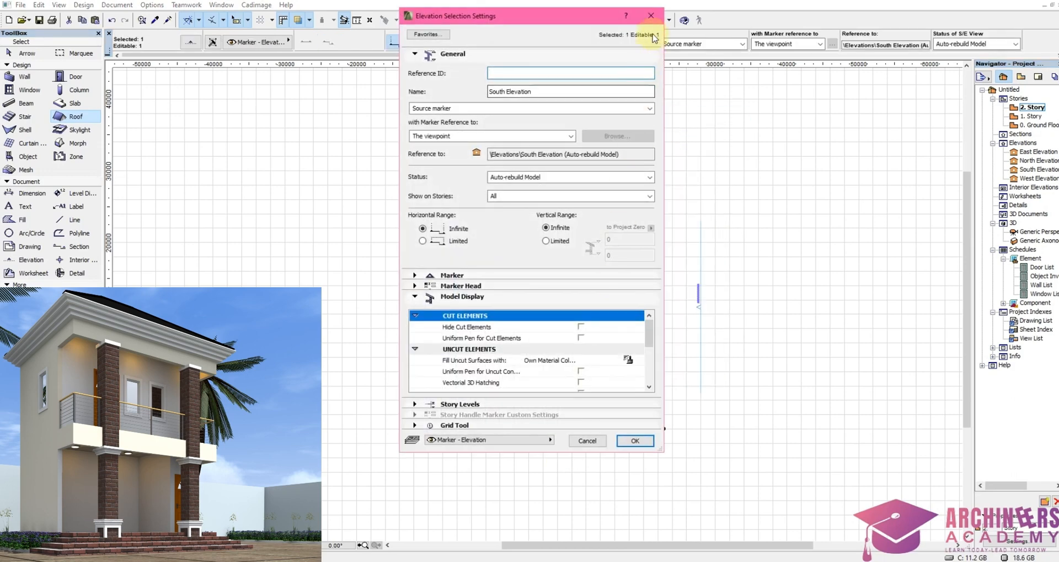
{"action": "left_click", "coordinate": [651, 16]}
{"action": "right_click", "coordinate": [586, 372]}
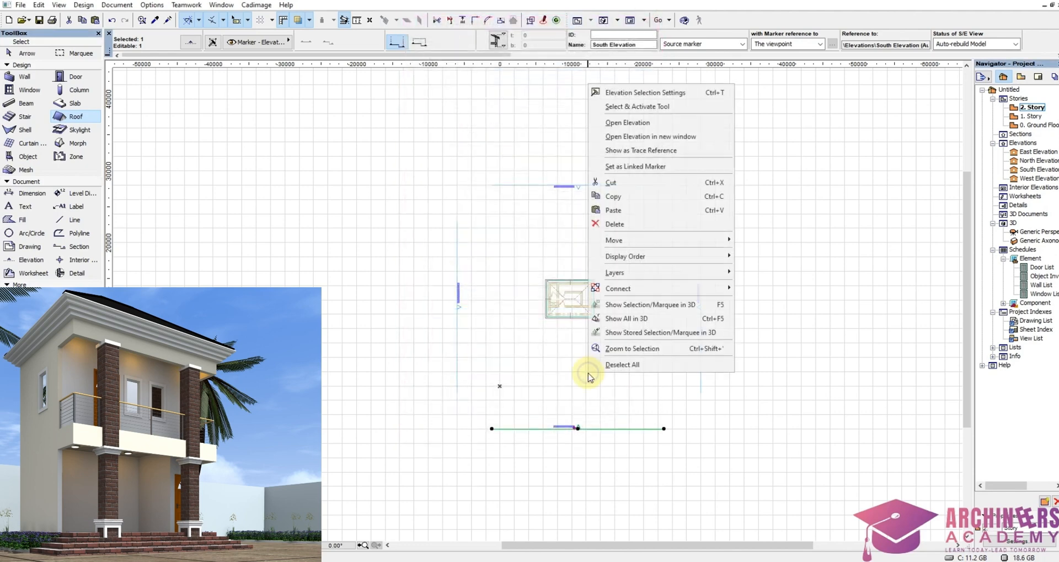
{"action": "left_click", "coordinate": [651, 121]}
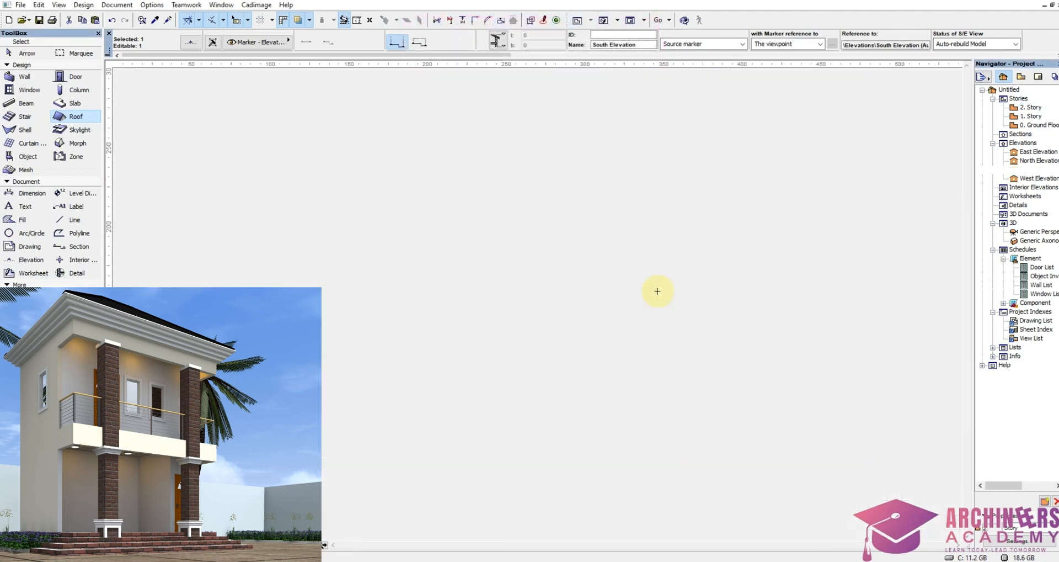
{"action": "scroll", "coordinate": [530, 215], "scroll_direction": "up", "scroll_amount": 3}
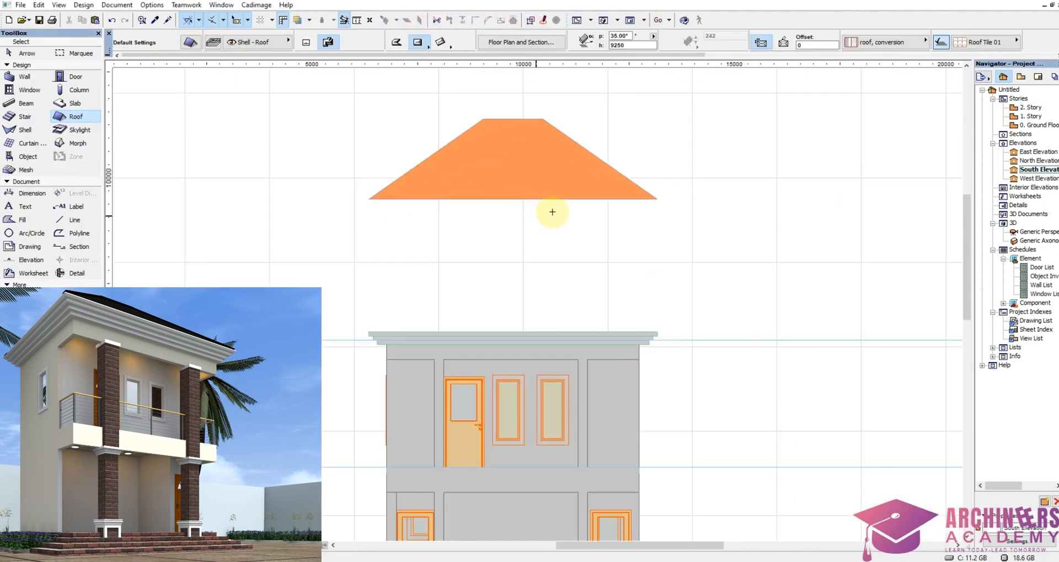
Step: Move the roof vertically down so its eaves corner meets the top outer corner of the uppermost fascia slab
{"action": "left_click_drag", "start_coordinate": [686, 243], "coordinate": [624, 159], "text": "shift"}
{"action": "left_click", "coordinate": [655, 200], "text": "shift"}
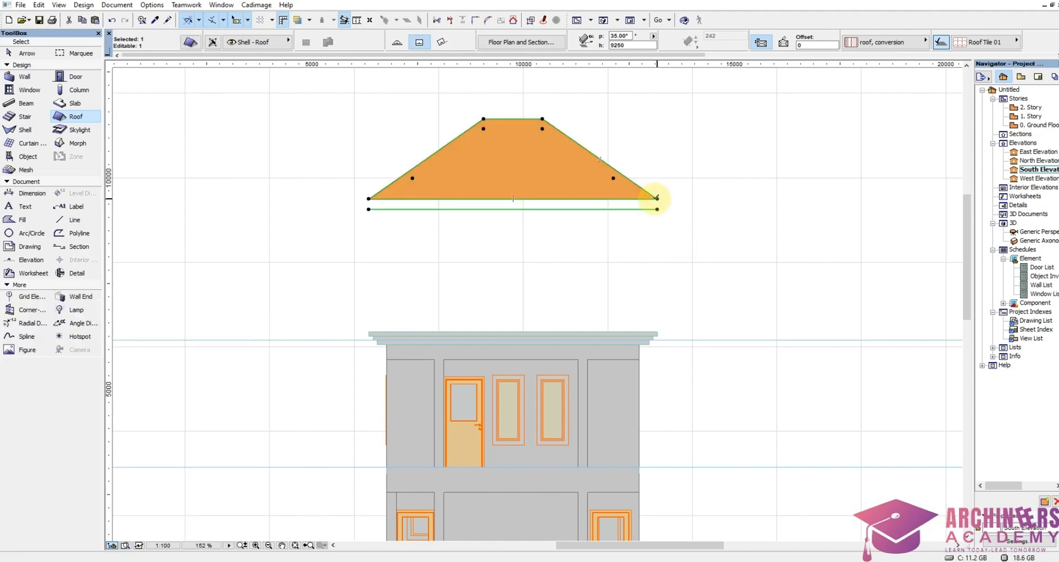
{"action": "key", "text": "ctrl+d"}
{"action": "left_click", "coordinate": [657, 200]}
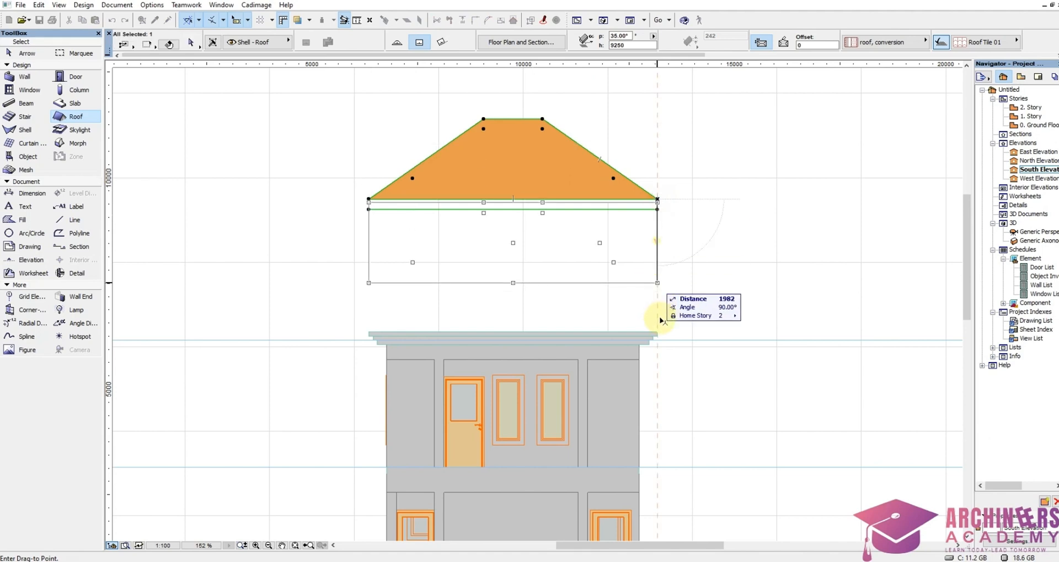
{"action": "scroll", "coordinate": [656, 339], "scroll_direction": "up", "scroll_amount": 8}
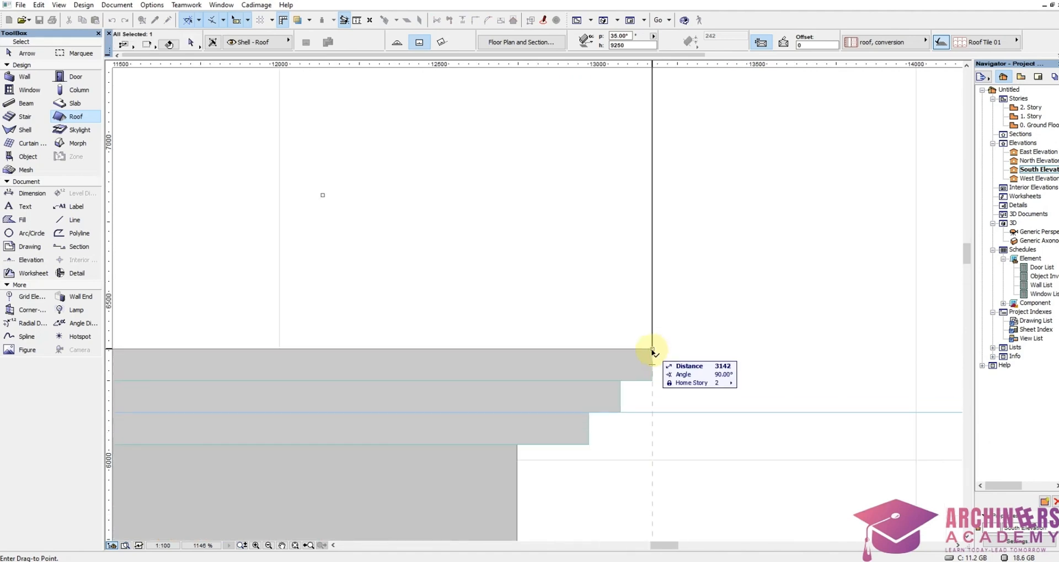
{"action": "left_click", "coordinate": [654, 349]}
{"action": "scroll", "coordinate": [687, 300], "scroll_direction": "down", "scroll_amount": 8}
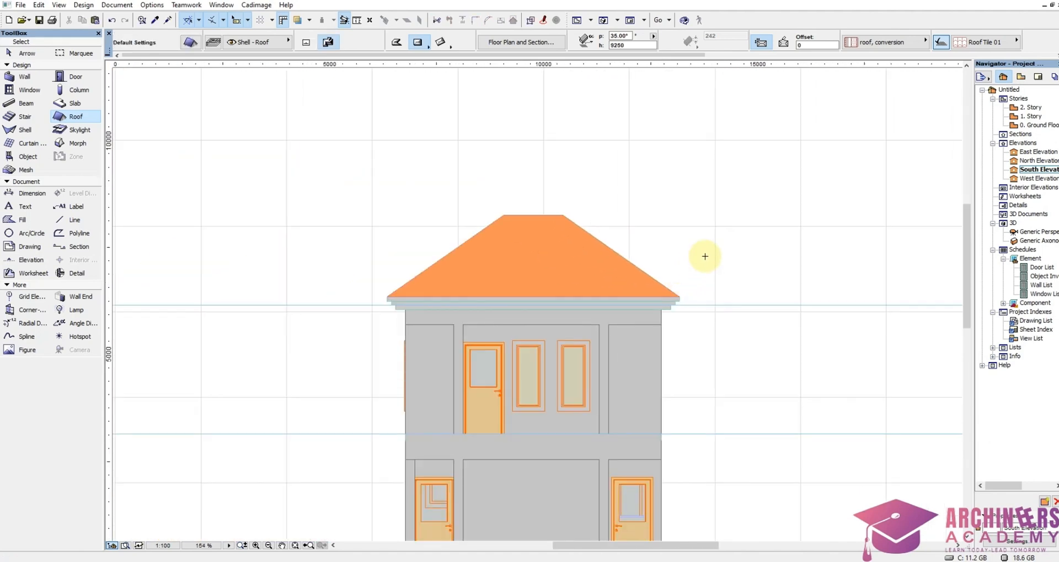
Step: Show the whole building in 3D to check the roof's fit on the stepped fascia
{"action": "right_click", "coordinate": [702, 255]}
{"action": "left_click", "coordinate": [761, 466]}
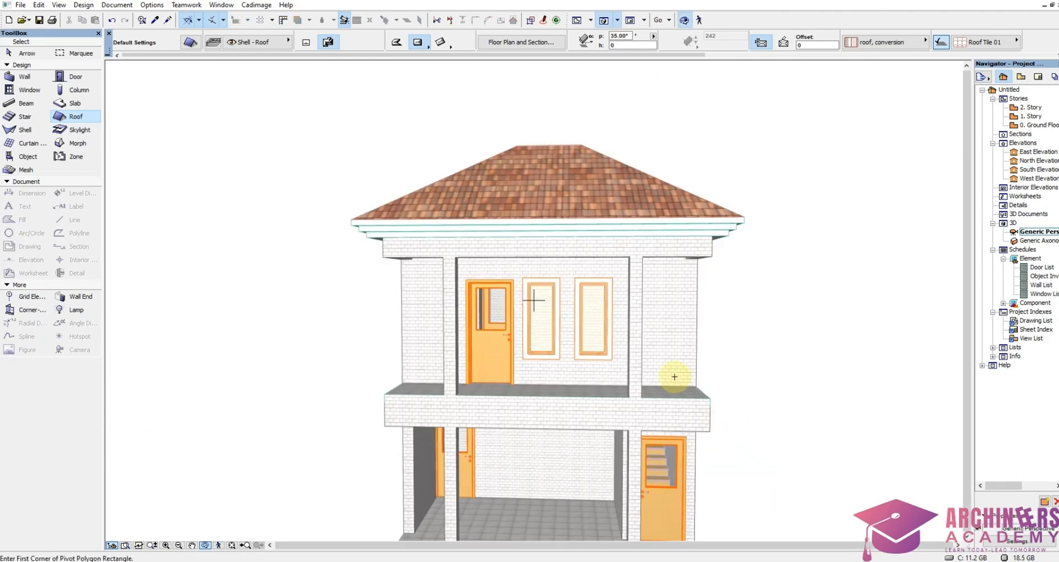
{"action": "left_click_drag", "start_coordinate": [677, 374], "coordinate": [535, 299]}
Step: Return to the 2. Story plan, select the roof and open the Cadimage roof covering settings for it
{"action": "double_click", "coordinate": [1031, 107]}
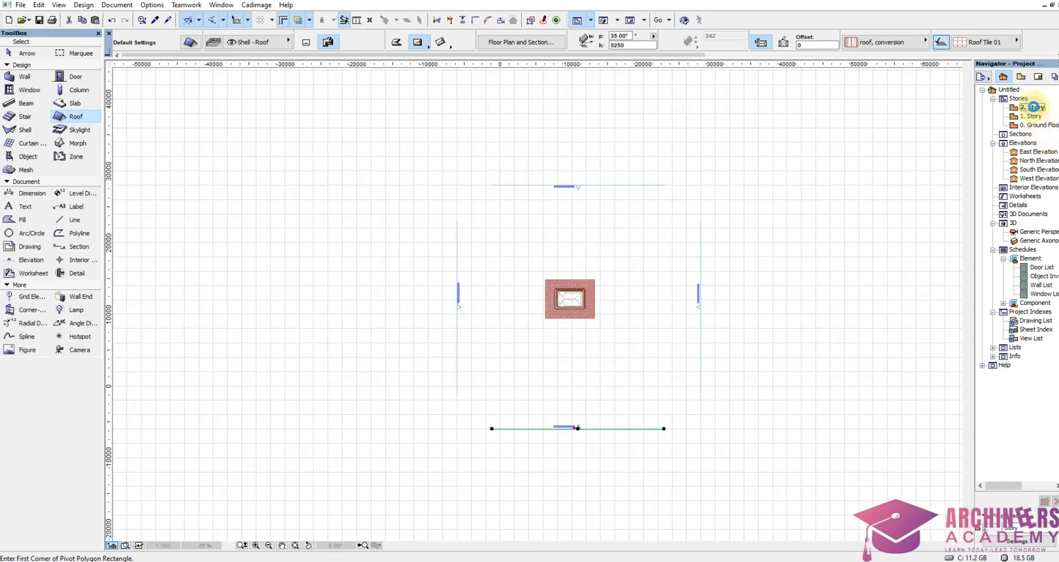
{"action": "scroll", "coordinate": [587, 315], "scroll_direction": "up", "scroll_amount": 3}
{"action": "scroll", "coordinate": [588, 234], "scroll_direction": "up", "scroll_amount": 2}
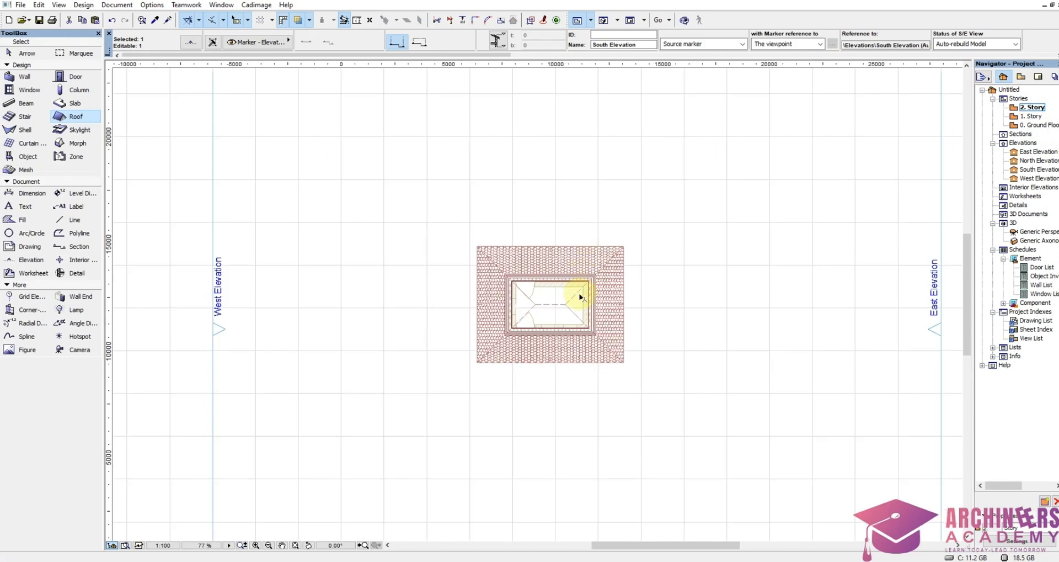
{"action": "left_click", "coordinate": [565, 304]}
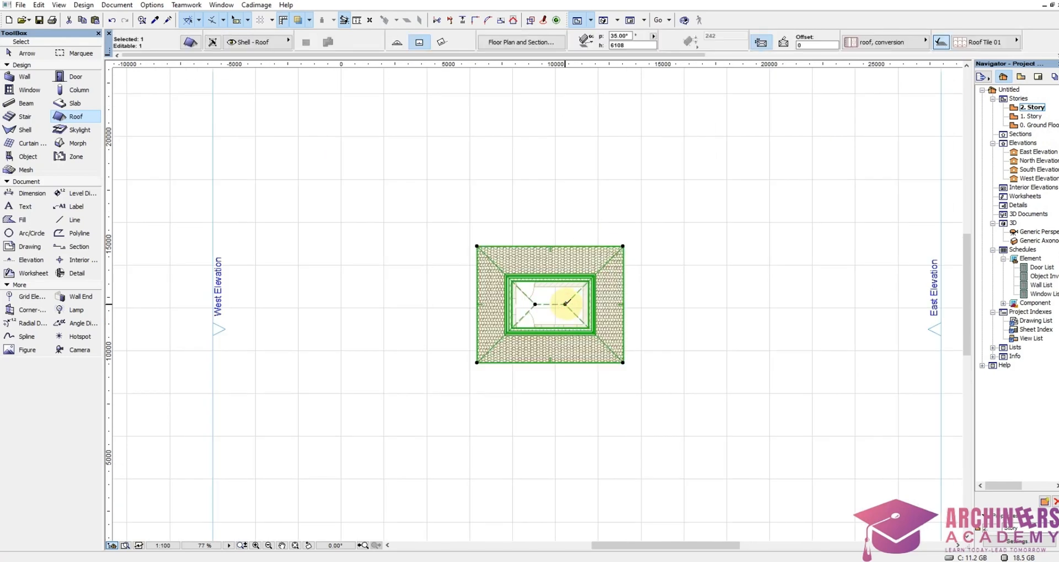
{"action": "left_click", "coordinate": [246, 6]}
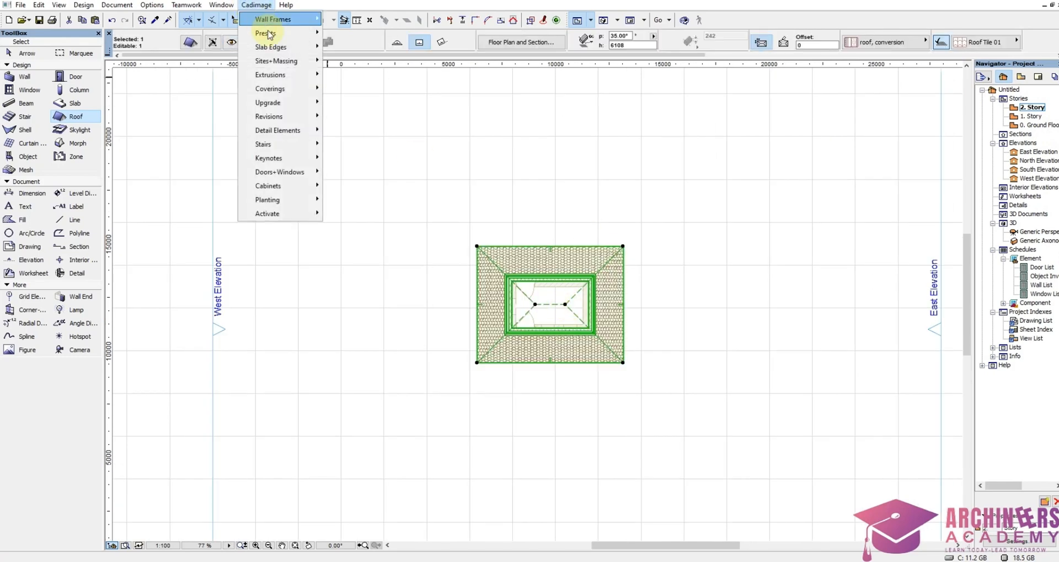
{"action": "mouse_move", "coordinate": [294, 93]}
{"action": "left_click", "coordinate": [408, 102]}
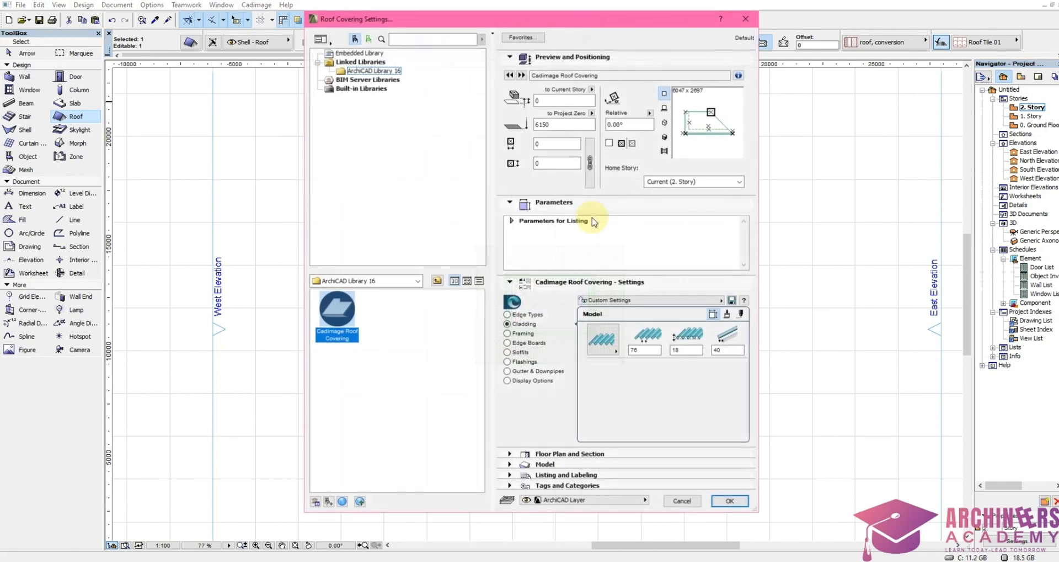
Step: Set the roof covering's cladding type to Shingles and its thickness to 35
{"action": "left_click", "coordinate": [603, 337]}
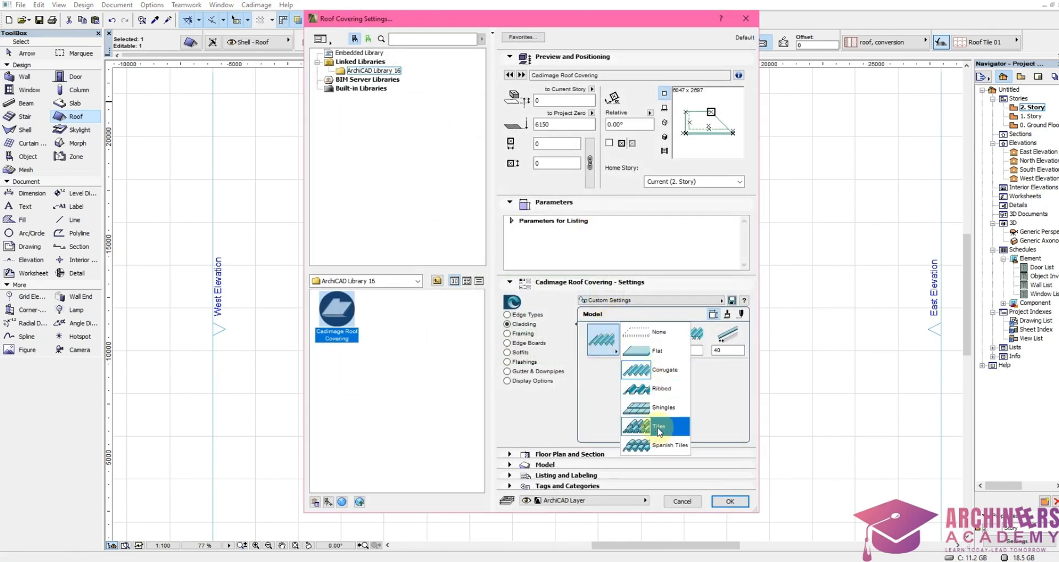
{"action": "left_click", "coordinate": [659, 407]}
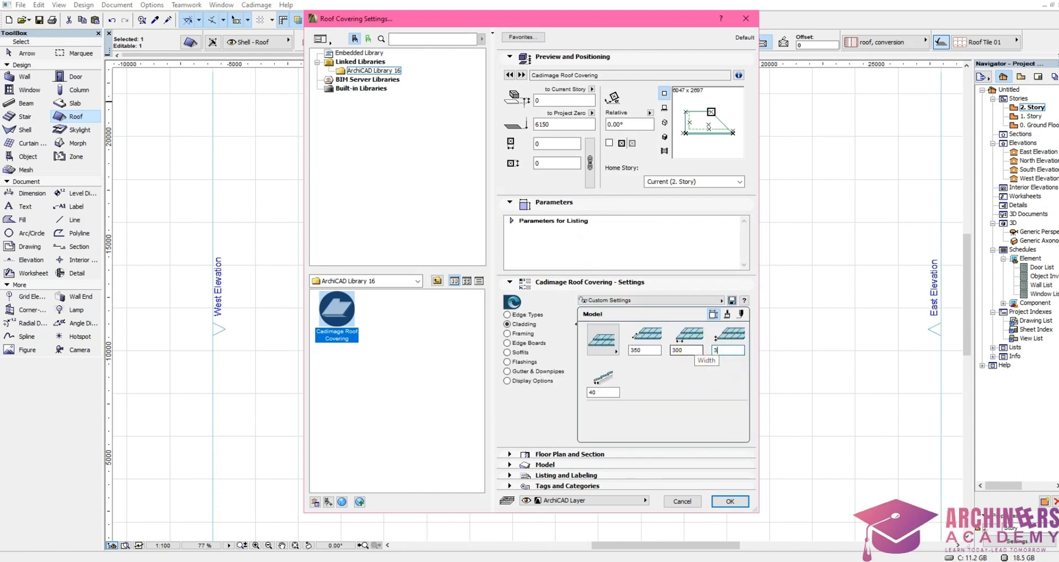
{"action": "type", "text": "35"}
Step: Review the roof covering's framing, edge board and soffit settings and set the barge flashing type to Rolled
{"action": "left_click", "coordinate": [521, 334]}
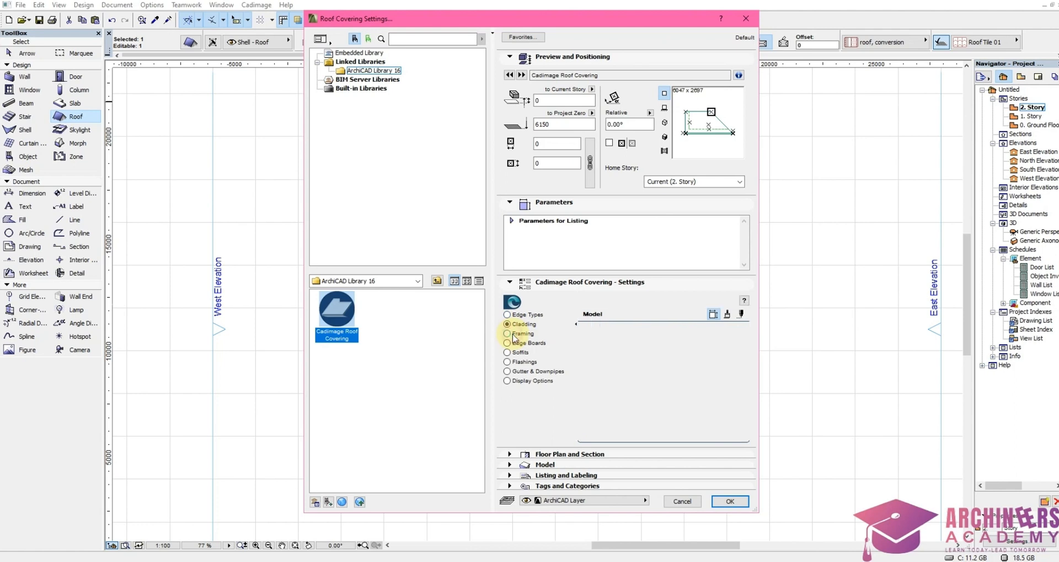
{"action": "left_click", "coordinate": [525, 344]}
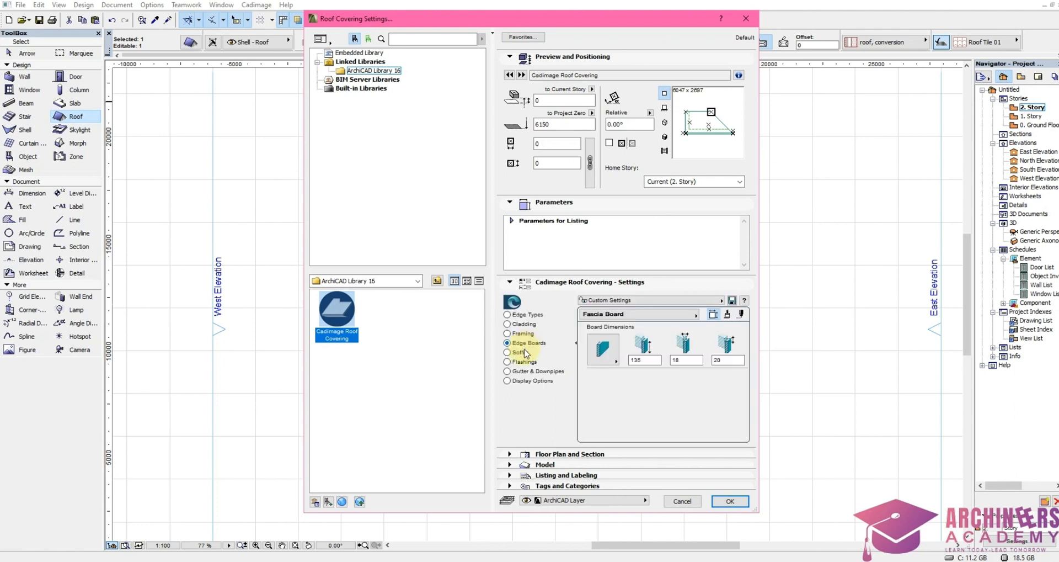
{"action": "left_click", "coordinate": [521, 352]}
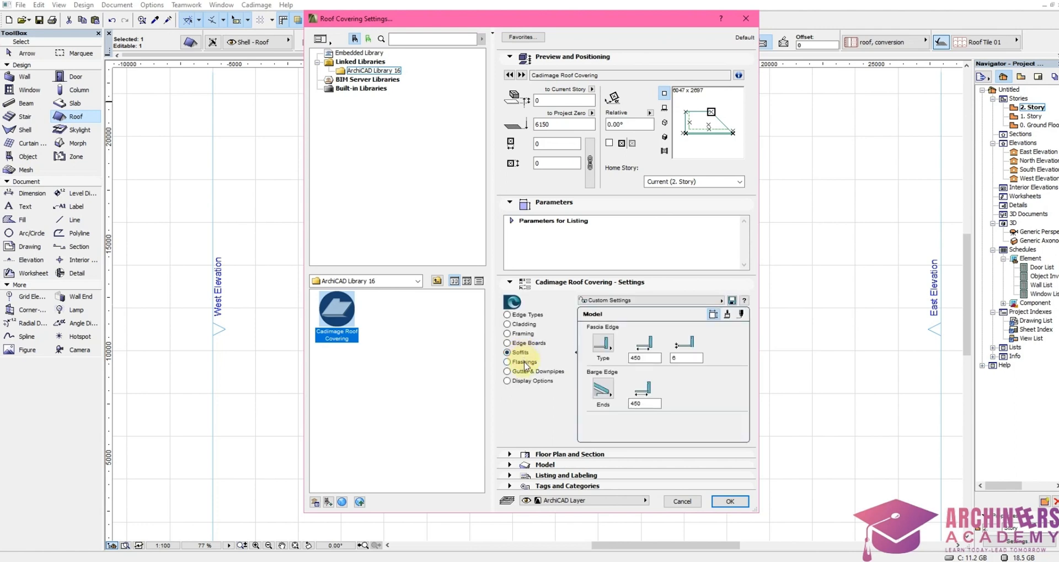
{"action": "left_click", "coordinate": [524, 362]}
{"action": "left_click", "coordinate": [604, 342]}
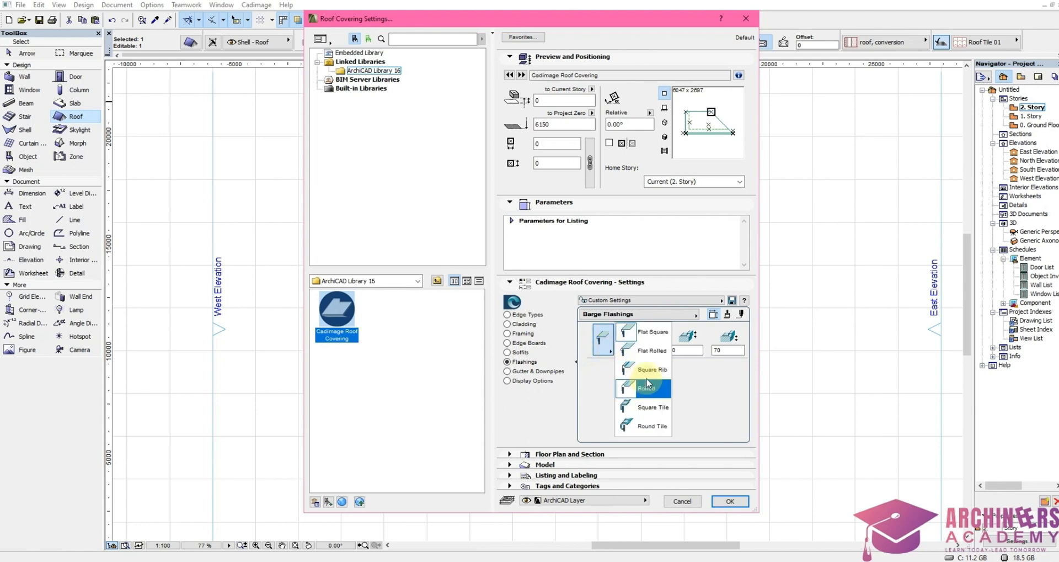
{"action": "left_click", "coordinate": [647, 378]}
Step: Change the gutter profile along the fascia edge and set the raking edge gutter to External
{"action": "left_click", "coordinate": [522, 371]}
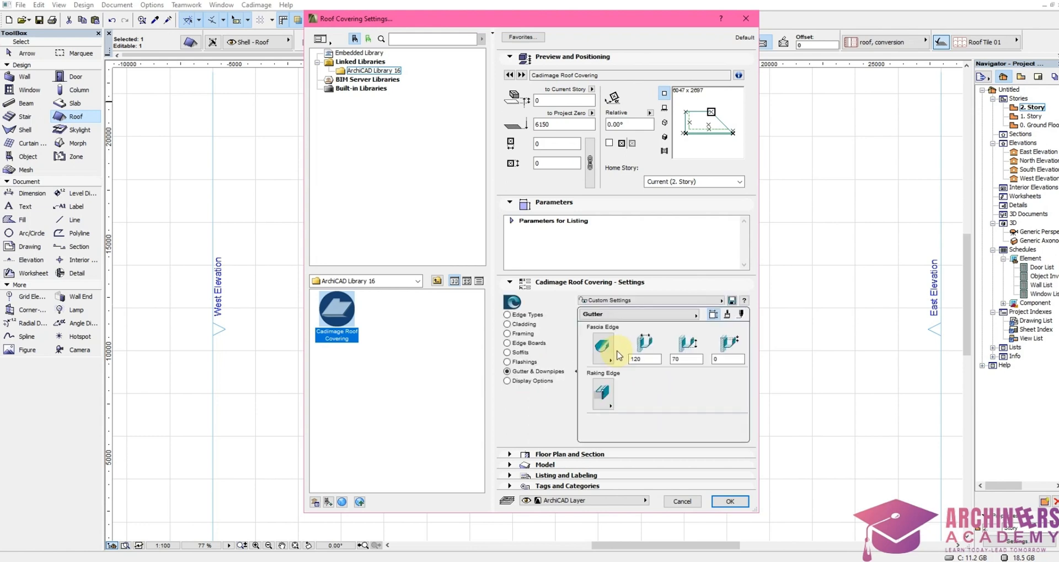
{"action": "left_click", "coordinate": [602, 346]}
{"action": "left_click", "coordinate": [637, 393]}
{"action": "left_click", "coordinate": [603, 393]}
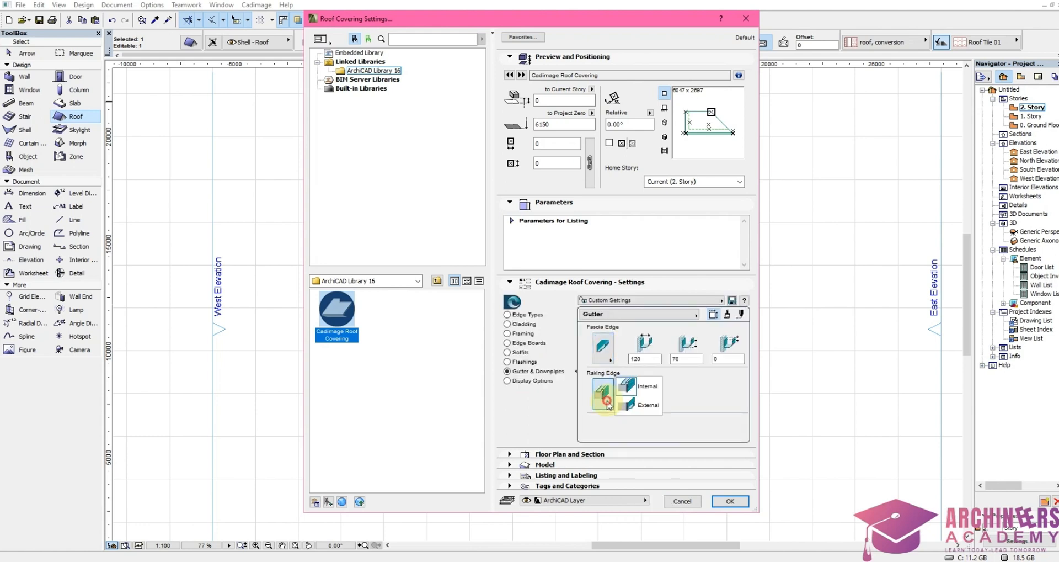
{"action": "left_click", "coordinate": [634, 403]}
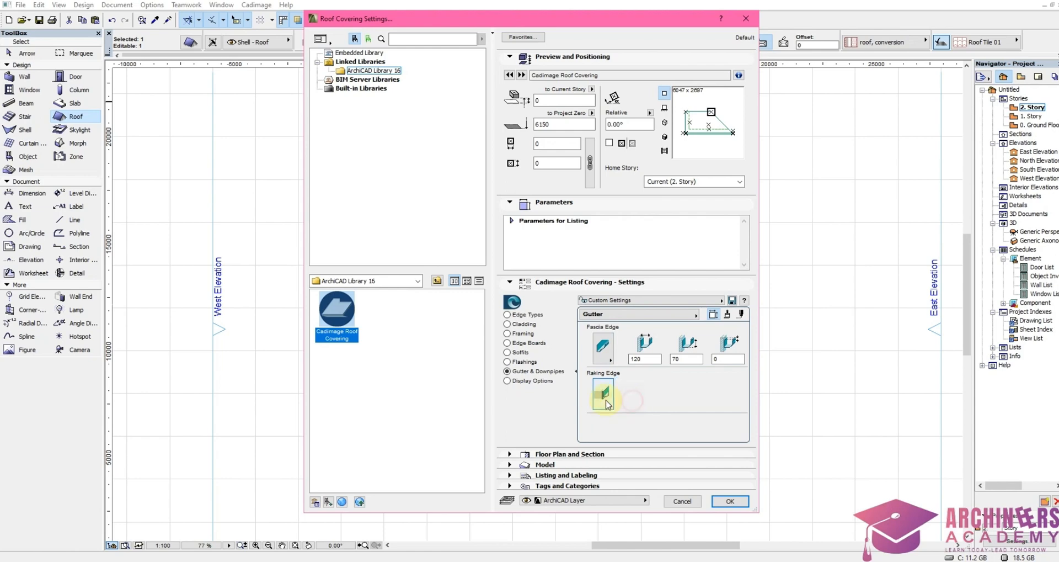
Step: Set the roof covering's cladding material to Paint-04
{"action": "left_click", "coordinate": [522, 323]}
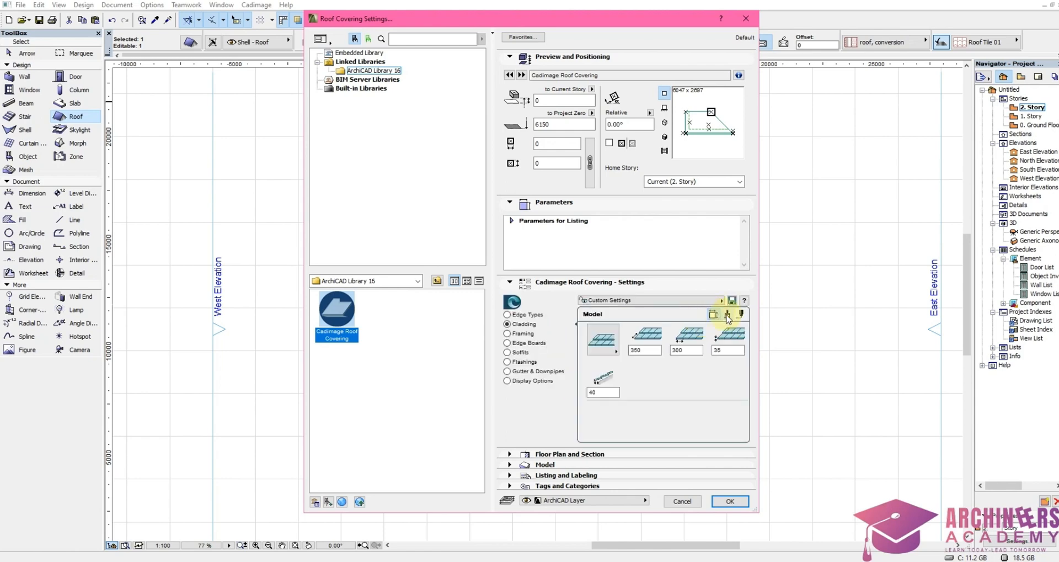
{"action": "left_click", "coordinate": [728, 316]}
{"action": "left_click", "coordinate": [702, 330]}
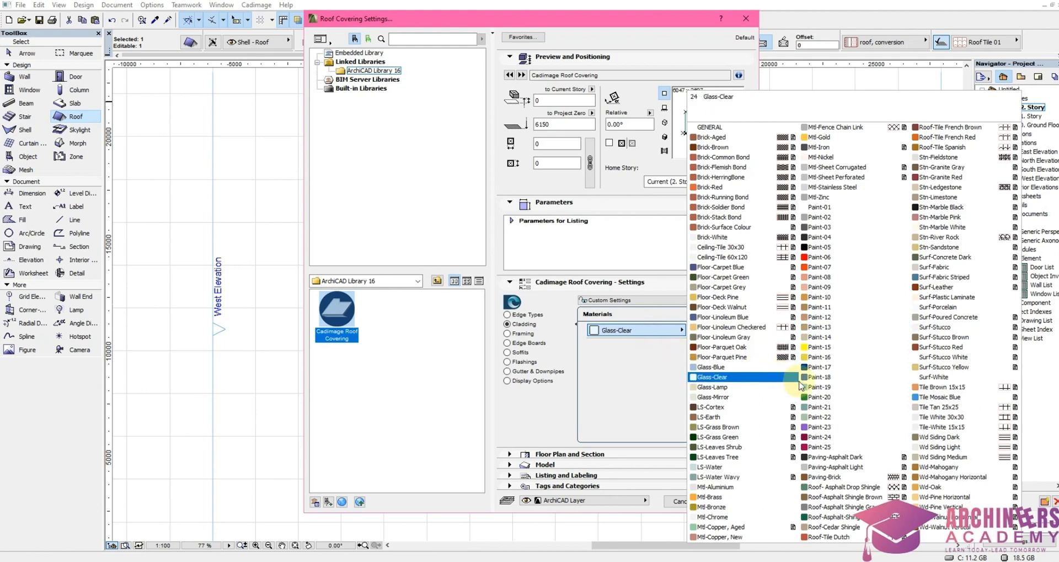
{"action": "left_click", "coordinate": [820, 237]}
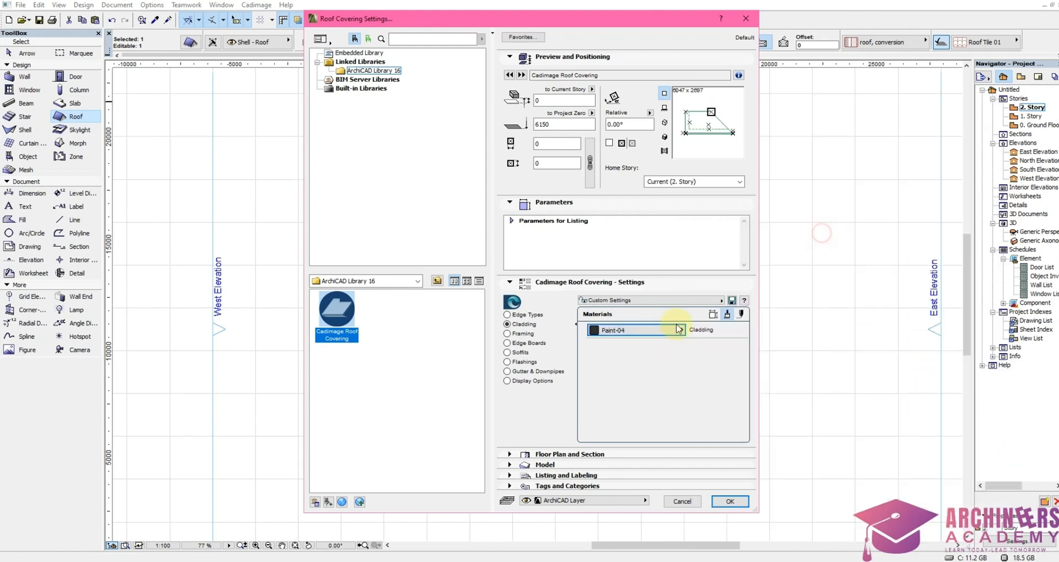
Step: Set the roof covering's framing material to Paint-01 and check the edge board and soffit materials
{"action": "left_click", "coordinate": [507, 333]}
{"action": "left_click", "coordinate": [618, 330]}
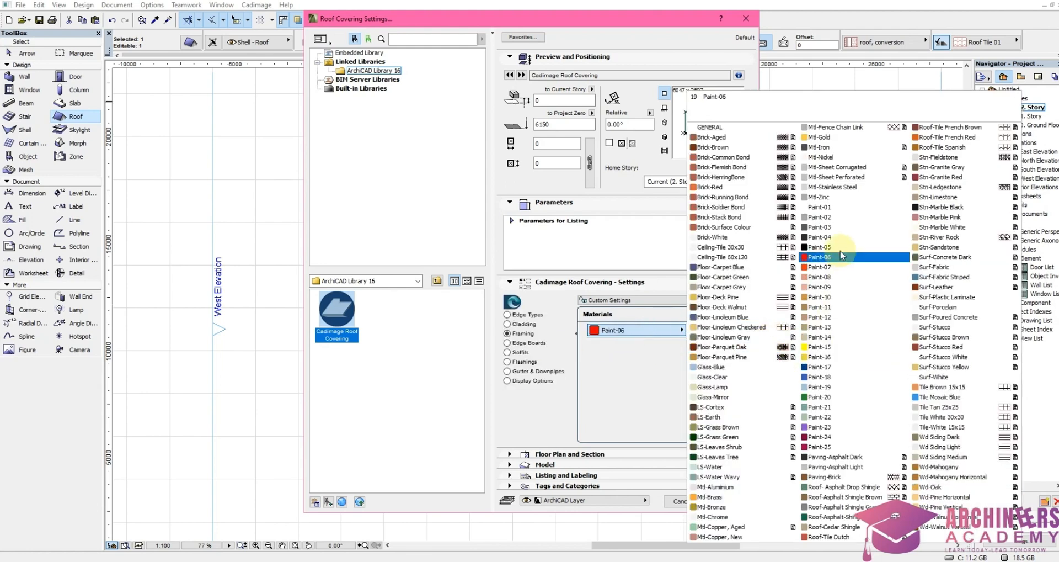
{"action": "left_click", "coordinate": [830, 209]}
{"action": "left_click", "coordinate": [533, 345]}
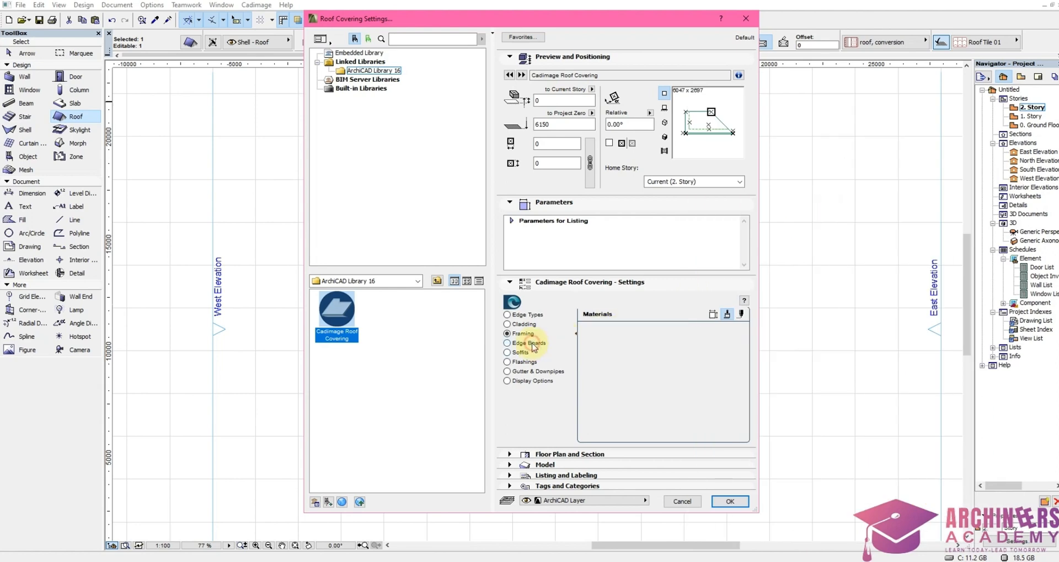
{"action": "left_click", "coordinate": [520, 352]}
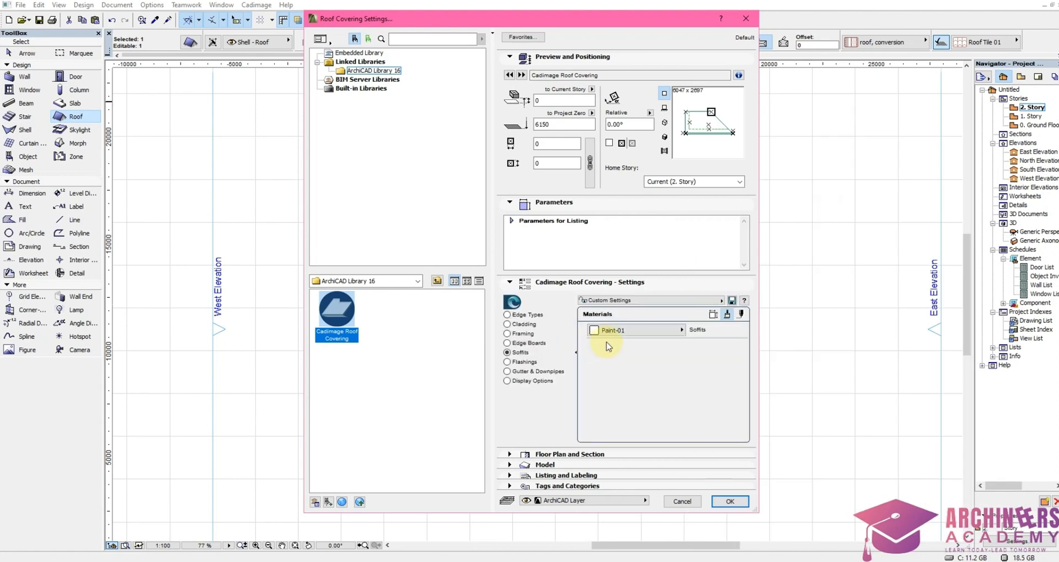
Step: Set the material of the roof covering's flashings to Paint-05
{"action": "left_click", "coordinate": [528, 361]}
{"action": "left_click", "coordinate": [640, 329]}
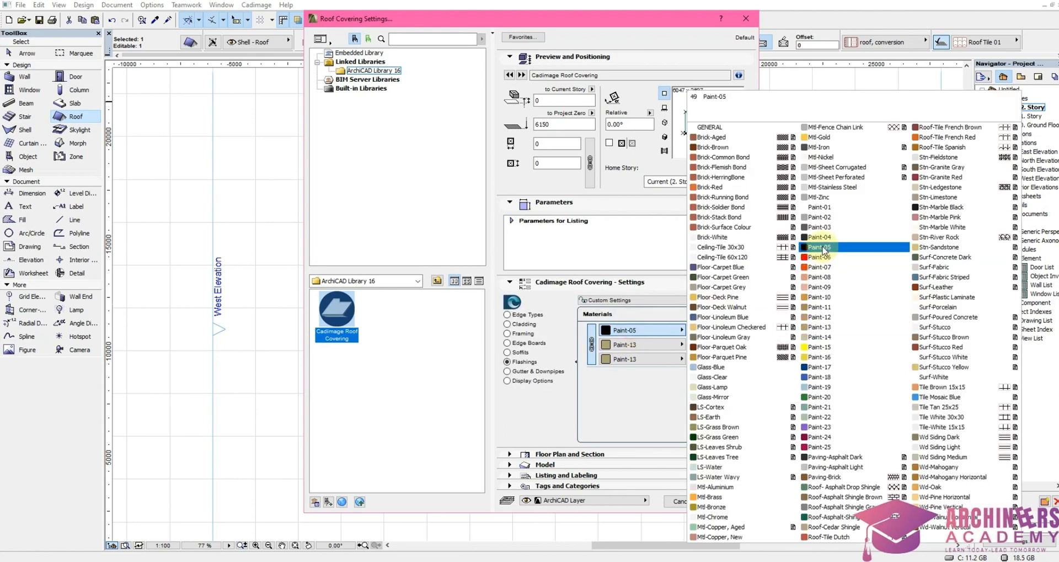
{"action": "left_click", "coordinate": [824, 247]}
Step: Set the gutter and downpipe materials to Paint-01 and apply the roof covering to the roof
{"action": "left_click", "coordinate": [538, 371]}
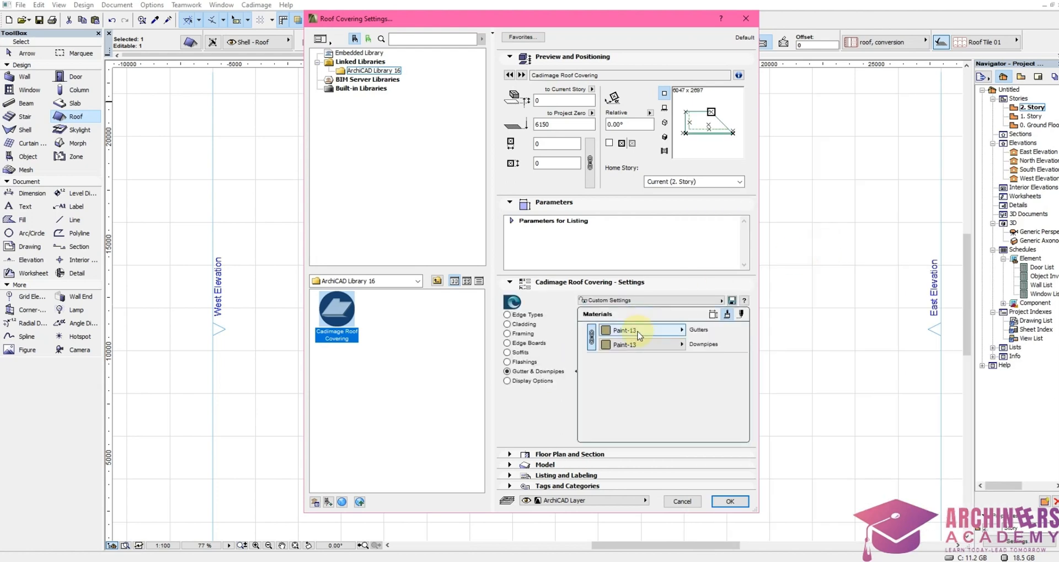
{"action": "left_click", "coordinate": [640, 330]}
{"action": "left_click", "coordinate": [828, 214]}
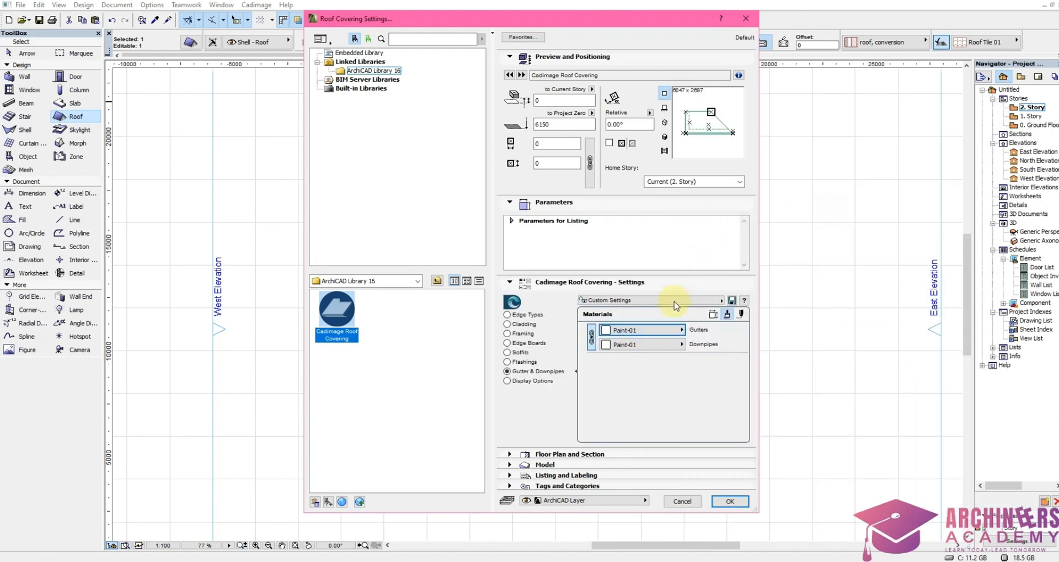
{"action": "left_click", "coordinate": [720, 502]}
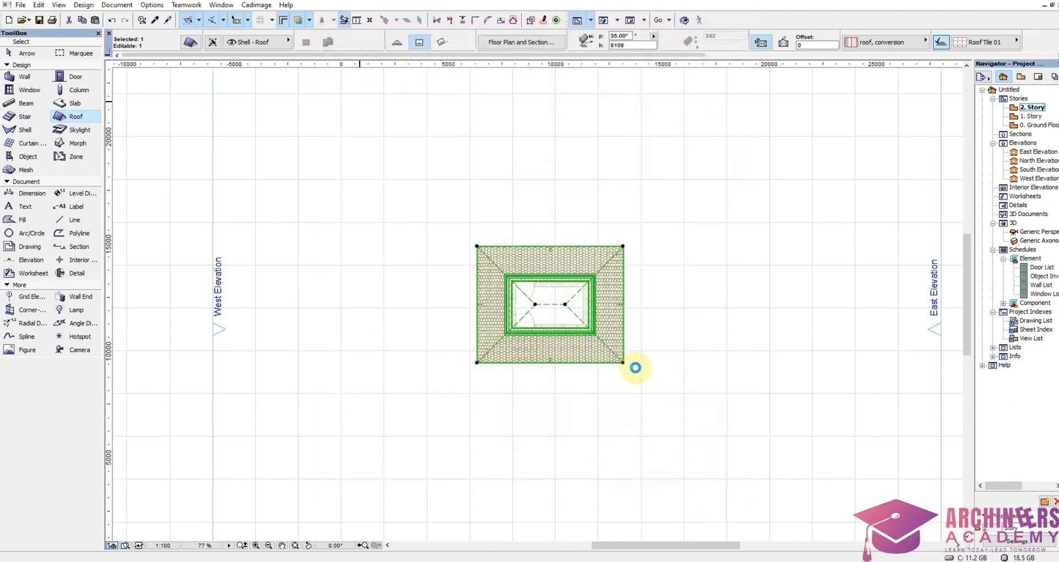
Step: Deselect everything and show the house in 3D to examine the shingled roof and front facade from several angles
{"action": "key", "text": "Escape"}
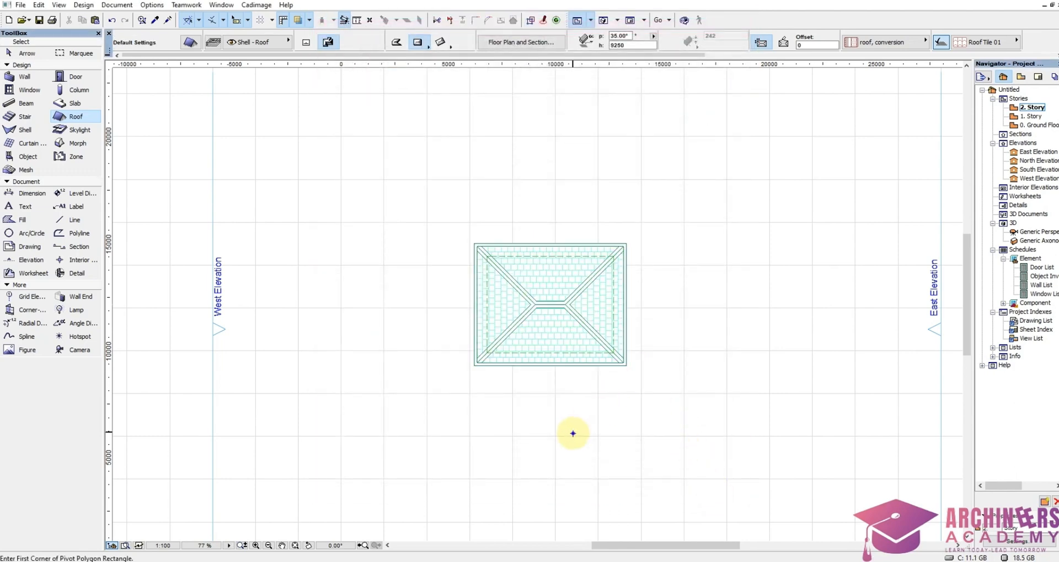
{"action": "right_click", "coordinate": [572, 433]}
{"action": "left_click", "coordinate": [629, 395]}
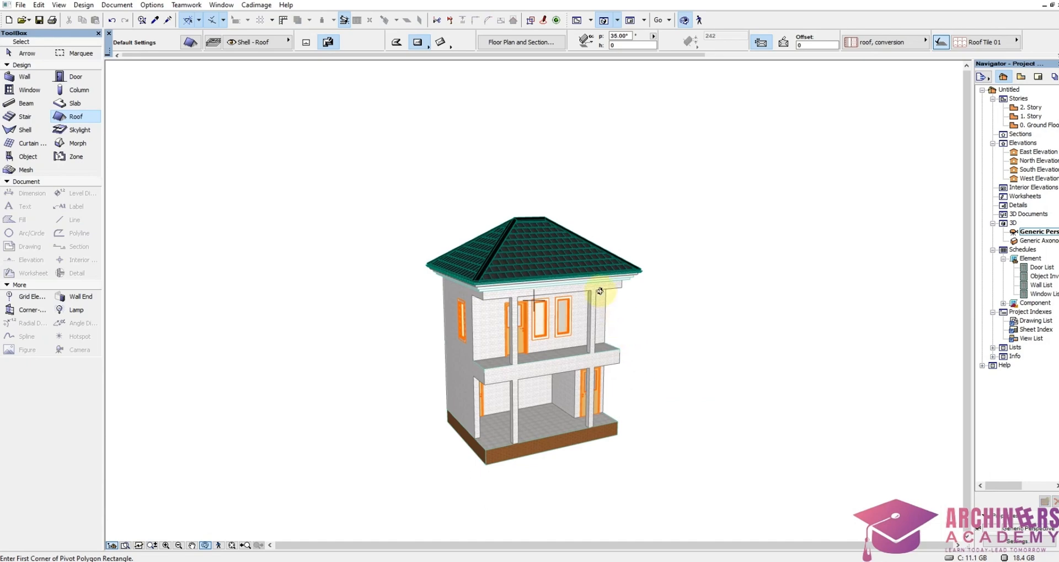
{"action": "left_click_drag", "start_coordinate": [600, 294], "coordinate": [499, 182]}
{"action": "left_click_drag", "start_coordinate": [457, 273], "coordinate": [456, 365]}
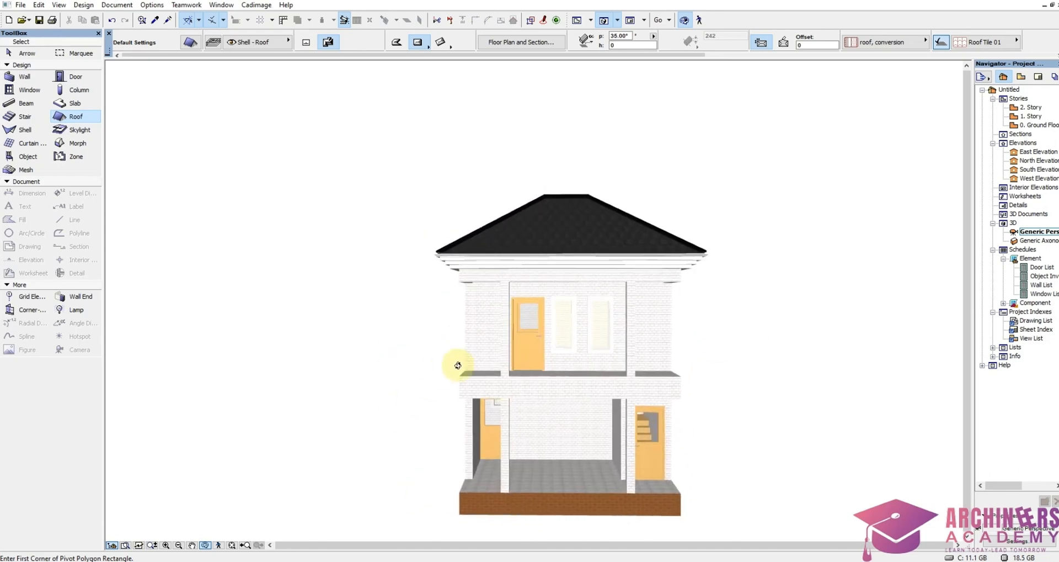
{"action": "scroll", "coordinate": [544, 480], "scroll_direction": "up", "scroll_amount": 2}
{"action": "left_click_drag", "start_coordinate": [539, 469], "coordinate": [611, 428]}
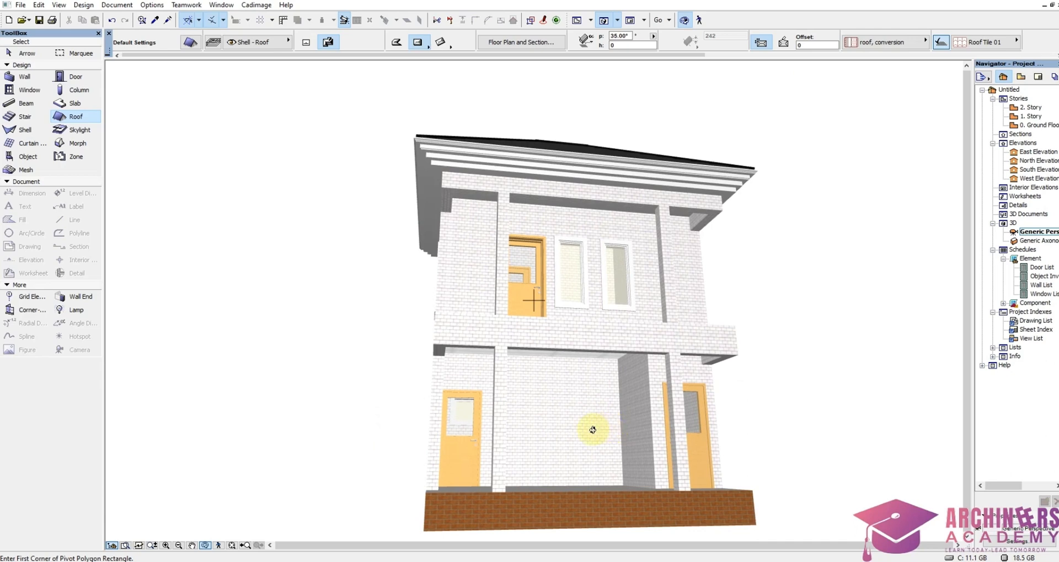
{"action": "left_click_drag", "start_coordinate": [562, 460], "coordinate": [568, 342]}
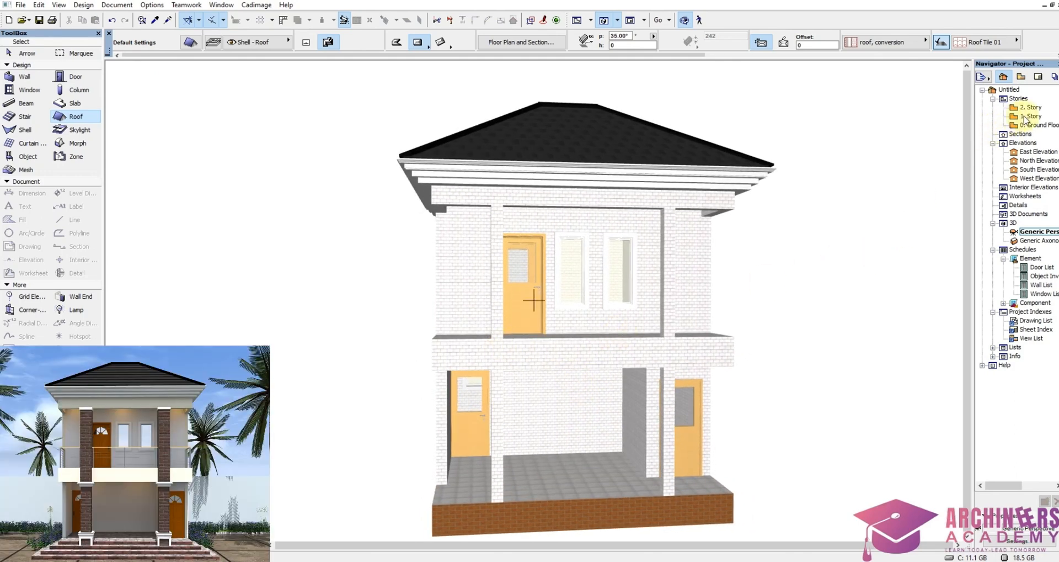
Step: Open the 1. Story plan at the sit-out area and bring up the Object tool's default settings
{"action": "double_click", "coordinate": [1030, 116]}
{"action": "scroll", "coordinate": [619, 346], "scroll_direction": "up", "scroll_amount": 2}
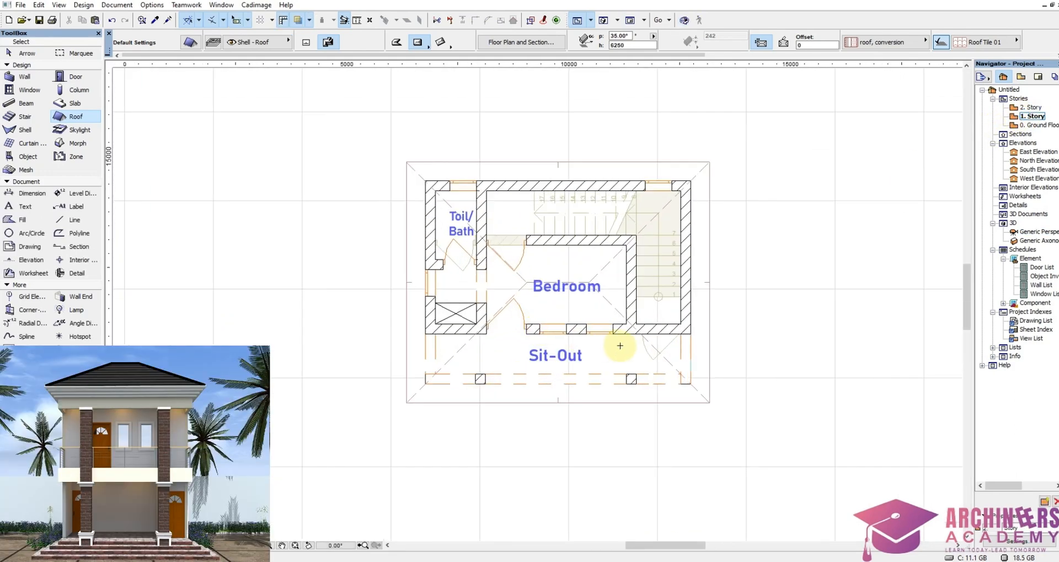
{"action": "scroll", "coordinate": [620, 345], "scroll_direction": "up", "scroll_amount": 2}
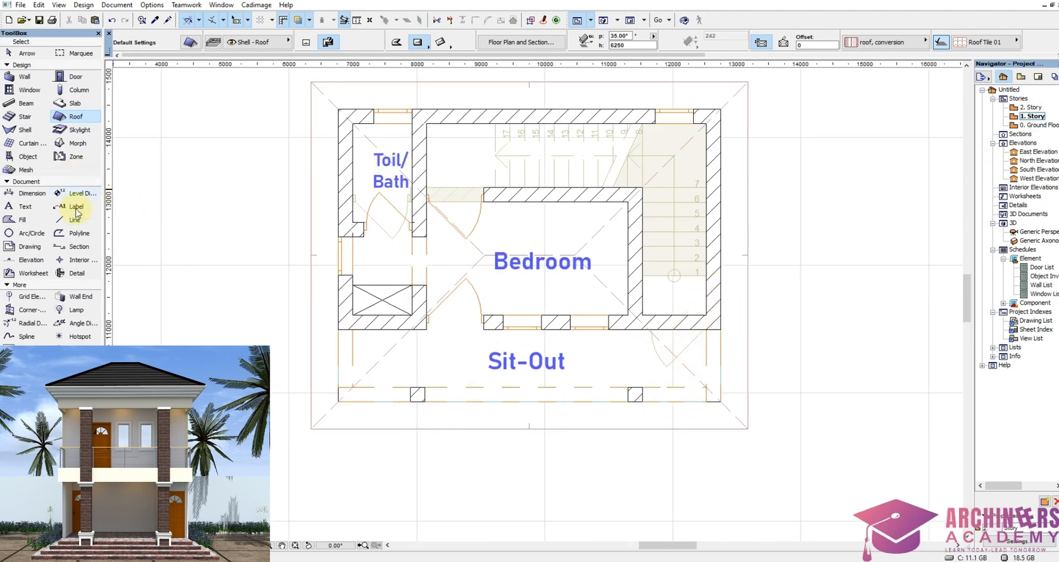
{"action": "left_click", "coordinate": [25, 157]}
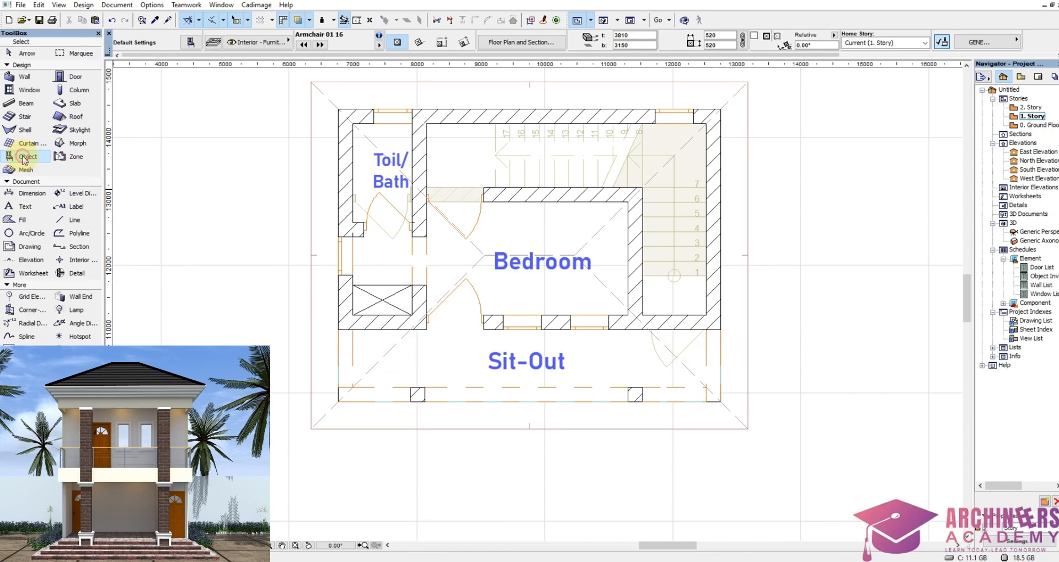
{"action": "double_click", "coordinate": [25, 156]}
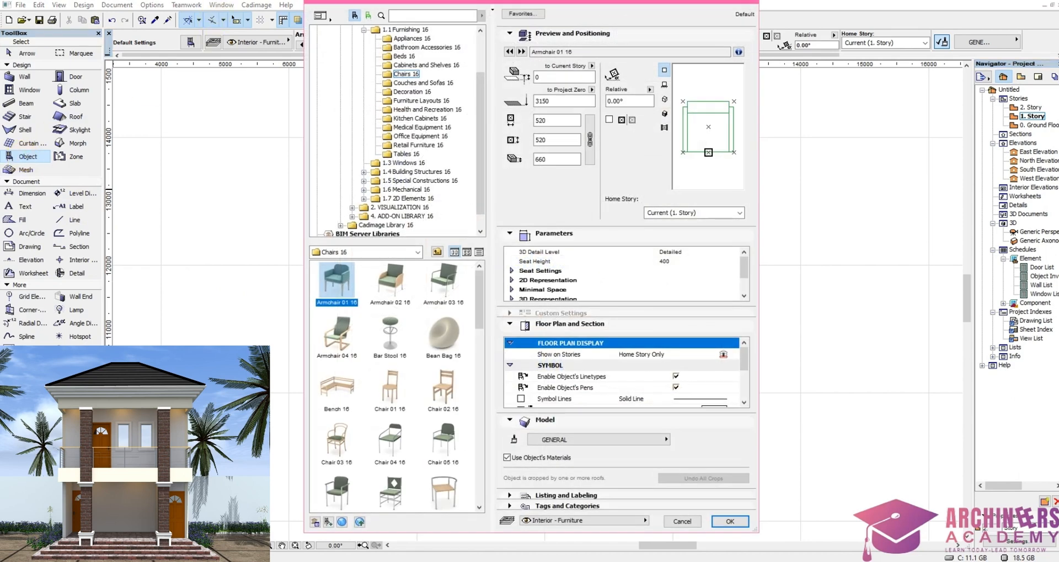
Step: Search the object library for "rail" and choose Rail Wired 16
{"action": "left_click", "coordinate": [397, 15]}
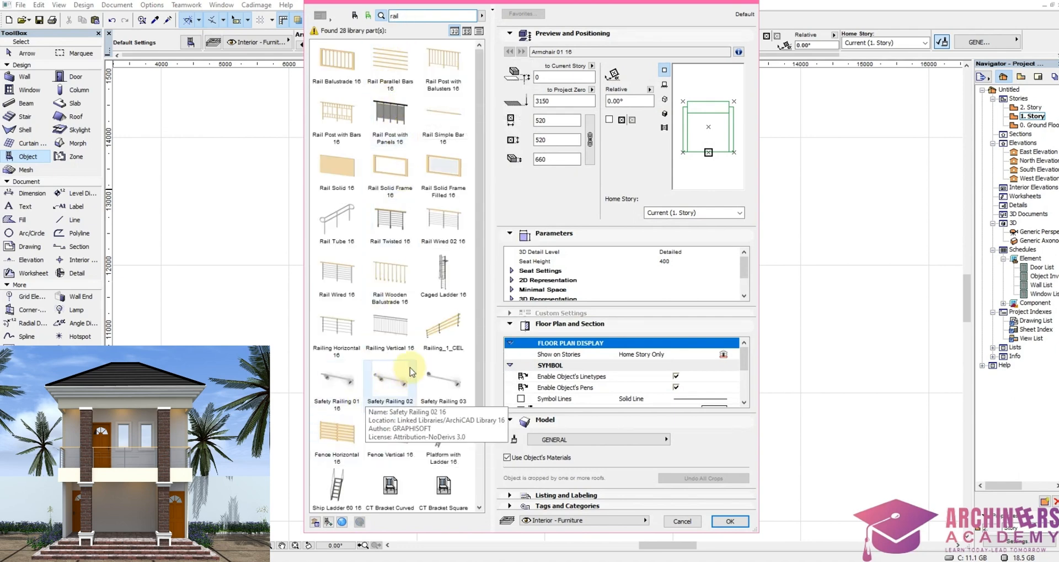
{"action": "mouse_move", "coordinate": [474, 232]}
{"action": "left_mouse_down"}
{"action": "mouse_move", "coordinate": [470, 378]}
{"action": "mouse_move", "coordinate": [477, 240]}
{"action": "left_mouse_up"}
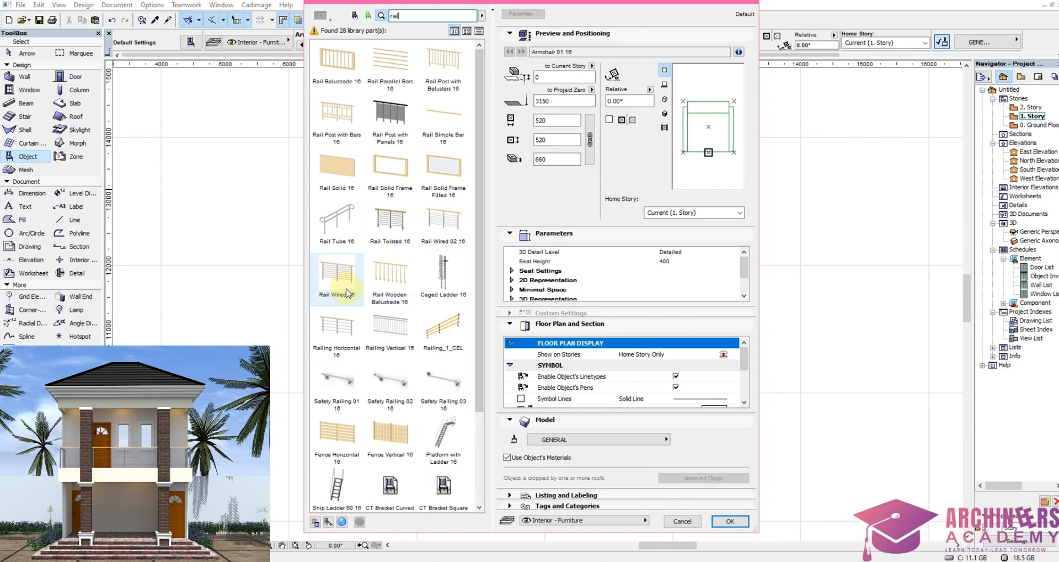
{"action": "left_click", "coordinate": [335, 268]}
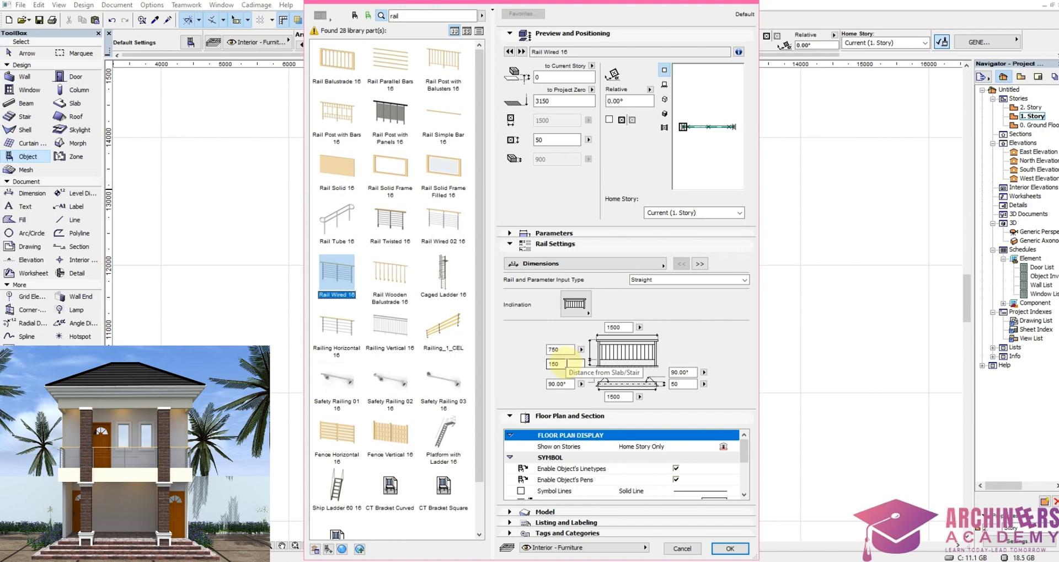
Step: Set the railing's handrail, posts and wires to the round style
{"action": "left_click", "coordinate": [700, 263]}
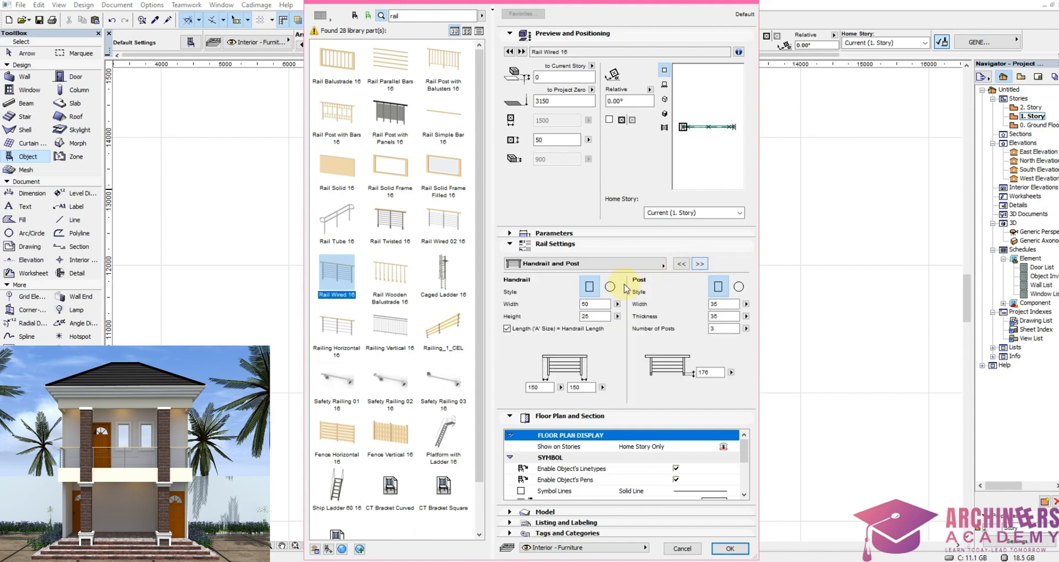
{"action": "left_click", "coordinate": [609, 286]}
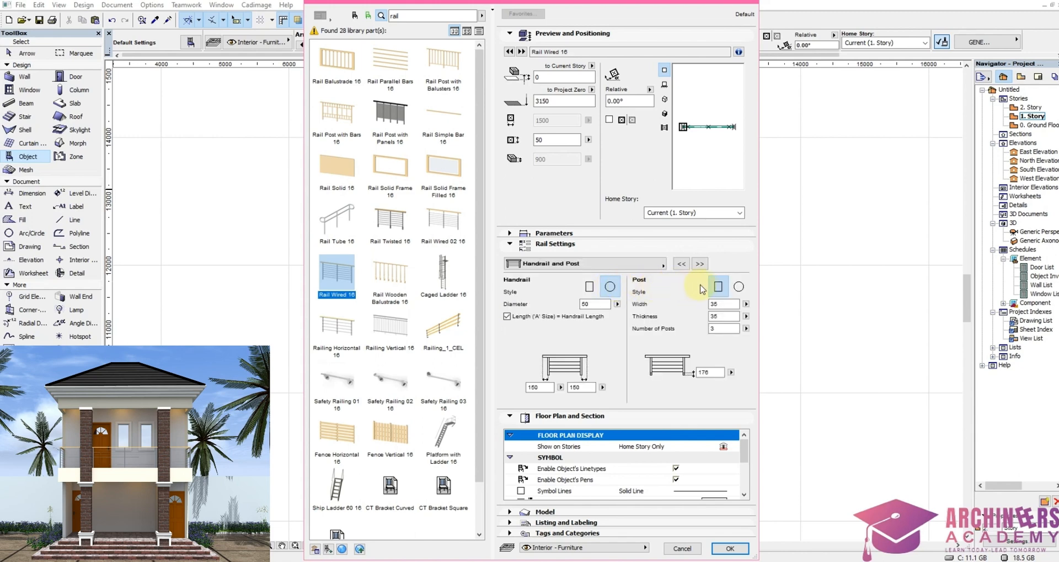
{"action": "left_click", "coordinate": [738, 286]}
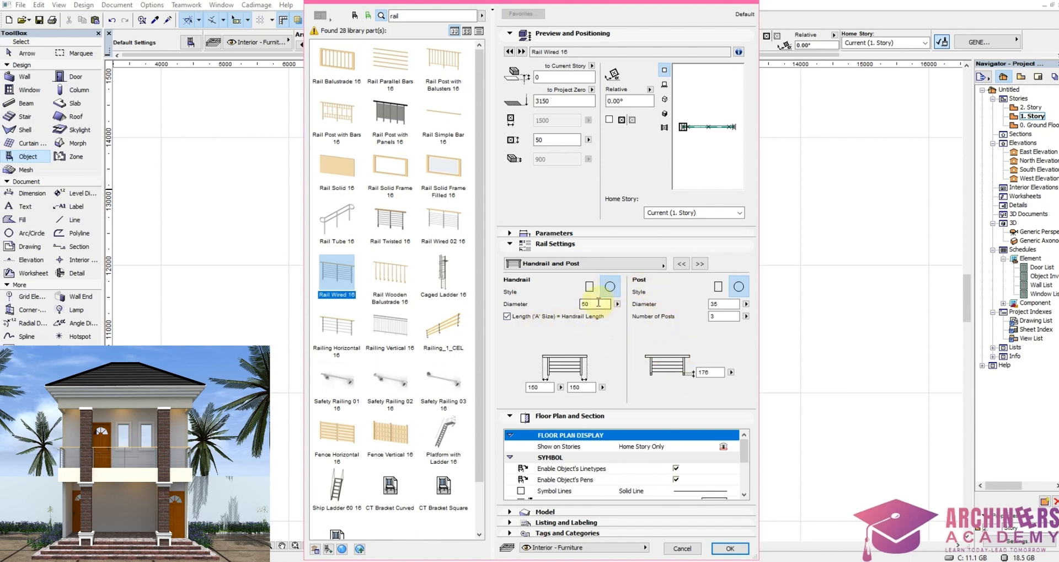
{"action": "left_click", "coordinate": [537, 385]}
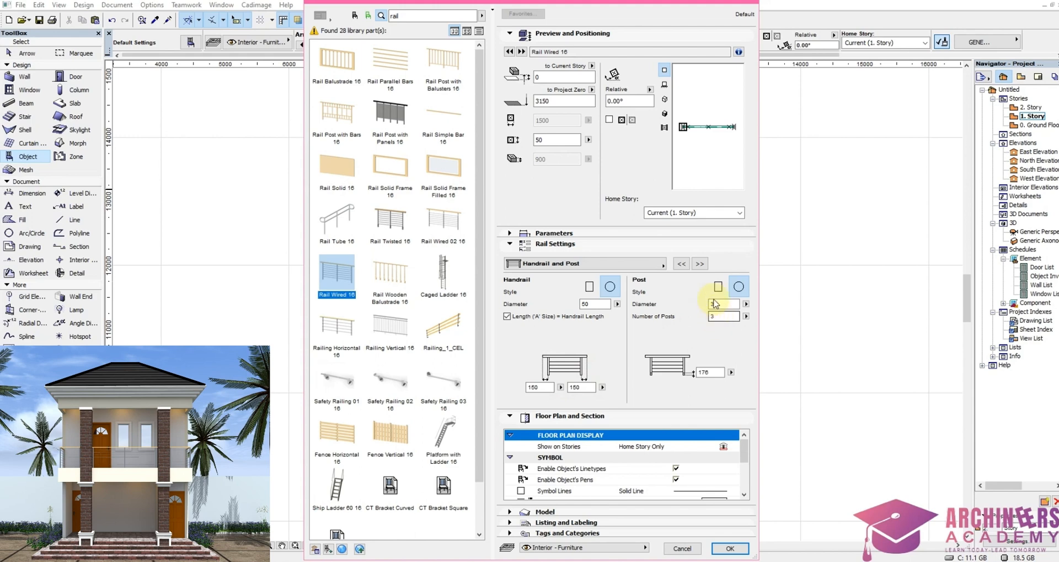
{"action": "left_click", "coordinate": [699, 264]}
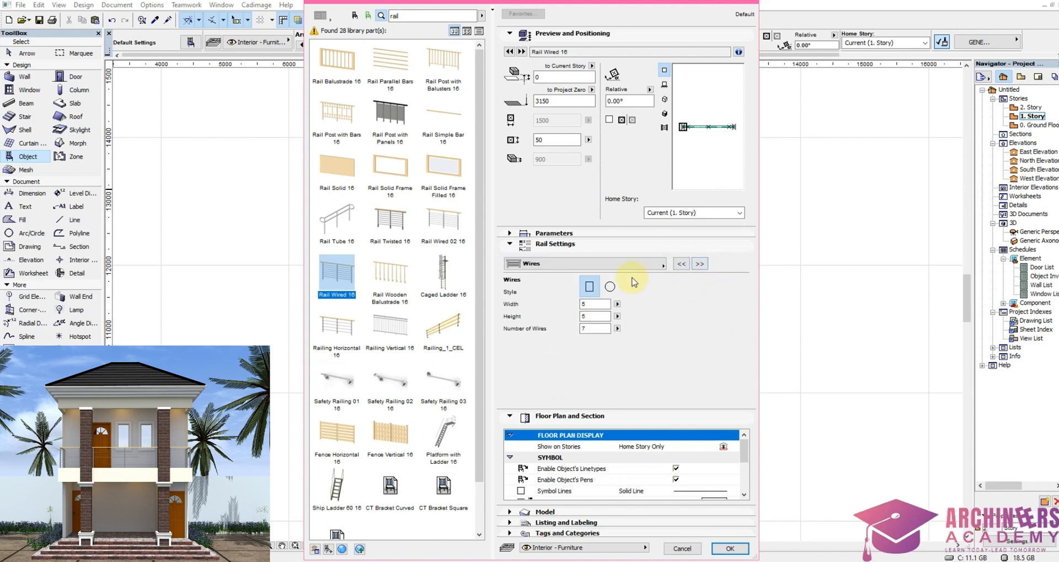
{"action": "left_click", "coordinate": [610, 286]}
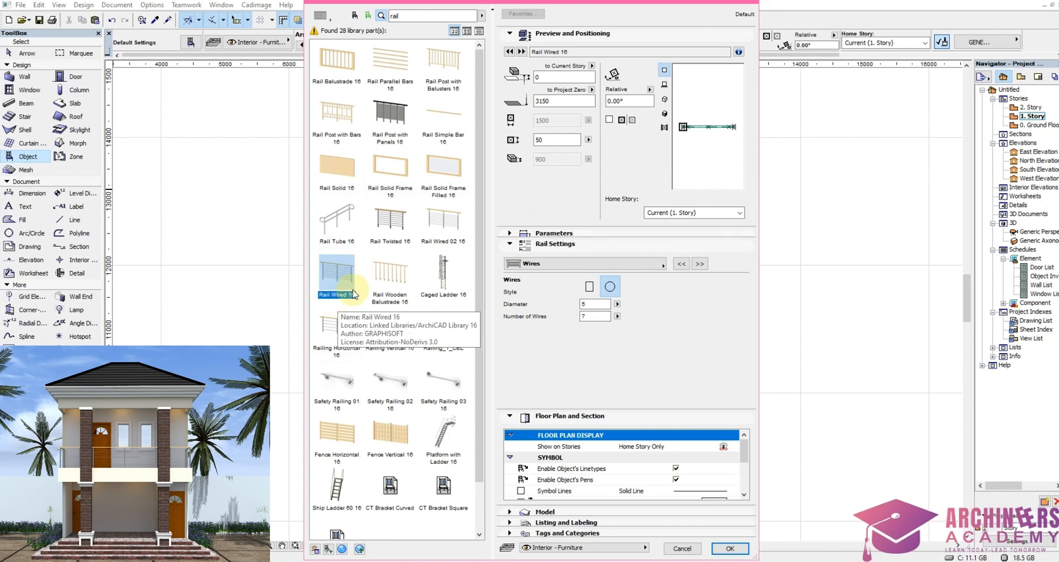
Step: Set the railing's handrail material to Surf-Fabric and accept the object settings
{"action": "left_click", "coordinate": [699, 264]}
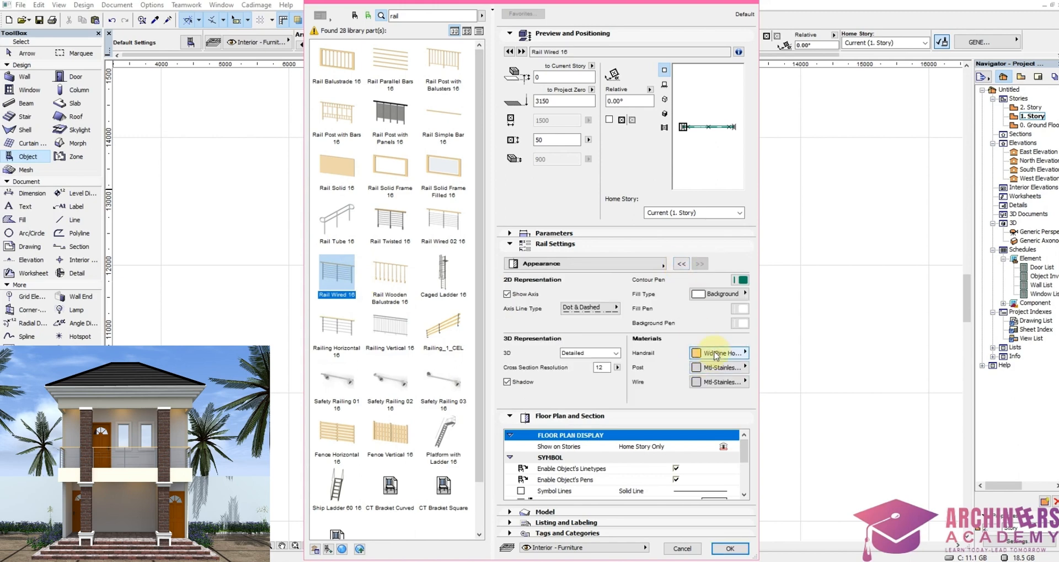
{"action": "left_click", "coordinate": [716, 353]}
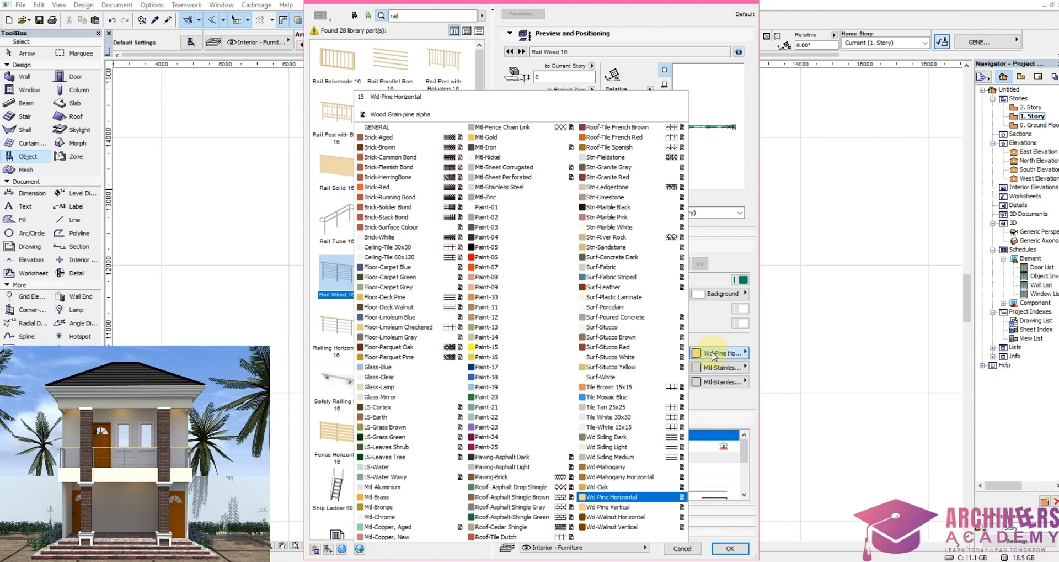
{"action": "left_click", "coordinate": [614, 267]}
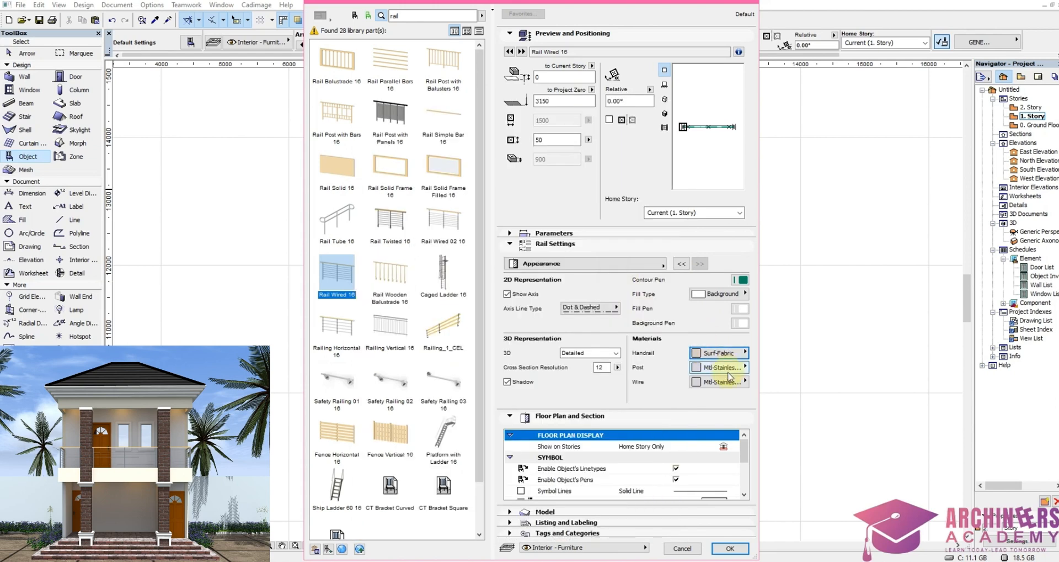
{"action": "left_click", "coordinate": [730, 548]}
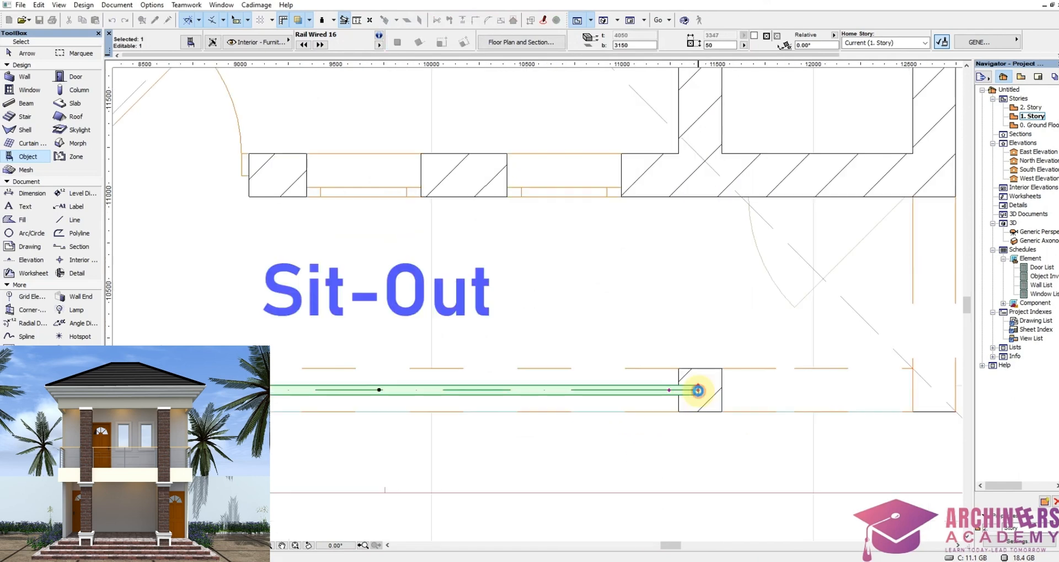
Step: Fit the wired railing between the two front sit-out columns, stretching its left end into the left column for a length of 3386 mm
{"action": "left_click", "coordinate": [699, 390]}
{"action": "scroll", "coordinate": [700, 392], "scroll_direction": "down", "scroll_amount": 3}
{"action": "scroll", "coordinate": [407, 382], "scroll_direction": "up", "scroll_amount": 2}
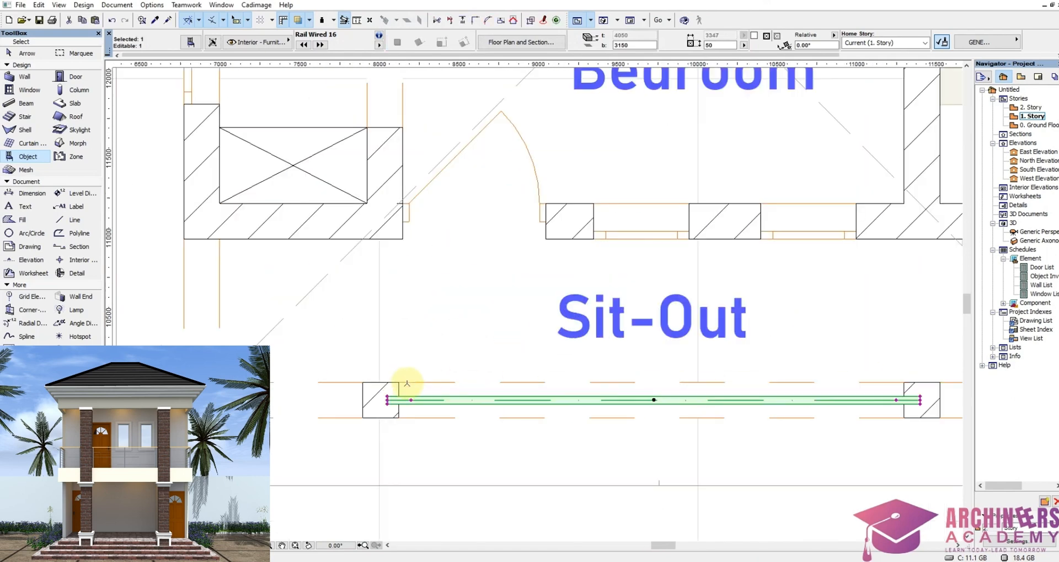
{"action": "scroll", "coordinate": [407, 381], "scroll_direction": "up", "scroll_amount": 1}
{"action": "left_click", "coordinate": [392, 386]}
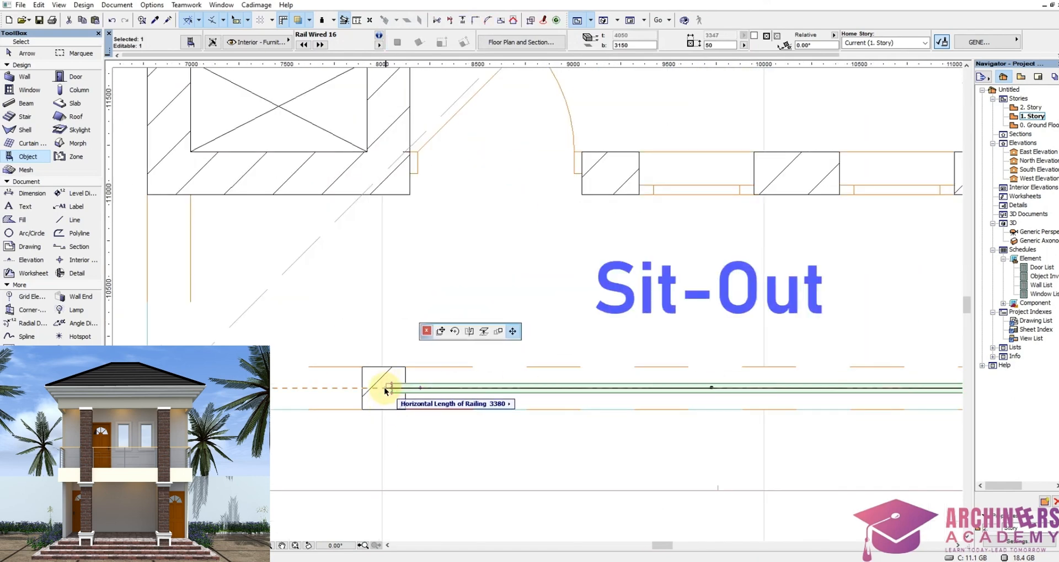
{"action": "left_click", "coordinate": [385, 386]}
{"action": "scroll", "coordinate": [386, 387], "scroll_direction": "down", "scroll_amount": 1}
Step: Show the whole house in 3D to examine the new sit-out railing between the columns
{"action": "right_click", "coordinate": [512, 517]}
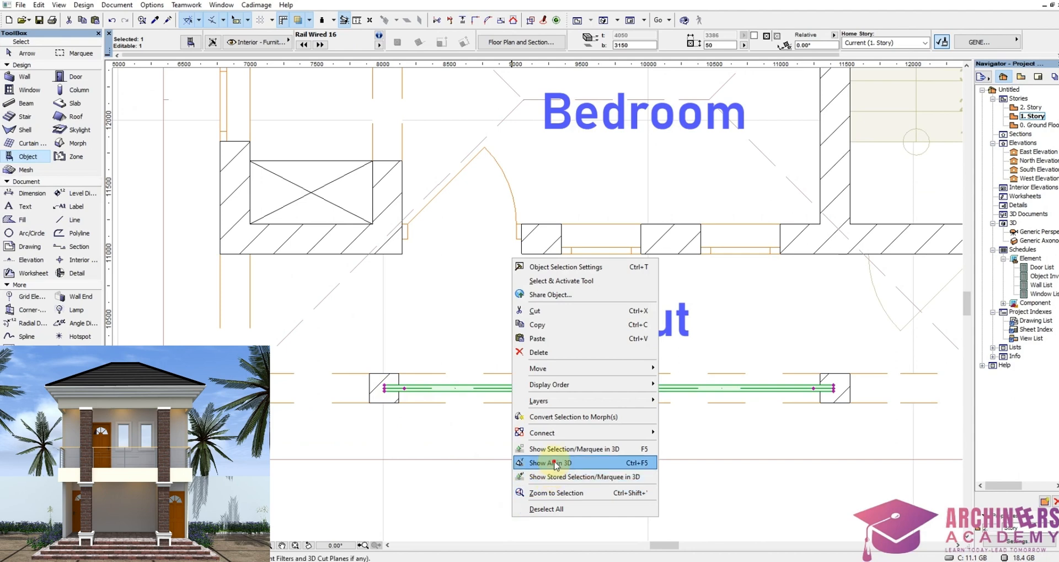
{"action": "left_click", "coordinate": [555, 465]}
{"action": "scroll", "coordinate": [555, 331], "scroll_direction": "up", "scroll_amount": 2}
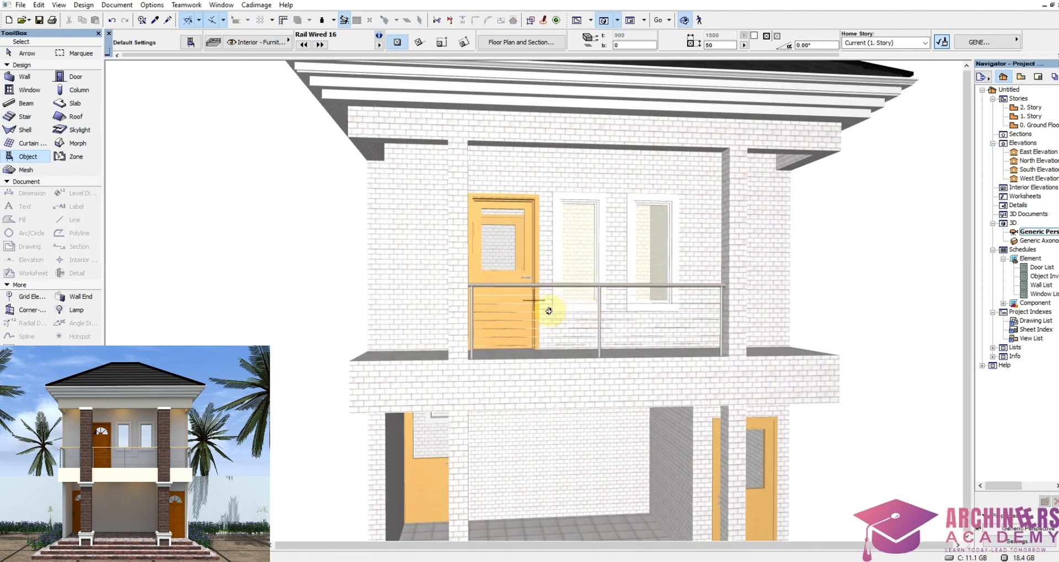
Step: Return to the 1. Story plan and set the number of posts of the sit-out railing to 5
{"action": "double_click", "coordinate": [1031, 118]}
{"action": "double_click", "coordinate": [1033, 125]}
{"action": "double_click", "coordinate": [1032, 117]}
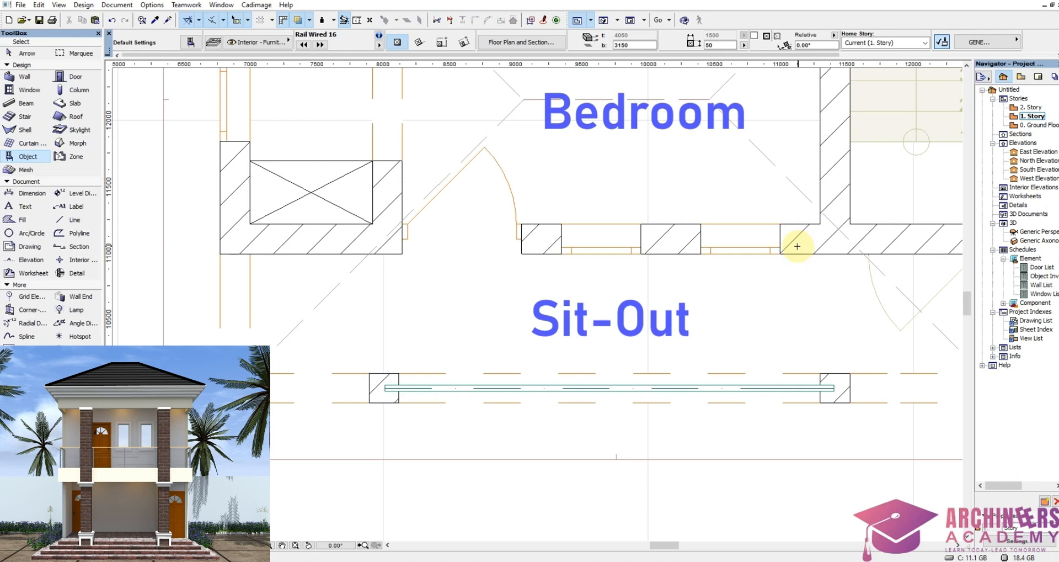
{"action": "left_click", "coordinate": [386, 388]}
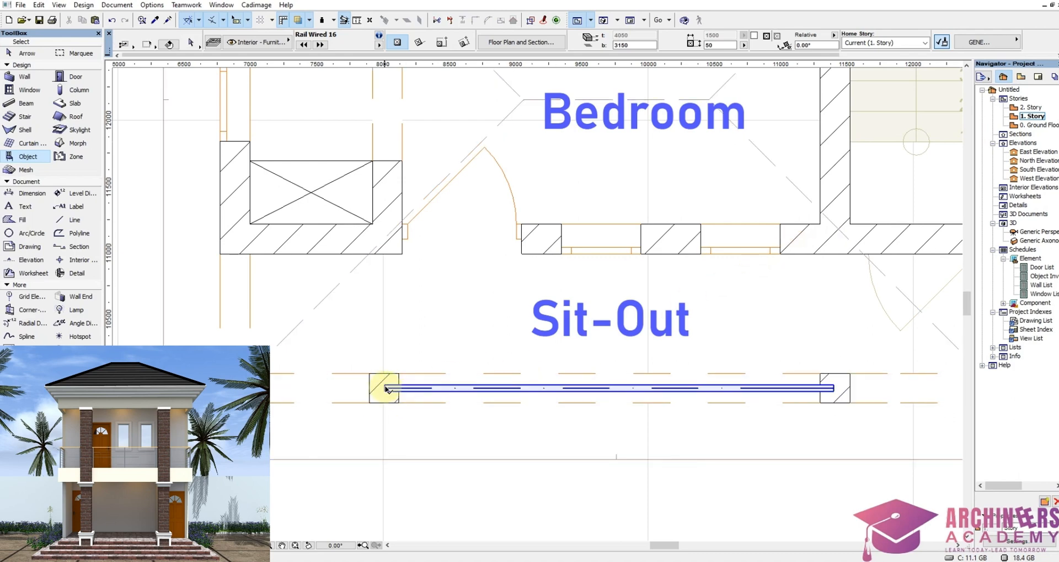
{"action": "left_click", "coordinate": [386, 389]}
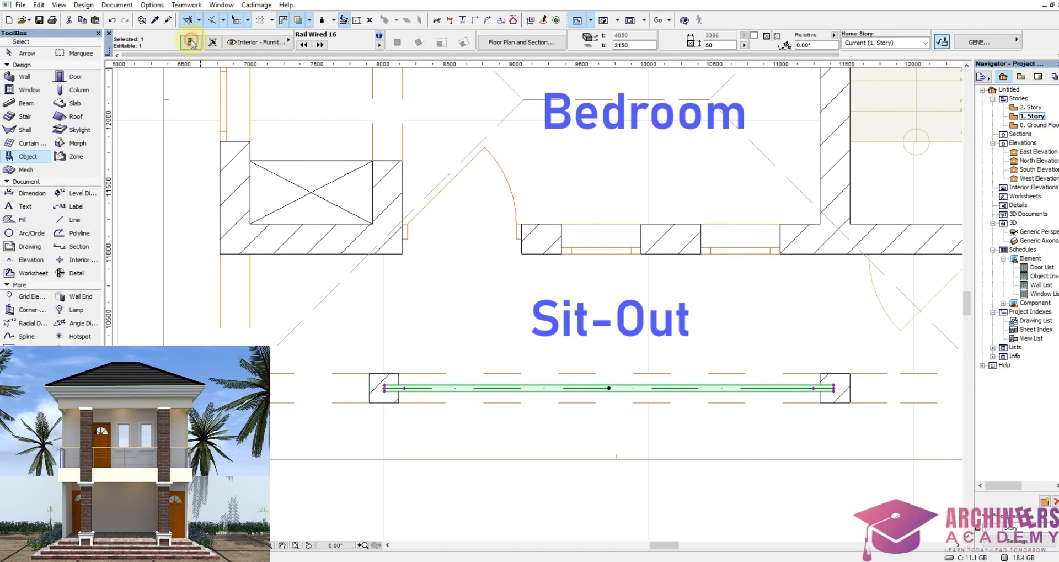
{"action": "left_click", "coordinate": [191, 43]}
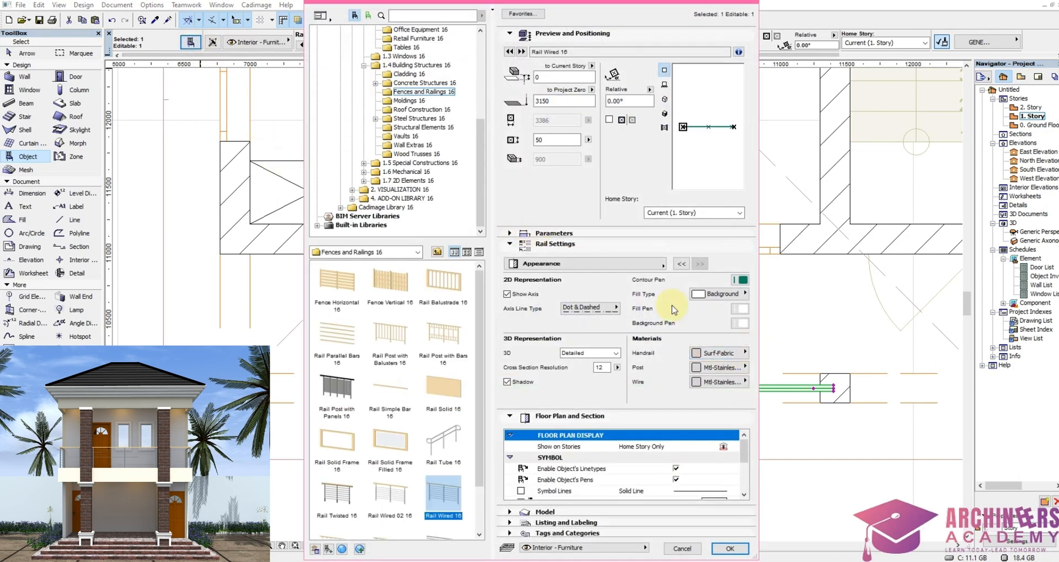
{"action": "left_click", "coordinate": [681, 264]}
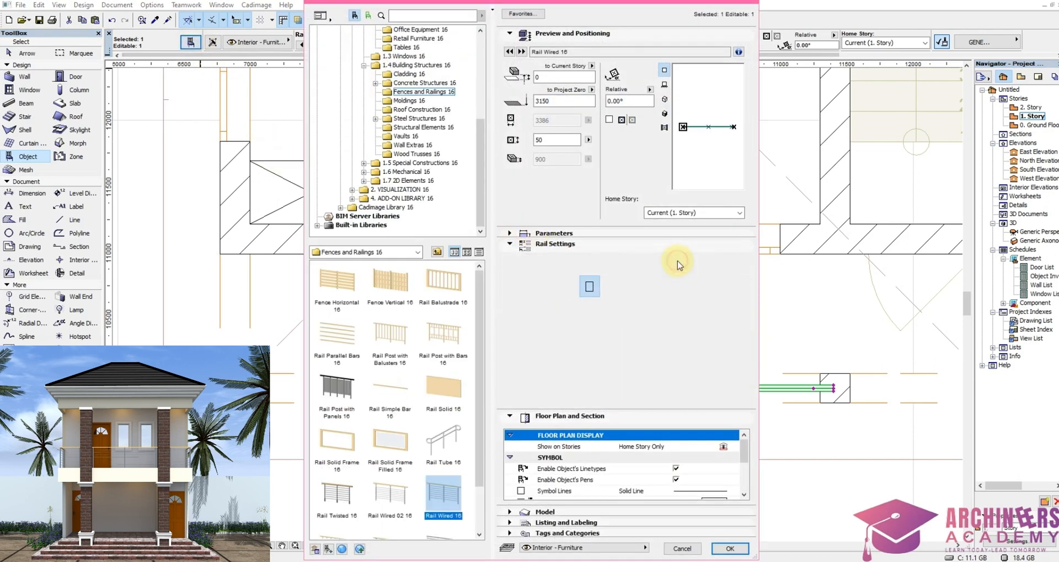
{"action": "type", "text": "5"}
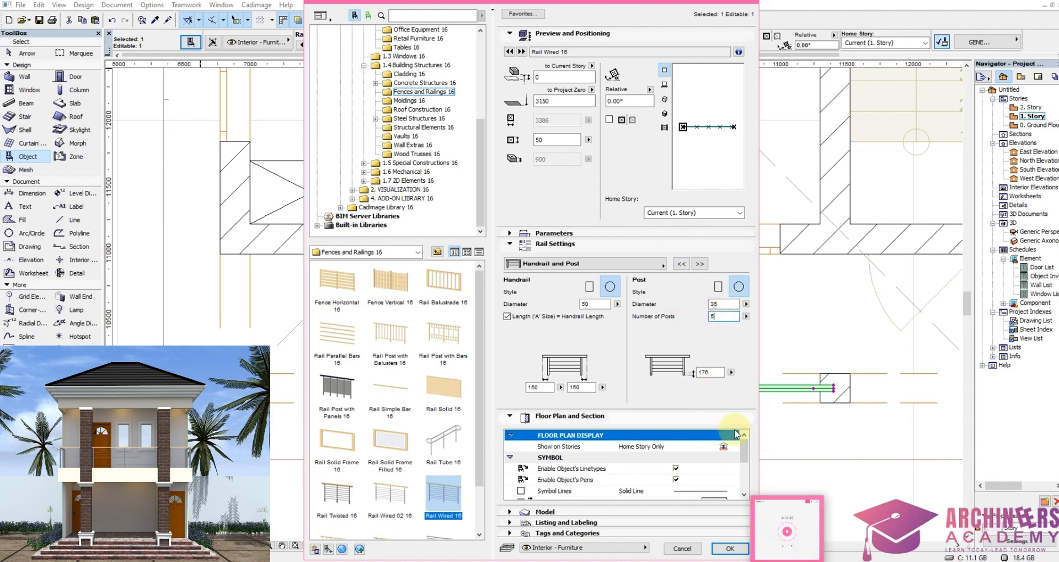
{"action": "left_click", "coordinate": [729, 548]}
Step: Display the full model in 3D and examine the railing's post spacing from the front and side
{"action": "right_click", "coordinate": [640, 513]}
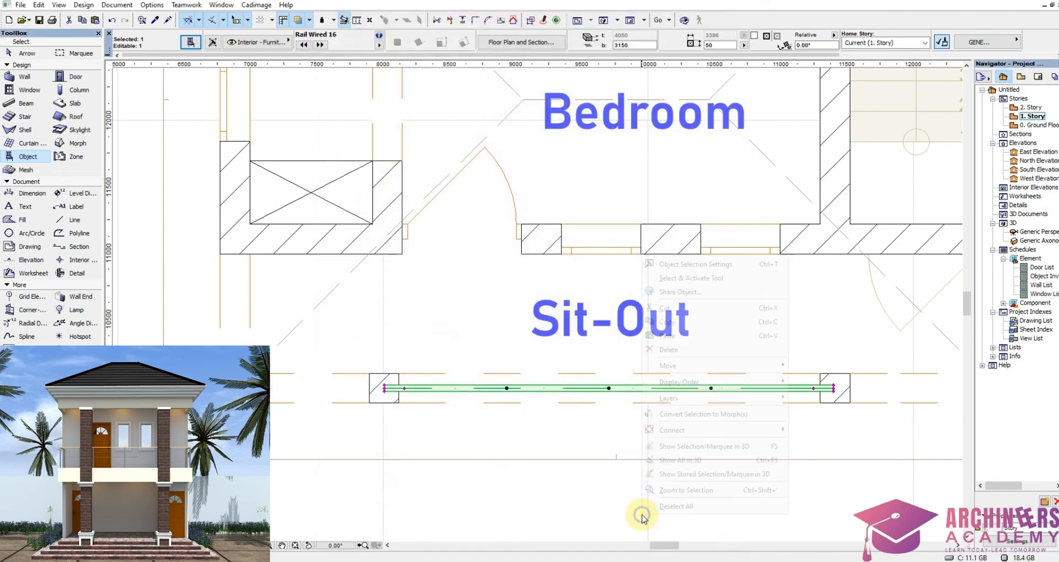
{"action": "left_click", "coordinate": [689, 467]}
{"action": "key", "text": "Escape"}
{"action": "scroll", "coordinate": [686, 353], "scroll_direction": "down", "scroll_amount": 3}
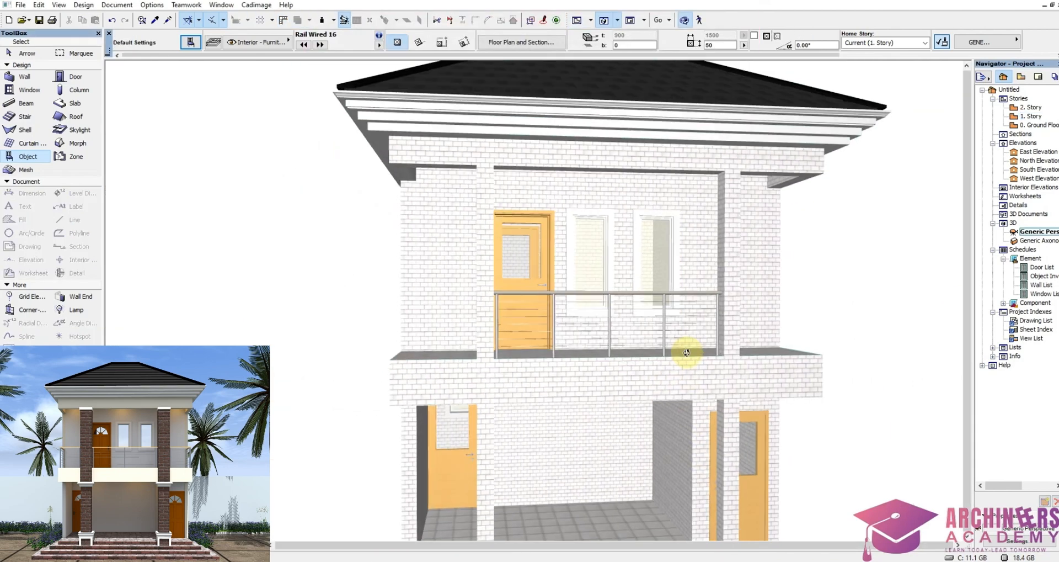
{"action": "middle_click_drag", "start_coordinate": [574, 347], "coordinate": [673, 328], "text": "shift"}
{"action": "left_click_drag", "start_coordinate": [734, 327], "coordinate": [608, 344]}
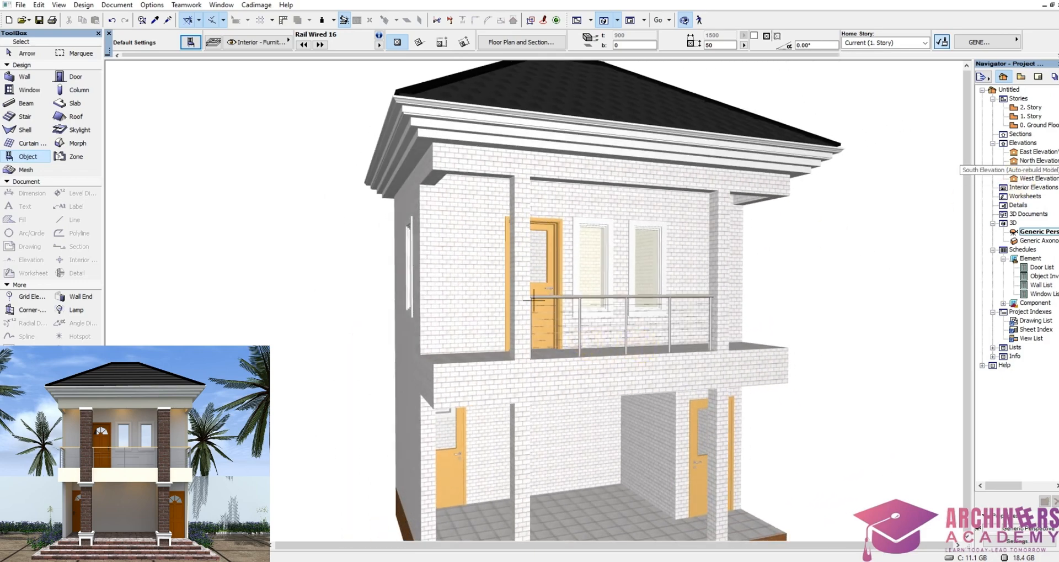
Step: On the 1. Story plan, place a second Rail Wired 16 along the front edge, starting left of the left column
{"action": "double_click", "coordinate": [1033, 116]}
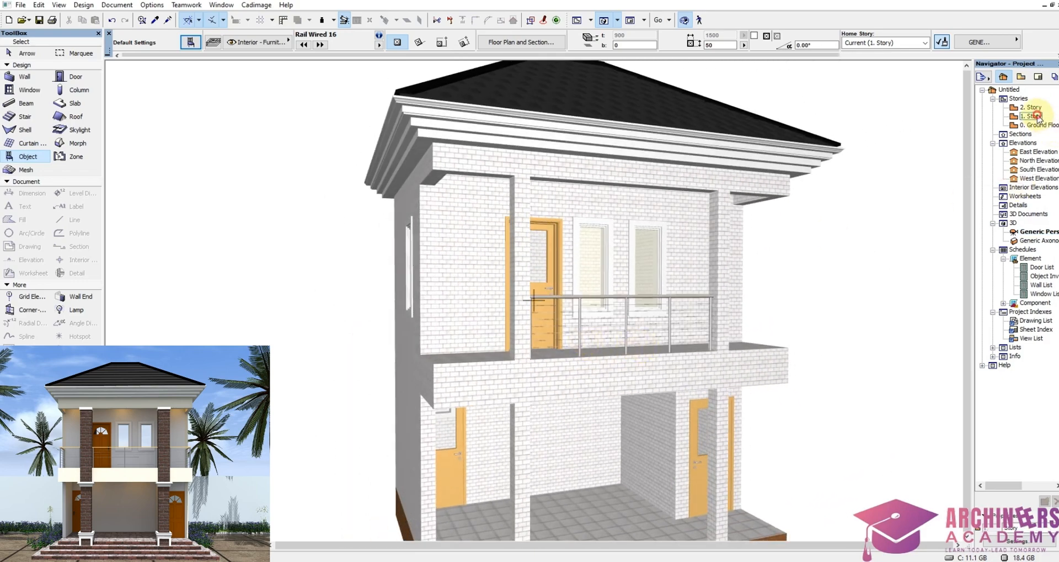
{"action": "scroll", "coordinate": [589, 379], "scroll_direction": "down", "scroll_amount": 3}
{"action": "scroll", "coordinate": [357, 376], "scroll_direction": "up", "scroll_amount": 3}
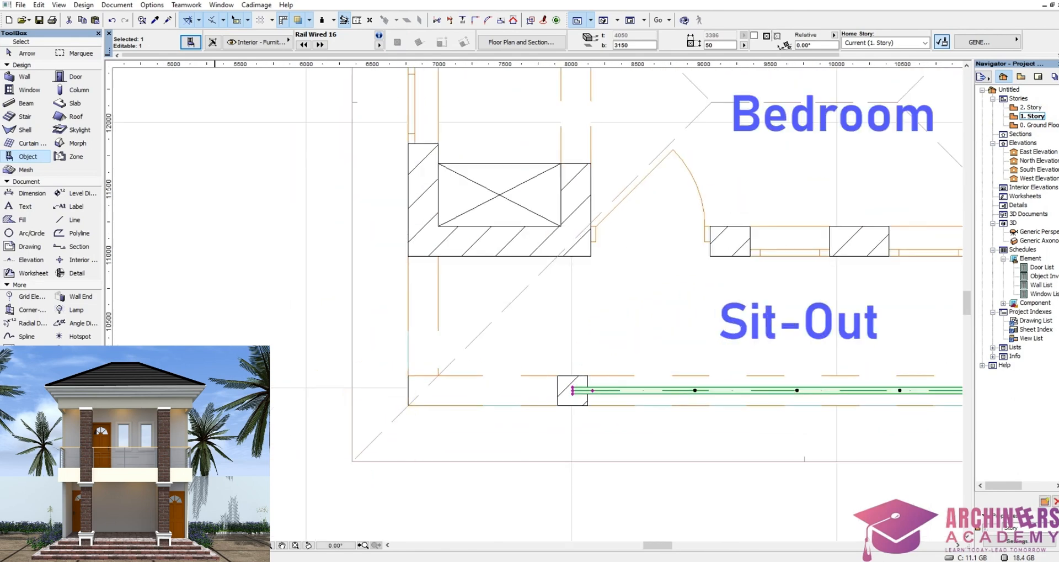
{"action": "key", "text": "Escape"}
{"action": "left_click", "coordinate": [470, 390]}
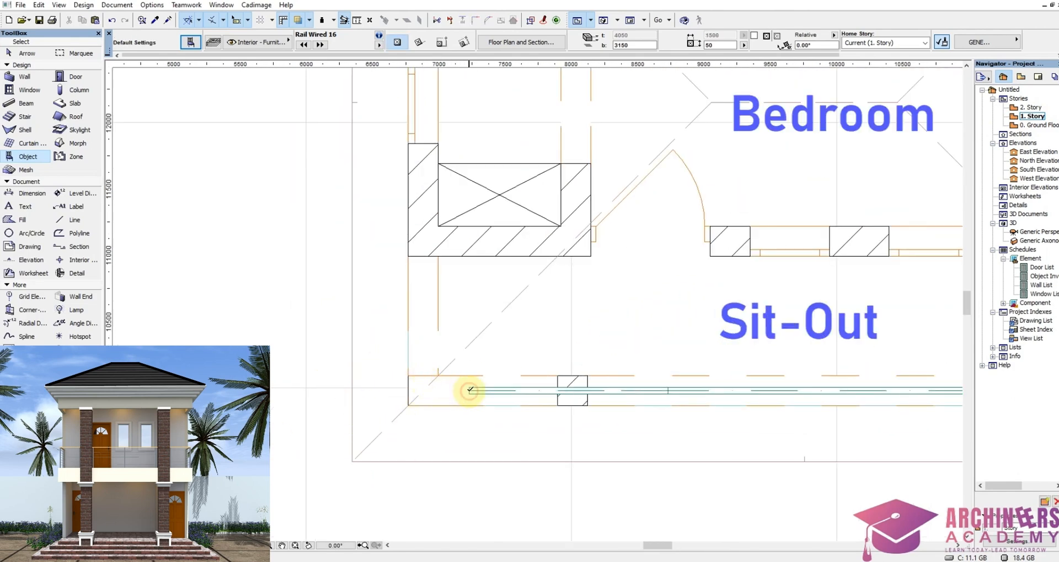
{"action": "left_click", "coordinate": [467, 391]}
{"action": "scroll", "coordinate": [466, 392], "scroll_direction": "down", "scroll_amount": 3}
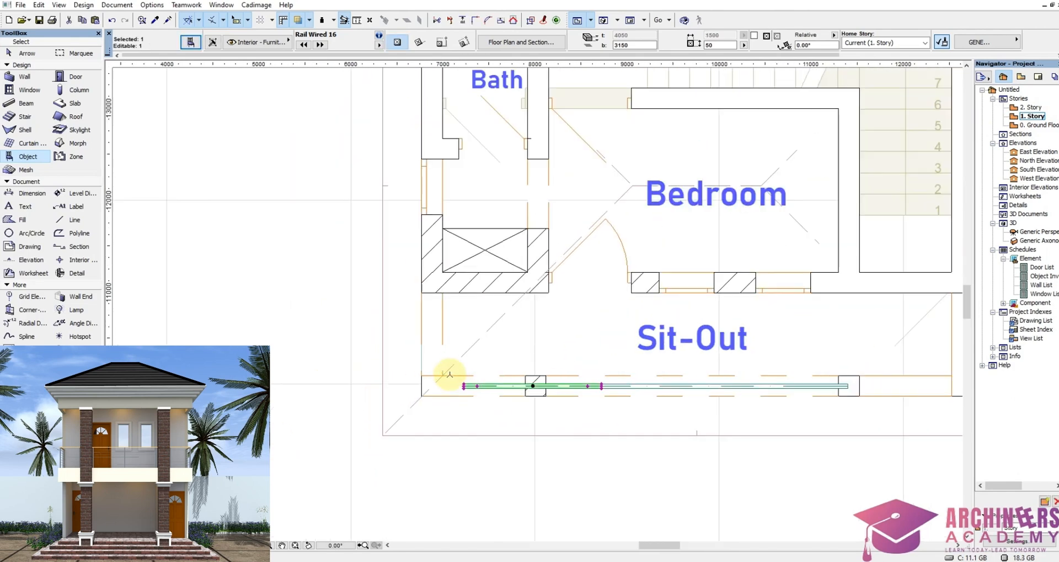
Step: Move the second railing left so its right end meets the main railing inside the left column
{"action": "left_click", "coordinate": [555, 382]}
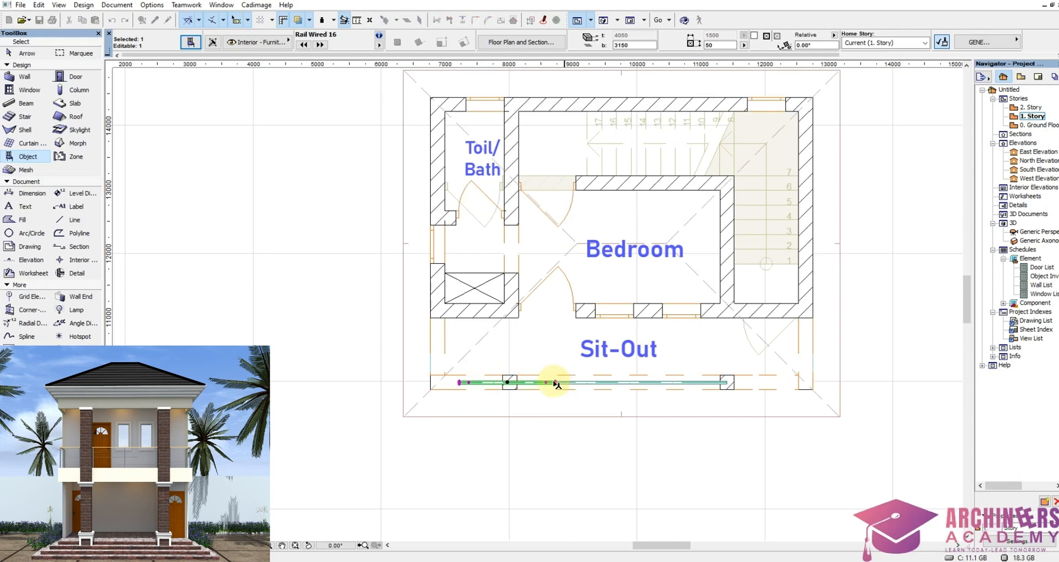
{"action": "scroll", "coordinate": [499, 382], "scroll_direction": "up", "scroll_amount": 3}
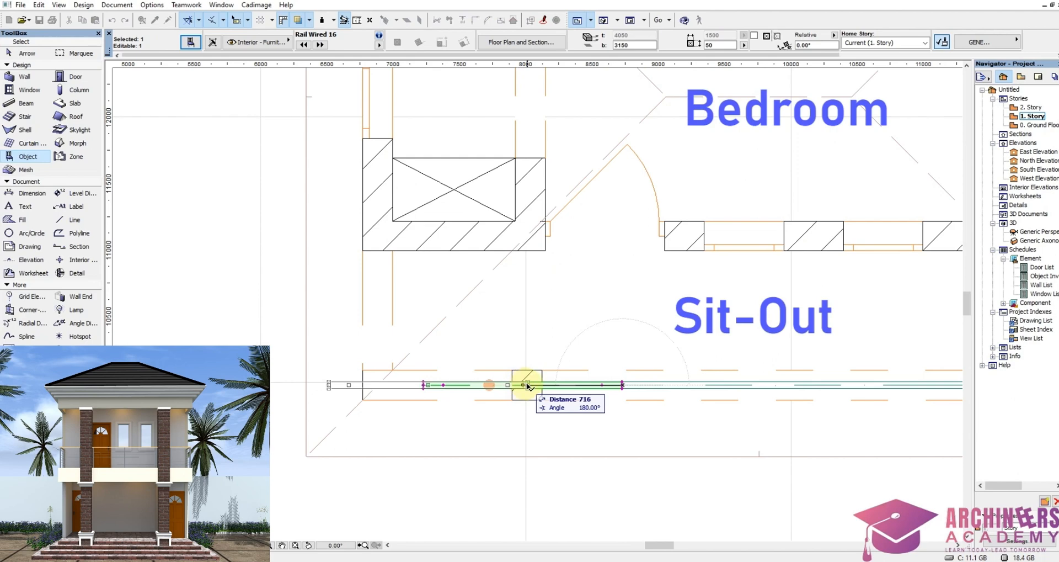
{"action": "left_click", "coordinate": [527, 385]}
{"action": "scroll", "coordinate": [526, 385], "scroll_direction": "up", "scroll_amount": 3}
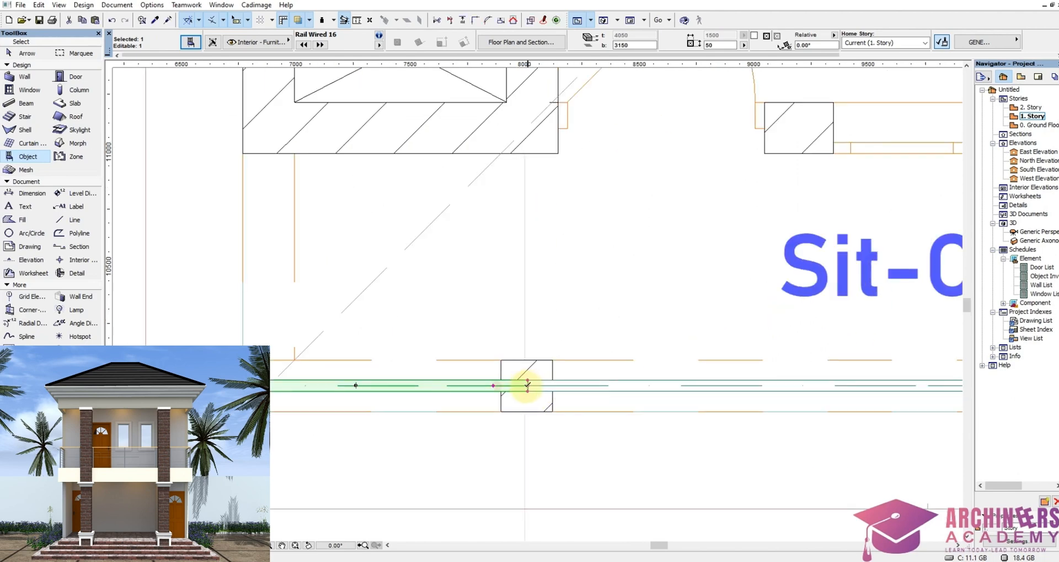
Step: Shorten the second railing to 1450 mm at its column end and shift it 50 mm right to meet the main railing
{"action": "left_click", "coordinate": [528, 385]}
{"action": "left_click", "coordinate": [516, 384]}
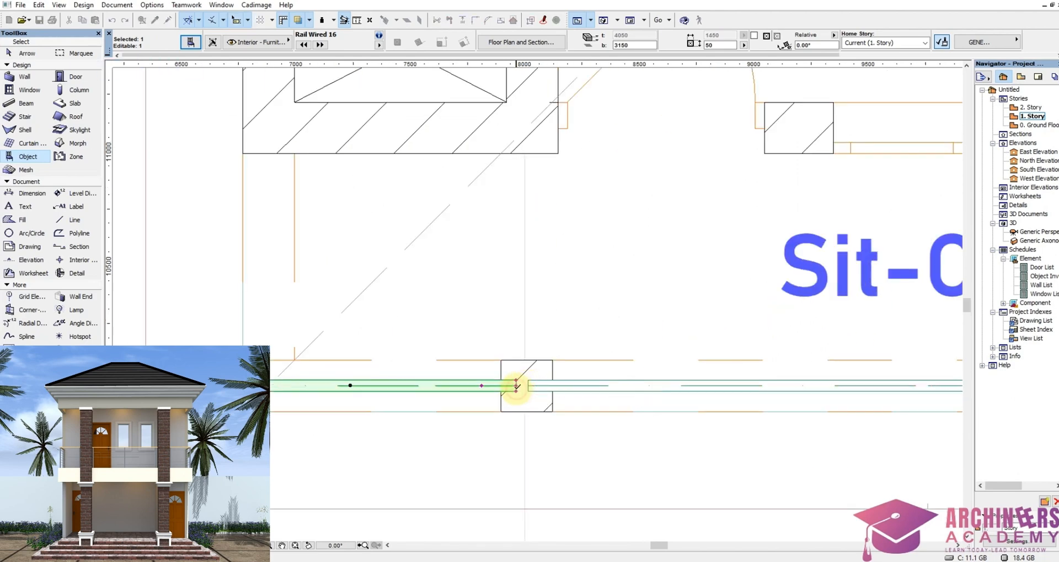
{"action": "key", "text": "ctrl+d"}
{"action": "left_click", "coordinate": [517, 385]}
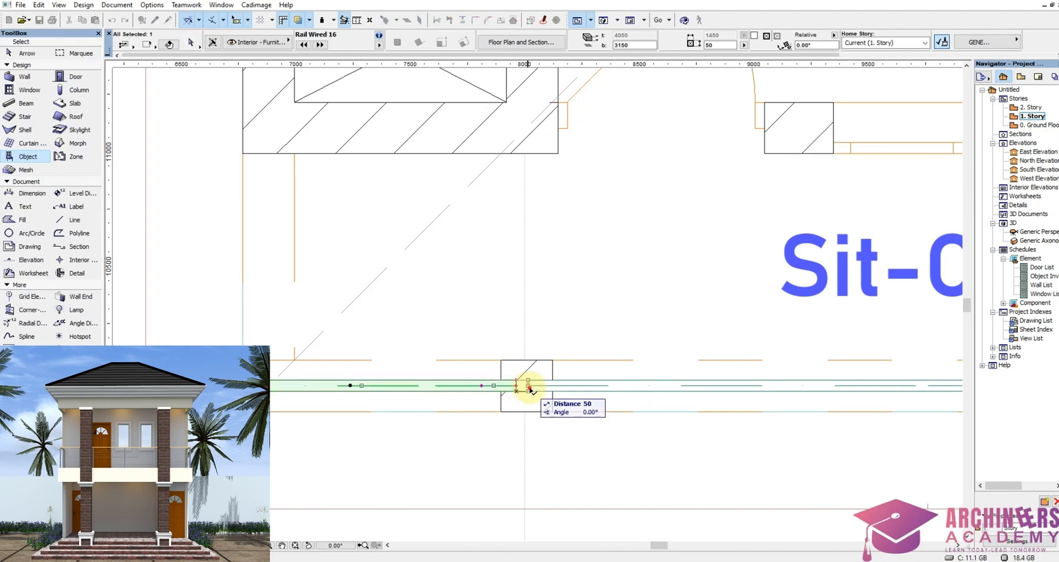
{"action": "left_click", "coordinate": [529, 387], "text": "shift"}
Step: Shorten the second railing from its outer end to 1130 mm so it stops at the sit-out's front-left corner
{"action": "scroll", "coordinate": [548, 379], "scroll_direction": "down", "scroll_amount": 2}
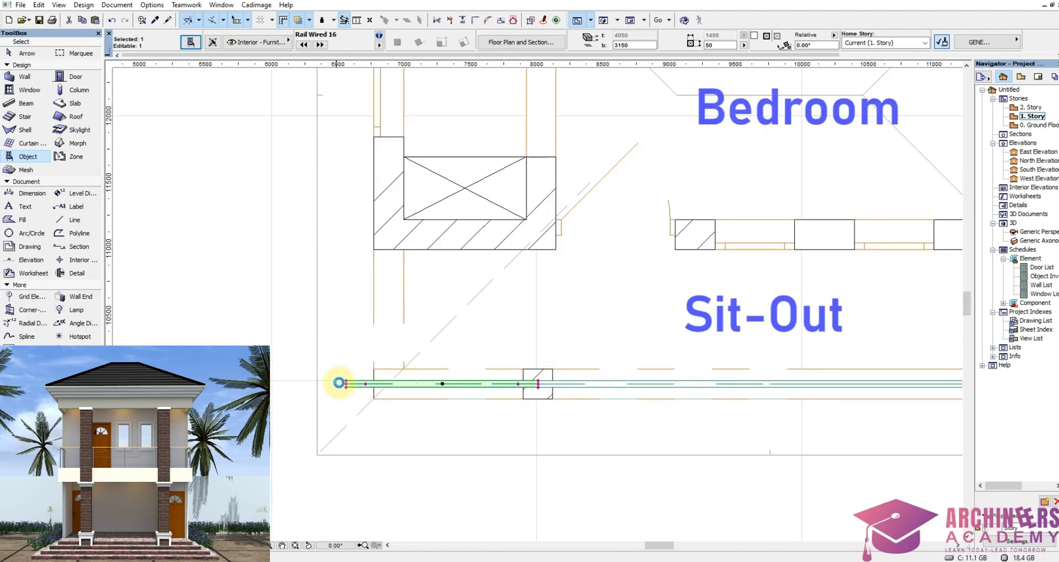
{"action": "left_click", "coordinate": [347, 383]}
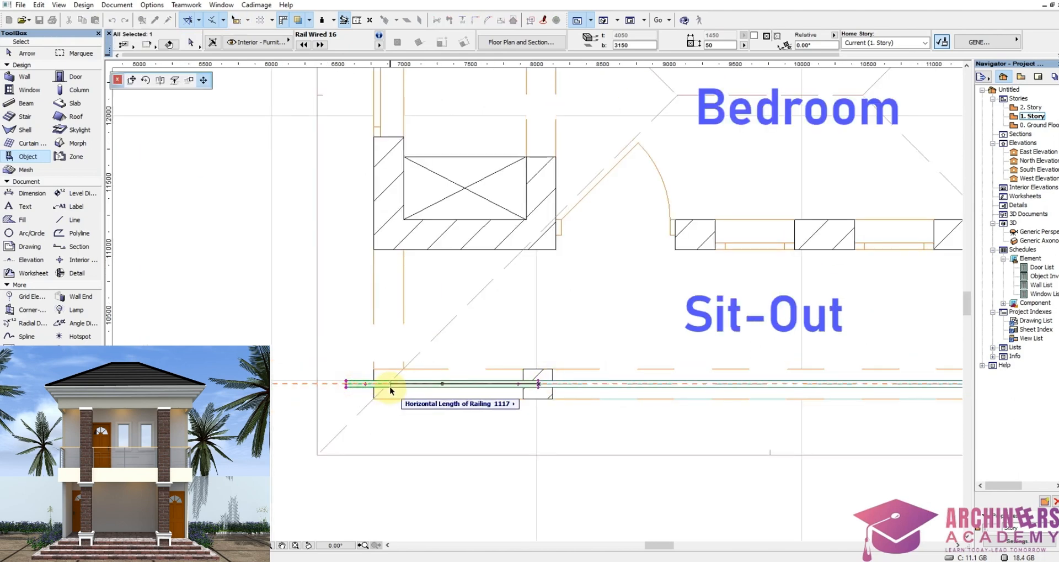
{"action": "left_click", "coordinate": [388, 383]}
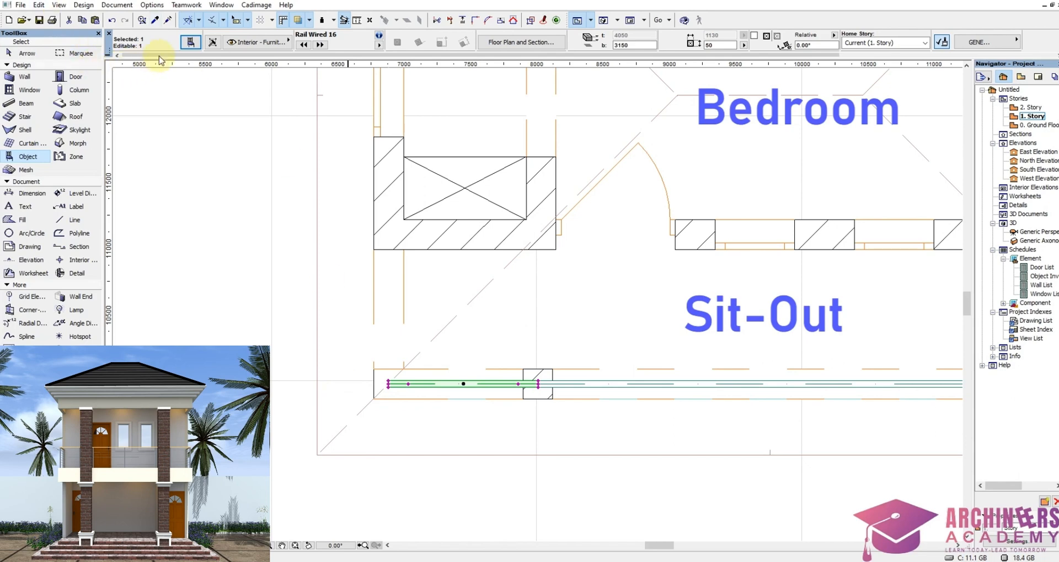
Step: Set the handrail's left overhang beyond the end post to 0 for the second railing
{"action": "left_click", "coordinate": [190, 42]}
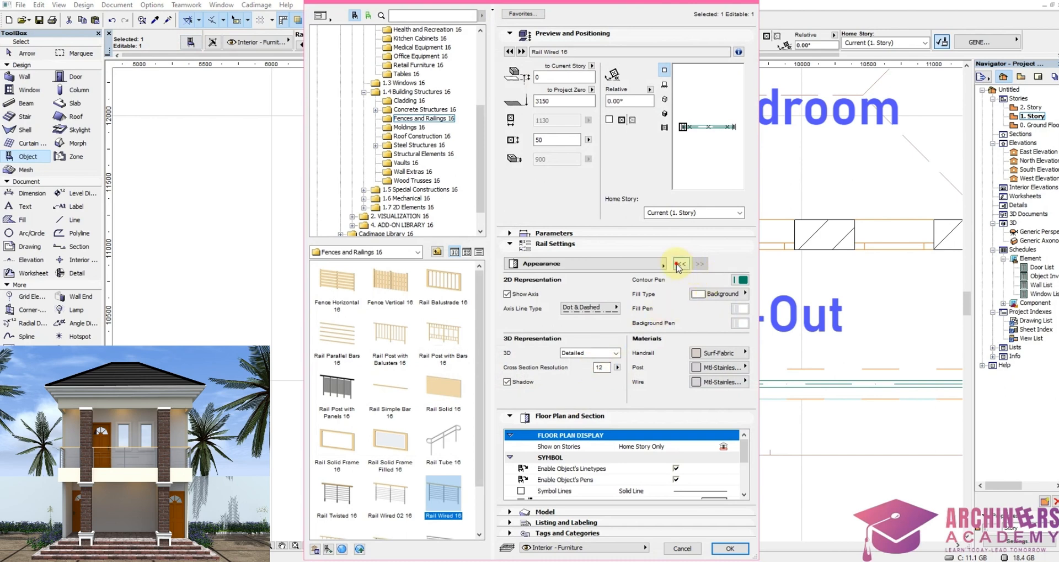
{"action": "left_click", "coordinate": [679, 265]}
{"action": "left_click", "coordinate": [679, 264]}
{"action": "left_click", "coordinate": [679, 264]}
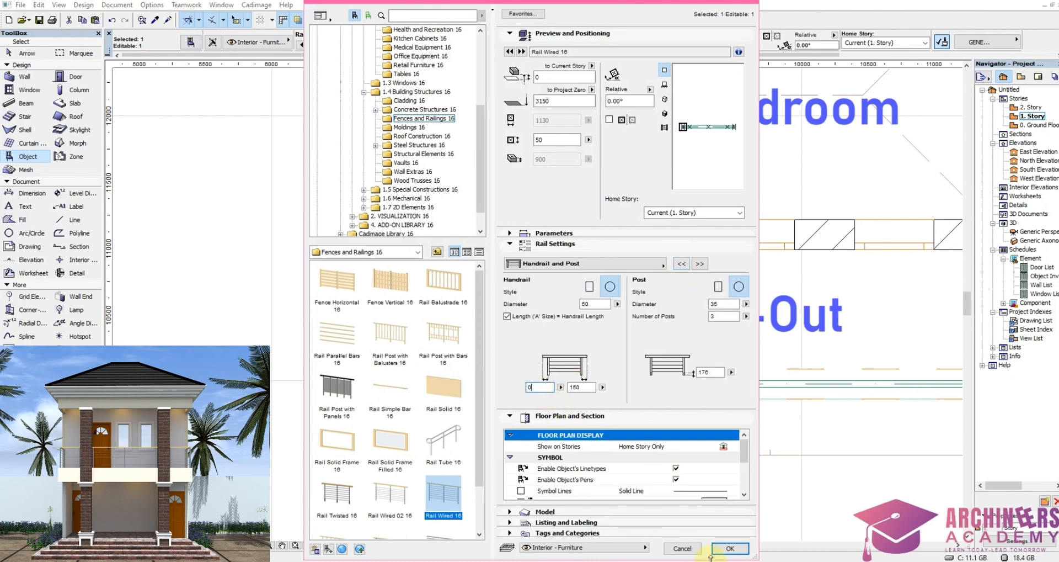
{"action": "left_click", "coordinate": [726, 549]}
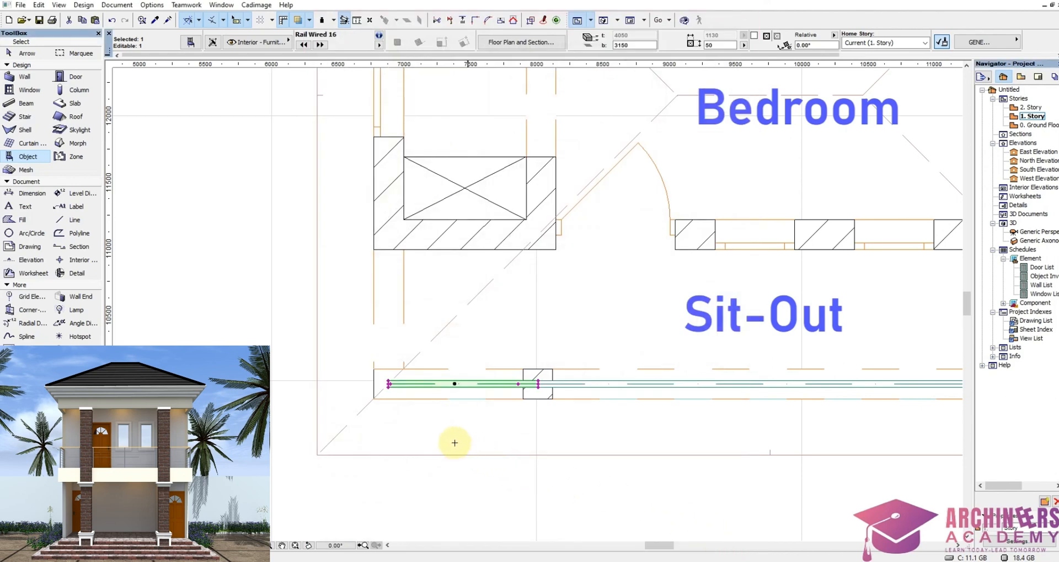
Step: Show all elements in 3D to check the corner railing, and reopen the 1. Story plan
{"action": "right_click", "coordinate": [369, 510]}
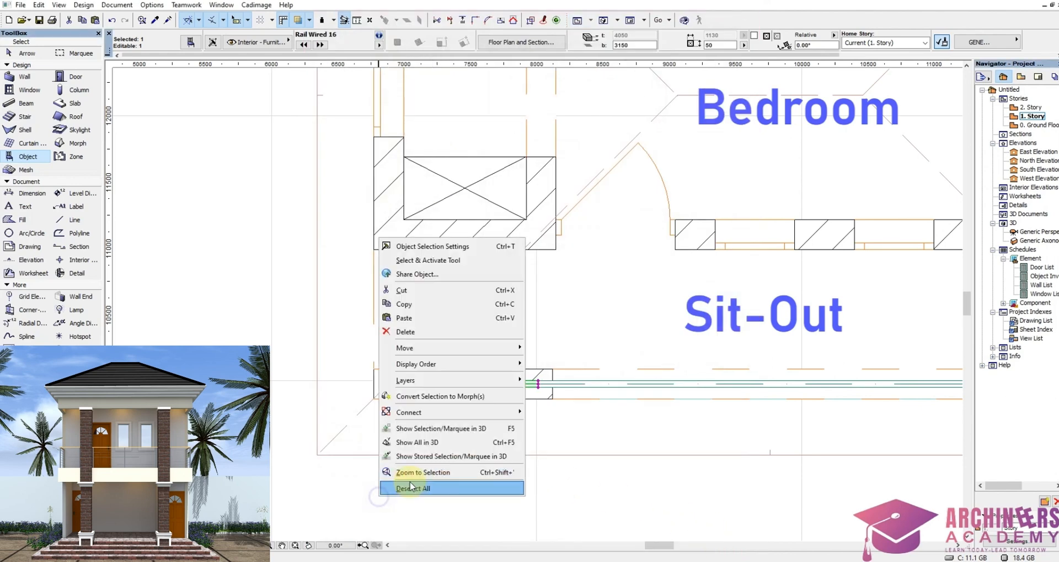
{"action": "left_click", "coordinate": [437, 442]}
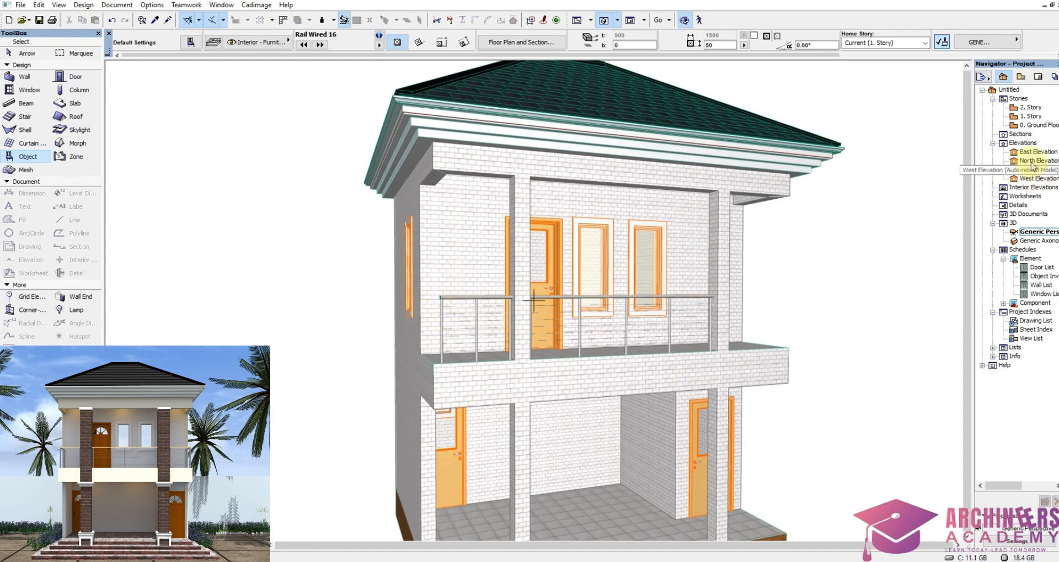
{"action": "double_click", "coordinate": [1032, 116]}
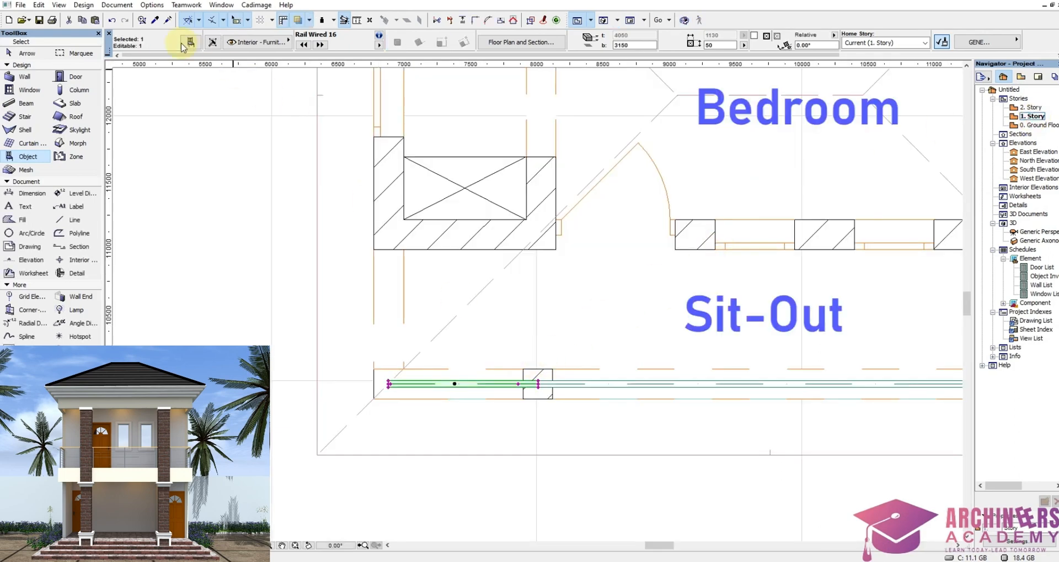
Step: Adjust the short front railing's number of posts and place a copy rotated 90° about its outer end, running back to the wall
{"action": "left_click", "coordinate": [182, 42]}
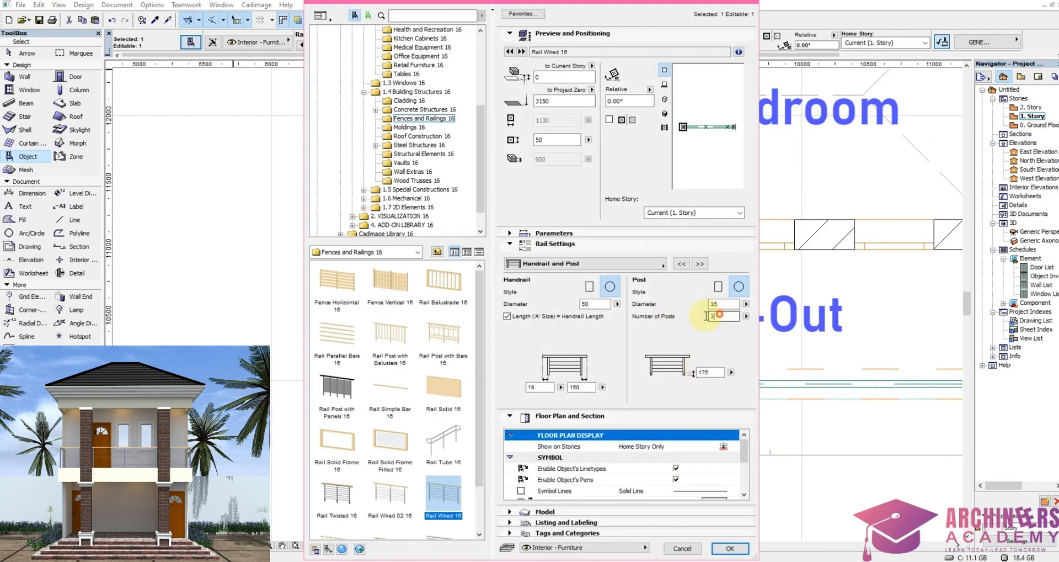
{"action": "left_click", "coordinate": [731, 548]}
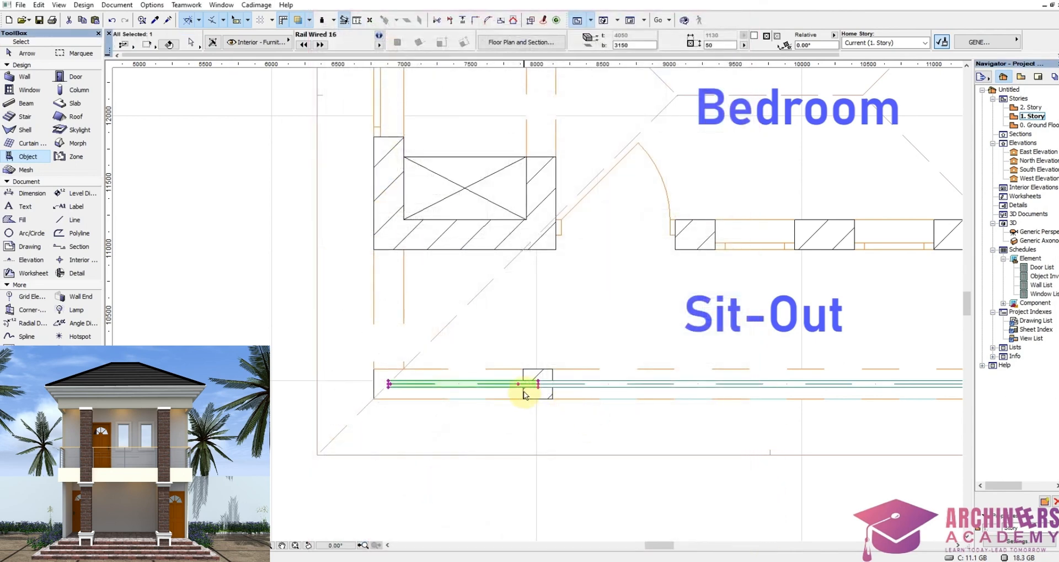
{"action": "left_click", "coordinate": [539, 383]}
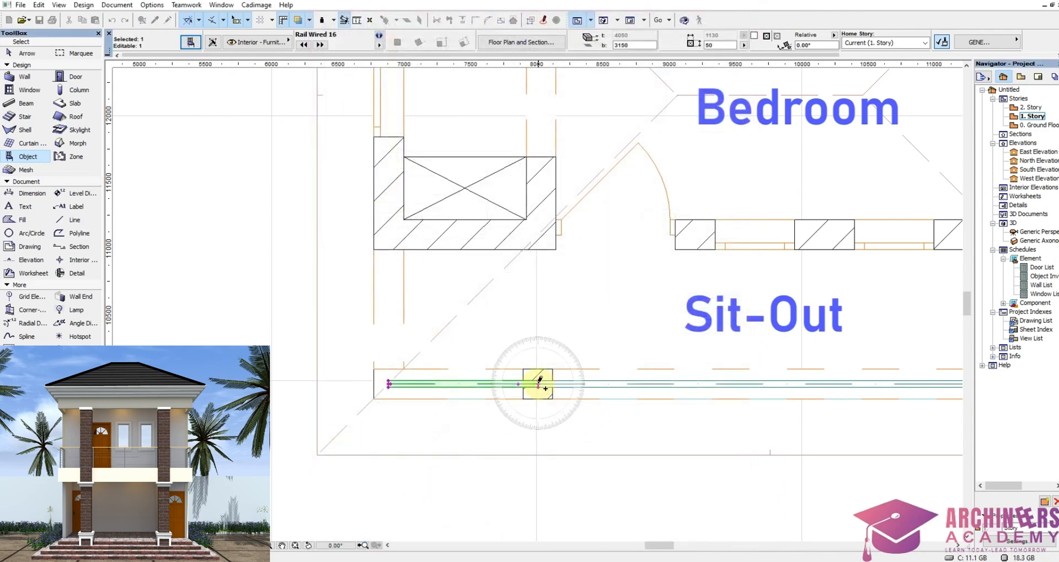
{"action": "left_click", "coordinate": [389, 382]}
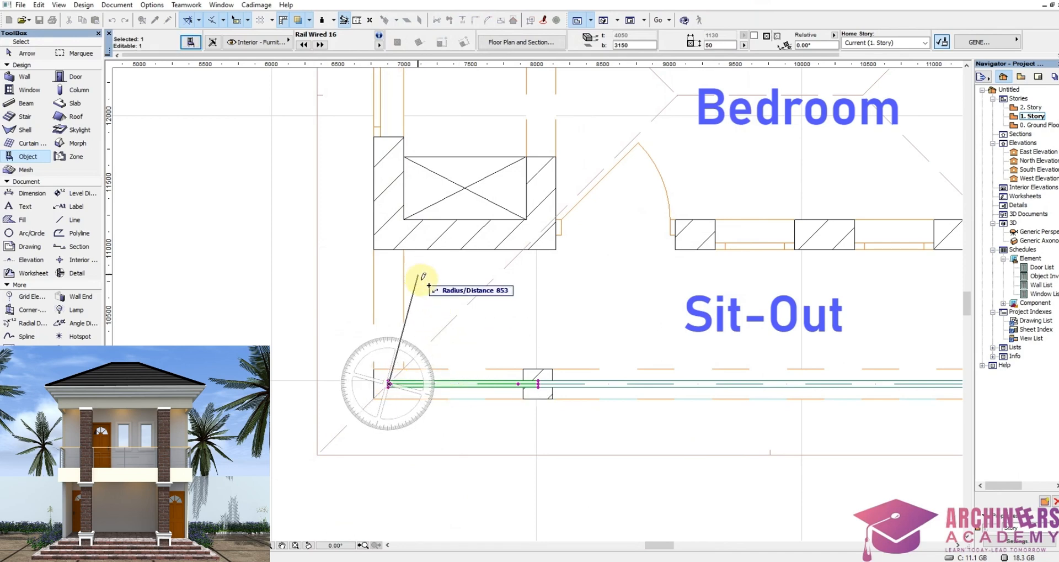
{"action": "left_click", "coordinate": [524, 382]}
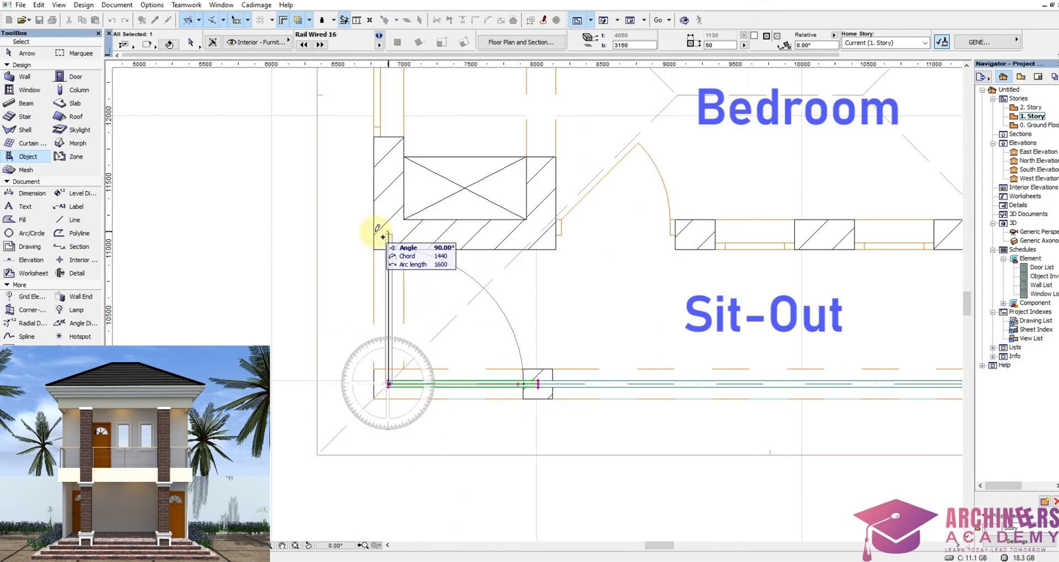
{"action": "left_click", "coordinate": [387, 234]}
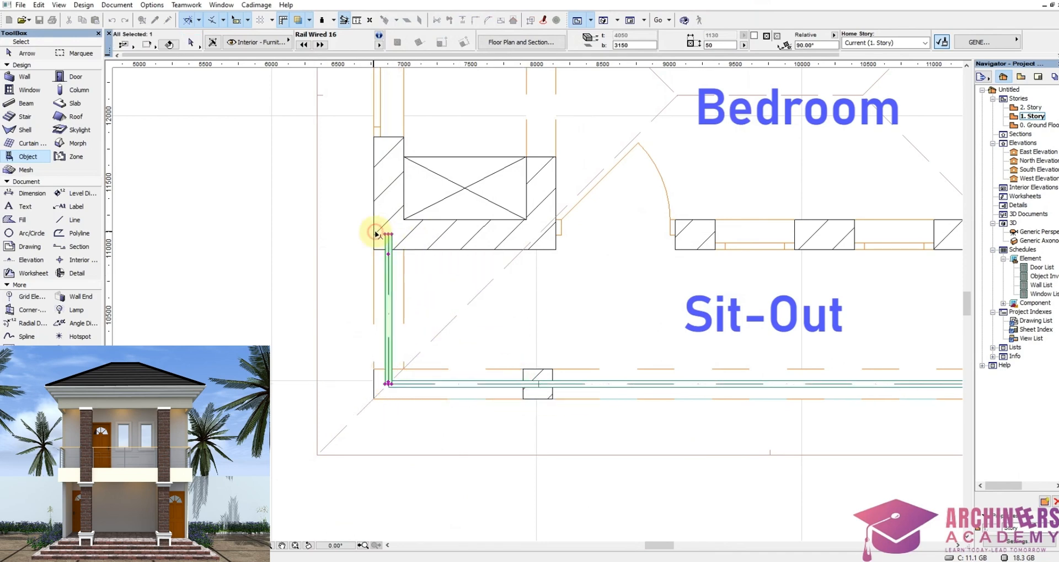
Step: Show all elements in 3D to check the side railing at the sit-out's corner, and reopen the 1. Story plan
{"action": "right_click", "coordinate": [389, 516]}
{"action": "left_click", "coordinate": [436, 466]}
{"action": "mouse_move", "coordinate": [468, 375]}
{"action": "left_mouse_down"}
{"action": "mouse_move", "coordinate": [421, 350]}
{"action": "mouse_move", "coordinate": [704, 333]}
{"action": "mouse_move", "coordinate": [731, 397]}
{"action": "mouse_move", "coordinate": [579, 418]}
{"action": "mouse_move", "coordinate": [475, 361]}
{"action": "left_mouse_up"}
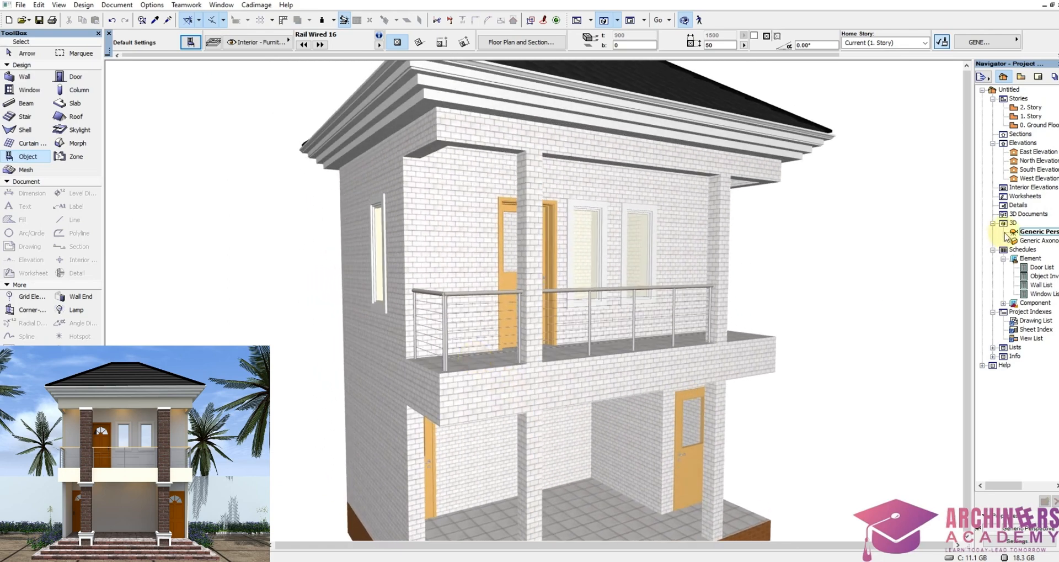
{"action": "double_click", "coordinate": [1034, 117]}
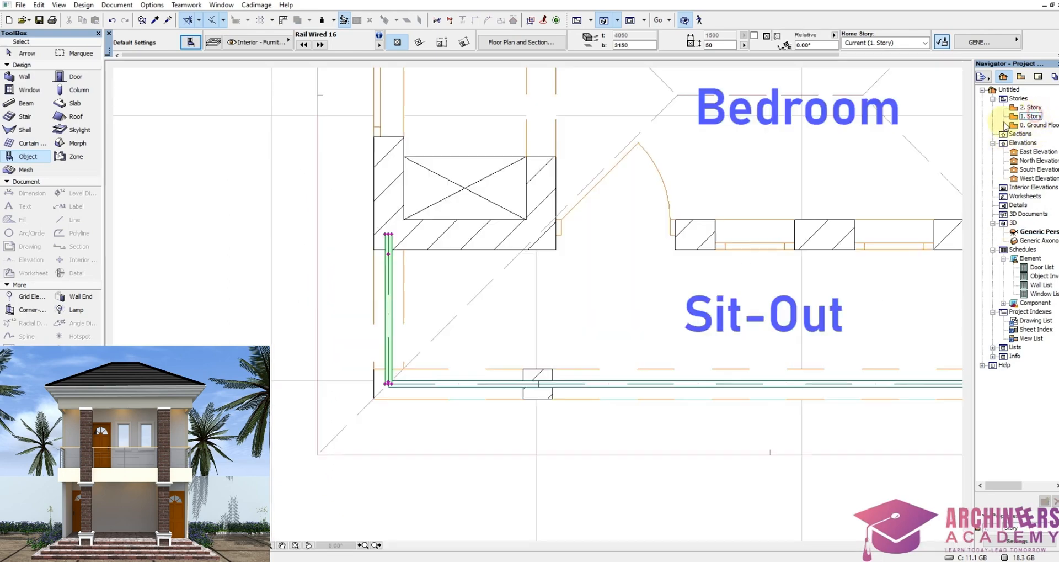
Step: Select both railings at the sit-out's left corner and place a copy of them at its front-right corner
{"action": "left_click", "coordinate": [402, 384]}
{"action": "left_click", "coordinate": [401, 386], "text": "shift"}
{"action": "scroll", "coordinate": [462, 368], "scroll_direction": "down", "scroll_amount": 3}
{"action": "middle_click_drag", "start_coordinate": [463, 368], "coordinate": [432, 353]}
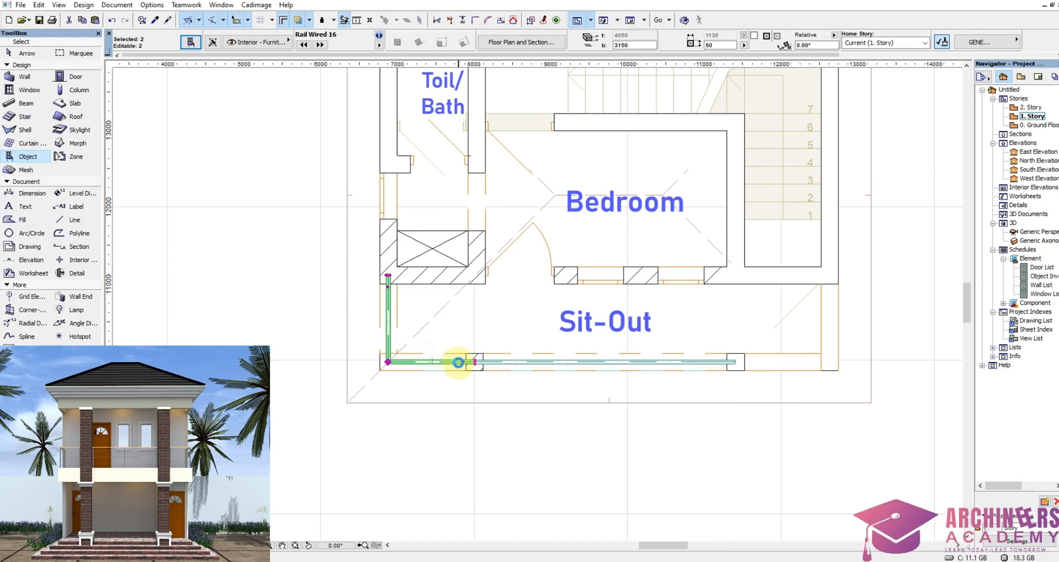
{"action": "left_click", "coordinate": [388, 362]}
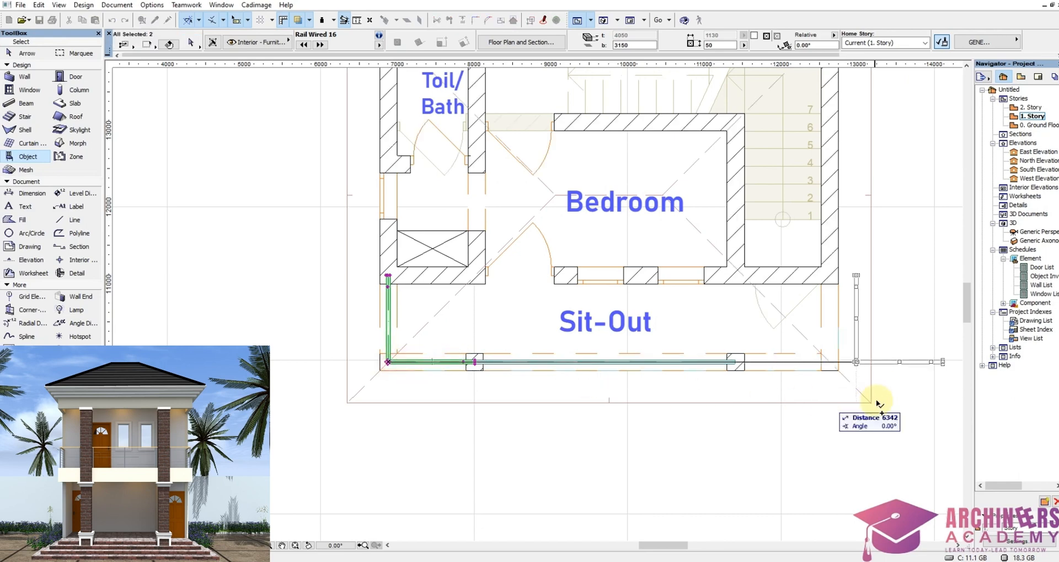
{"action": "left_click", "coordinate": [830, 362]}
{"action": "scroll", "coordinate": [829, 361], "scroll_direction": "up", "scroll_amount": 4}
Step: Rotate the copied railing pair 90° about the front-right corner so it runs to the front column and the rear wall
{"action": "key", "text": "ctrl+e"}
{"action": "left_click", "coordinate": [829, 360]}
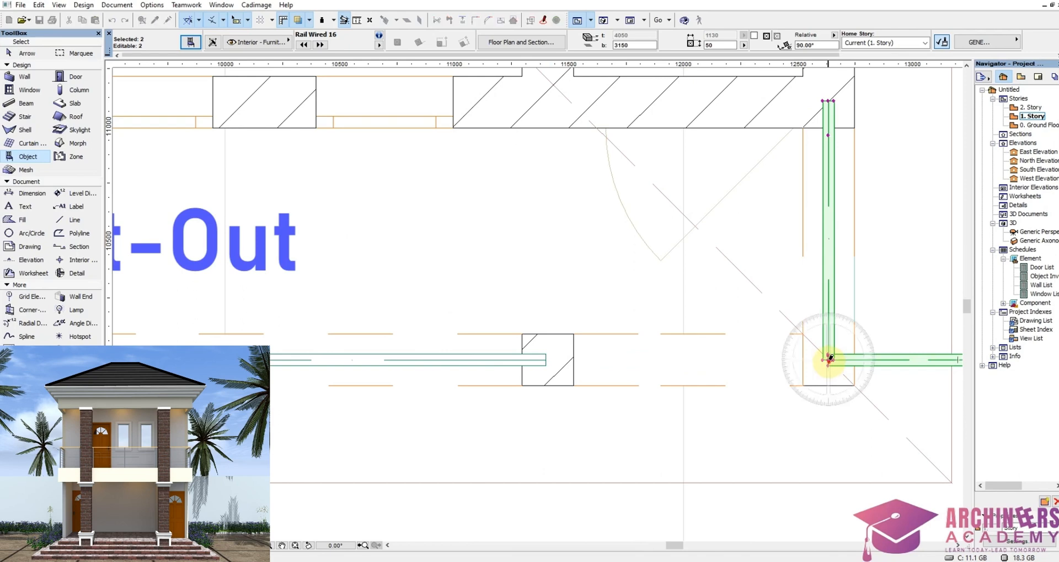
{"action": "left_click", "coordinate": [829, 289]}
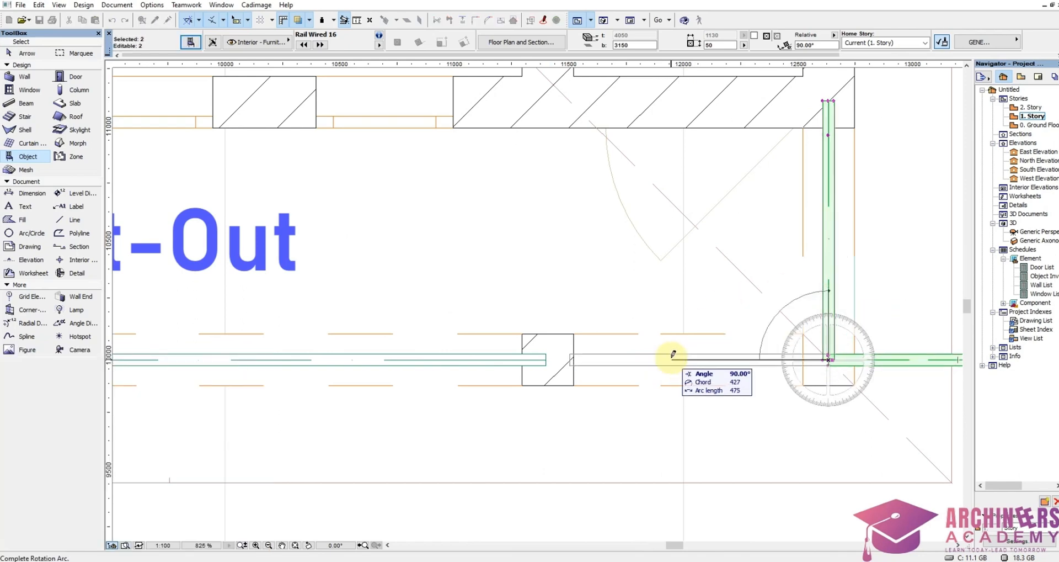
{"action": "left_click", "coordinate": [670, 360]}
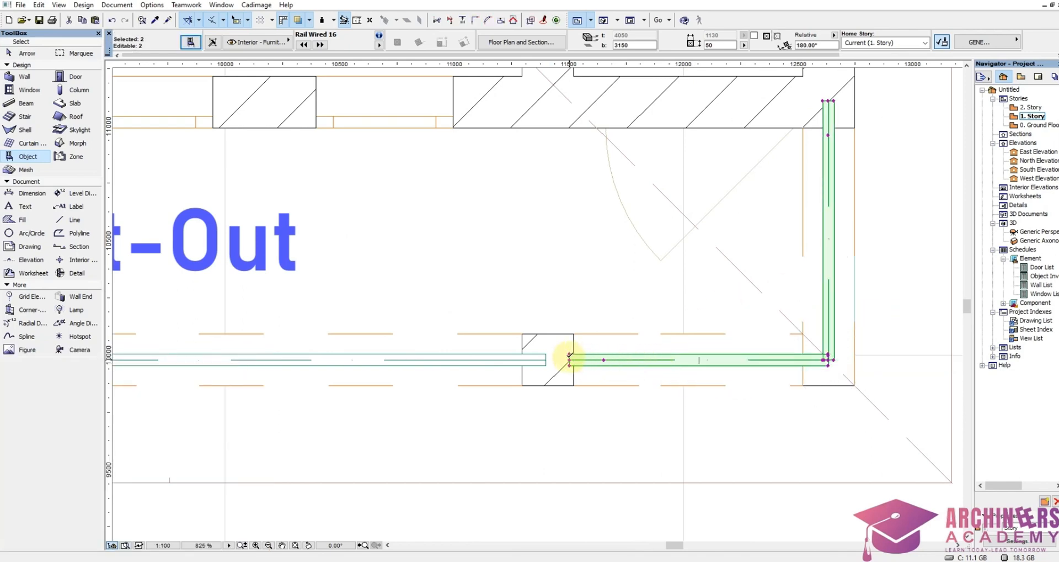
Step: Stretch the right front railing to 1210 mm into the column and shorten the side railing slightly at its wall end
{"action": "left_click", "coordinate": [569, 359]}
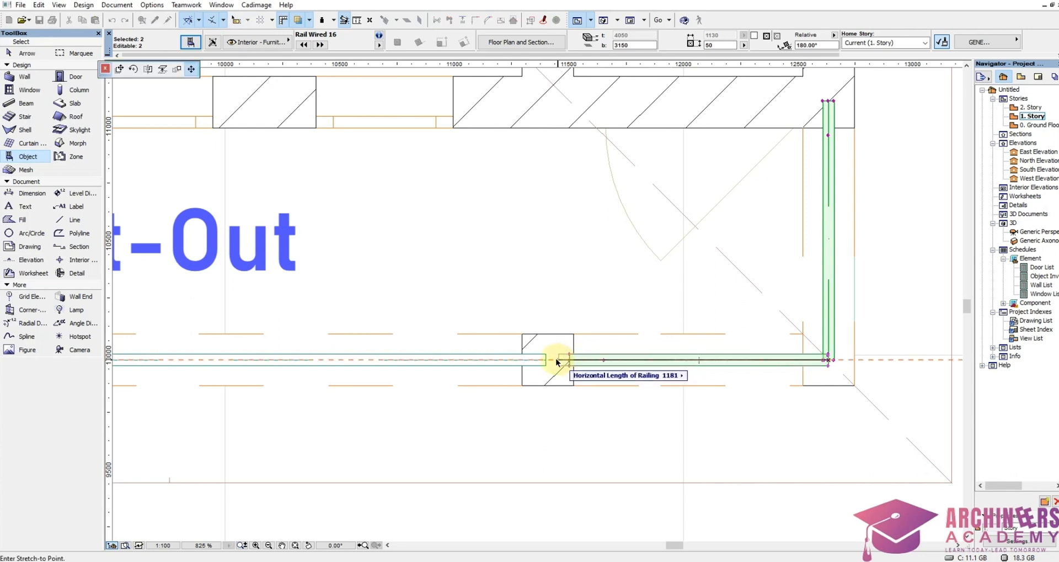
{"action": "left_click", "coordinate": [556, 359]}
{"action": "left_click", "coordinate": [551, 359]}
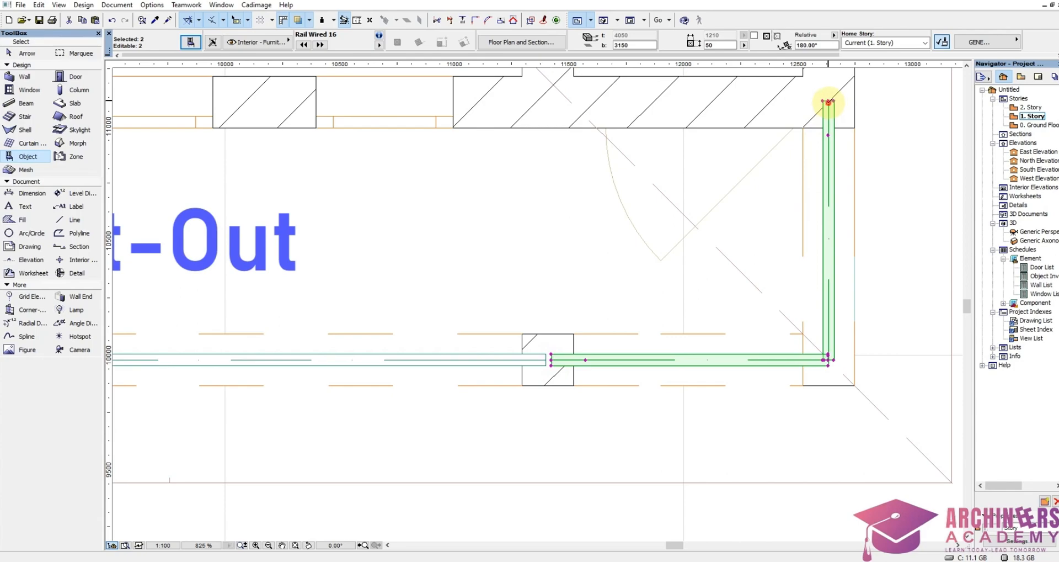
{"action": "left_click", "coordinate": [829, 102]}
{"action": "left_click", "coordinate": [829, 111]}
Step: Show all elements in 3D and examine the sit-out railings and house front from several angles against the reference render
{"action": "right_click", "coordinate": [877, 261]}
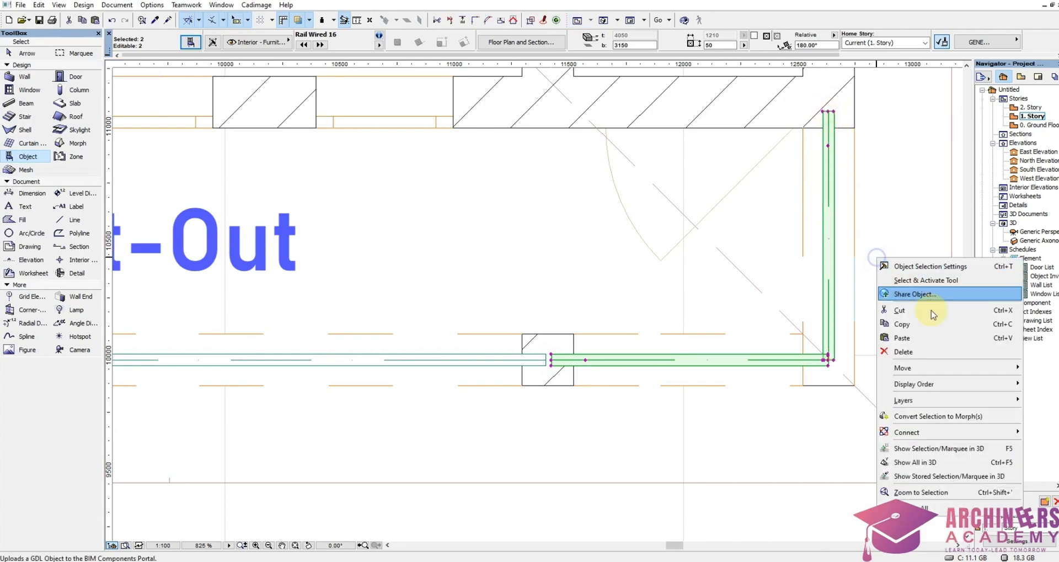
{"action": "left_click", "coordinate": [940, 462]}
{"action": "middle_click_drag", "start_coordinate": [792, 451], "coordinate": [594, 282], "text": "shift"}
{"action": "scroll", "coordinate": [489, 298], "scroll_direction": "down", "scroll_amount": 8}
{"action": "middle_click_drag", "start_coordinate": [393, 298], "coordinate": [292, 283], "text": "shift"}
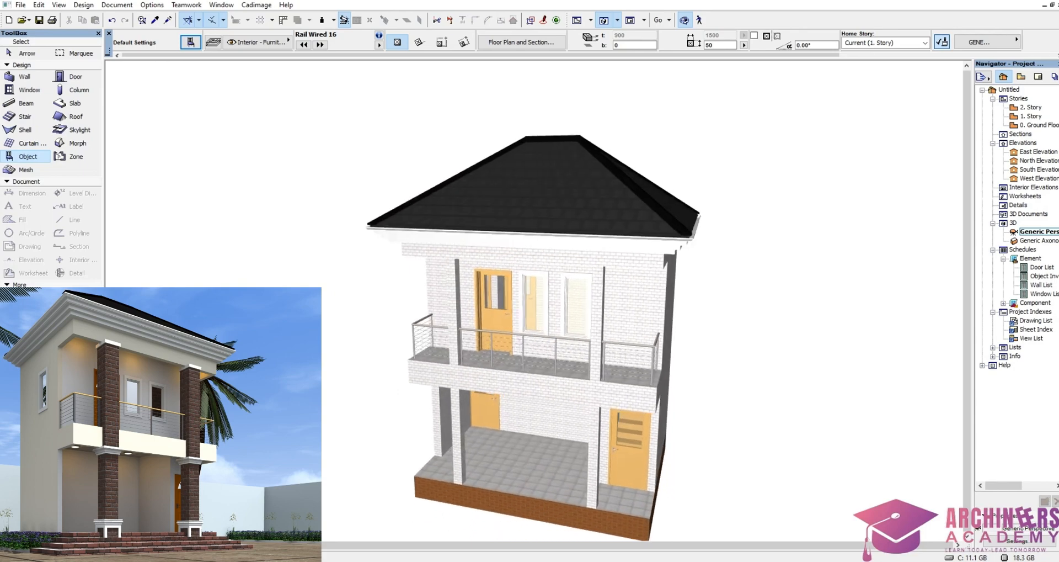
{"action": "middle_click_drag", "start_coordinate": [383, 331], "coordinate": [348, 303], "text": "shift"}
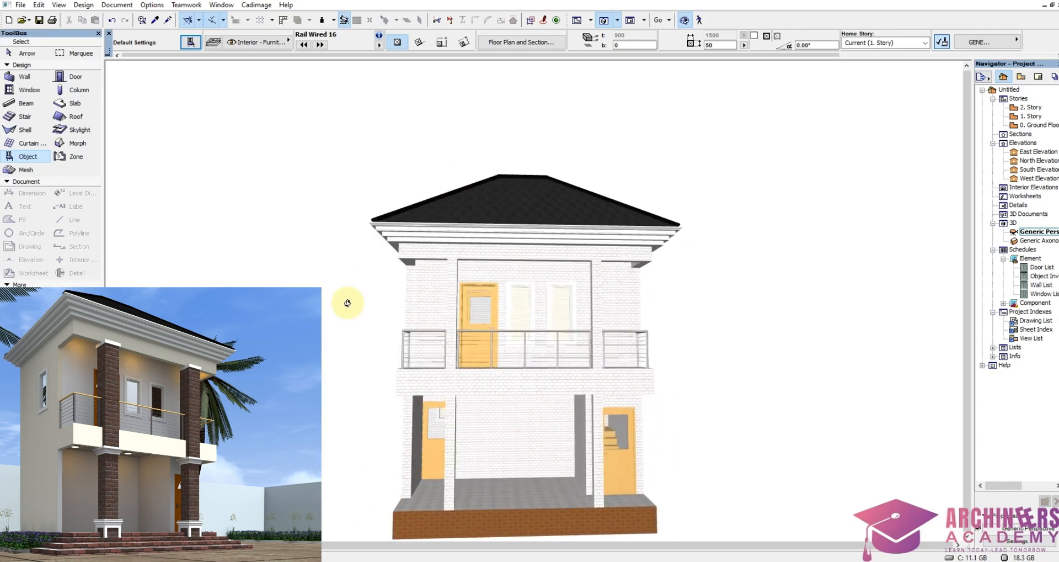
{"action": "middle_click_drag", "start_coordinate": [534, 300], "coordinate": [525, 310], "text": "shift"}
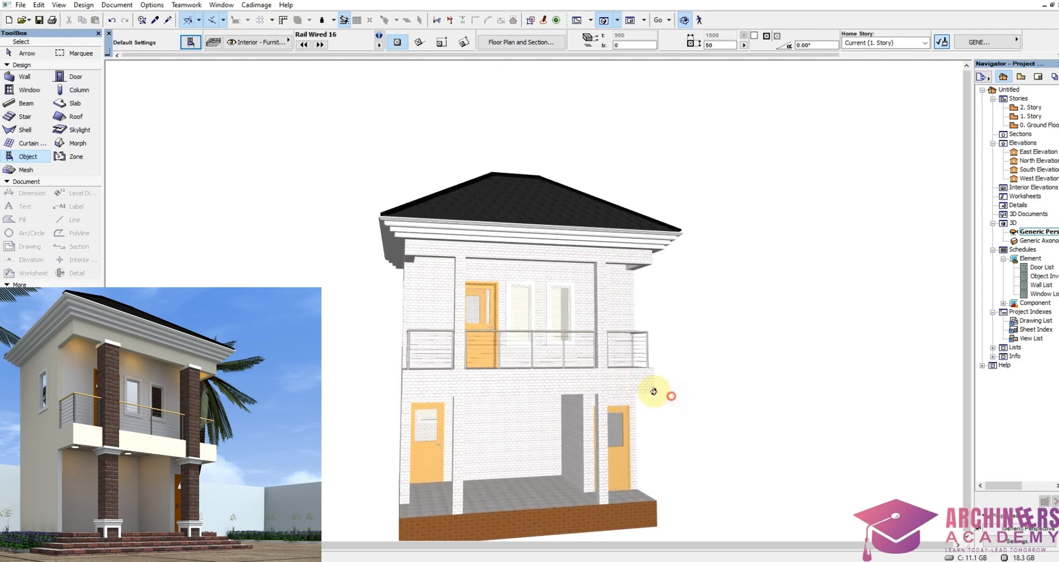
{"action": "middle_click_drag", "start_coordinate": [524, 383], "coordinate": [502, 425], "text": "shift"}
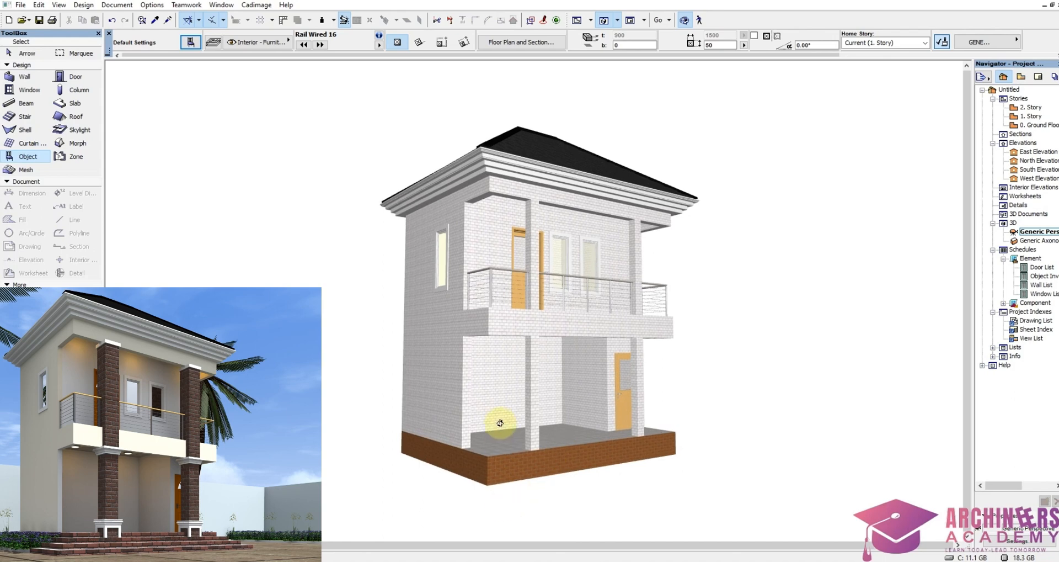
{"action": "middle_click_drag", "start_coordinate": [496, 460], "coordinate": [543, 320], "text": "shift"}
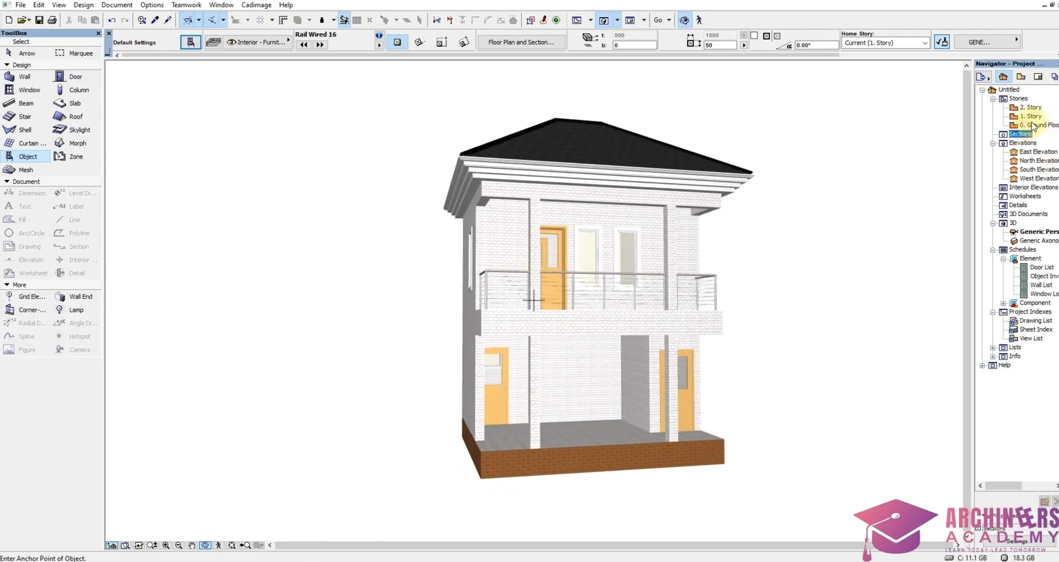
Step: Open the Ground Floor plan and set the default slab to 450 mm thickness and -150 mm relative to the current story
{"action": "double_click", "coordinate": [1038, 125]}
{"action": "scroll", "coordinate": [661, 291], "scroll_direction": "down", "scroll_amount": 6}
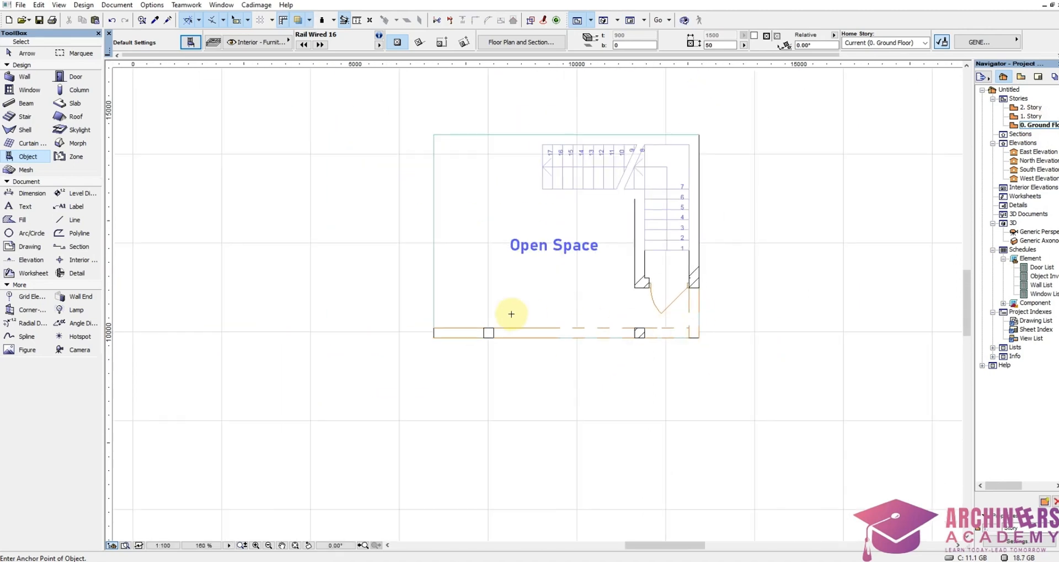
{"action": "scroll", "coordinate": [508, 288], "scroll_direction": "up", "scroll_amount": 3}
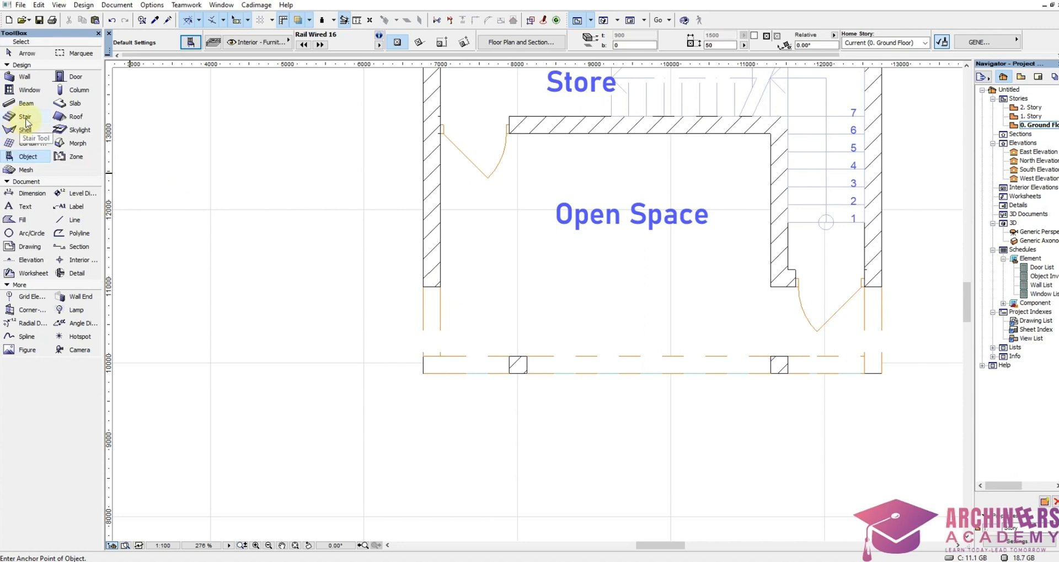
{"action": "scroll", "coordinate": [496, 295], "scroll_direction": "down", "scroll_amount": 2}
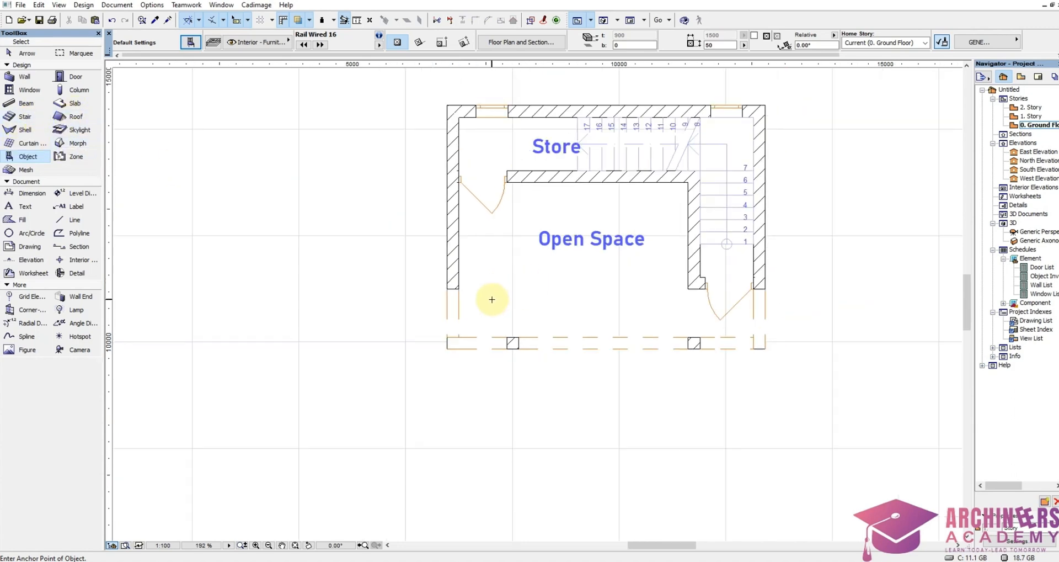
{"action": "scroll", "coordinate": [428, 366], "scroll_direction": "down", "scroll_amount": 1}
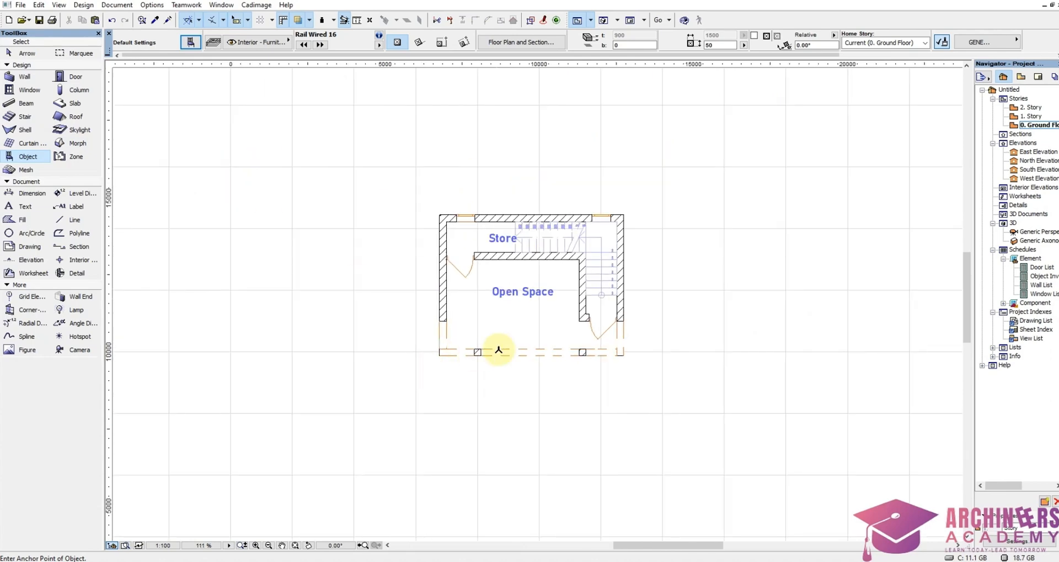
{"action": "left_click", "coordinate": [72, 103]}
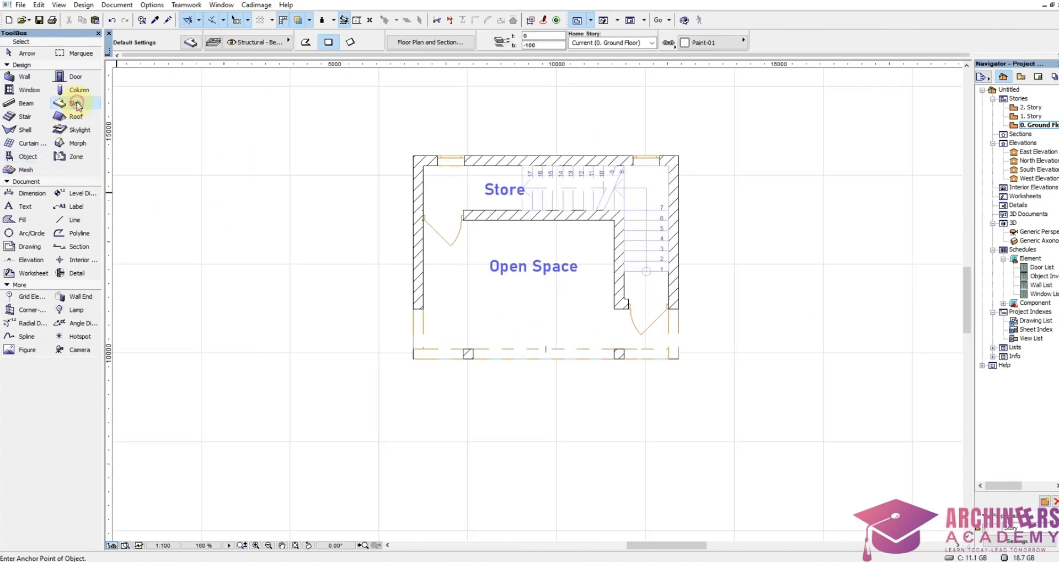
{"action": "left_click", "coordinate": [191, 42]}
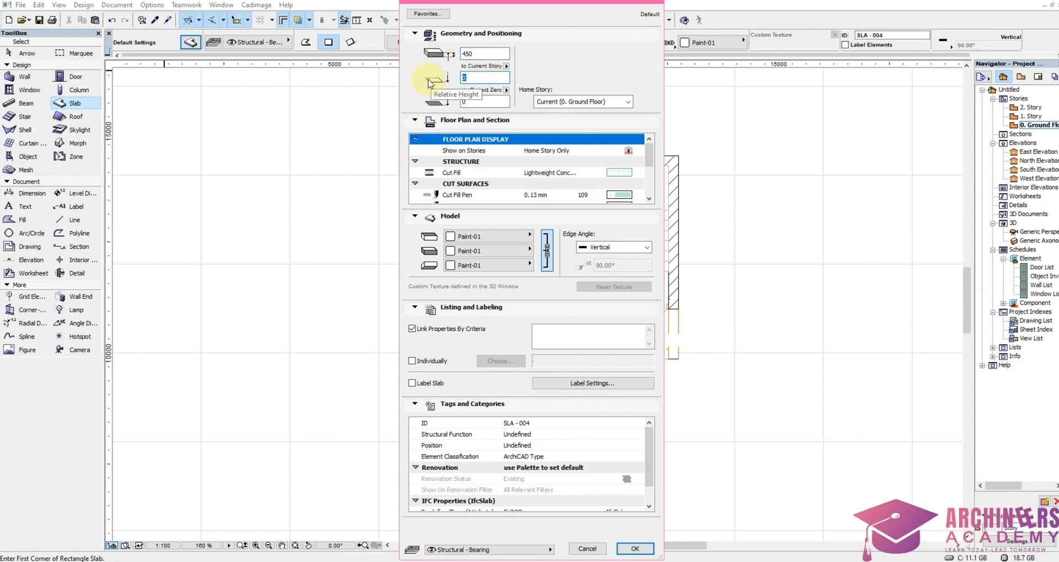
{"action": "type", "text": "0"}
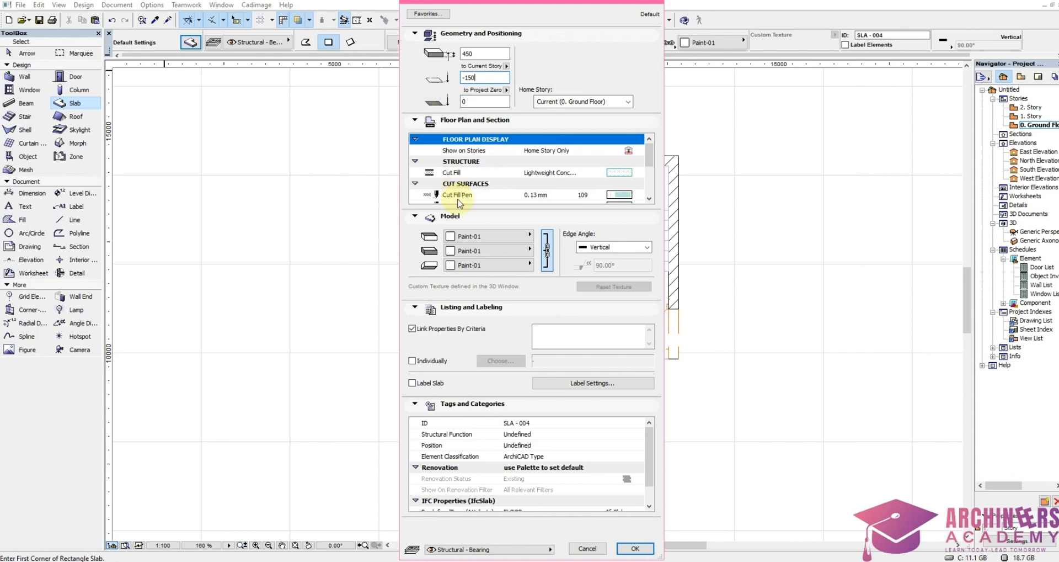
Step: Set the slab's surfaces to Tile White 30x30 on top, Brick-Brown on the edges and LS-Earth underneath, with the polygonal geometry method
{"action": "left_click", "coordinate": [466, 236]}
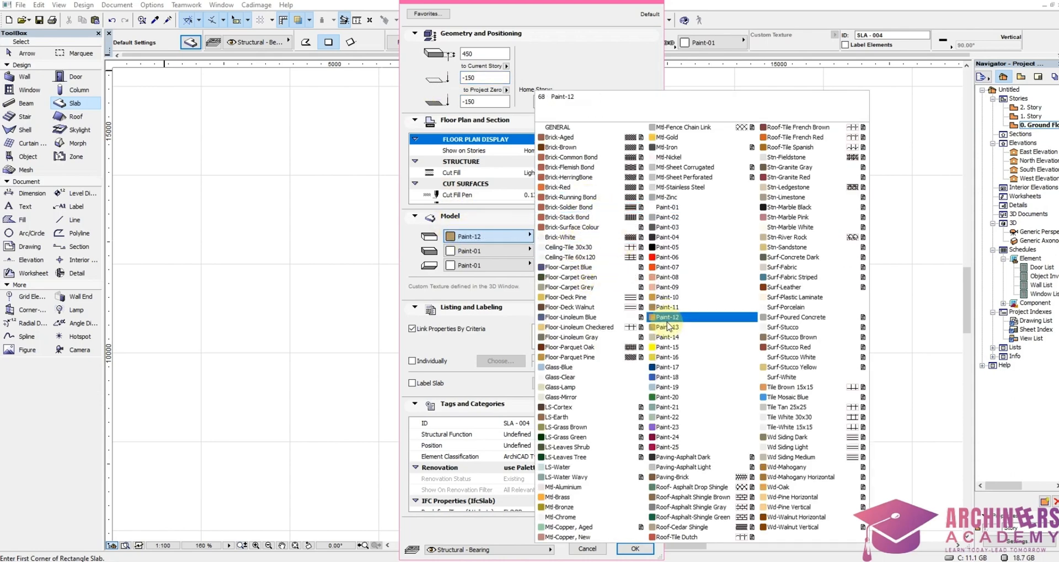
{"action": "left_click", "coordinate": [798, 419]}
{"action": "left_click", "coordinate": [494, 239]}
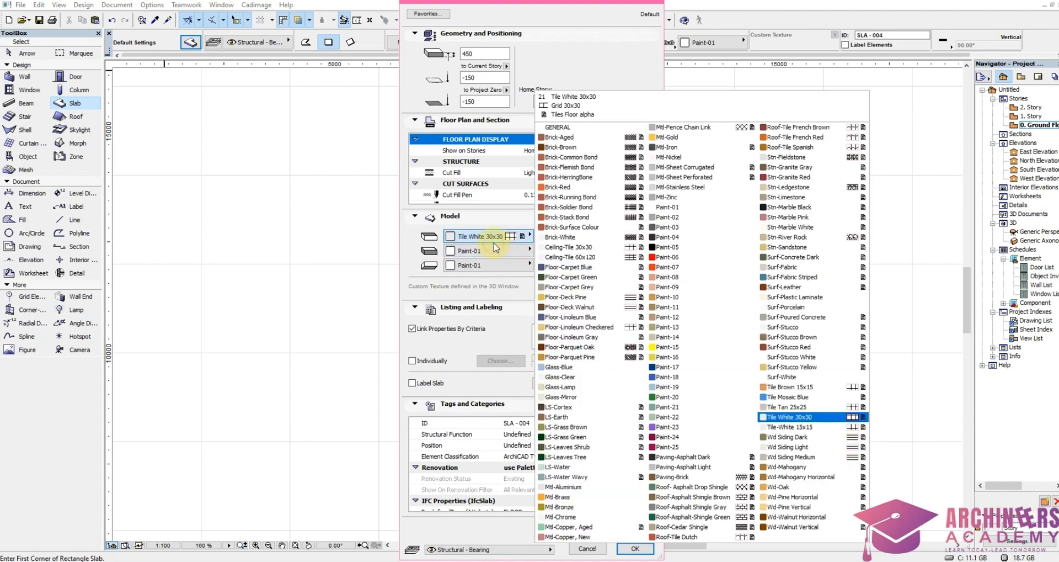
{"action": "left_click", "coordinate": [495, 243]}
{"action": "left_click", "coordinate": [524, 250]}
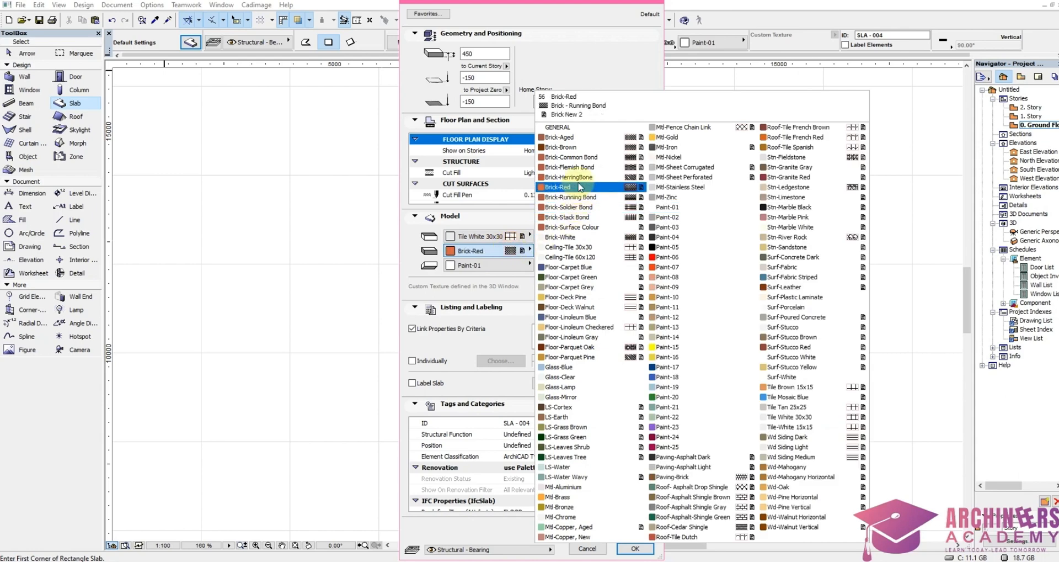
{"action": "left_click", "coordinate": [576, 147]}
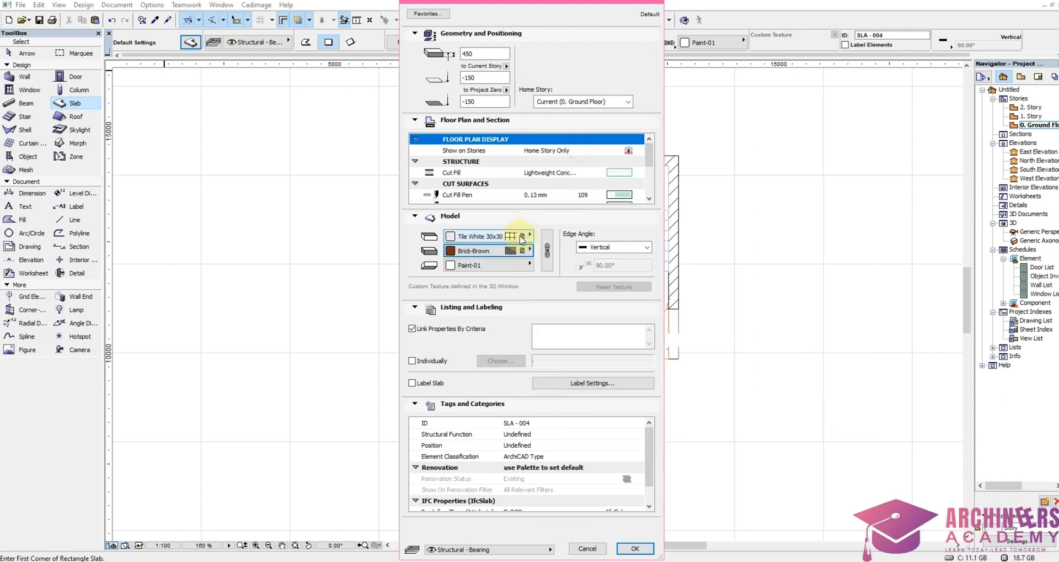
{"action": "left_click", "coordinate": [500, 266]}
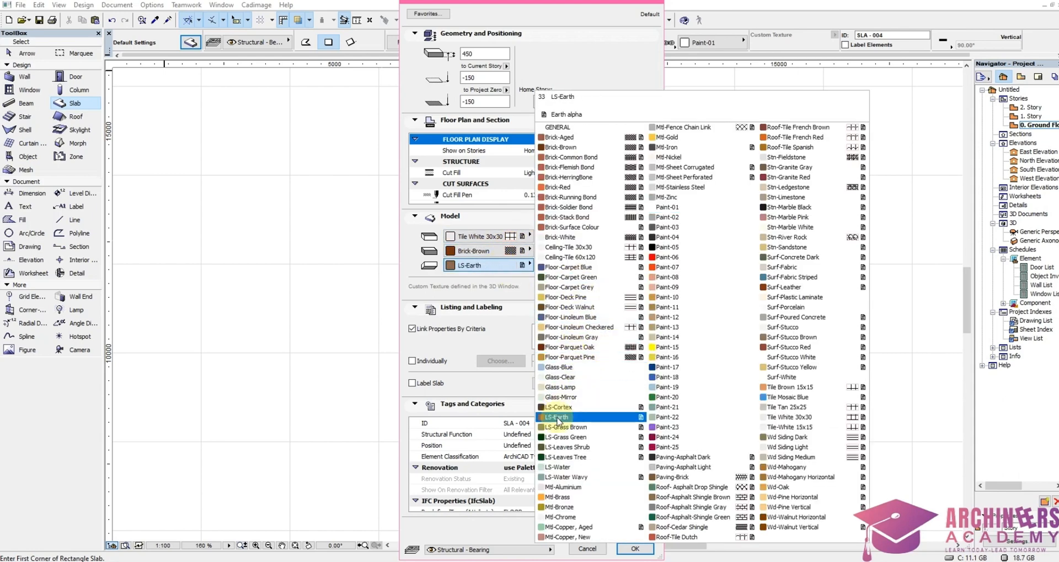
{"action": "left_click", "coordinate": [559, 417]}
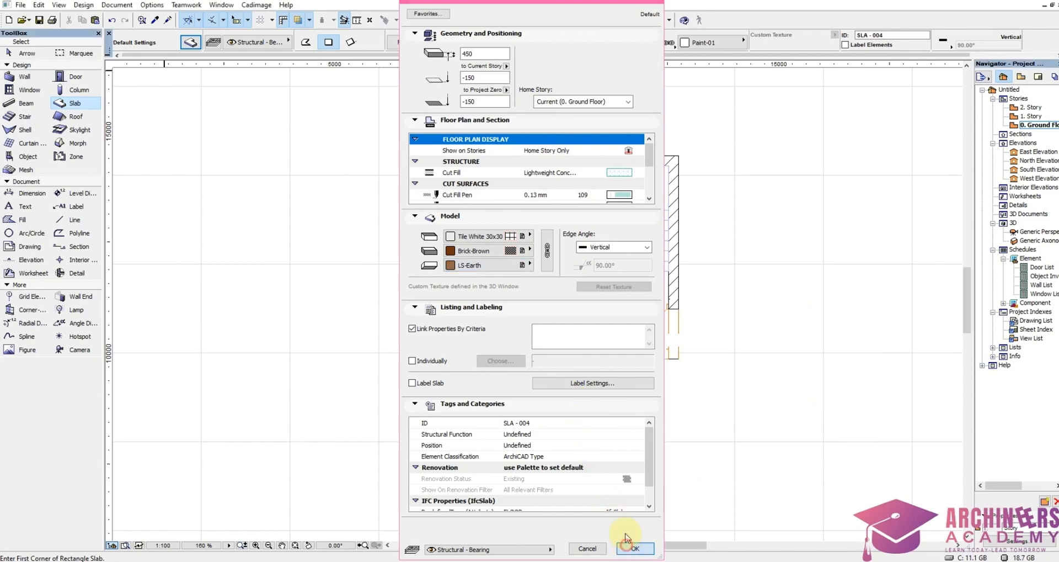
{"action": "left_click", "coordinate": [628, 544]}
{"action": "left_click", "coordinate": [305, 42]}
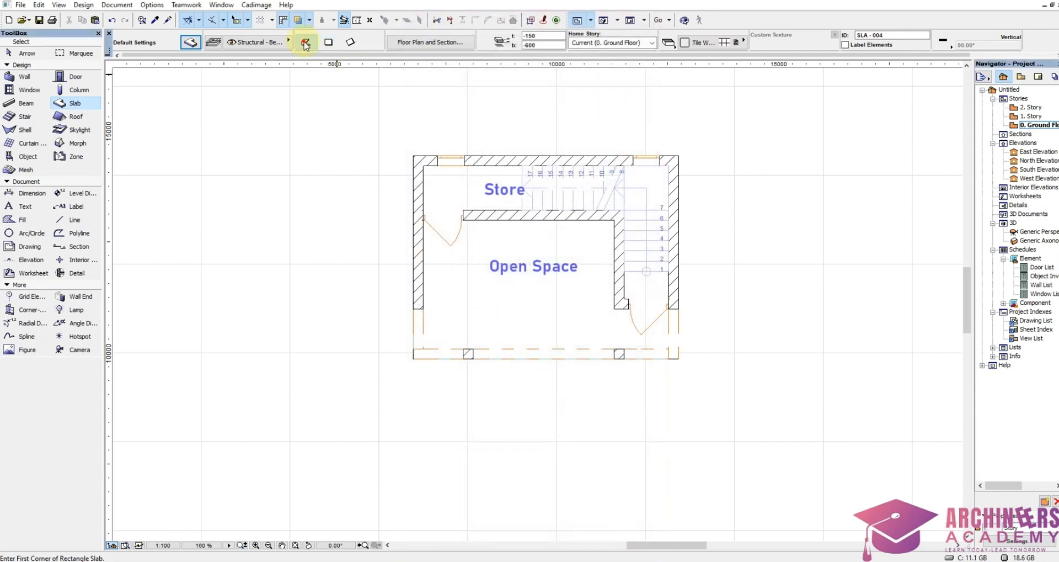
Step: Start a slab polygon at the left wall's outer front corner, running 300 mm outward and 1425 mm towards the front
{"action": "left_click", "coordinate": [413, 307]}
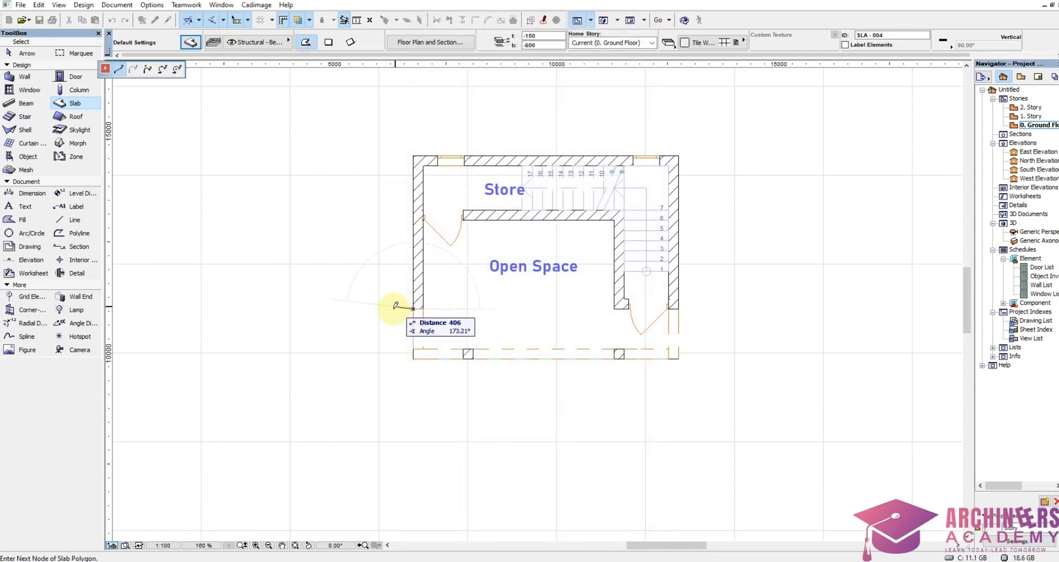
{"action": "type", "text": "300"}
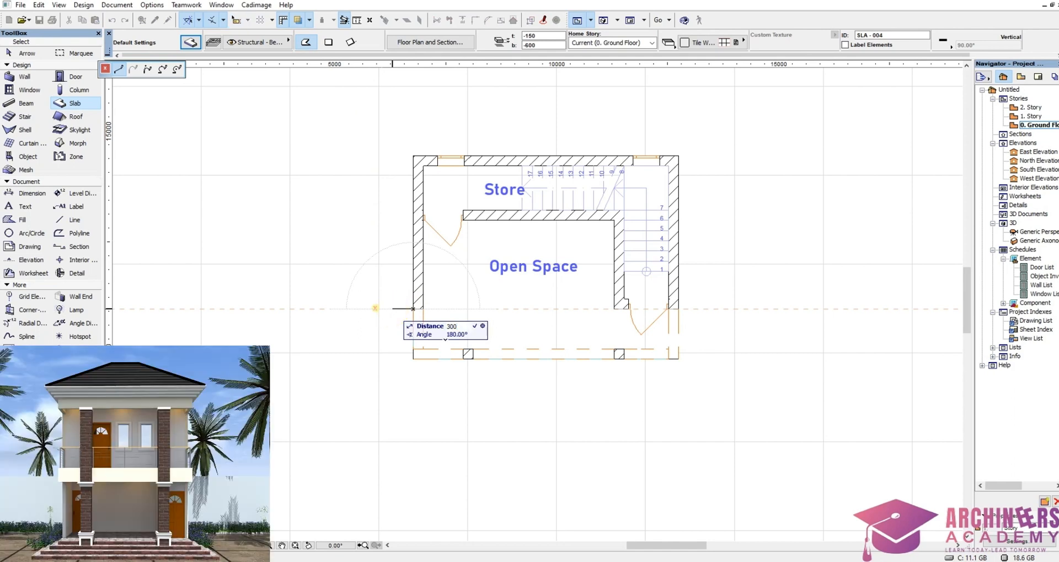
{"action": "key", "text": "Return"}
{"action": "scroll", "coordinate": [402, 373], "scroll_direction": "up", "scroll_amount": 3}
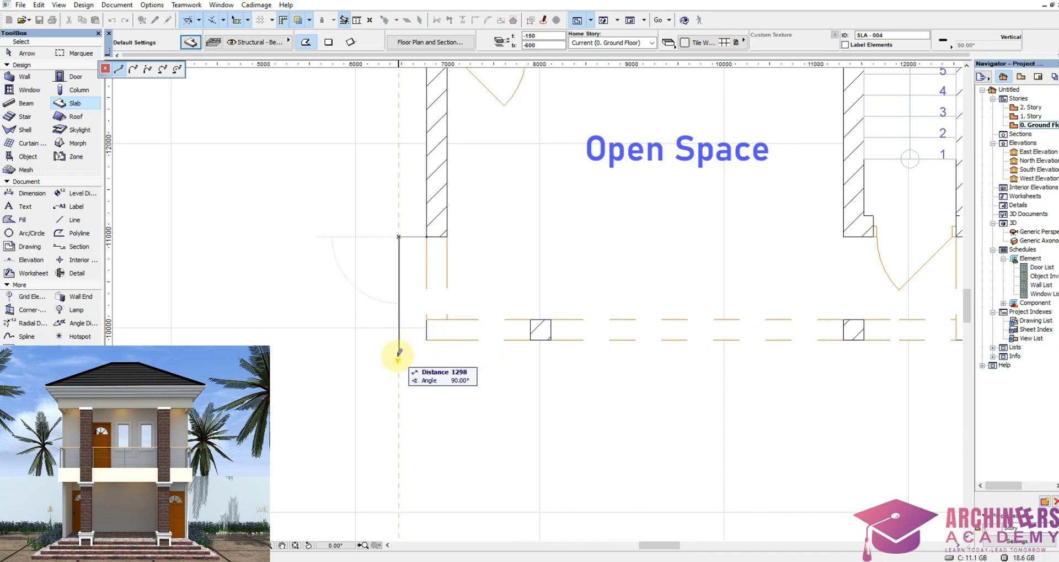
{"action": "type", "text": "14"}
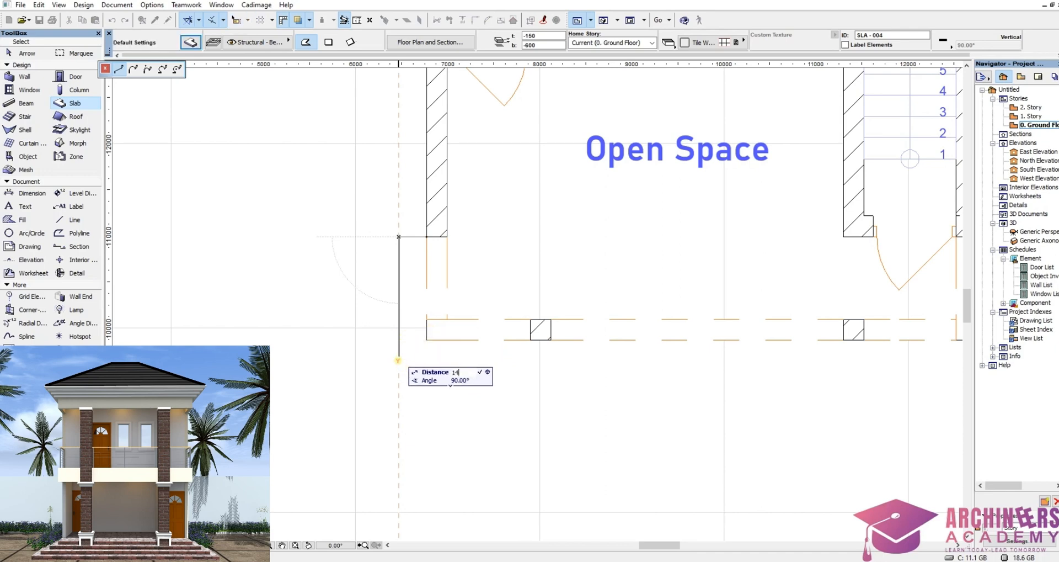
{"action": "type", "text": "25"}
{"action": "key", "text": "Return"}
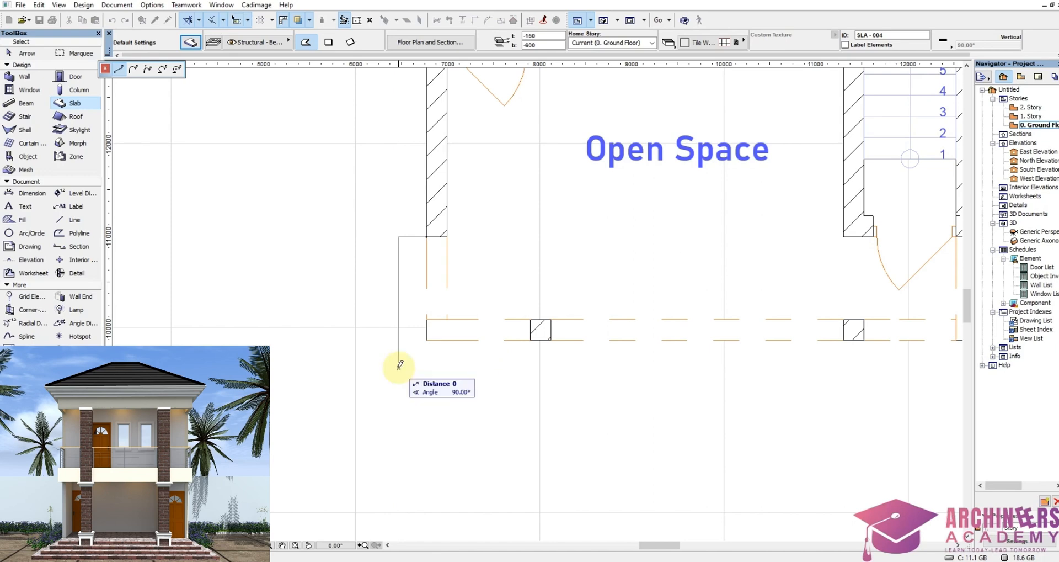
Step: Continue the slab polygon with a 6575 mm front edge extending past the right side of the house
{"action": "scroll", "coordinate": [570, 366], "scroll_direction": "down", "scroll_amount": 3}
{"action": "scroll", "coordinate": [641, 315], "scroll_direction": "up", "scroll_amount": 3}
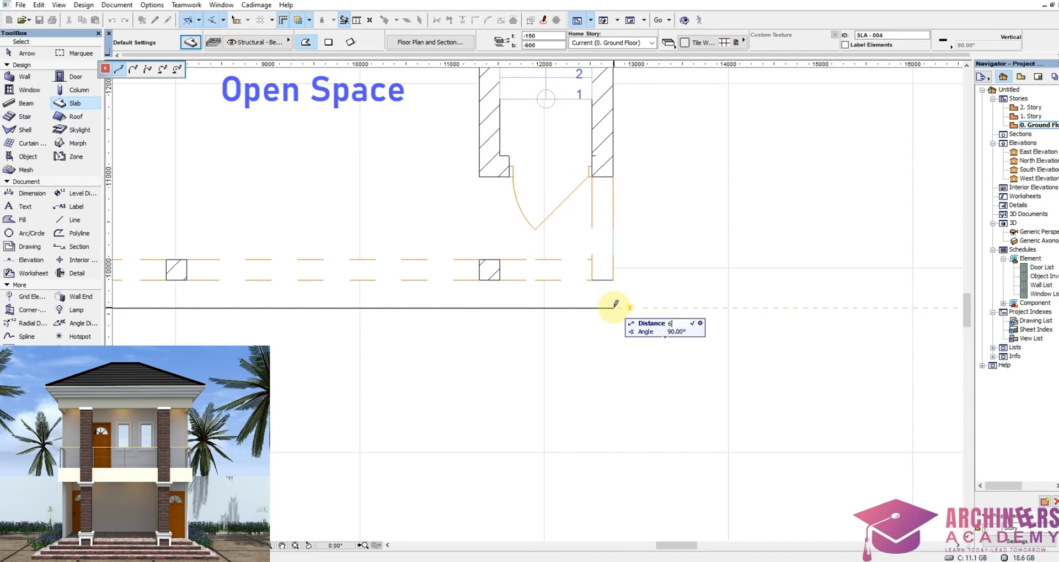
{"action": "type", "text": "5"}
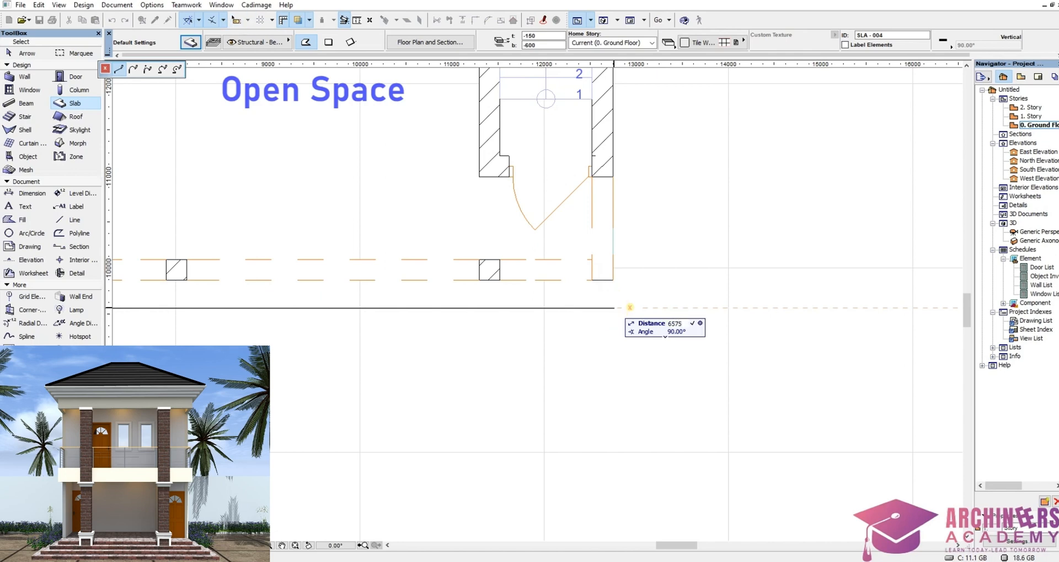
{"action": "type", "text": "75"}
{"action": "key", "text": "Return"}
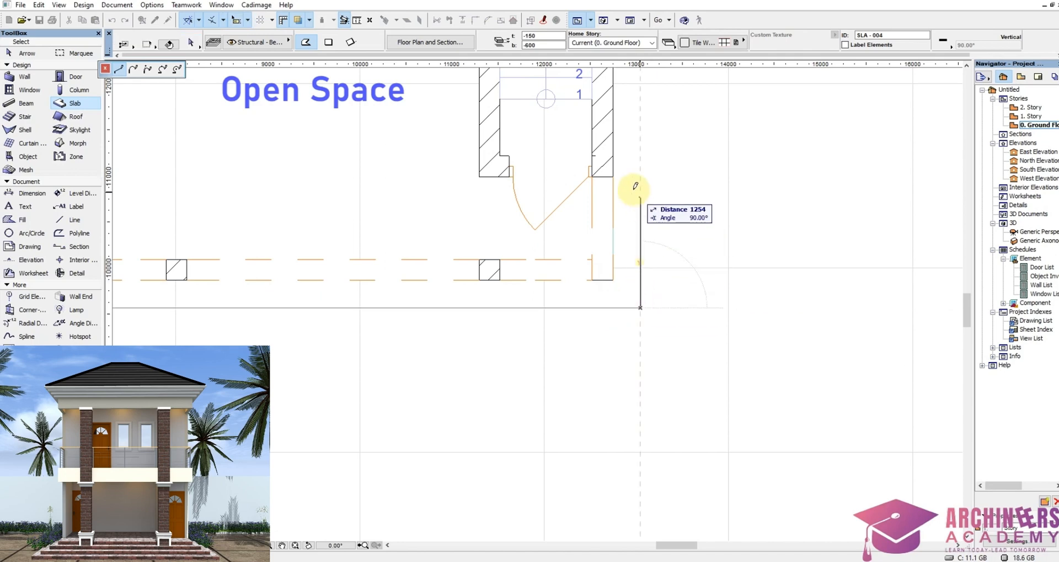
Step: Close the slab as a U-shaped step by tracing back along the right, front and left outer building lines to the start point
{"action": "left_click", "coordinate": [614, 175]}
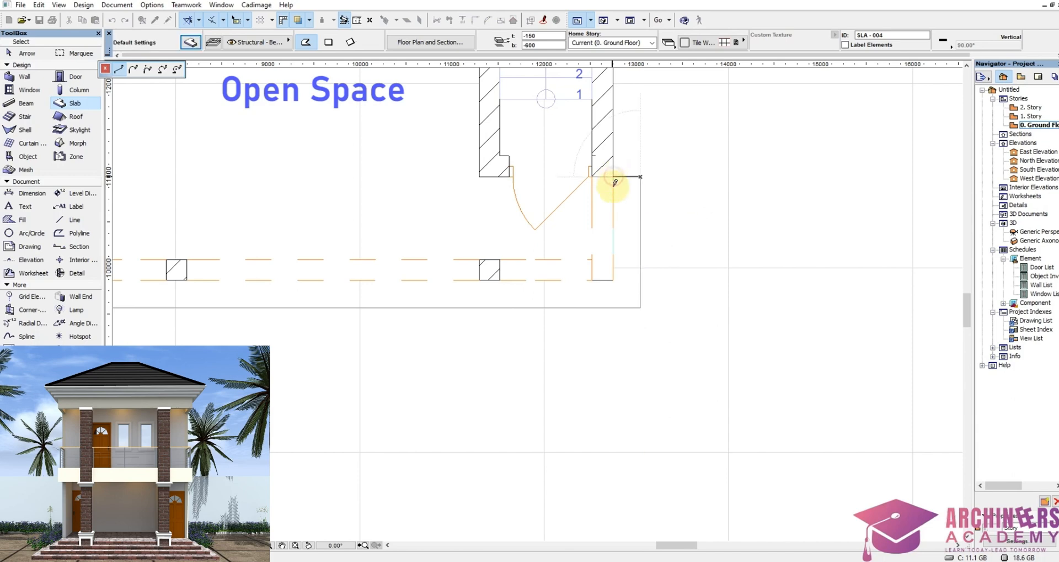
{"action": "left_click", "coordinate": [612, 275]}
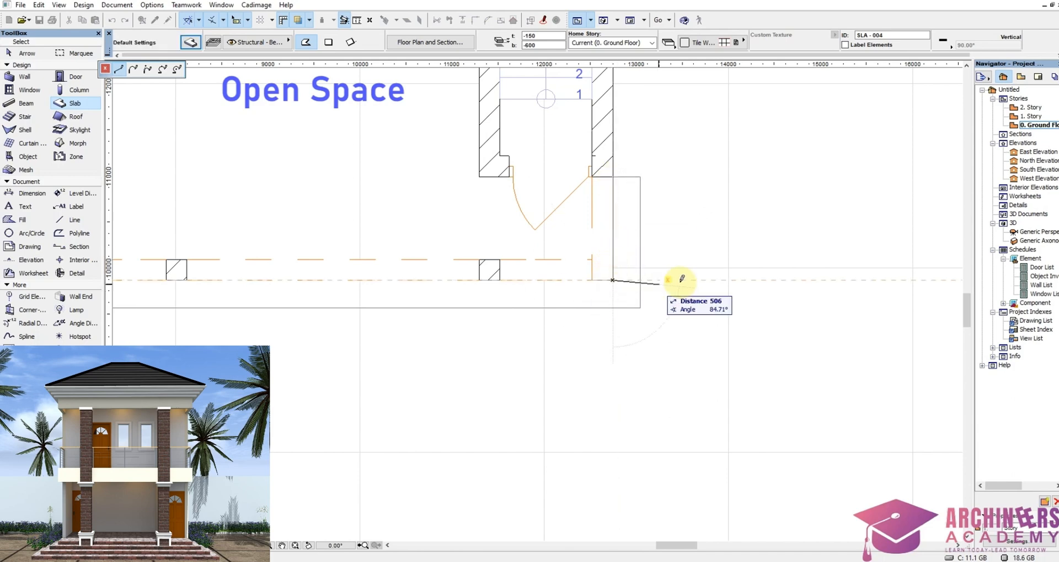
{"action": "scroll", "coordinate": [681, 279], "scroll_direction": "down", "scroll_amount": 3}
{"action": "scroll", "coordinate": [508, 277], "scroll_direction": "up", "scroll_amount": 3}
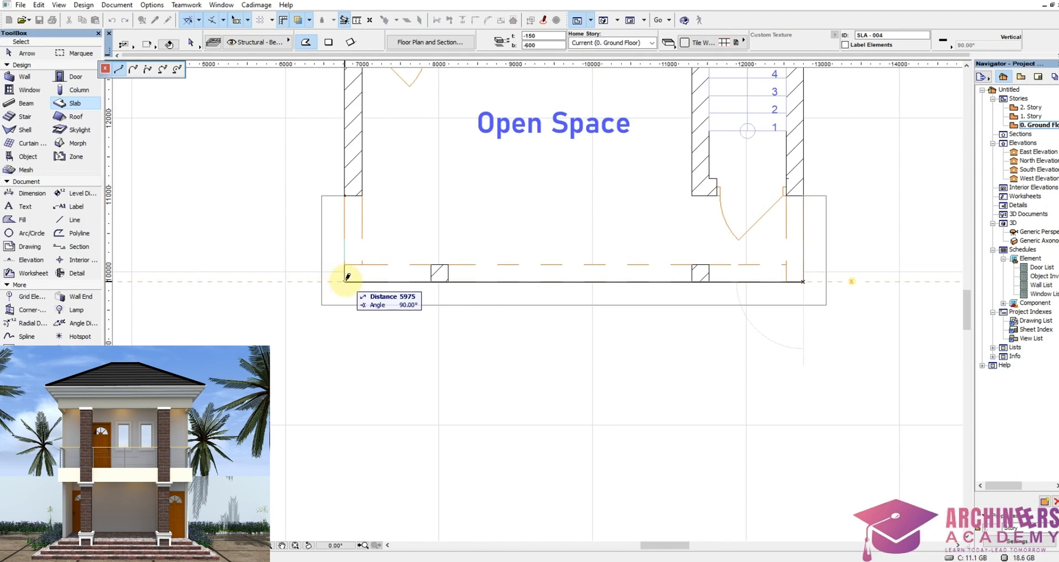
{"action": "left_click", "coordinate": [345, 281]}
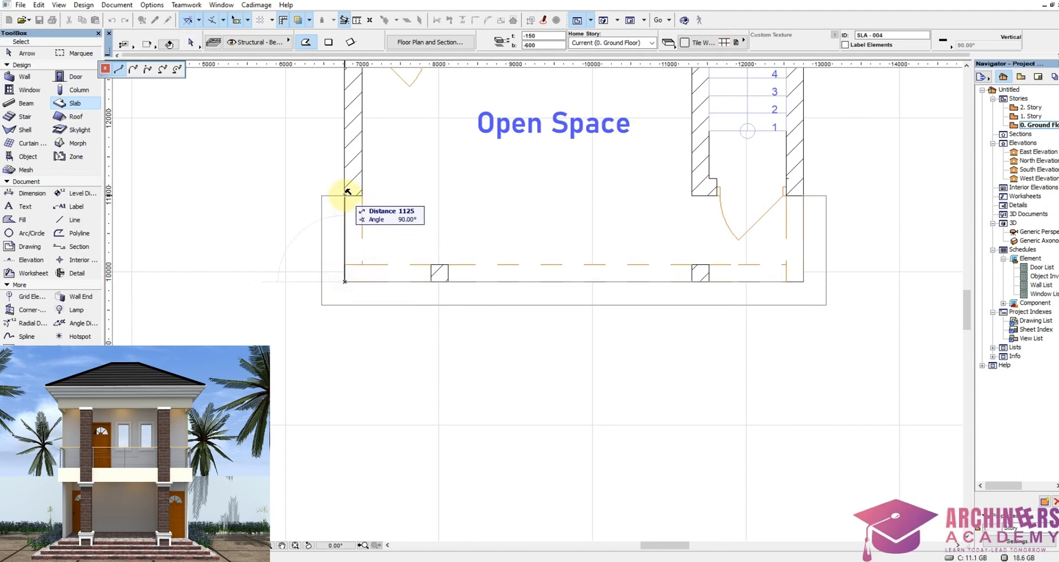
{"action": "left_click", "coordinate": [344, 196]}
{"action": "scroll", "coordinate": [459, 292], "scroll_direction": "down", "scroll_amount": 3}
{"action": "scroll", "coordinate": [380, 242], "scroll_direction": "up", "scroll_amount": 3}
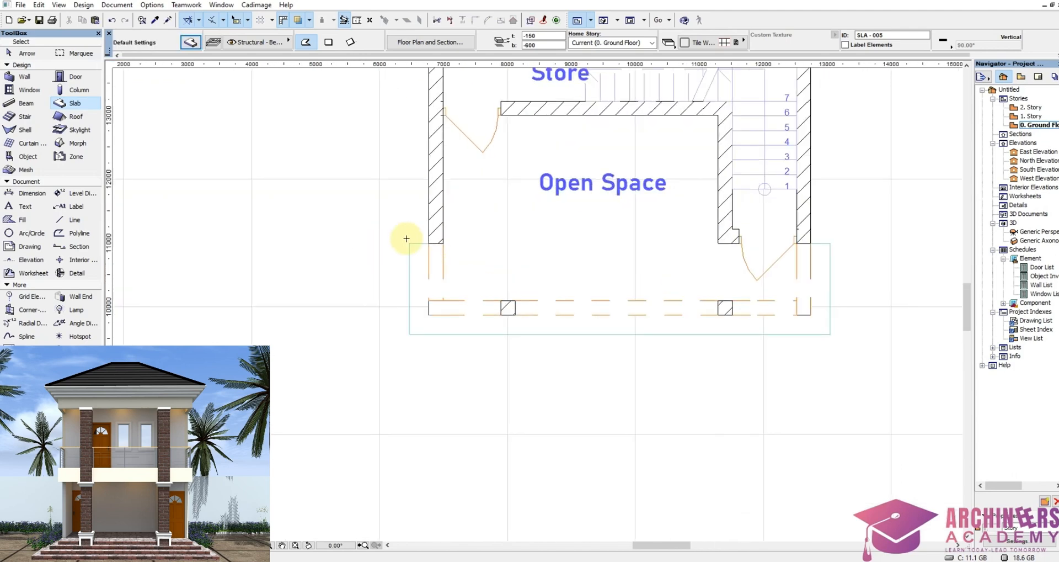
Step: Drag a copy of the U-shaped step slab 300 mm to the left
{"action": "left_click", "coordinate": [409, 243]}
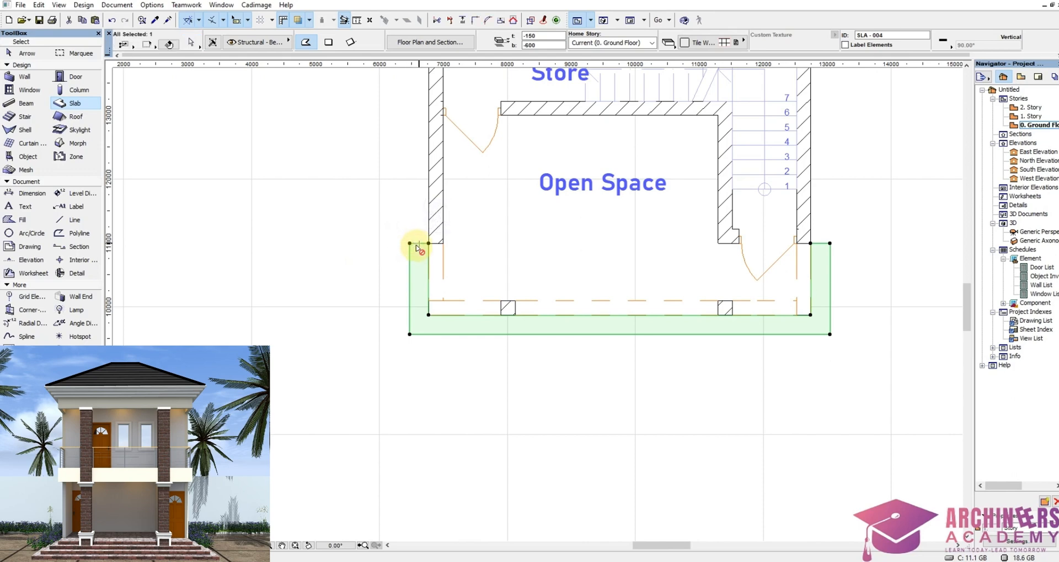
{"action": "key", "text": "ctrl+shift+d"}
{"action": "left_click", "coordinate": [429, 242]}
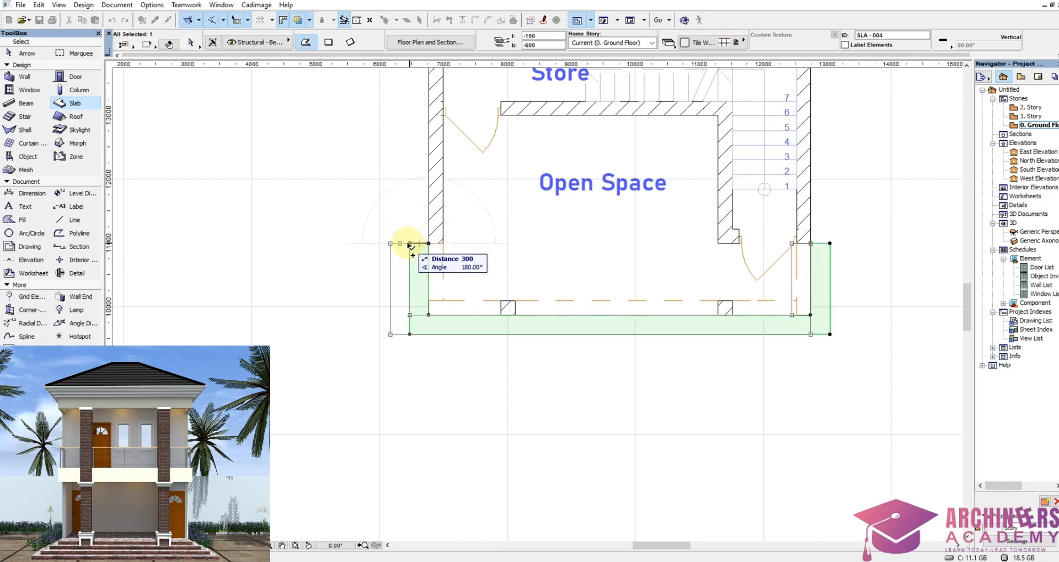
{"action": "left_click", "coordinate": [407, 243]}
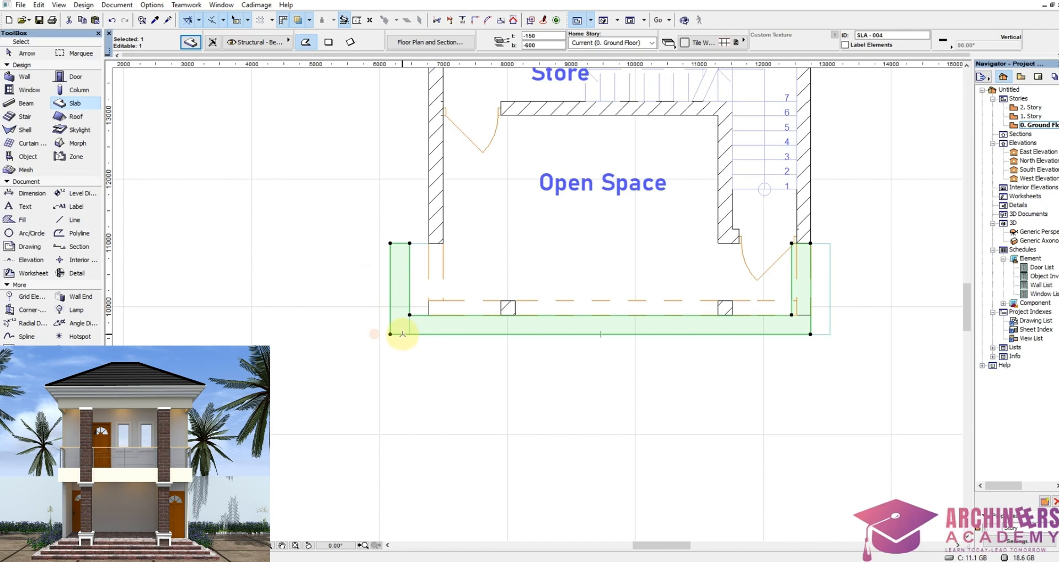
Step: Offset the copied slab's outer and inner front edges 300 mm towards the front
{"action": "left_click", "coordinate": [403, 334]}
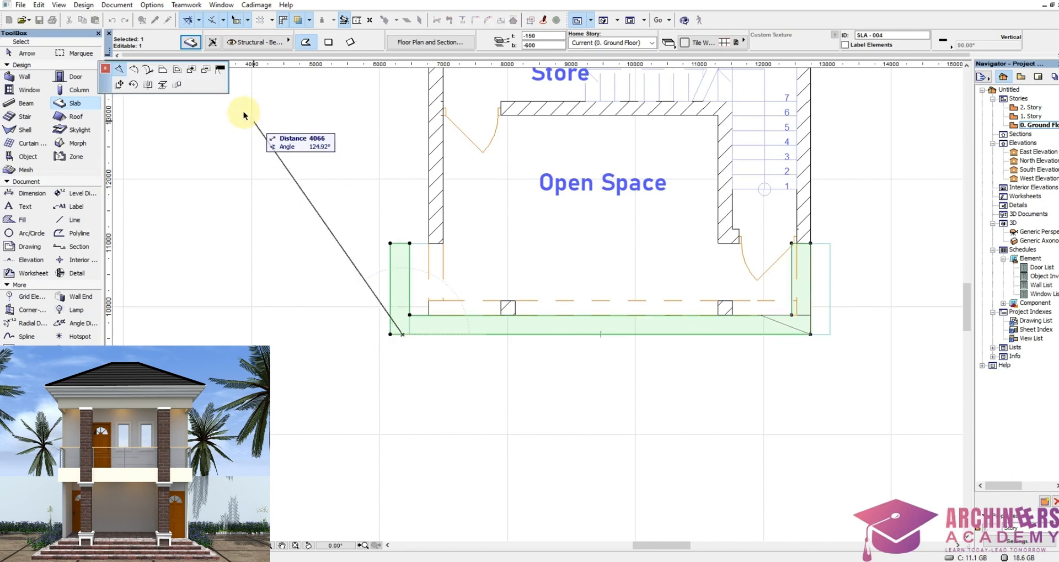
{"action": "left_click", "coordinate": [161, 70]}
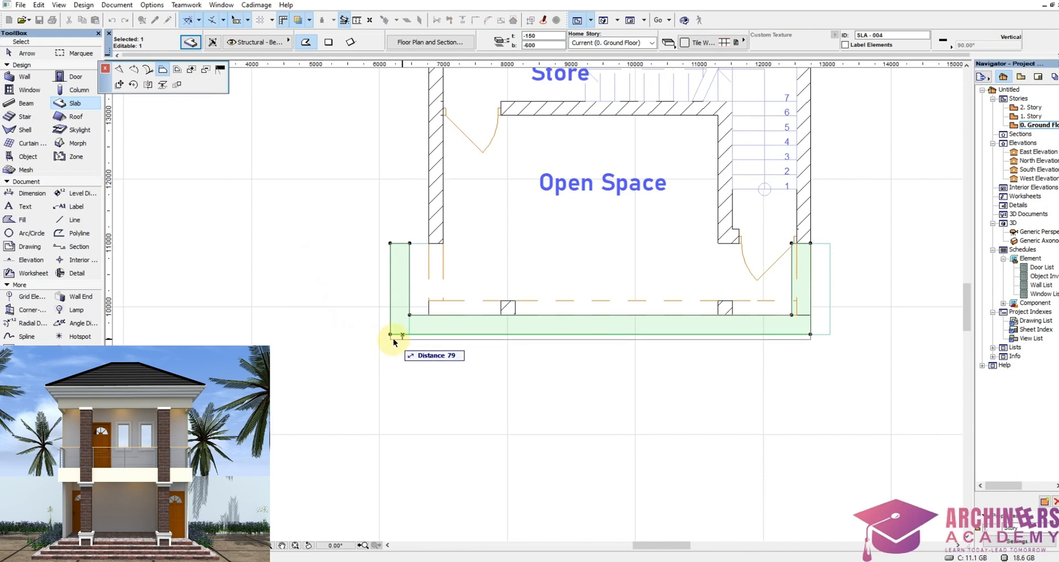
{"action": "type", "text": "300"}
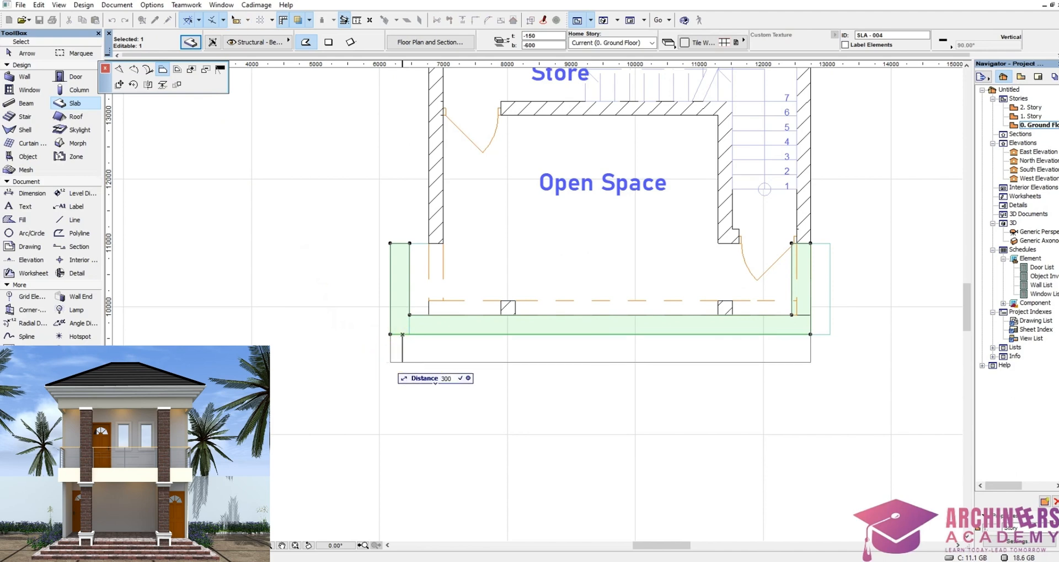
{"action": "key", "text": "Return"}
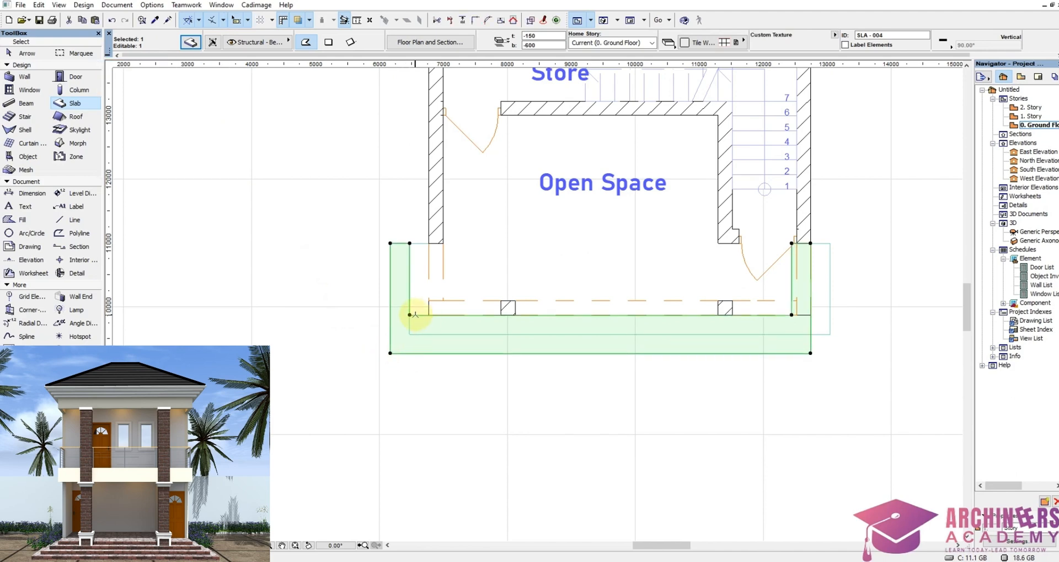
{"action": "left_click", "coordinate": [414, 314]}
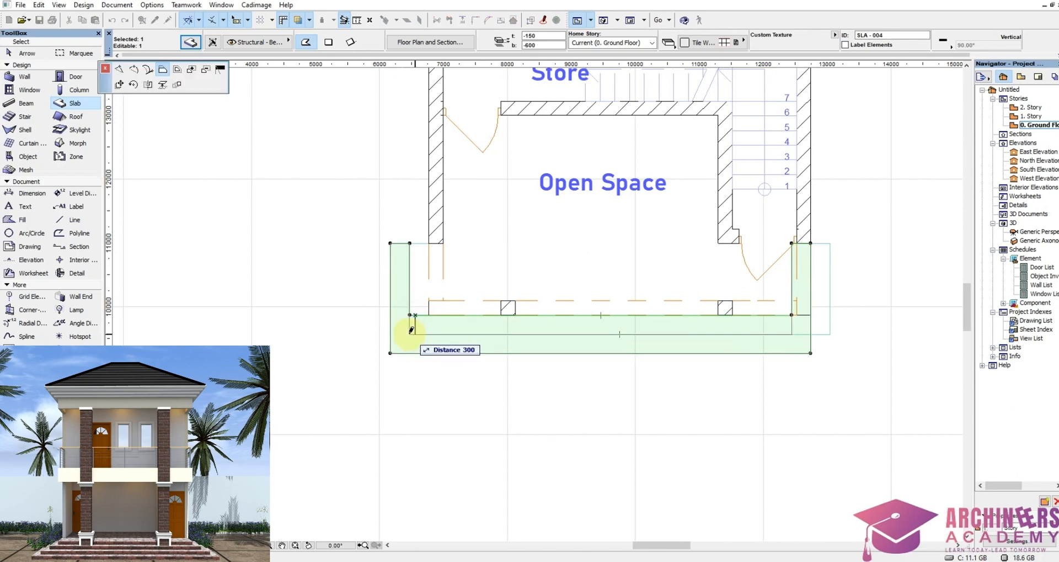
{"action": "left_click", "coordinate": [412, 330]}
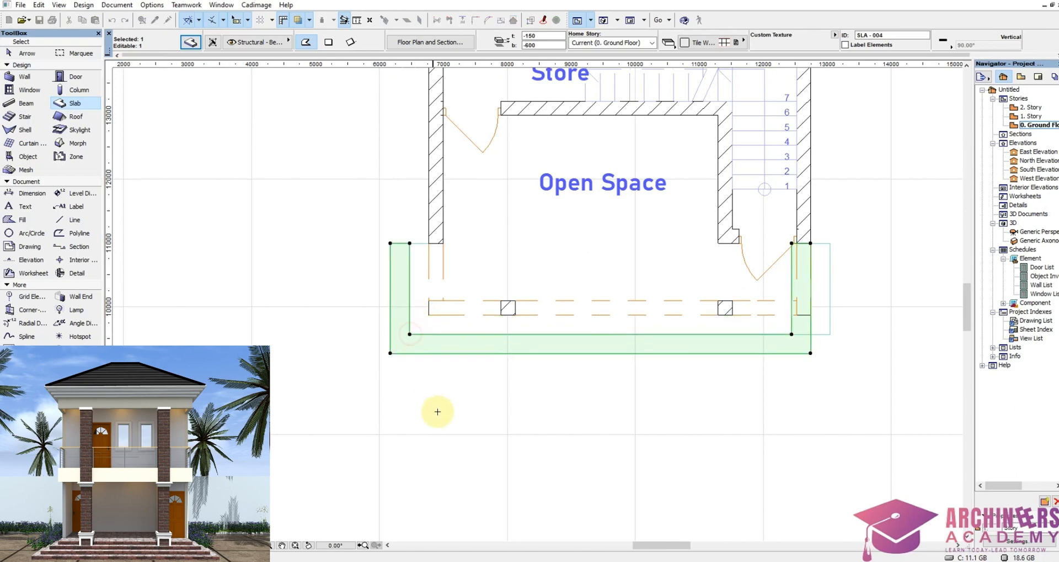
{"action": "scroll", "coordinate": [626, 338], "scroll_direction": "down", "scroll_amount": 3}
{"action": "scroll", "coordinate": [681, 343], "scroll_direction": "up", "scroll_amount": 3}
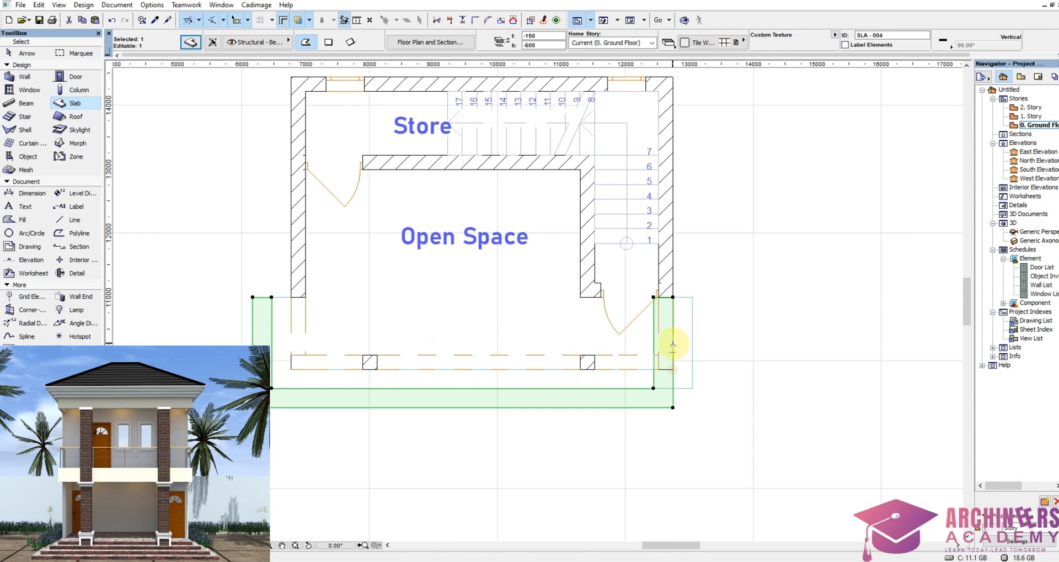
Step: Offset the copied slab's right outer and inner edges 600 mm outward so it wraps around the first step
{"action": "left_click", "coordinate": [673, 345]}
{"action": "left_click", "coordinate": [692, 343]}
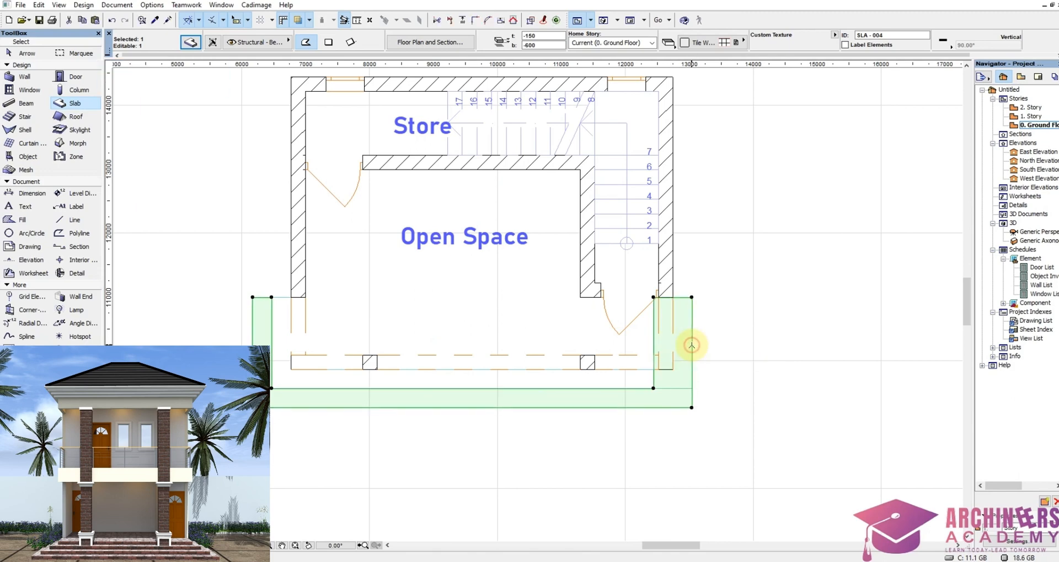
{"action": "left_click", "coordinate": [692, 345]}
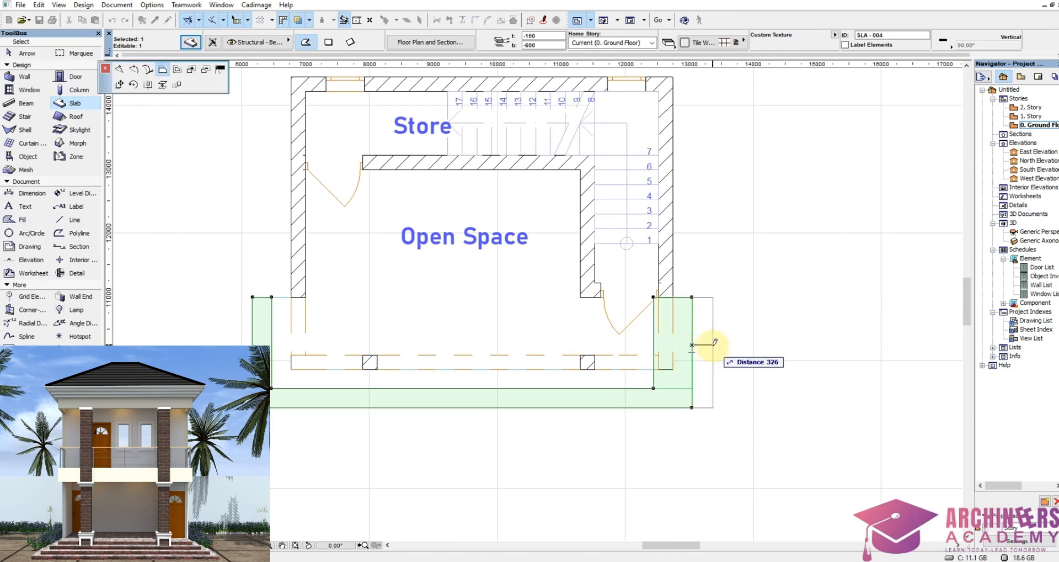
{"action": "left_click", "coordinate": [711, 344]}
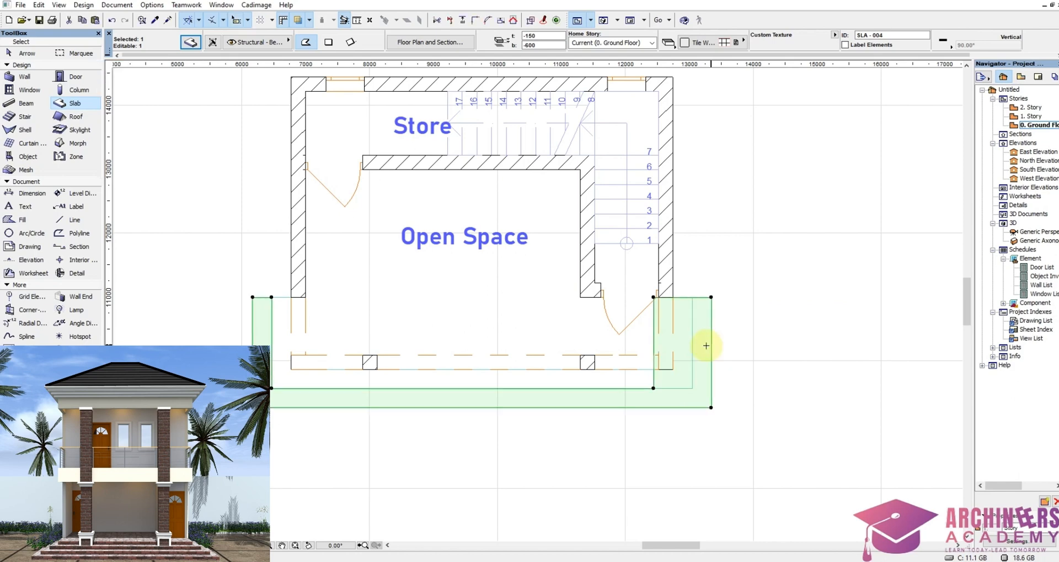
{"action": "left_click", "coordinate": [654, 350]}
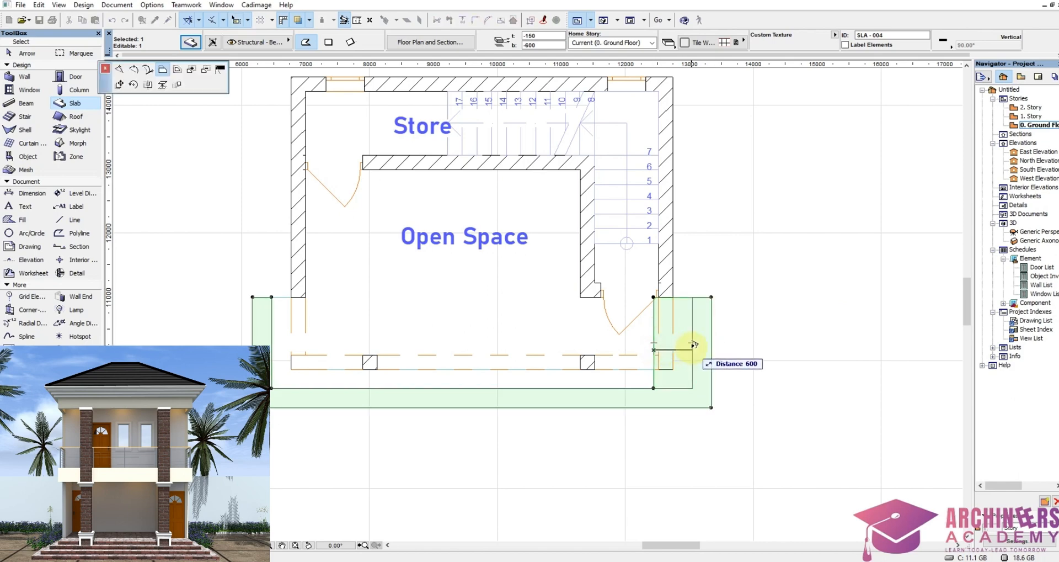
{"action": "left_click", "coordinate": [693, 346]}
{"action": "key", "text": "Escape"}
{"action": "scroll", "coordinate": [732, 344], "scroll_direction": "down", "scroll_amount": 2}
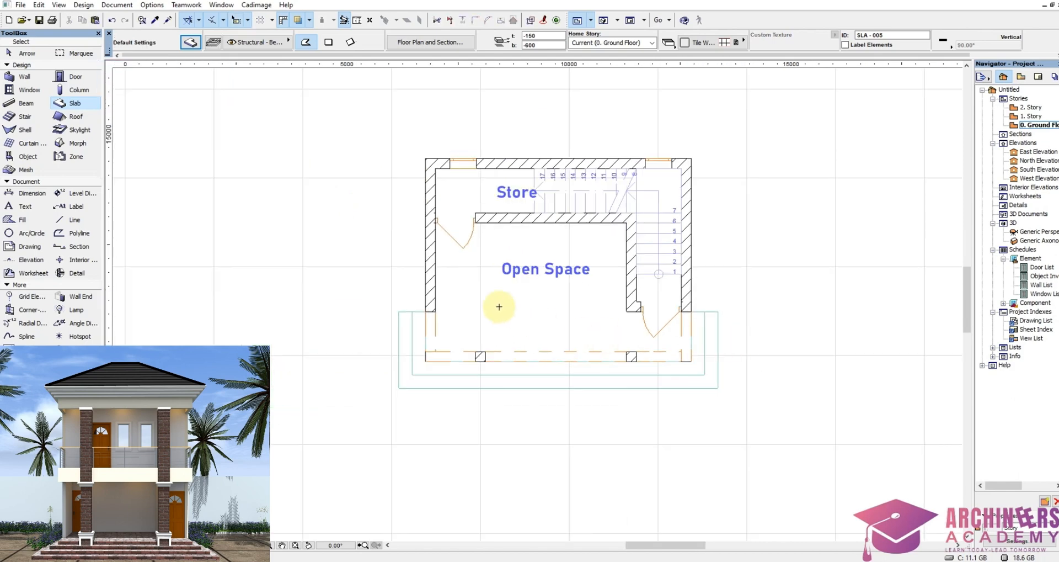
Step: Copy the second step slab one strip width to the left and offset the copy's outer and inner front edges 300 mm forward
{"action": "left_click", "coordinate": [405, 312]}
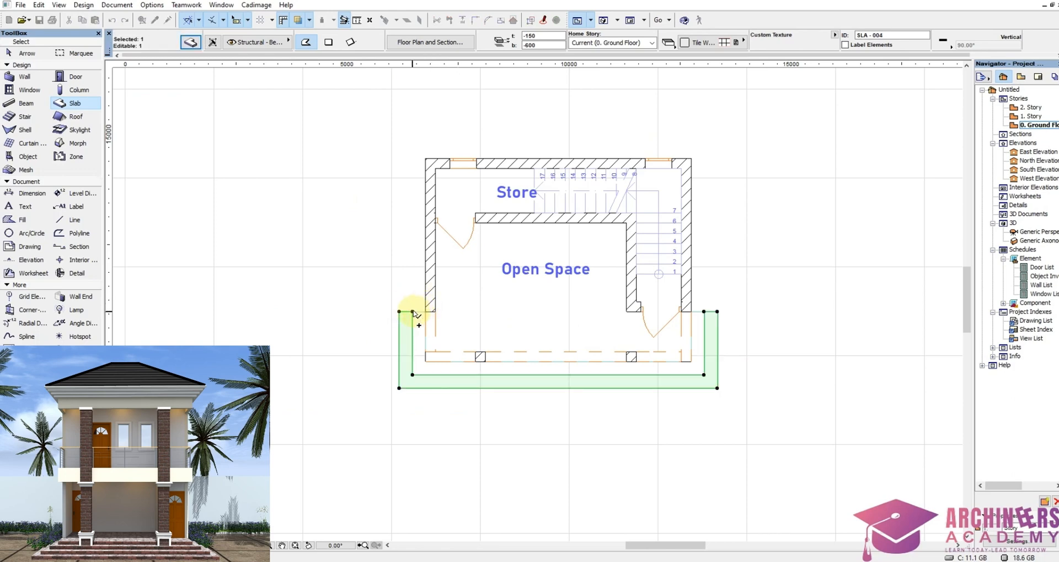
{"action": "left_click_drag", "start_coordinate": [413, 312], "coordinate": [399, 310]}
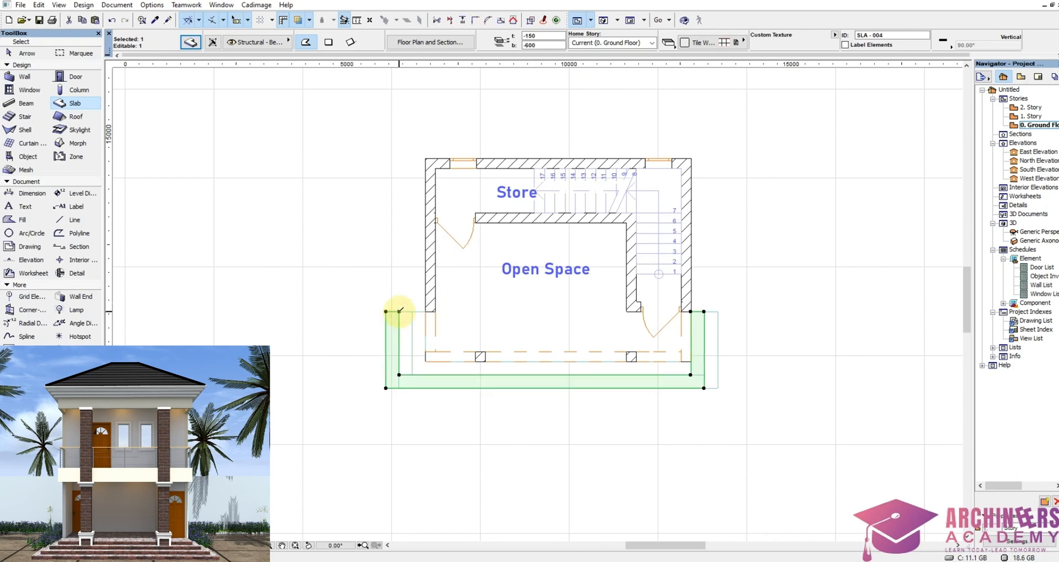
{"action": "left_click", "coordinate": [417, 387]}
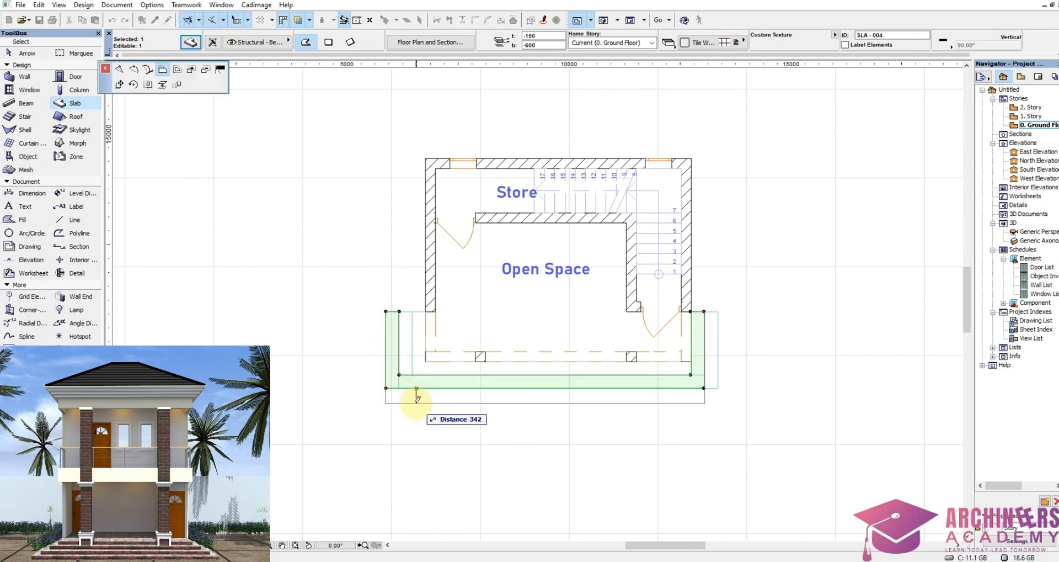
{"action": "type", "text": "300"}
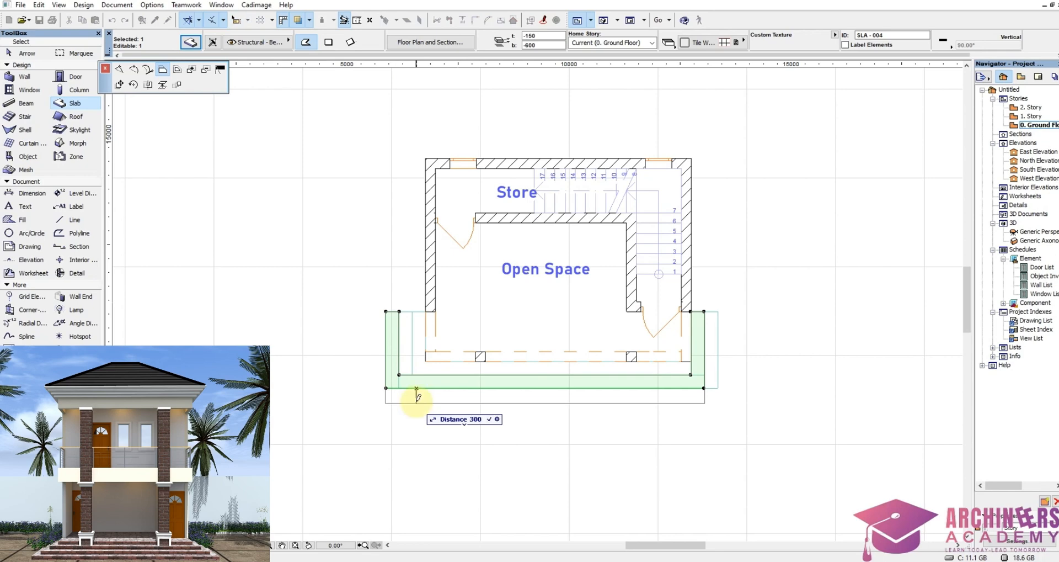
{"action": "key", "text": "Return"}
{"action": "left_click", "coordinate": [405, 375]}
{"action": "left_click", "coordinate": [404, 388]}
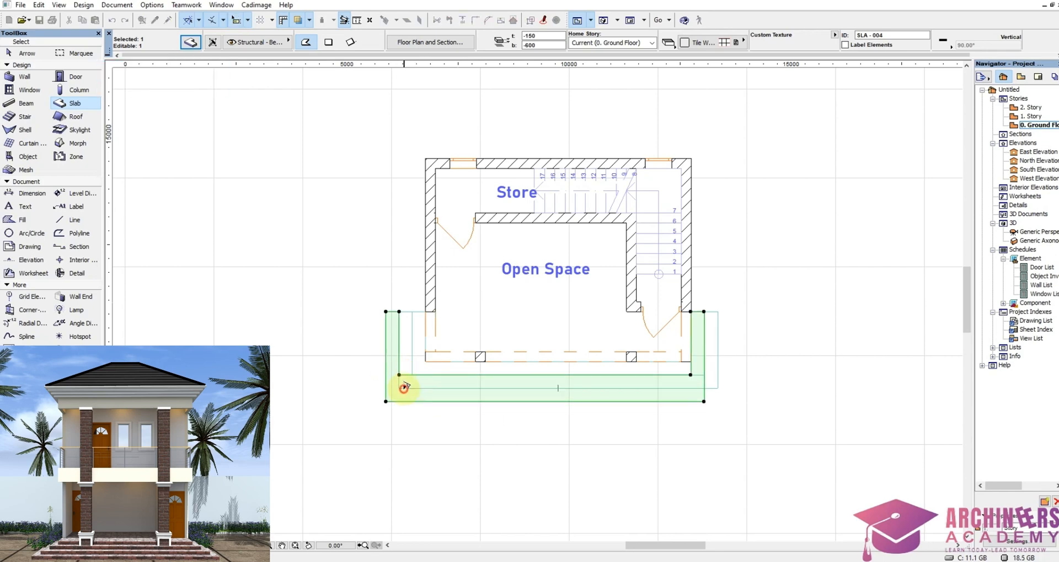
Step: Offset the third step slab's right outer edge 600 mm outward and its inner edge out to the second step's outer edge
{"action": "scroll", "coordinate": [710, 336], "scroll_direction": "up", "scroll_amount": 2}
{"action": "left_click", "coordinate": [701, 337]}
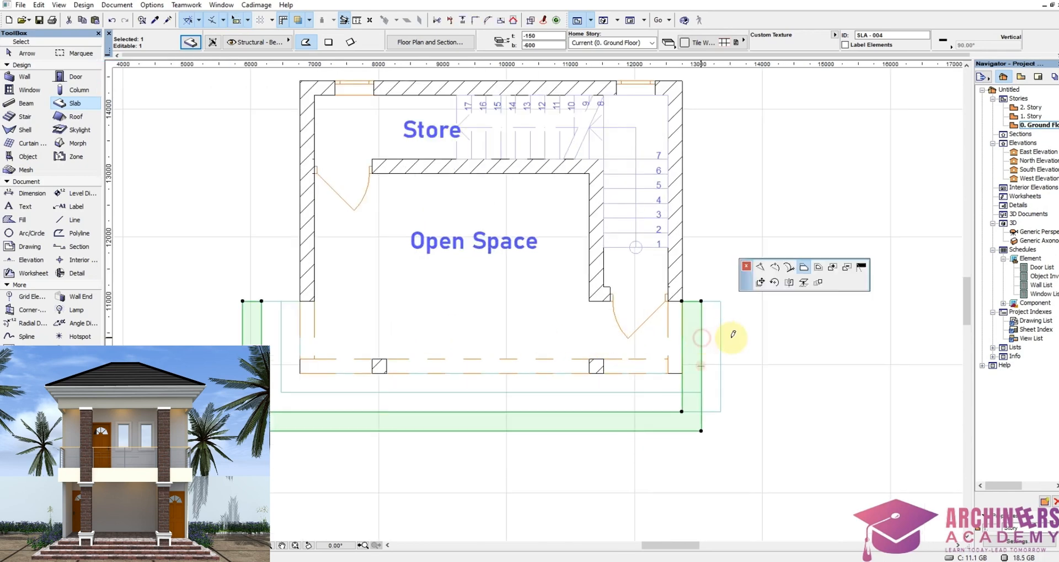
{"action": "type", "text": "600"}
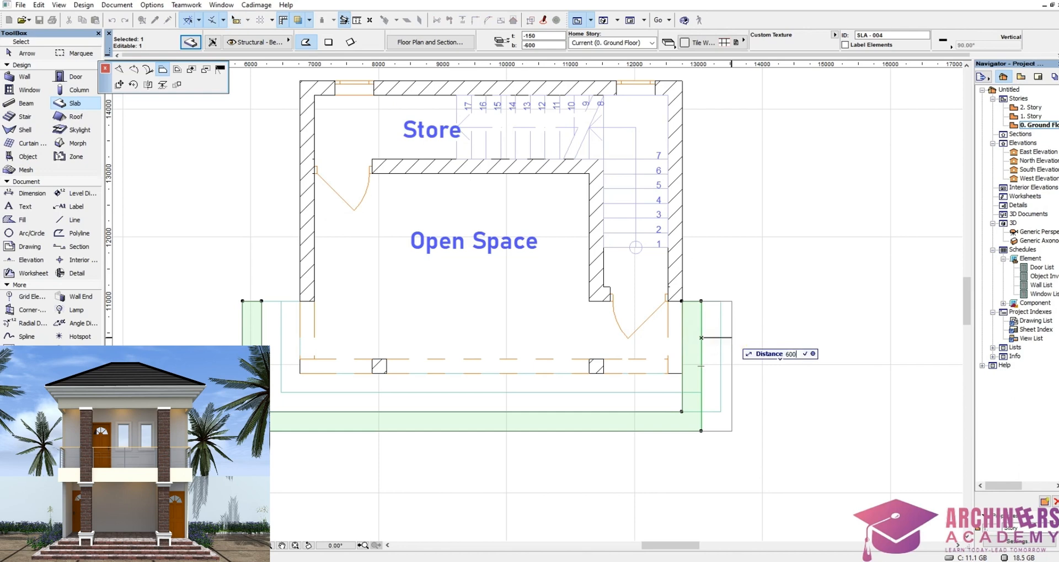
{"action": "key", "text": "Return"}
{"action": "left_click", "coordinate": [682, 342]}
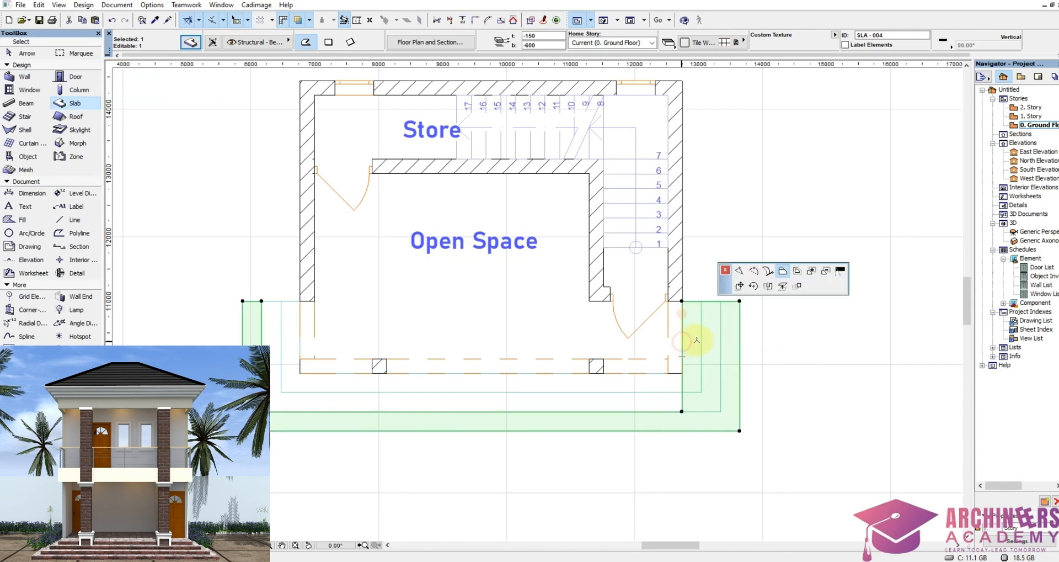
{"action": "left_click", "coordinate": [720, 340]}
{"action": "key", "text": "Escape"}
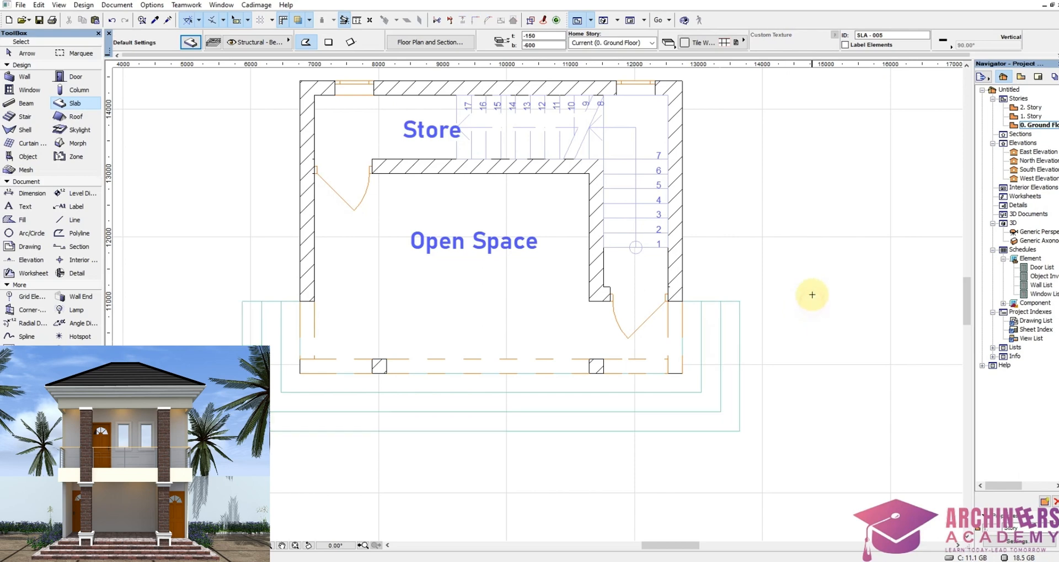
Step: Show the model in 3D and examine the three entrance step slabs from the front
{"action": "scroll", "coordinate": [803, 300], "scroll_direction": "down", "scroll_amount": 2}
{"action": "right_click", "coordinate": [589, 431]}
{"action": "left_click", "coordinate": [636, 396]}
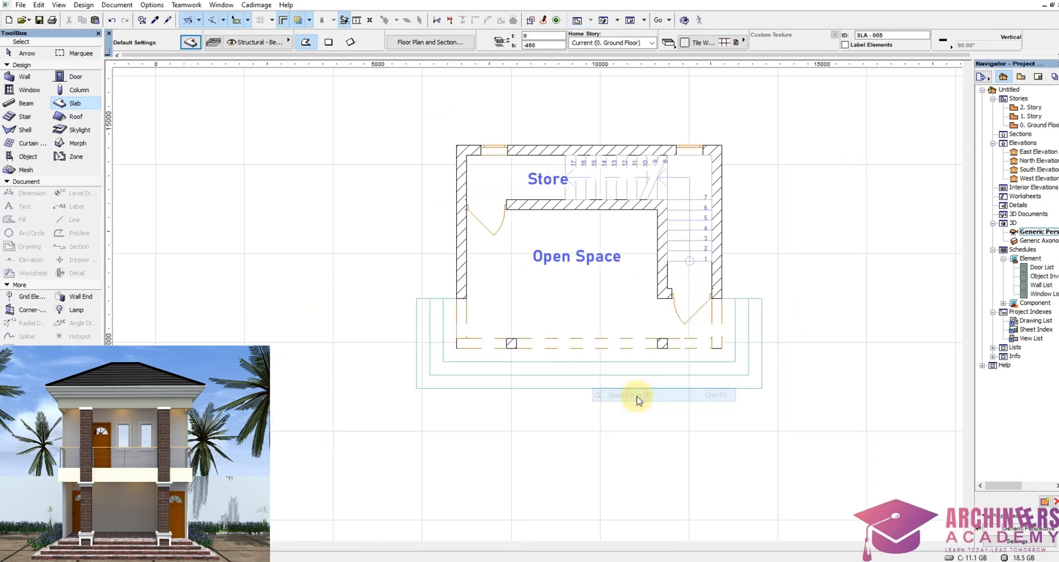
{"action": "left_click_drag", "start_coordinate": [518, 501], "coordinate": [466, 426]}
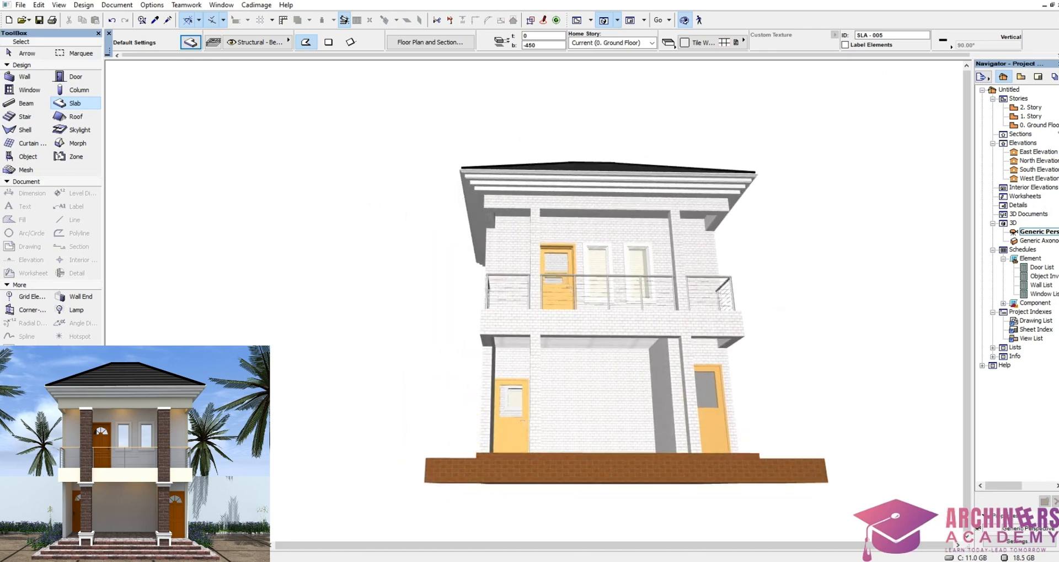
Step: On the ground floor plan, set the middle step slab's thickness to 300 mm and its height relative to the current story to -300
{"action": "double_click", "coordinate": [1035, 126]}
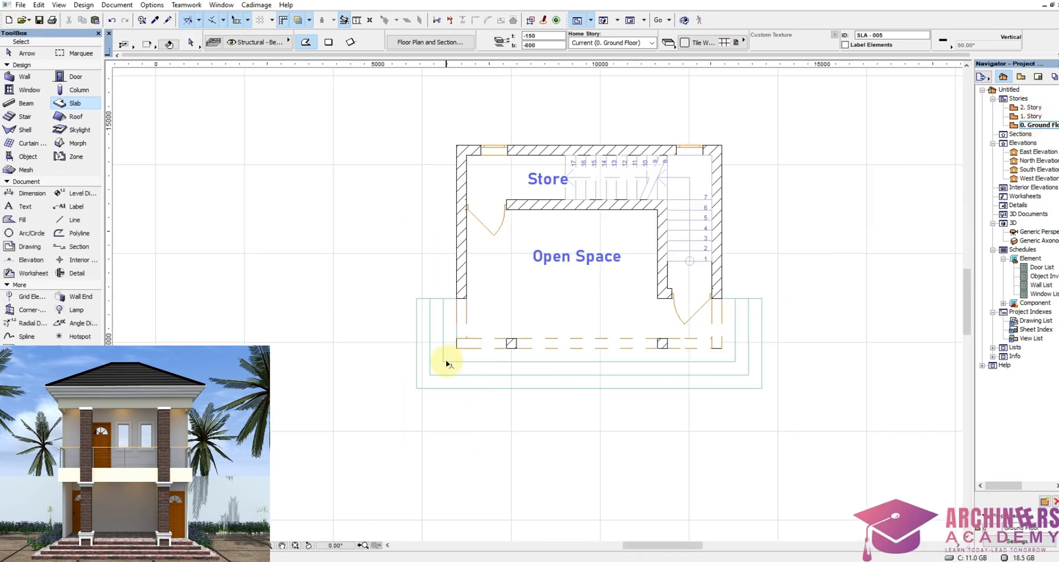
{"action": "left_click", "coordinate": [448, 363]}
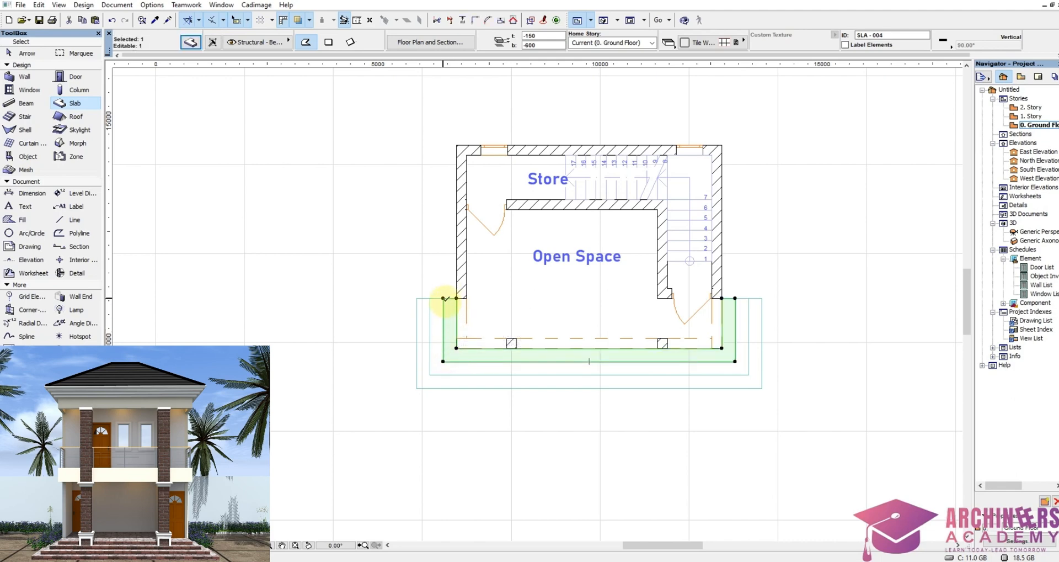
{"action": "left_click", "coordinate": [396, 416]}
{"action": "left_click", "coordinate": [432, 370], "text": "shift"}
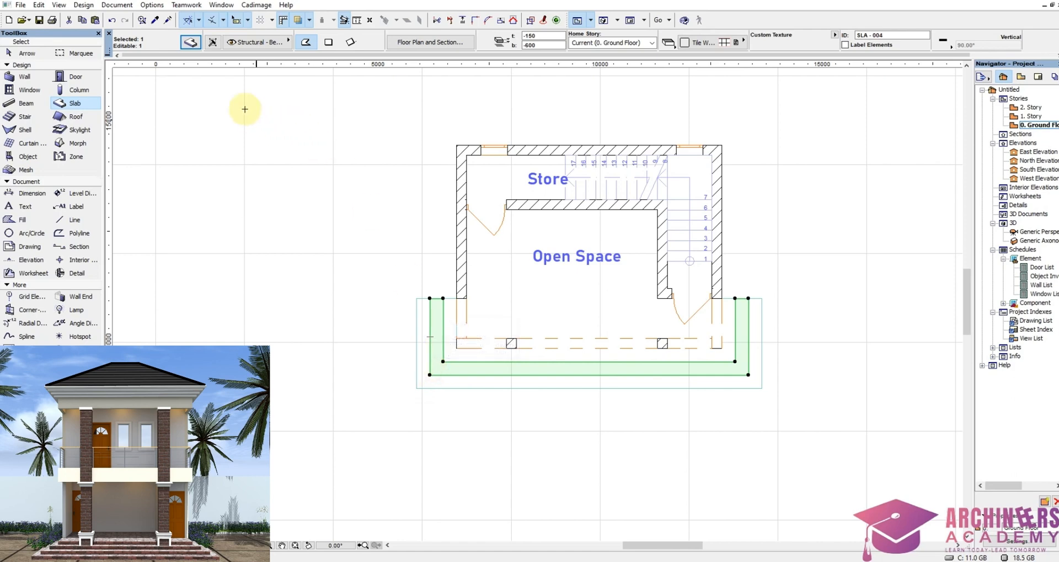
{"action": "left_click", "coordinate": [402, 44]}
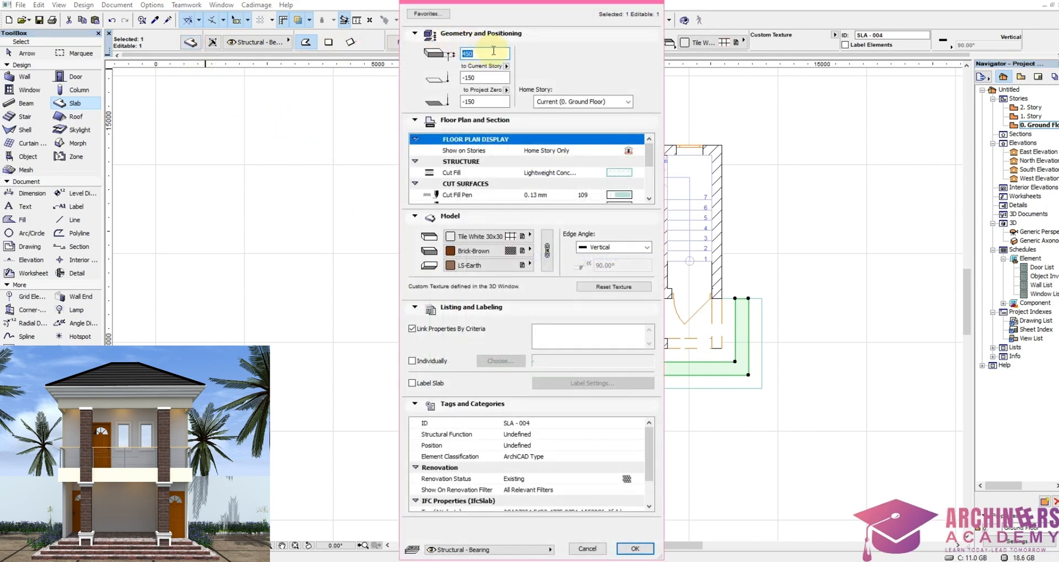
{"action": "type", "text": "300"}
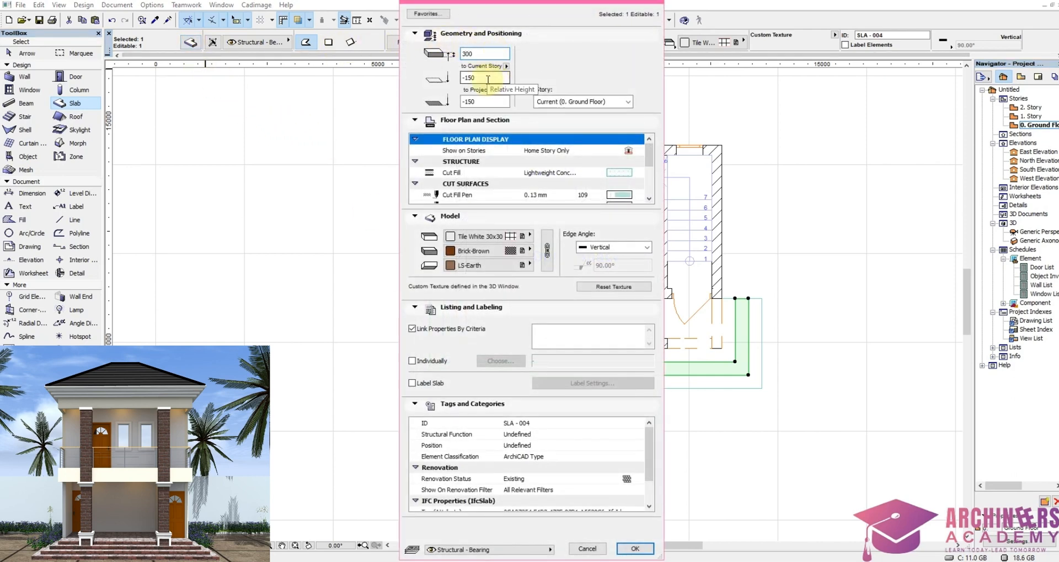
{"action": "left_click_drag", "start_coordinate": [488, 78], "coordinate": [460, 78]}
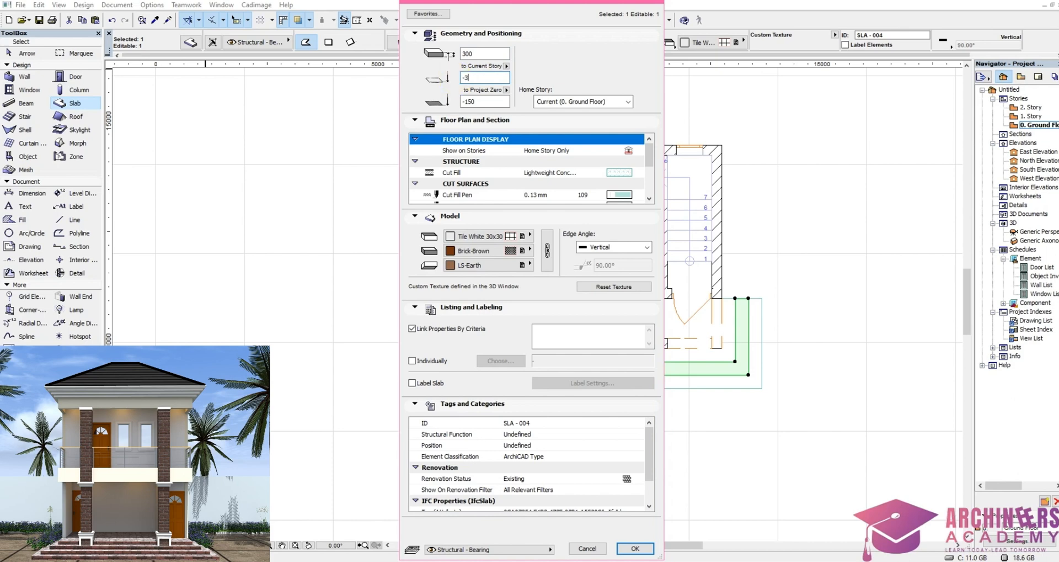
{"action": "type", "text": "-300"}
{"action": "left_click", "coordinate": [635, 548]}
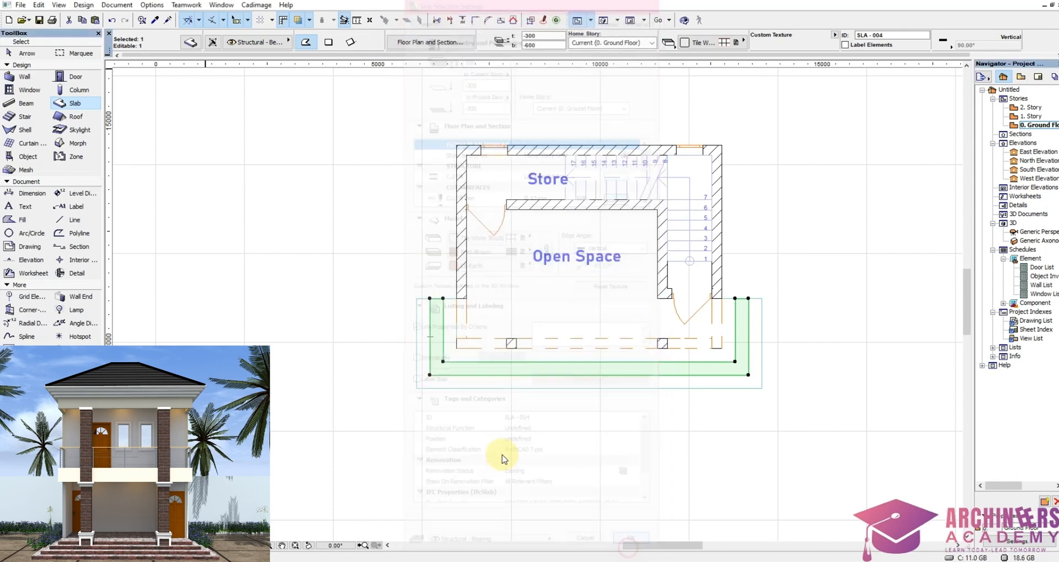
Step: Set the outermost step slab's thickness to 150 mm and its height relative to the current story to -450
{"action": "left_click", "coordinate": [466, 447]}
{"action": "left_click", "coordinate": [411, 390]}
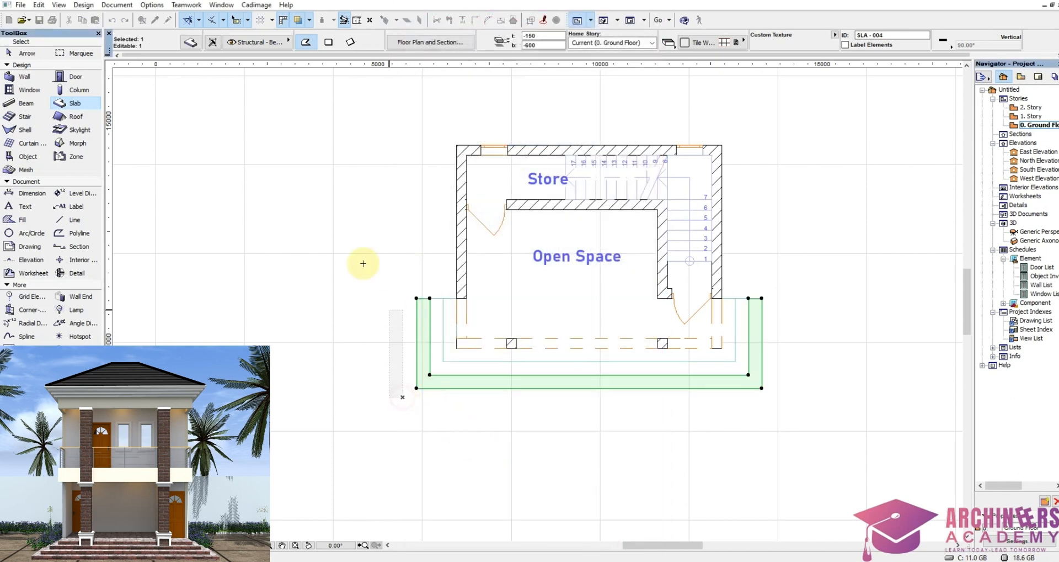
{"action": "left_click", "coordinate": [191, 43]}
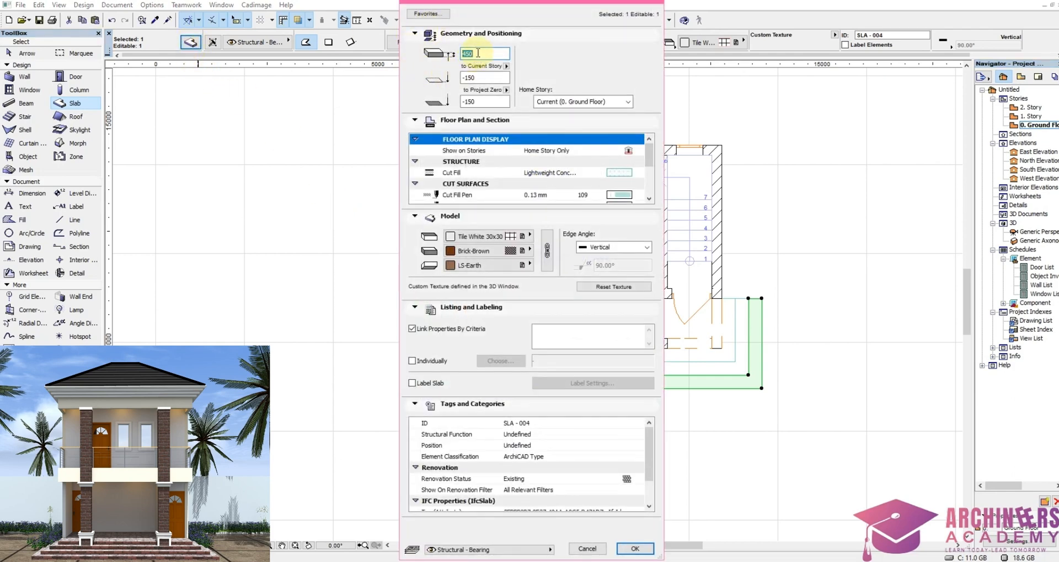
{"action": "type", "text": "150"}
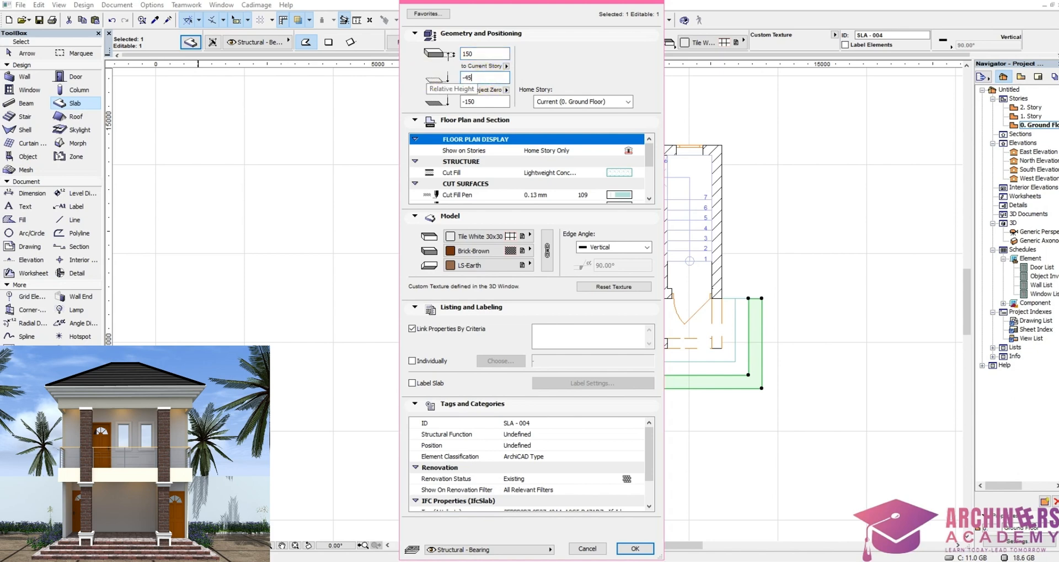
{"action": "left_click", "coordinate": [635, 548]}
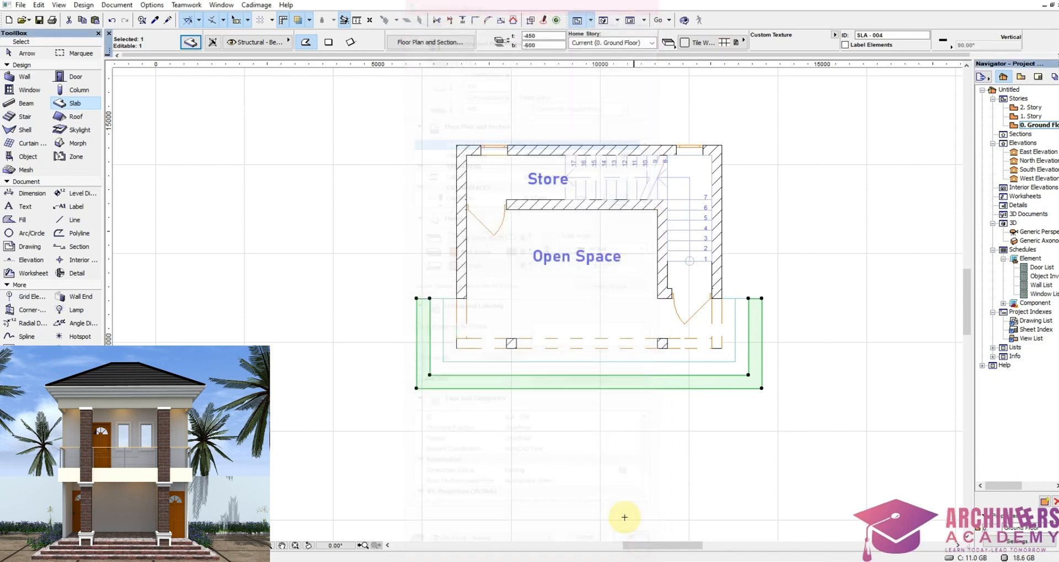
Step: Show the model in 3D and examine the stepped entrance slabs from both sides of the house
{"action": "right_click", "coordinate": [606, 495]}
{"action": "left_click", "coordinate": [643, 450]}
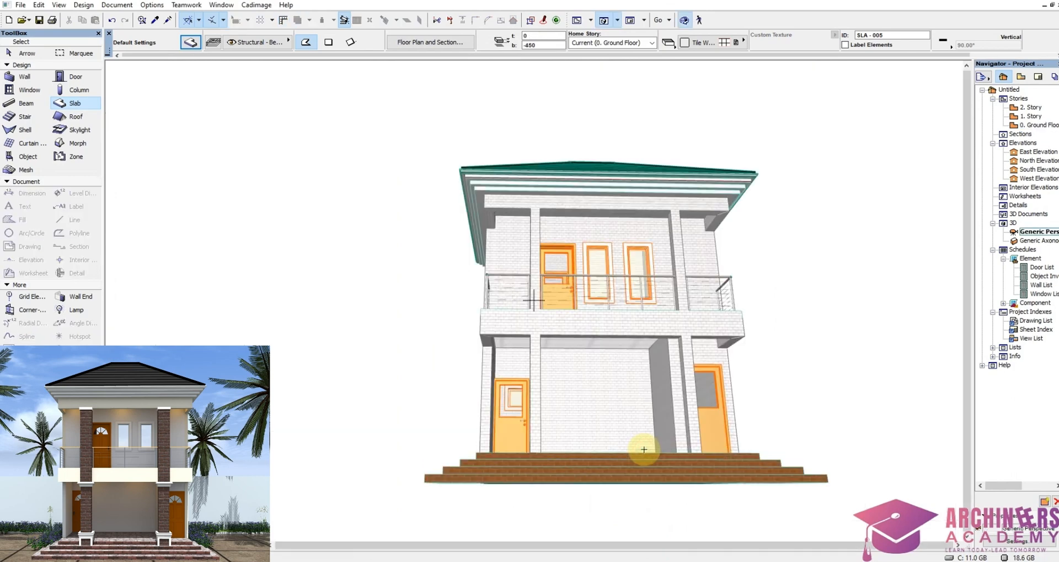
{"action": "left_click_drag", "start_coordinate": [610, 442], "coordinate": [286, 366]}
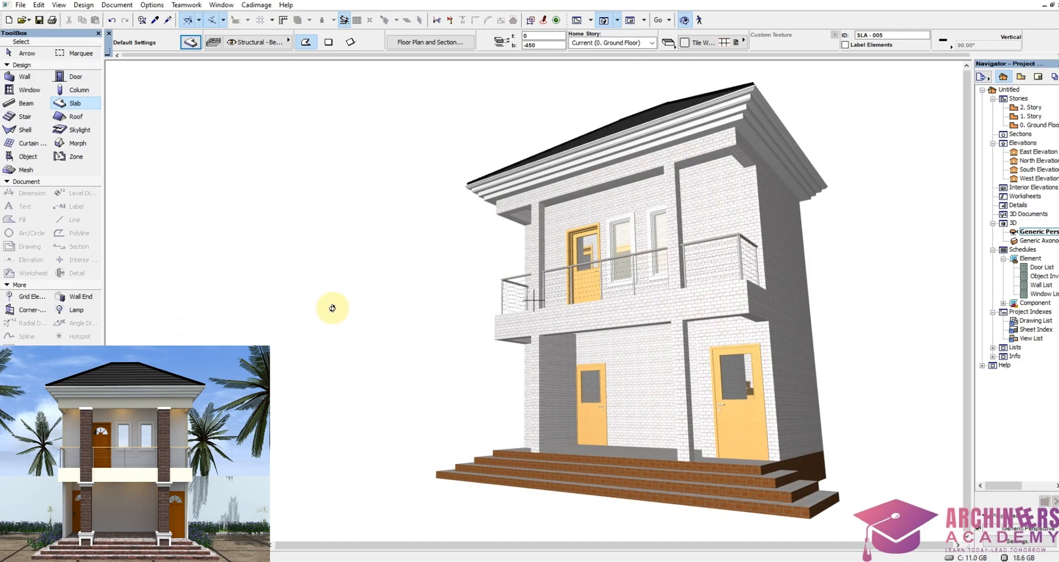
{"action": "left_click_drag", "start_coordinate": [335, 298], "coordinate": [662, 298]}
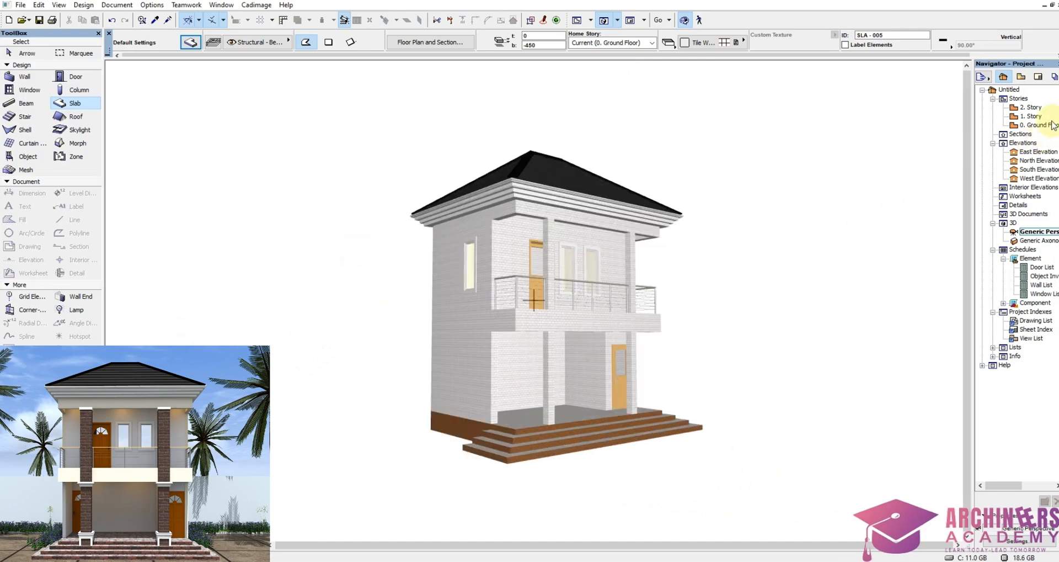
Step: On the ground floor plan, set the dimension defaults to custom-length witness lines, Bahnschrift SemiBold Condensed text at 2.50 mm and marker size 3 mm
{"action": "double_click", "coordinate": [1050, 125]}
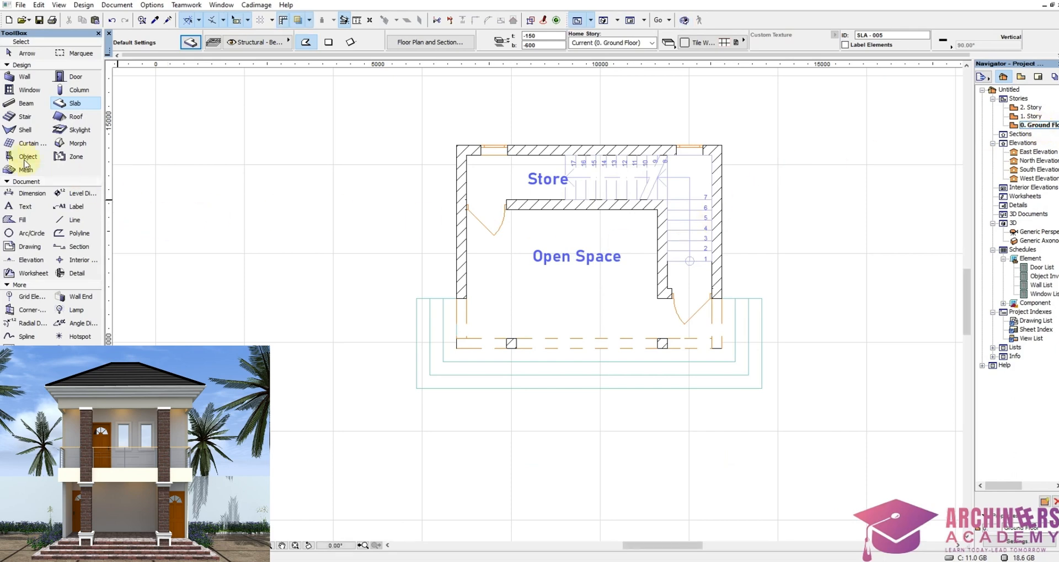
{"action": "left_click", "coordinate": [25, 193]}
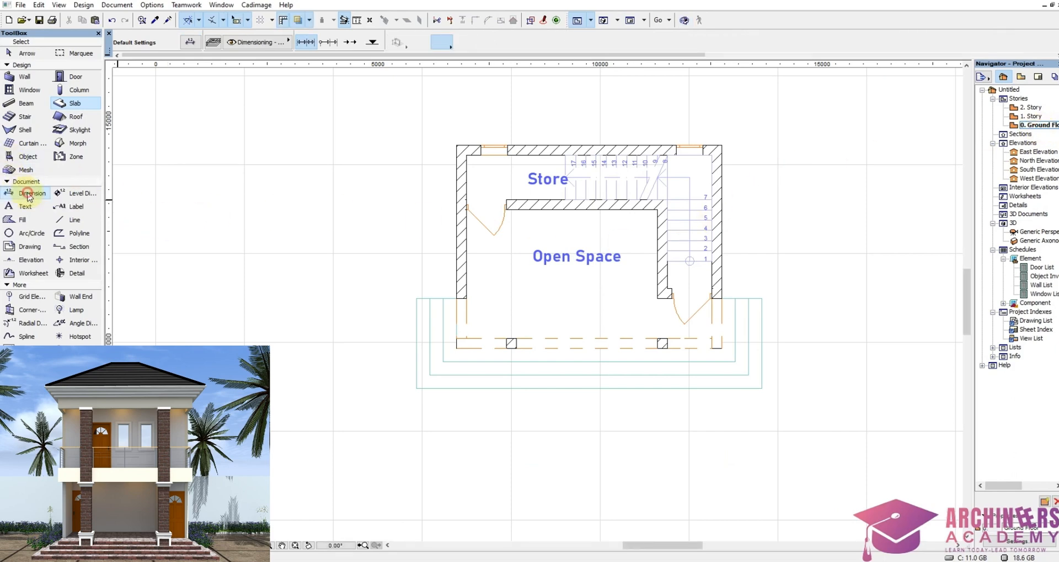
{"action": "left_click", "coordinate": [193, 43]}
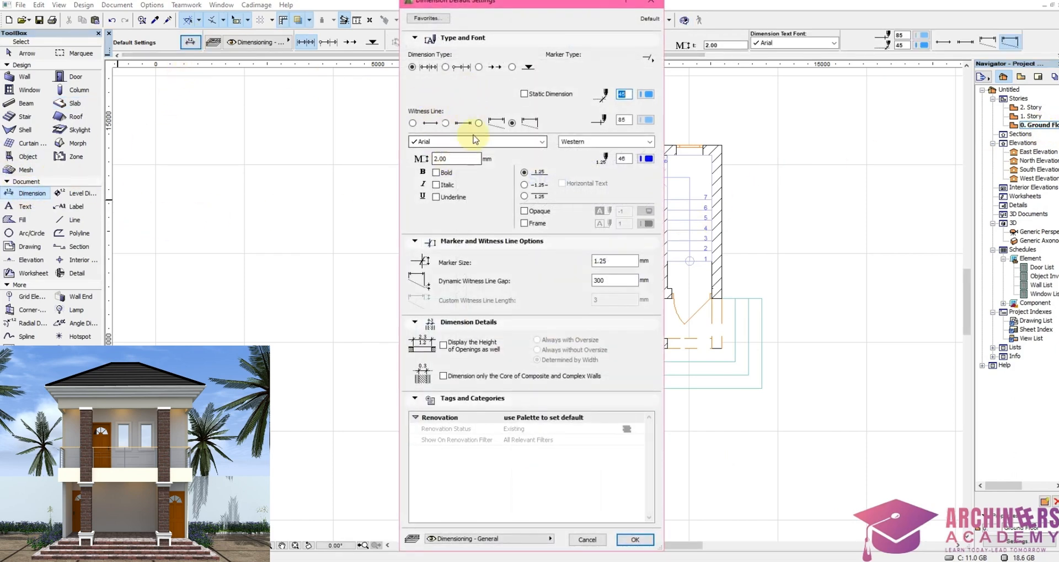
{"action": "left_click", "coordinate": [479, 123]}
{"action": "left_click", "coordinate": [463, 150]}
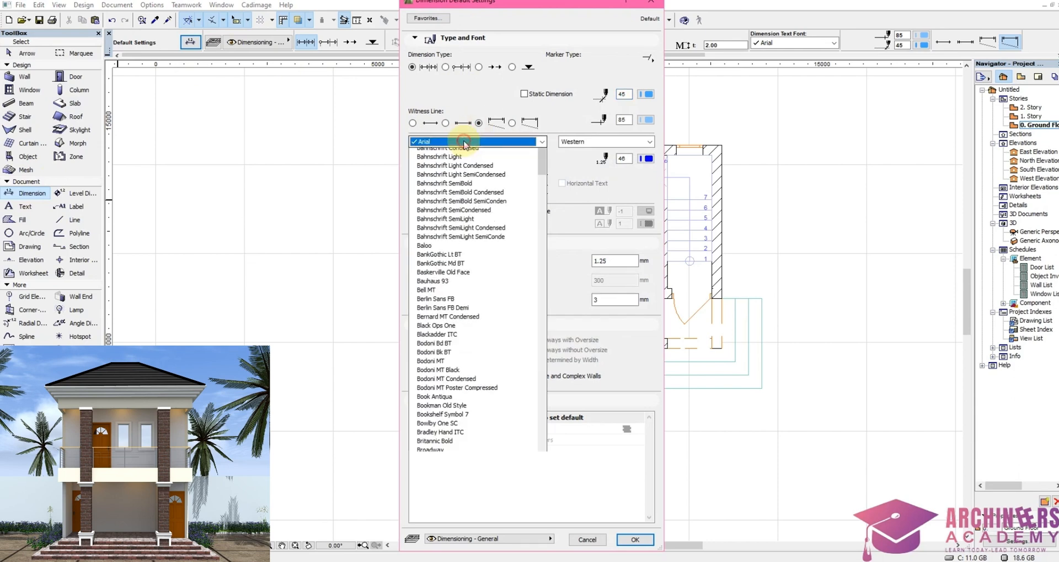
{"action": "scroll", "coordinate": [473, 176], "scroll_direction": "up", "scroll_amount": 2}
{"action": "left_click_drag", "start_coordinate": [542, 207], "coordinate": [545, 164]}
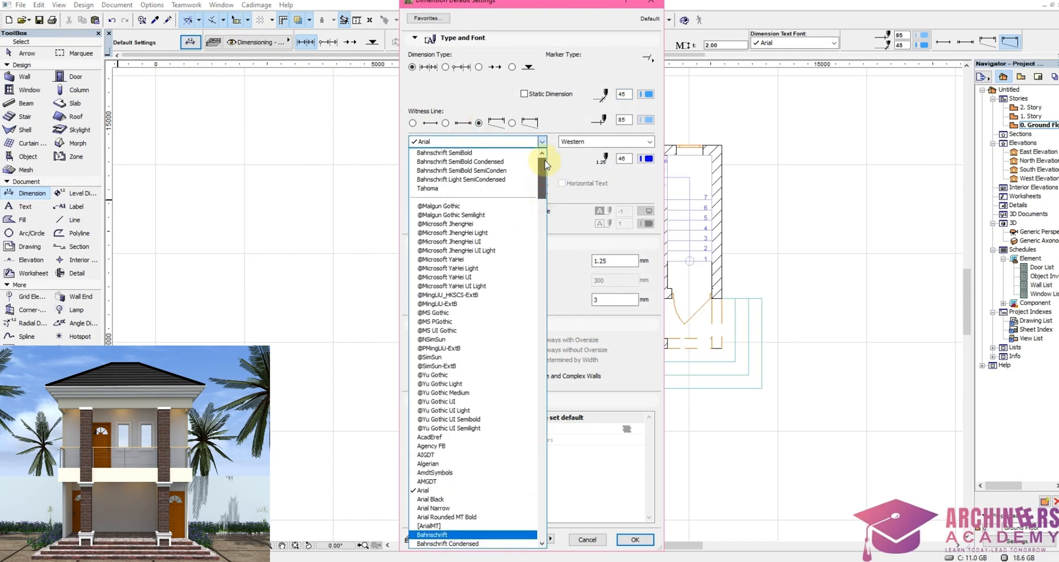
{"action": "left_click", "coordinate": [475, 162]}
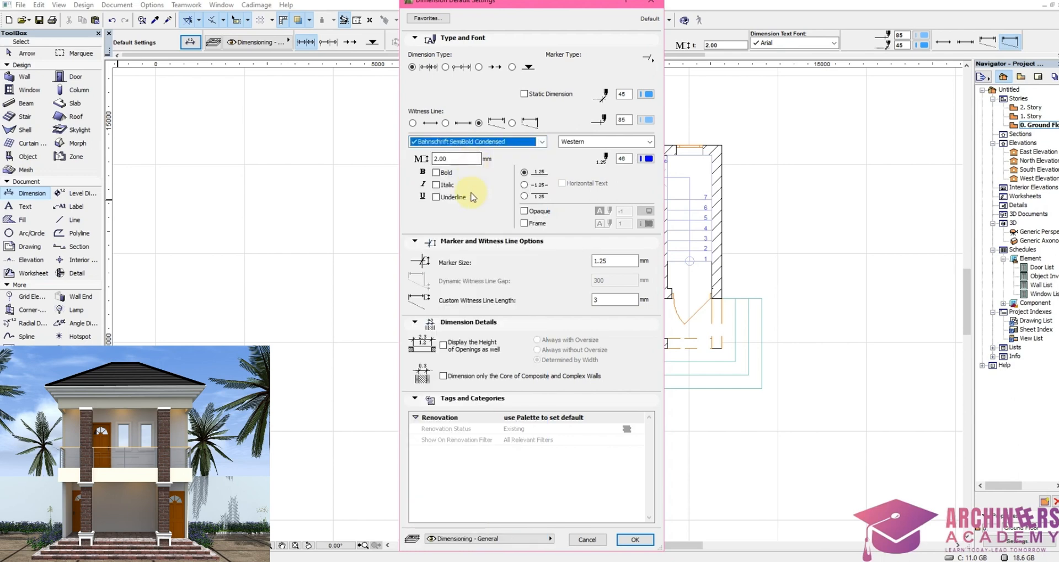
{"action": "left_click", "coordinate": [443, 160]}
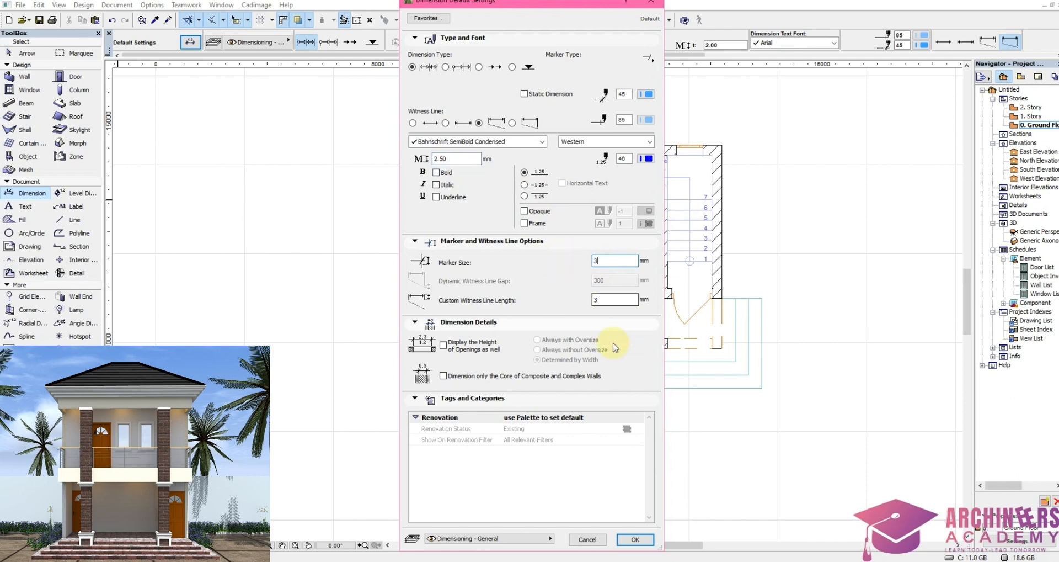
{"action": "left_click", "coordinate": [631, 539]}
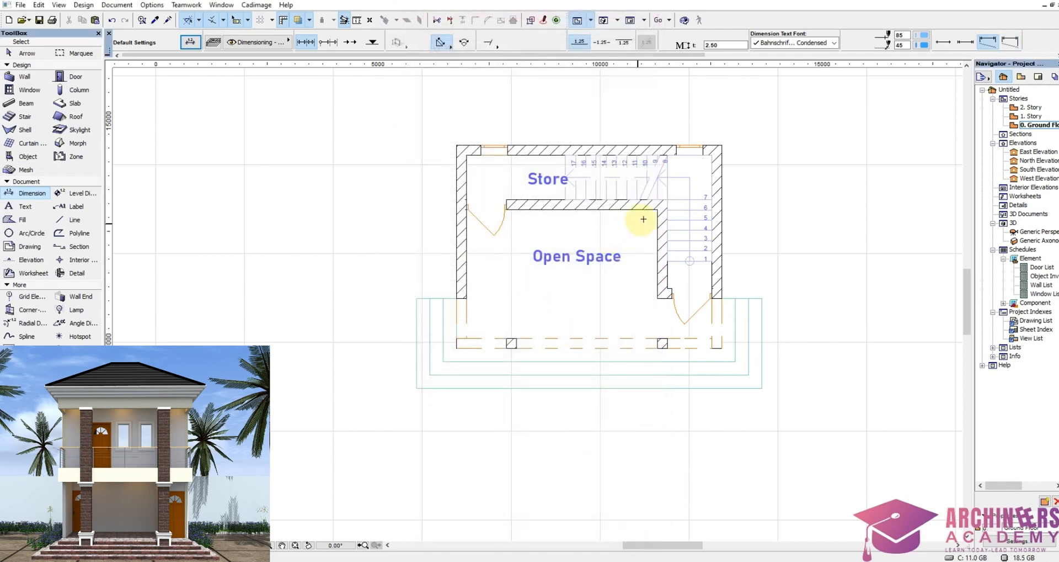
Step: Dimension the Open Space's clear width between its side walls, placing the dimension line just above the room name
{"action": "left_click", "coordinate": [657, 209]}
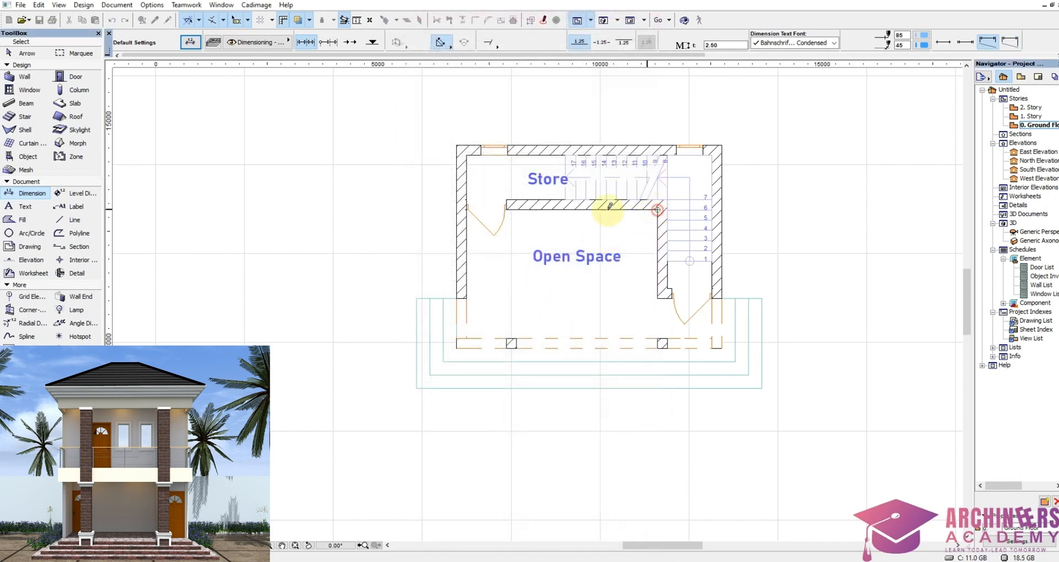
{"action": "left_click", "coordinate": [466, 210]}
{"action": "right_click", "coordinate": [484, 246]}
{"action": "left_click", "coordinate": [518, 333]}
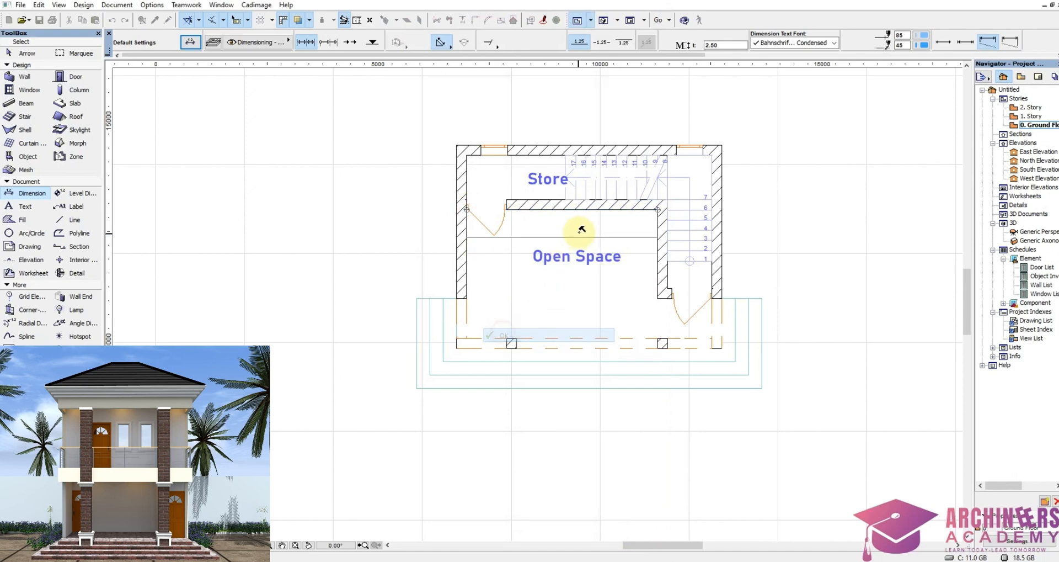
{"action": "left_click", "coordinate": [577, 232]}
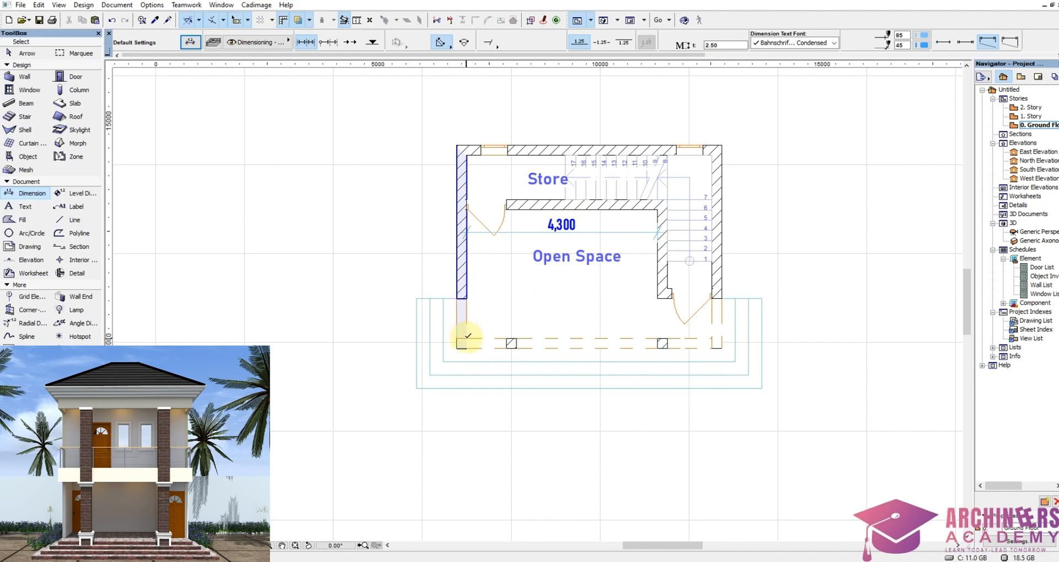
Step: Dimension the Open Space's clear depth from the front beam to the Store wall, placing the line near the left wall
{"action": "left_click", "coordinate": [467, 338]}
{"action": "left_click", "coordinate": [467, 209]}
{"action": "right_click", "coordinate": [478, 267]}
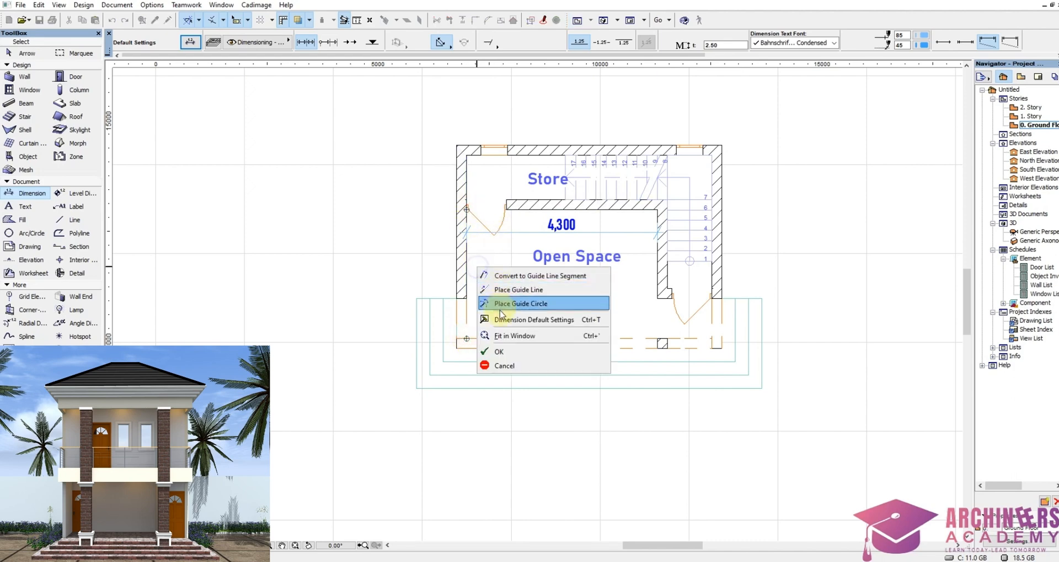
{"action": "left_click", "coordinate": [501, 351]}
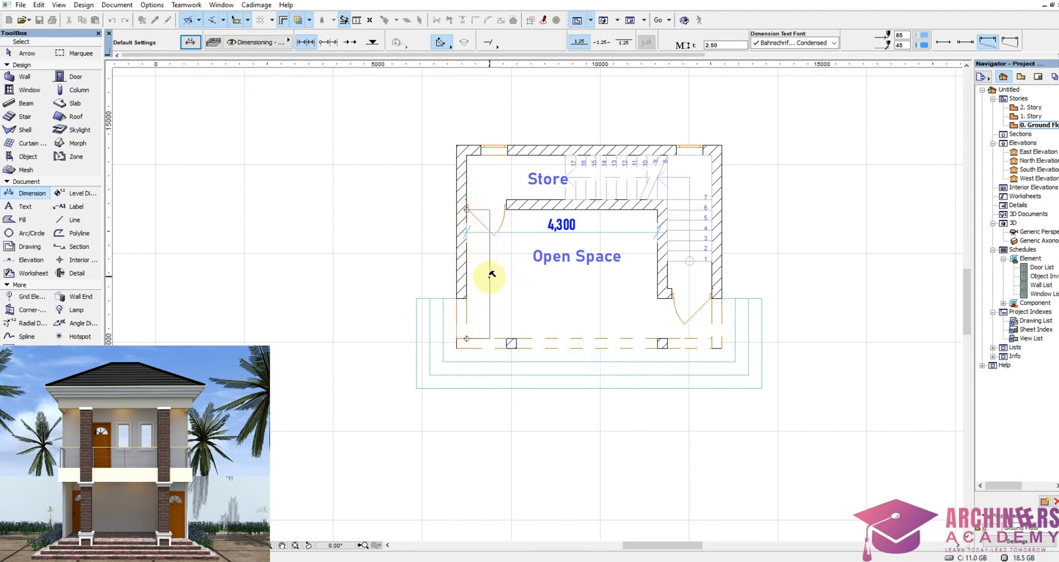
{"action": "left_click", "coordinate": [487, 275]}
Step: Dimension the Store's clear depth between the partition and rear wall, aligning the line with the Open Space depth dimension
{"action": "scroll", "coordinate": [470, 198], "scroll_direction": "up", "scroll_amount": 2}
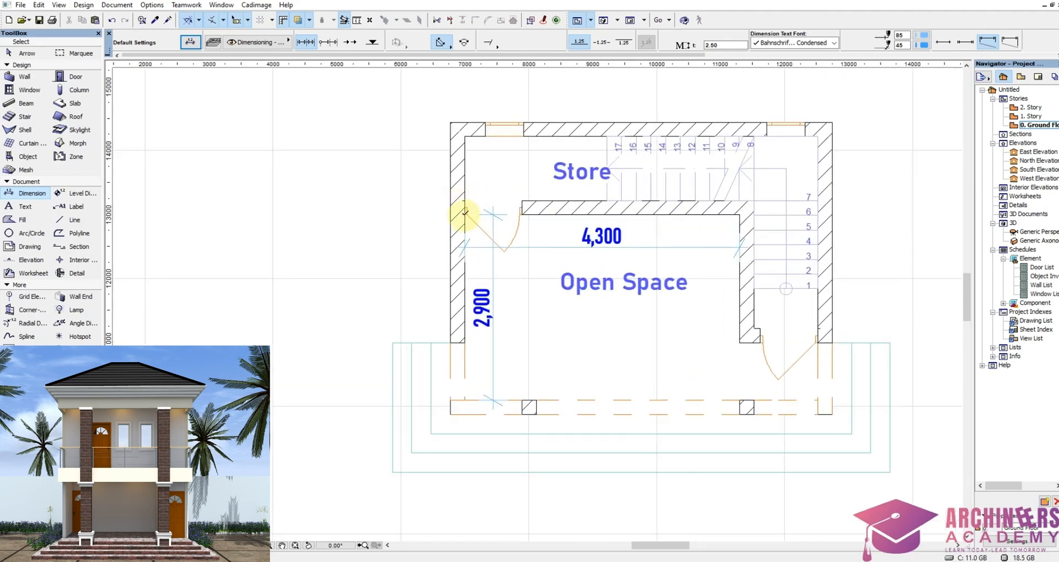
{"action": "left_click", "coordinate": [465, 198]}
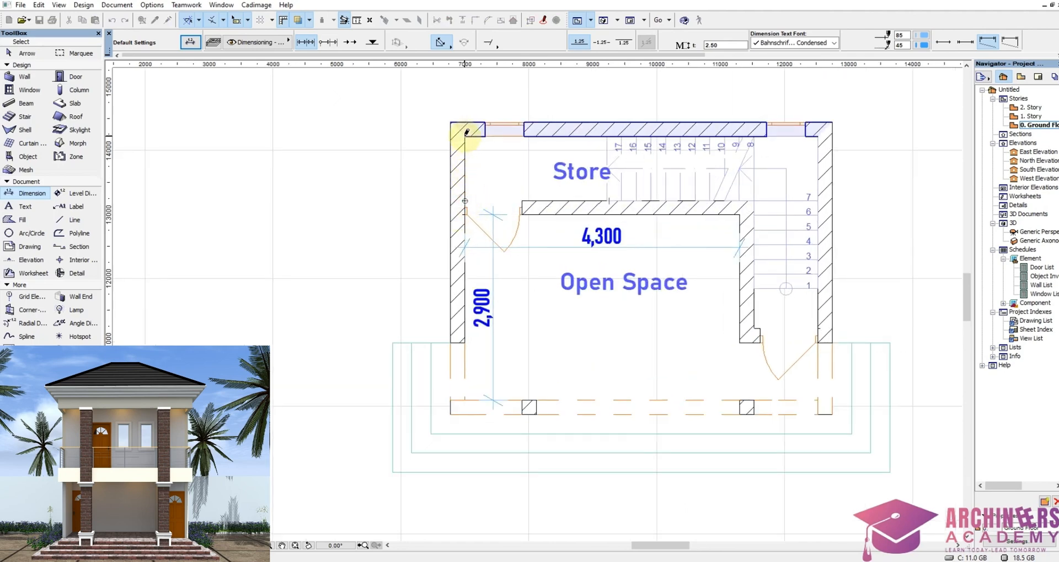
{"action": "left_click", "coordinate": [466, 136]}
{"action": "right_click", "coordinate": [479, 160]}
{"action": "left_click", "coordinate": [491, 244]}
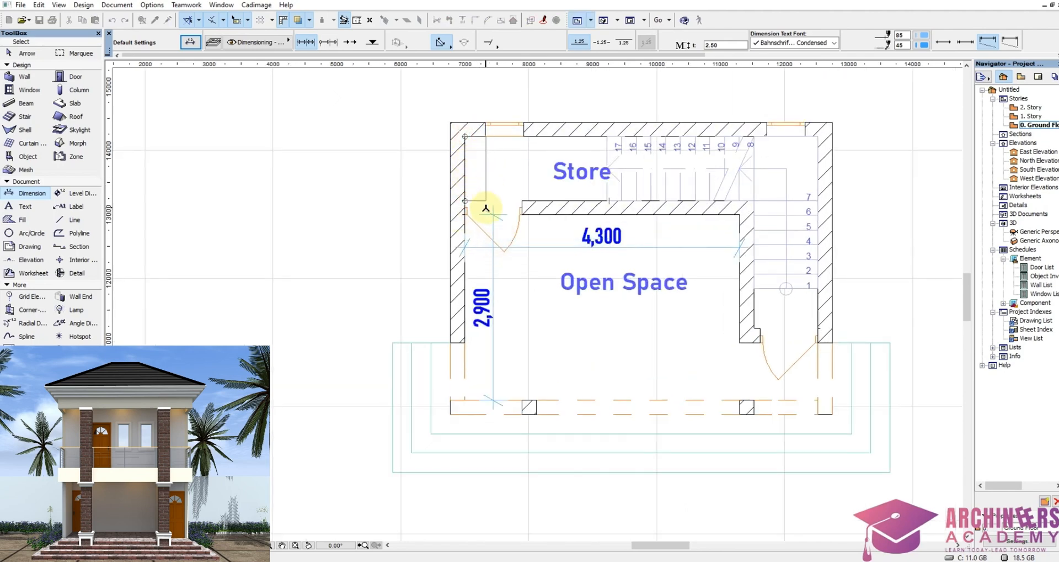
{"action": "left_click", "coordinate": [494, 214]}
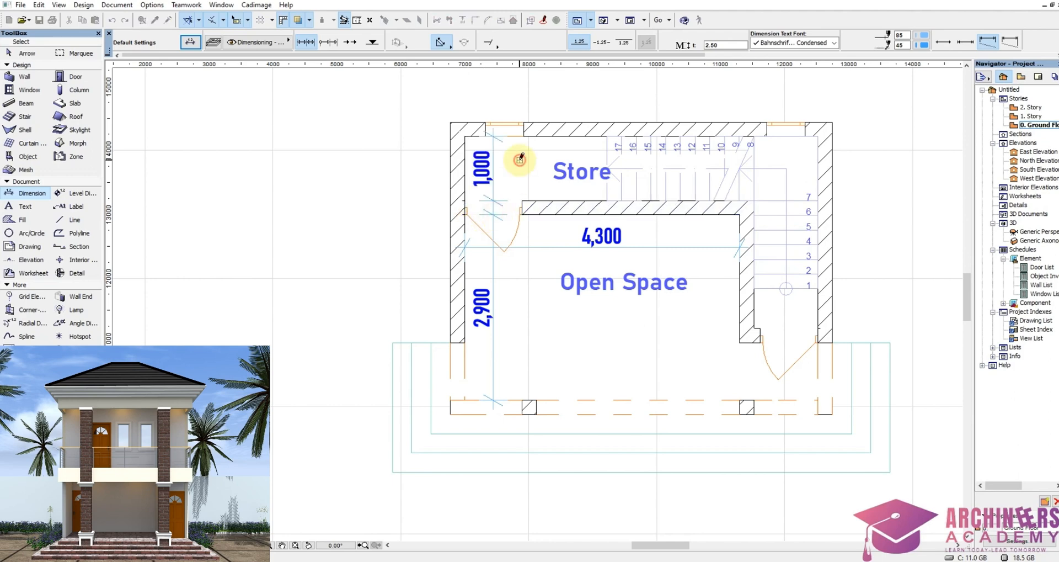
Step: On the 1. Story plan, dimension the Bedroom's clear width between its side walls, placing the line just above the room name
{"action": "scroll", "coordinate": [423, 219], "scroll_direction": "down", "scroll_amount": 2}
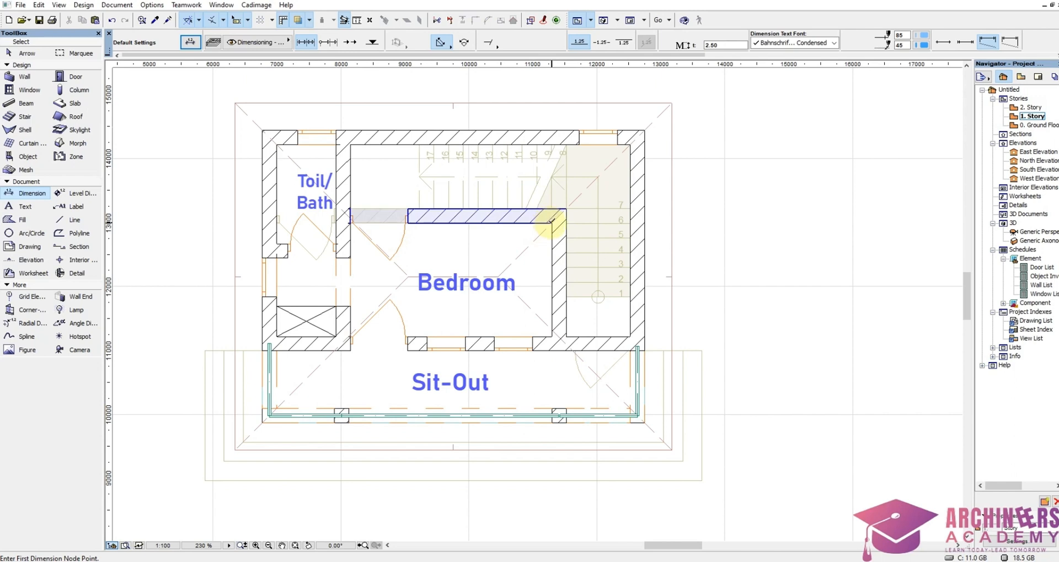
{"action": "left_click", "coordinate": [551, 222]}
{"action": "left_click", "coordinate": [351, 223]}
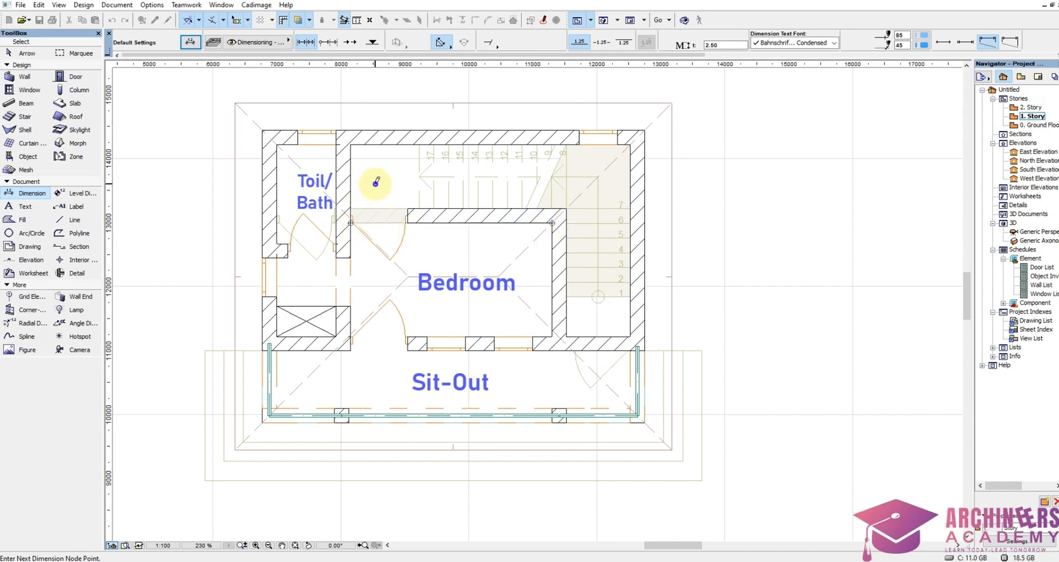
{"action": "right_click", "coordinate": [439, 243]}
{"action": "left_click", "coordinate": [496, 267]}
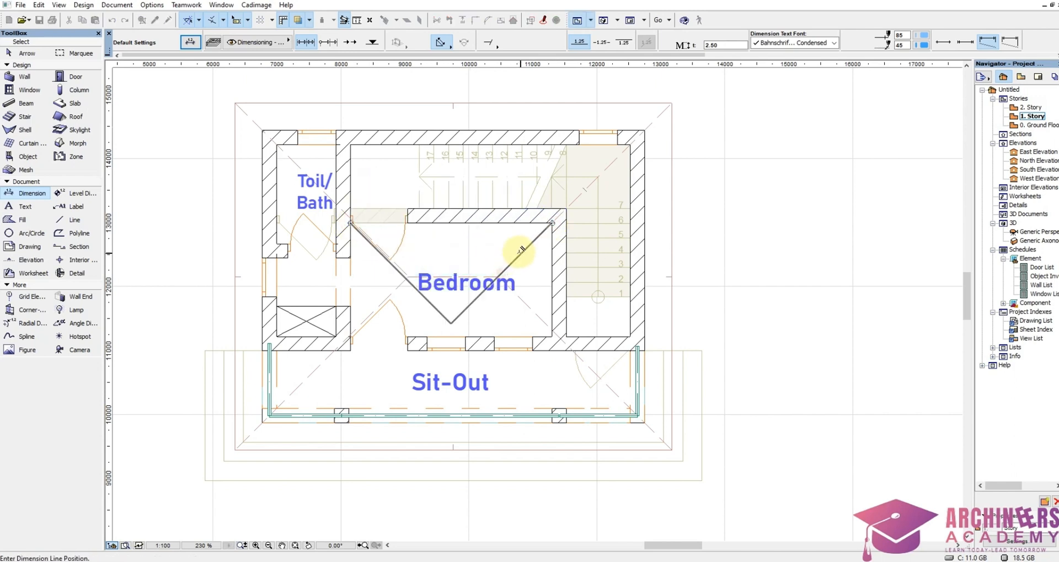
{"action": "left_click", "coordinate": [472, 252]}
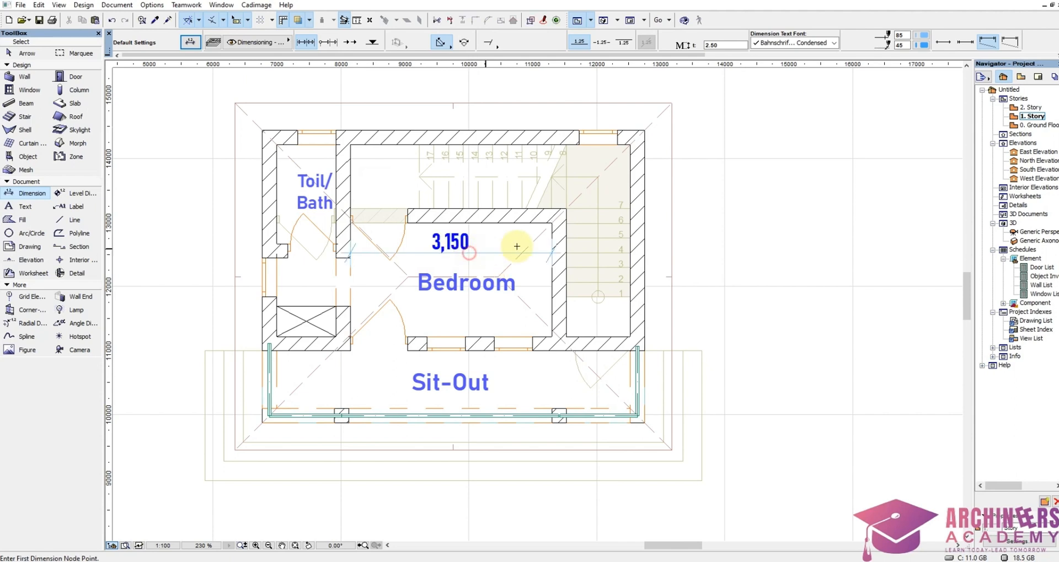
Step: Return to the ground floor plan, show the model in 3D and examine the house front from both sides
{"action": "scroll", "coordinate": [634, 256], "scroll_direction": "down", "scroll_amount": 3}
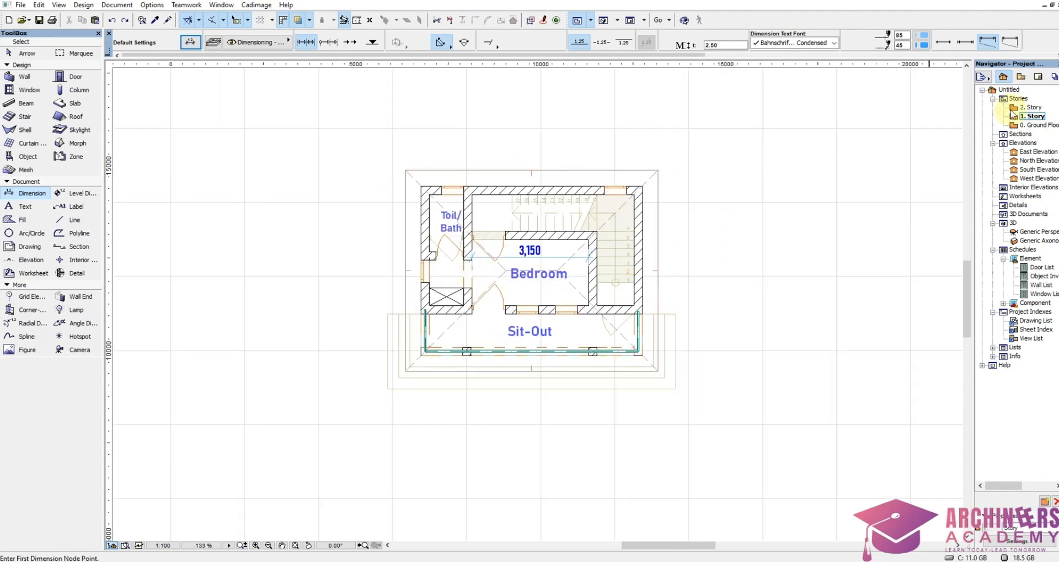
{"action": "double_click", "coordinate": [1032, 126]}
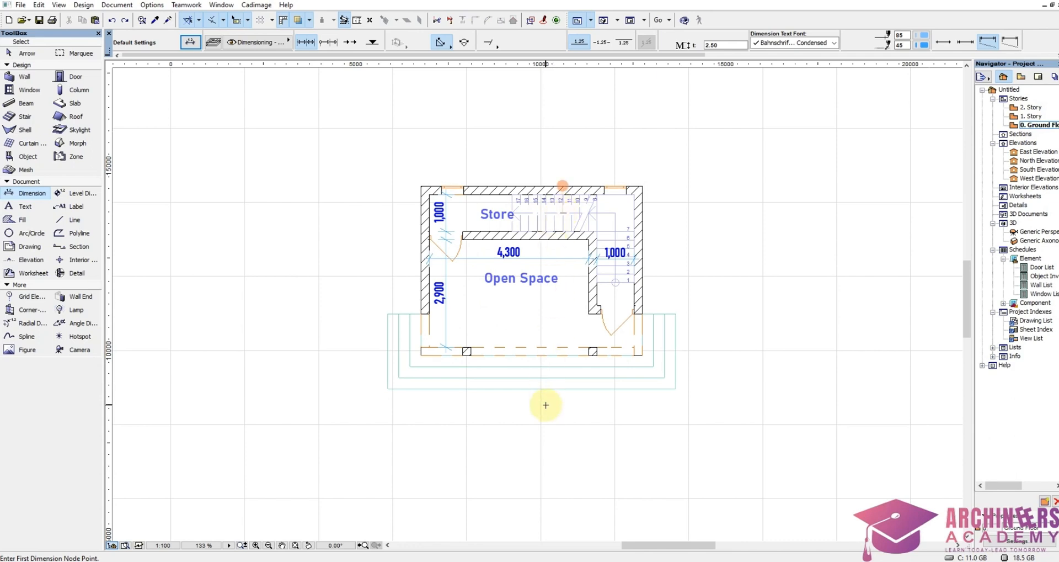
{"action": "right_click", "coordinate": [520, 432]}
{"action": "left_click", "coordinate": [550, 394]}
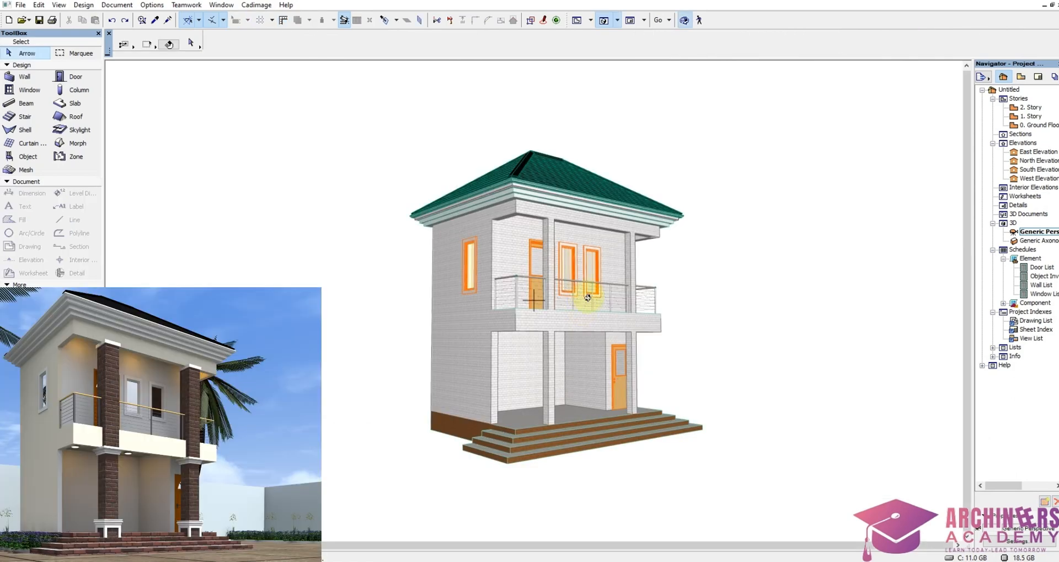
{"action": "left_click_drag", "start_coordinate": [585, 320], "coordinate": [501, 271]}
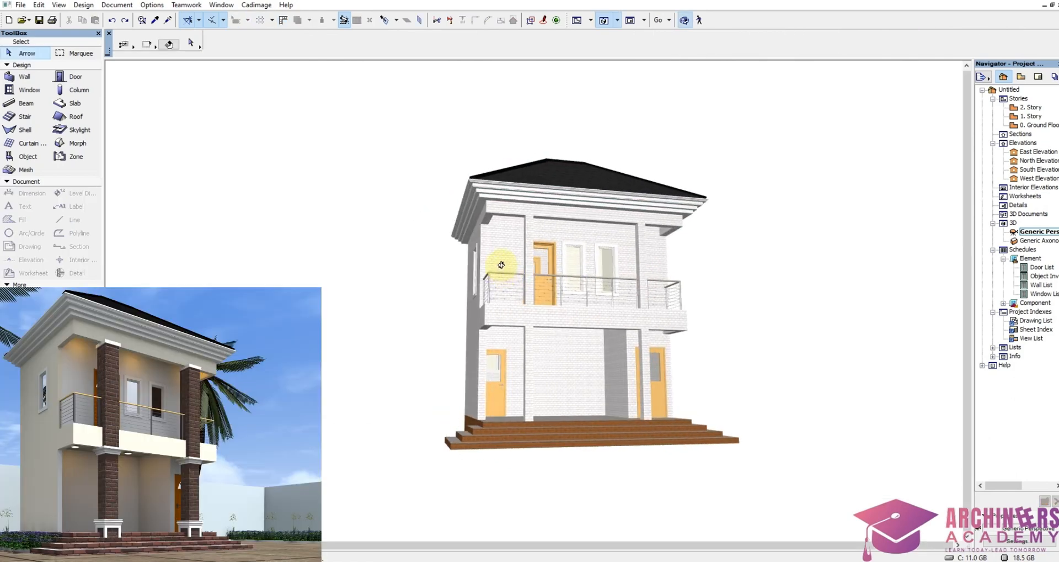
{"action": "left_click_drag", "start_coordinate": [663, 251], "coordinate": [538, 246]}
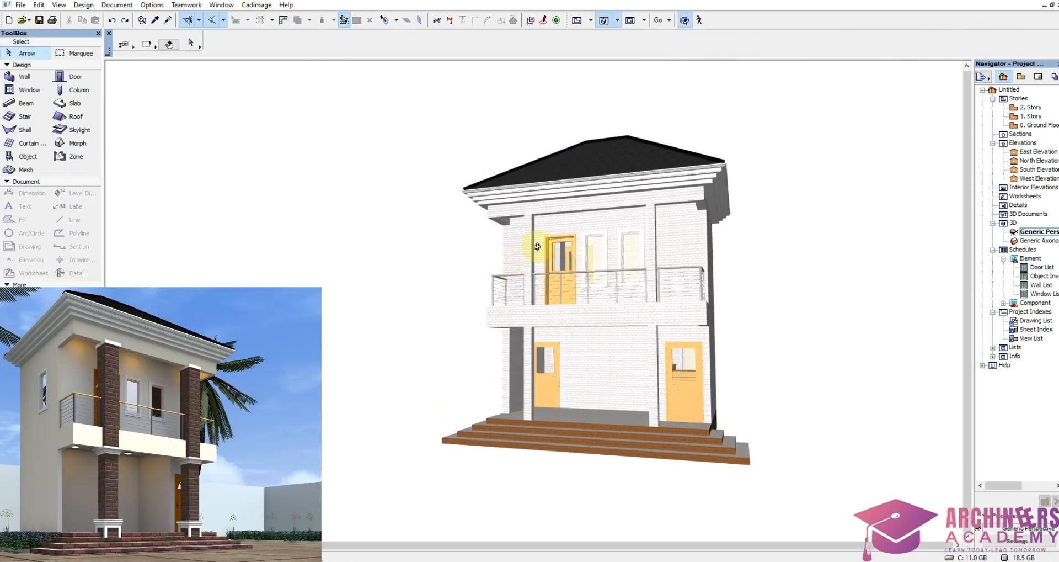